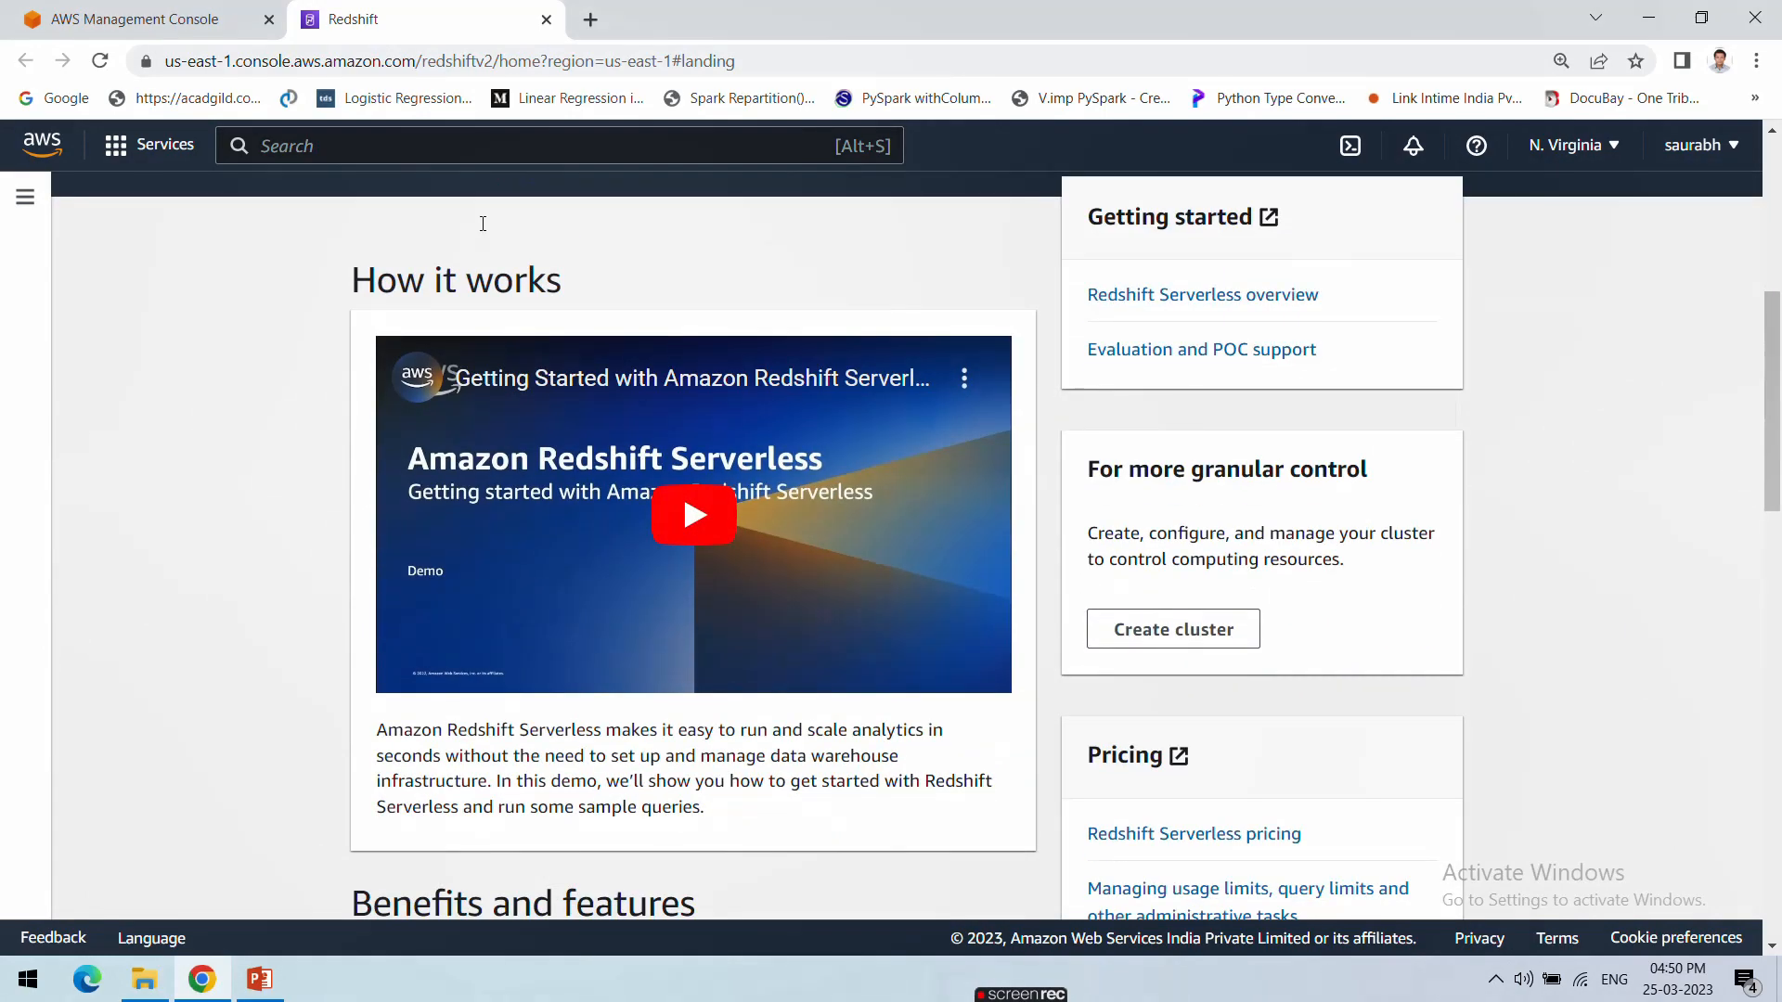
Step: Scroll the Redshift landing page to reveal the 'For more granular control' Create cluster panel
{"action": "scroll", "coordinate": [810, 381], "scroll_direction": "up", "scroll_amount": 2}
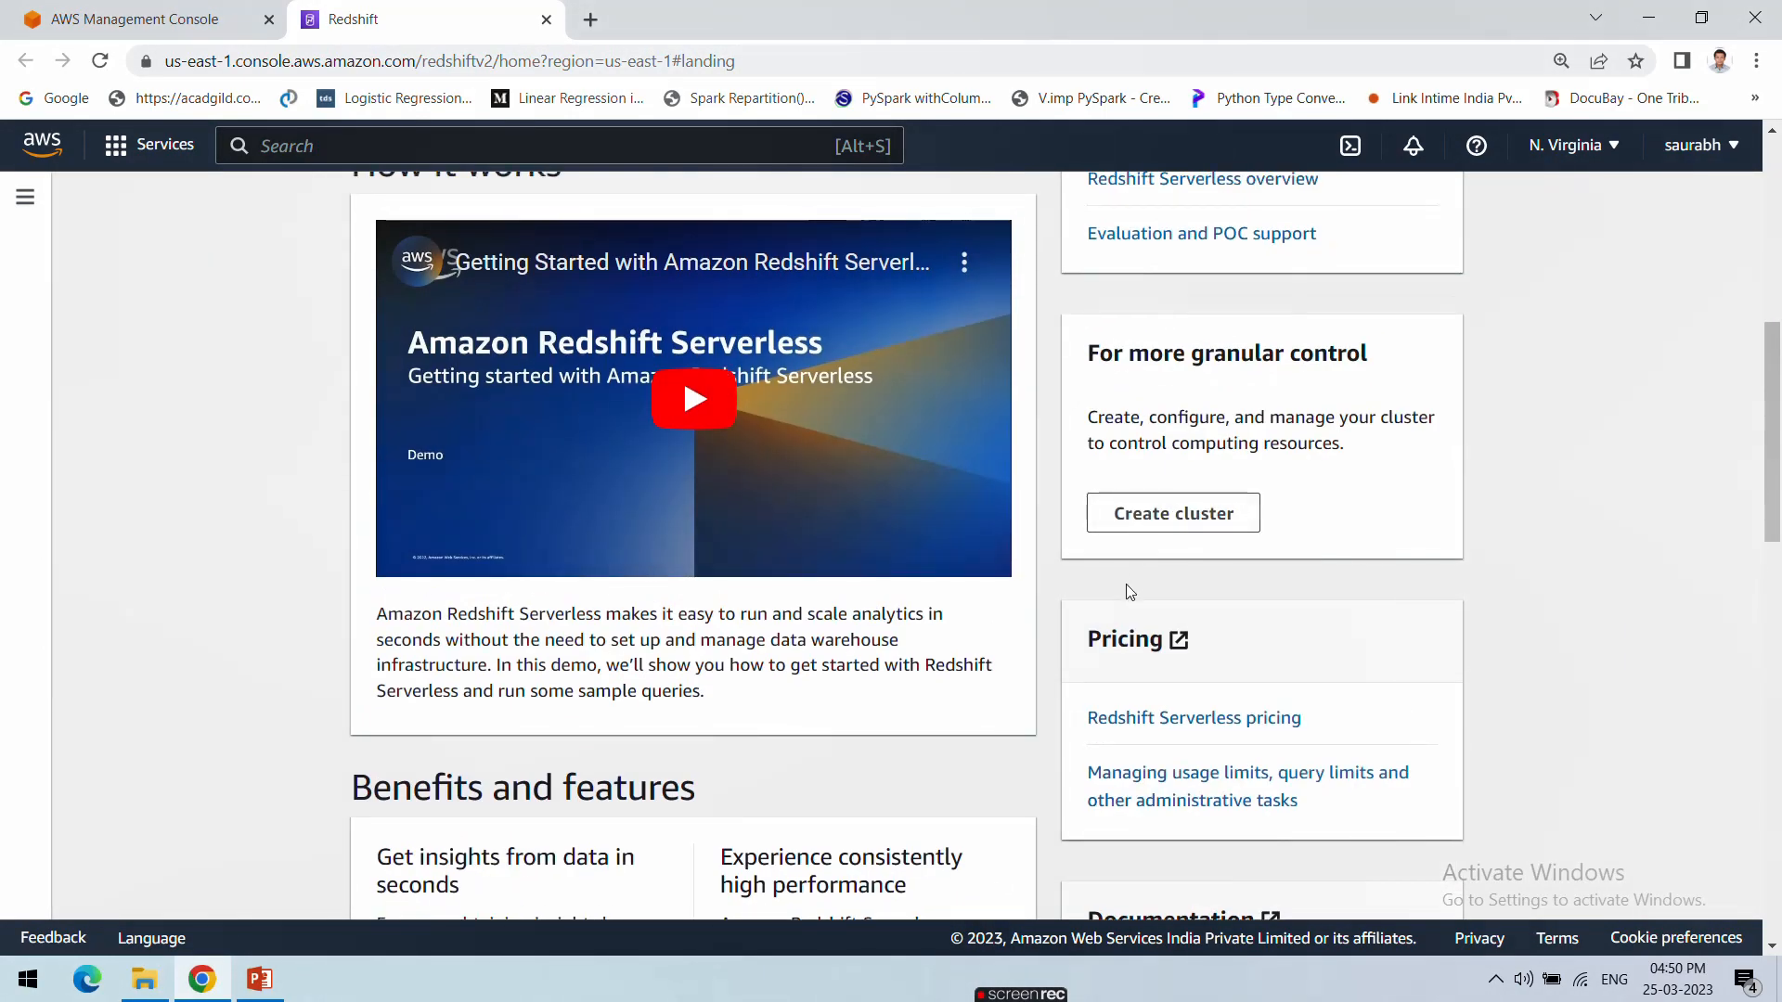
Step: Start a new provisioned cluster and check its identifier, redshift-cluster-1
{"action": "left_click", "coordinate": [1166, 516]}
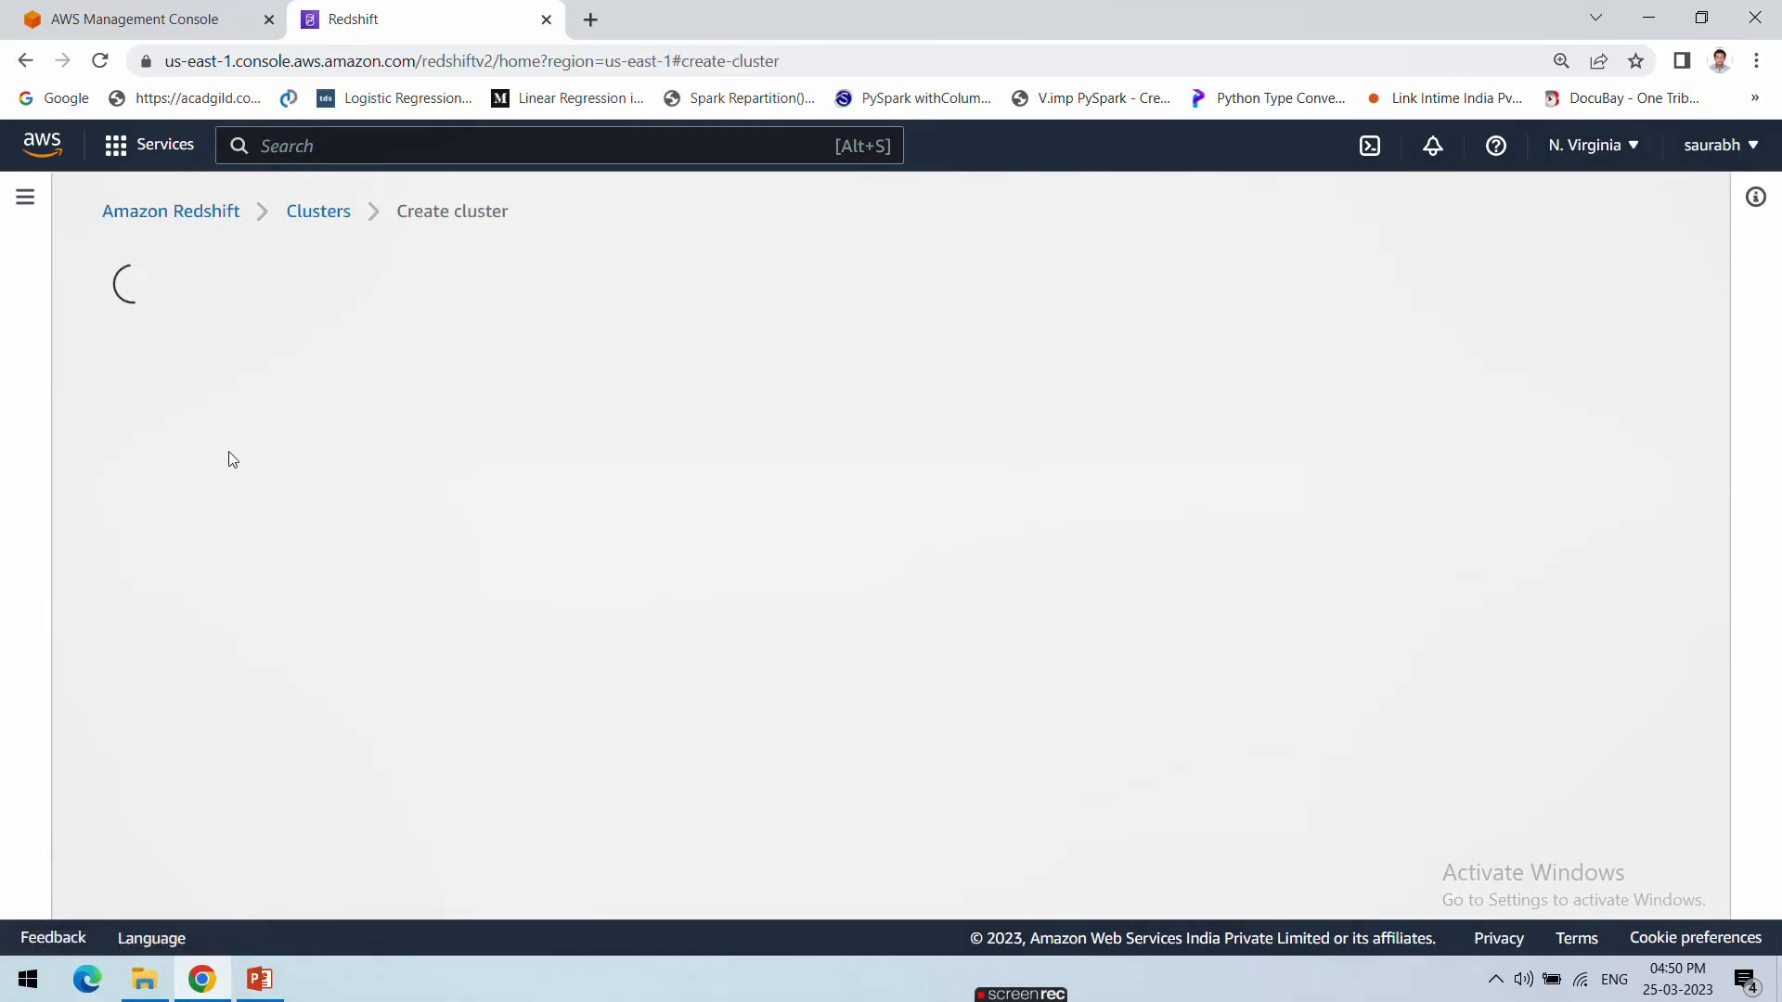
{"action": "scroll", "coordinate": [241, 519], "scroll_direction": "down", "scroll_amount": 3}
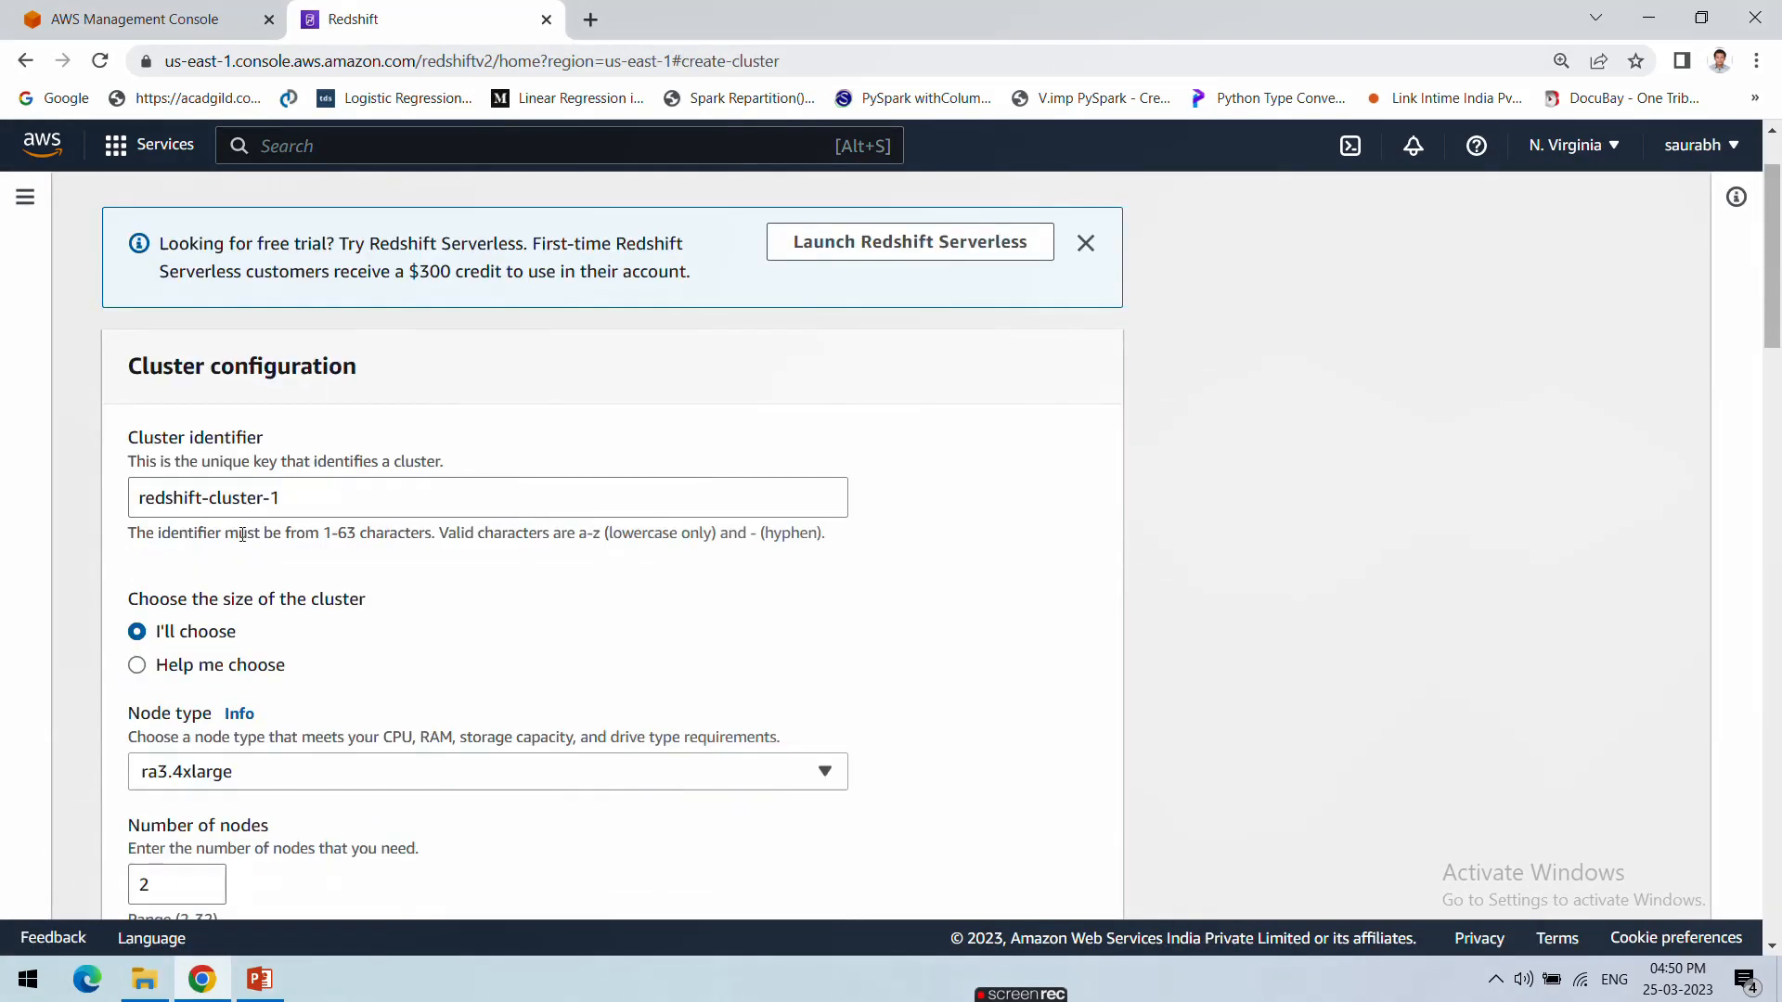
{"action": "triple_click", "coordinate": [322, 387]}
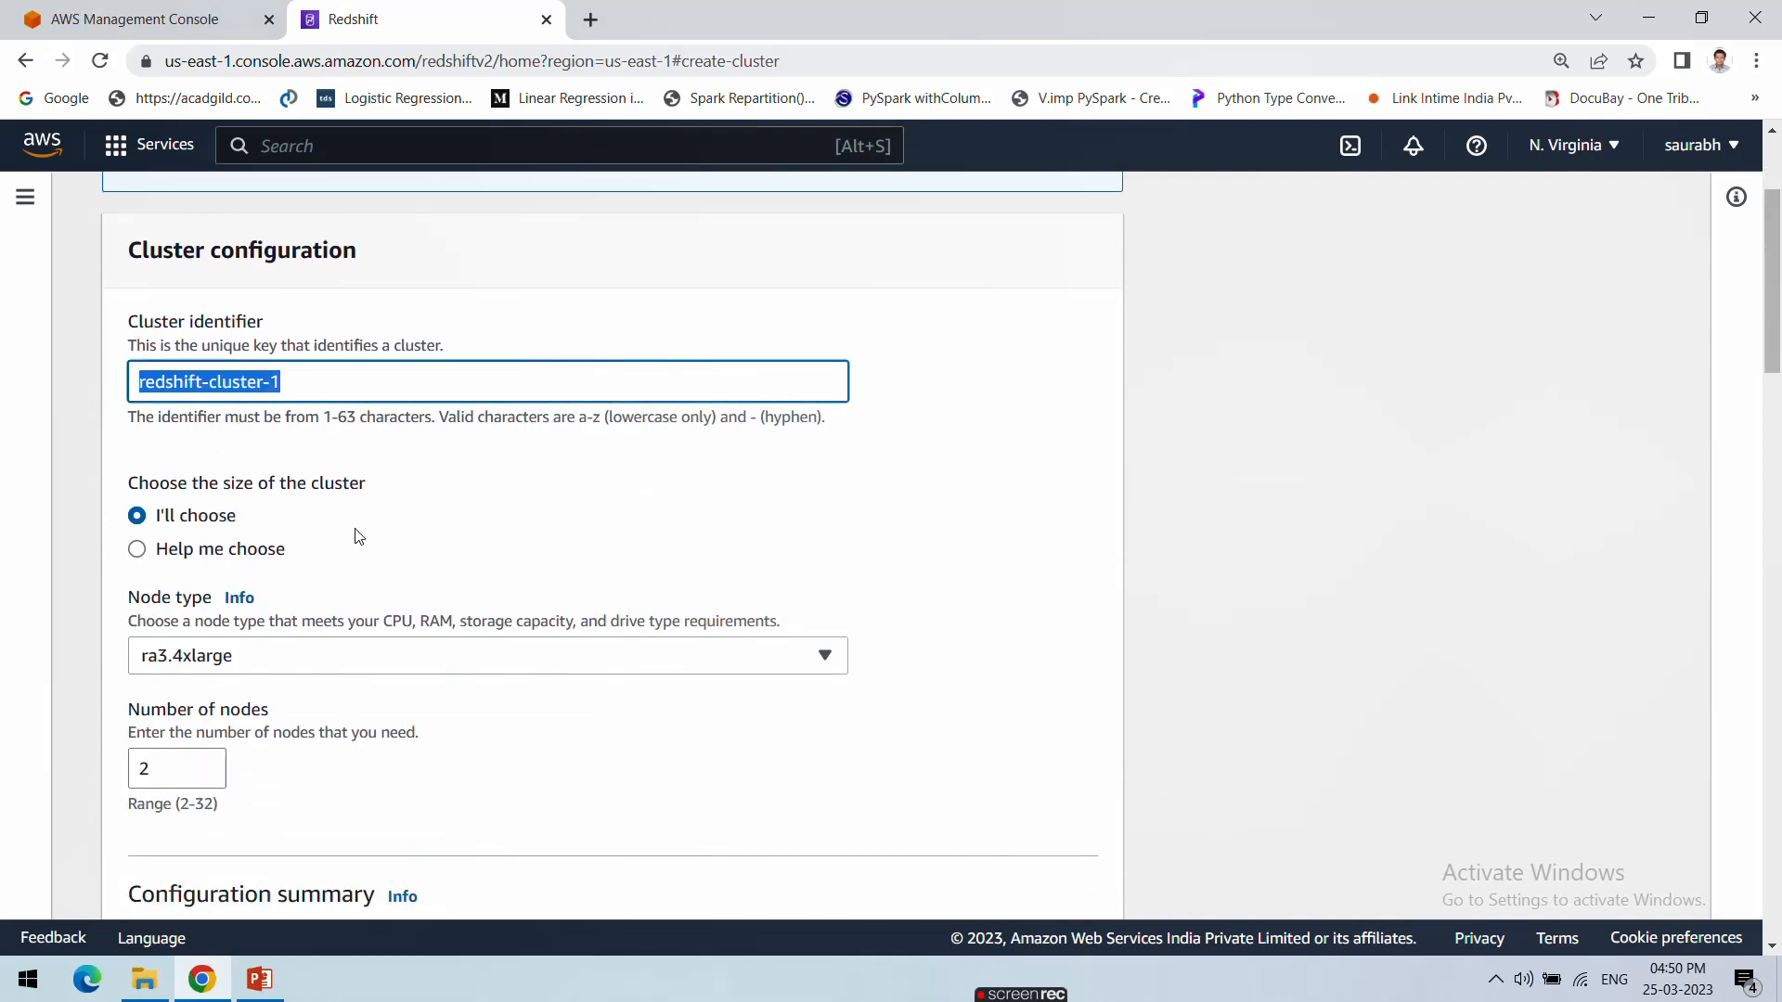
{"action": "scroll", "coordinate": [358, 537], "scroll_direction": "down", "scroll_amount": 3}
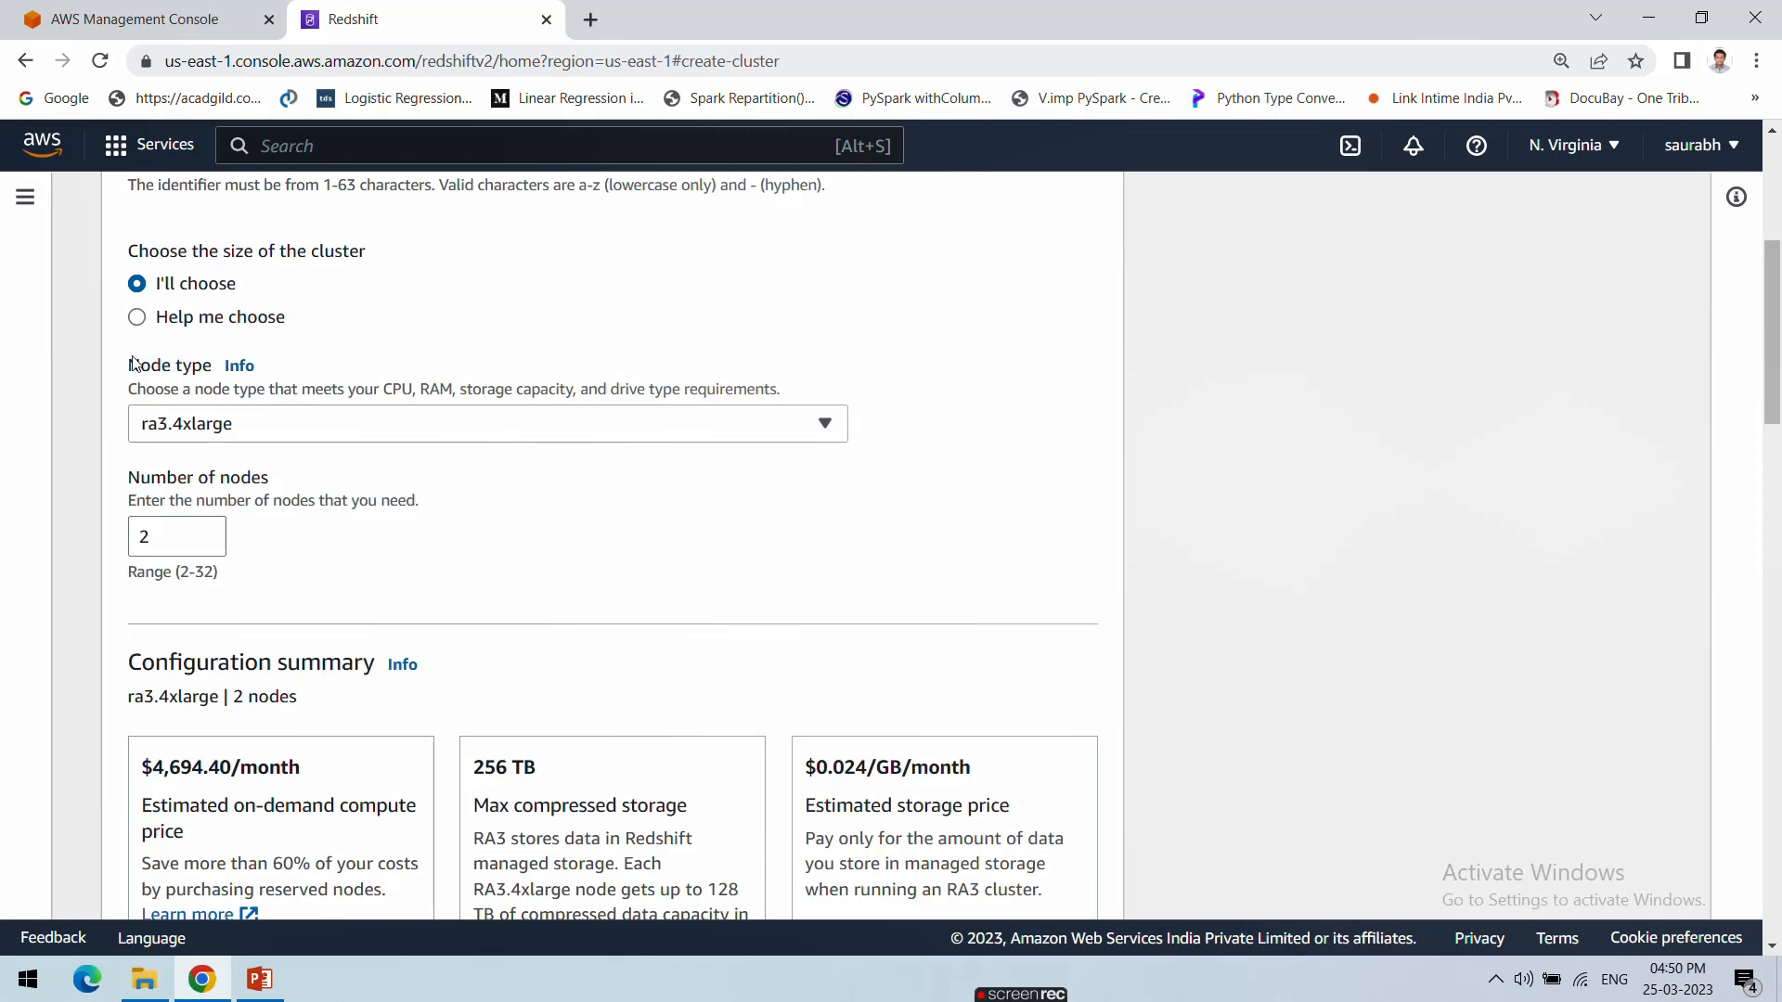
Step: Open the Node type list and scroll down to the DC2 options
{"action": "left_click", "coordinate": [253, 435]}
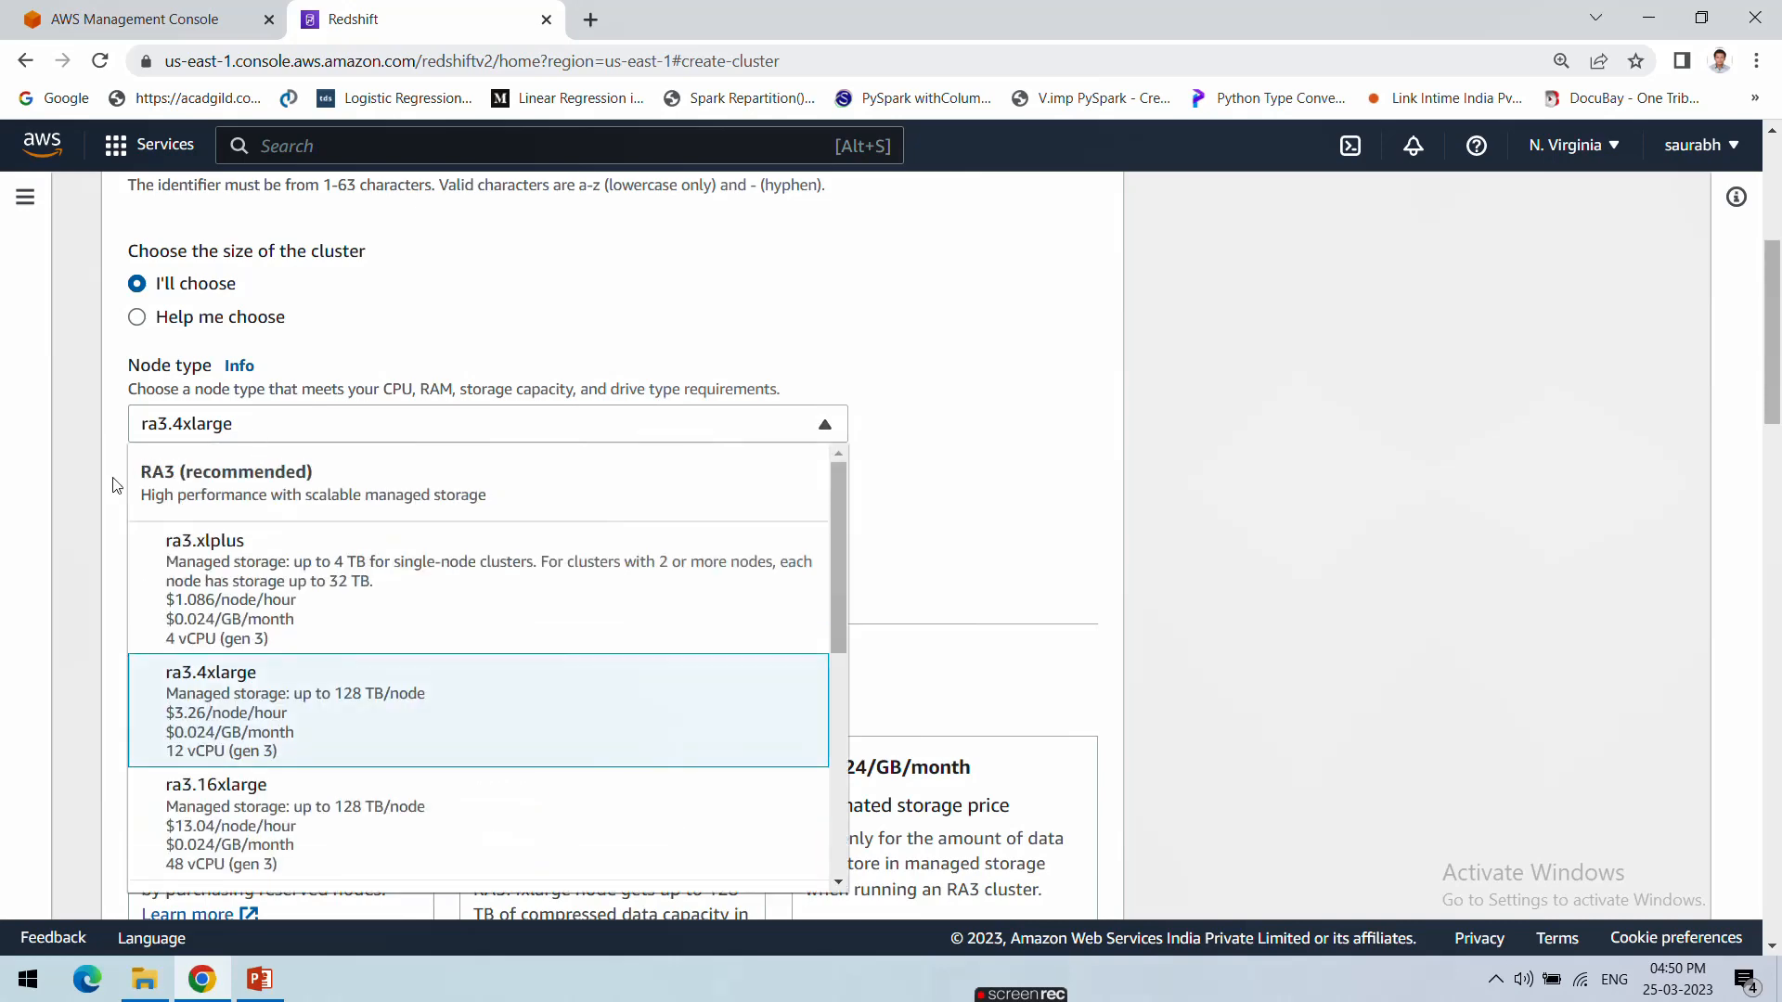
{"action": "scroll", "coordinate": [47, 493], "scroll_direction": "down", "scroll_amount": 1}
{"action": "scroll", "coordinate": [47, 493], "scroll_direction": "down", "scroll_amount": 1}
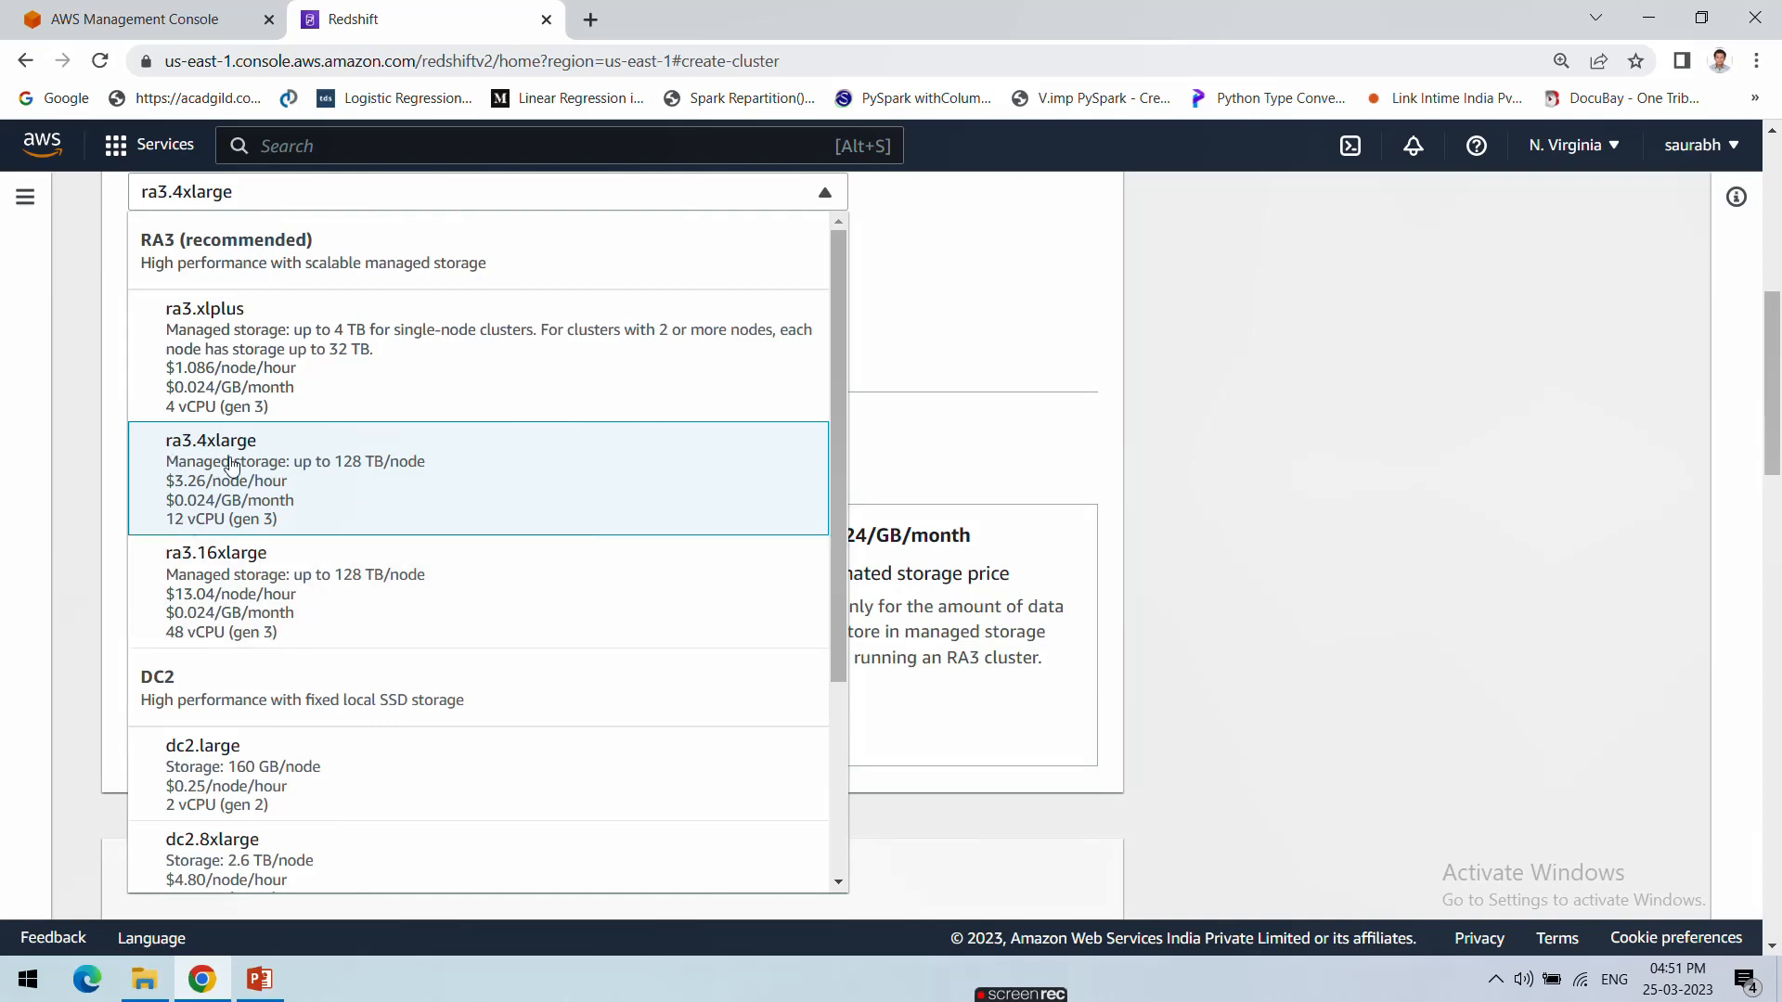
{"action": "scroll", "coordinate": [225, 545], "scroll_direction": "down", "scroll_amount": 2}
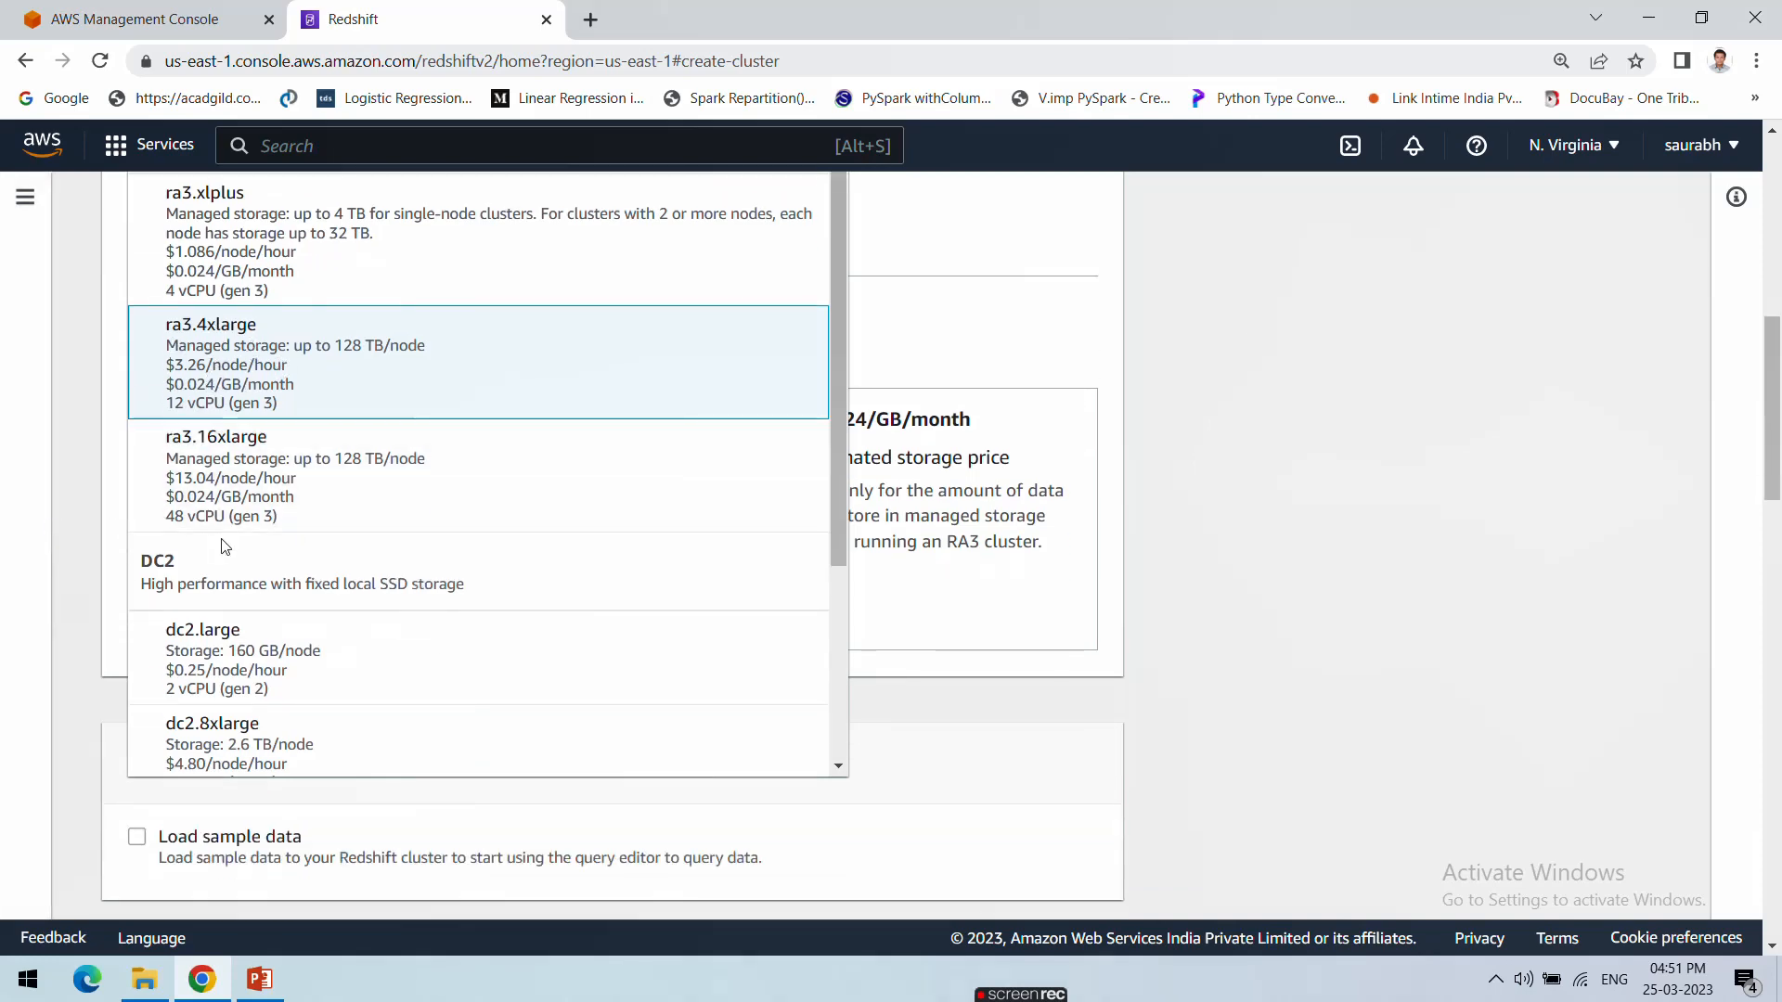
Step: Set the node type to dc2.large and scroll down to Database configurations
{"action": "left_click", "coordinate": [299, 666]}
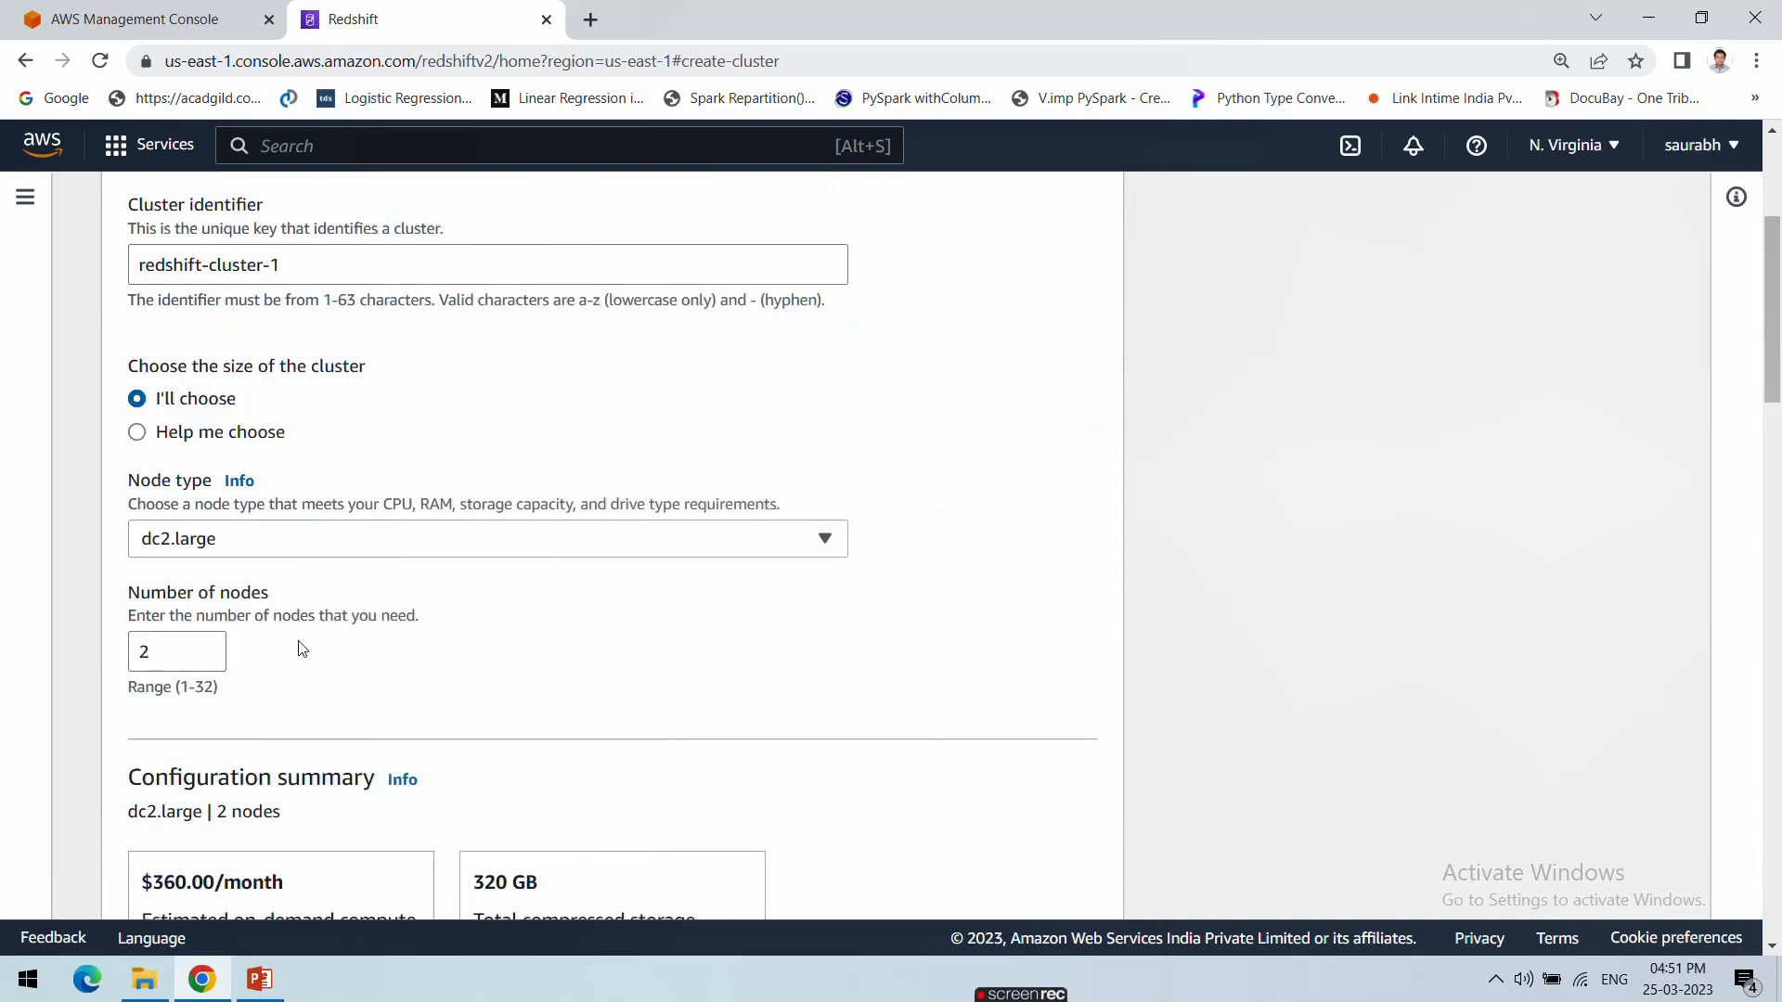
{"action": "scroll", "coordinate": [302, 644], "scroll_direction": "down", "scroll_amount": 3}
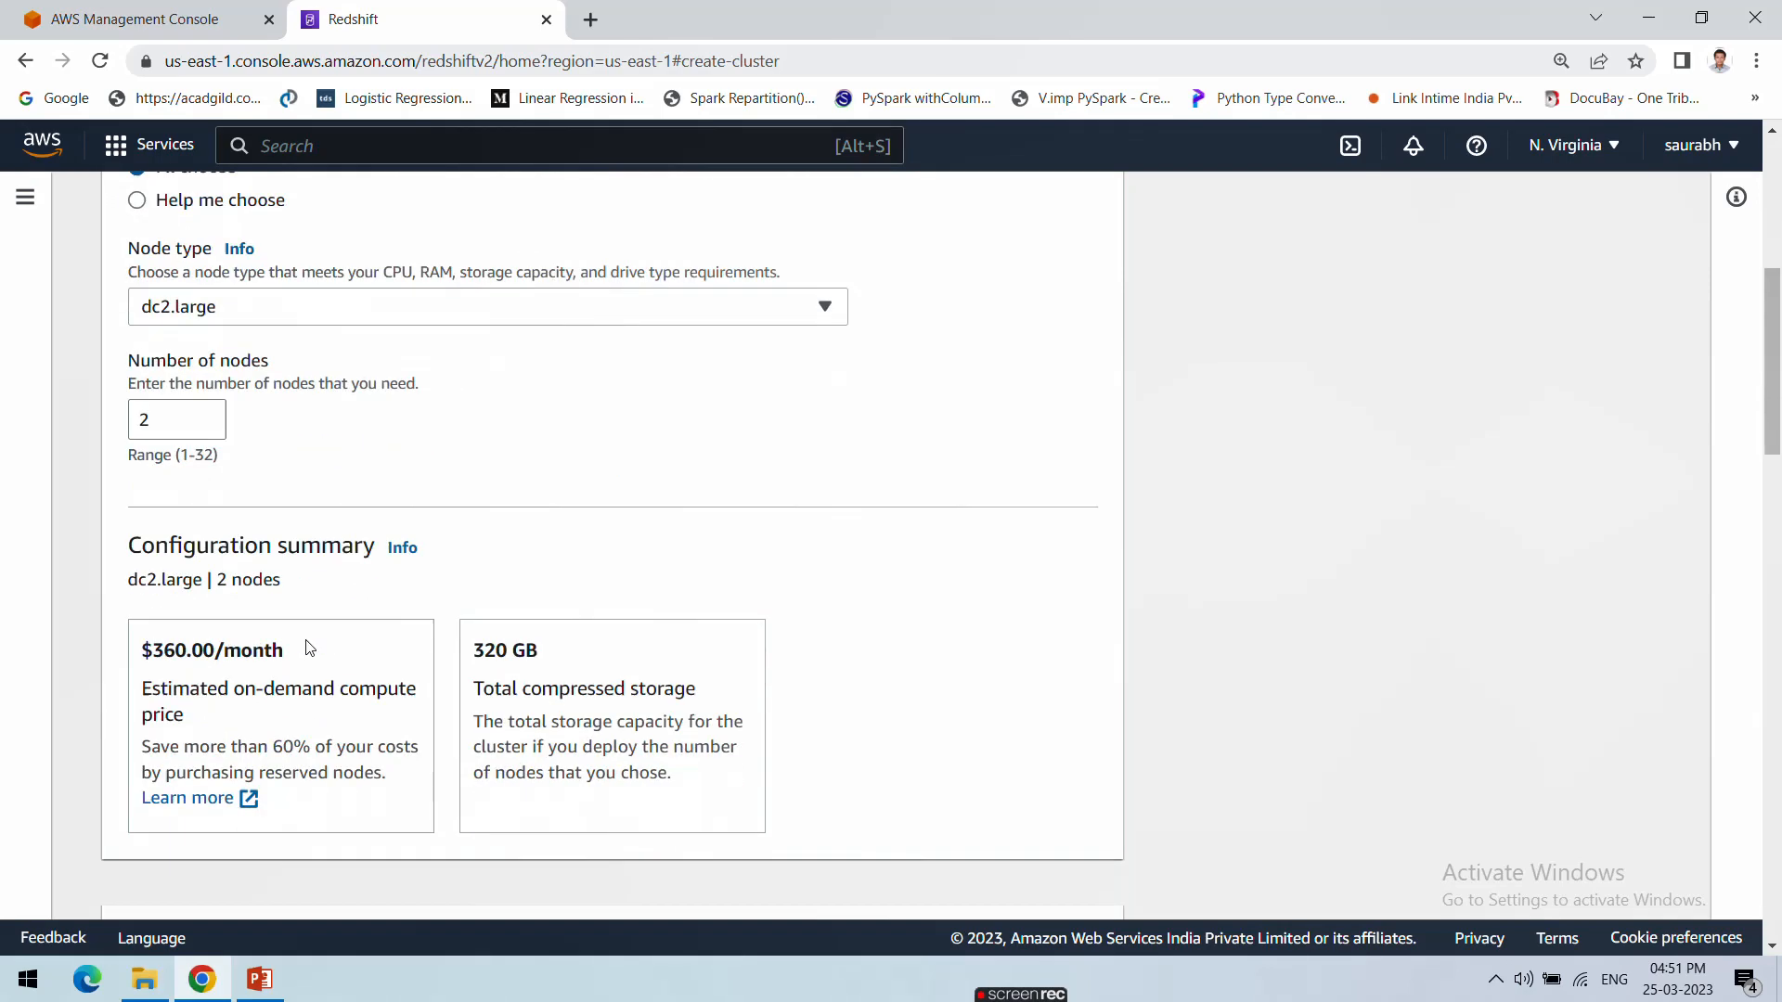
{"action": "scroll", "coordinate": [91, 617], "scroll_direction": "down", "scroll_amount": 1}
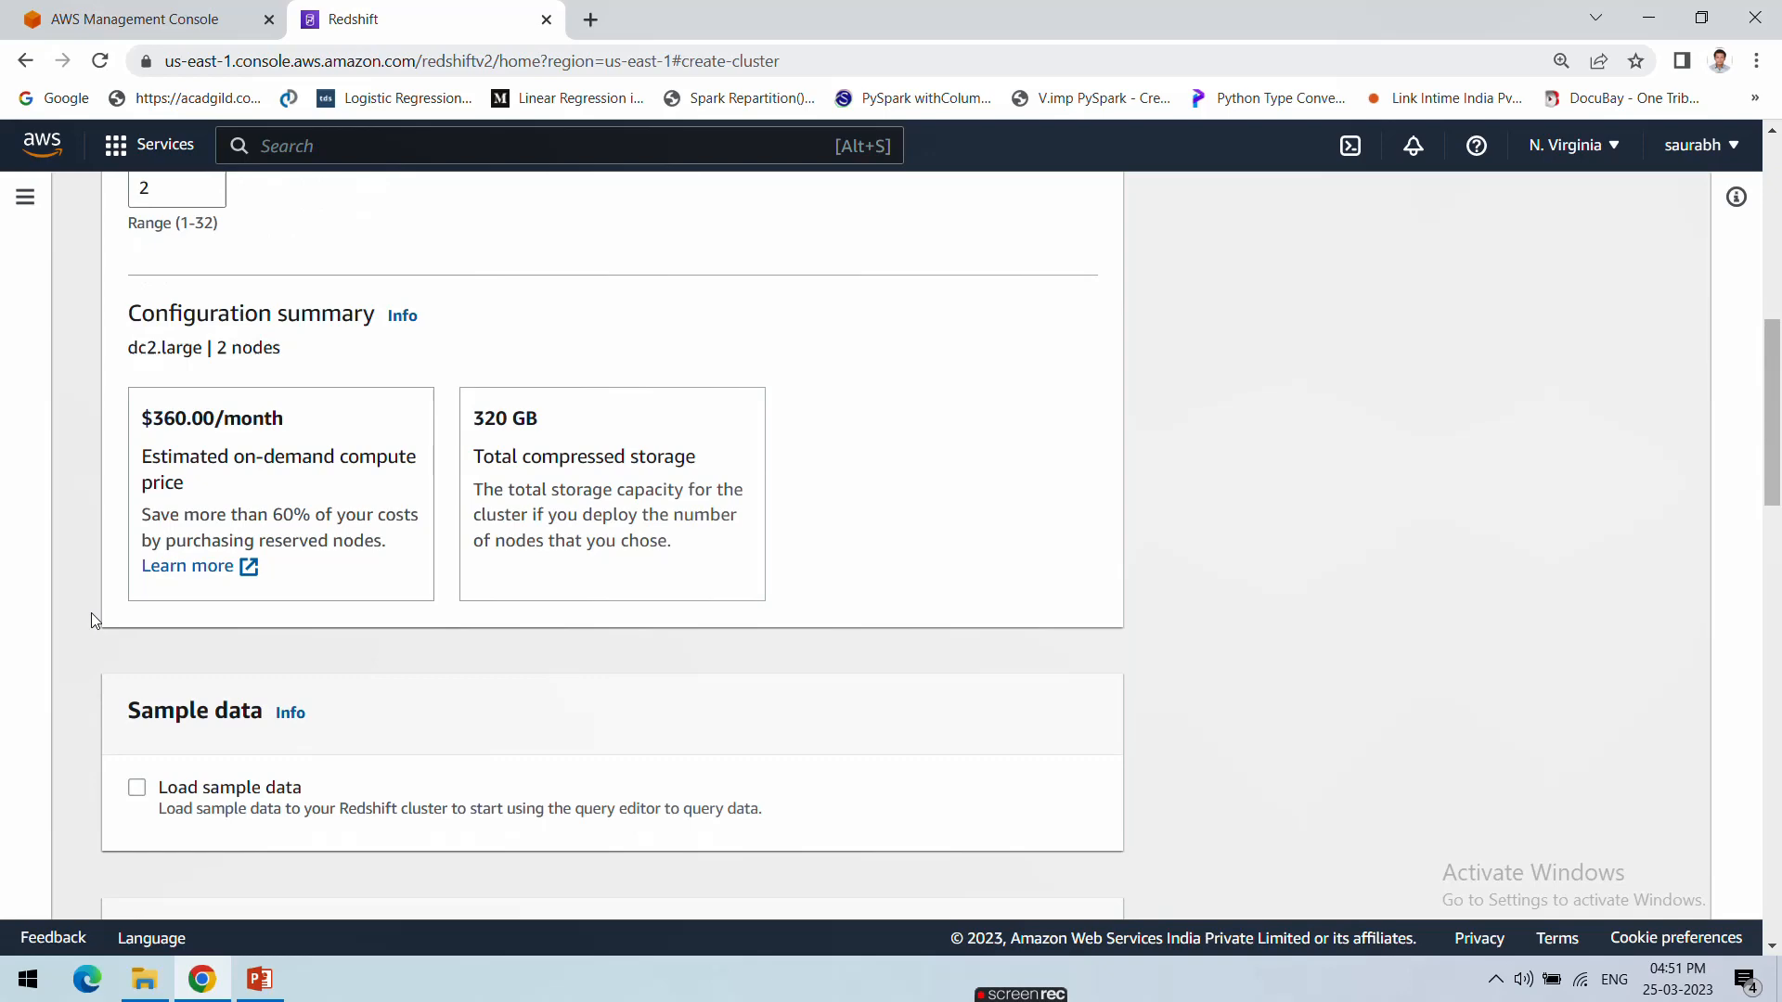
{"action": "scroll", "coordinate": [93, 612], "scroll_direction": "down", "scroll_amount": 4}
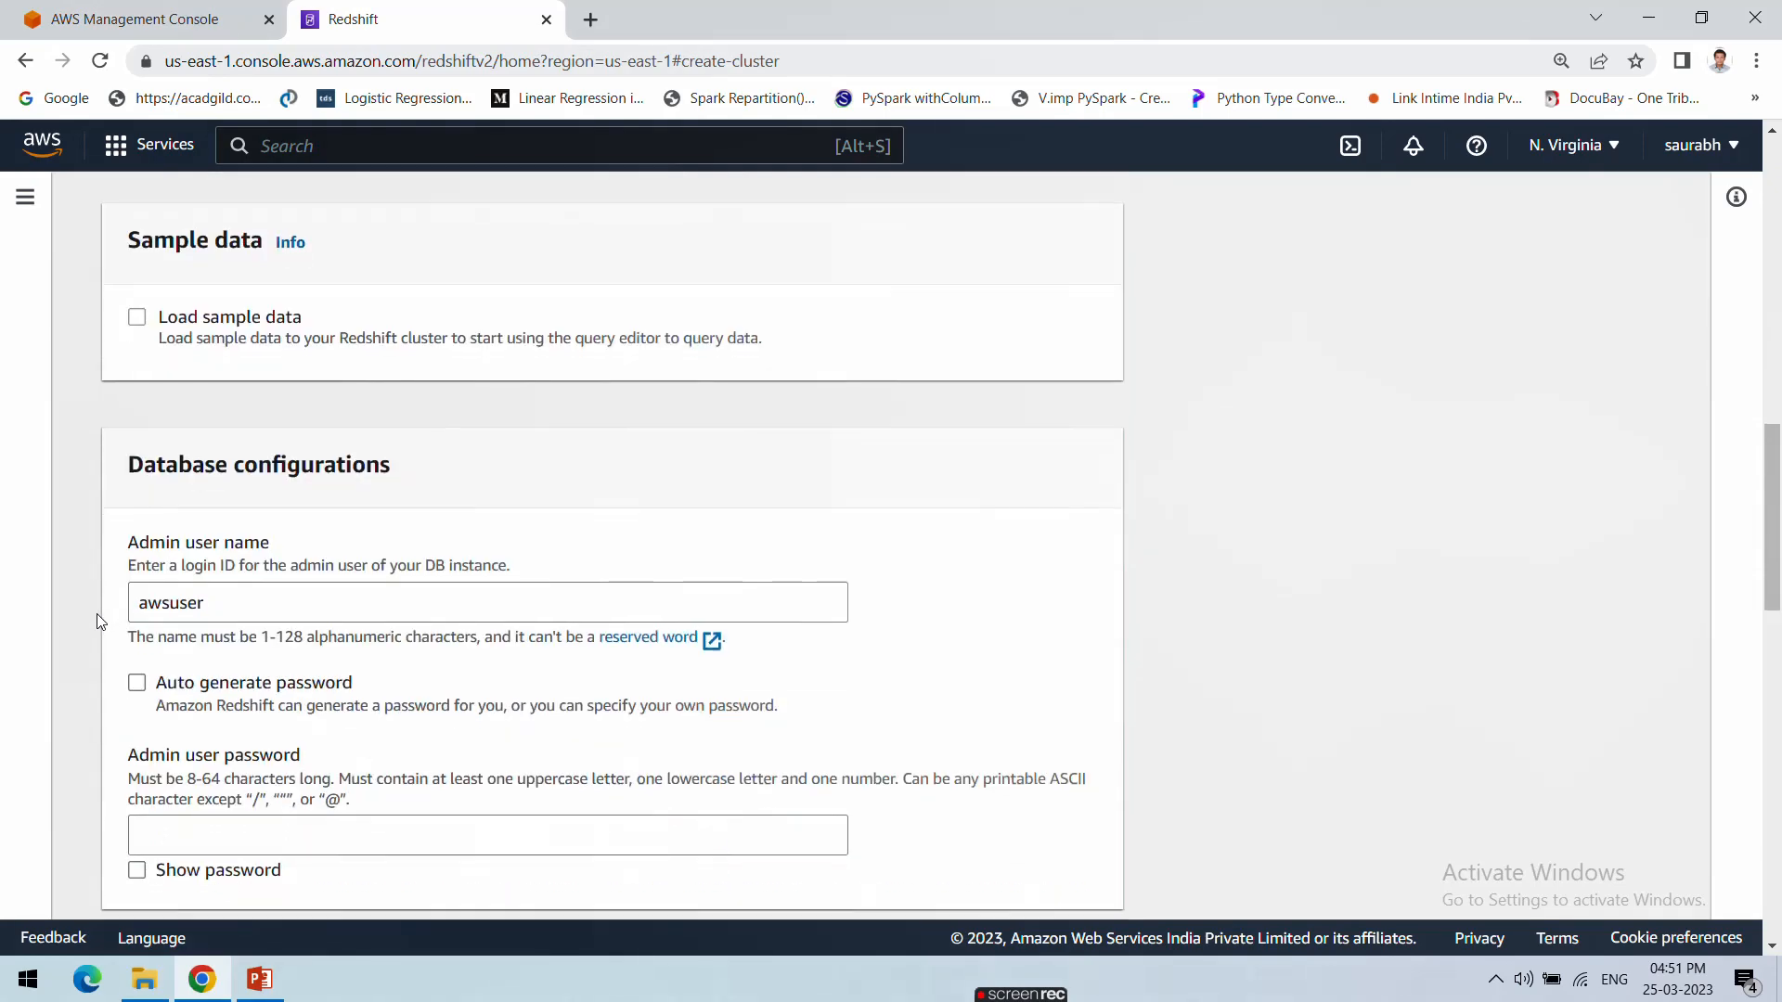
{"action": "scroll", "coordinate": [96, 614], "scroll_direction": "down", "scroll_amount": 2}
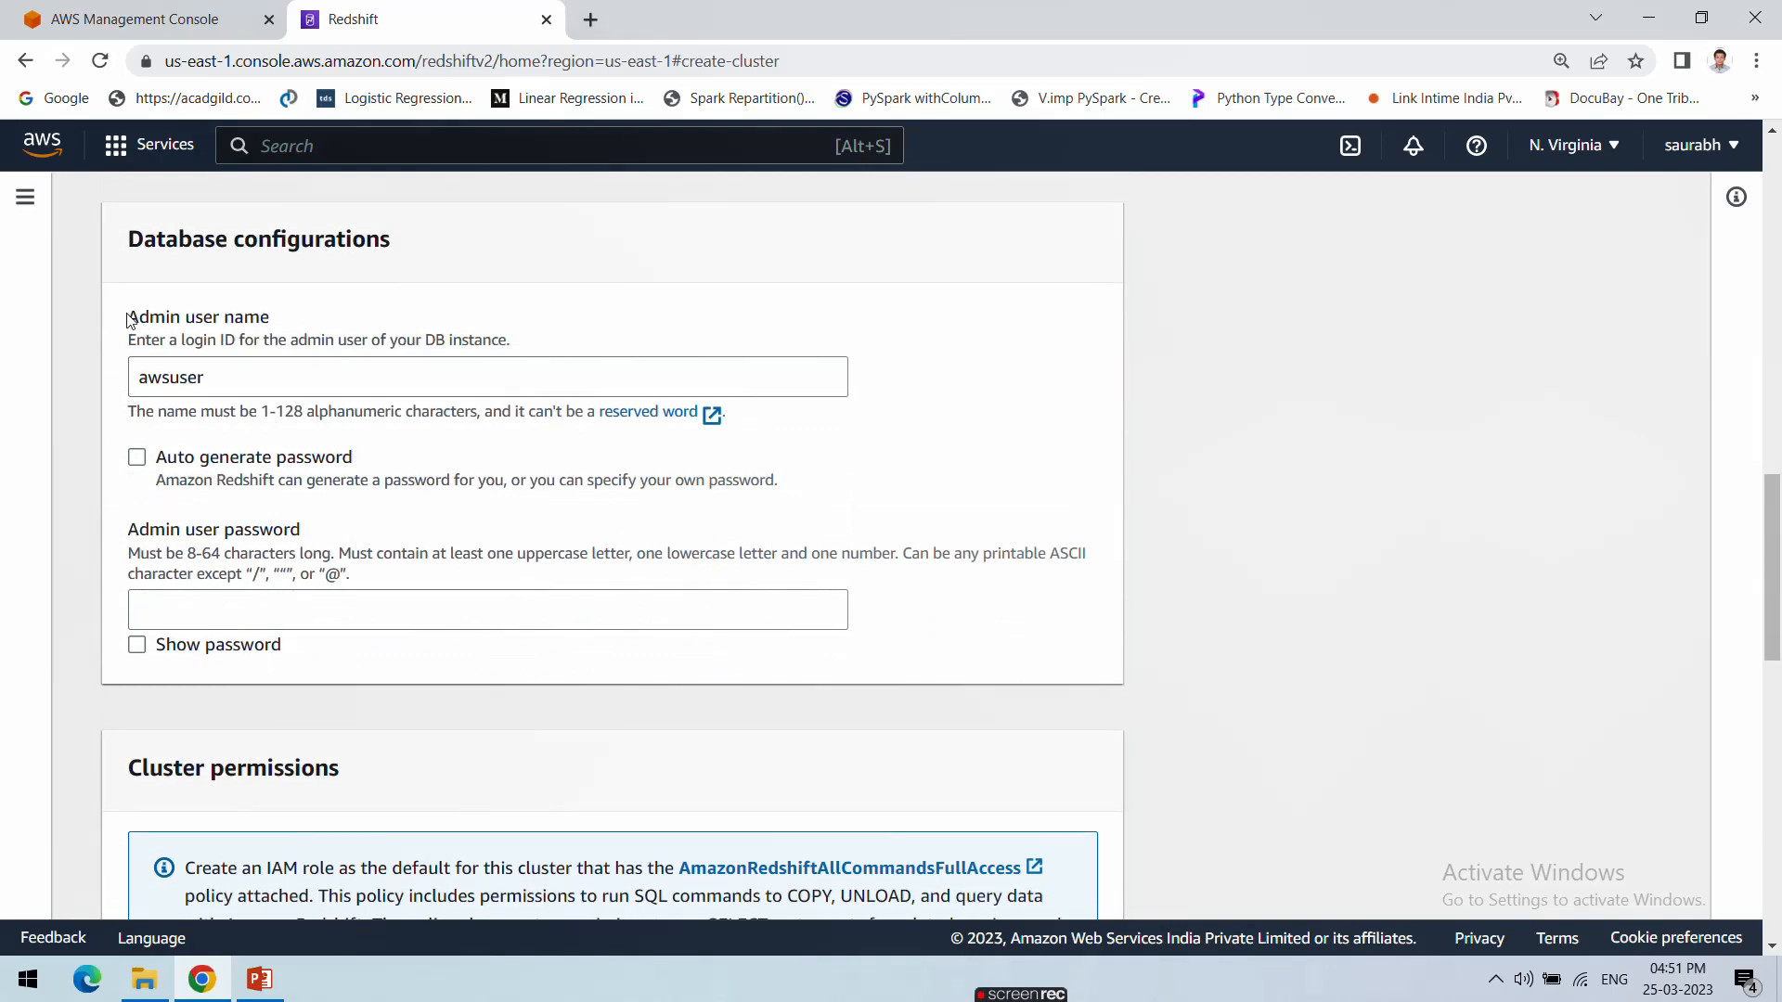
{"action": "left_click_drag", "start_coordinate": [130, 320], "coordinate": [308, 329]}
Step: Enter a manual admin password for user awsuser and show it in plain text
{"action": "double_click", "coordinate": [213, 384]}
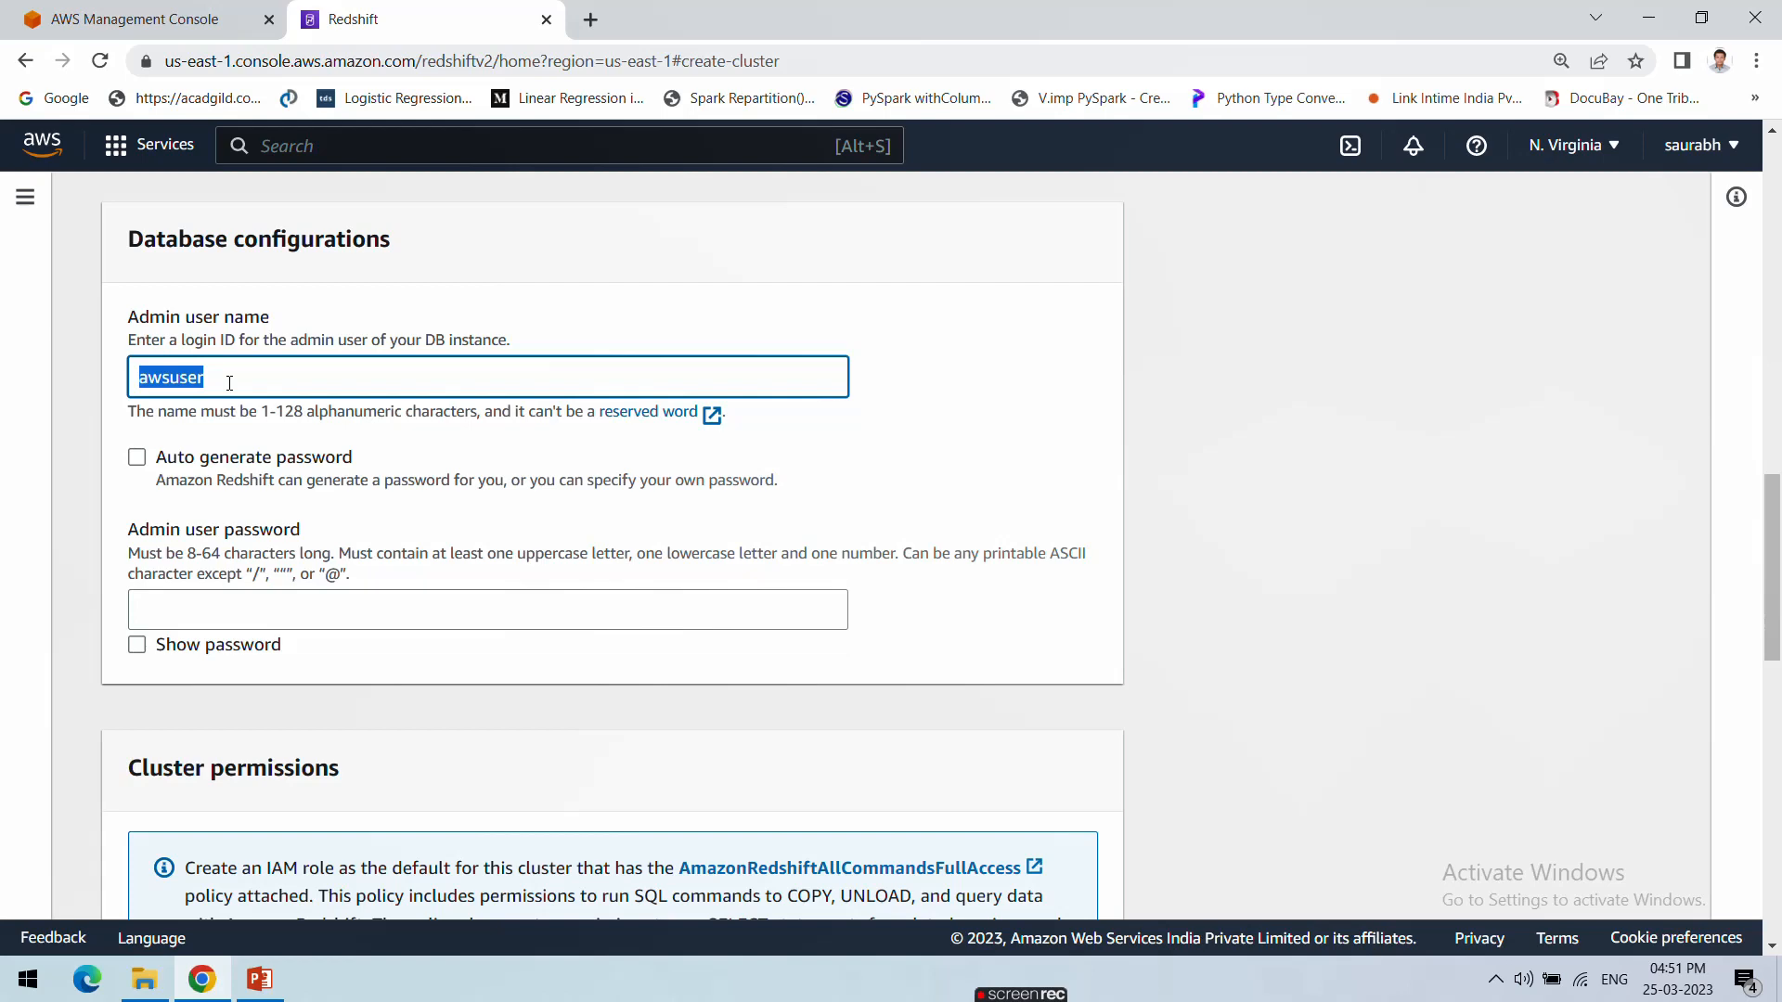
{"action": "double_click", "coordinate": [231, 383]}
{"action": "left_click", "coordinate": [248, 605]}
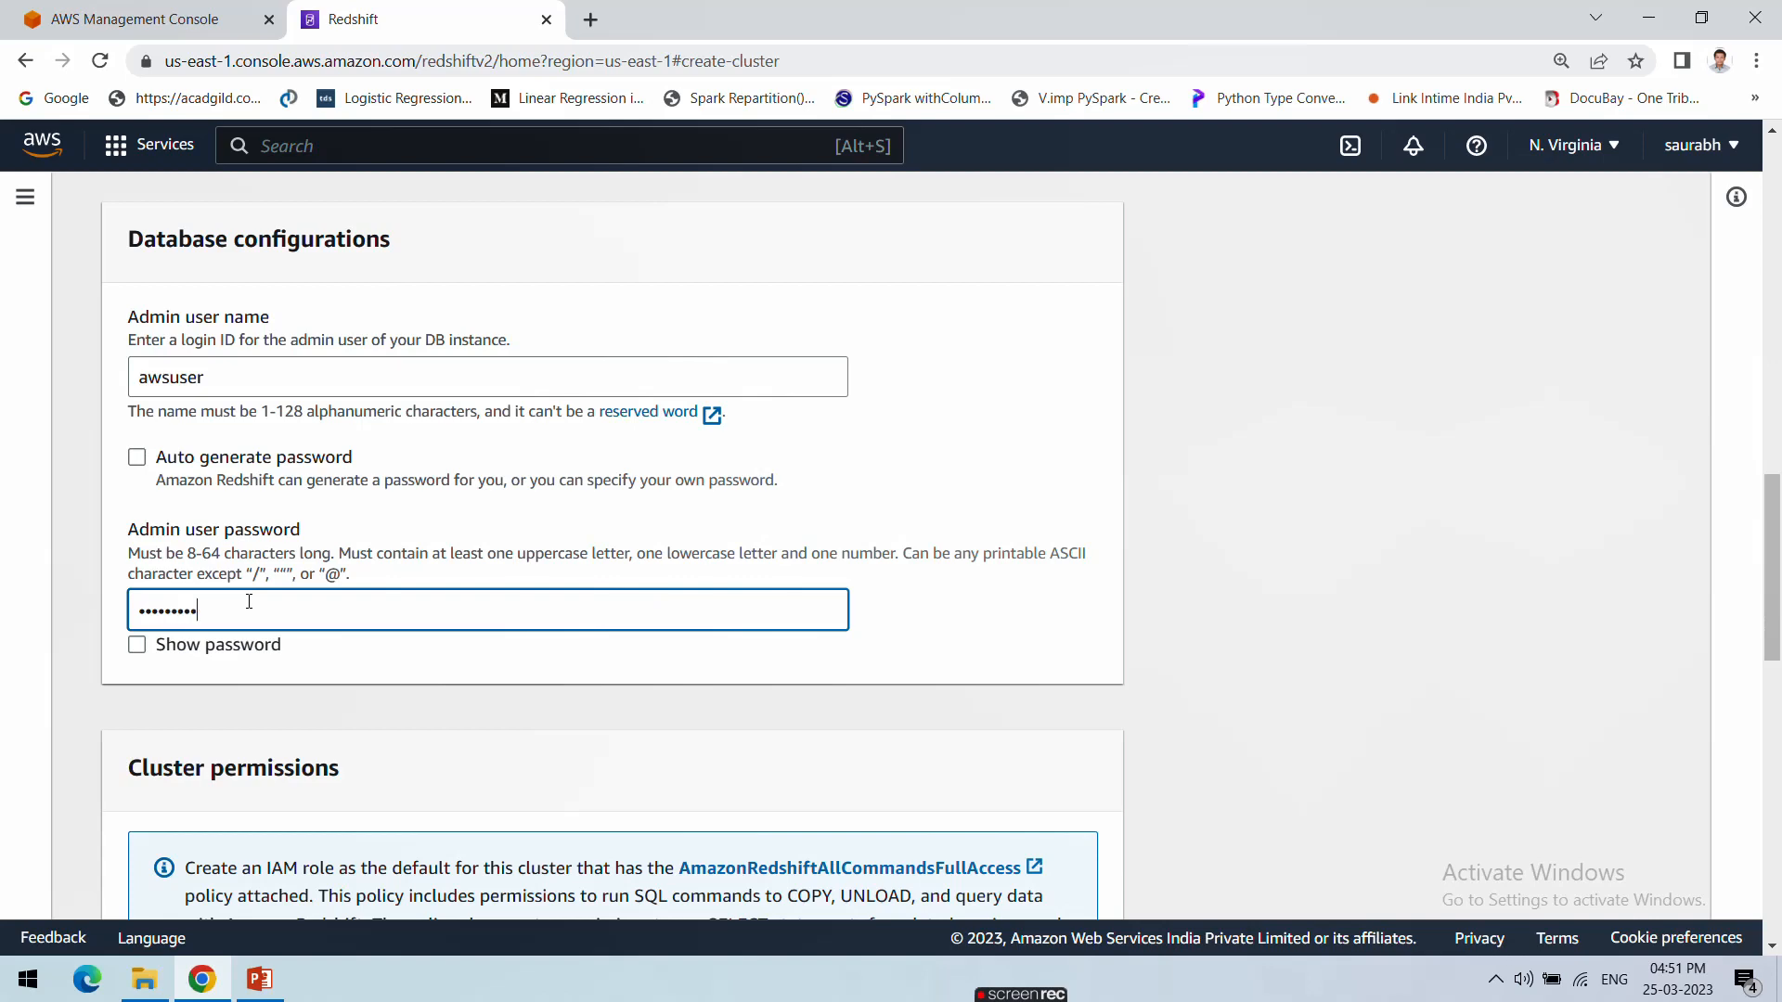
{"action": "left_click", "coordinate": [175, 650]}
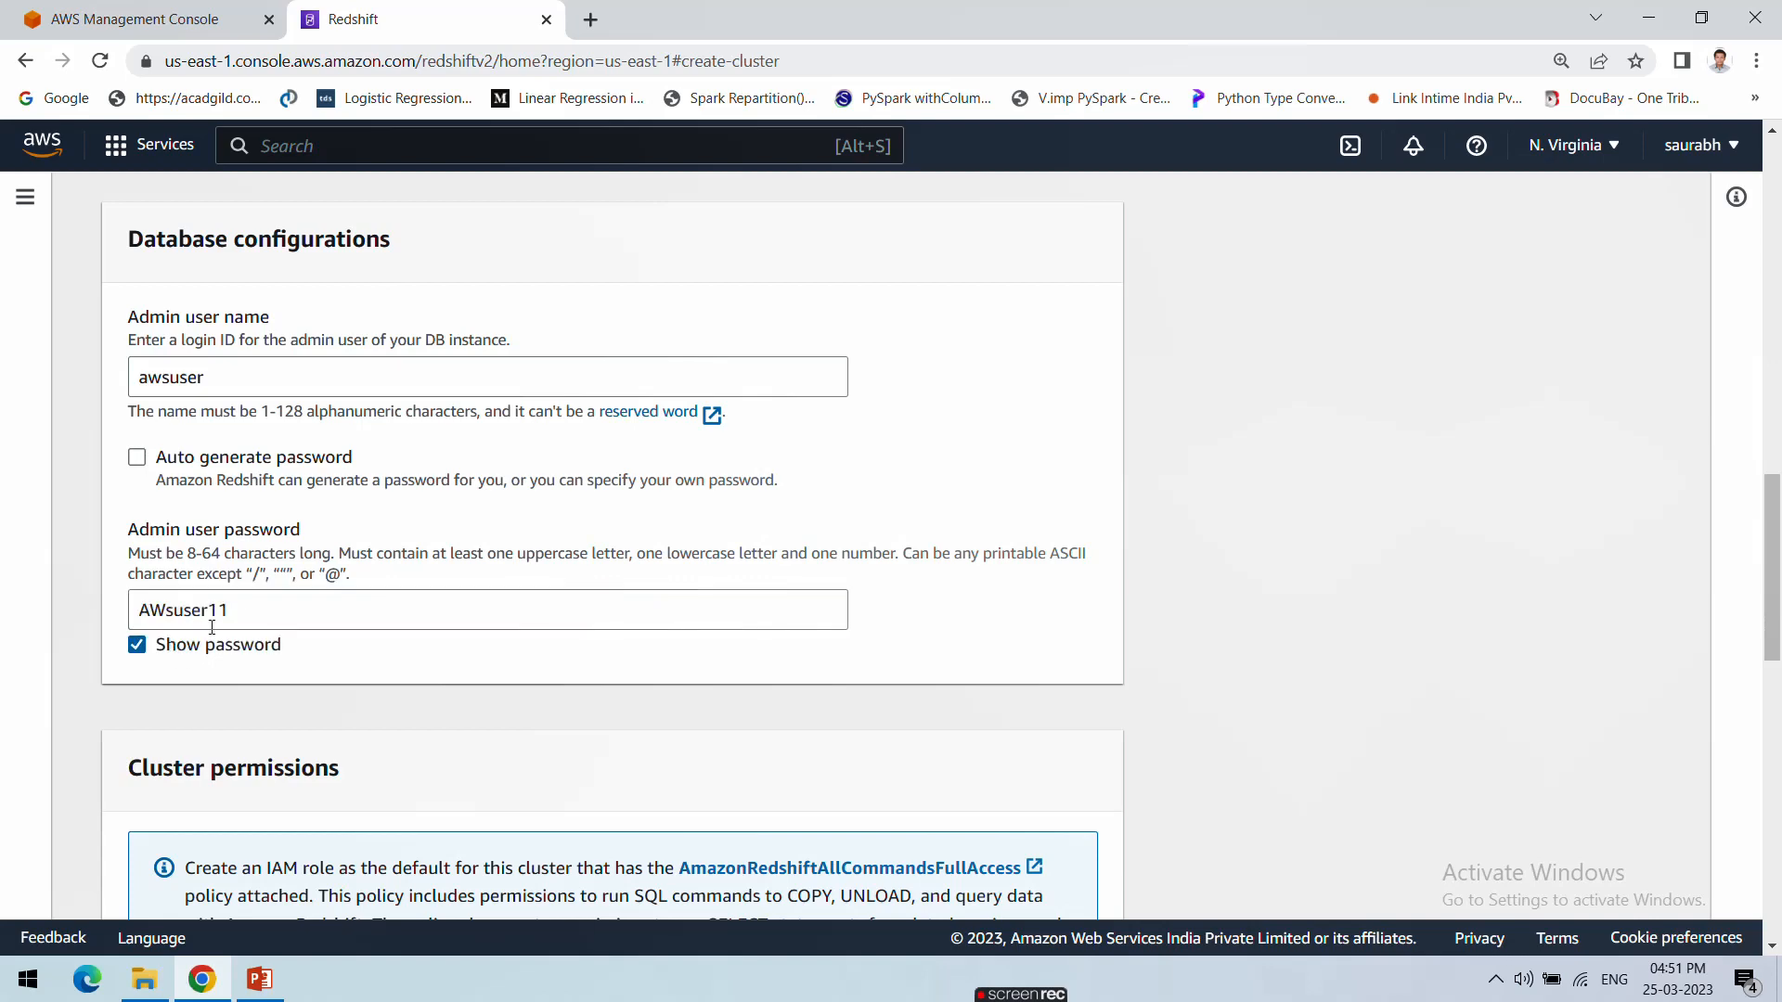
{"action": "double_click", "coordinate": [170, 608]}
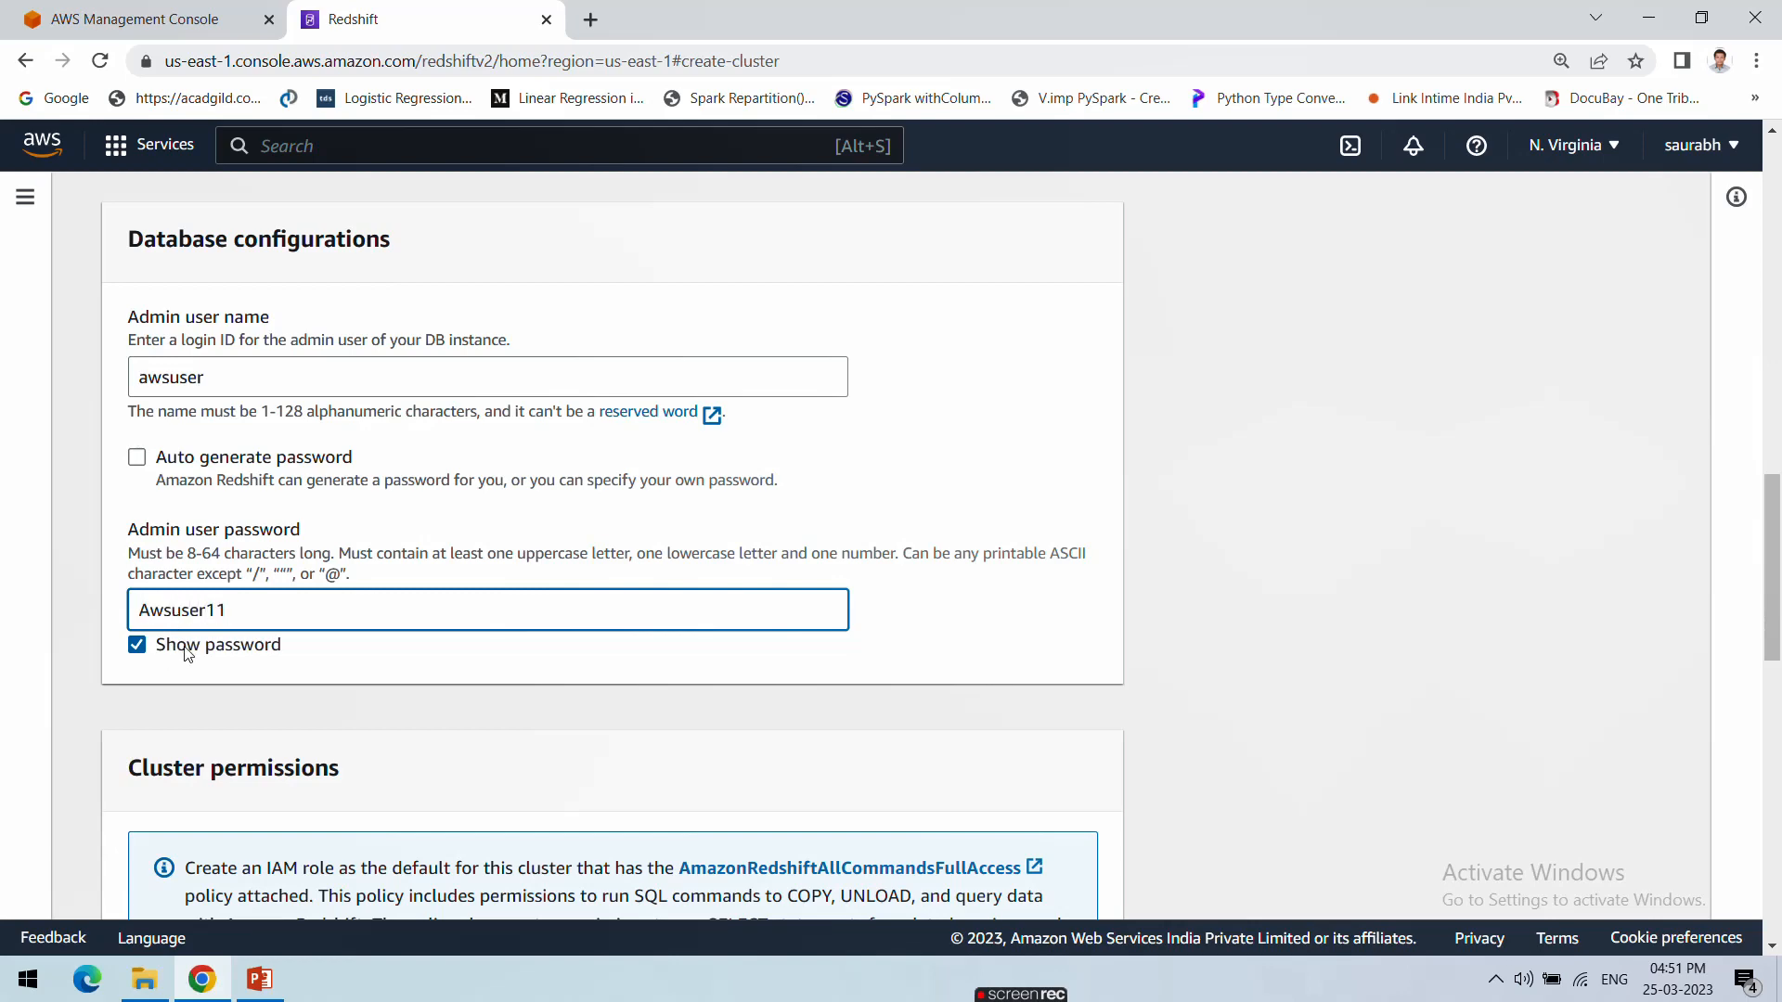
{"action": "left_click", "coordinate": [22, 983]}
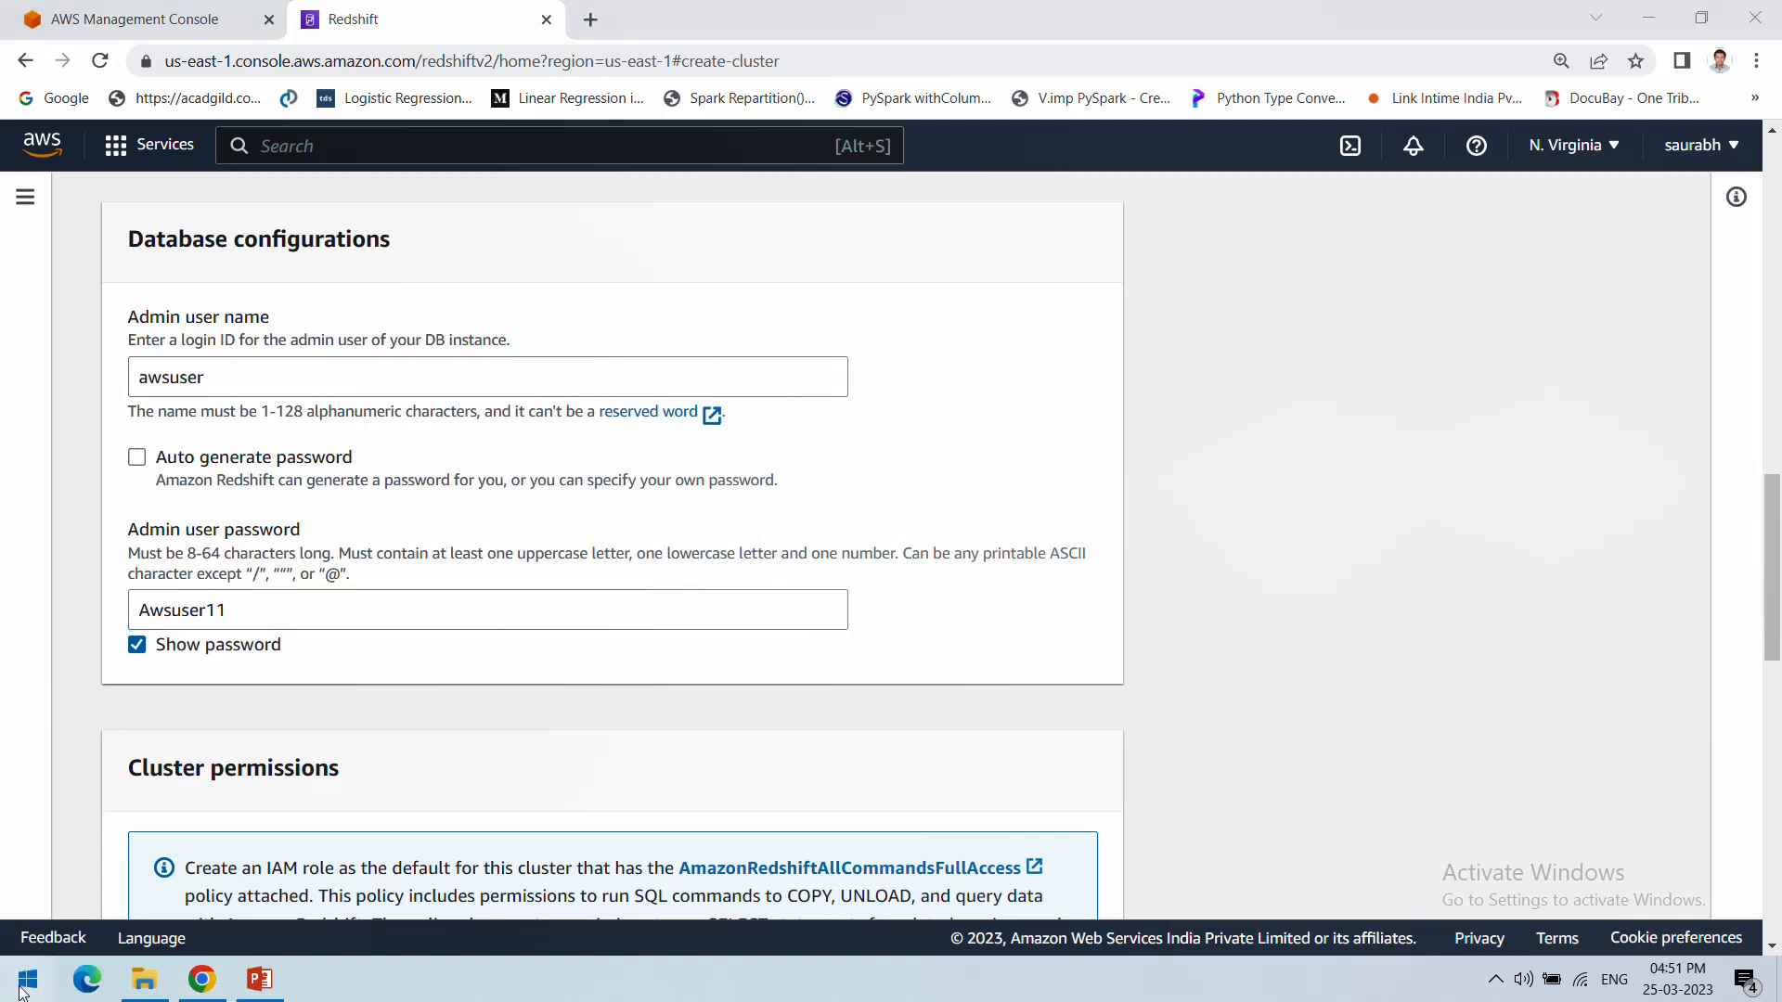
Step: Launch Notepad++ with a new document and paste the admin user name awsuser on line 1
{"action": "type", "text": "not"}
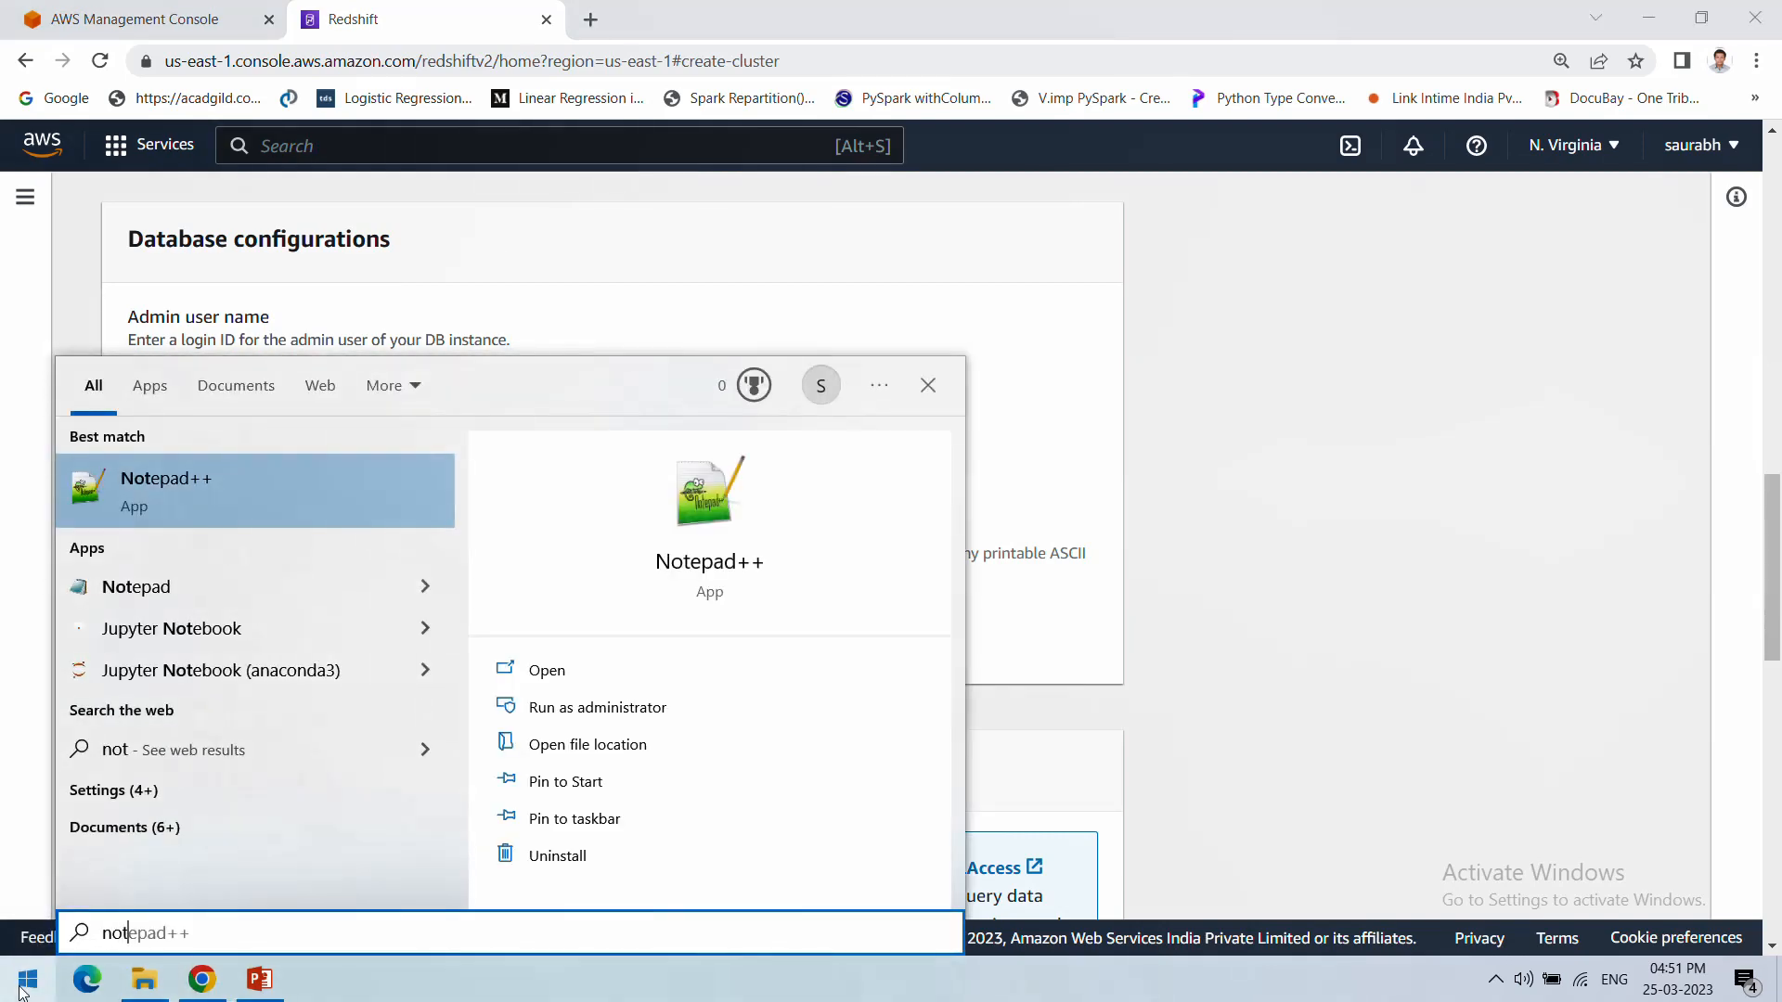
{"action": "key", "text": "Return"}
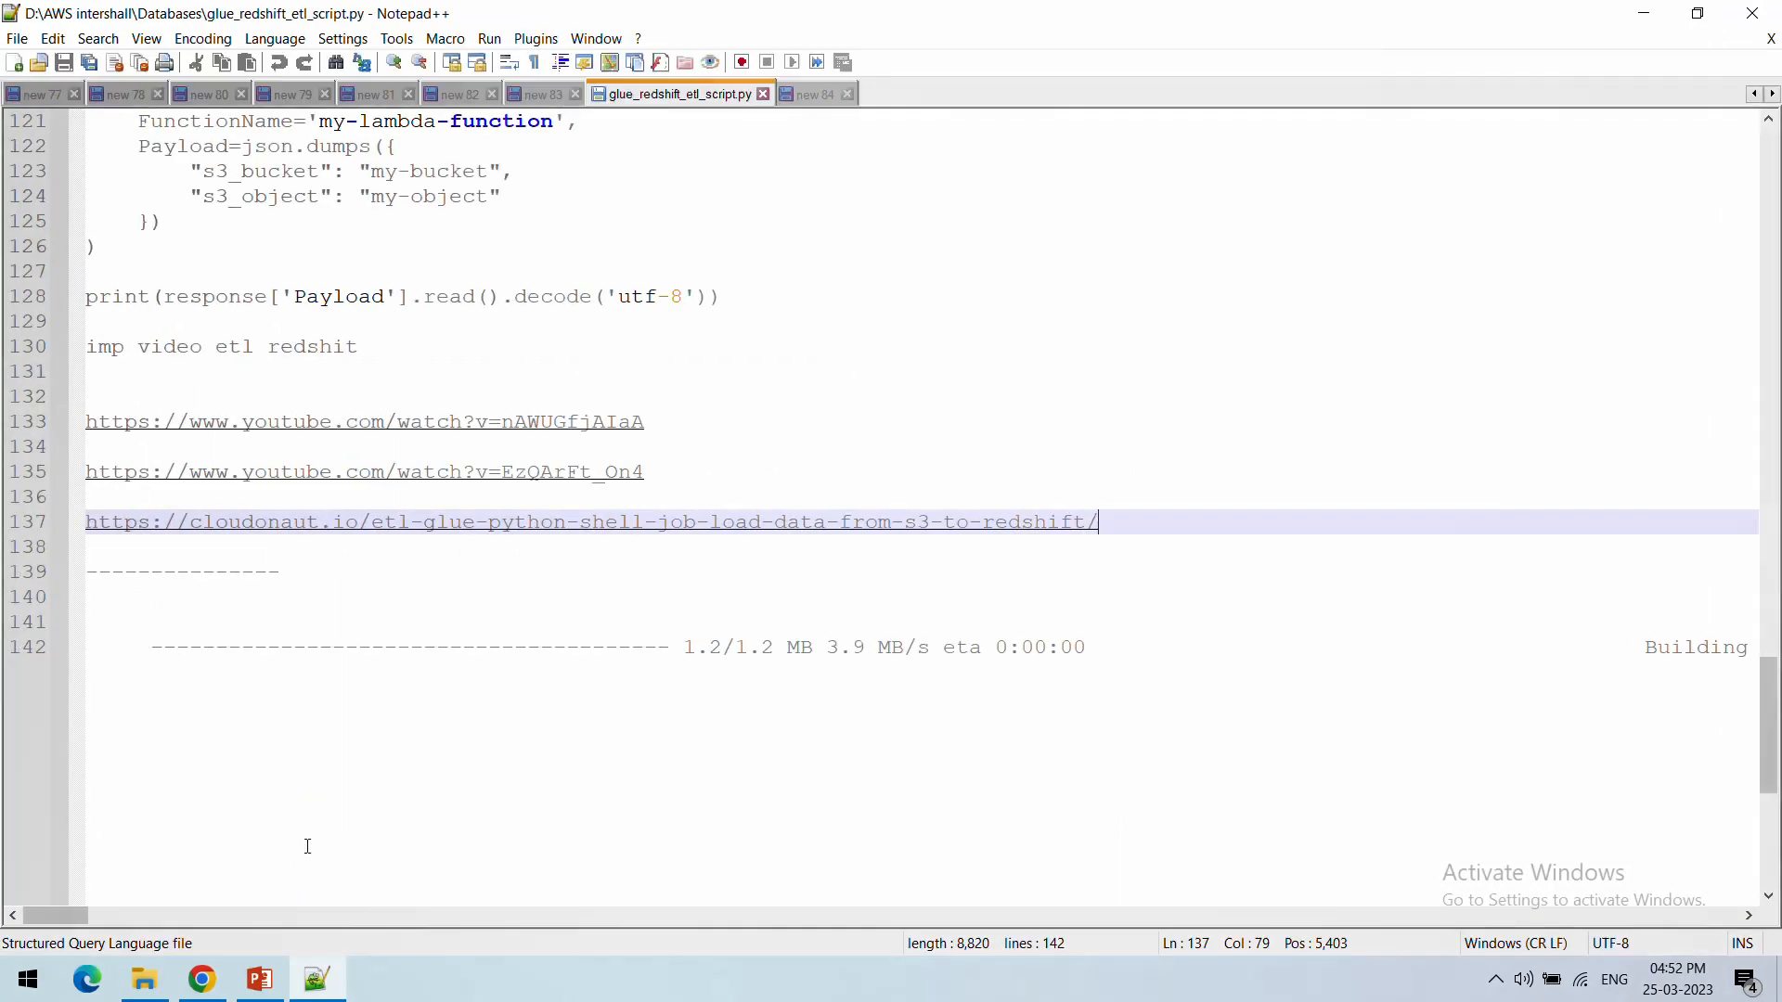
{"action": "double_click", "coordinate": [897, 96]}
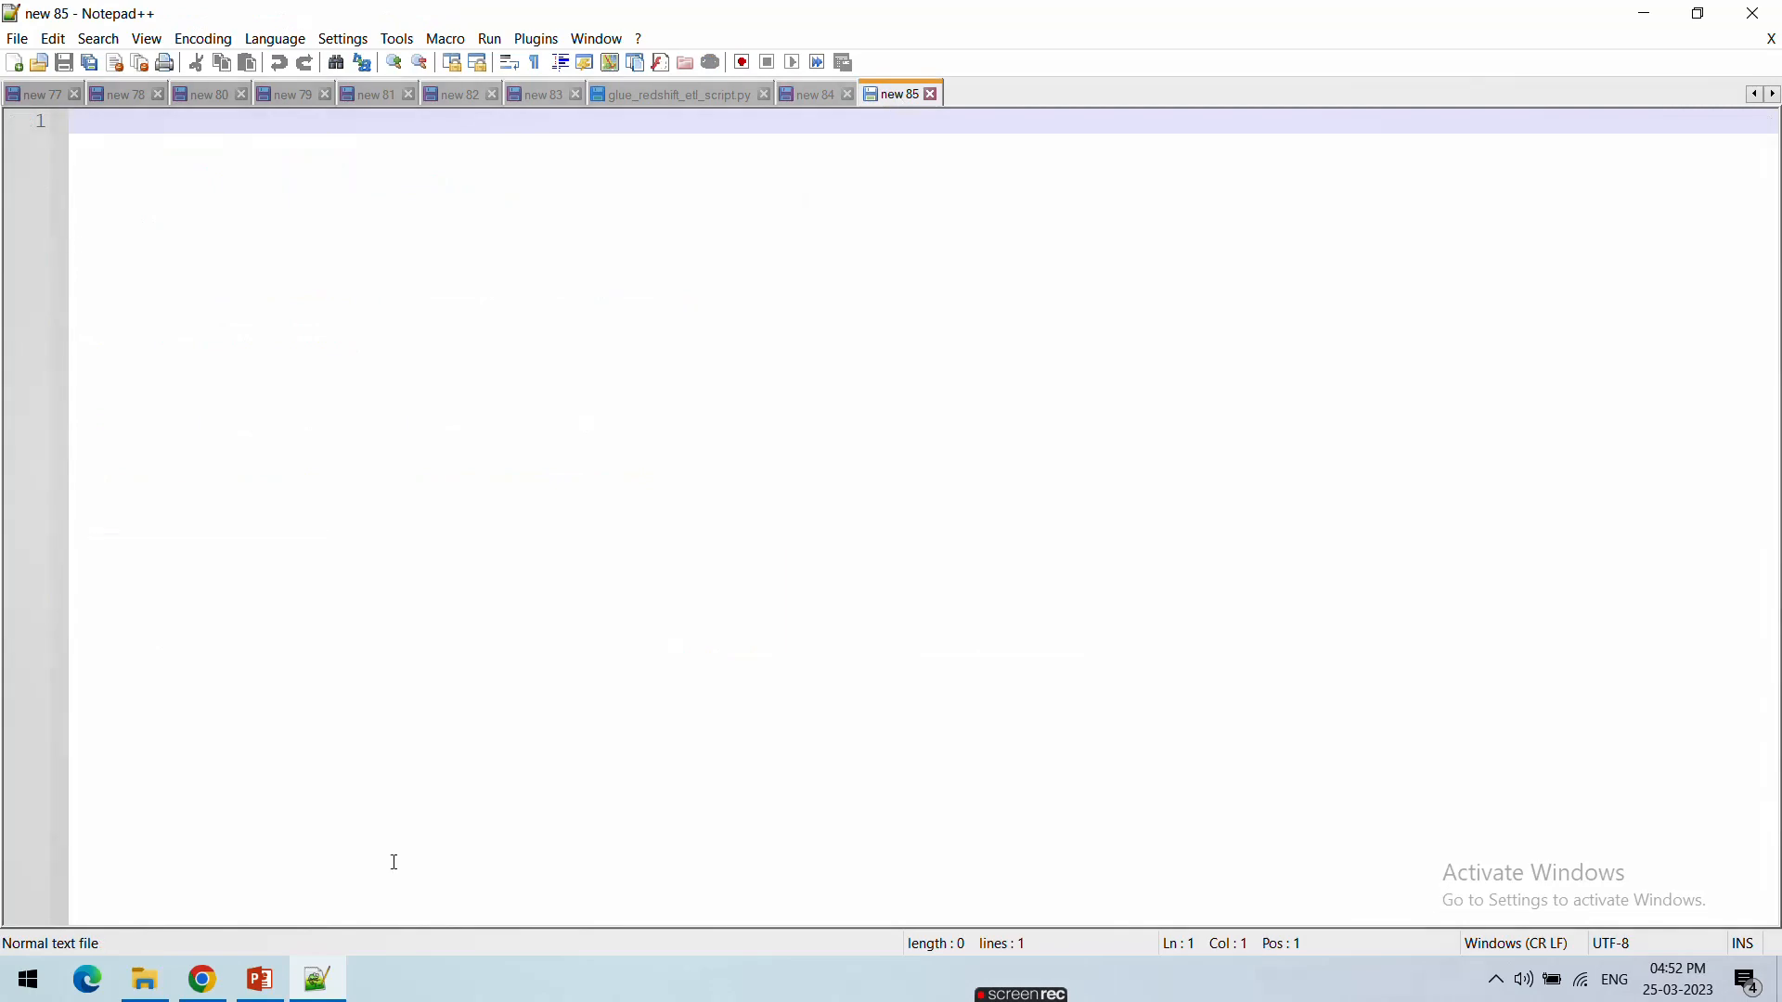
{"action": "left_click", "coordinate": [229, 985]}
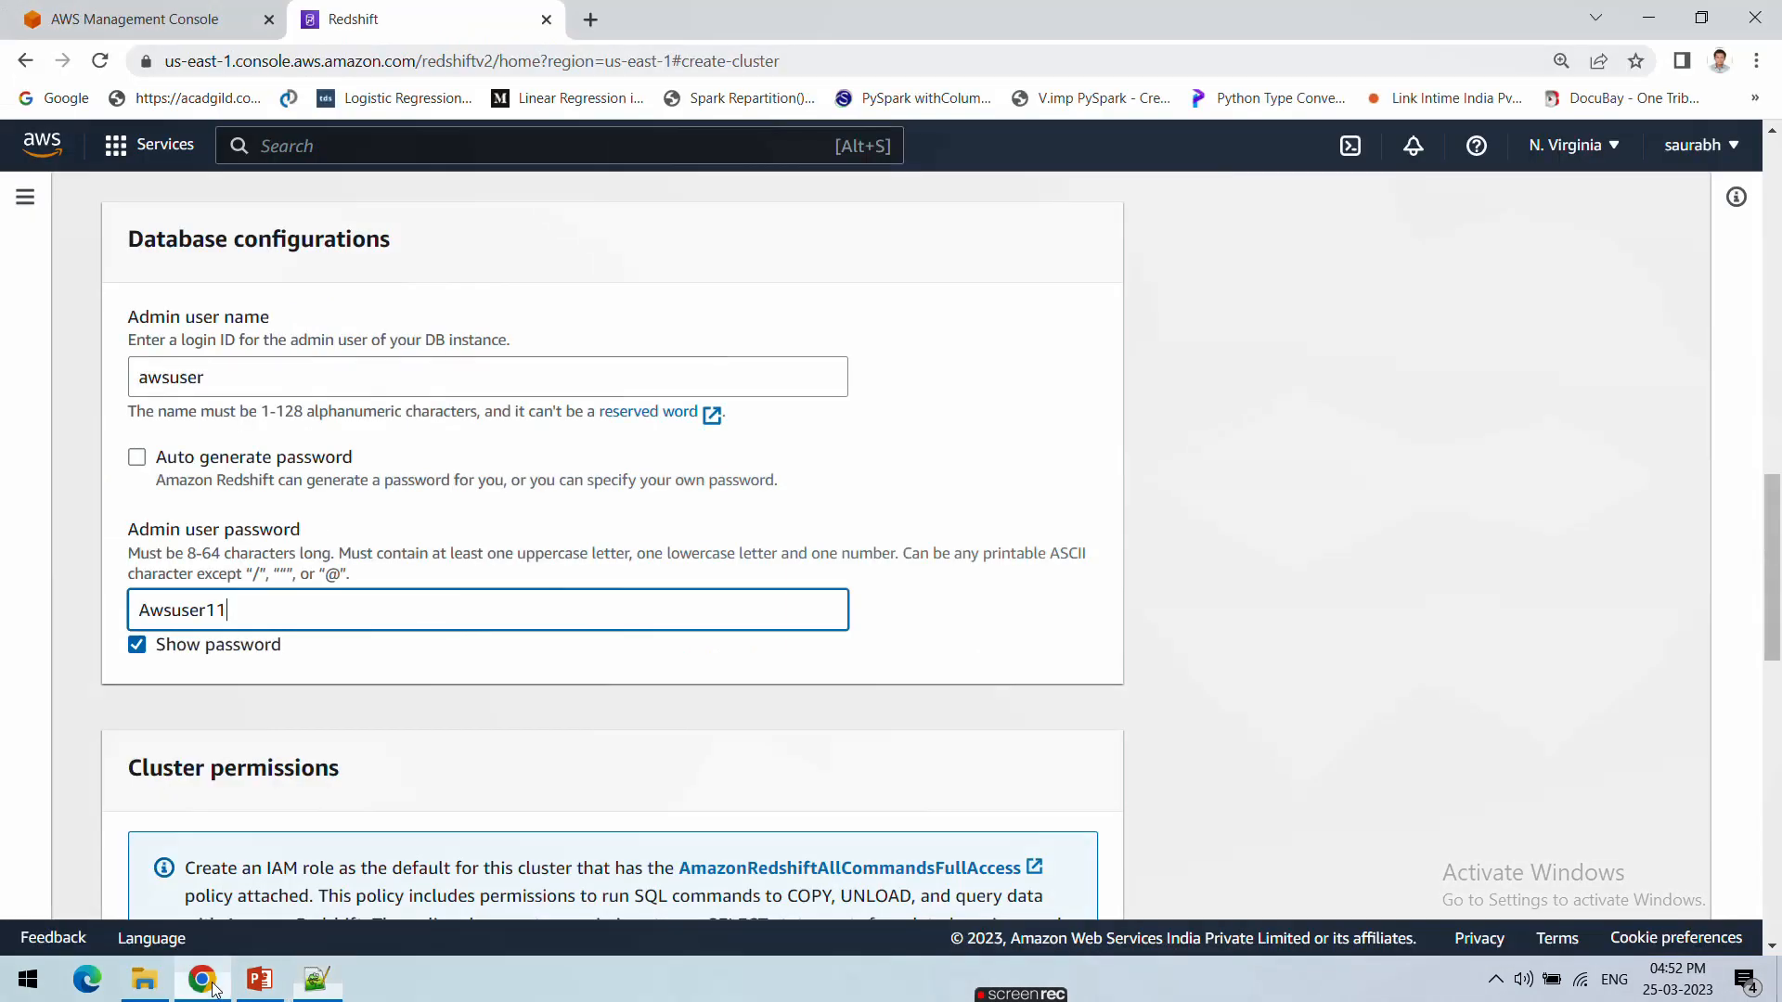
{"action": "double_click", "coordinate": [235, 387]}
{"action": "key", "text": "ctrl+c"}
{"action": "left_click", "coordinate": [303, 993]}
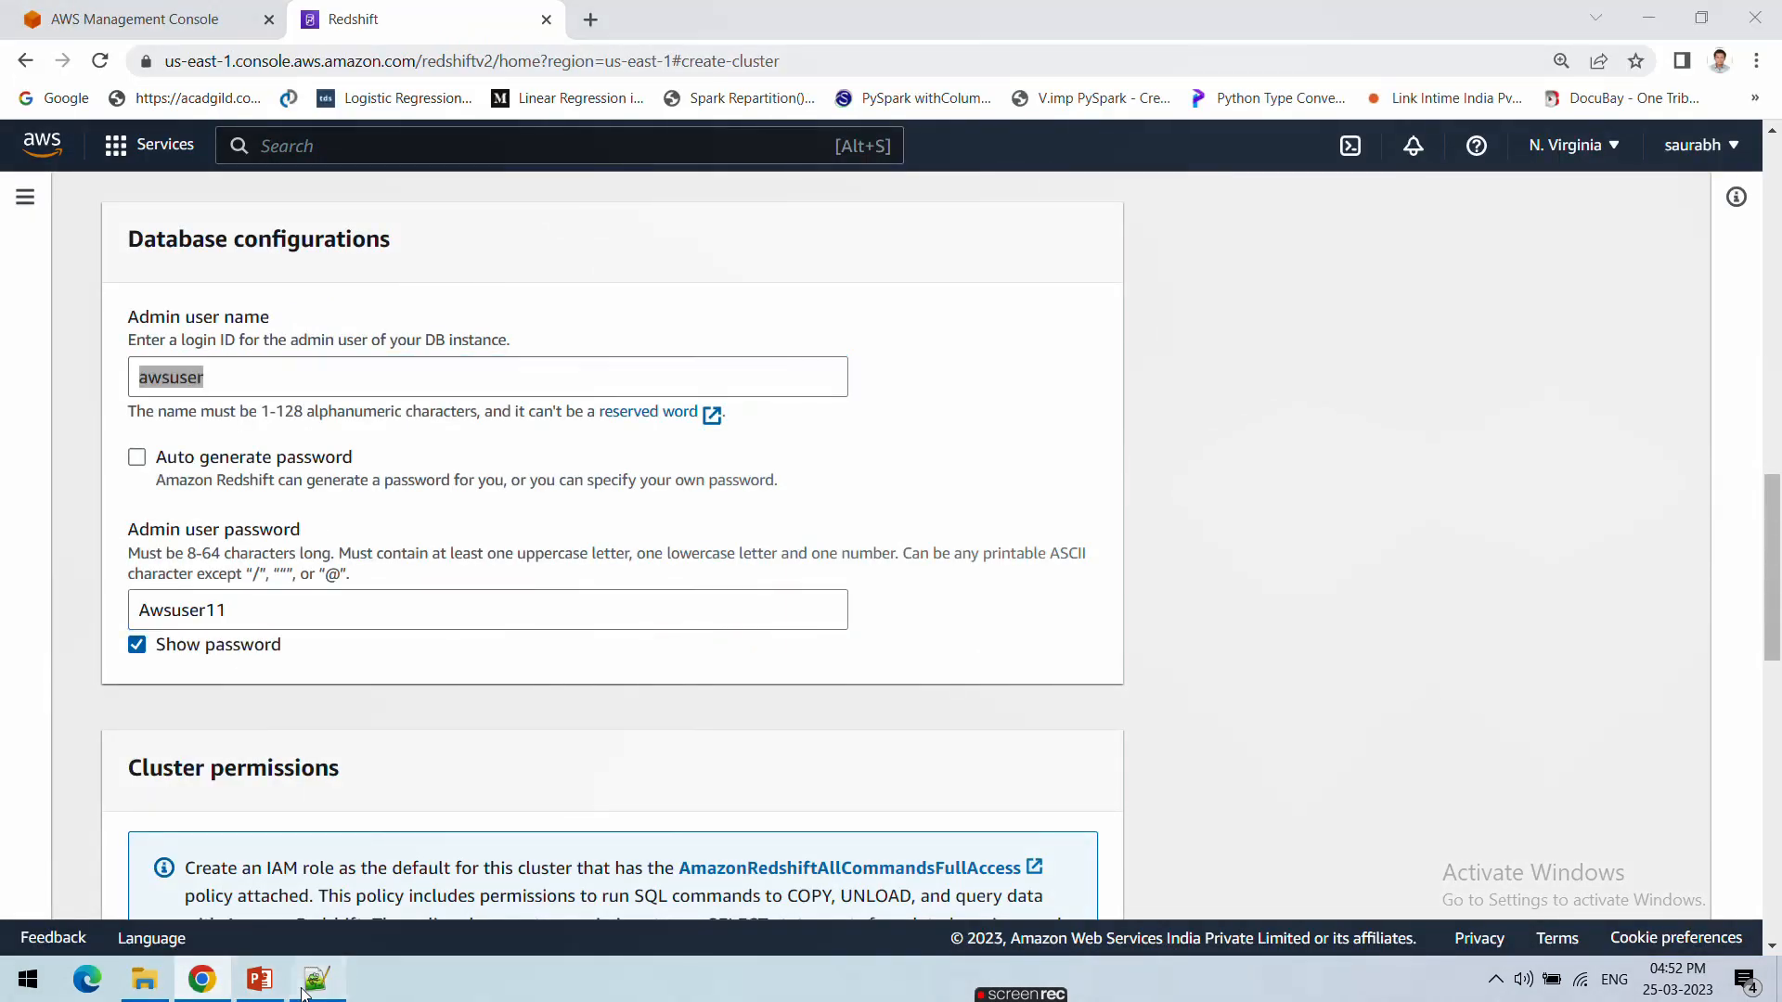
{"action": "key", "text": "ctrl+v"}
{"action": "key", "text": "Return"}
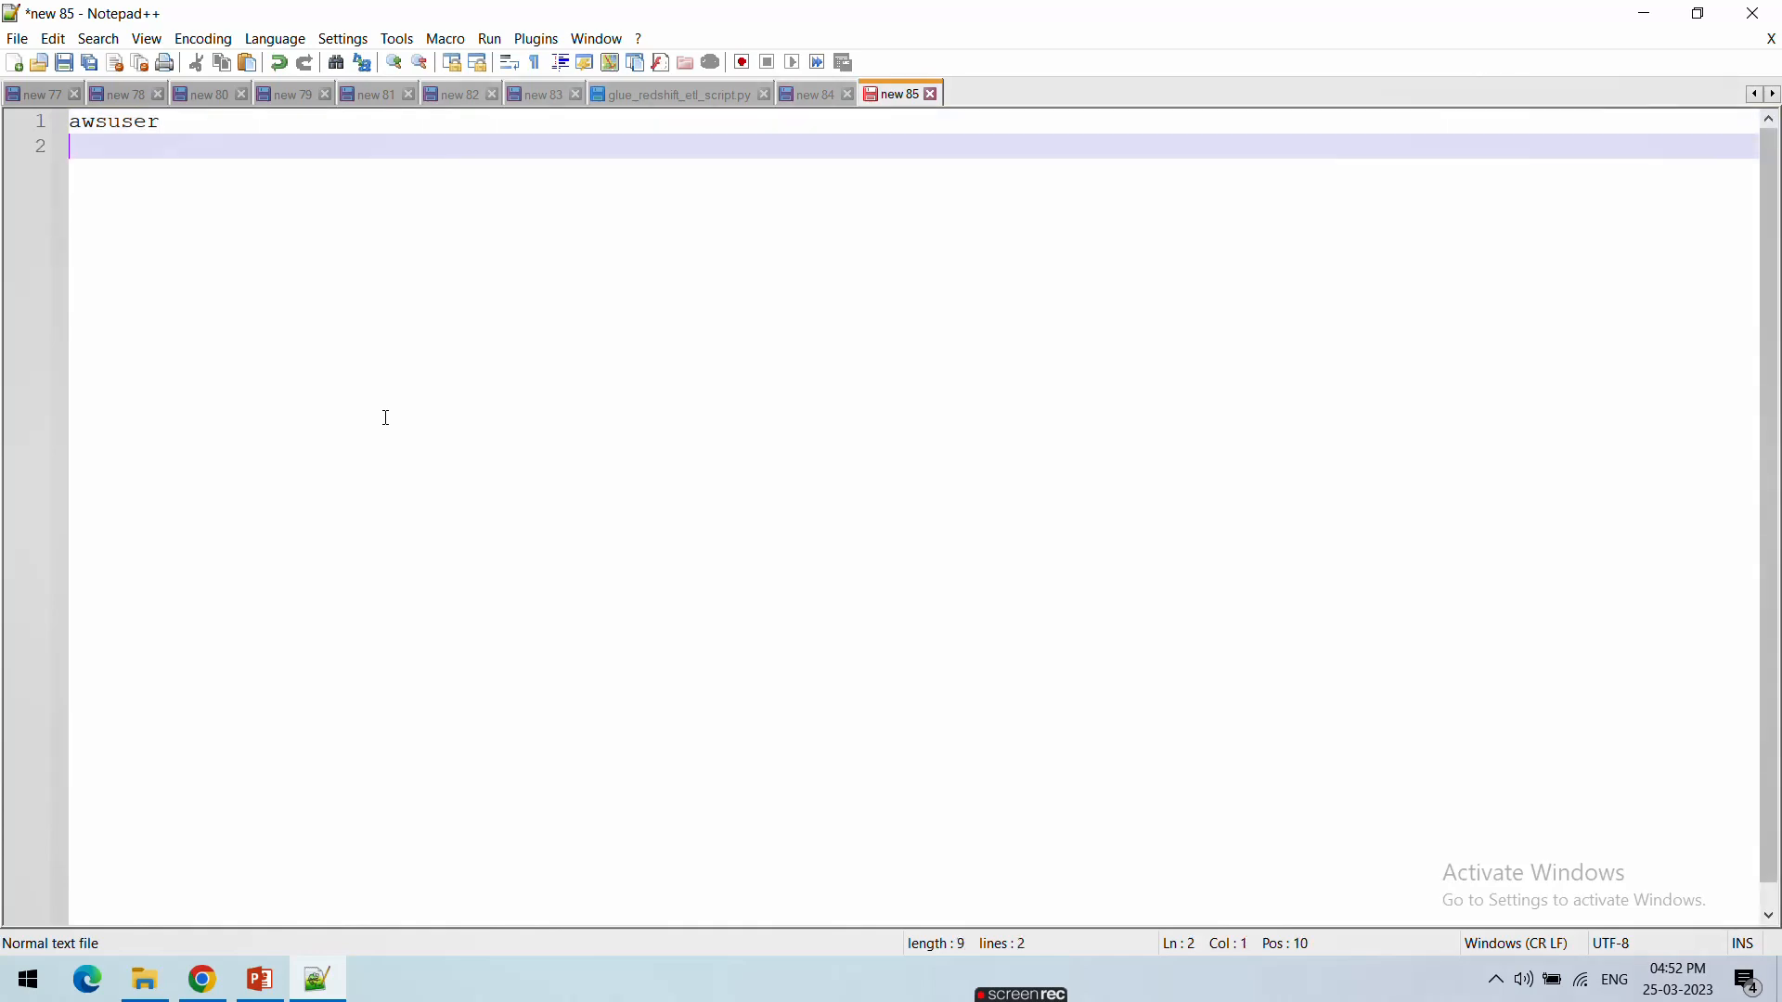
Step: Copy the admin password from the Redshift form and paste it onto line 2
{"action": "left_click", "coordinate": [202, 980]}
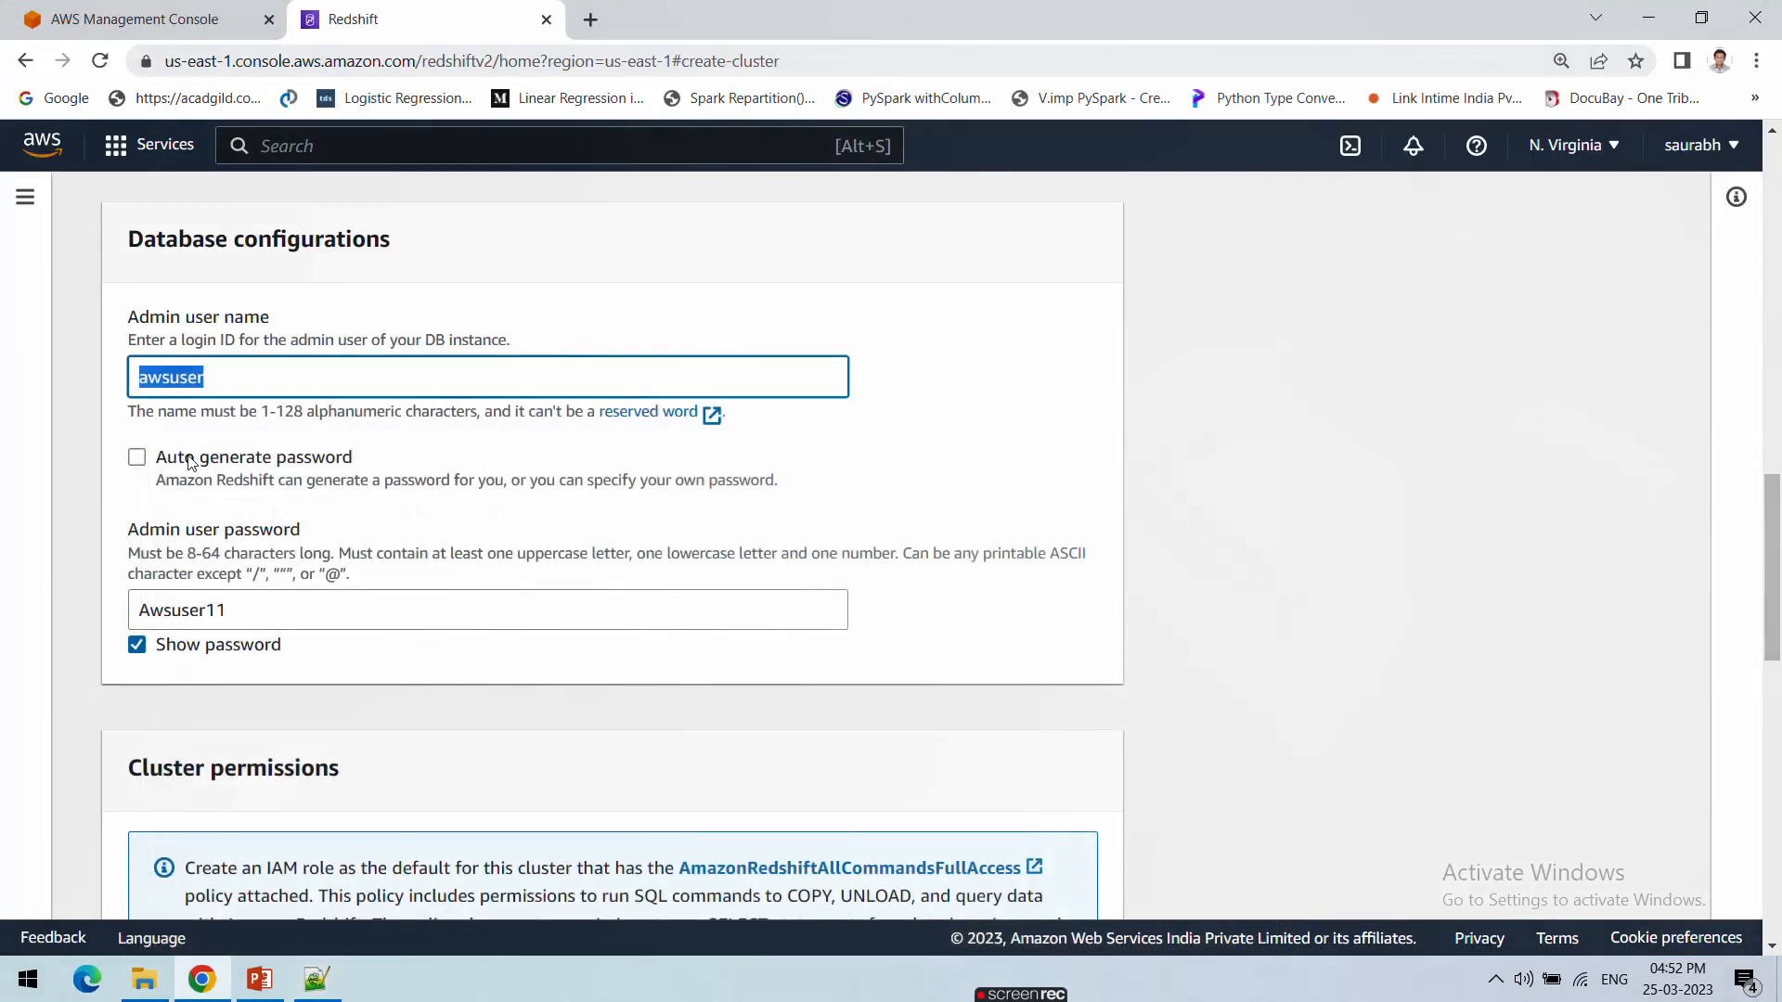
{"action": "double_click", "coordinate": [248, 609]}
{"action": "key", "text": "ctrl+c"}
{"action": "left_click", "coordinate": [318, 980]}
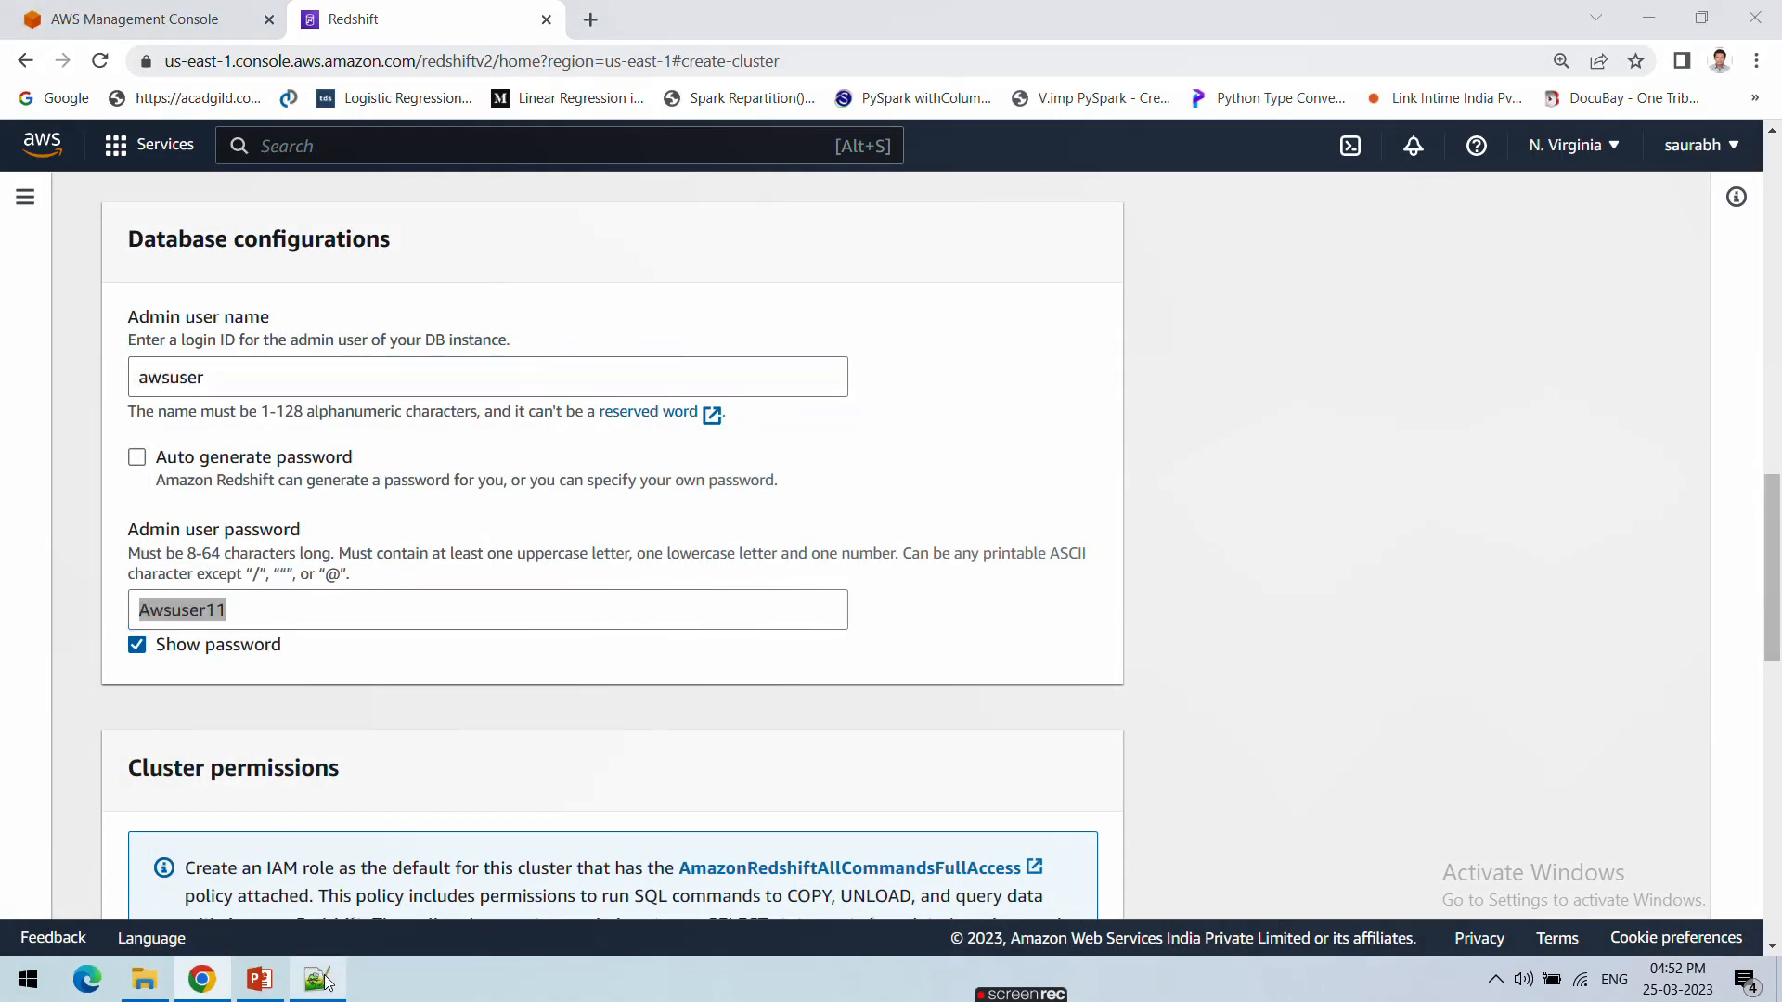
{"action": "key", "text": "ctrl+v"}
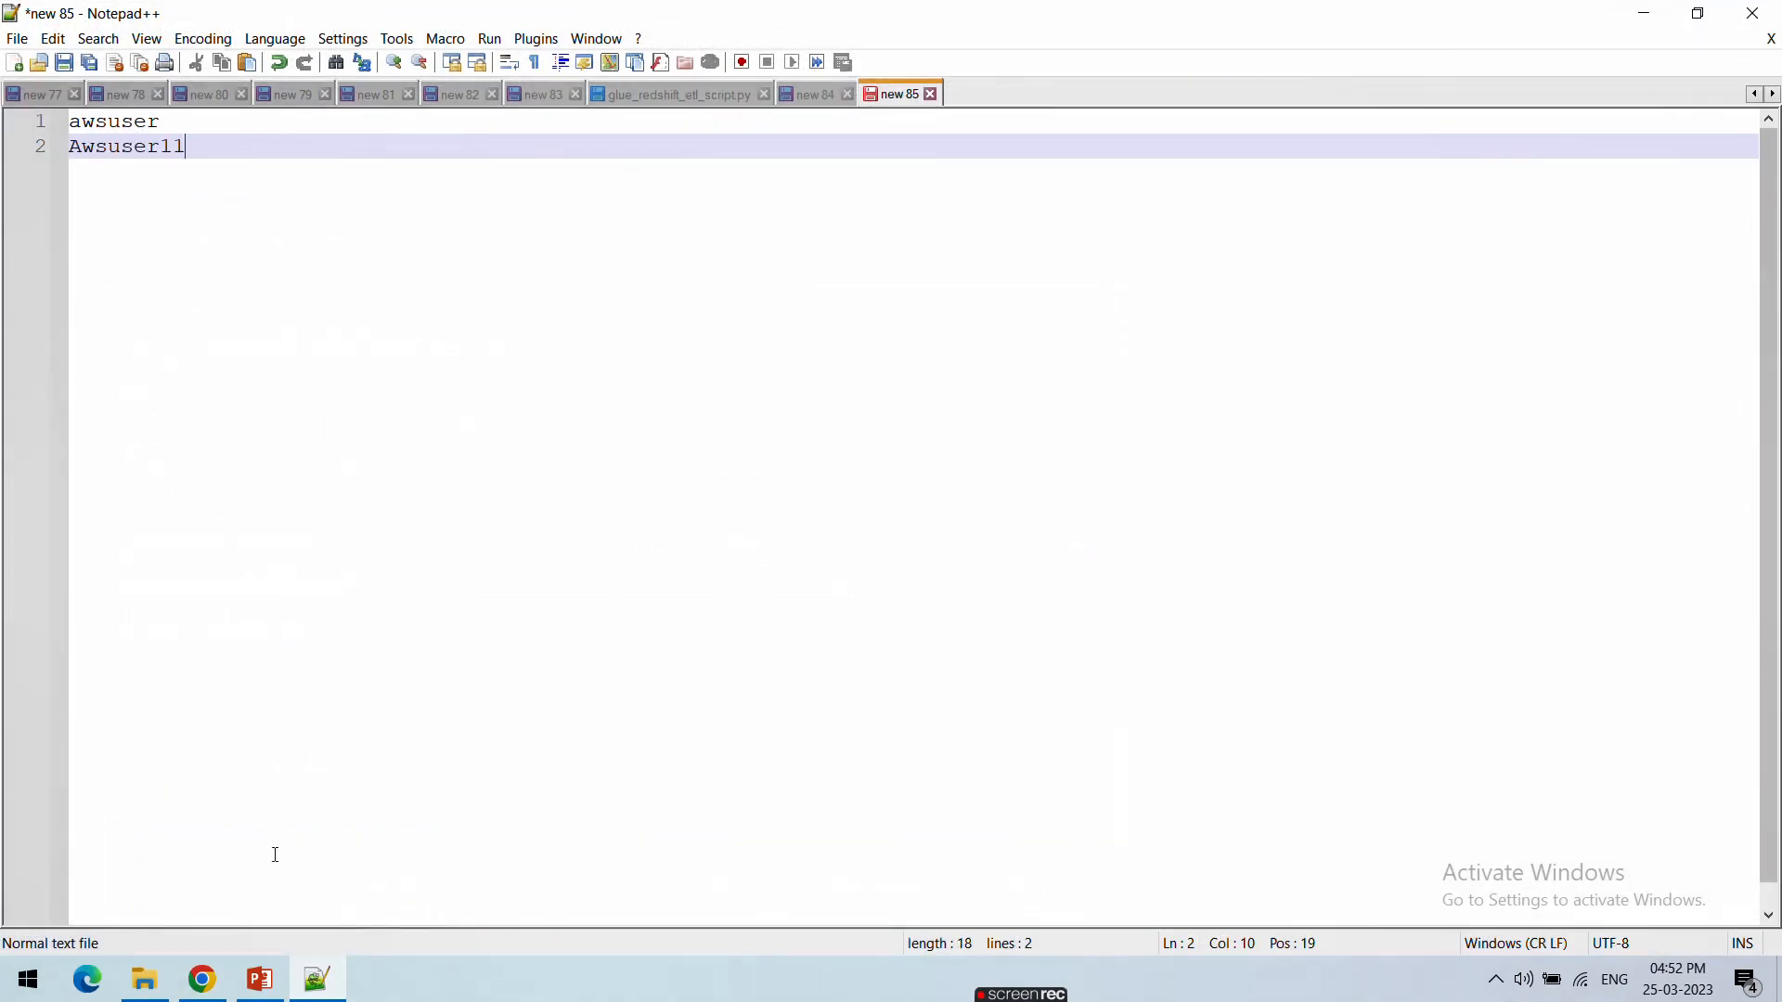
{"action": "left_click", "coordinate": [320, 981]}
Step: Hide the admin password and submit redshift-cluster-1 with default additional configurations
{"action": "left_click", "coordinate": [138, 646]}
{"action": "scroll", "coordinate": [149, 692], "scroll_direction": "down", "scroll_amount": 4}
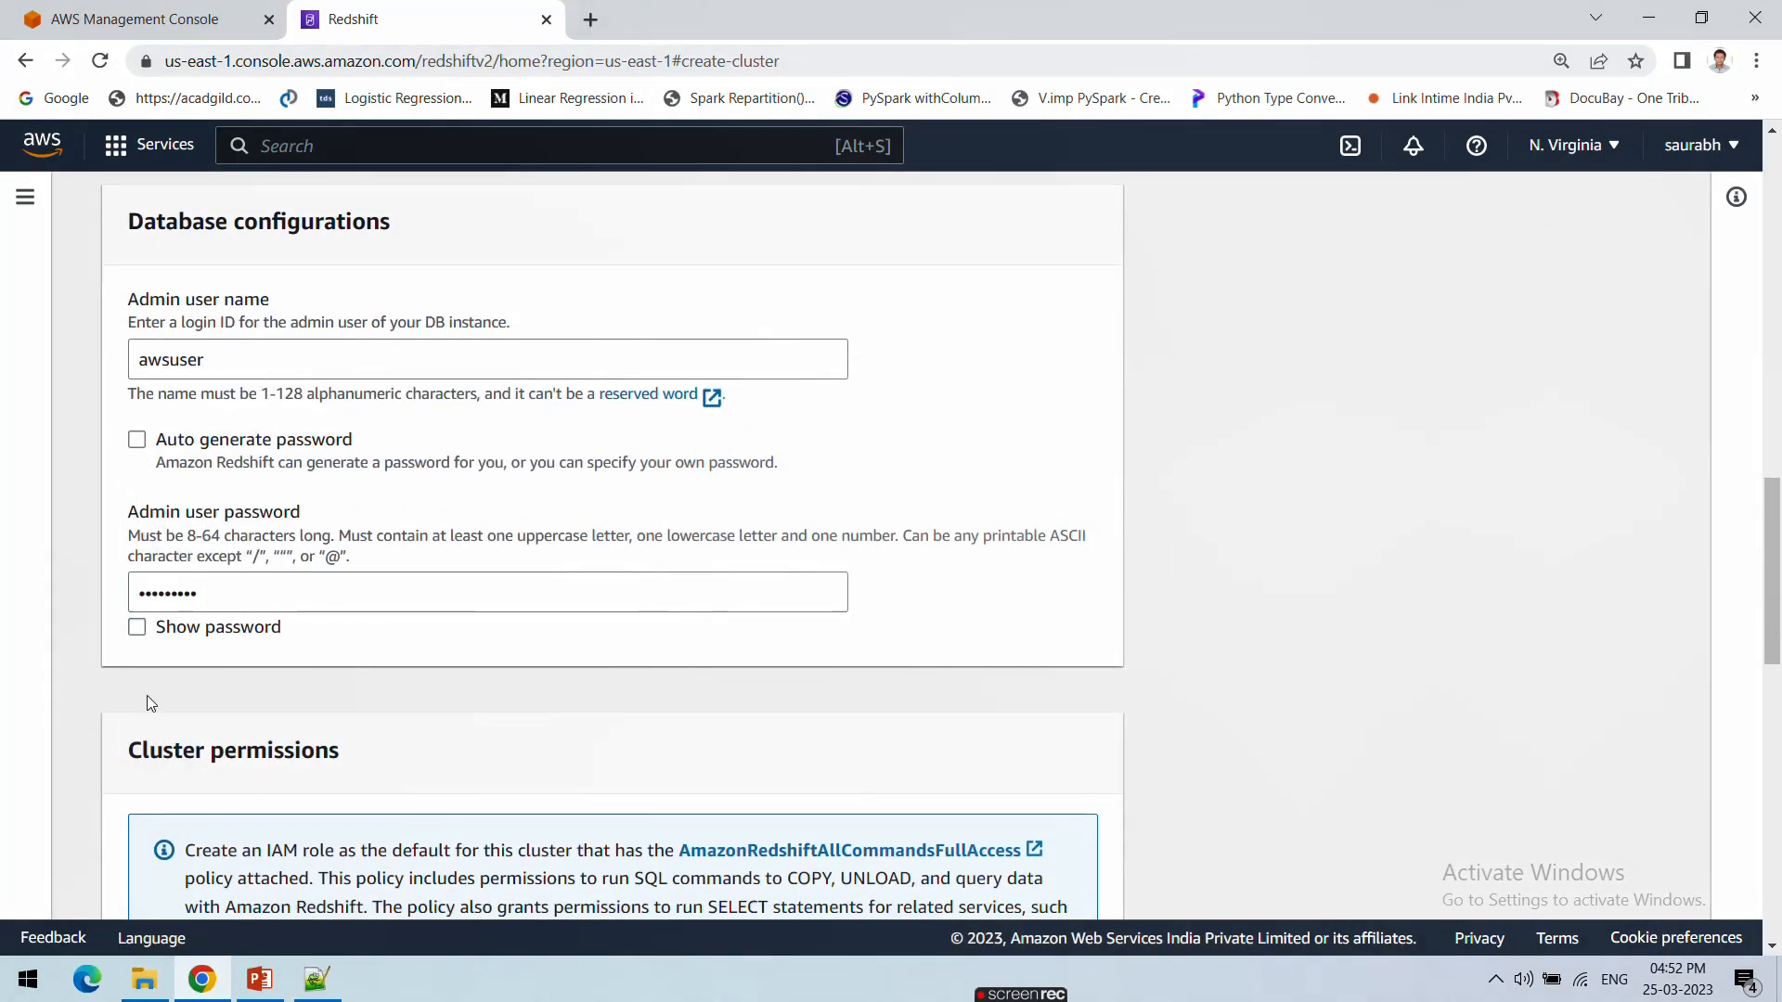
{"action": "scroll", "coordinate": [164, 659], "scroll_direction": "down", "scroll_amount": 3}
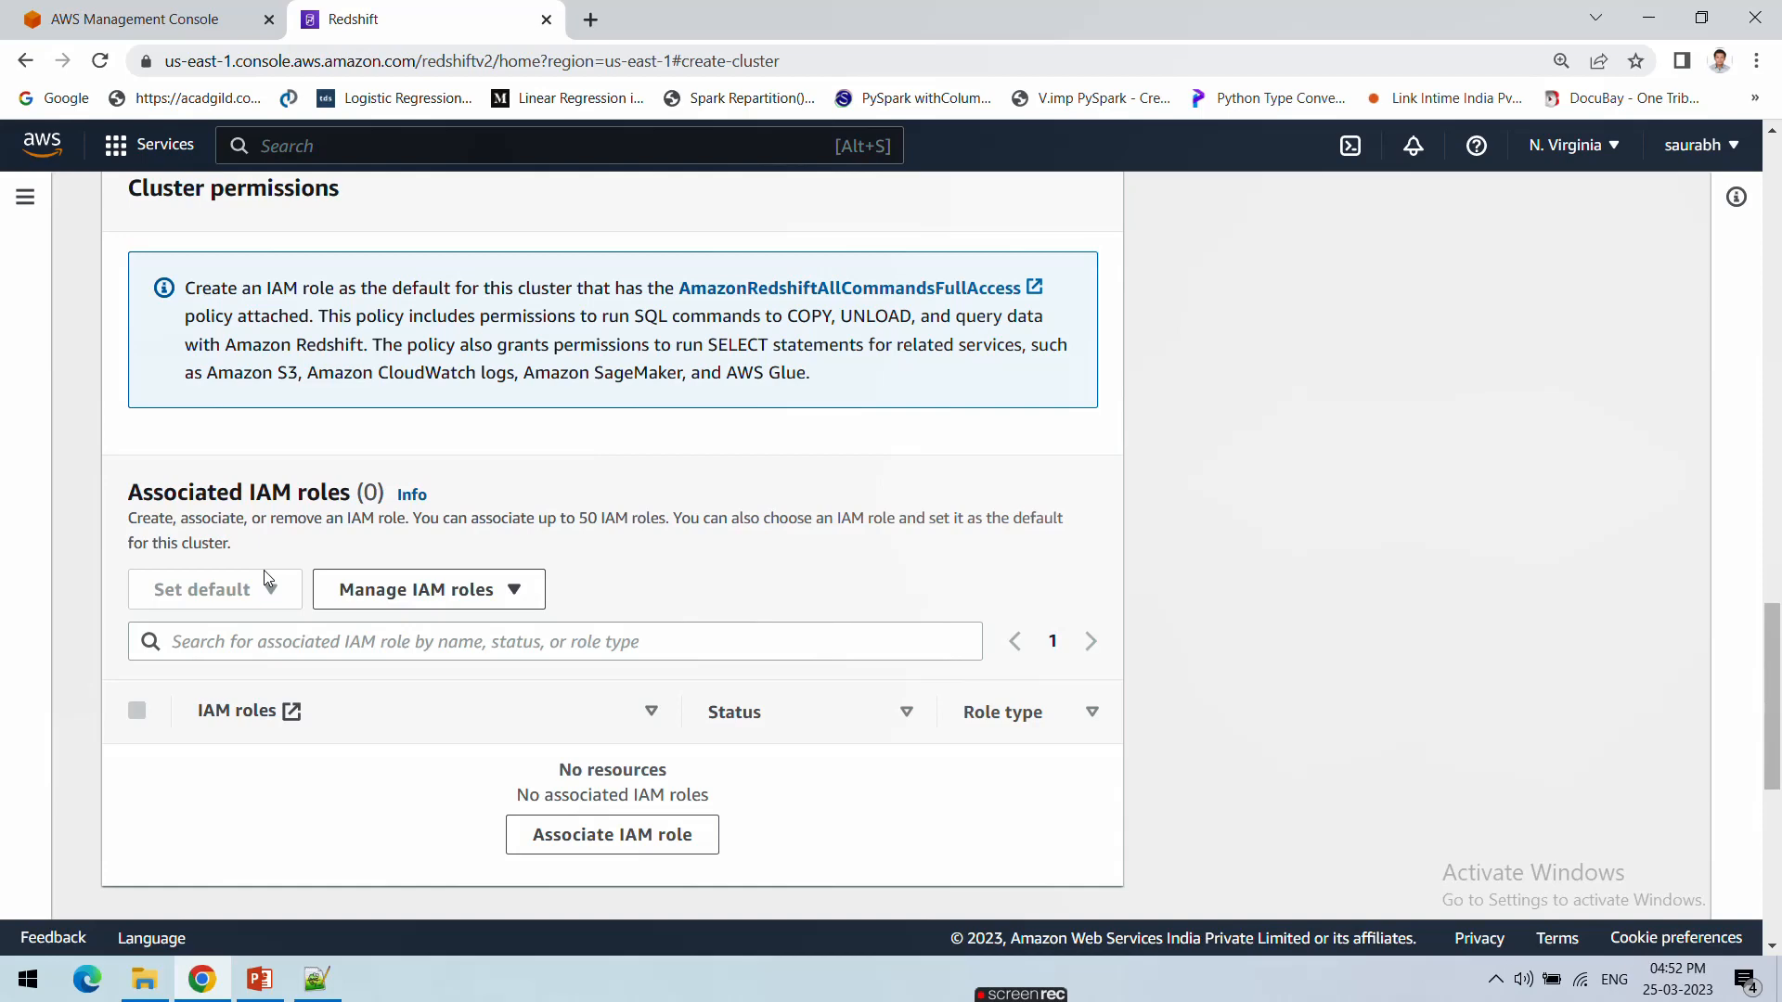
{"action": "scroll", "coordinate": [274, 613], "scroll_direction": "down", "scroll_amount": 7}
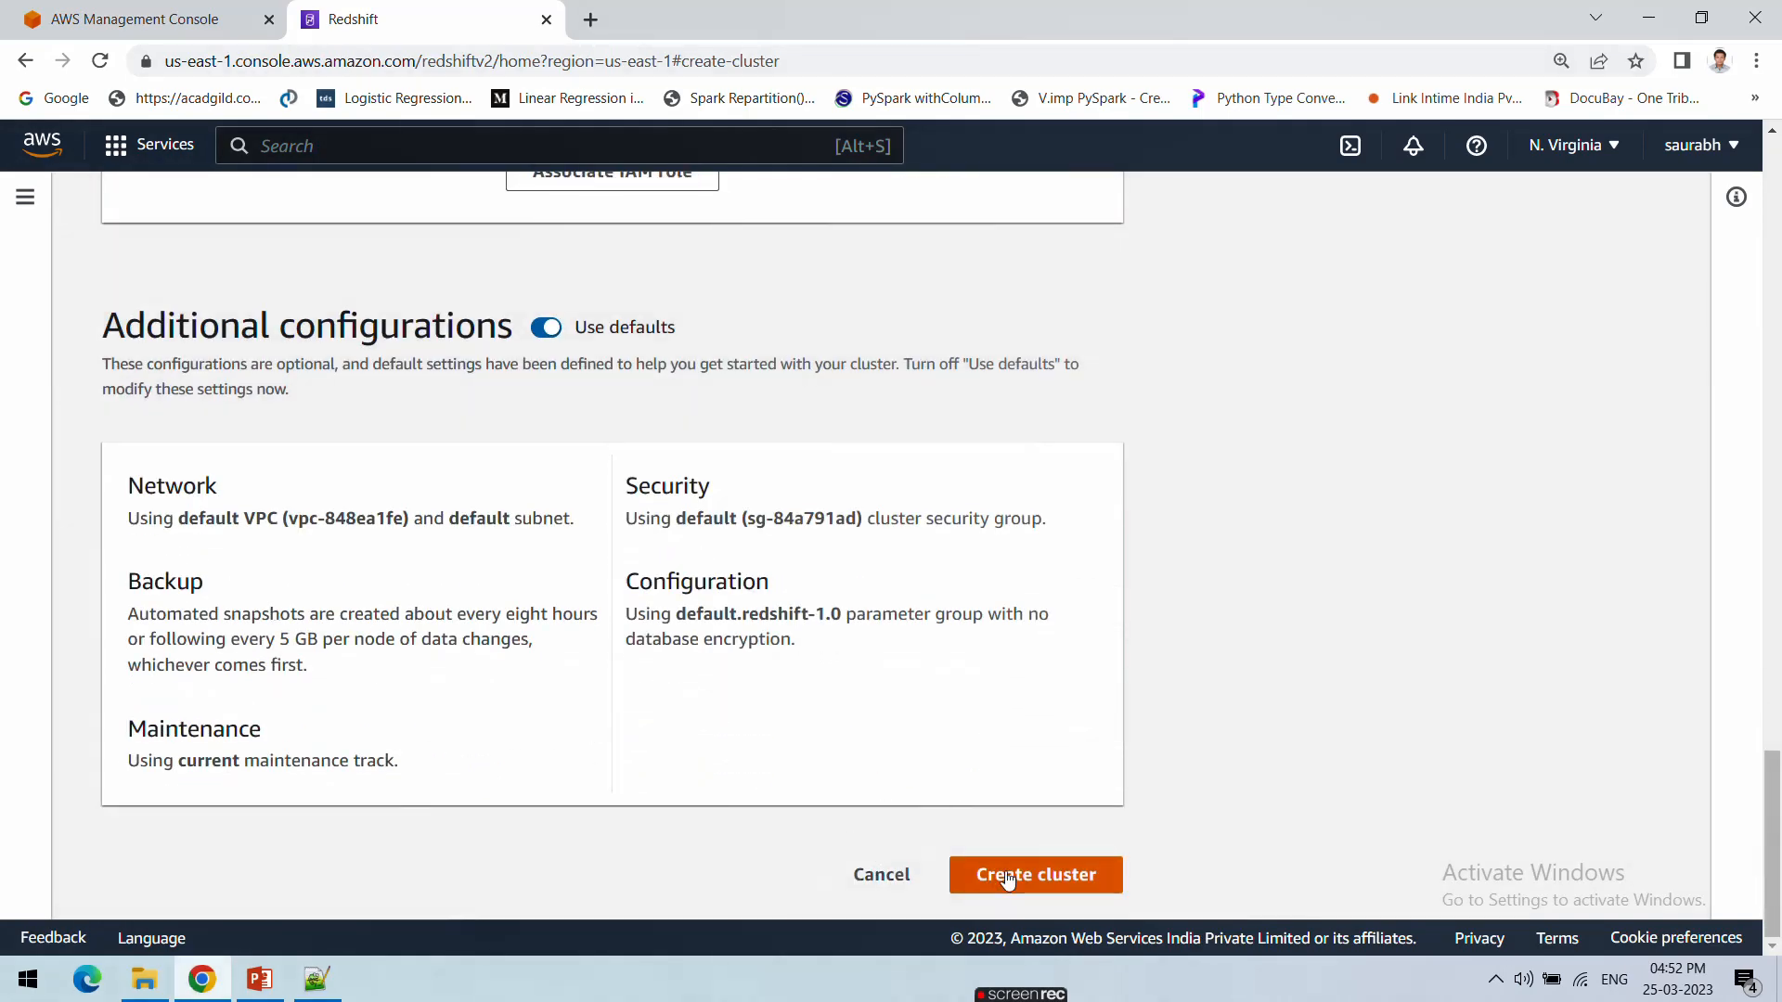
{"action": "left_click", "coordinate": [1008, 879]}
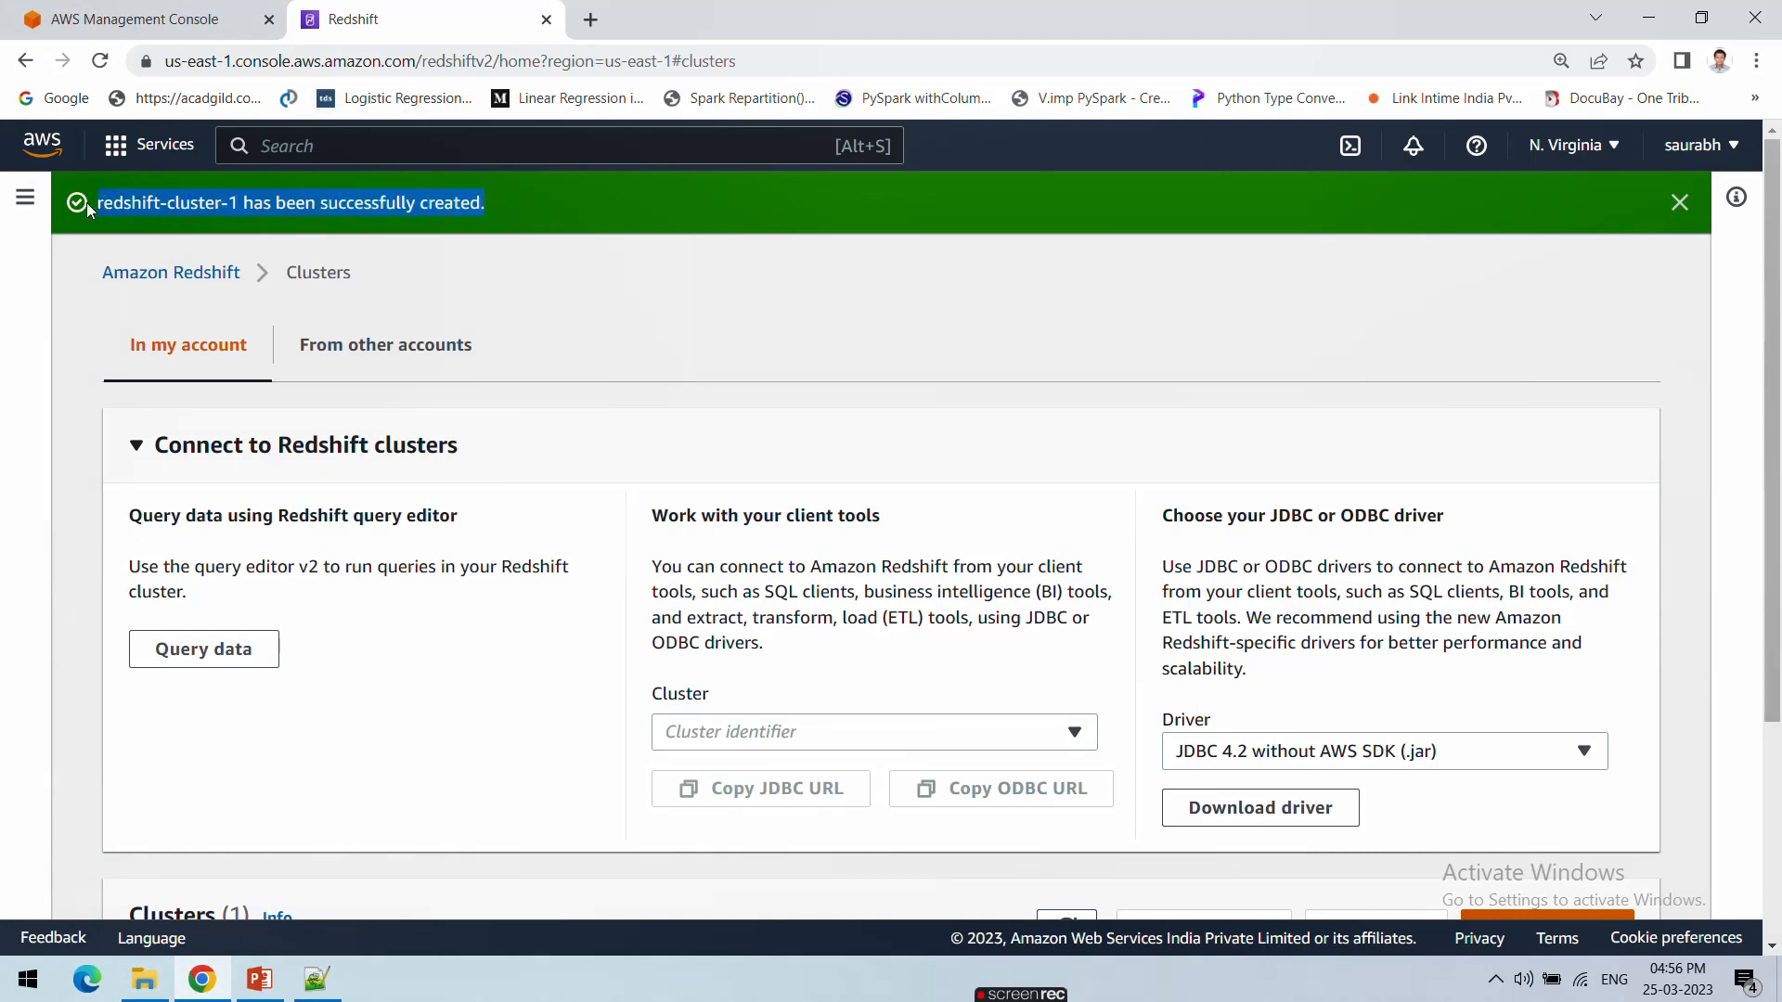
Step: Confirm redshift-cluster-1 shows Available in the Clusters table: dc2.large, 2 nodes, 320 GB
{"action": "scroll", "coordinate": [111, 350], "scroll_direction": "down", "scroll_amount": 3}
{"action": "scroll", "coordinate": [111, 350], "scroll_direction": "up", "scroll_amount": 3}
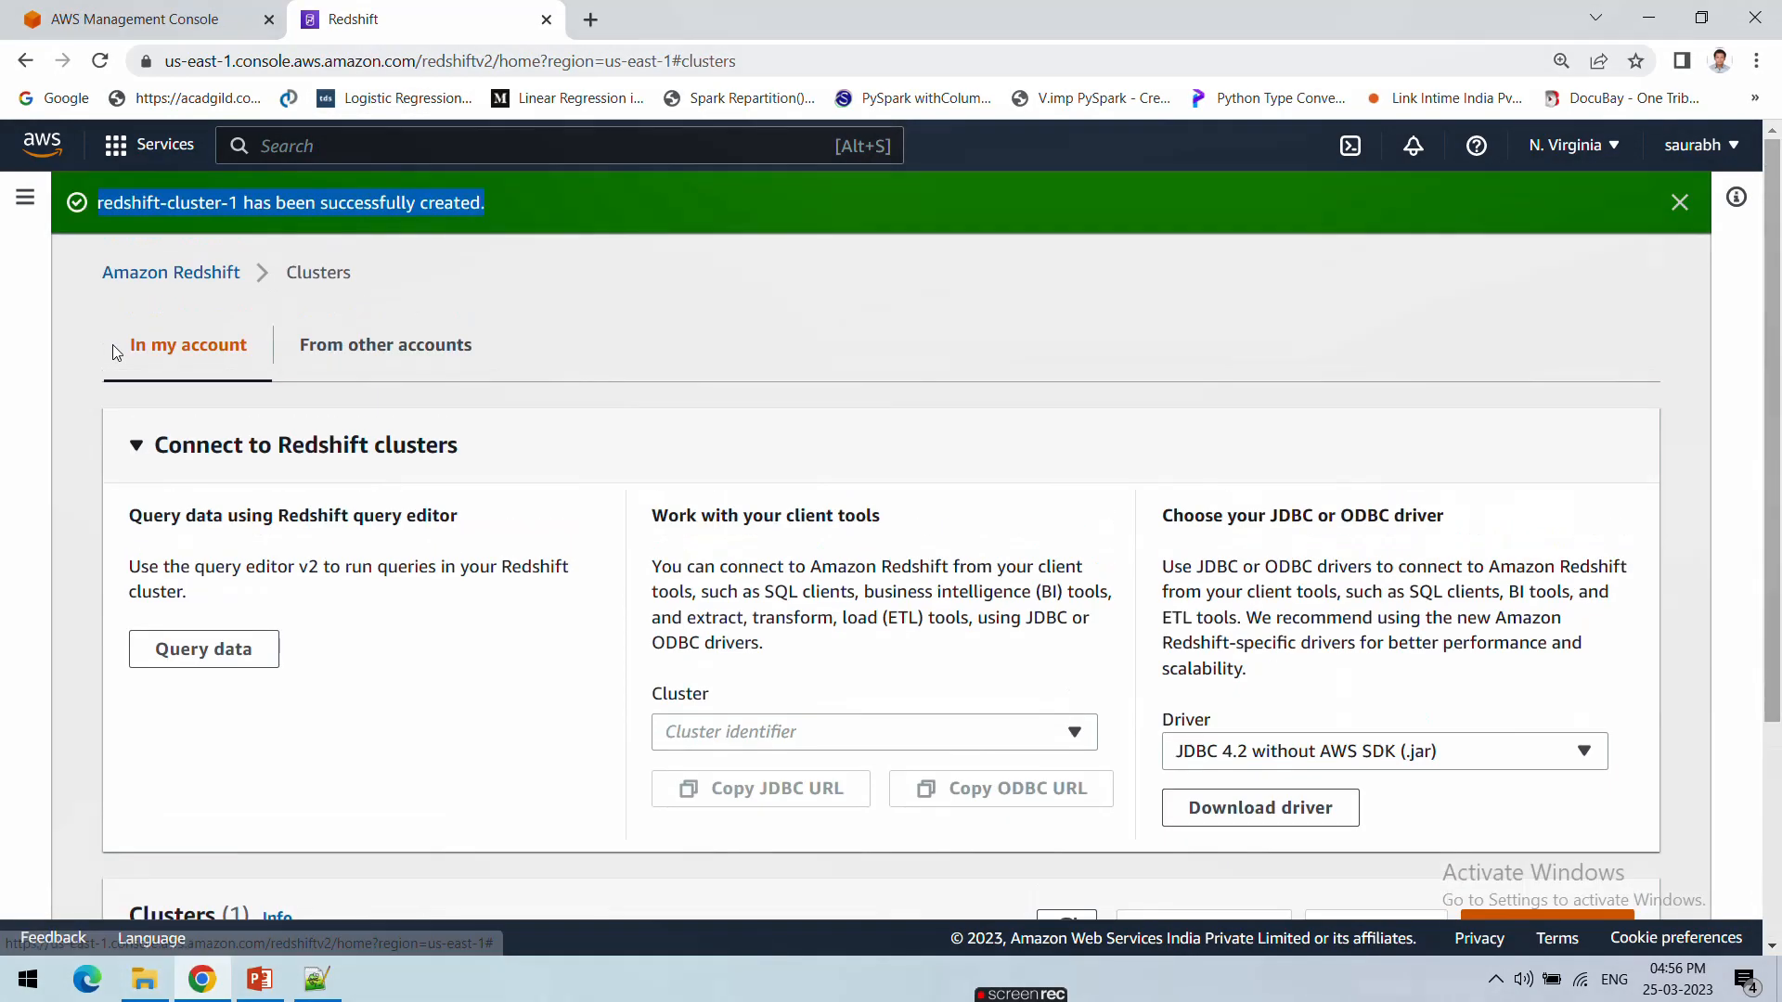
{"action": "scroll", "coordinate": [207, 353], "scroll_direction": "down", "scroll_amount": 3}
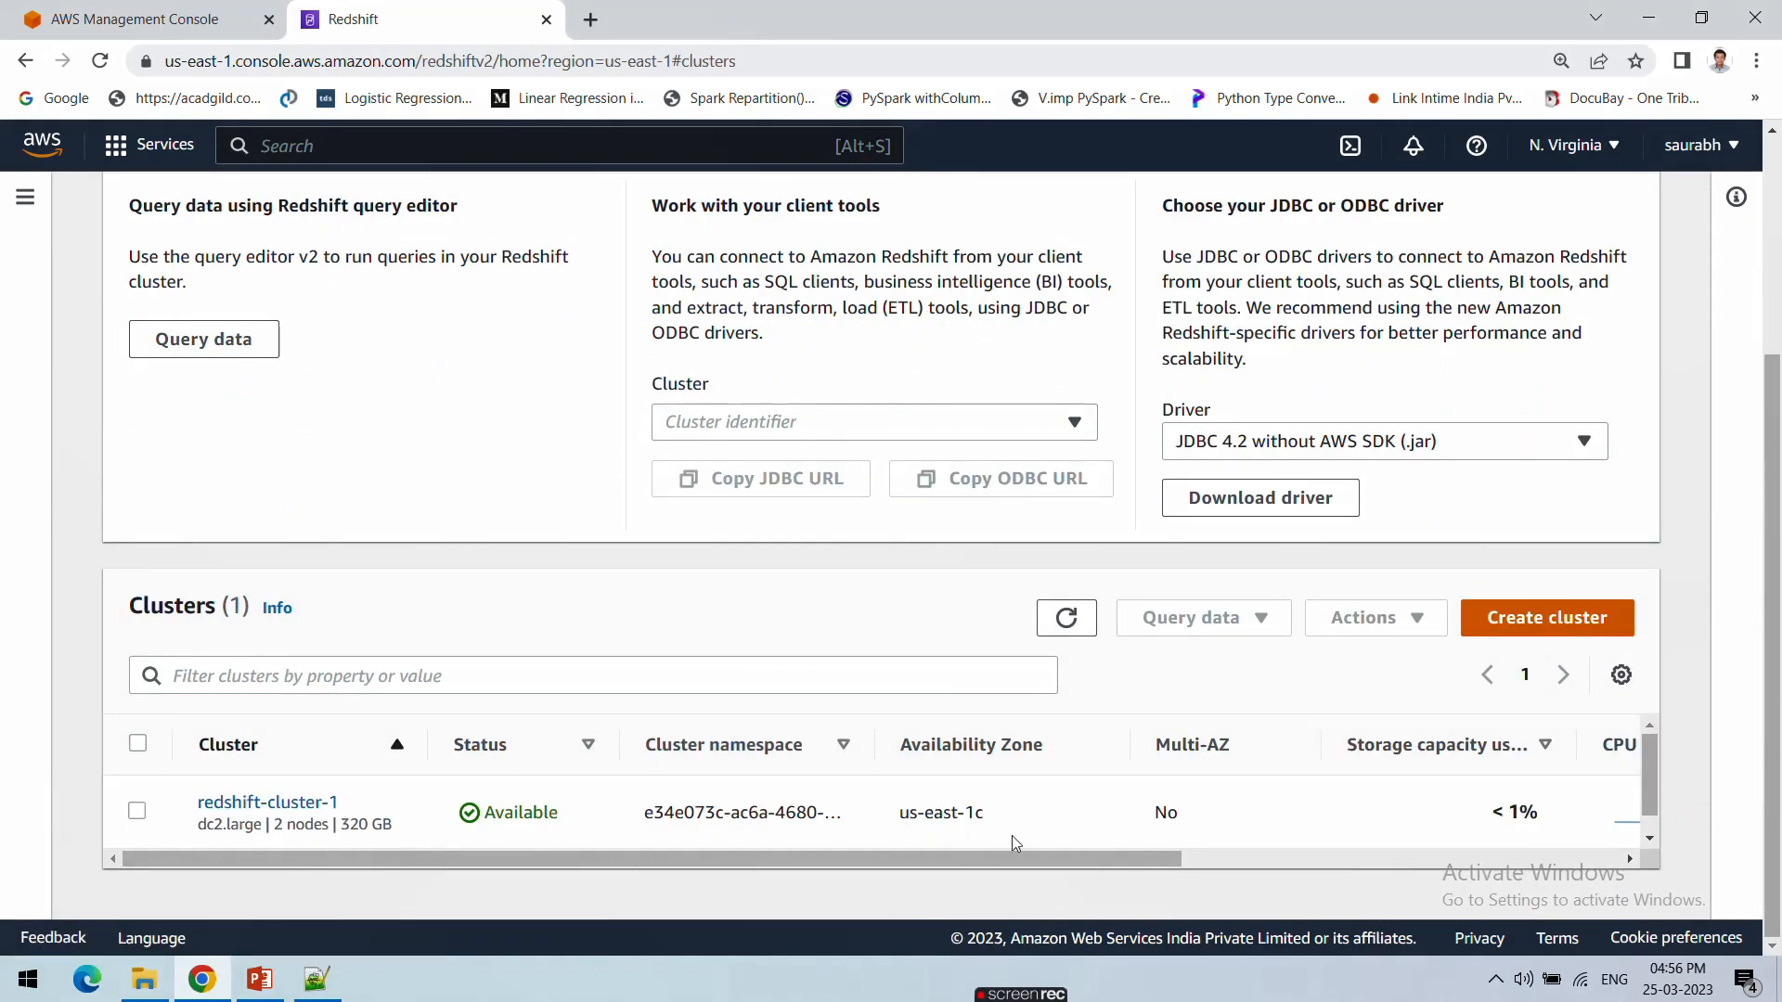
{"action": "left_click_drag", "start_coordinate": [1034, 855], "coordinate": [447, 873]}
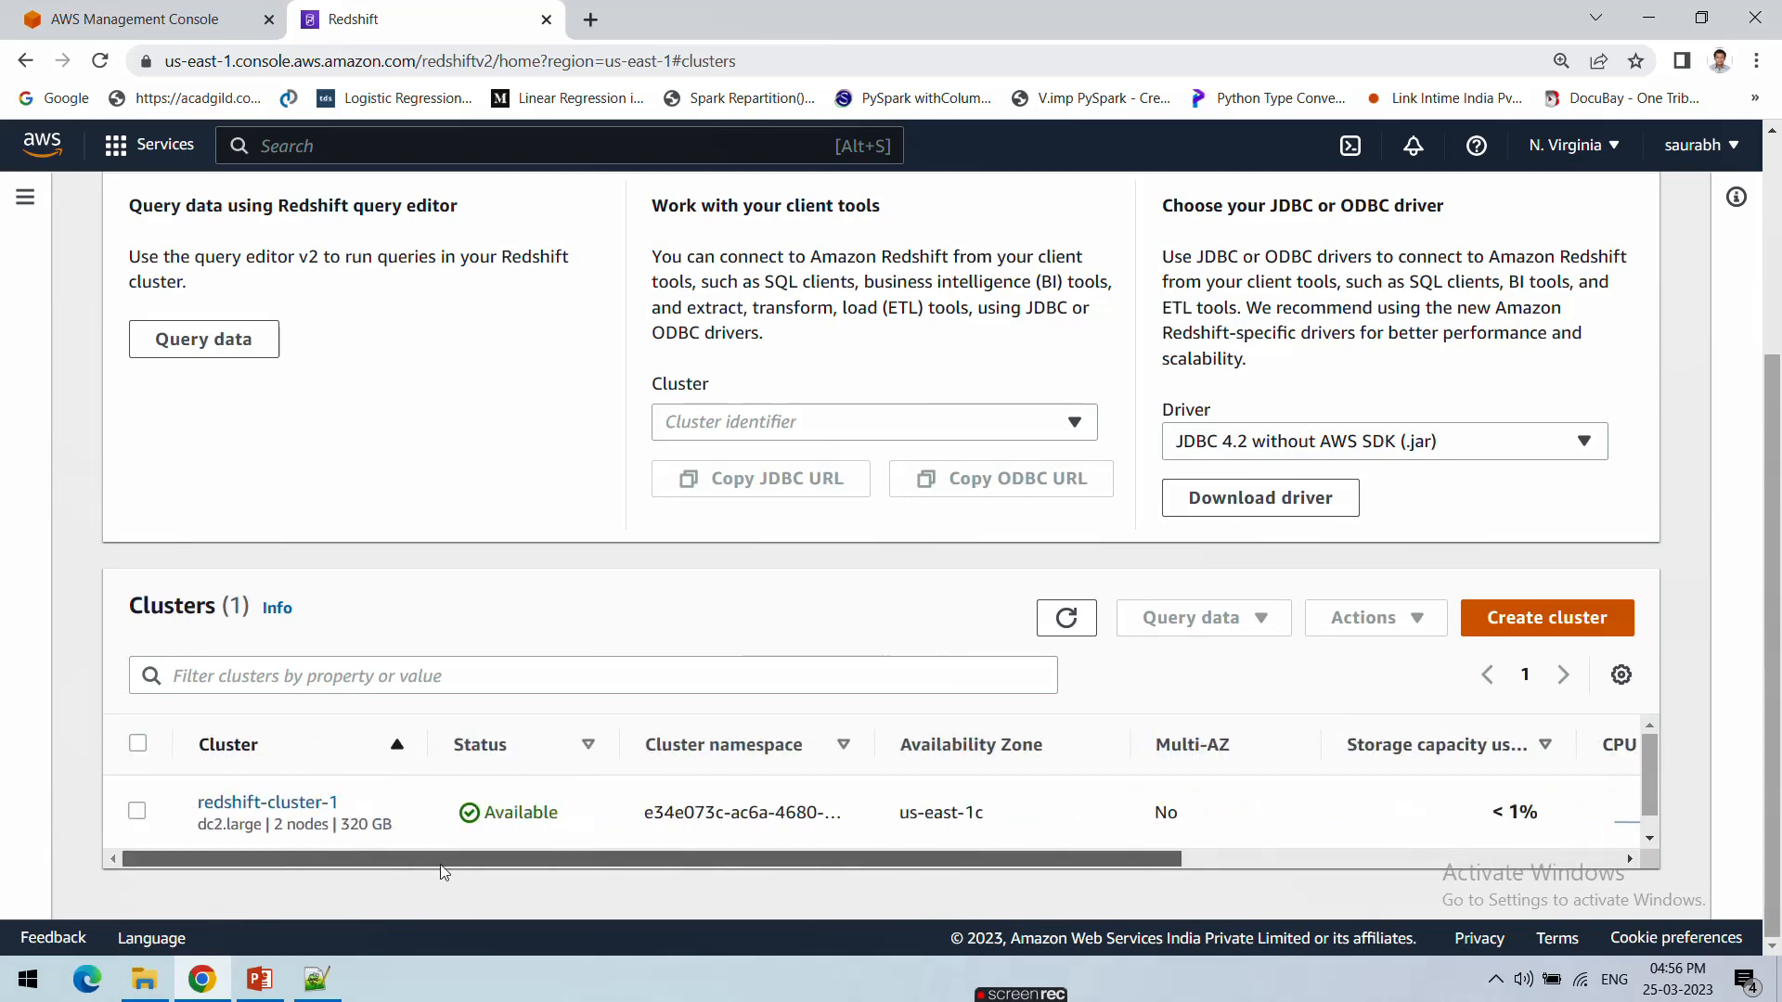
Step: Open redshift-cluster-1's details, highlight node type dc2.large, and scroll to Cluster performance
{"action": "left_click", "coordinate": [260, 804]}
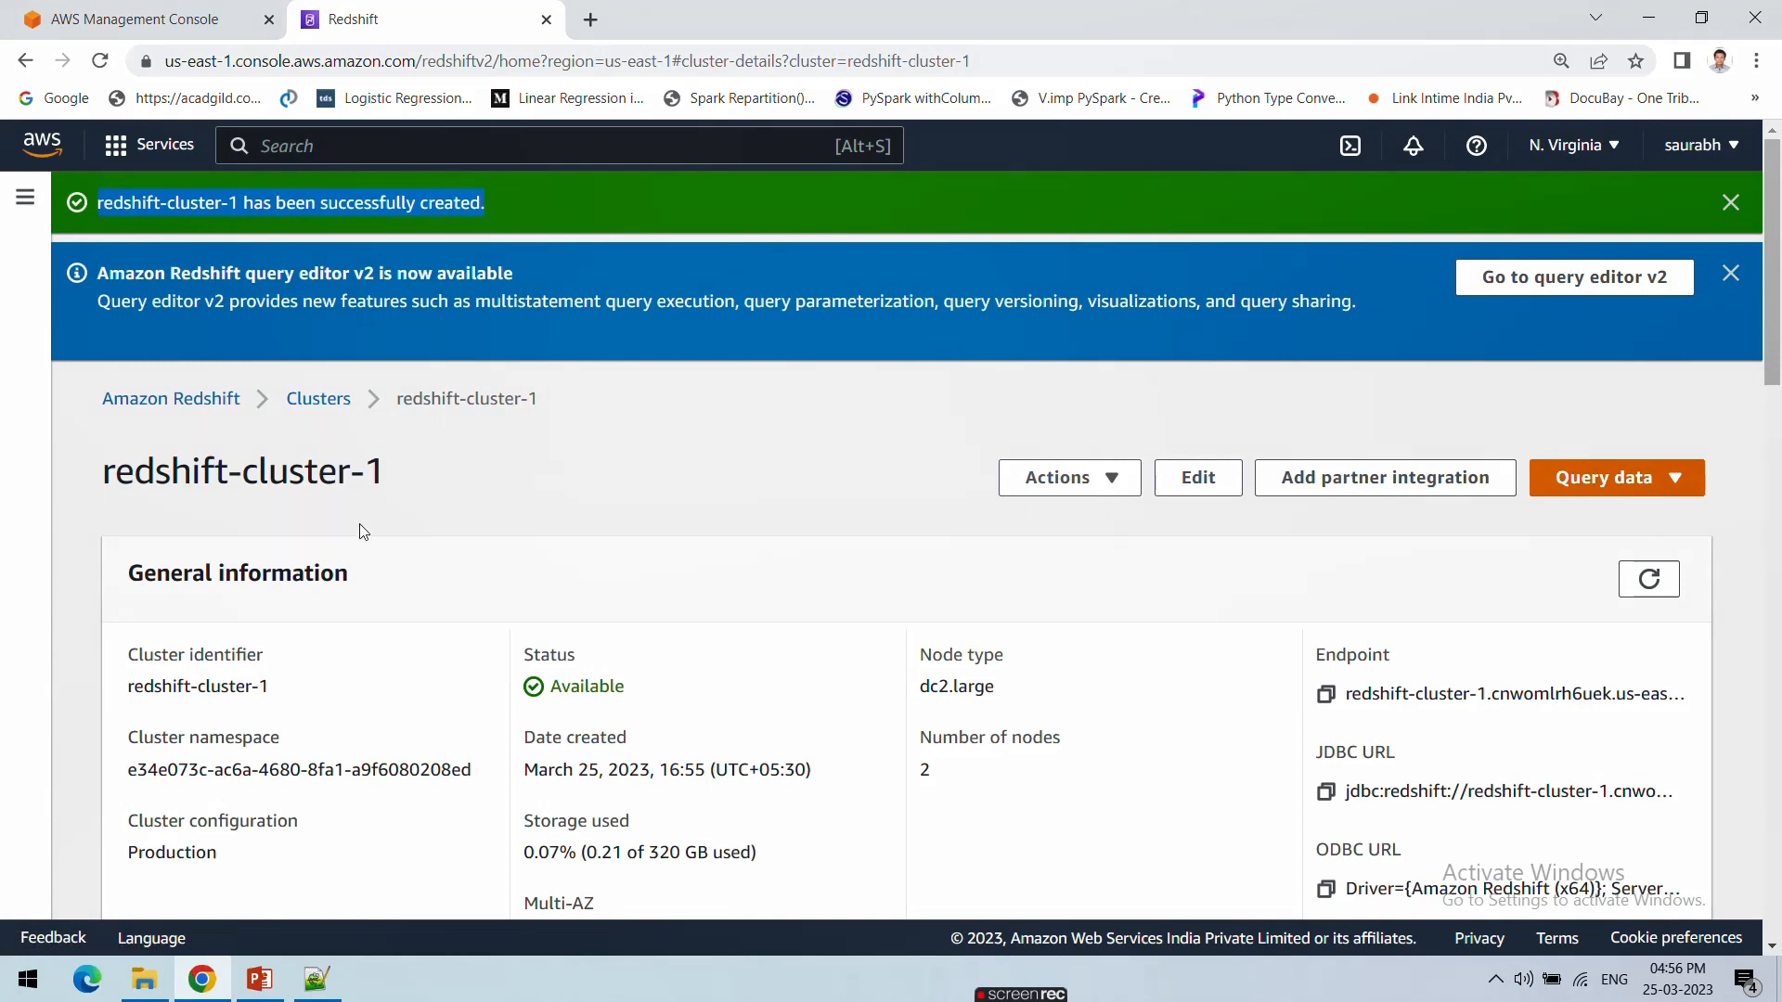
{"action": "scroll", "coordinate": [390, 557], "scroll_direction": "down", "scroll_amount": 2}
{"action": "scroll", "coordinate": [356, 521], "scroll_direction": "down", "scroll_amount": 1}
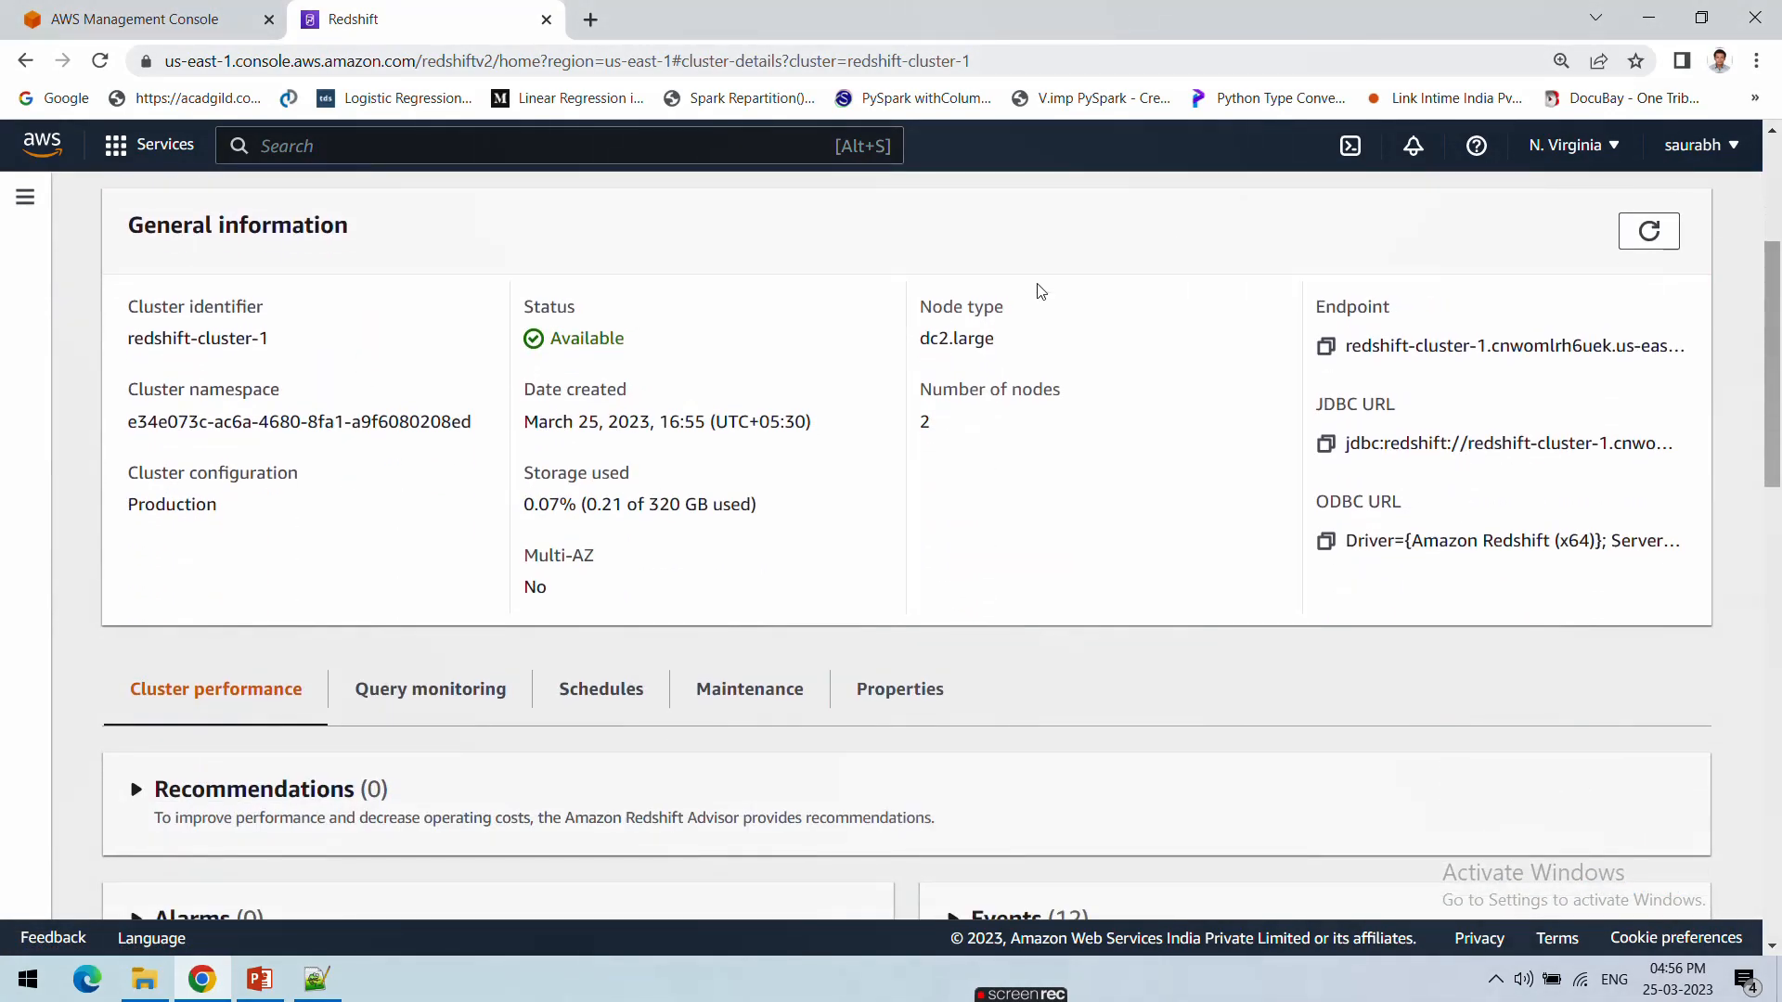
{"action": "left_click_drag", "start_coordinate": [913, 341], "coordinate": [1056, 349]}
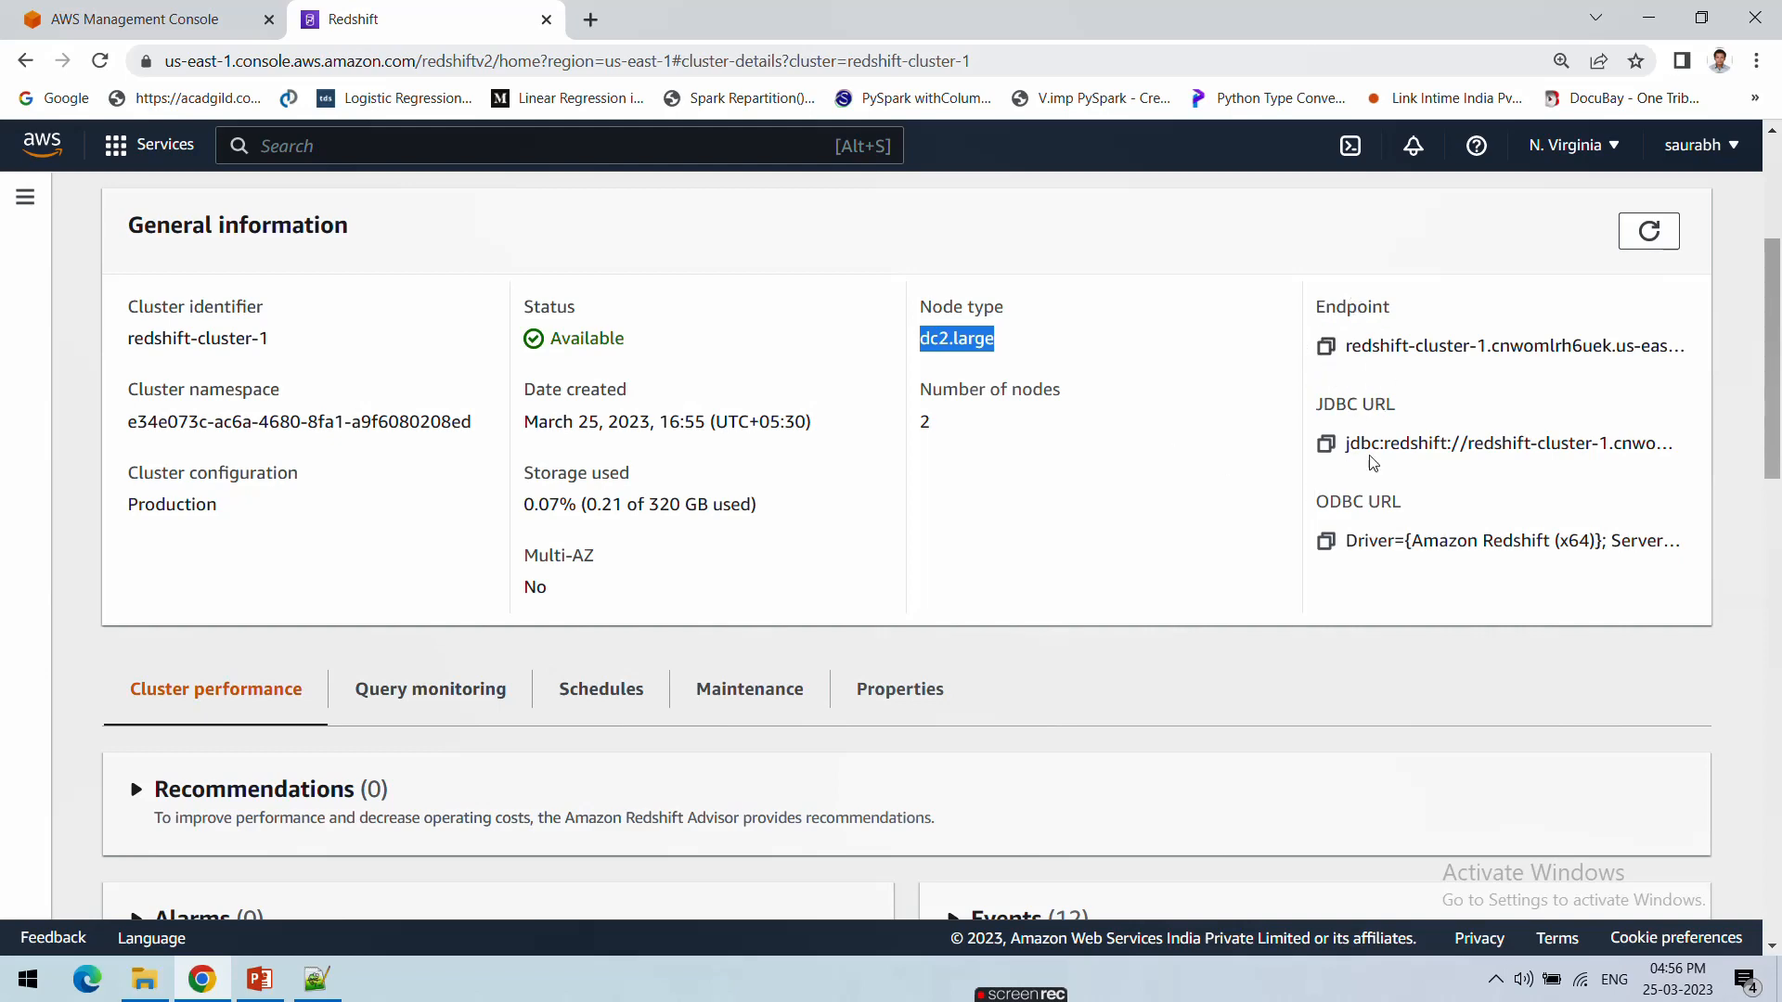
{"action": "scroll", "coordinate": [598, 483], "scroll_direction": "down", "scroll_amount": 5}
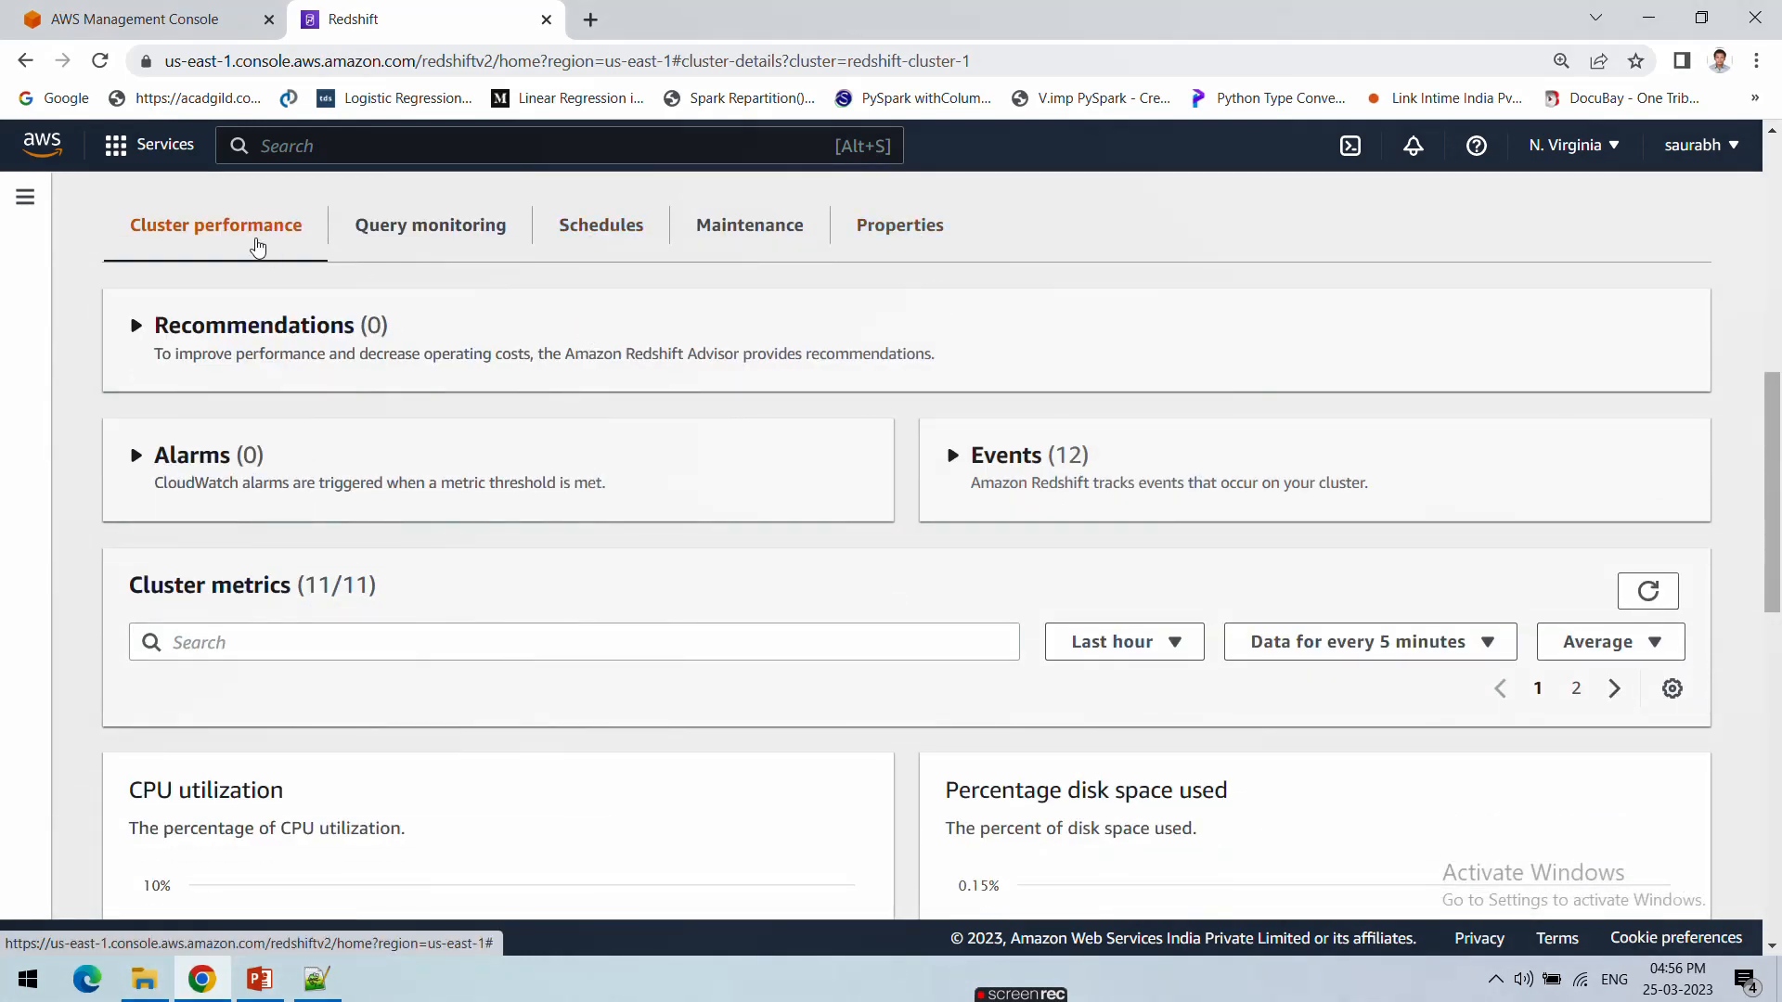
Step: Review the Query monitoring, Schedules, Maintenance and Properties tabs of redshift-cluster-1
{"action": "left_click", "coordinate": [432, 232]}
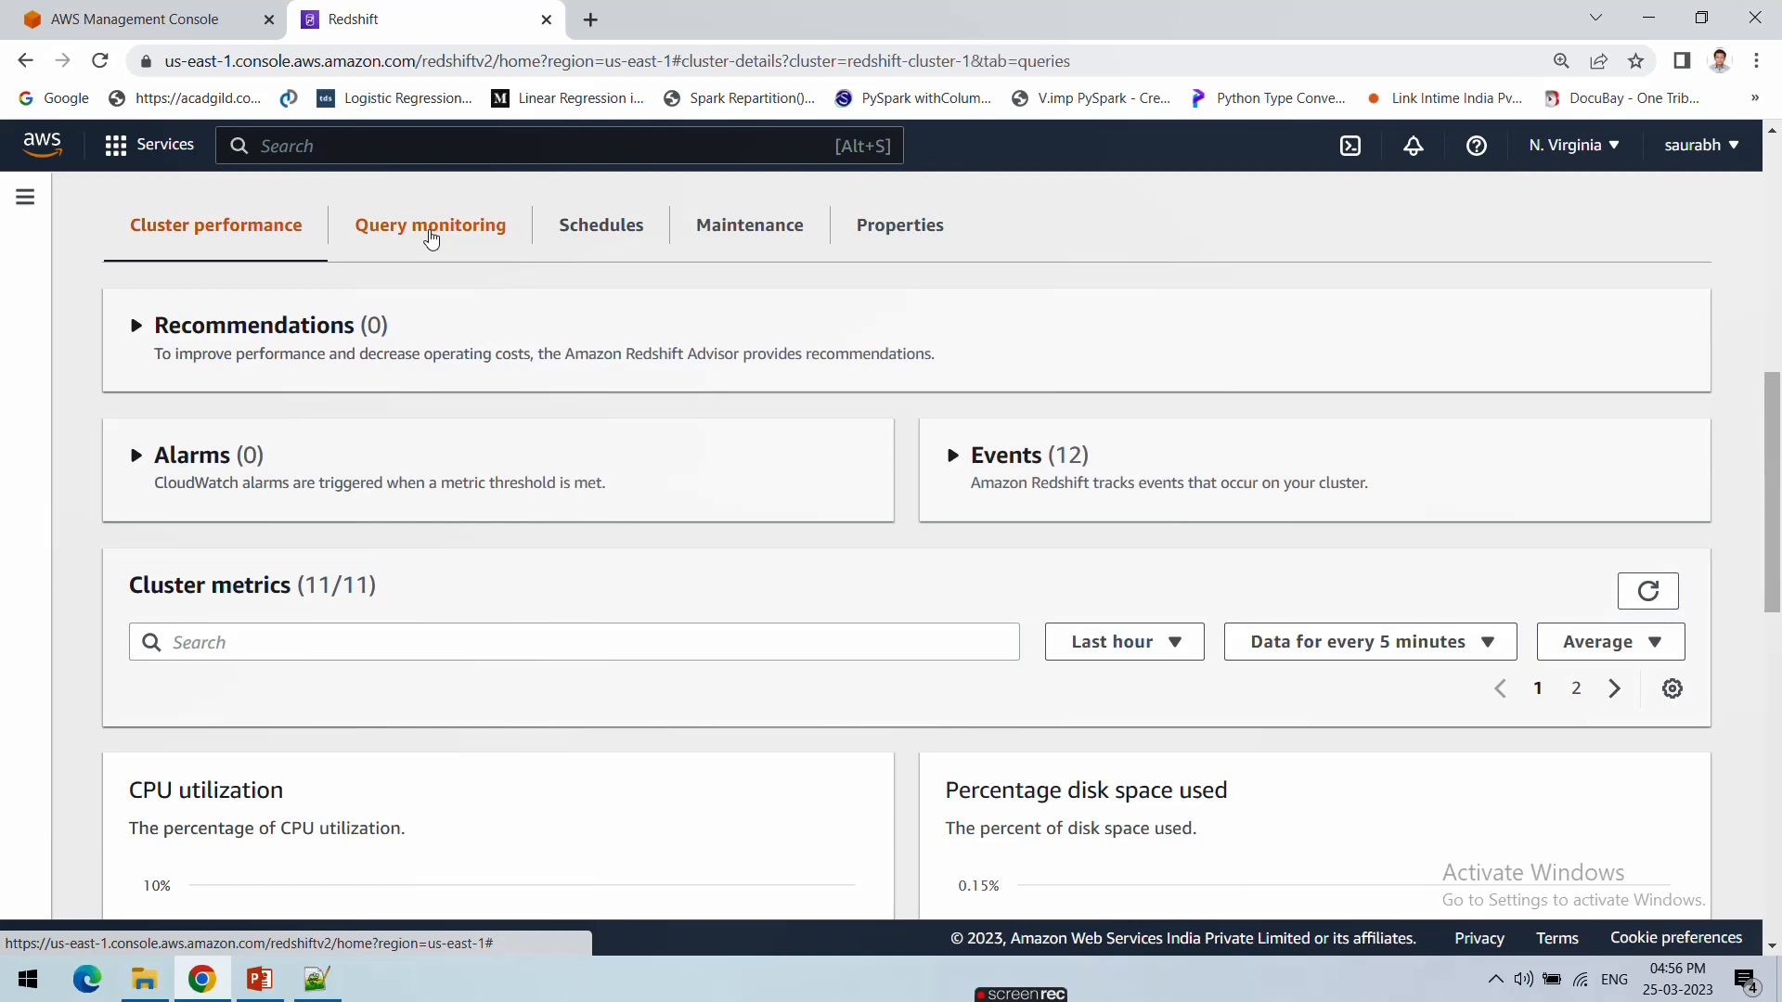
{"action": "scroll", "coordinate": [378, 369], "scroll_direction": "down", "scroll_amount": 3}
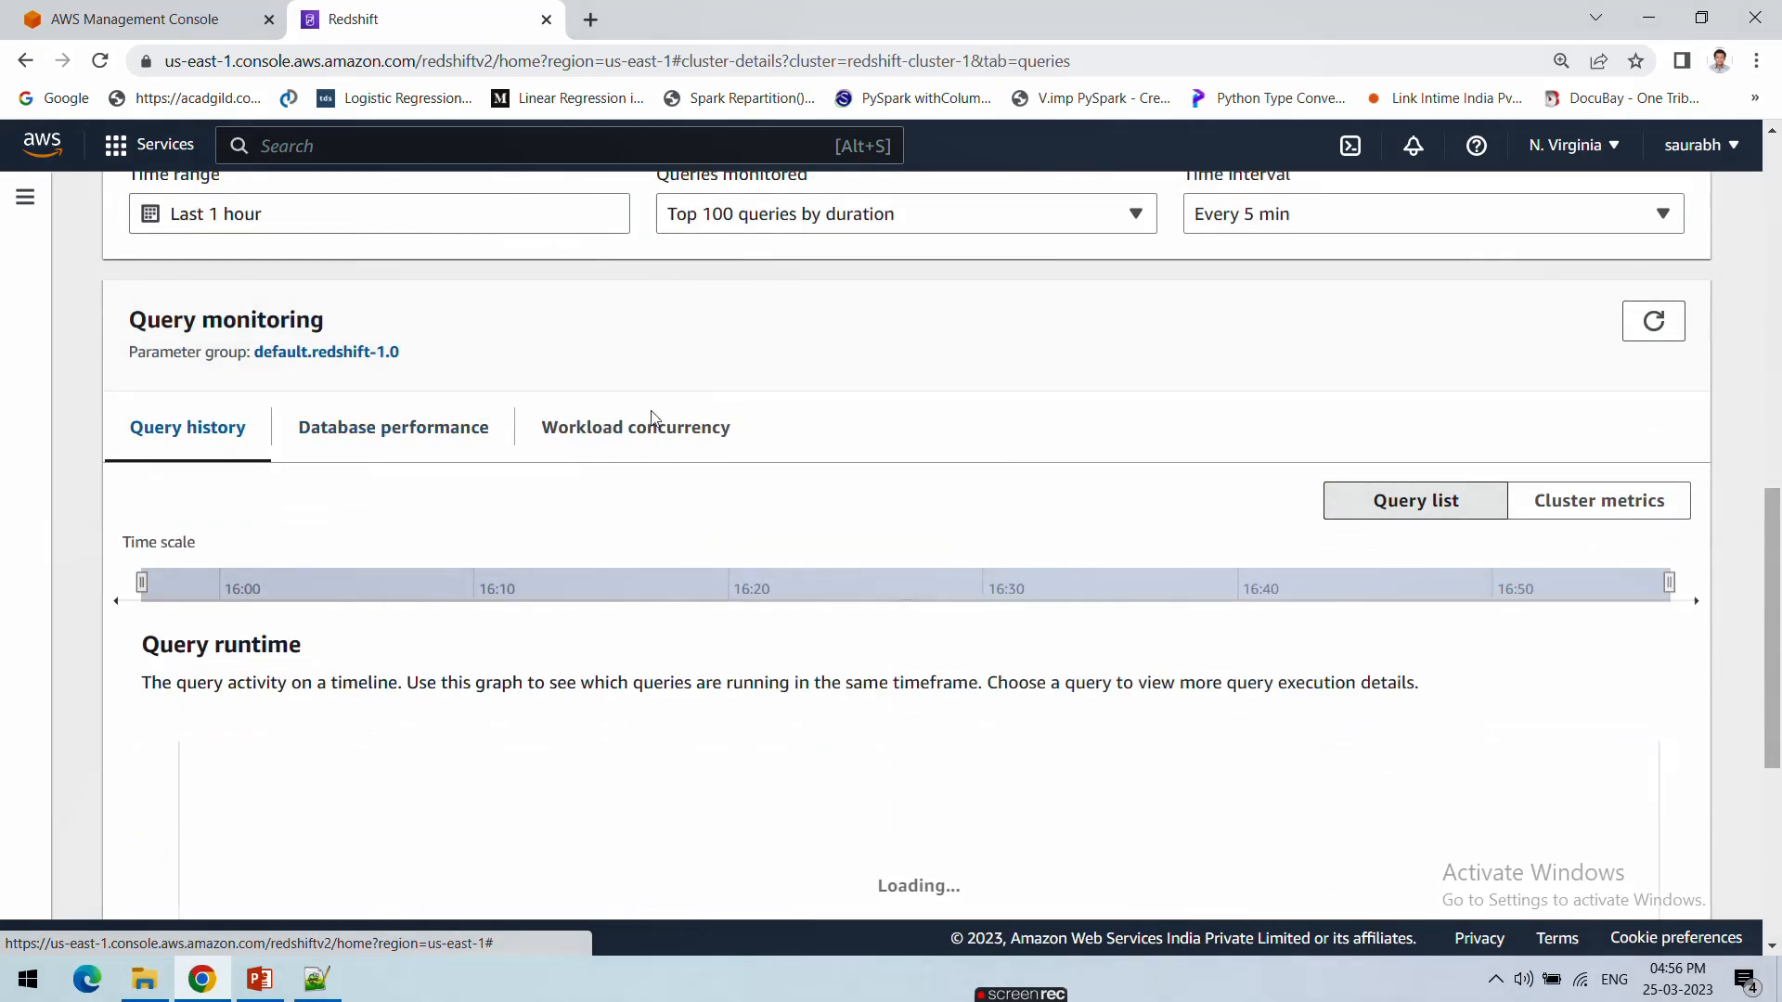
{"action": "scroll", "coordinate": [311, 655], "scroll_direction": "up", "scroll_amount": 3}
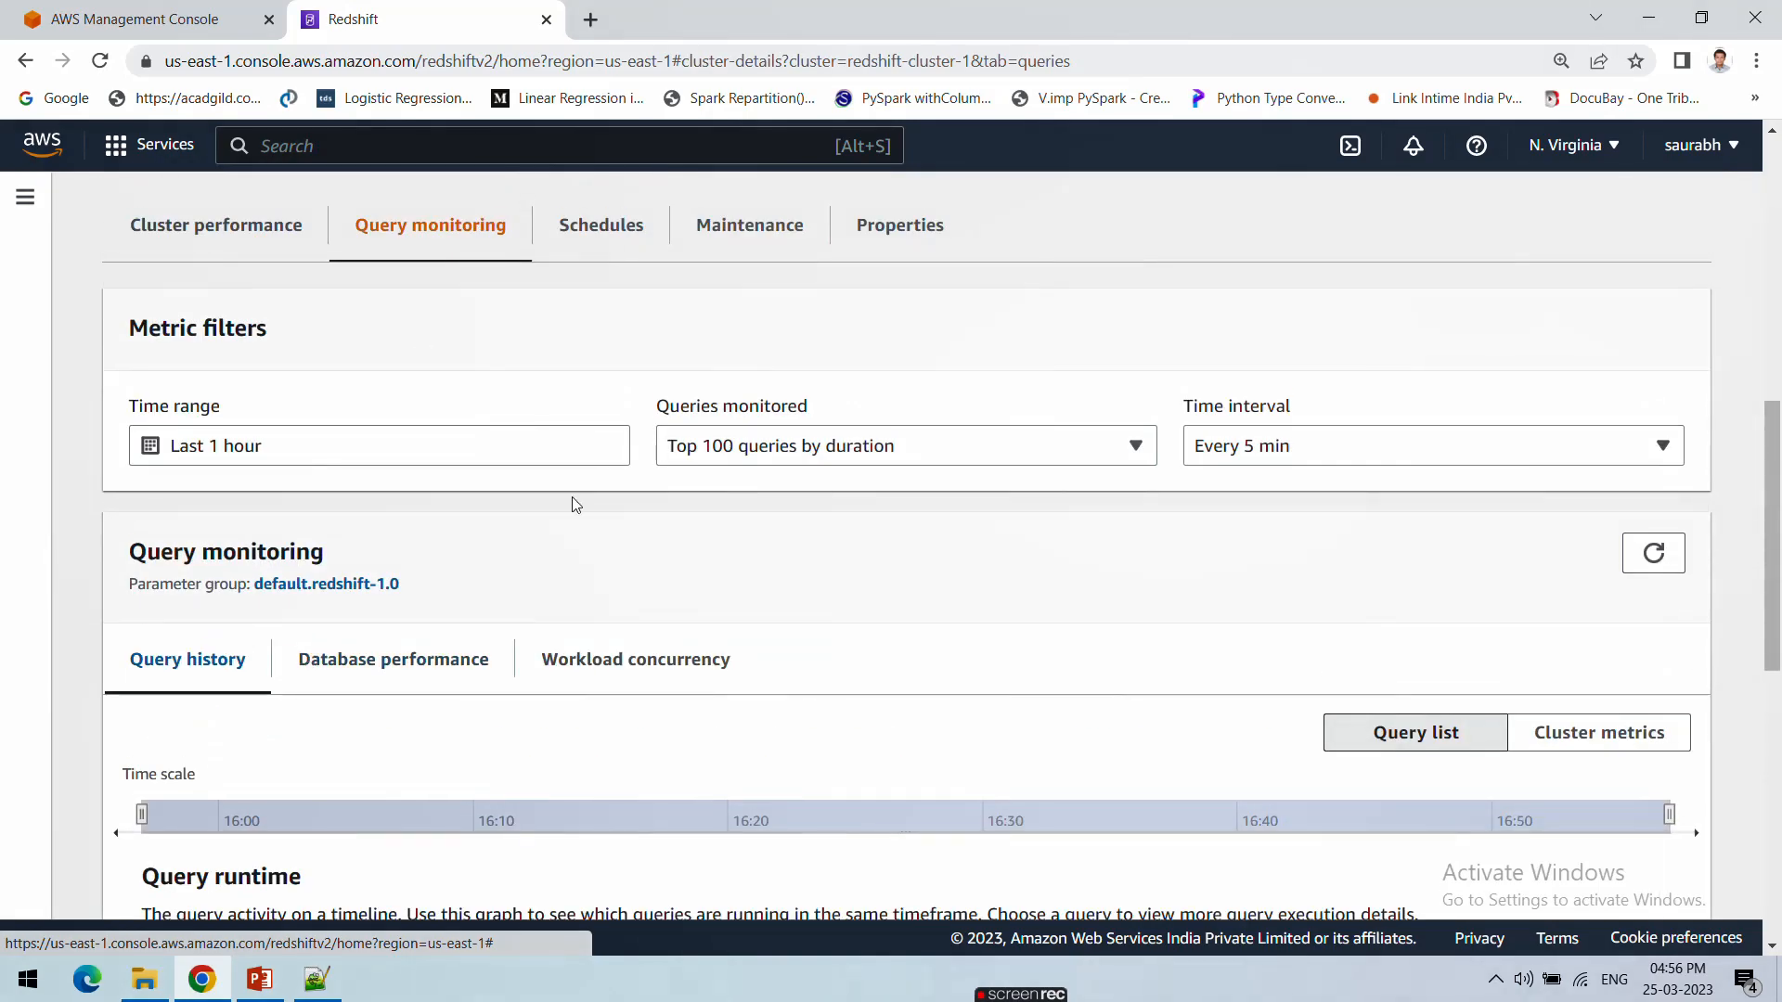
{"action": "left_click", "coordinate": [628, 237]}
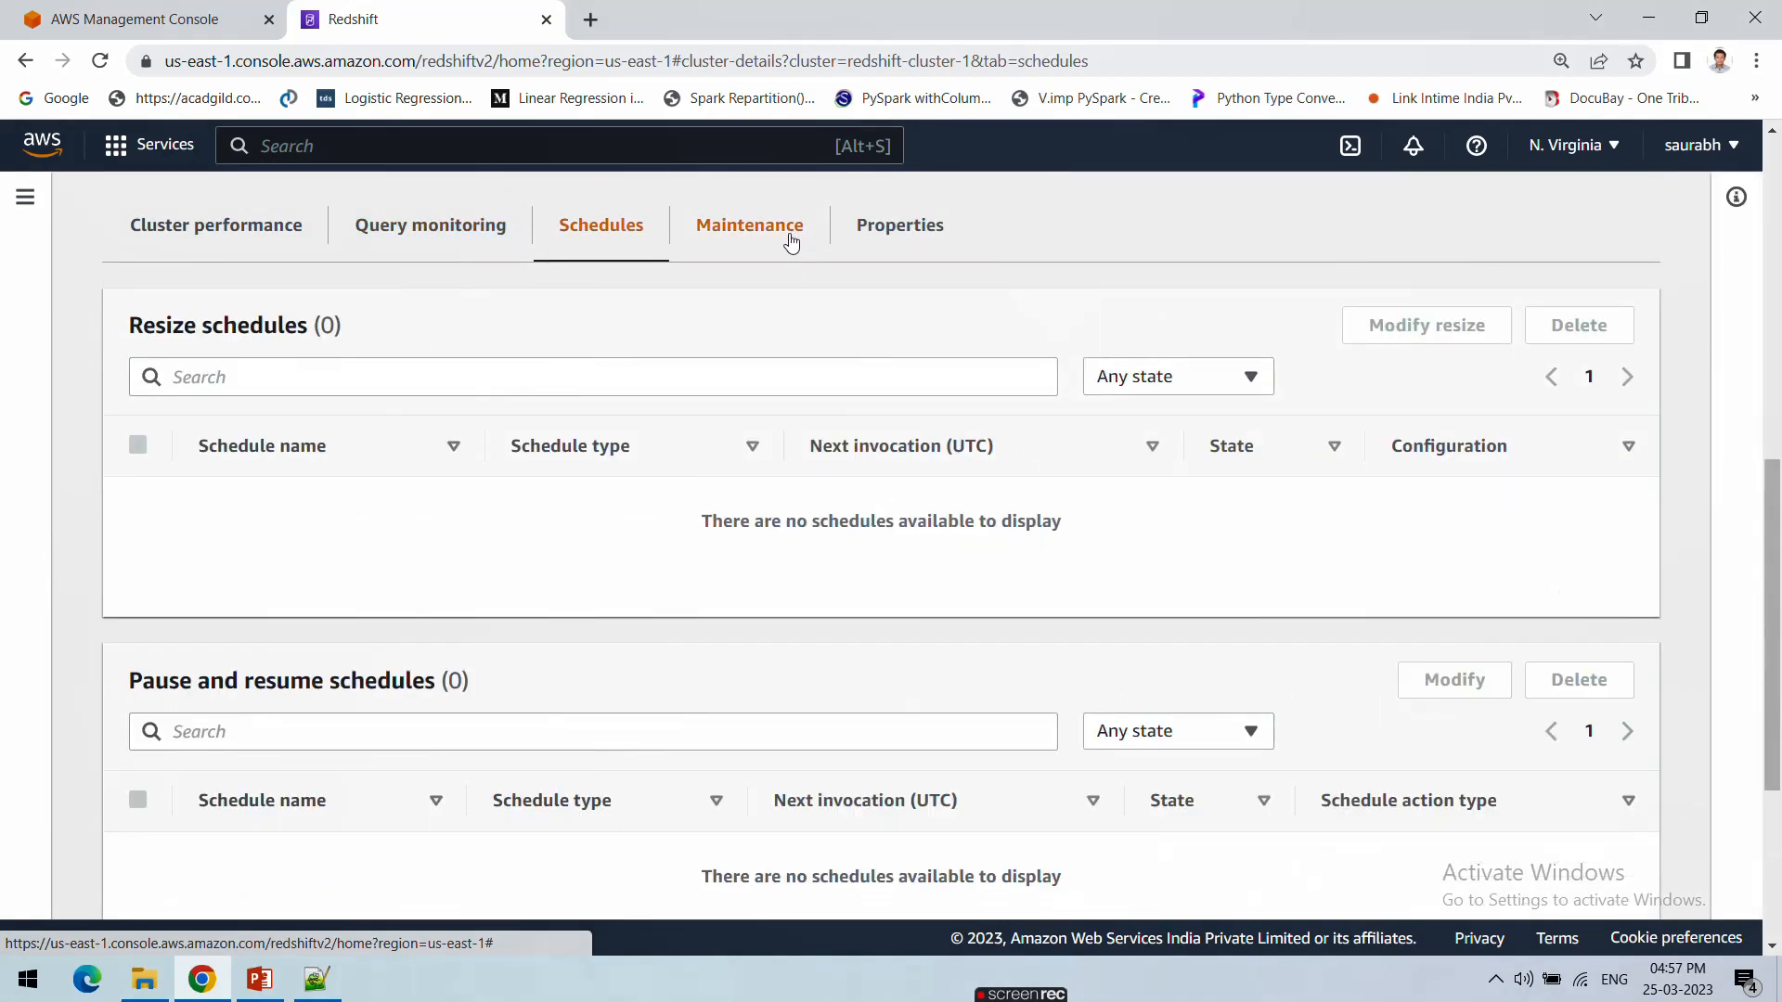
{"action": "left_click", "coordinate": [801, 238]}
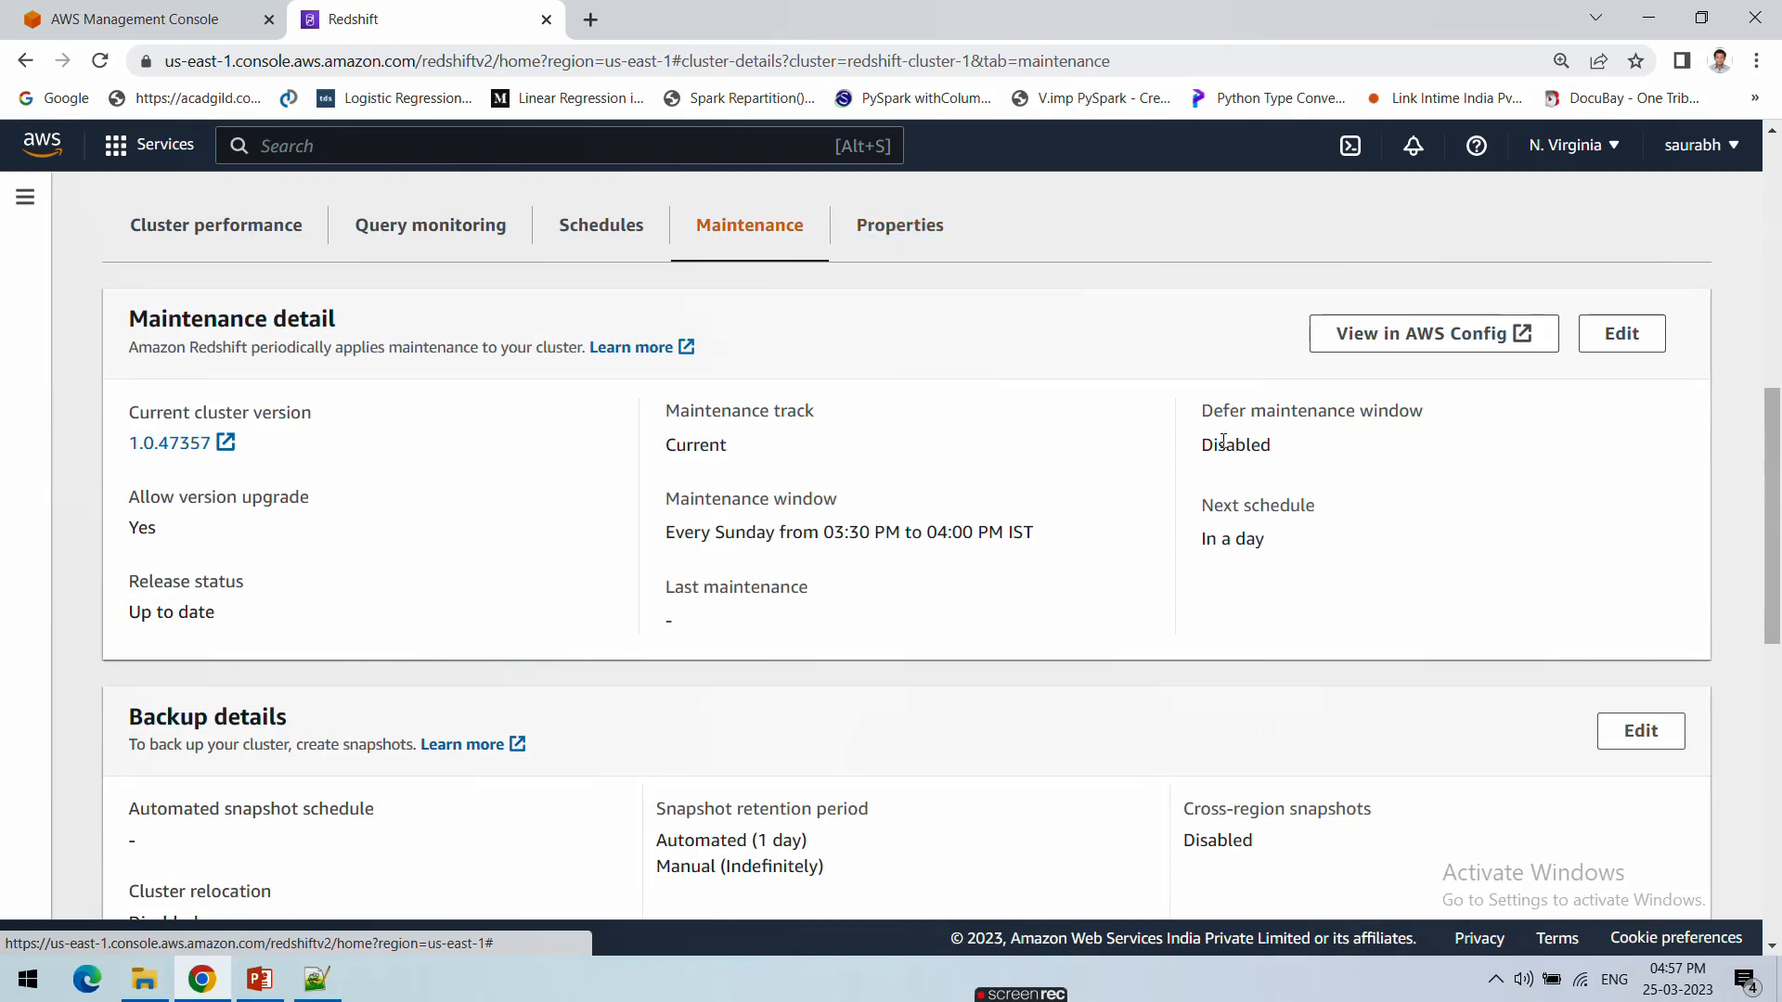
{"action": "left_click_drag", "start_coordinate": [1204, 444], "coordinate": [1300, 443]}
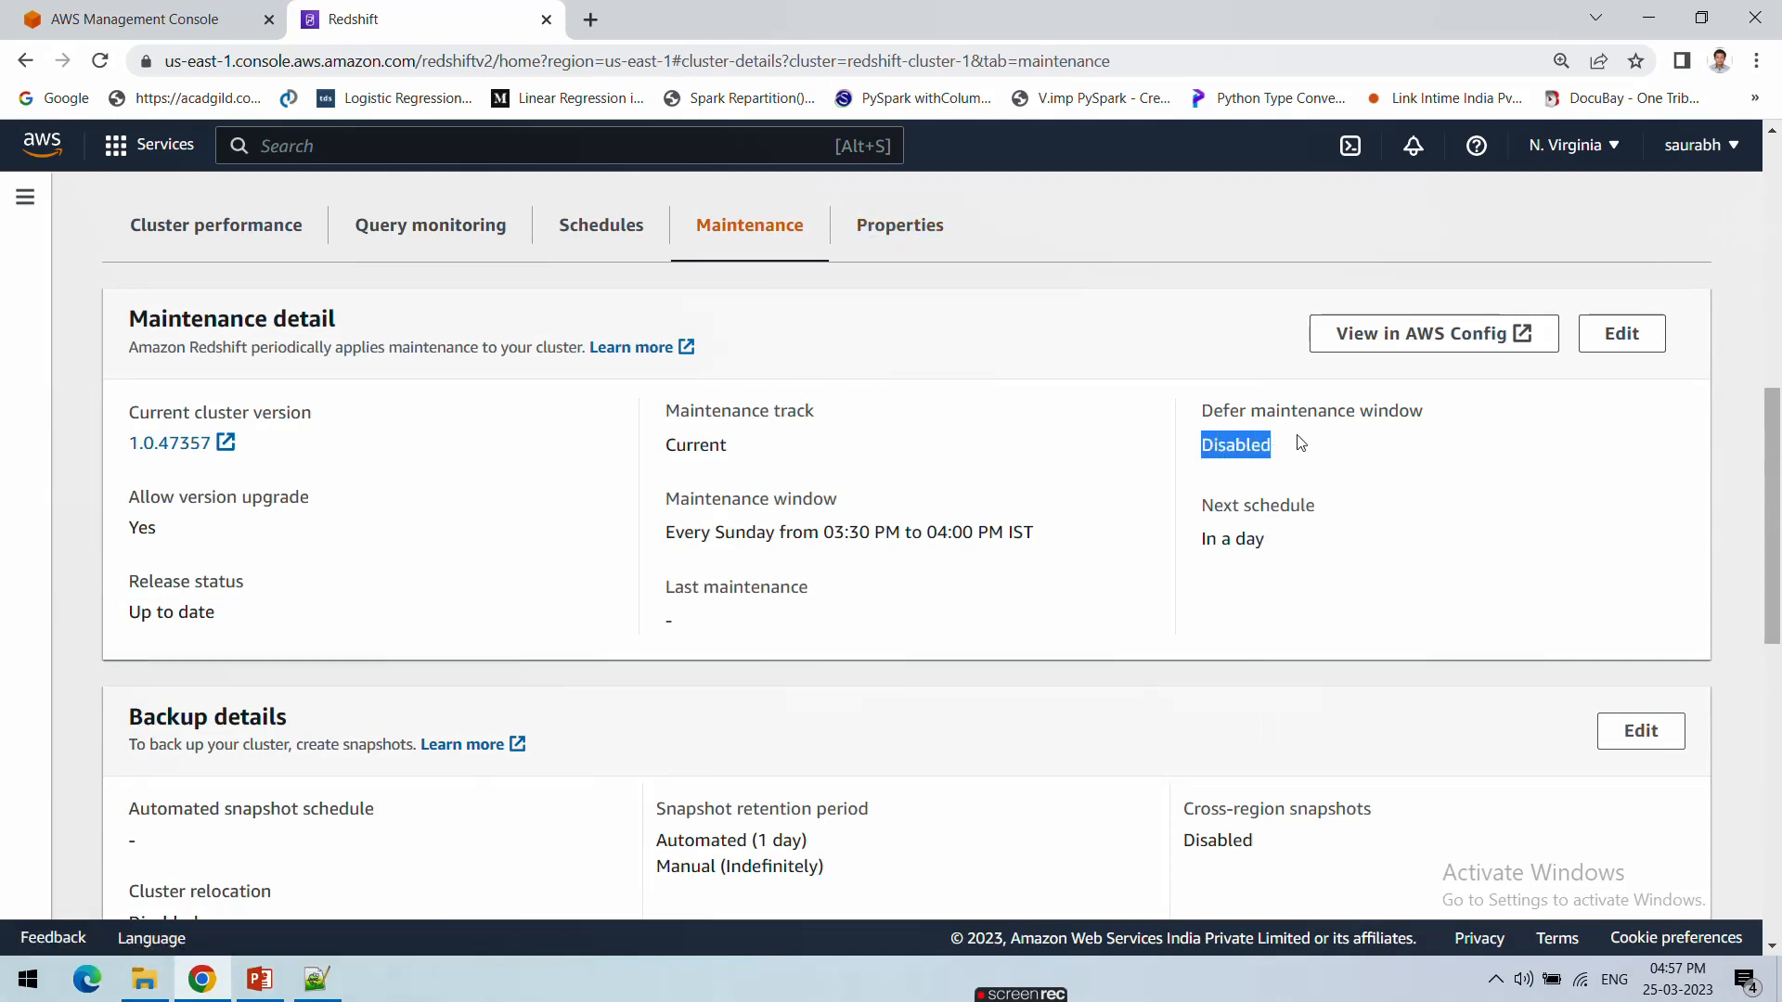
{"action": "left_click", "coordinate": [901, 240]}
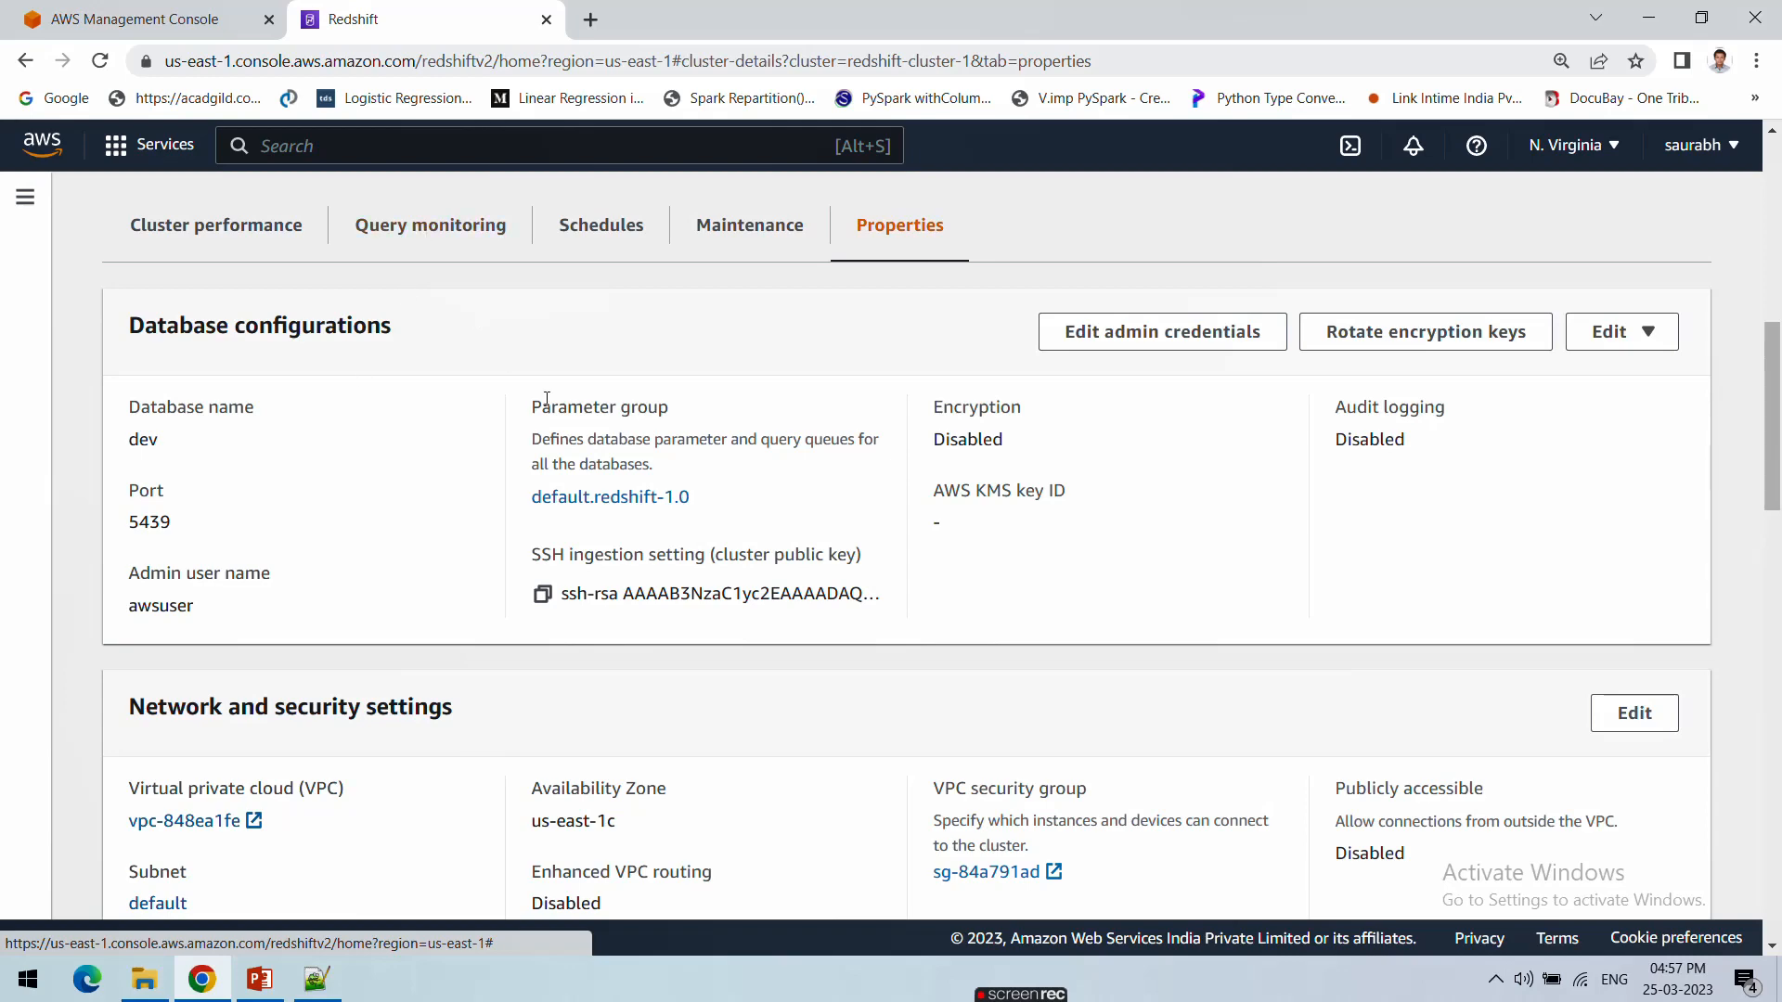
Step: Check the cluster Actions menu, then show PowerPoint slide 3, 'Connect and Querying a database'
{"action": "scroll", "coordinate": [539, 422], "scroll_direction": "up", "scroll_amount": 5}
{"action": "scroll", "coordinate": [535, 423], "scroll_direction": "up", "scroll_amount": 4}
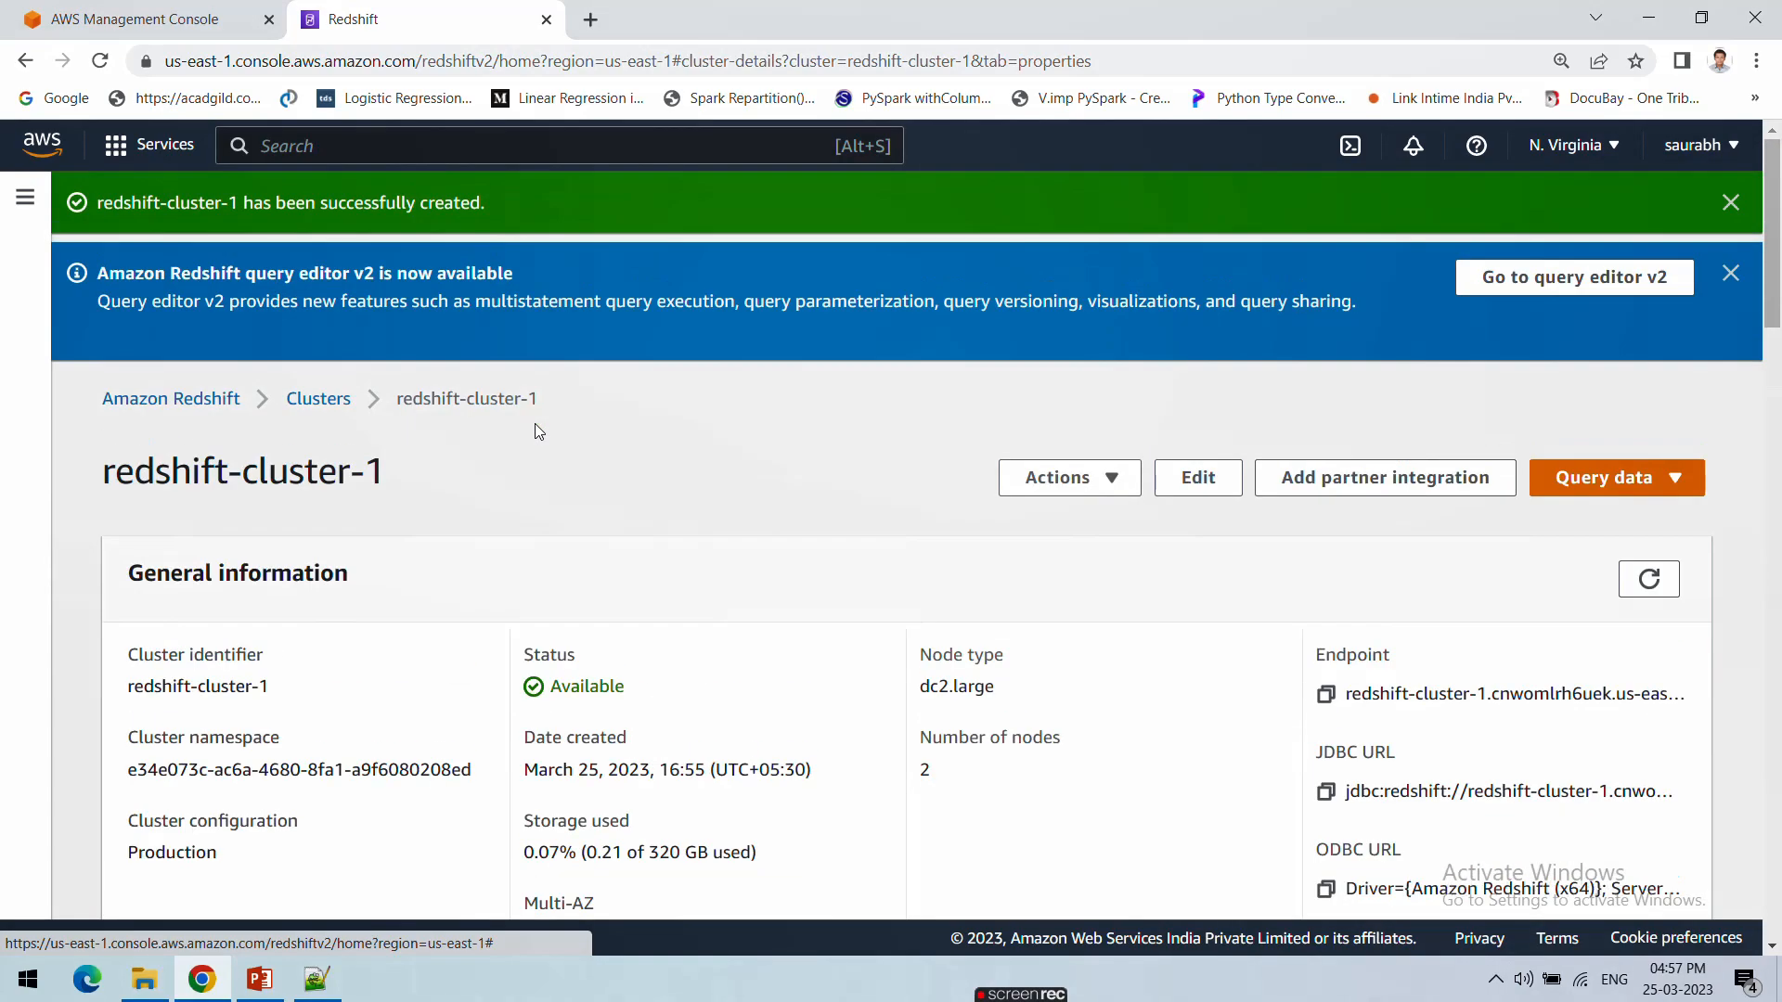
{"action": "left_click", "coordinate": [1067, 477]}
{"action": "scroll", "coordinate": [901, 408], "scroll_direction": "down", "scroll_amount": 2}
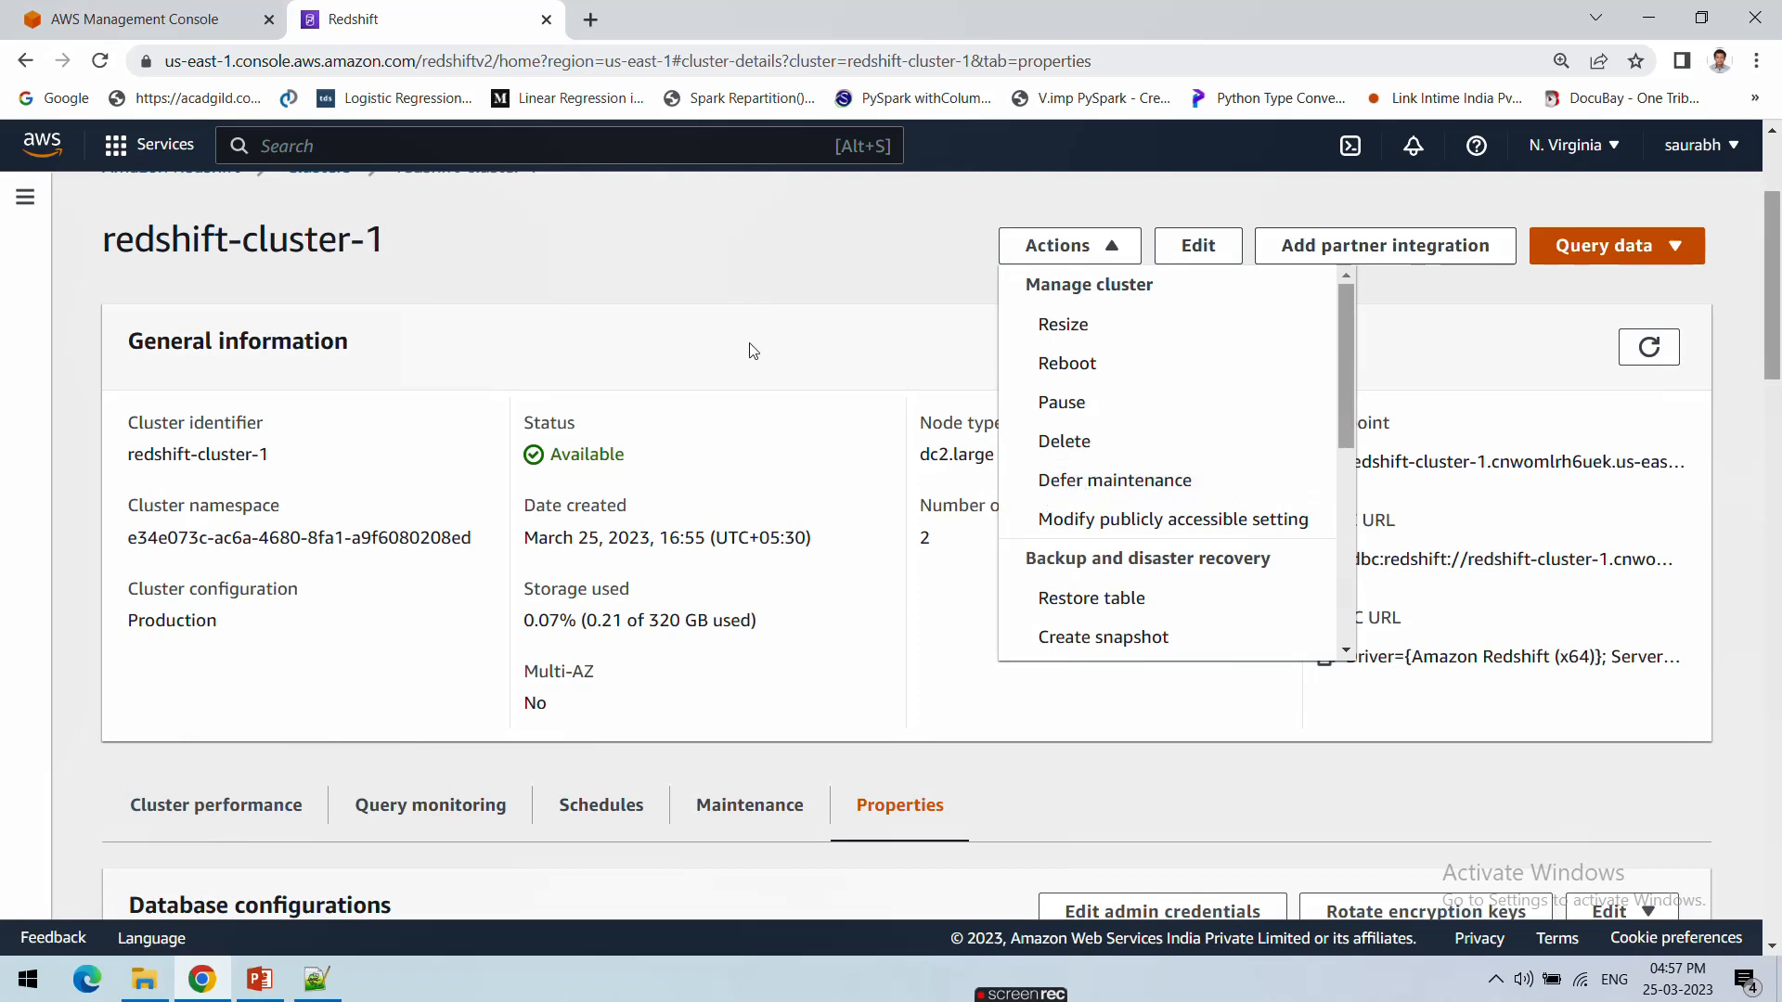
{"action": "left_click", "coordinate": [685, 243]}
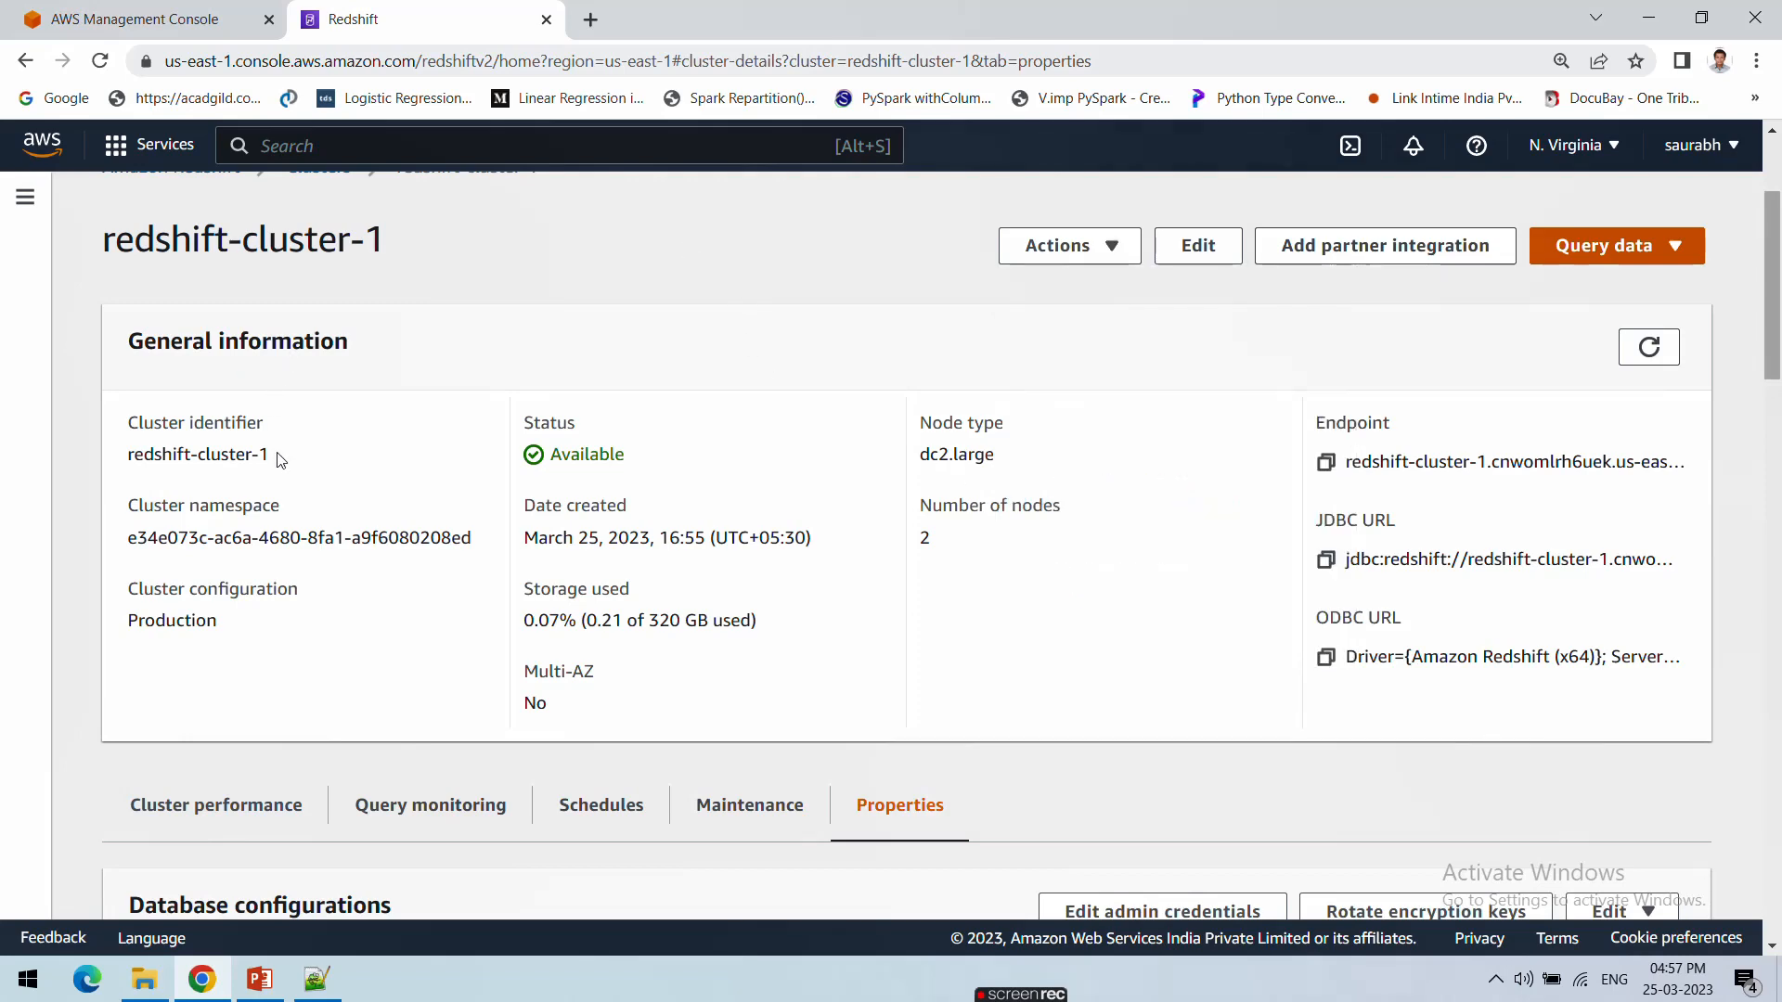
{"action": "scroll", "coordinate": [276, 465], "scroll_direction": "down", "scroll_amount": 3}
{"action": "left_click", "coordinate": [267, 970]}
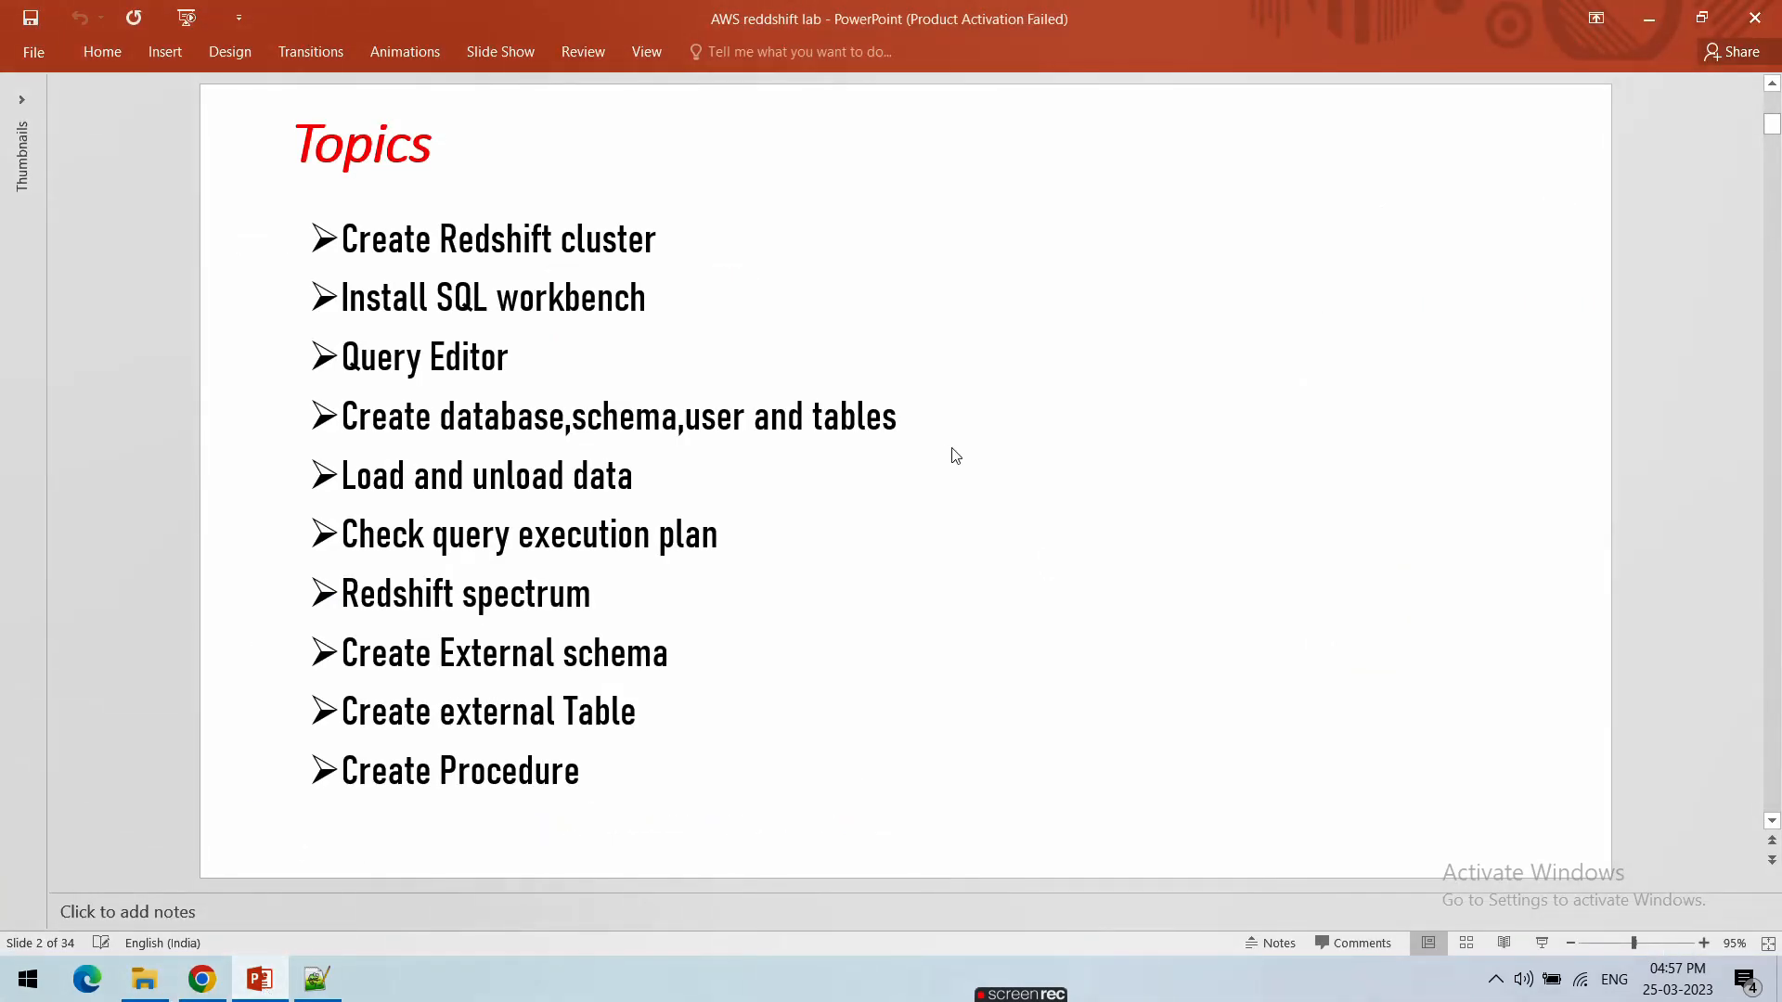
{"action": "scroll", "coordinate": [955, 455], "scroll_direction": "down", "scroll_amount": 1}
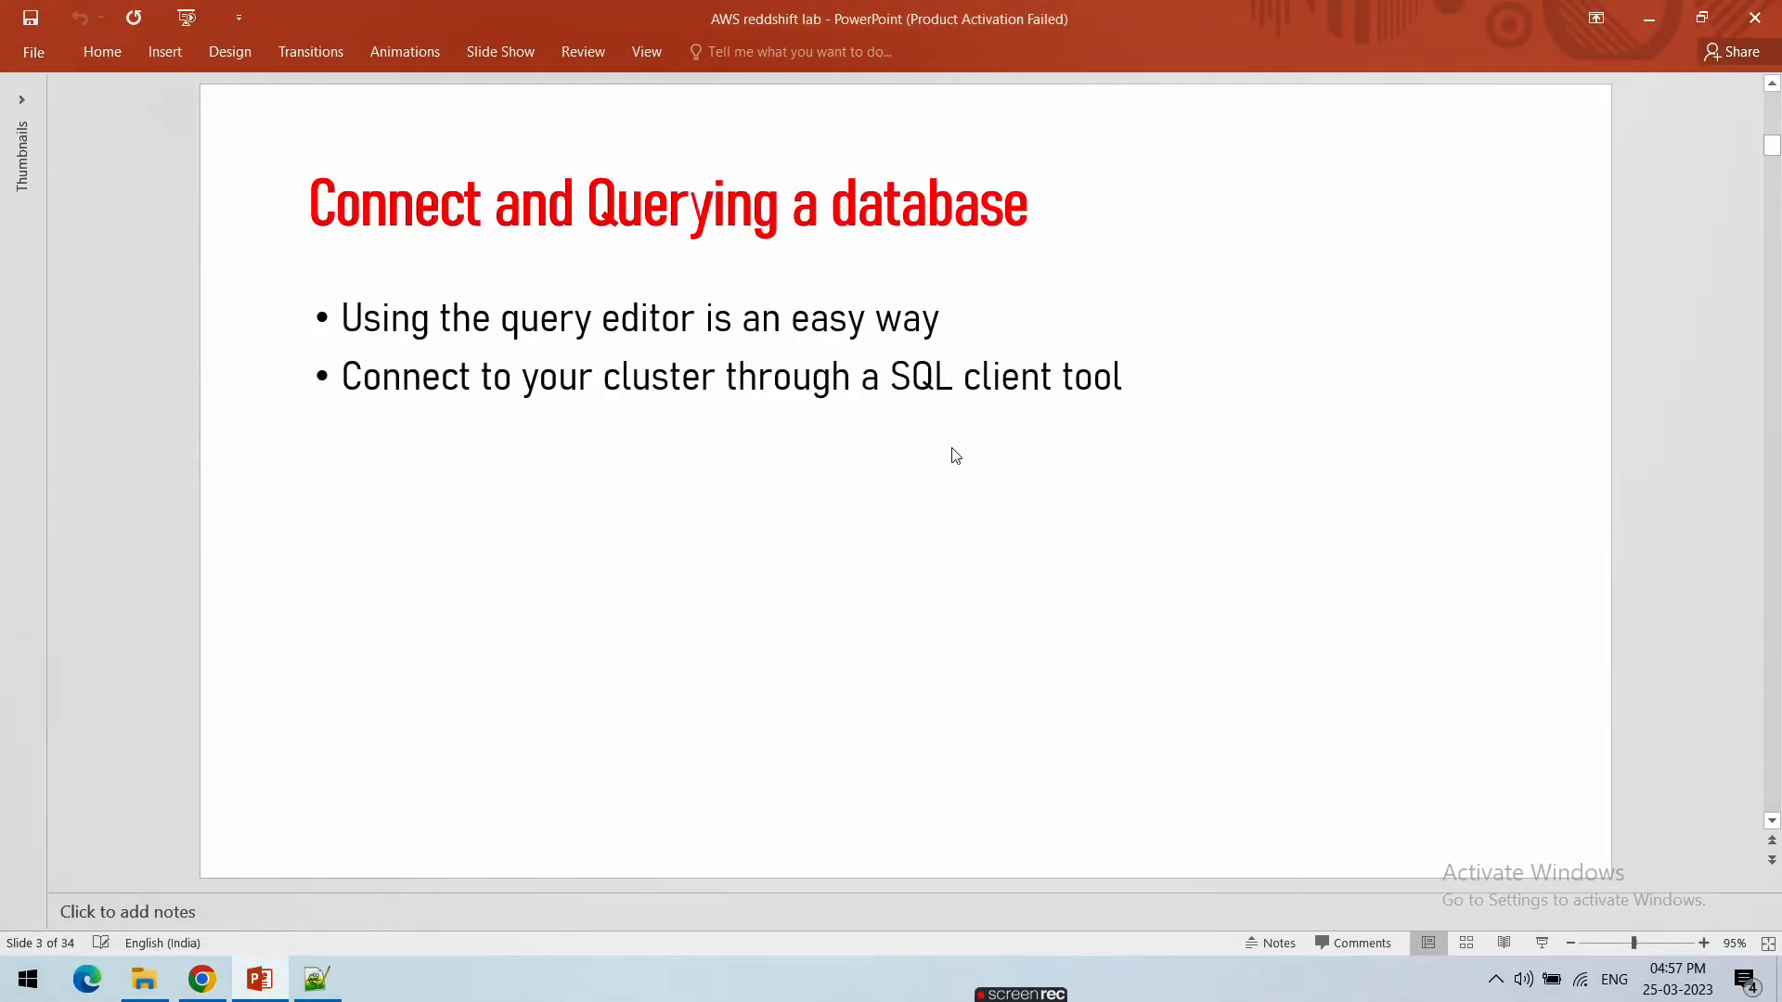
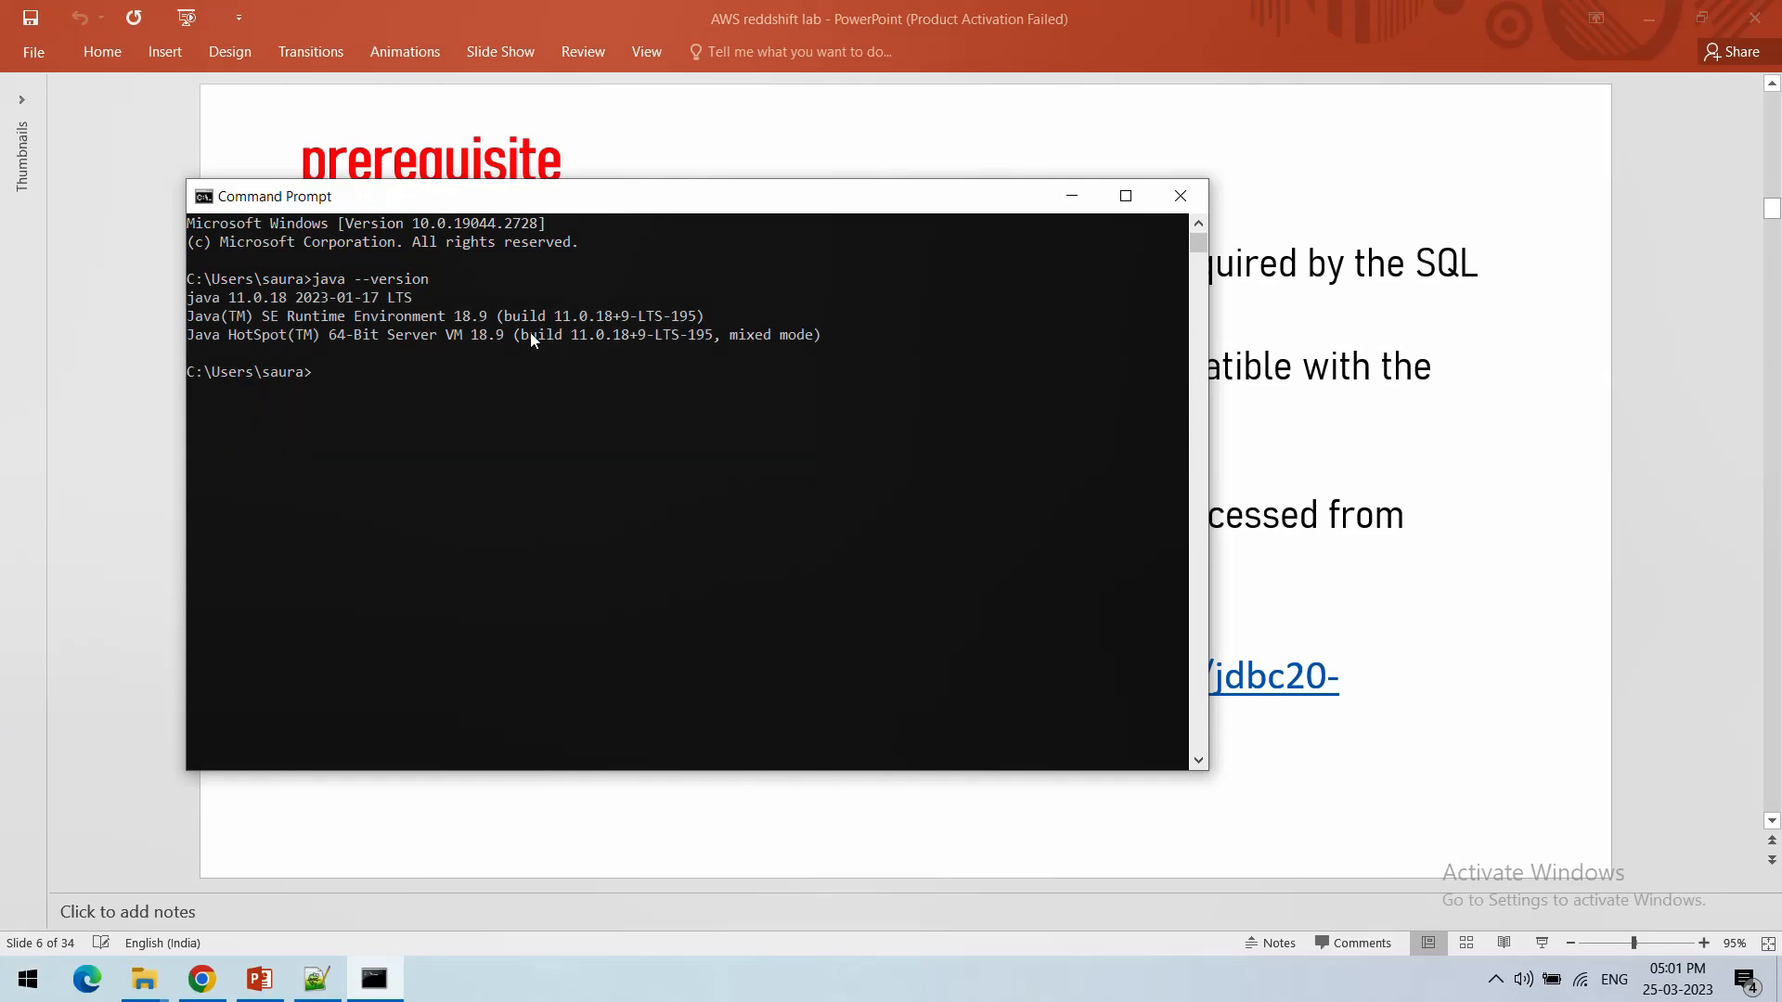
Step: Browse to C:\Program Files\Java\jdk-11 and search Start for 'Edit the system environment variables'
{"action": "left_click", "coordinate": [1069, 196]}
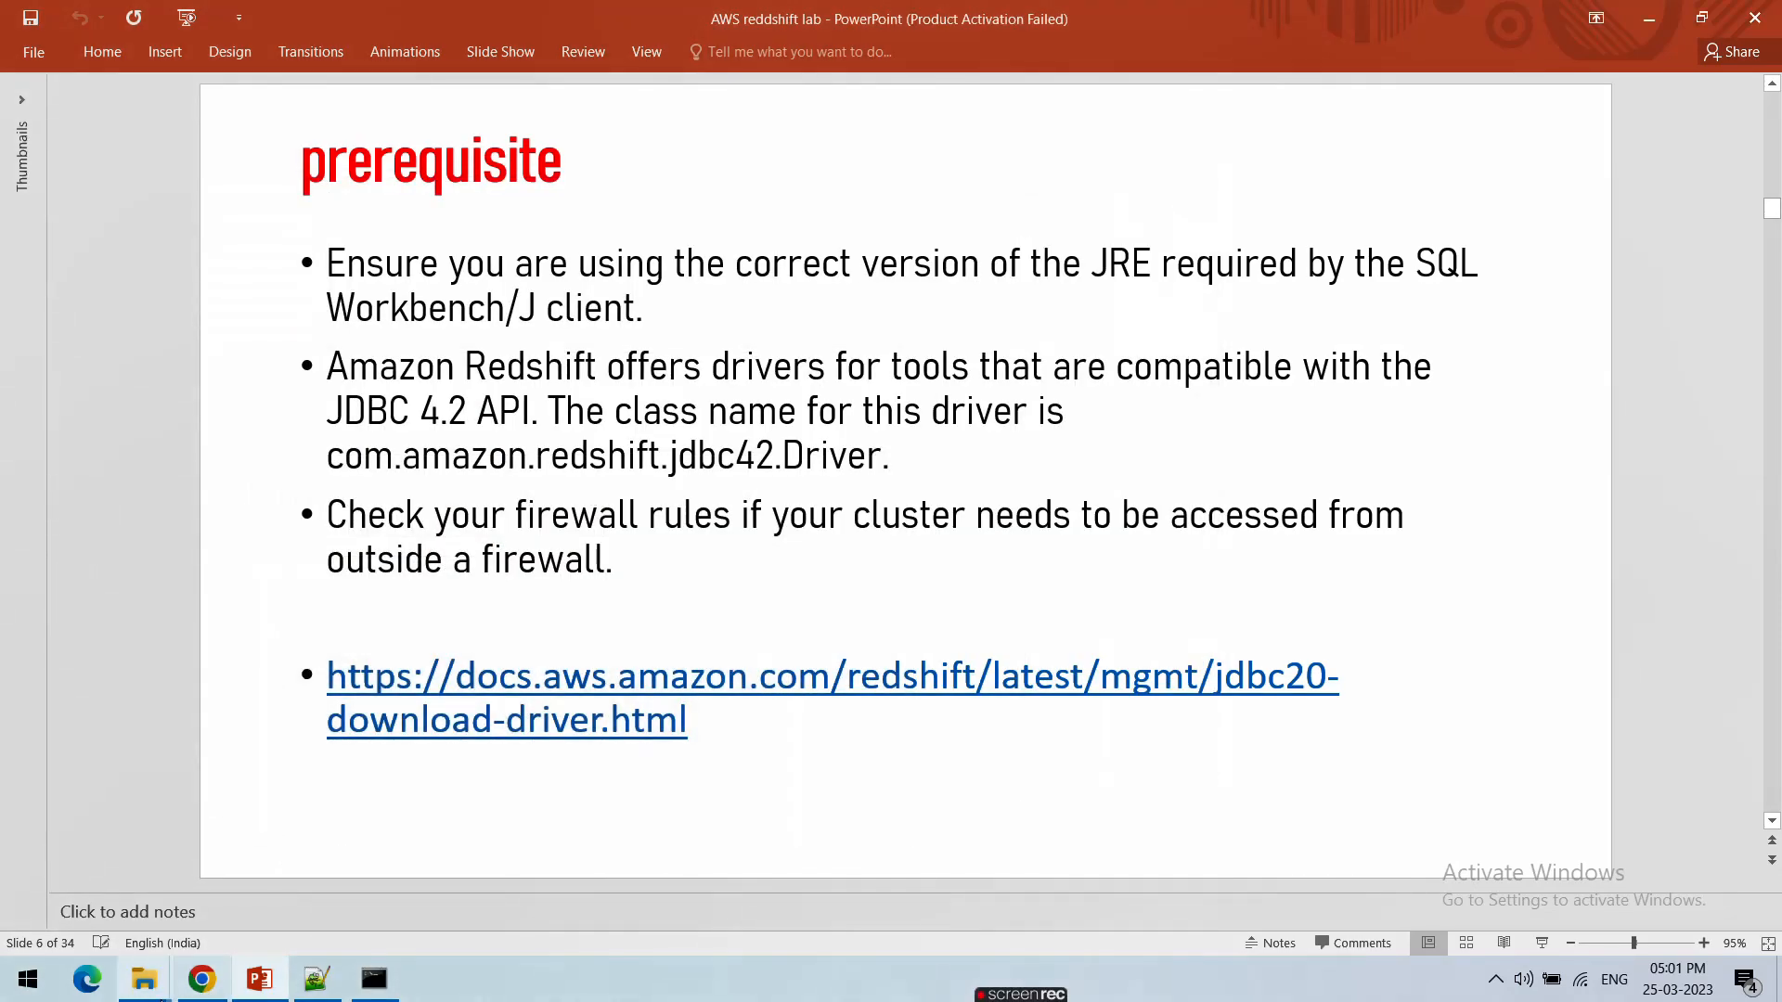
{"action": "mouse_move", "coordinate": [147, 993]}
{"action": "left_click", "coordinate": [227, 804]}
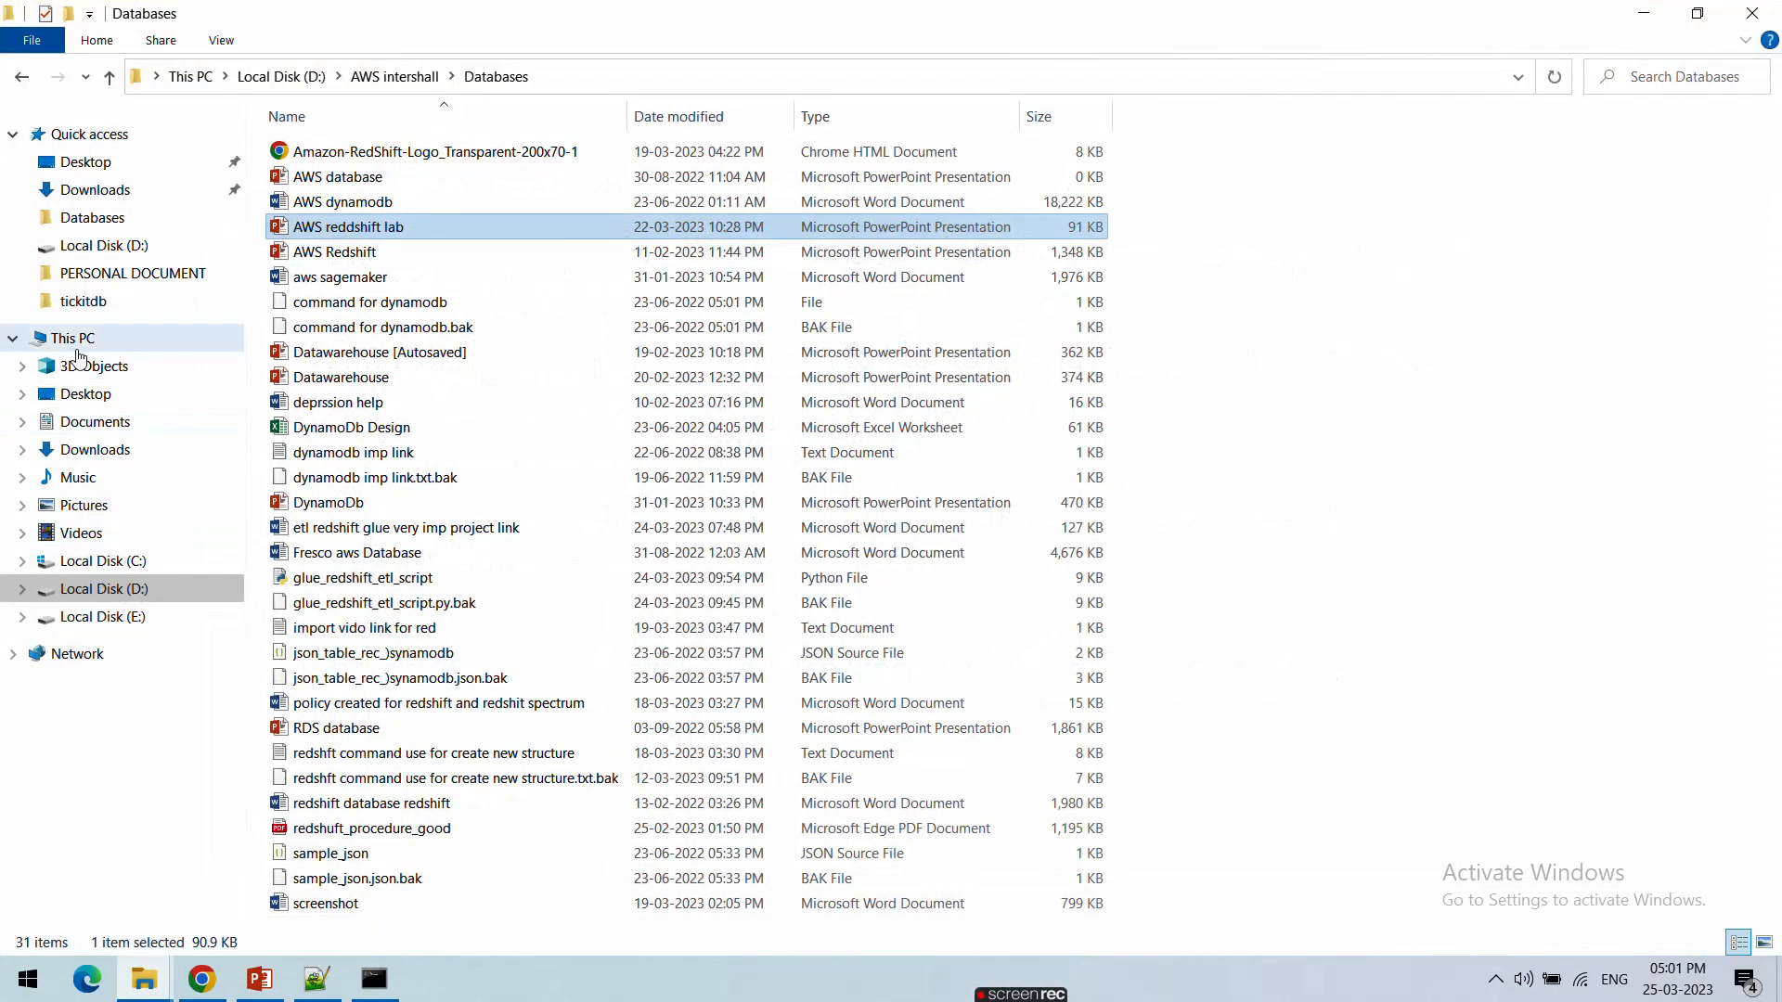
{"action": "left_click", "coordinate": [113, 249]}
{"action": "left_click", "coordinate": [128, 564]}
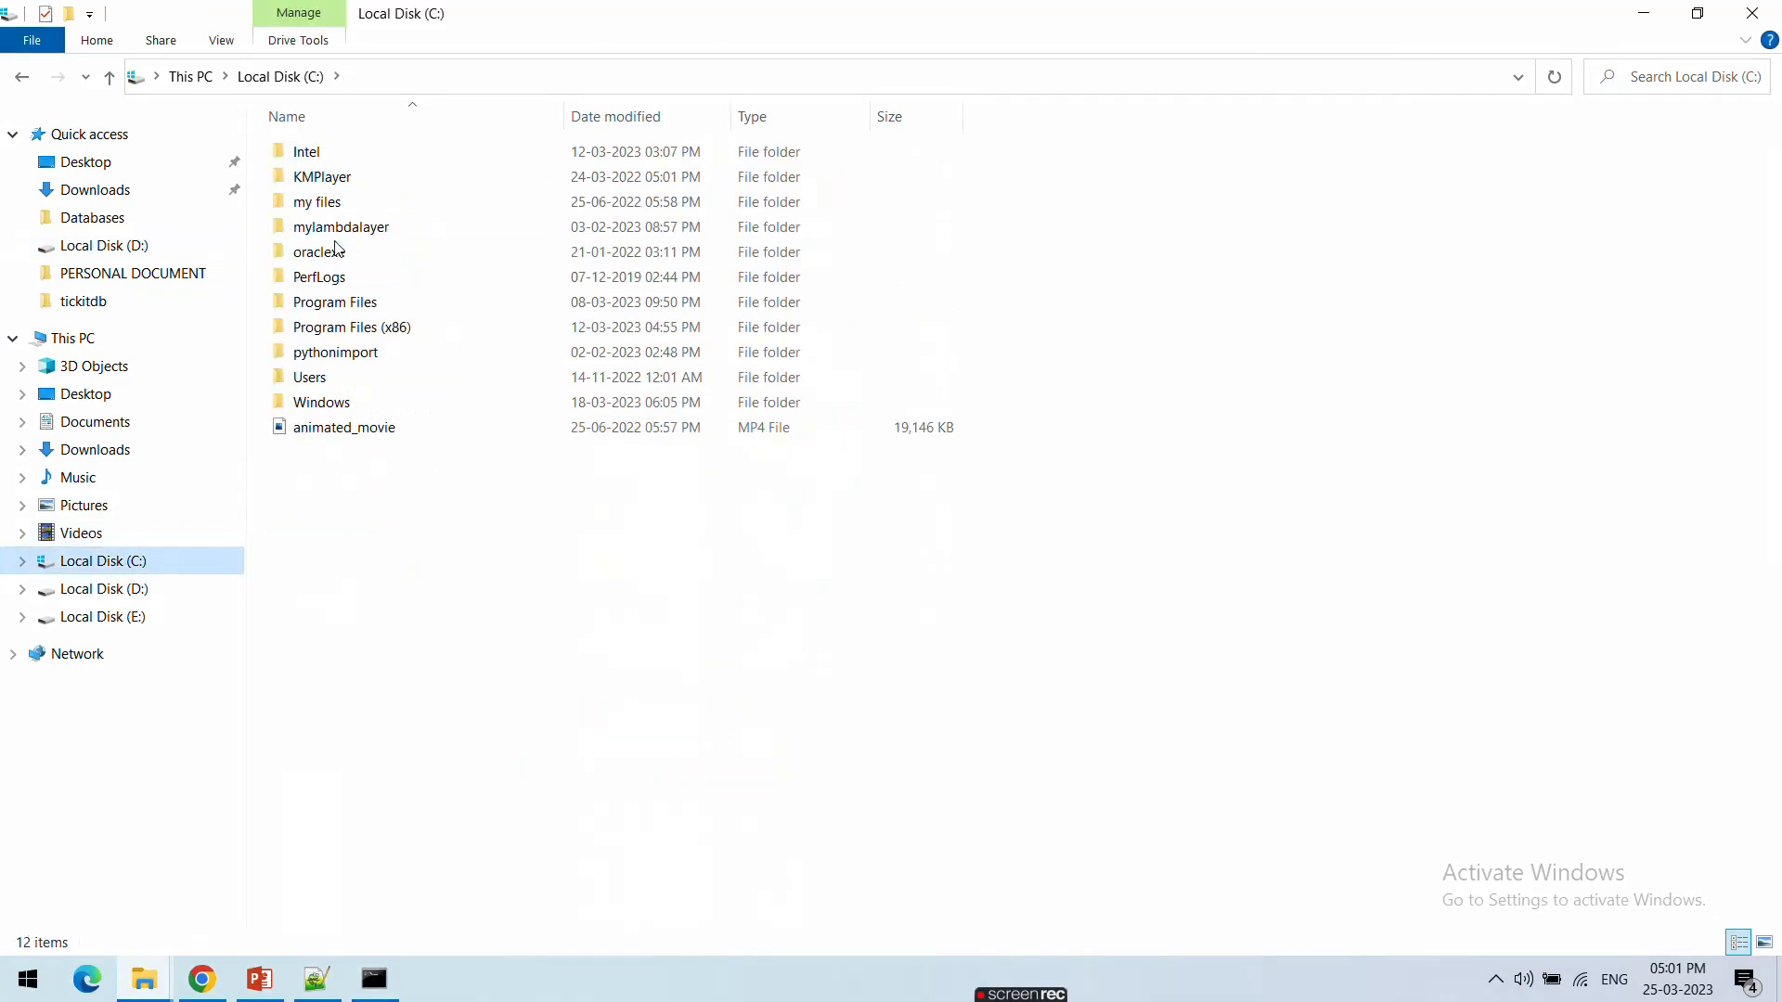
{"action": "double_click", "coordinate": [363, 308]}
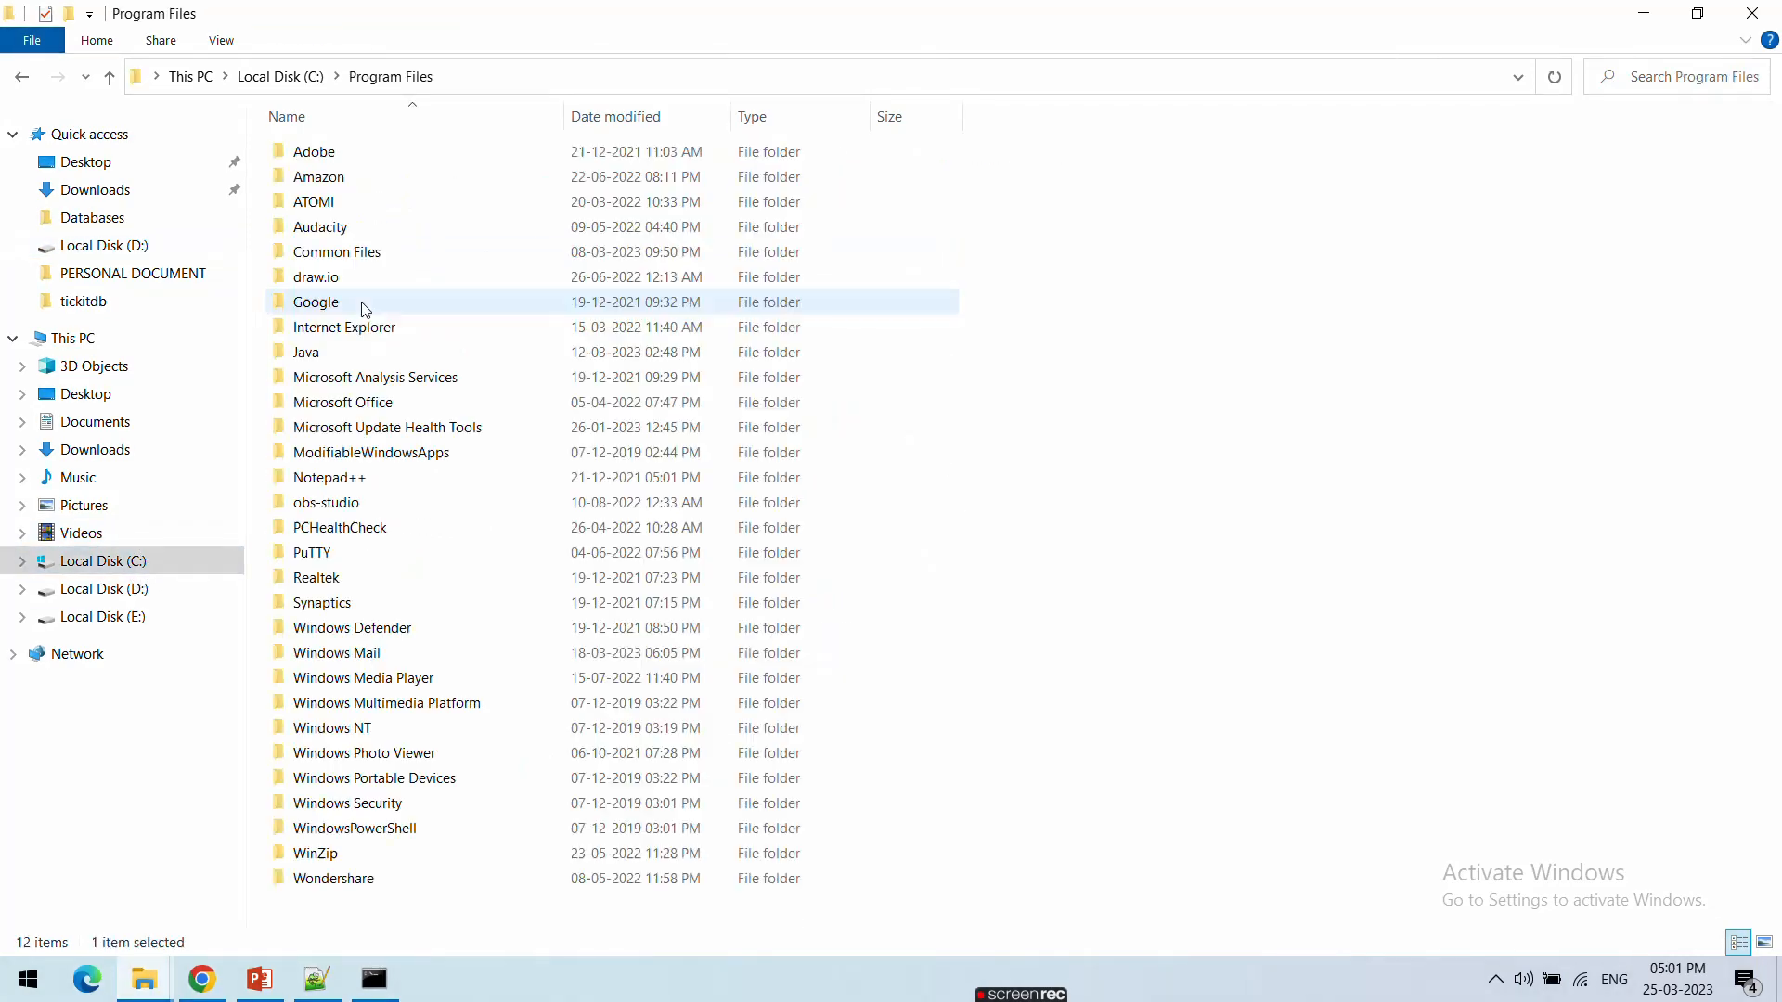
{"action": "left_click", "coordinate": [318, 362]}
{"action": "double_click", "coordinate": [318, 362]}
{"action": "double_click", "coordinate": [336, 154]}
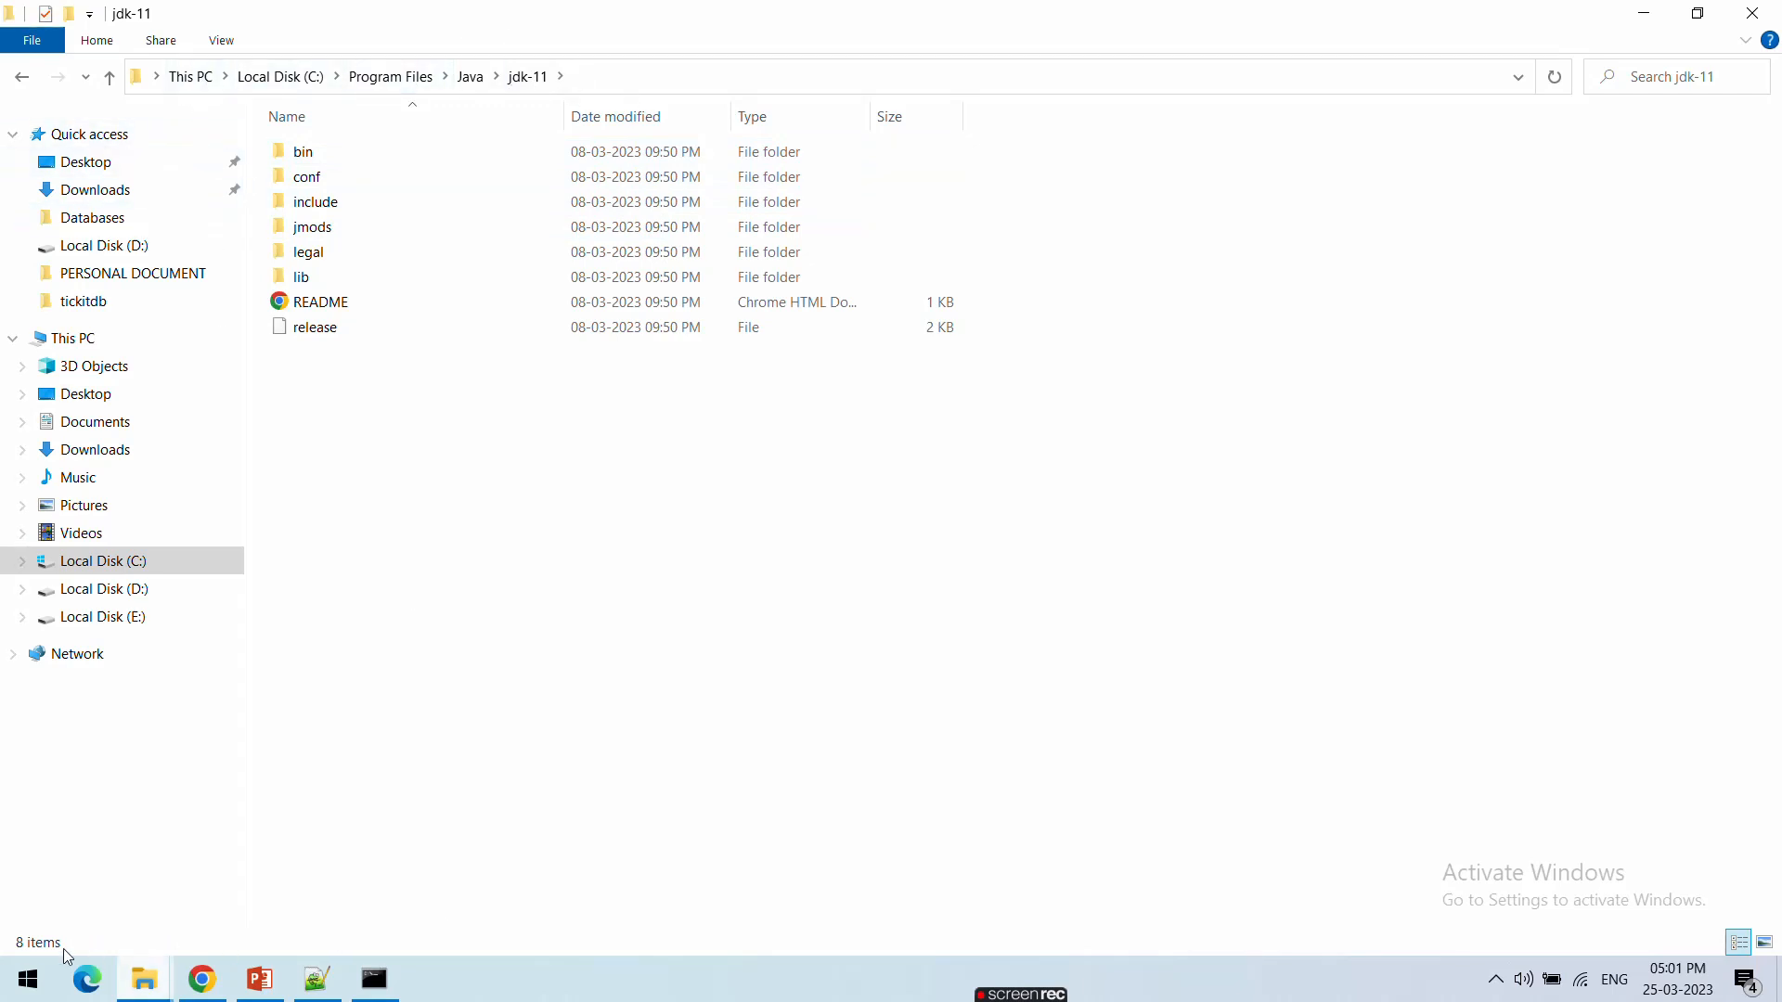
{"action": "left_click", "coordinate": [3, 991]}
{"action": "type", "text": "e"}
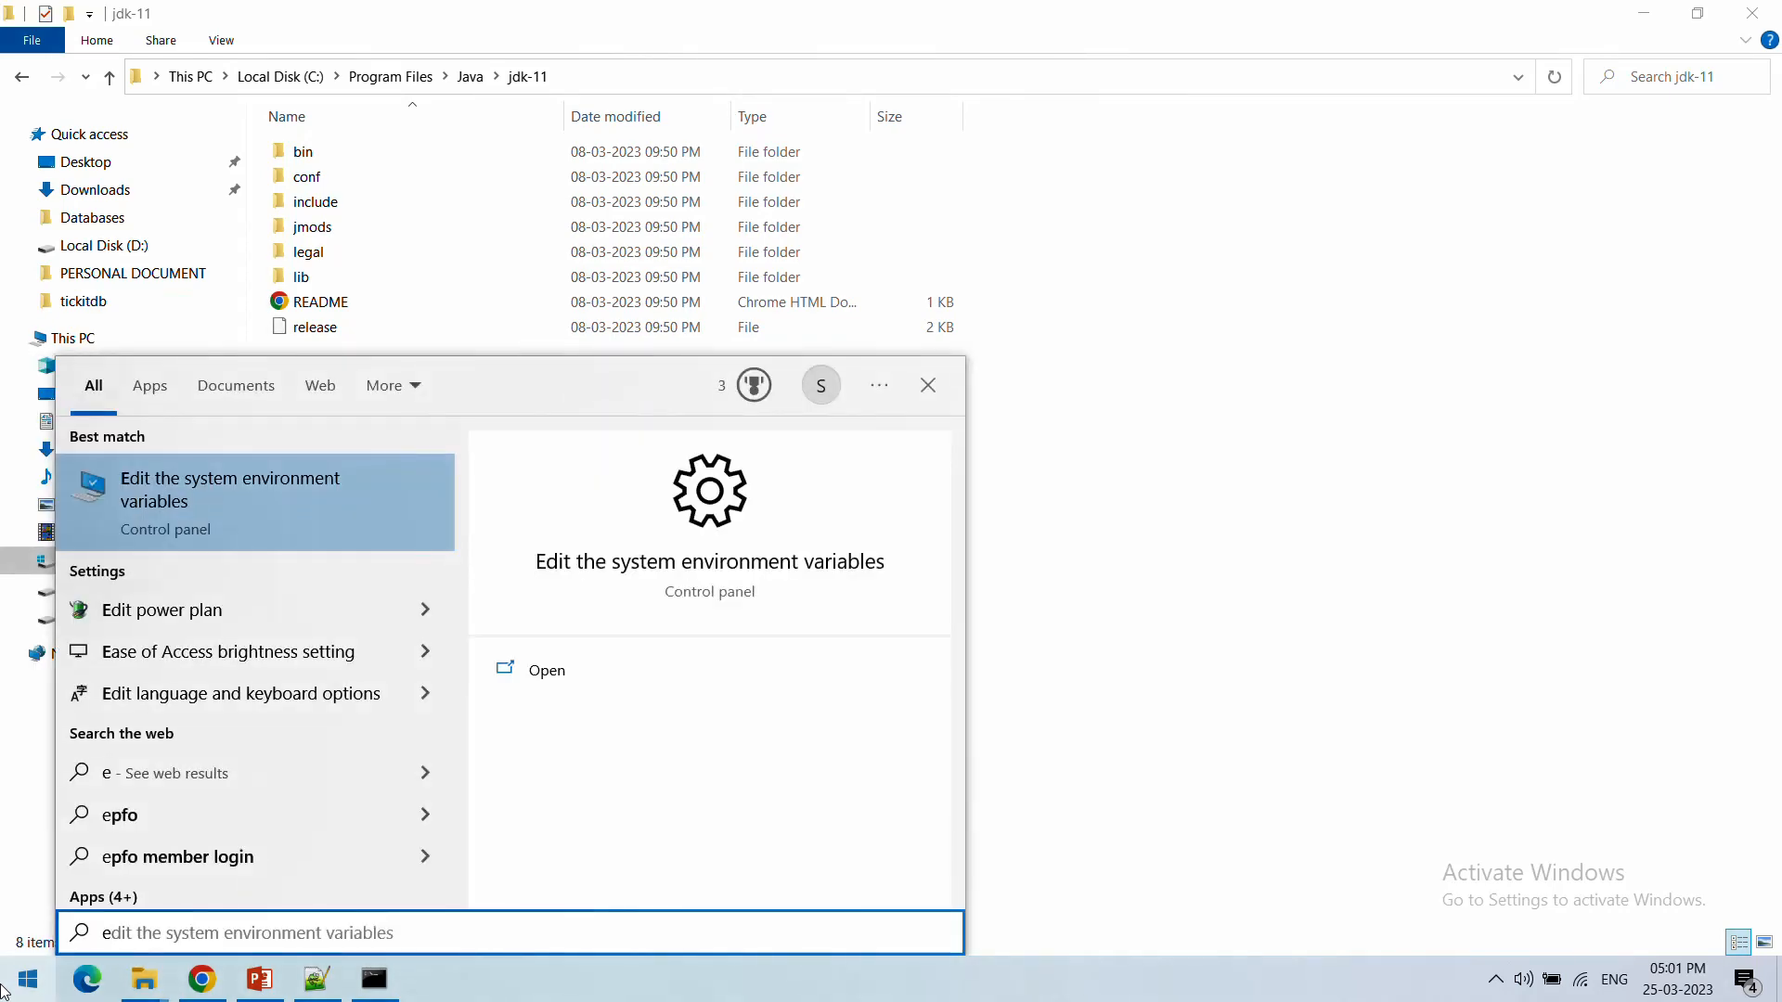
Step: Open Environment Variables and check JAVA_HOME is C:\Program Files\Java\jdk-11
{"action": "key", "text": "Return"}
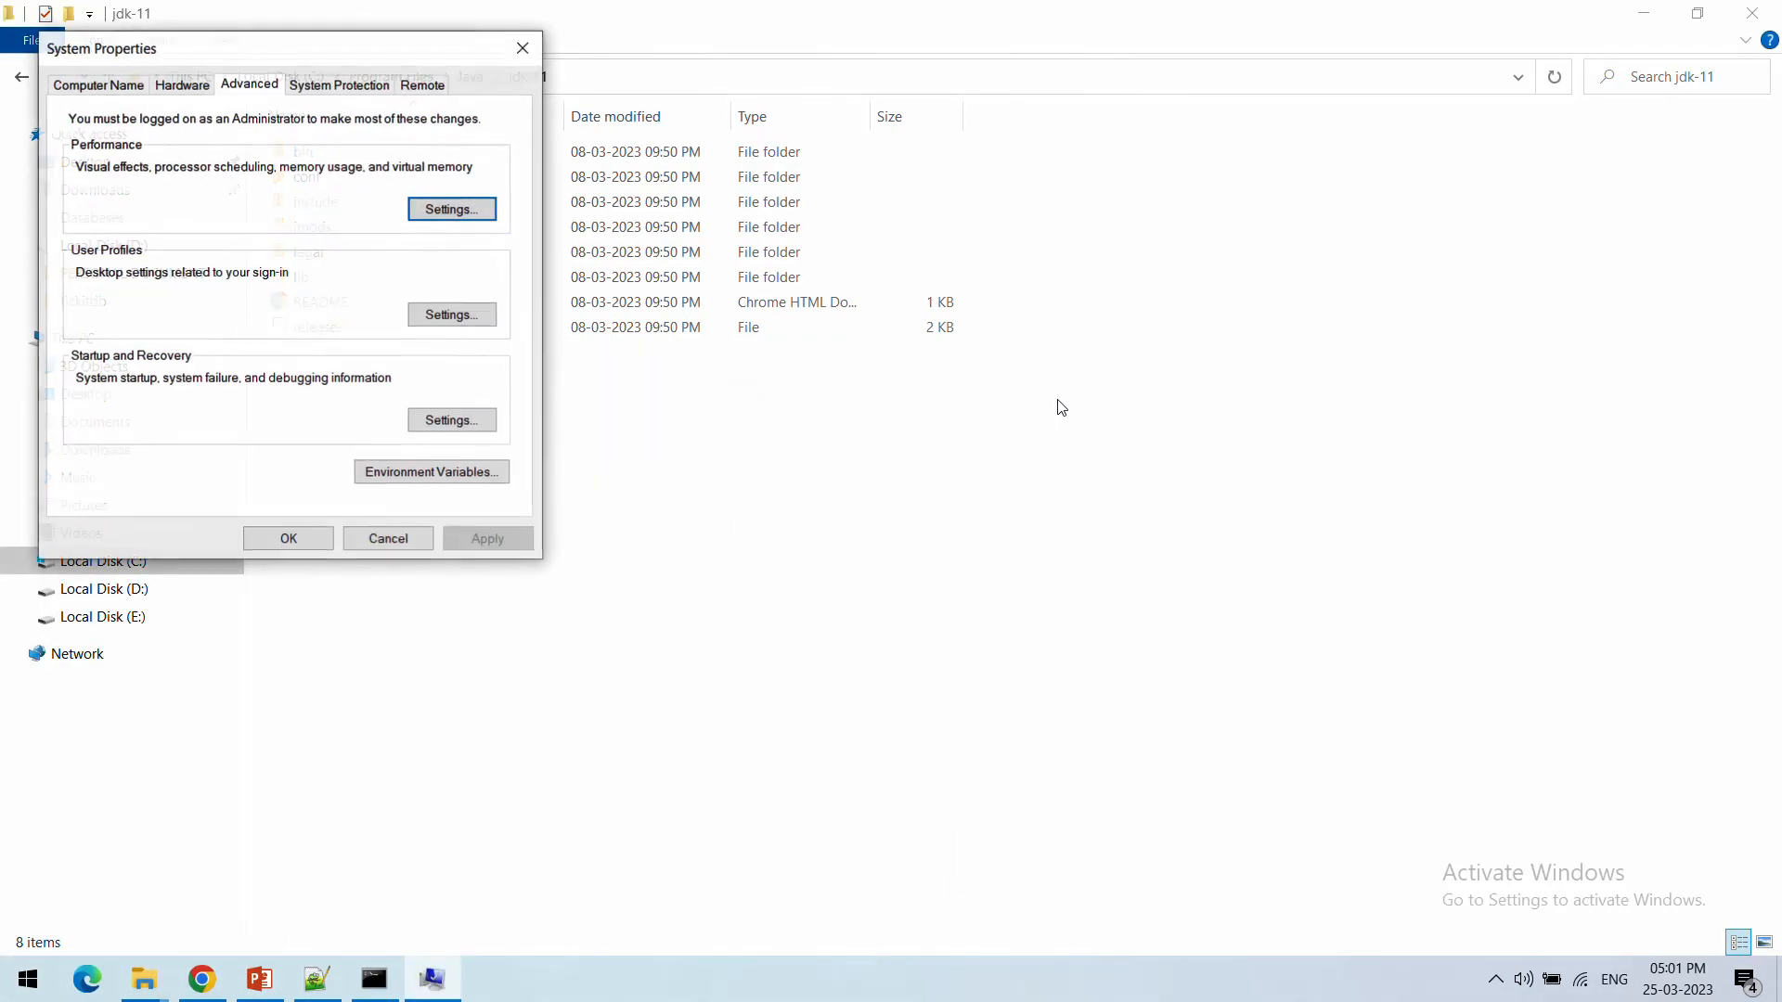
{"action": "left_click", "coordinate": [438, 474]}
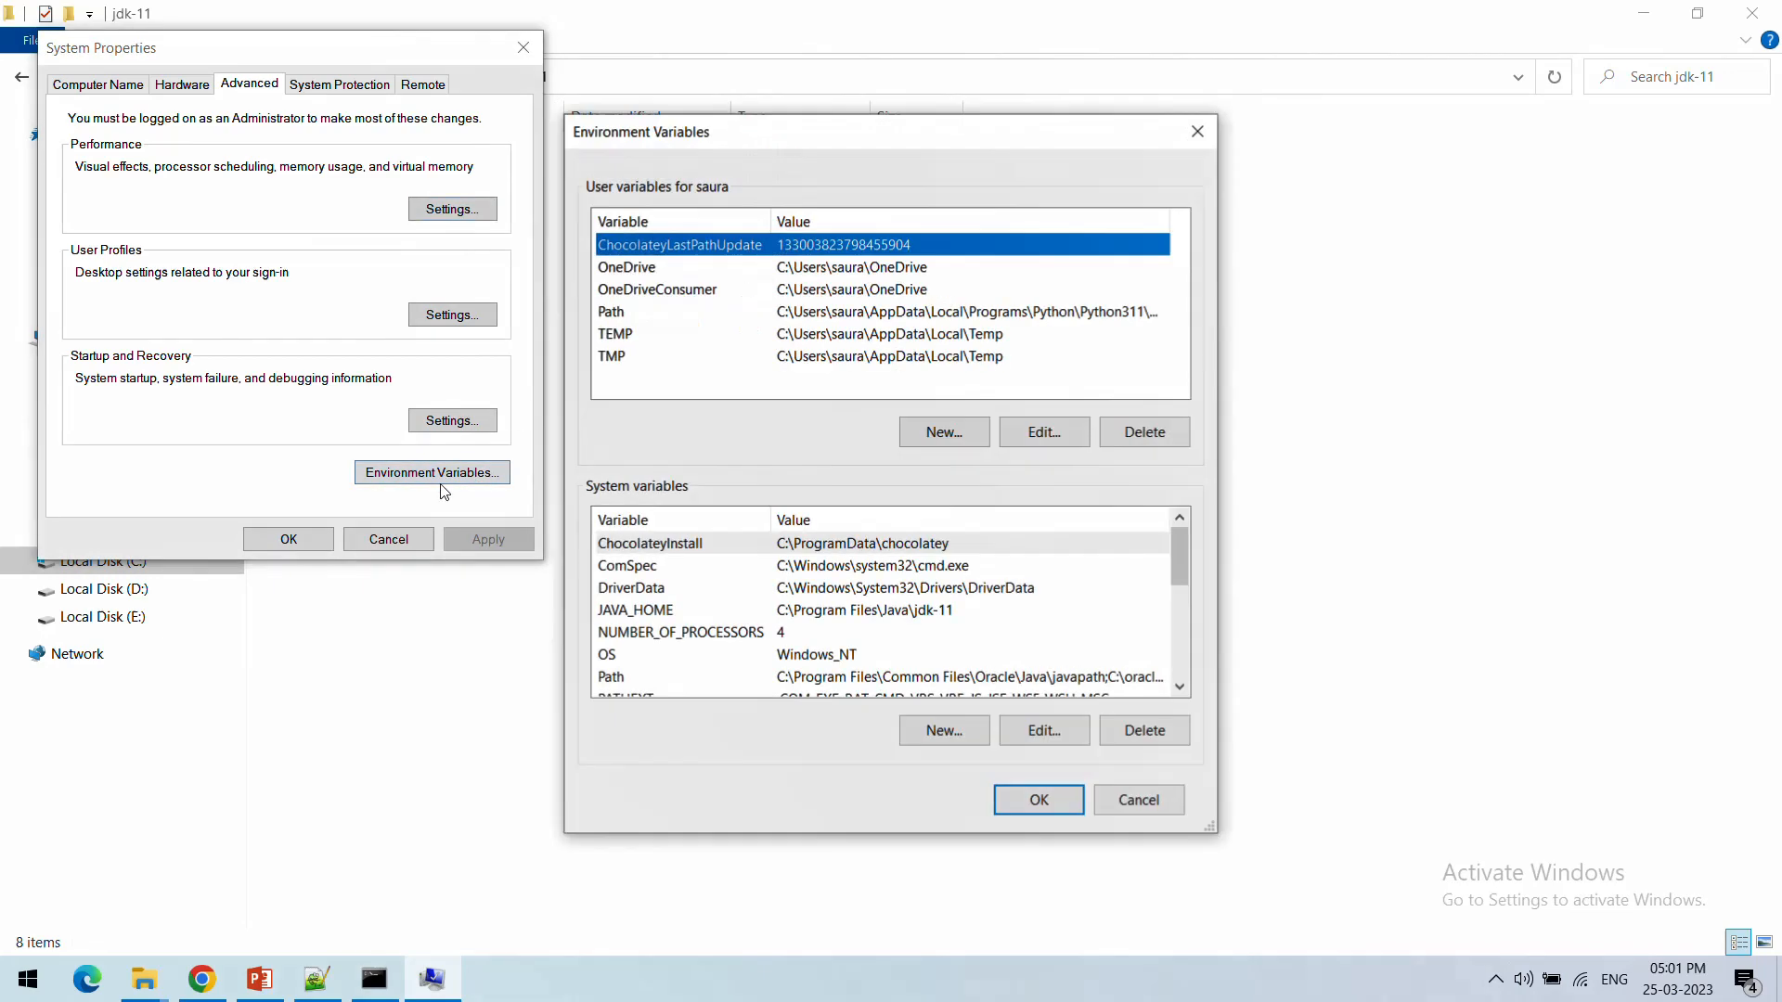
{"action": "left_click", "coordinate": [660, 613]}
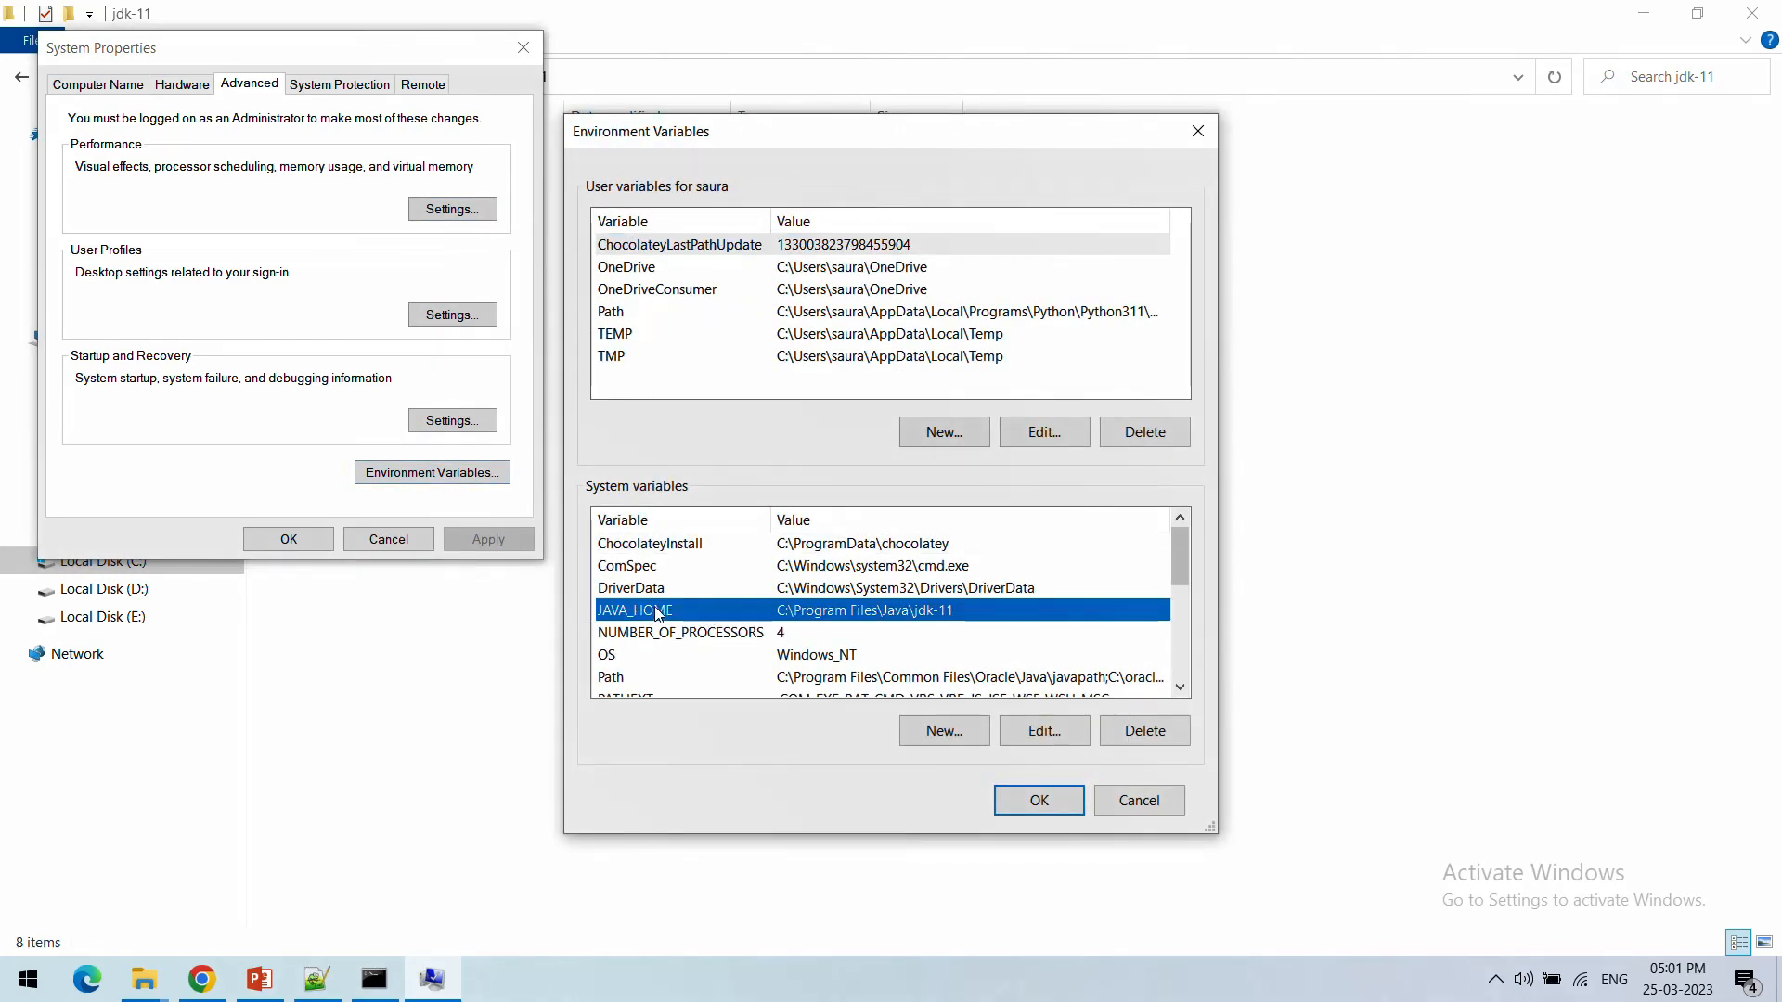
{"action": "double_click", "coordinate": [672, 613]}
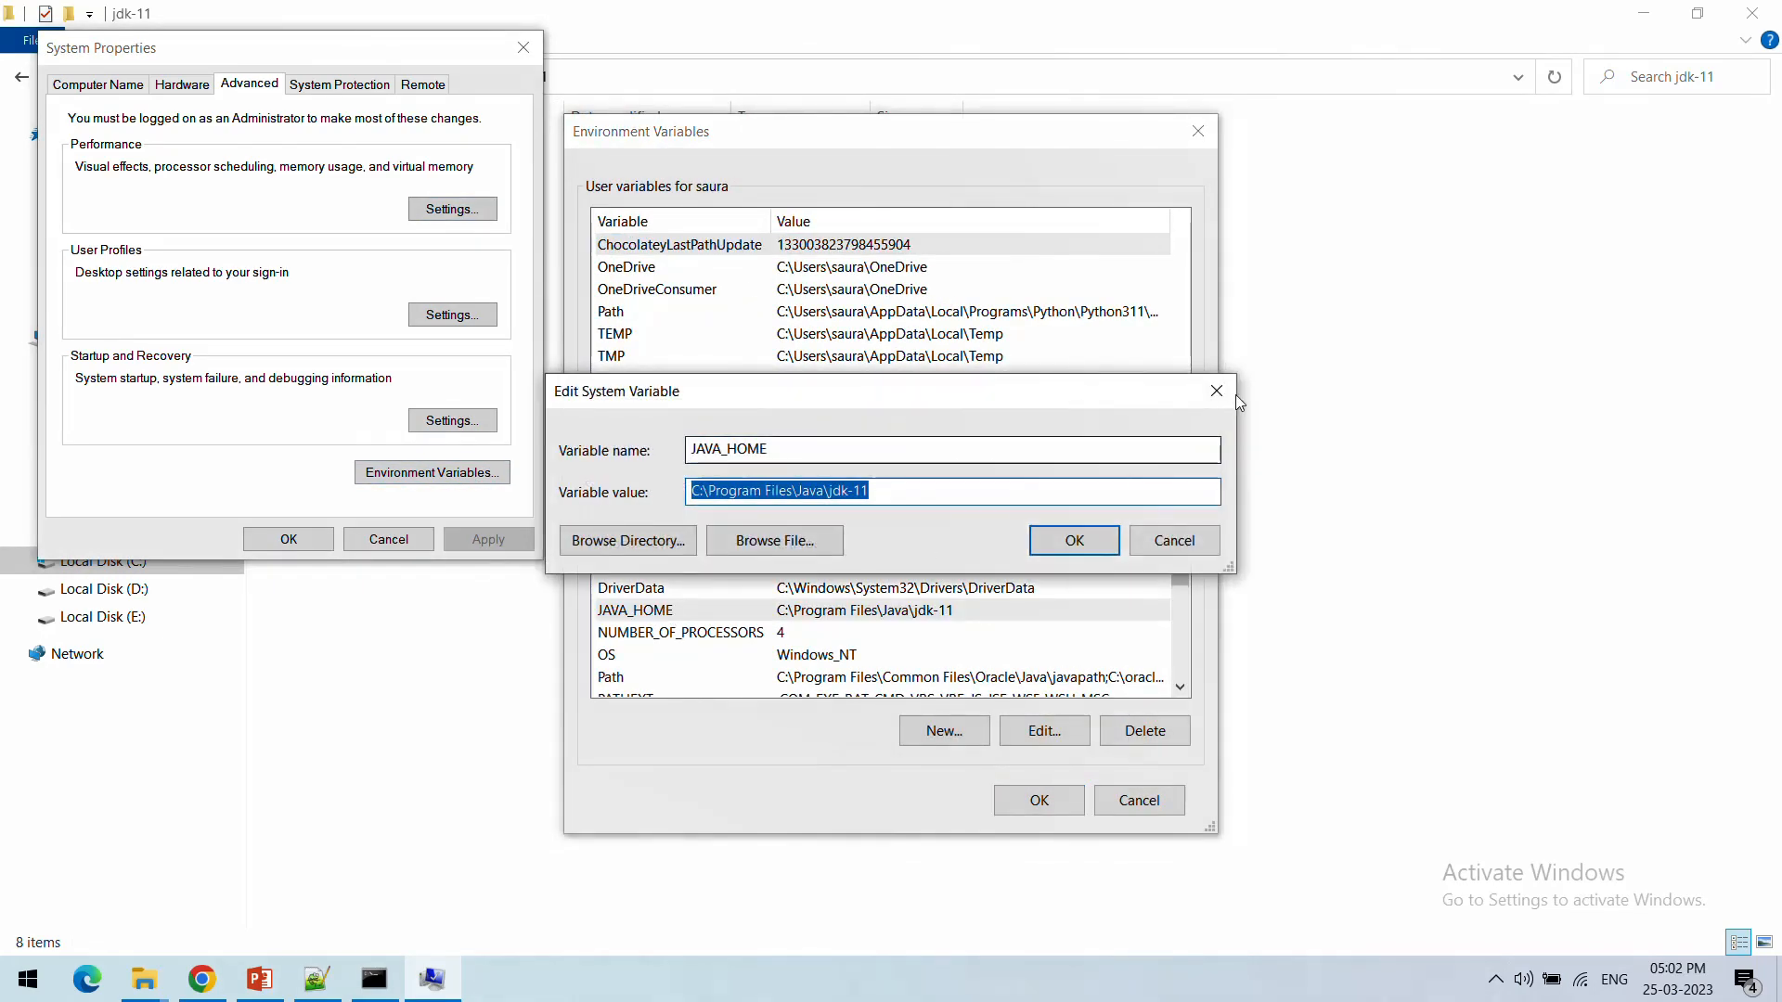
{"action": "left_click", "coordinate": [1199, 407]}
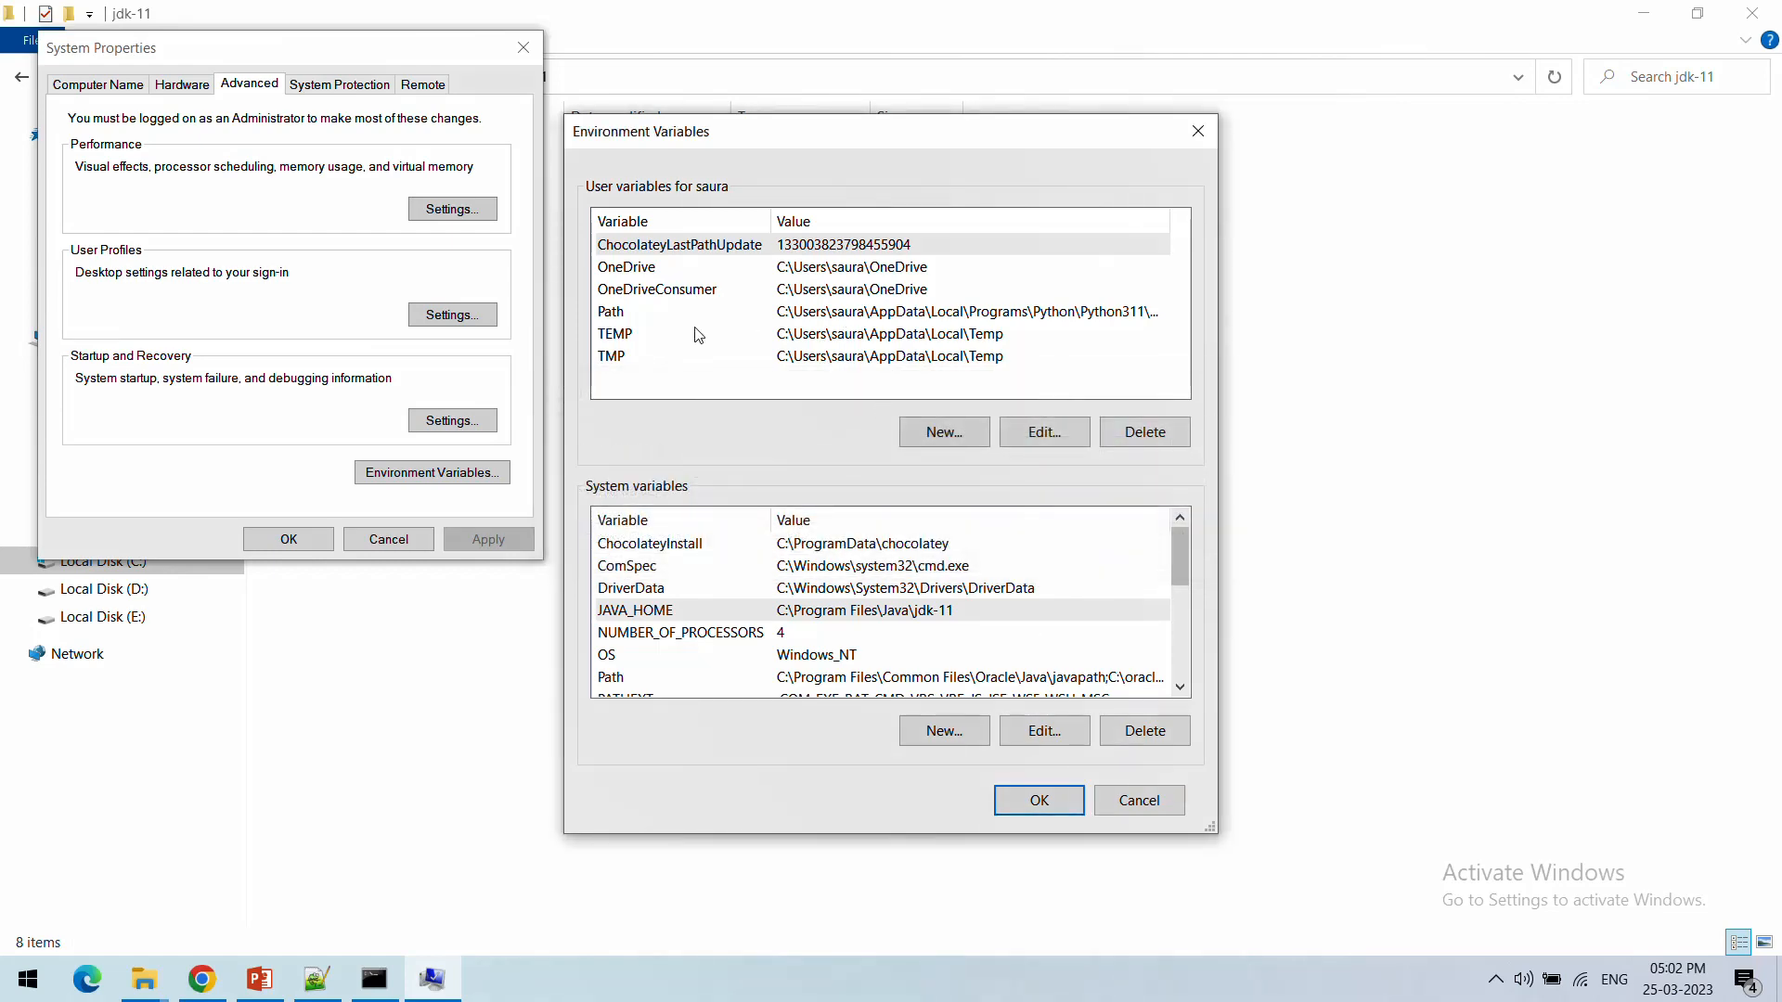
Step: Check the Path entries include the JDK bin folder, then close all dialogs and minimize Explorer
{"action": "double_click", "coordinate": [644, 317]}
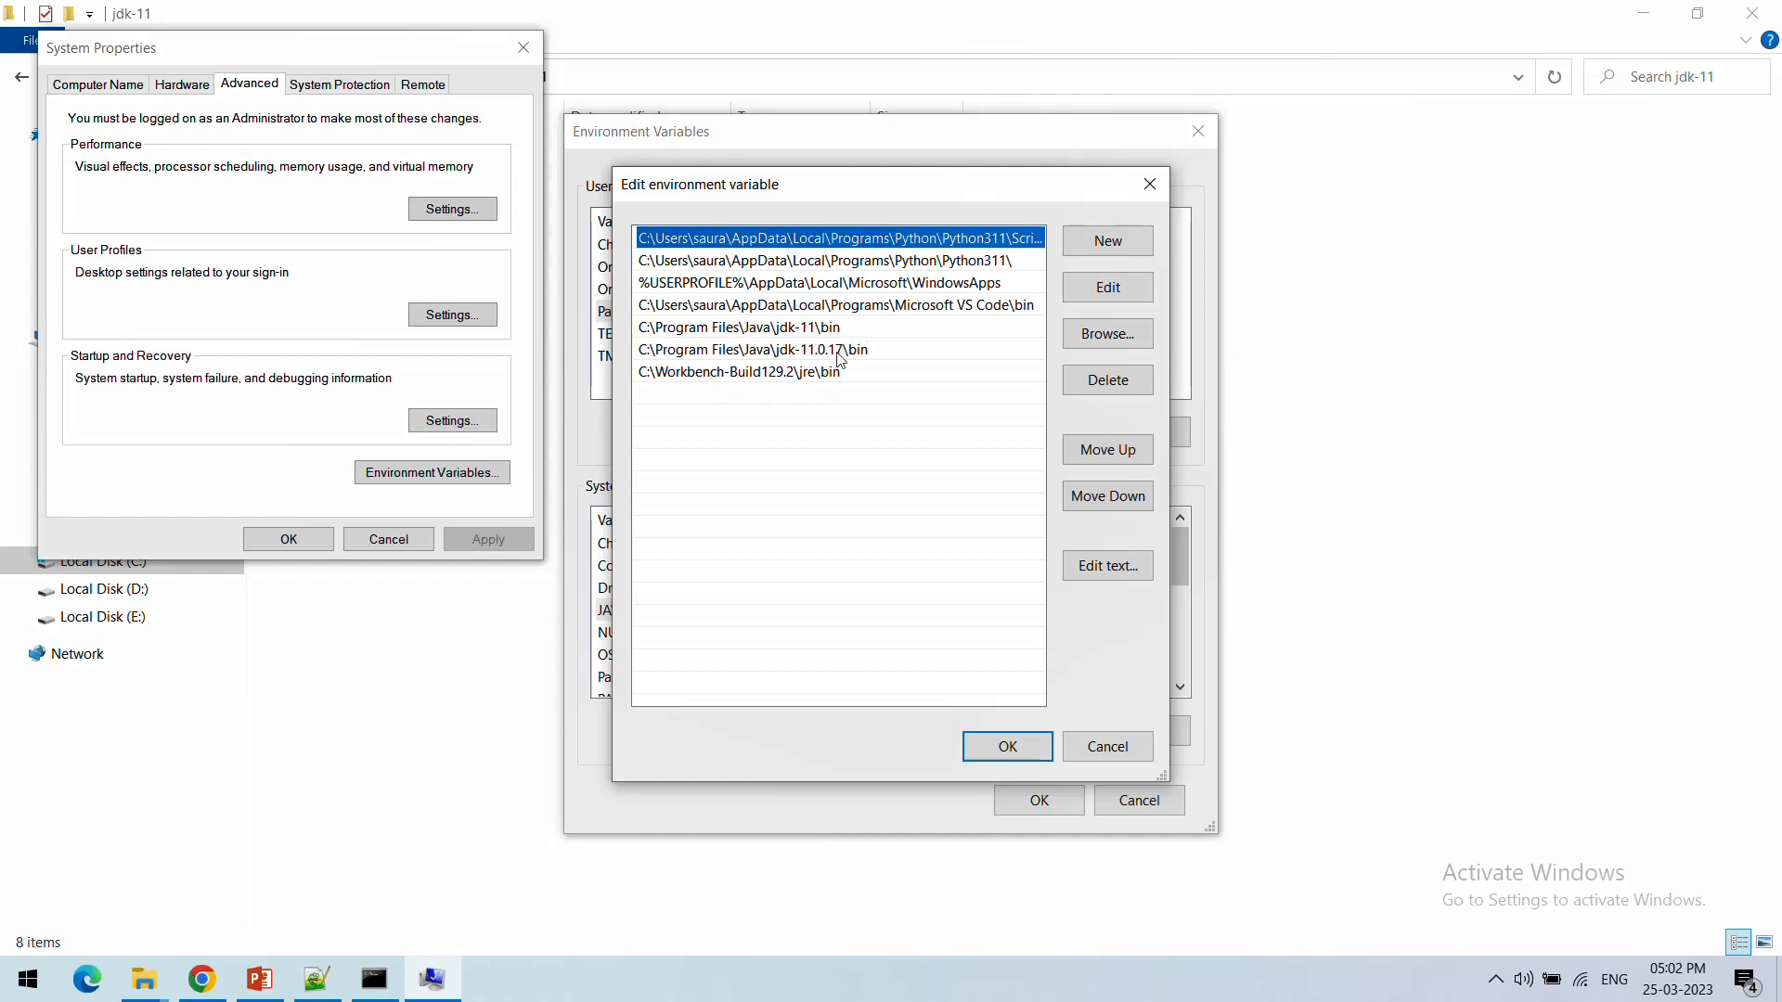
{"action": "left_click", "coordinate": [1137, 189]}
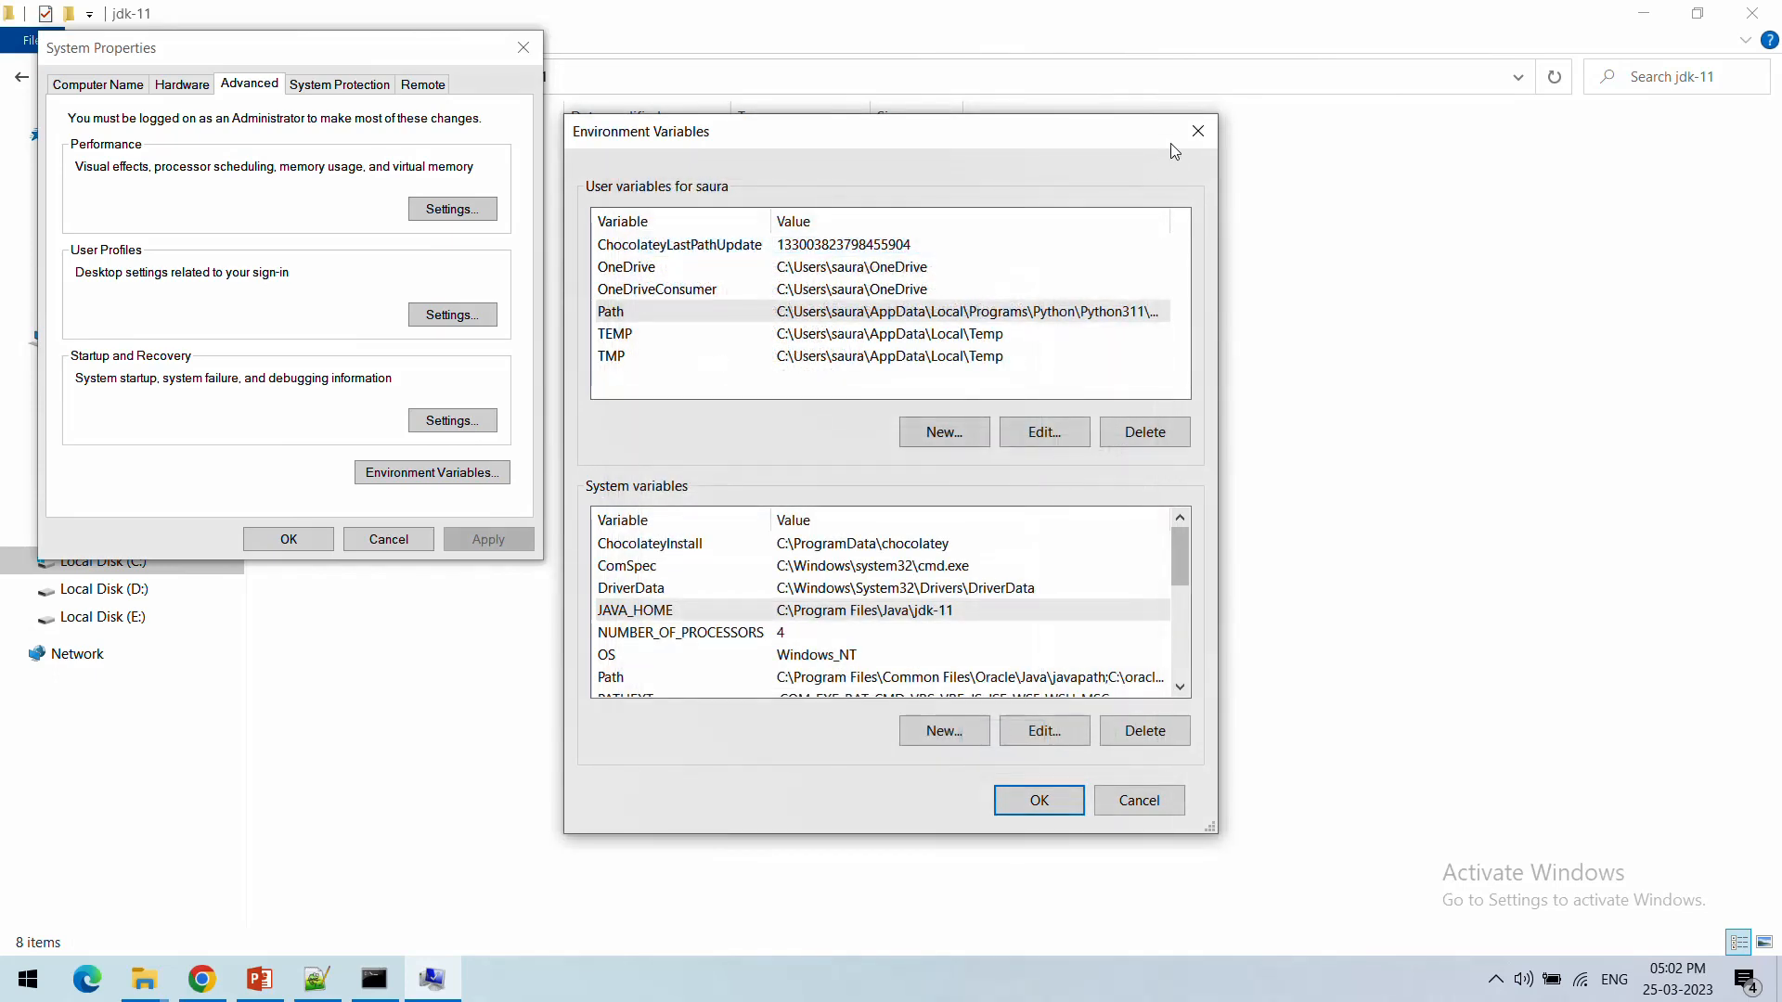
{"action": "left_click", "coordinate": [1197, 132]}
{"action": "left_click", "coordinate": [526, 48]}
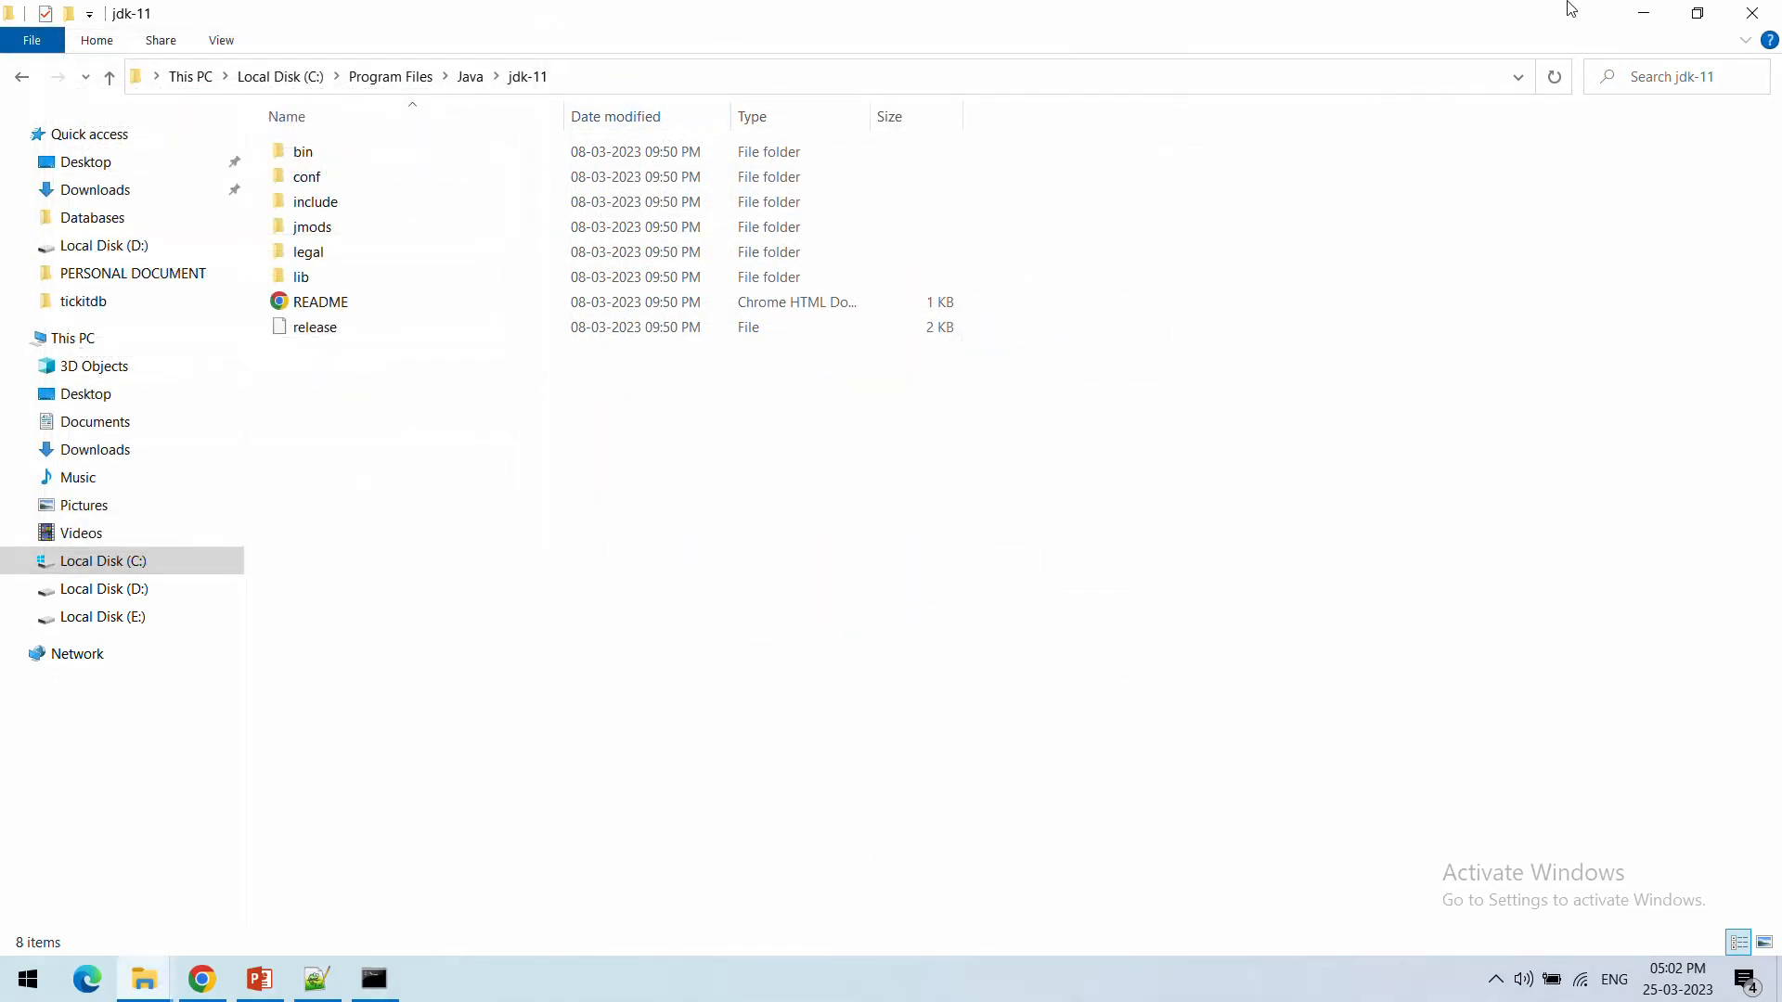
{"action": "left_click", "coordinate": [1640, 13]}
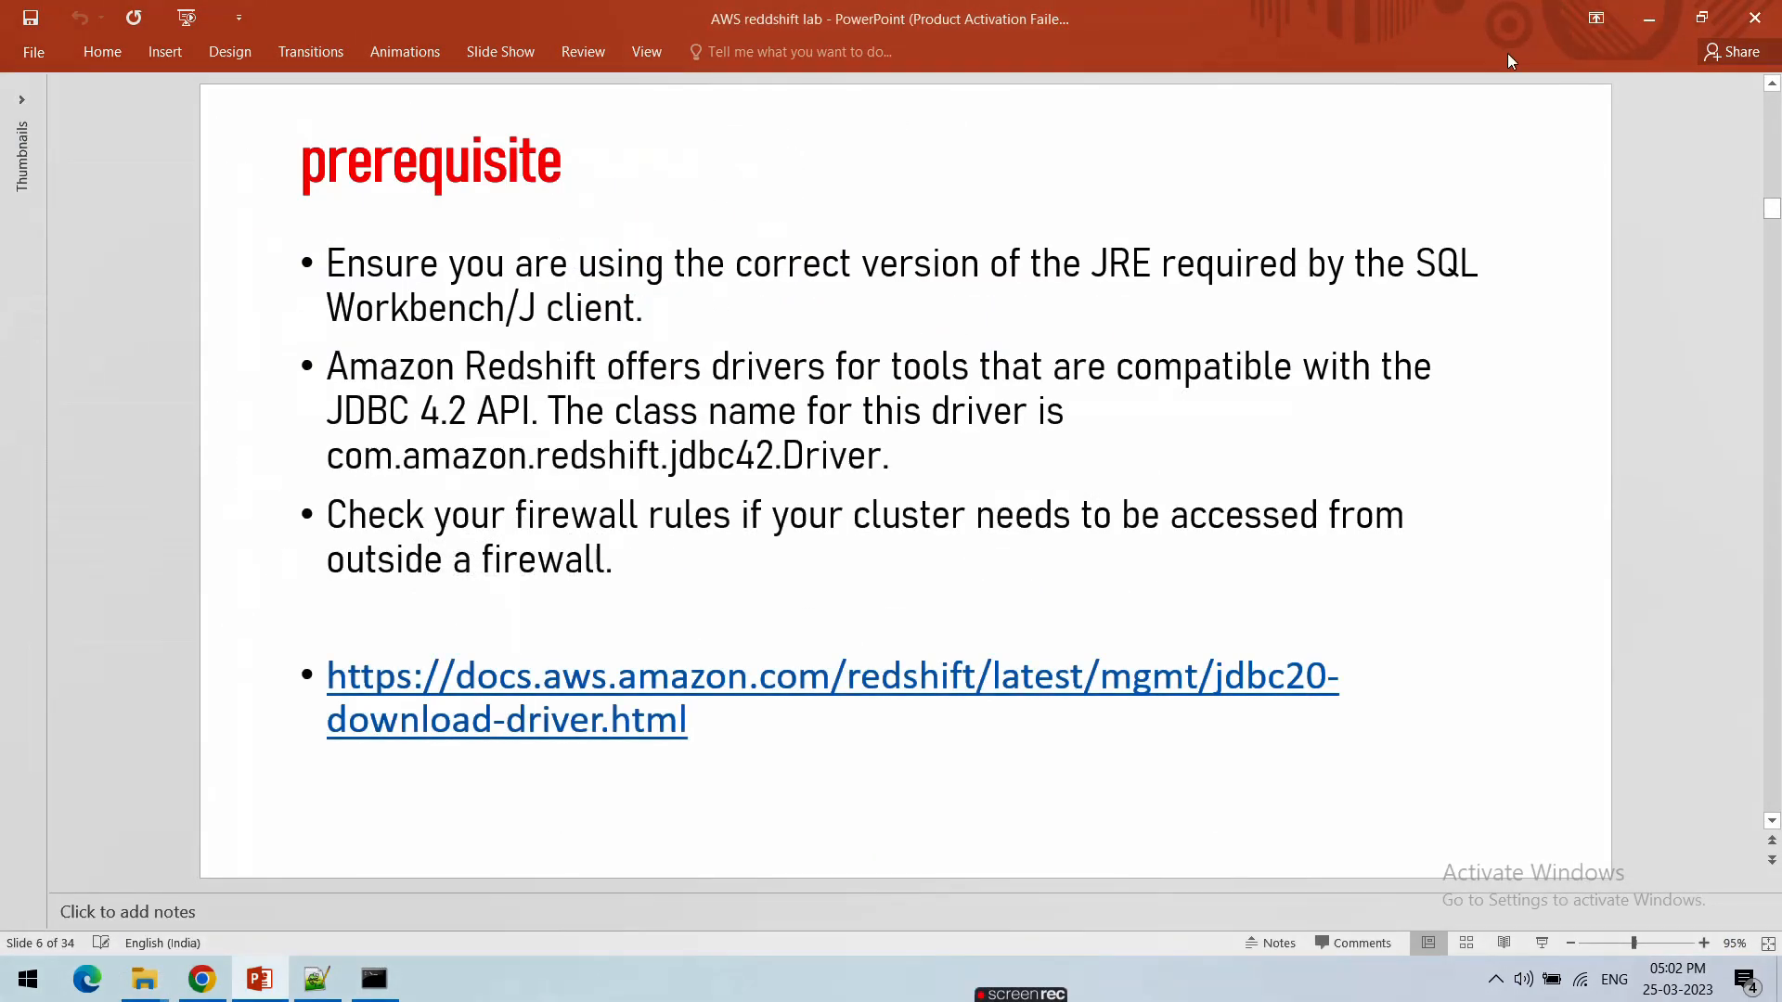
Step: Copy the driver URL from the slide and load it in a new Chrome tab
{"action": "left_click", "coordinate": [712, 734]}
{"action": "left_click_drag", "start_coordinate": [715, 733], "coordinate": [328, 675]}
{"action": "key", "text": "ctrl+c"}
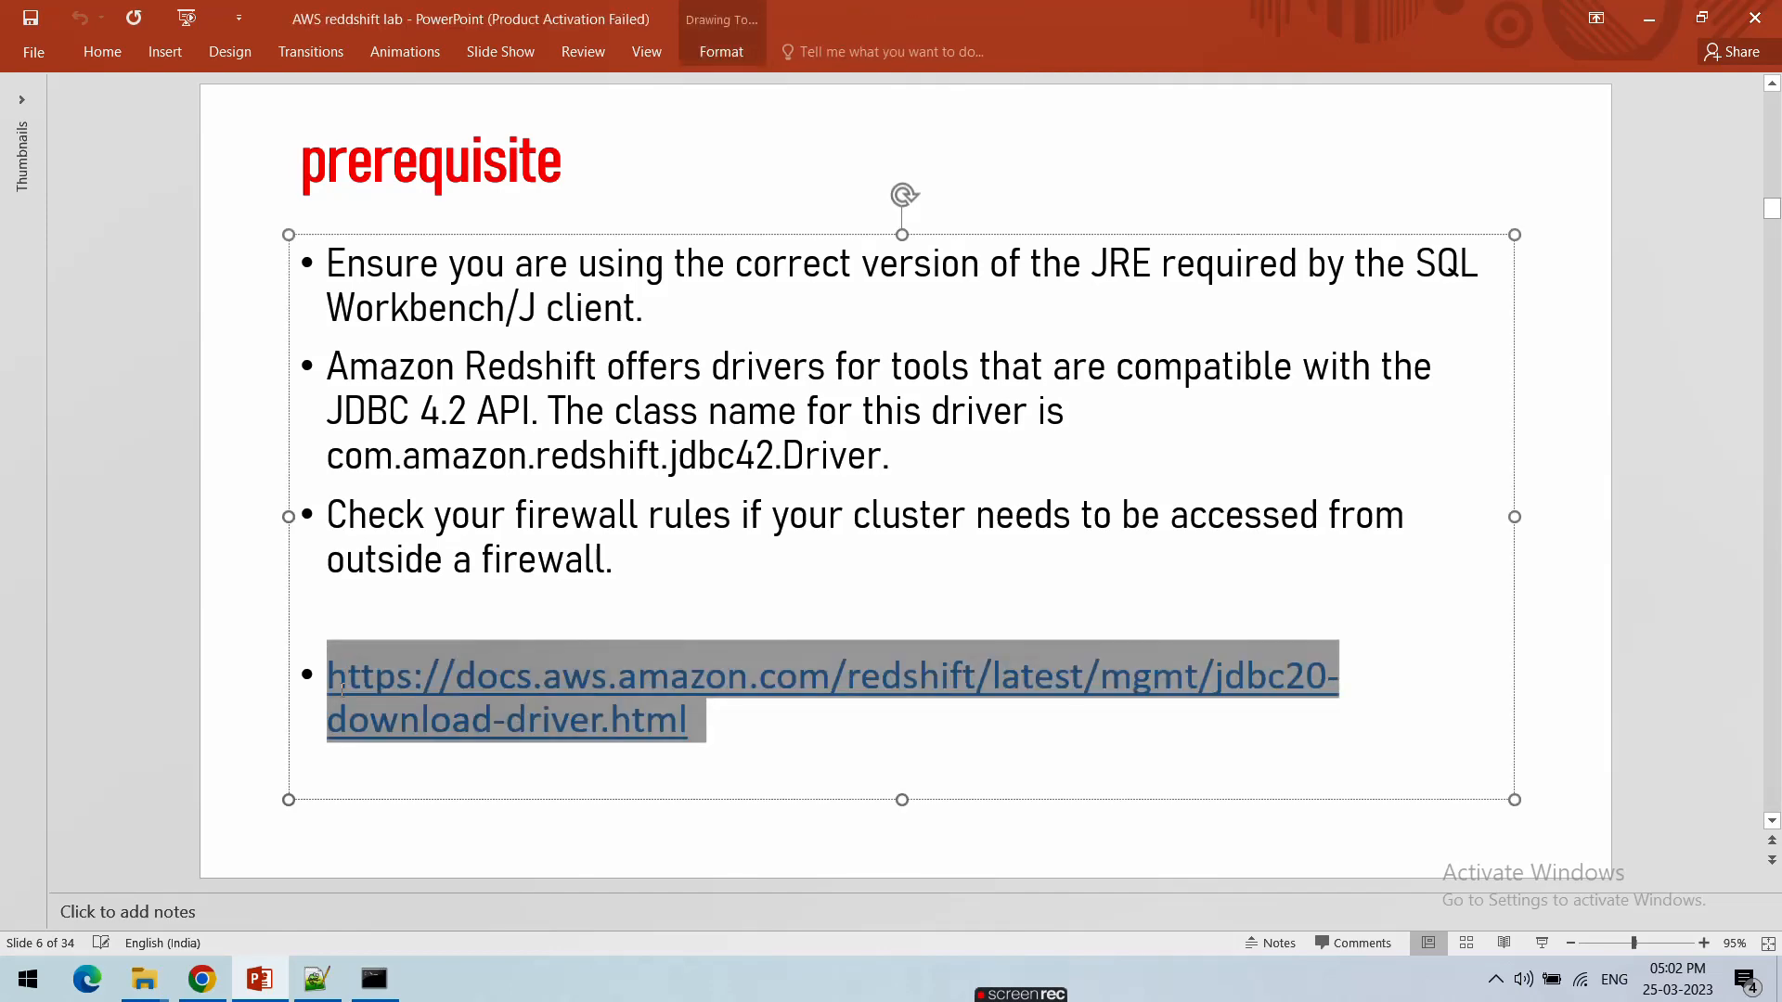
{"action": "left_click", "coordinate": [199, 984]}
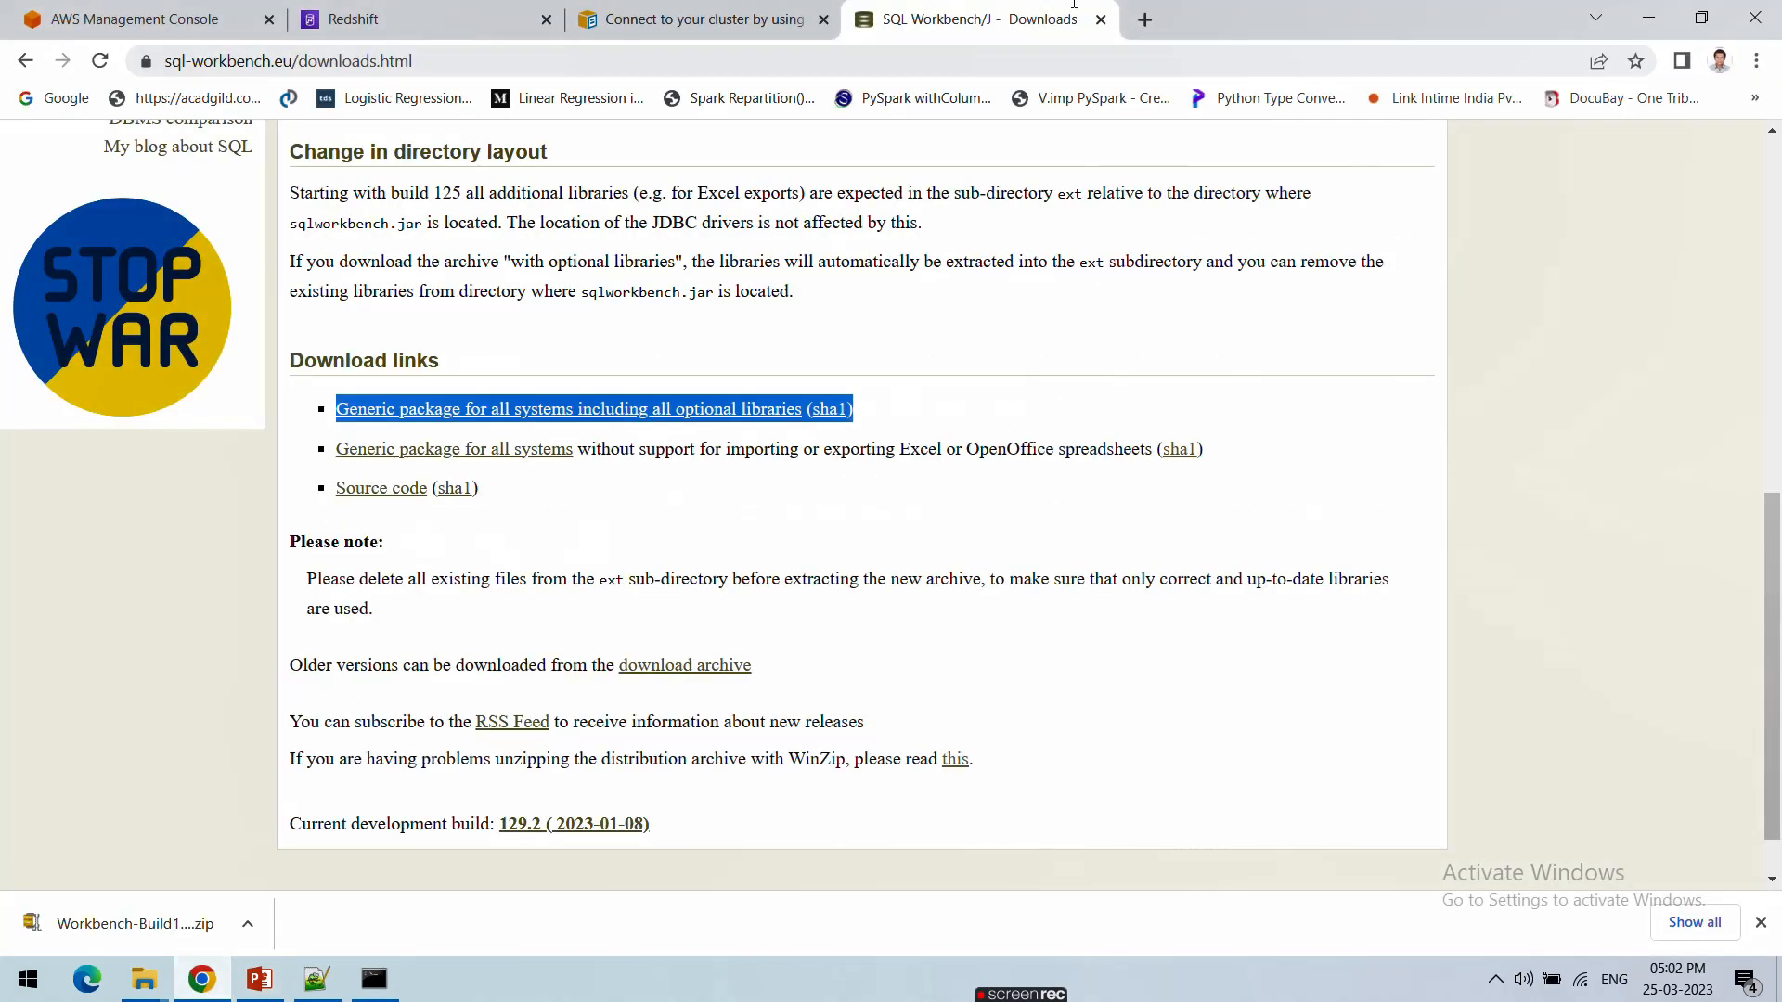
{"action": "left_click", "coordinate": [1155, 26]}
{"action": "key", "text": "ctrl+v"}
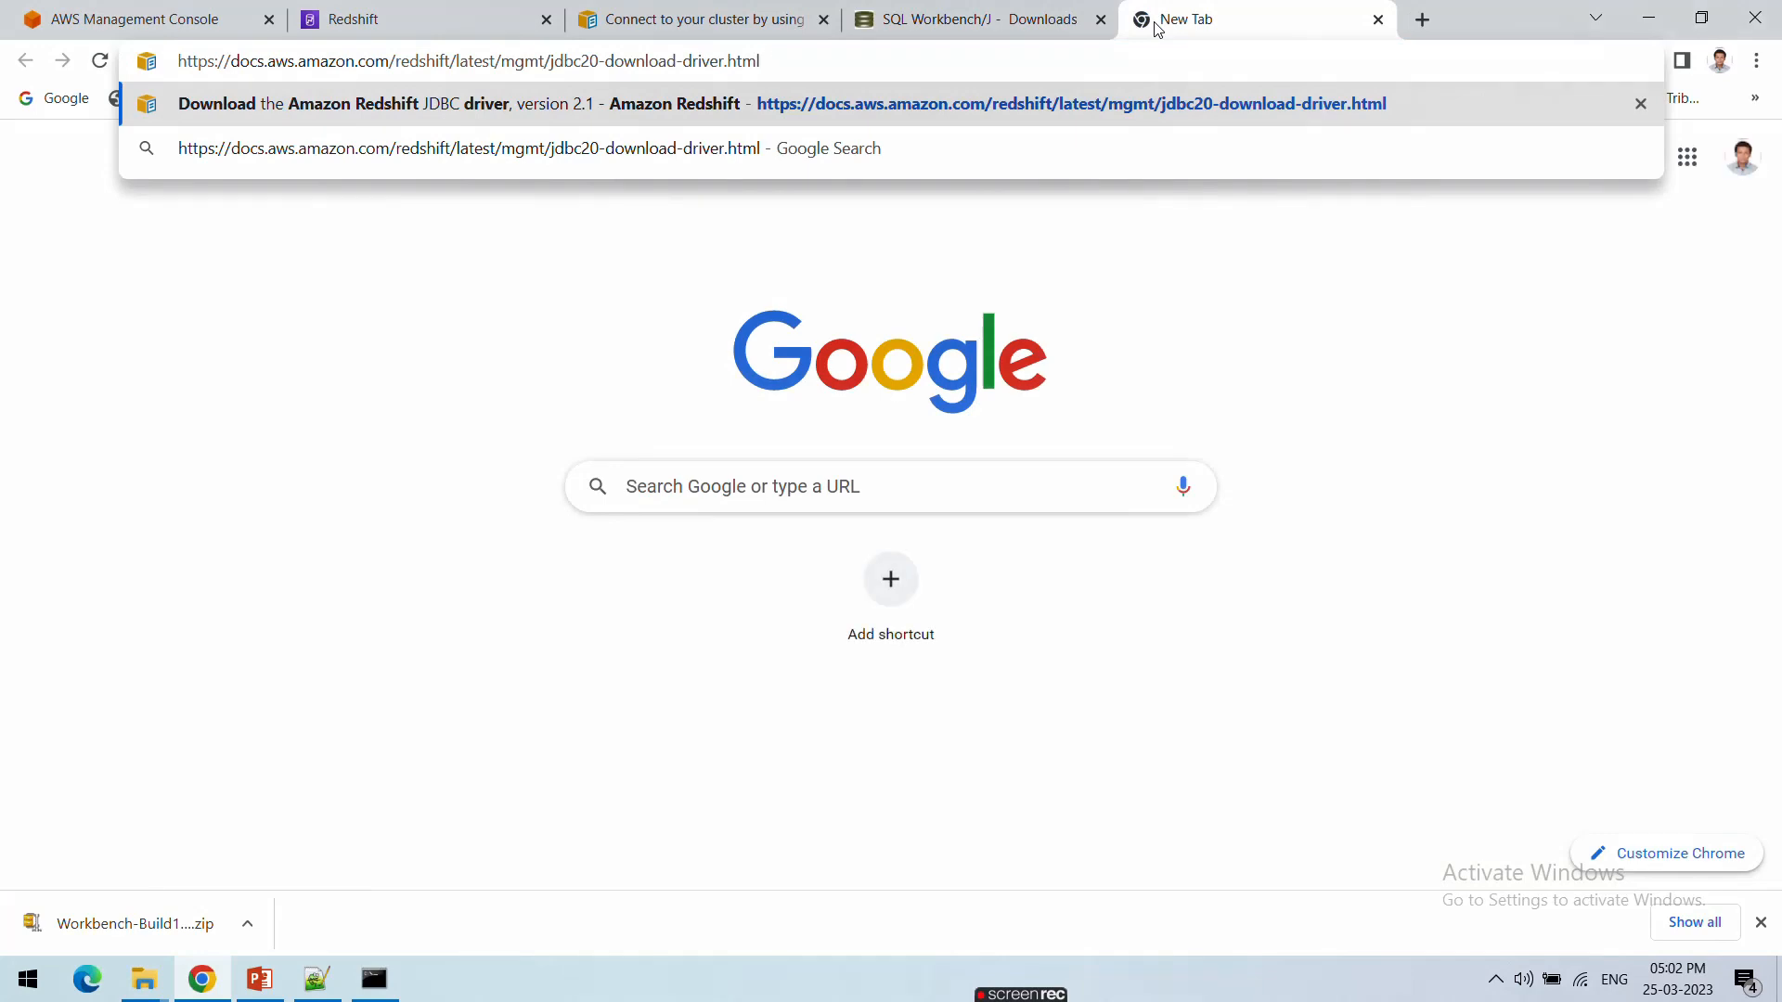
{"action": "key", "text": "Return"}
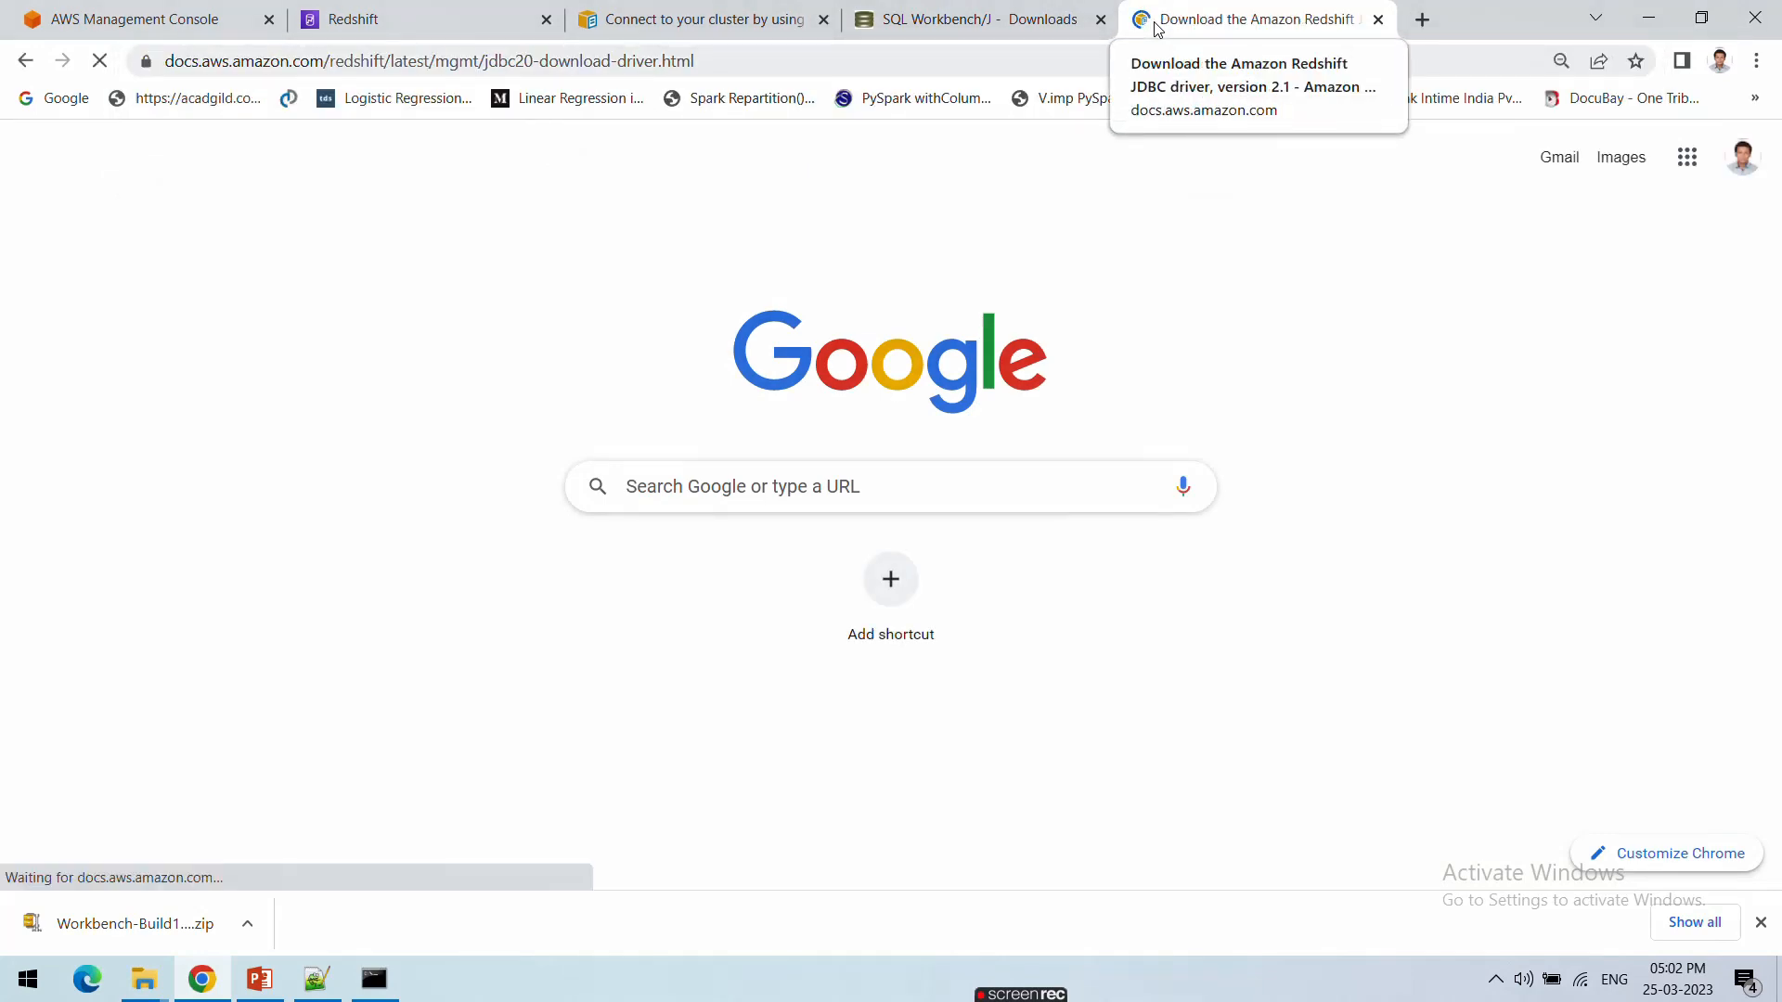
Step: Download the JDBC 4.2–compatible Redshift driver version 2.1 without the AWS SDK
{"action": "scroll", "coordinate": [636, 477], "scroll_direction": "down", "scroll_amount": 3}
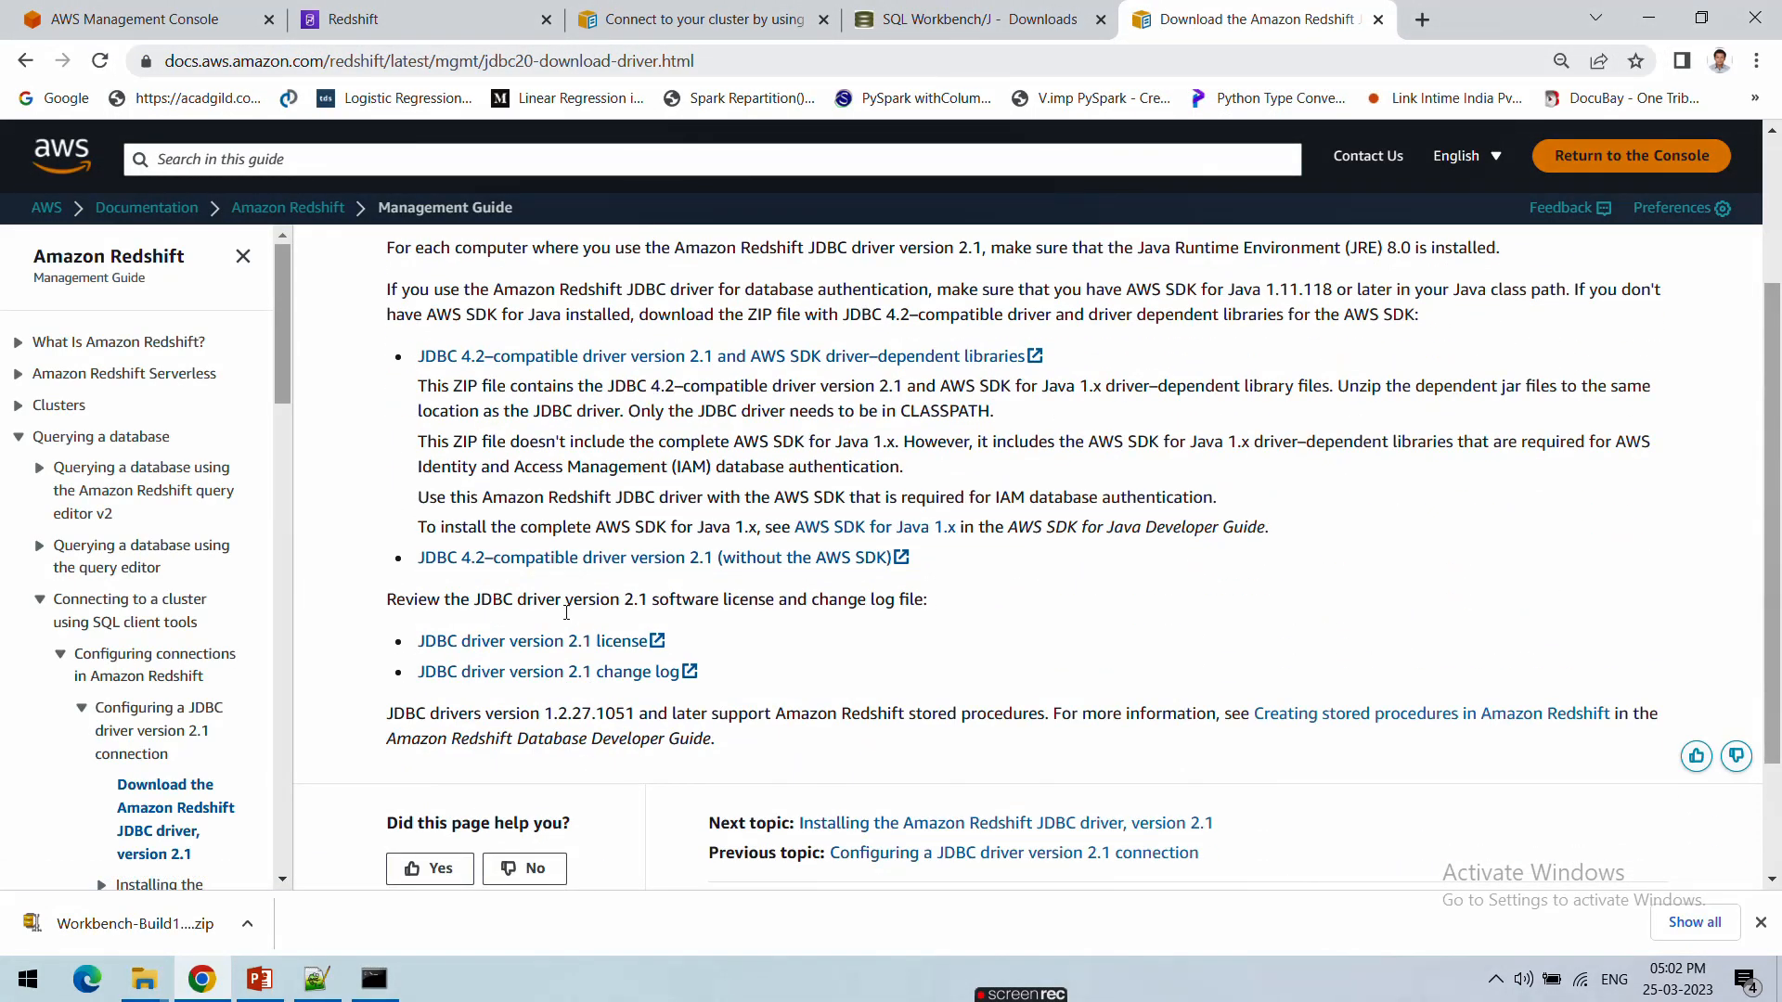
{"action": "scroll", "coordinate": [525, 547], "scroll_direction": "up", "scroll_amount": 1}
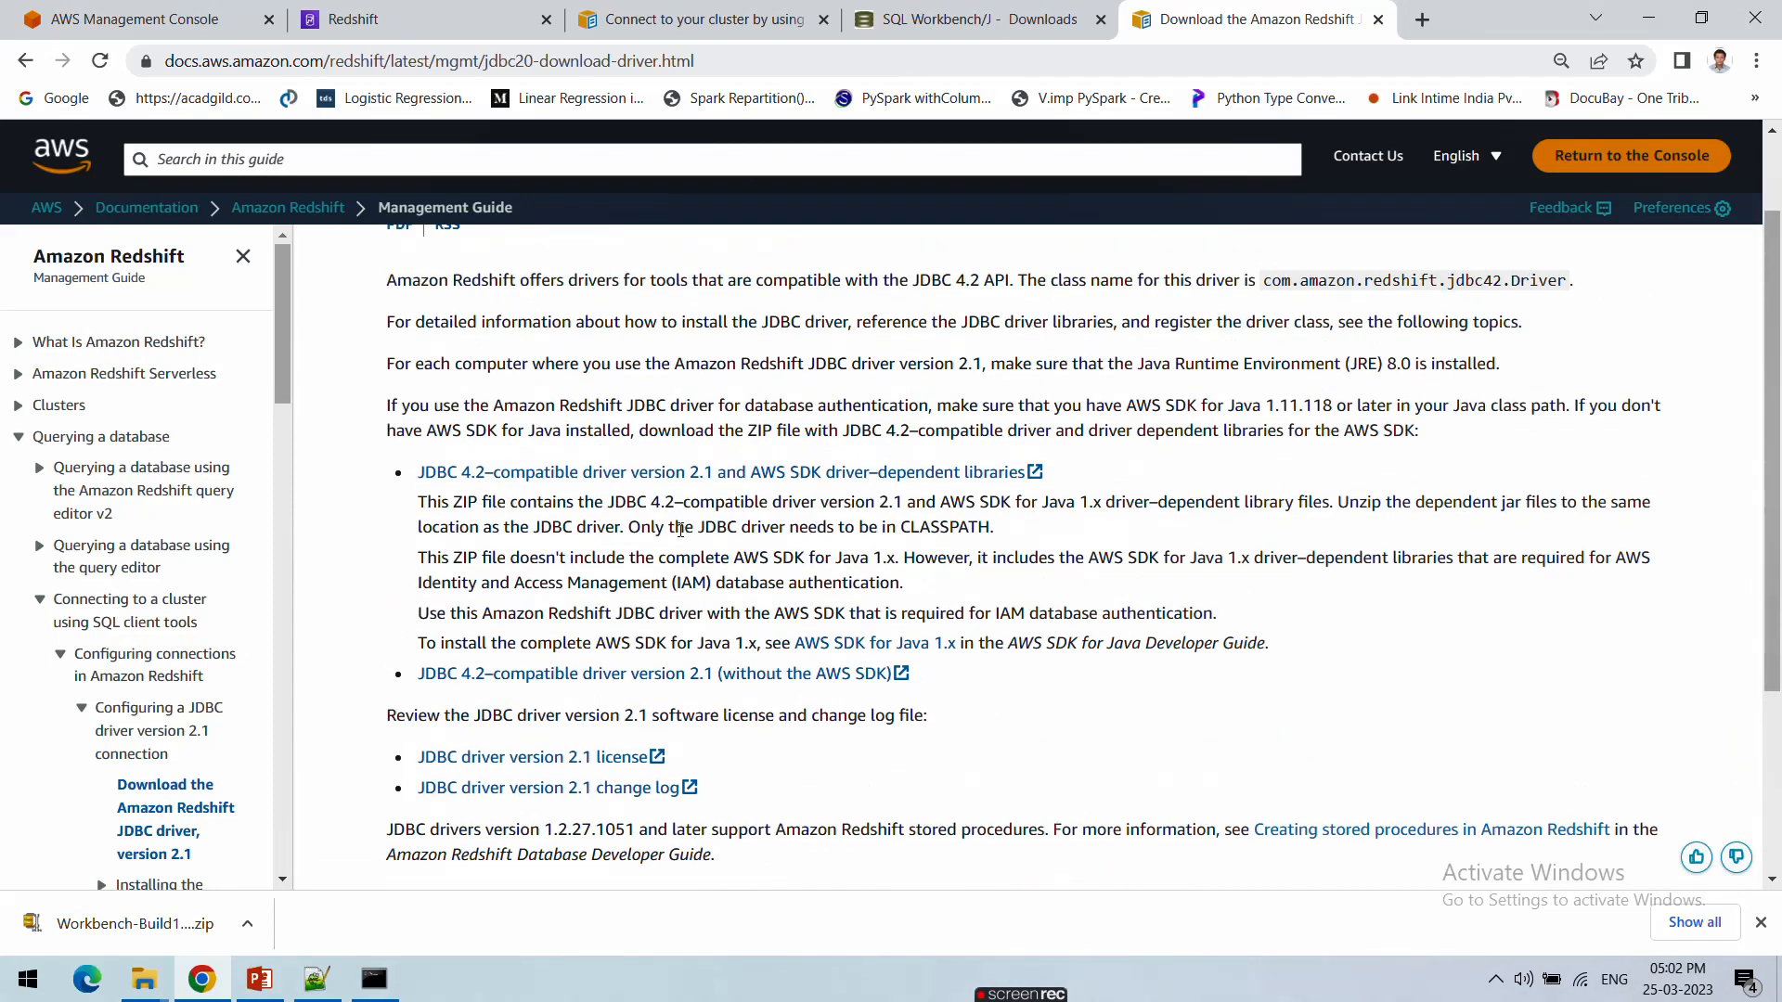
{"action": "scroll", "coordinate": [680, 530], "scroll_direction": "up", "scroll_amount": 1}
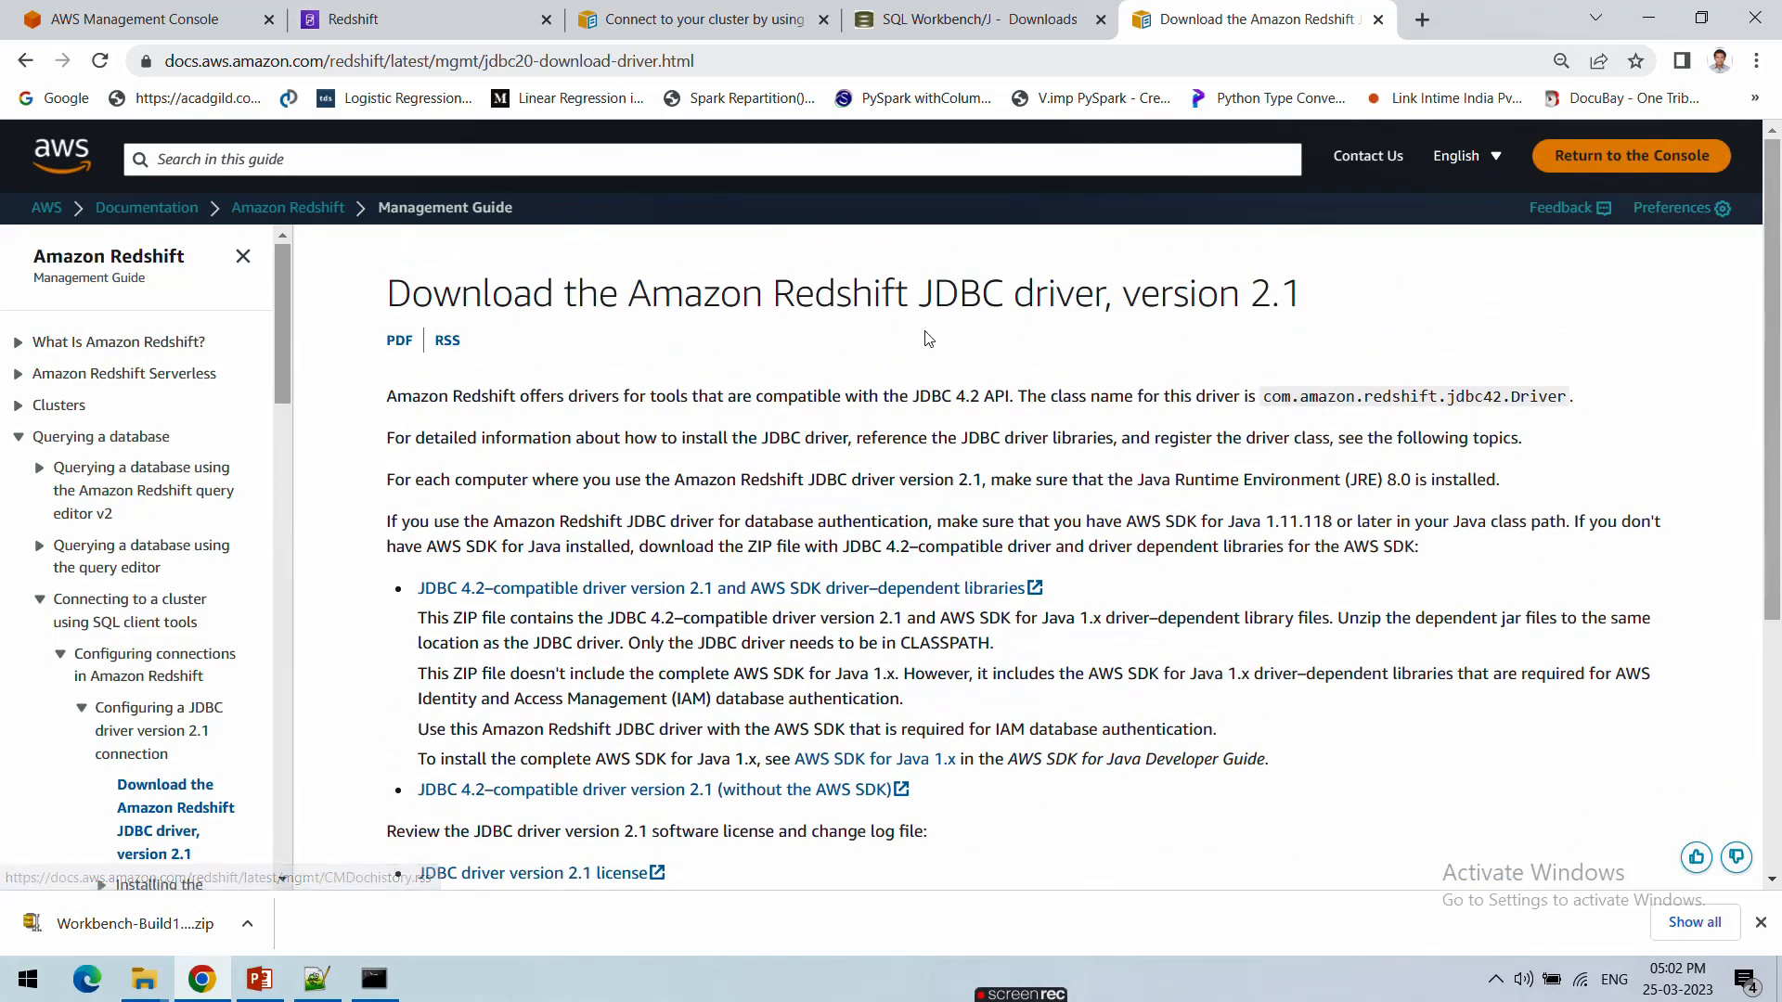
{"action": "scroll", "coordinate": [759, 482], "scroll_direction": "down", "scroll_amount": 2}
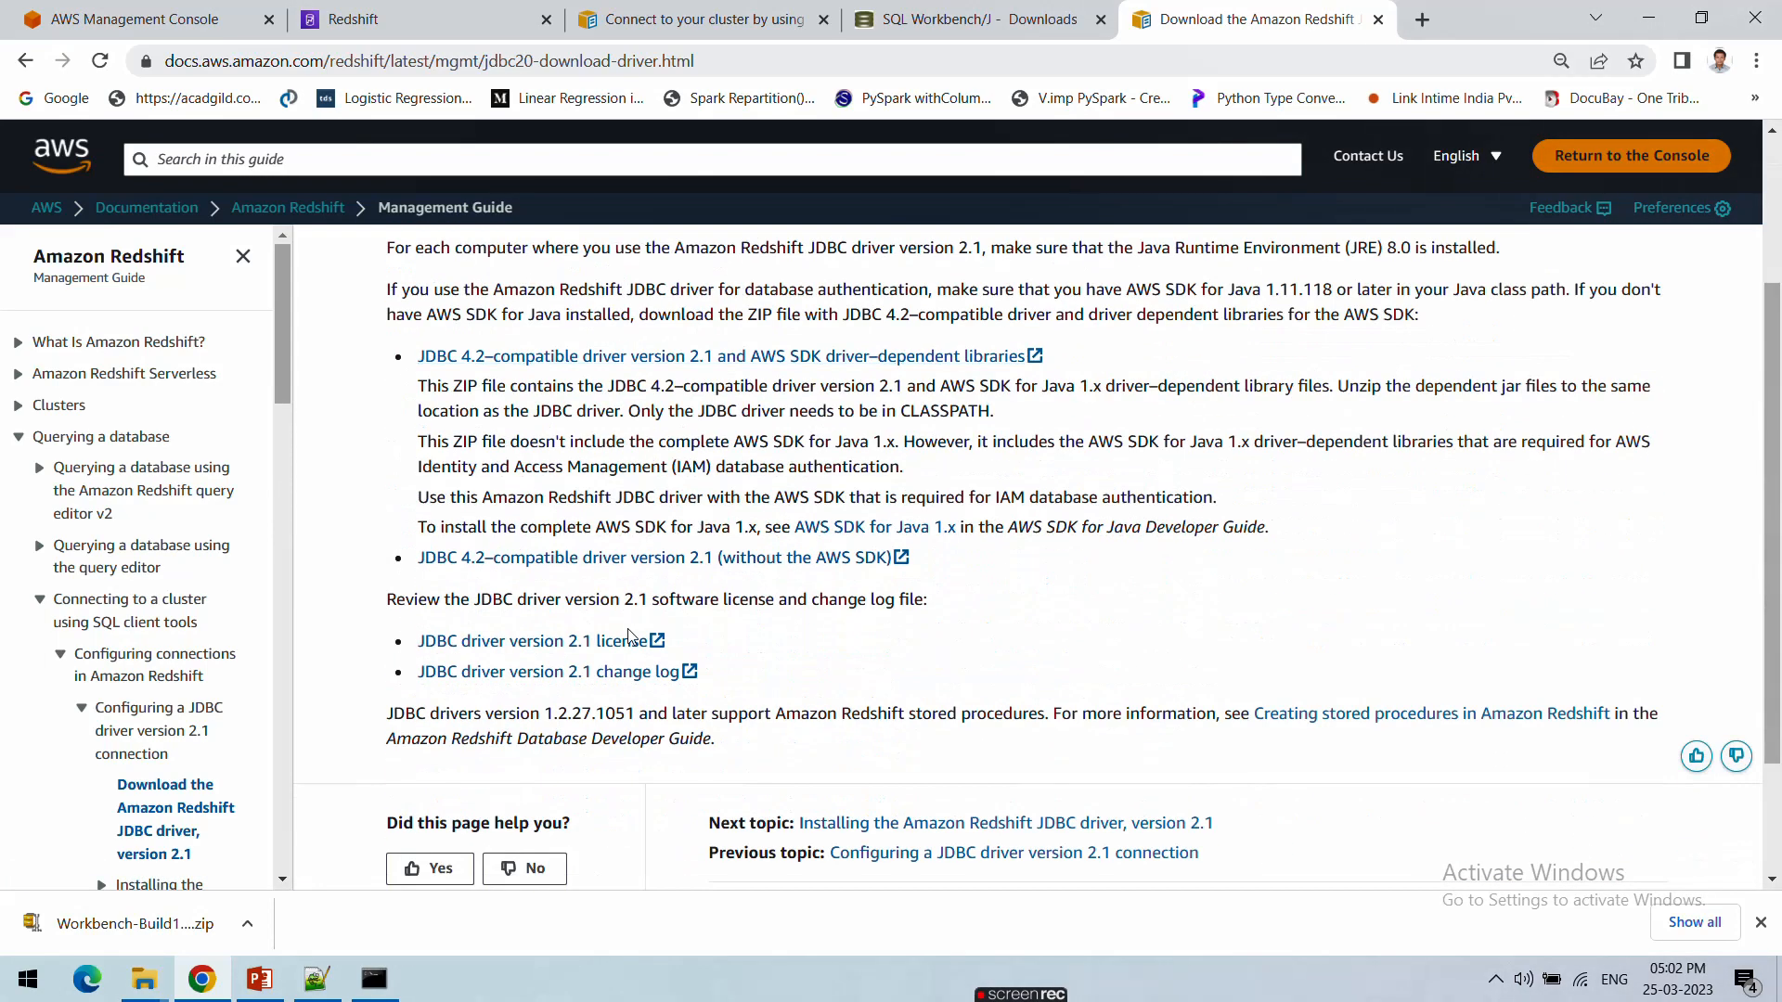
{"action": "left_click", "coordinate": [608, 563]}
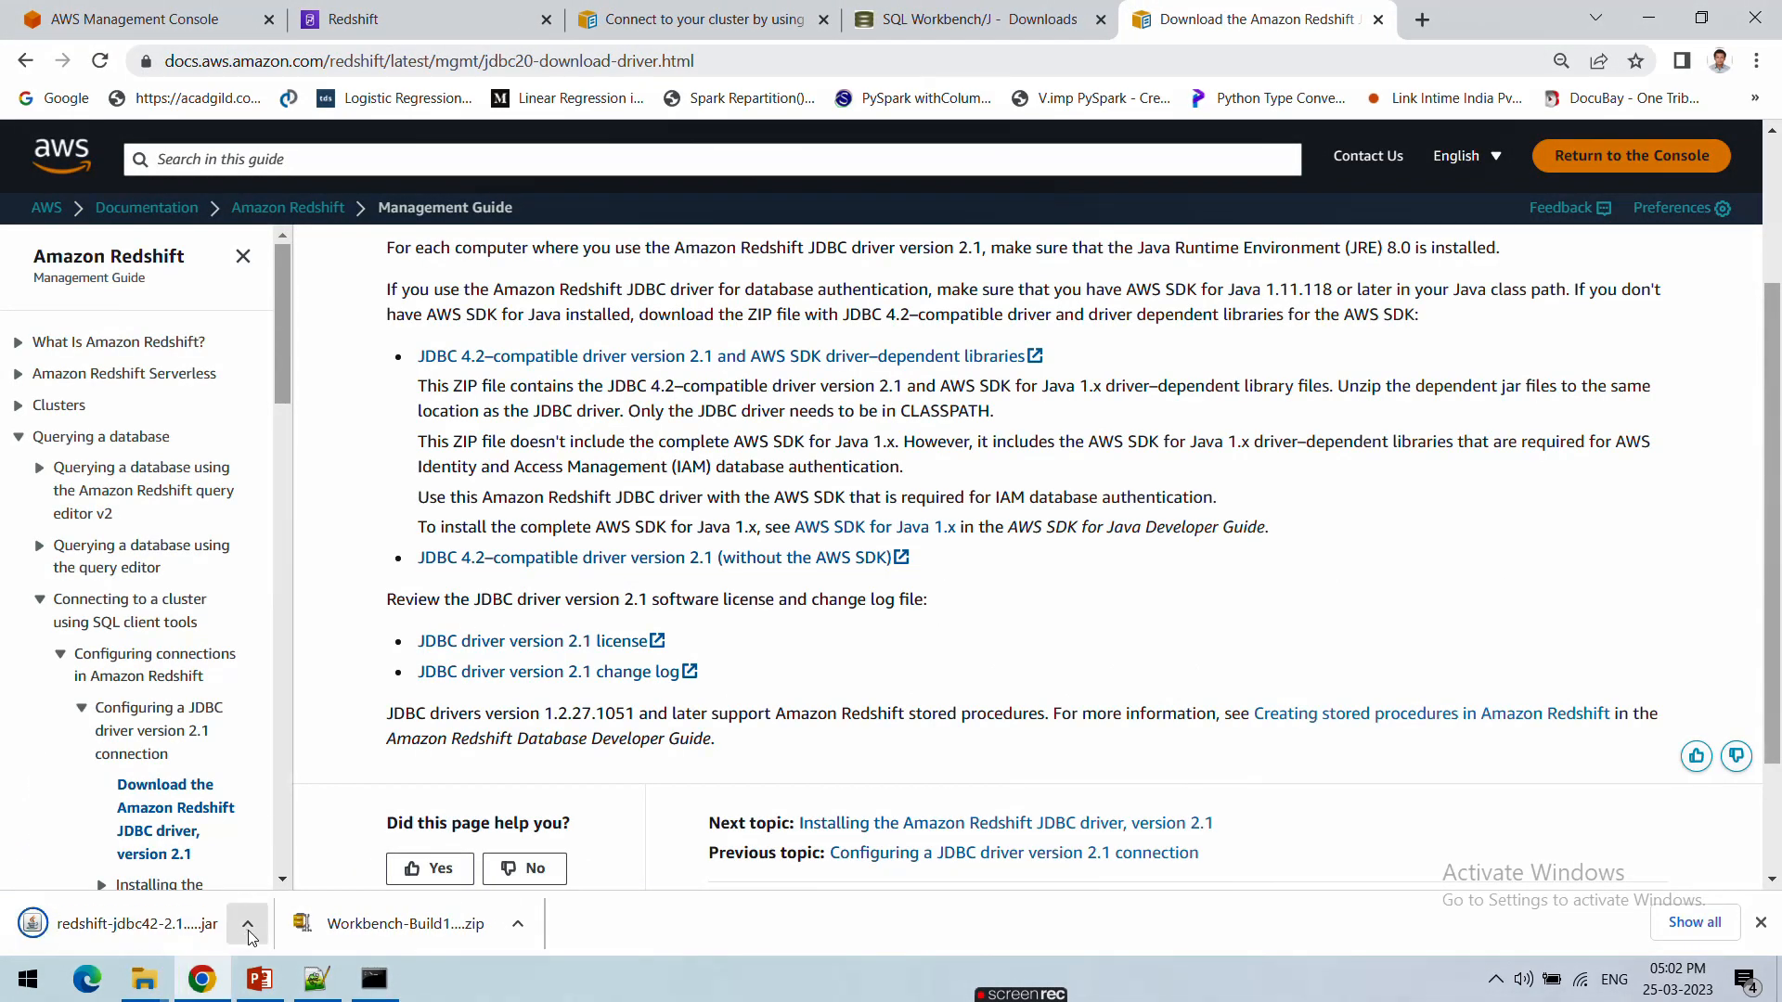
{"action": "left_click", "coordinate": [248, 929]}
{"action": "left_click", "coordinate": [271, 851]}
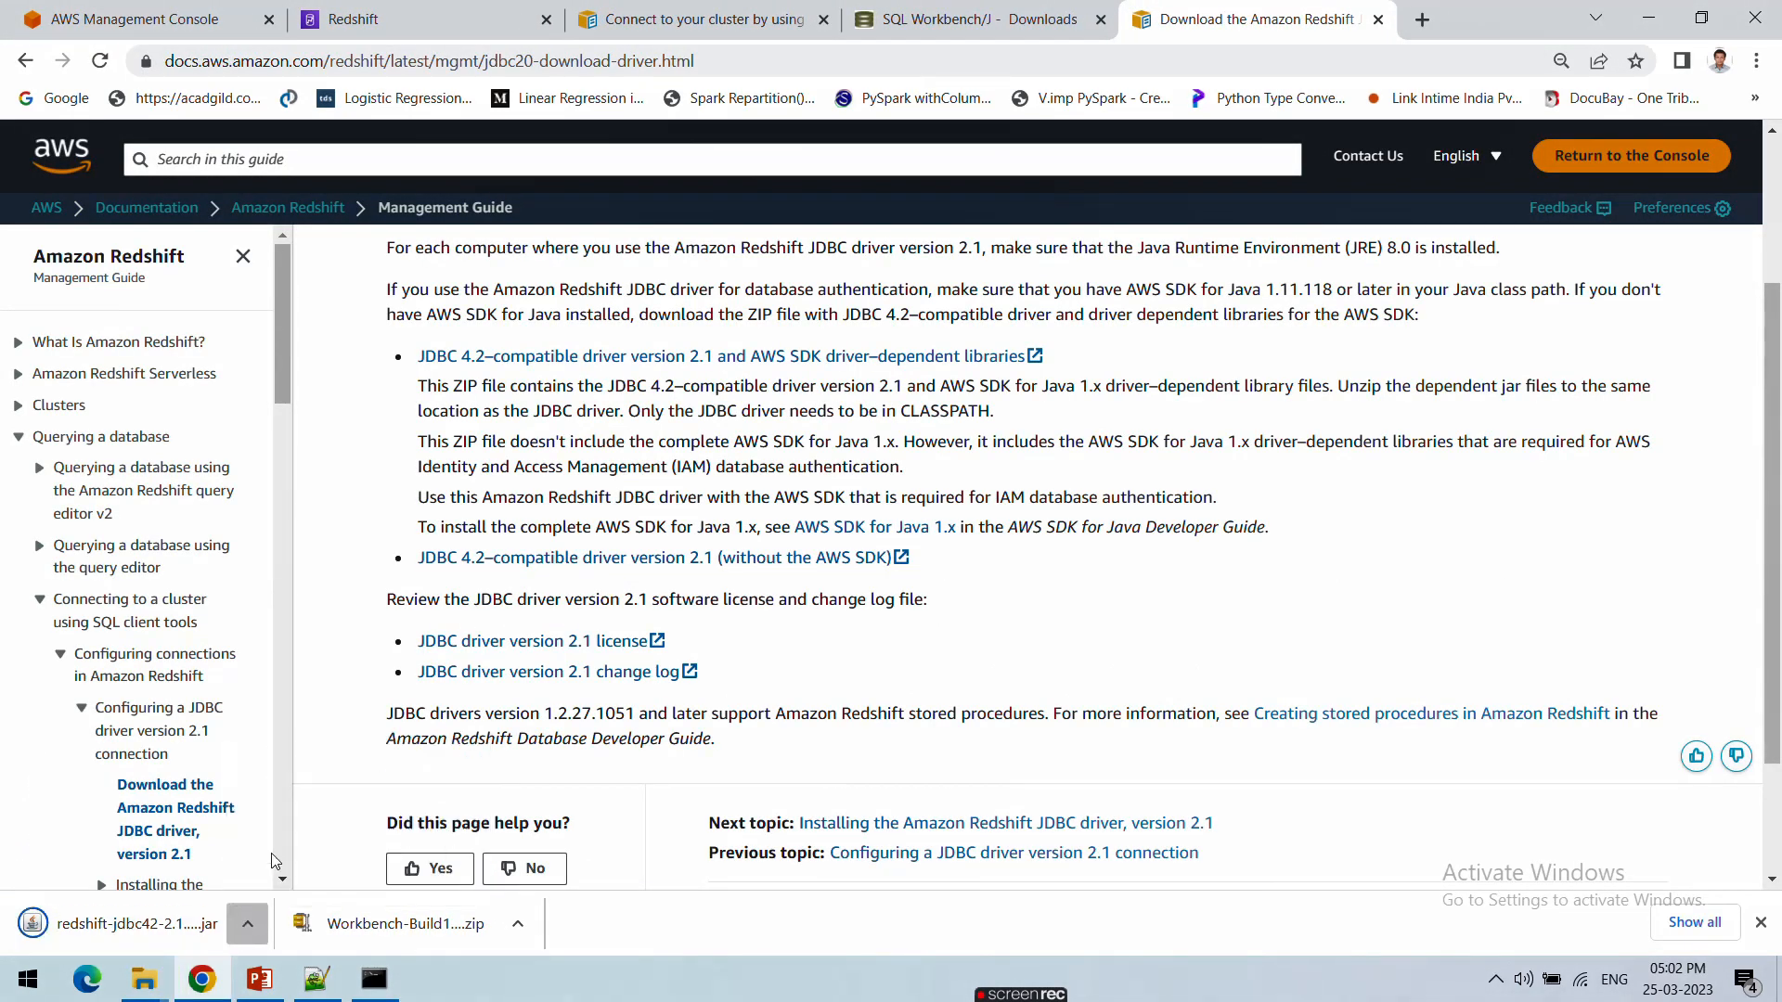
{"action": "left_click", "coordinate": [144, 979]}
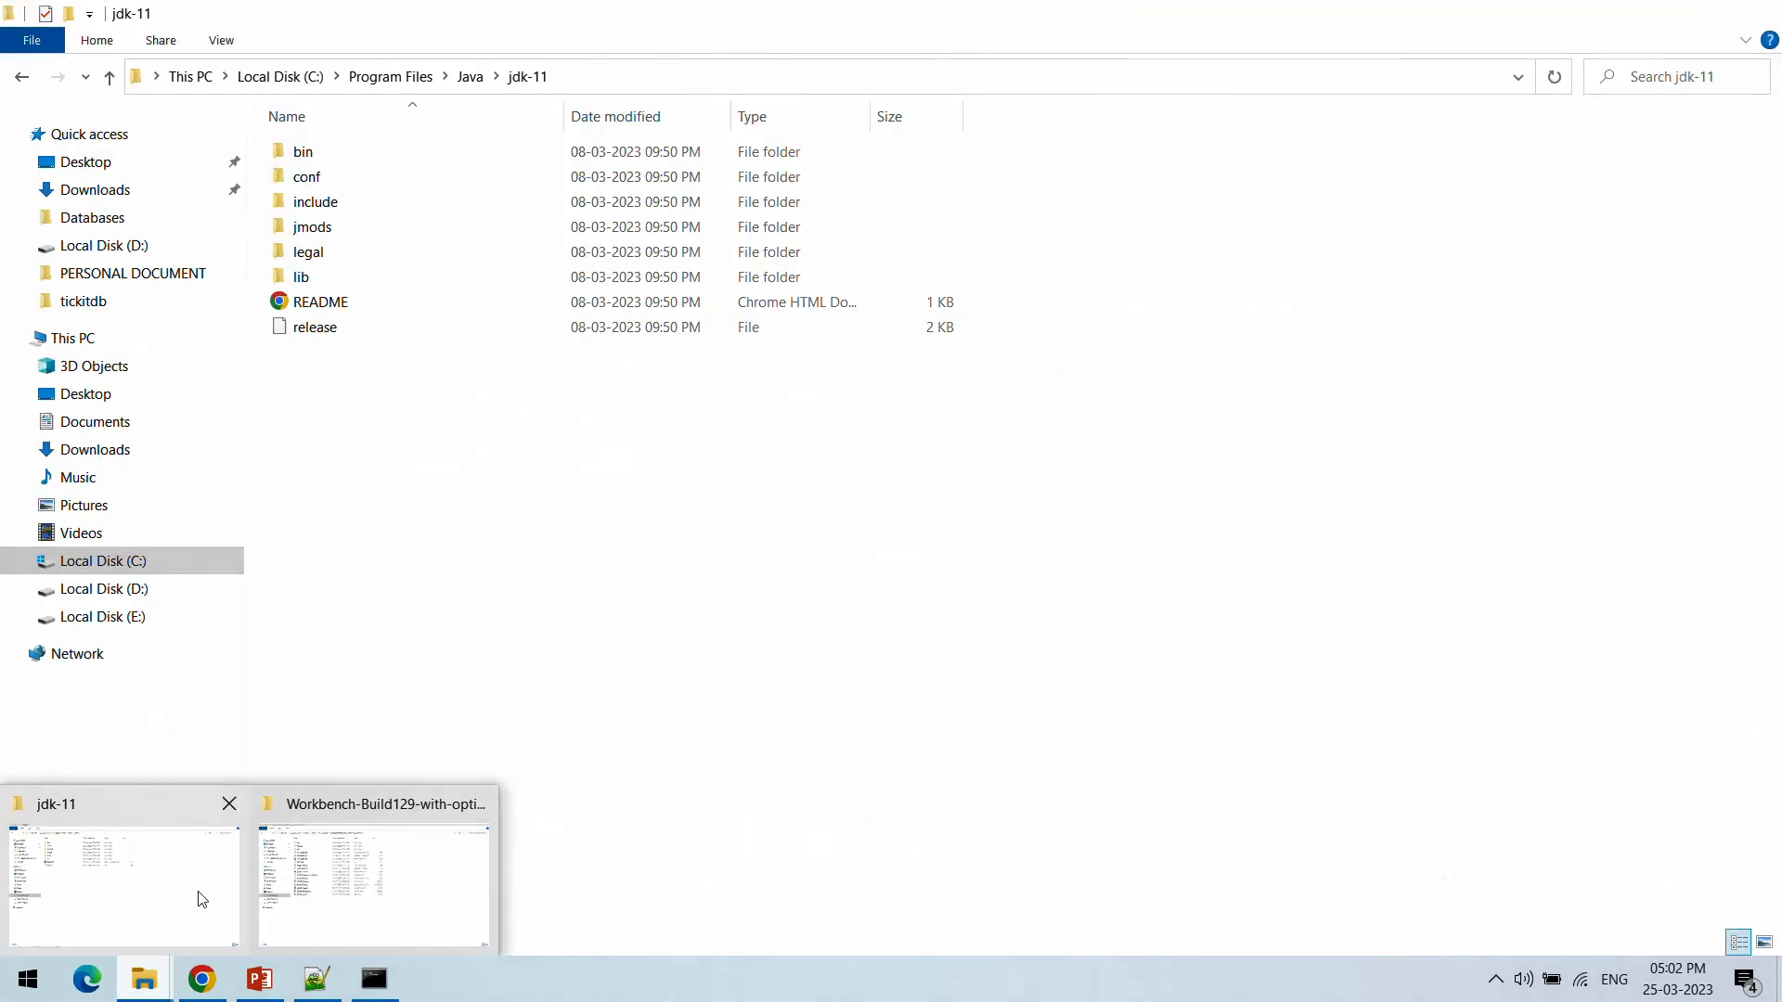
Step: Find the downloaded driver jar in Downloads and run sqlworkbench.jar from Workbench-Build129-with-optional-libs
{"action": "left_click", "coordinate": [185, 900]}
{"action": "left_click", "coordinate": [125, 195]}
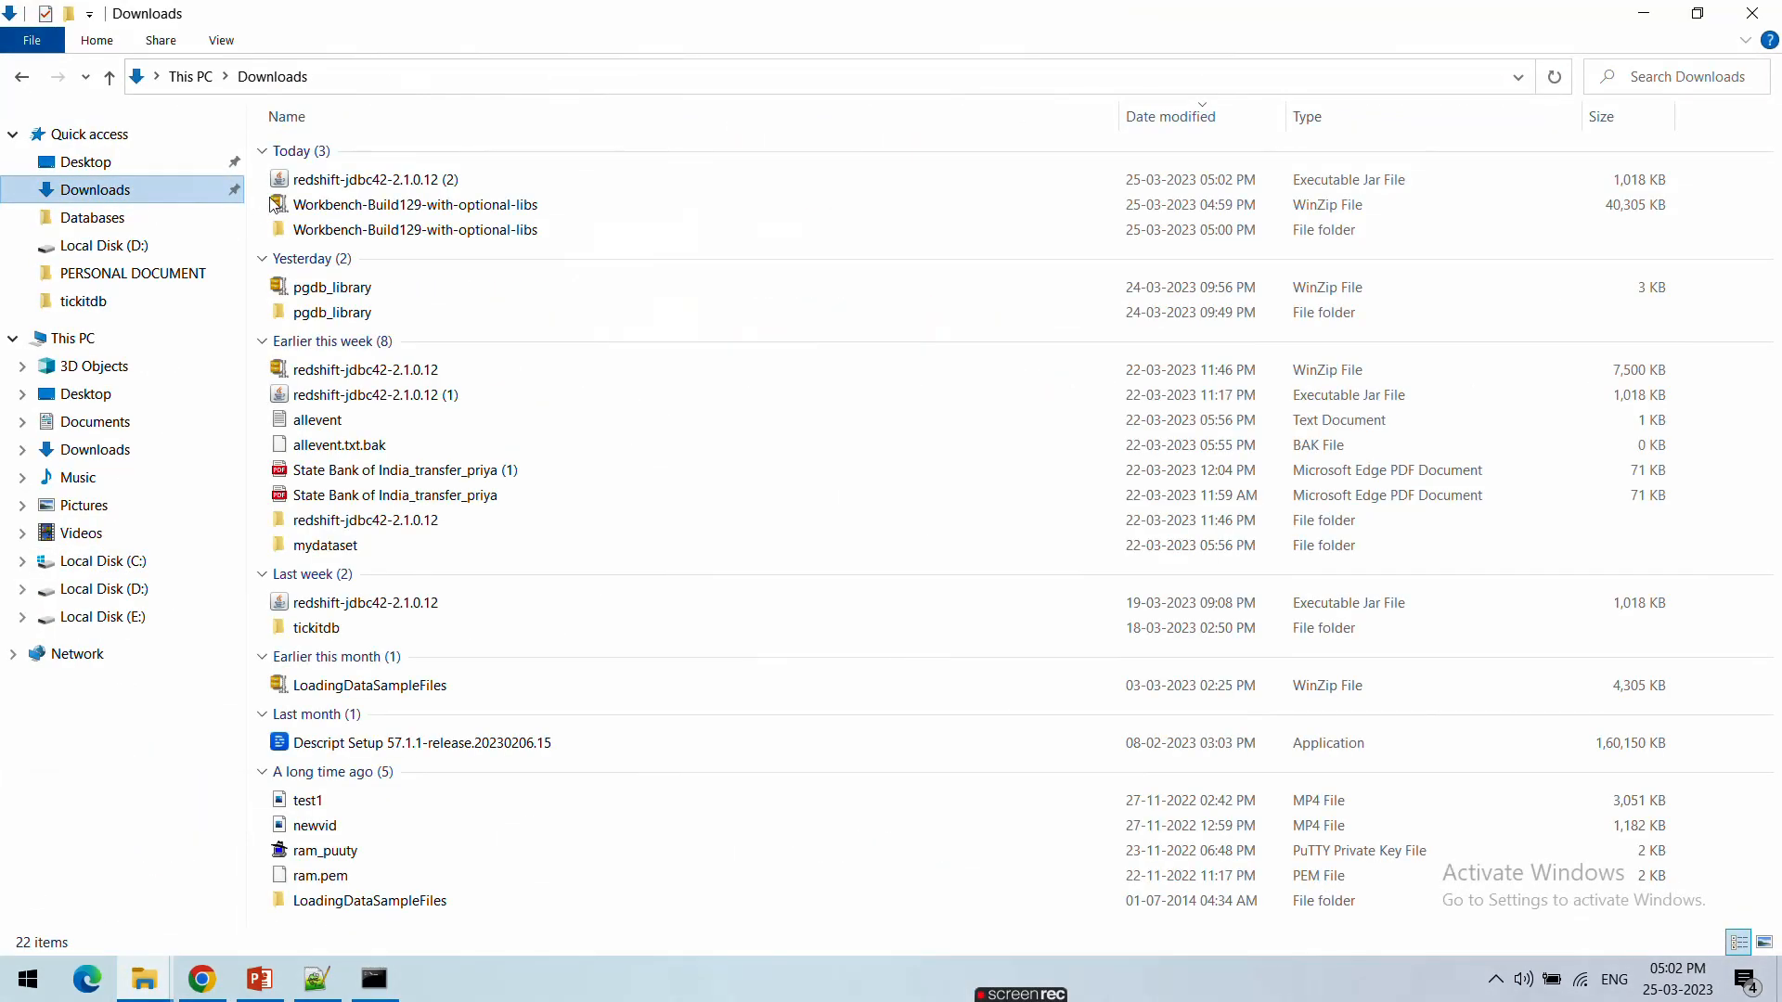
{"action": "left_click", "coordinate": [348, 186]}
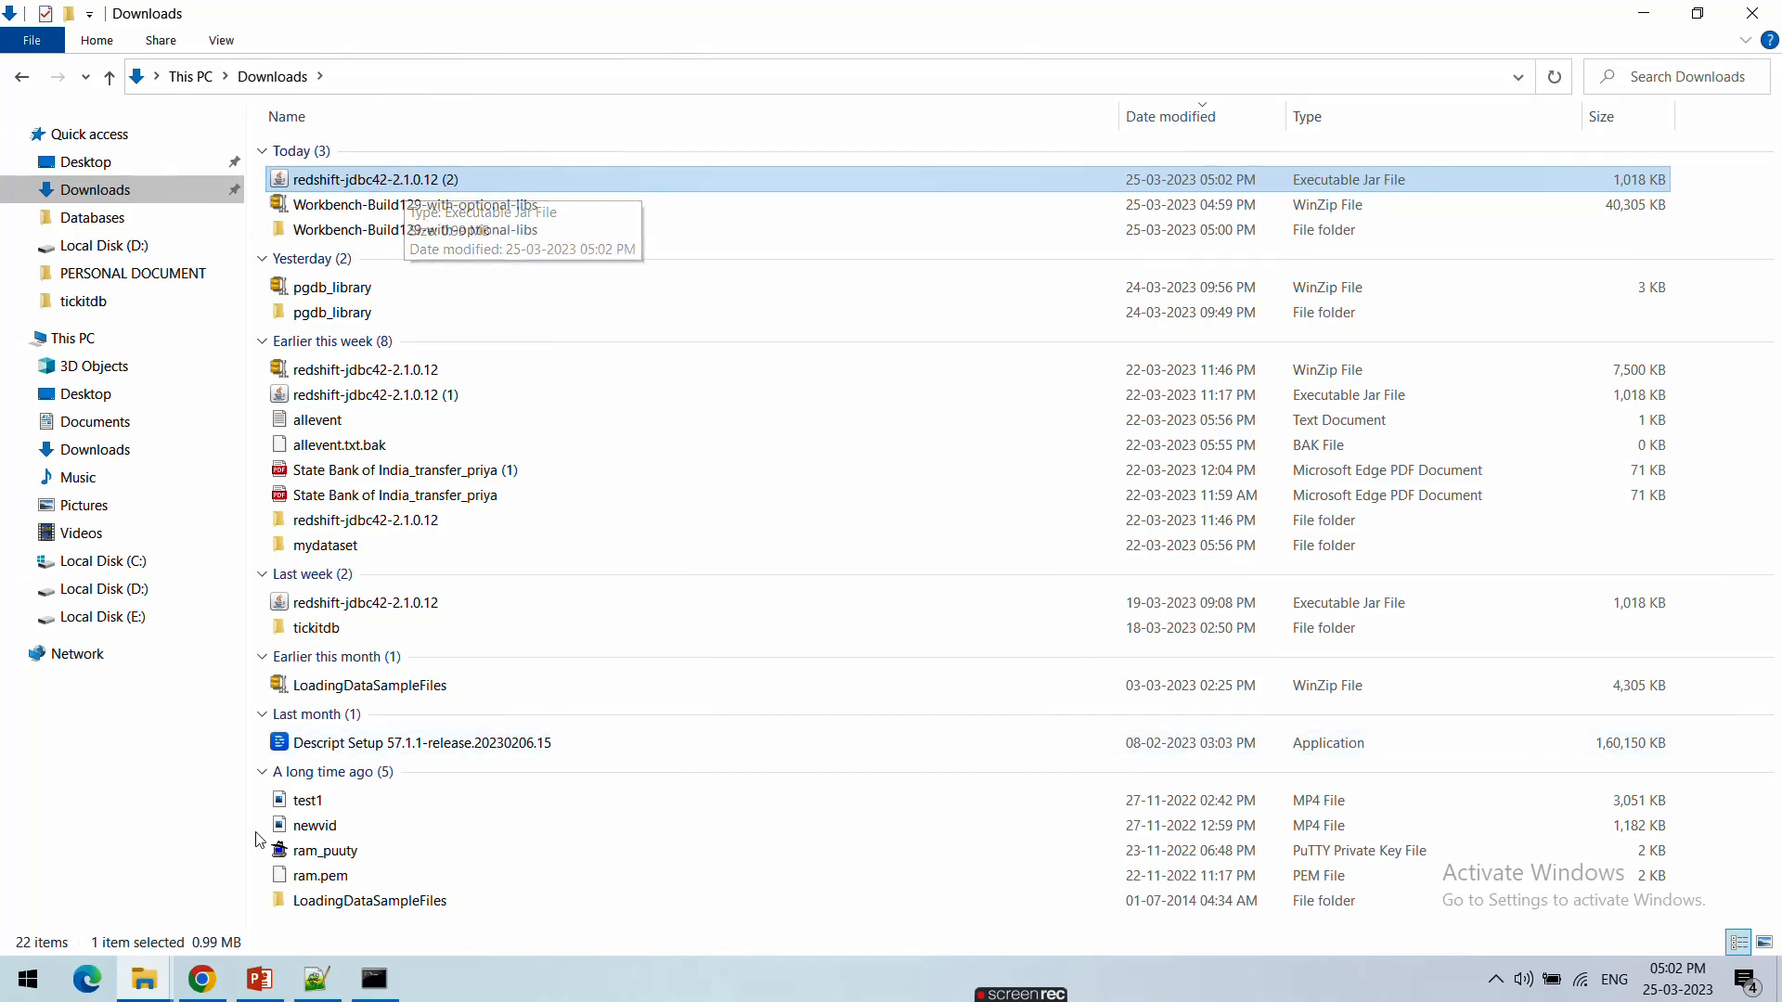
{"action": "double_click", "coordinate": [310, 230]}
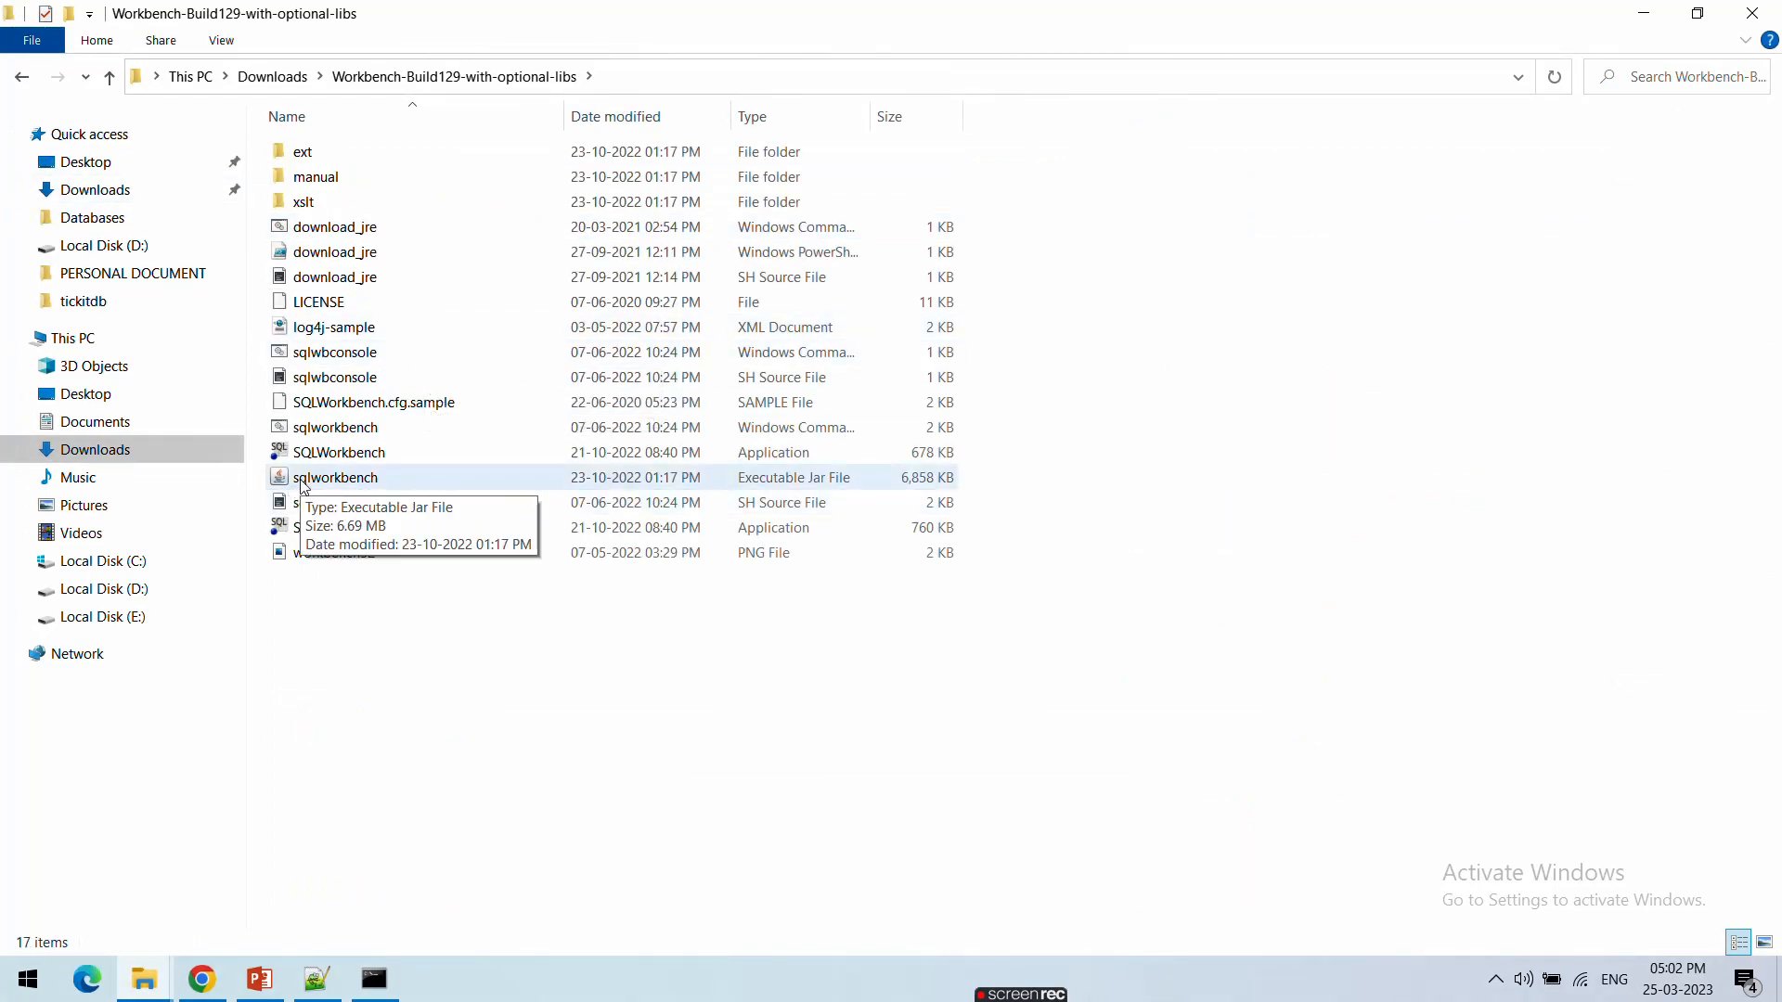
{"action": "left_click", "coordinate": [306, 483]}
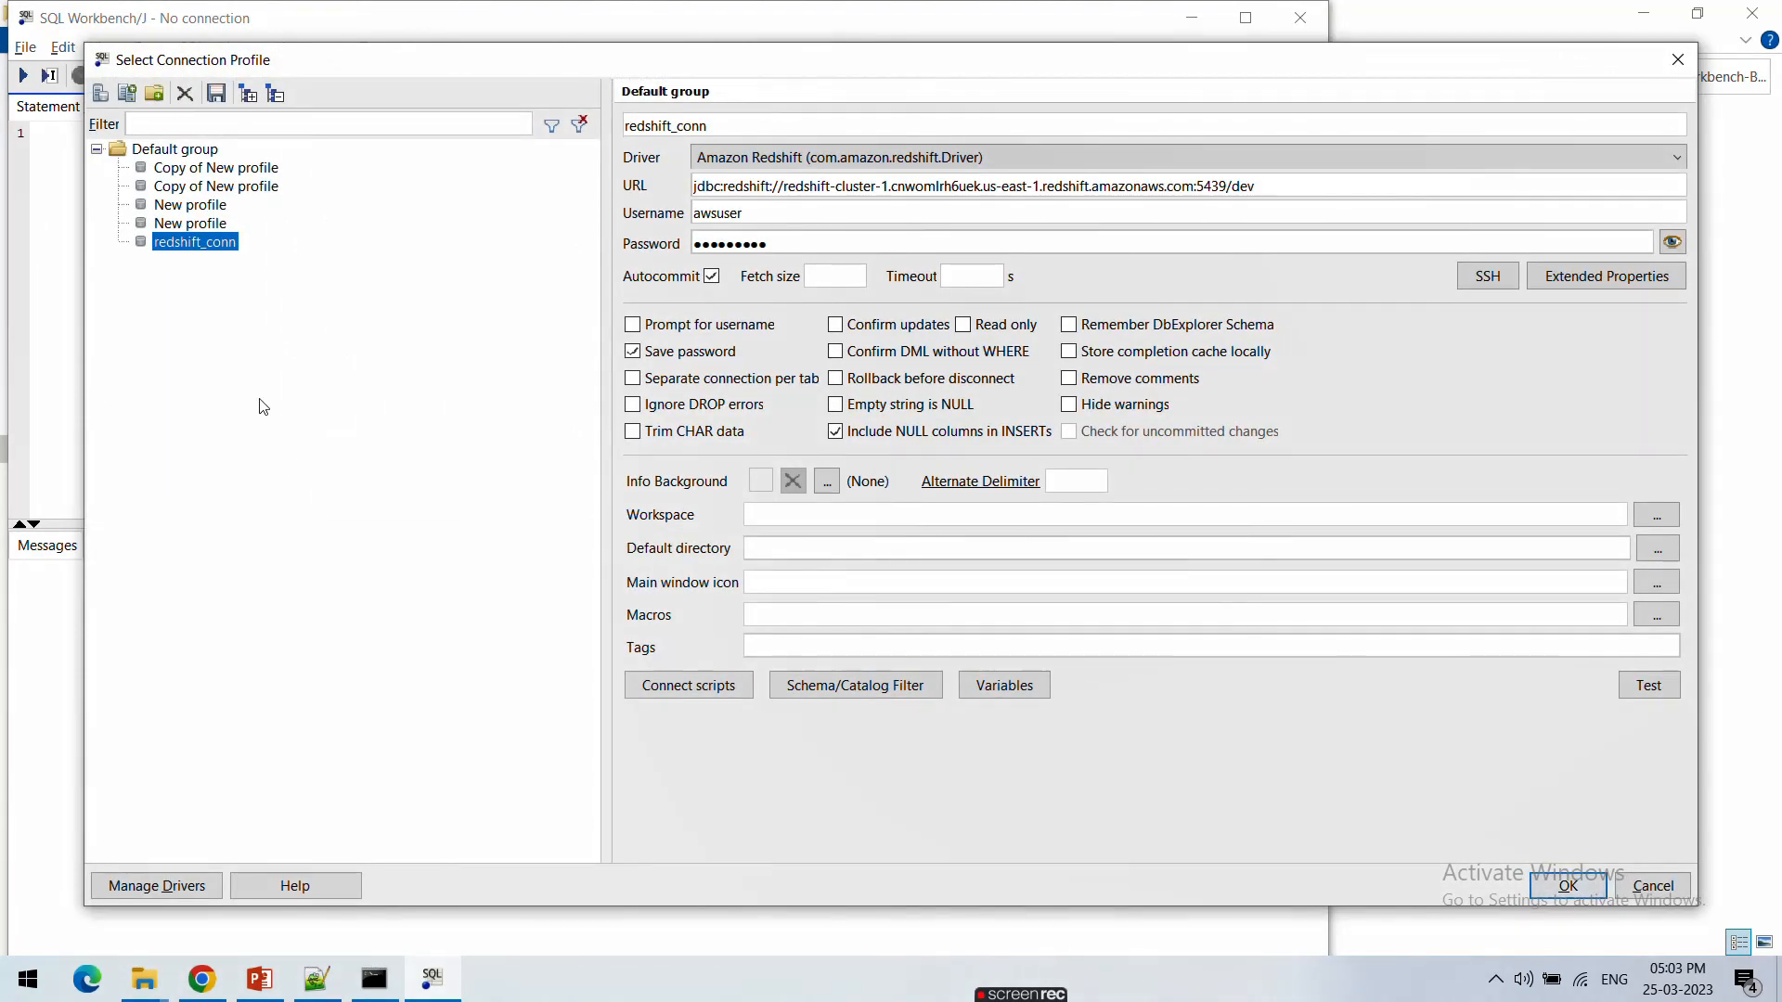
Step: Retype the redshift_conn username as awsuser and its password, then clear the URL field
{"action": "left_click", "coordinate": [1672, 241]}
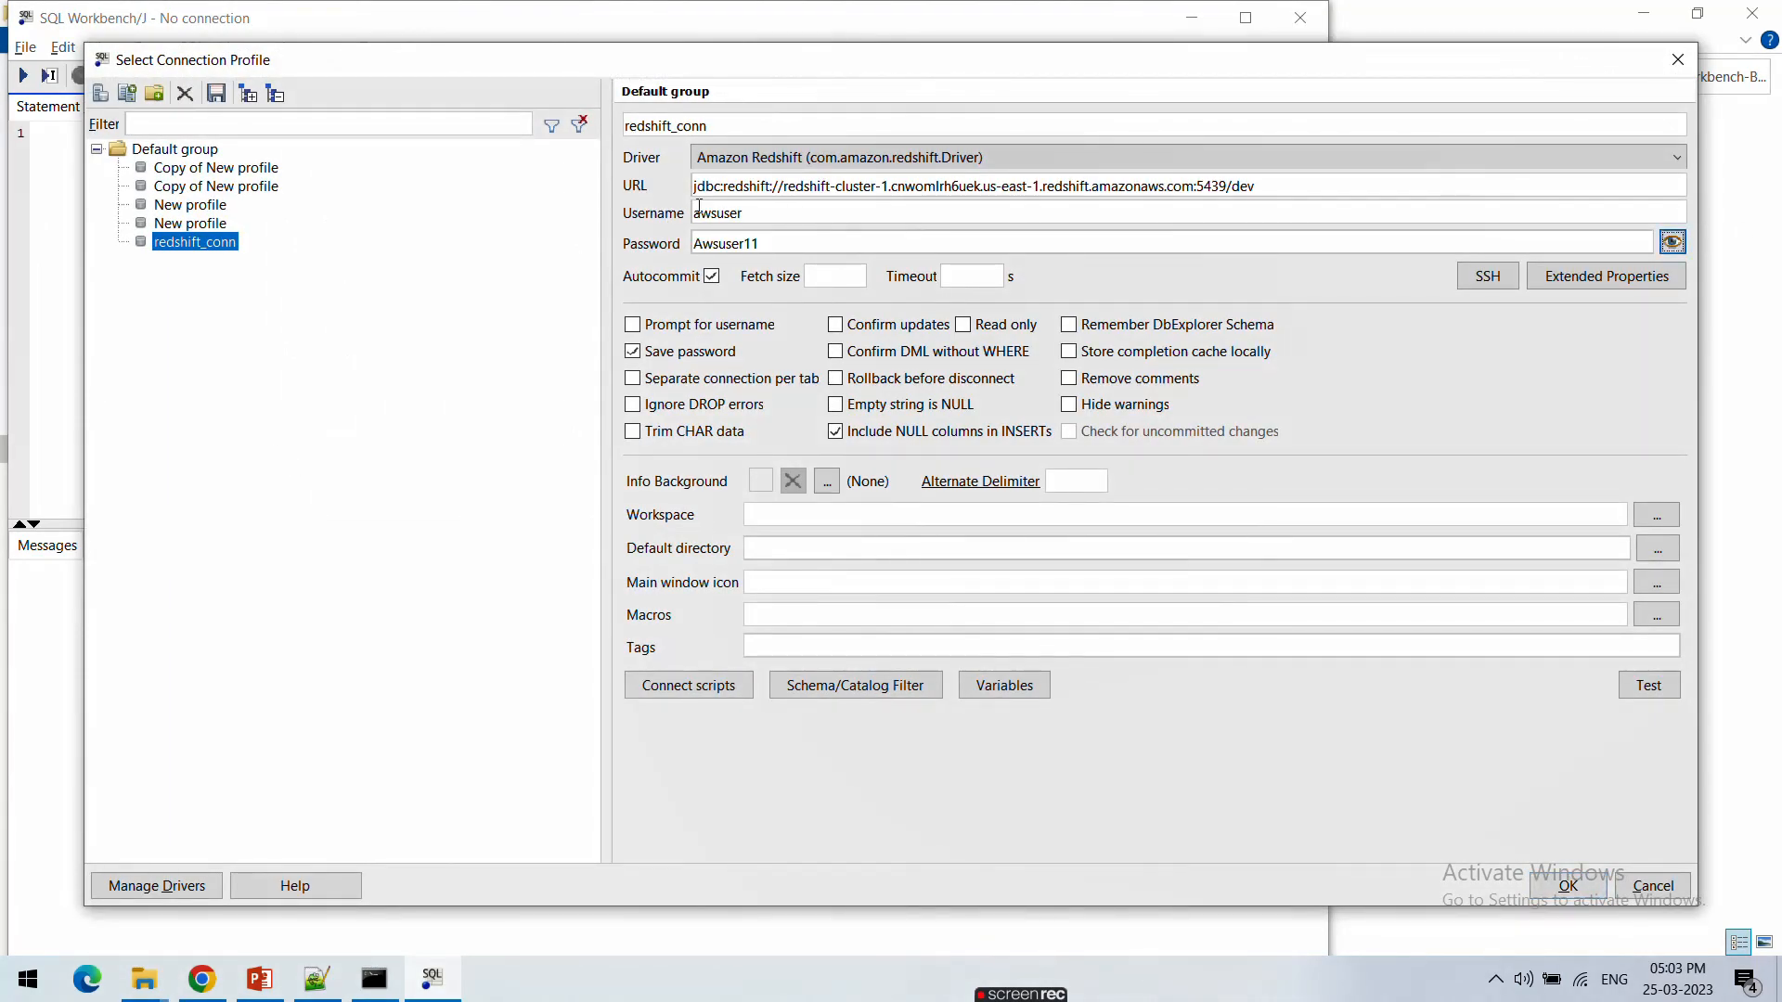
{"action": "double_click", "coordinate": [760, 212]}
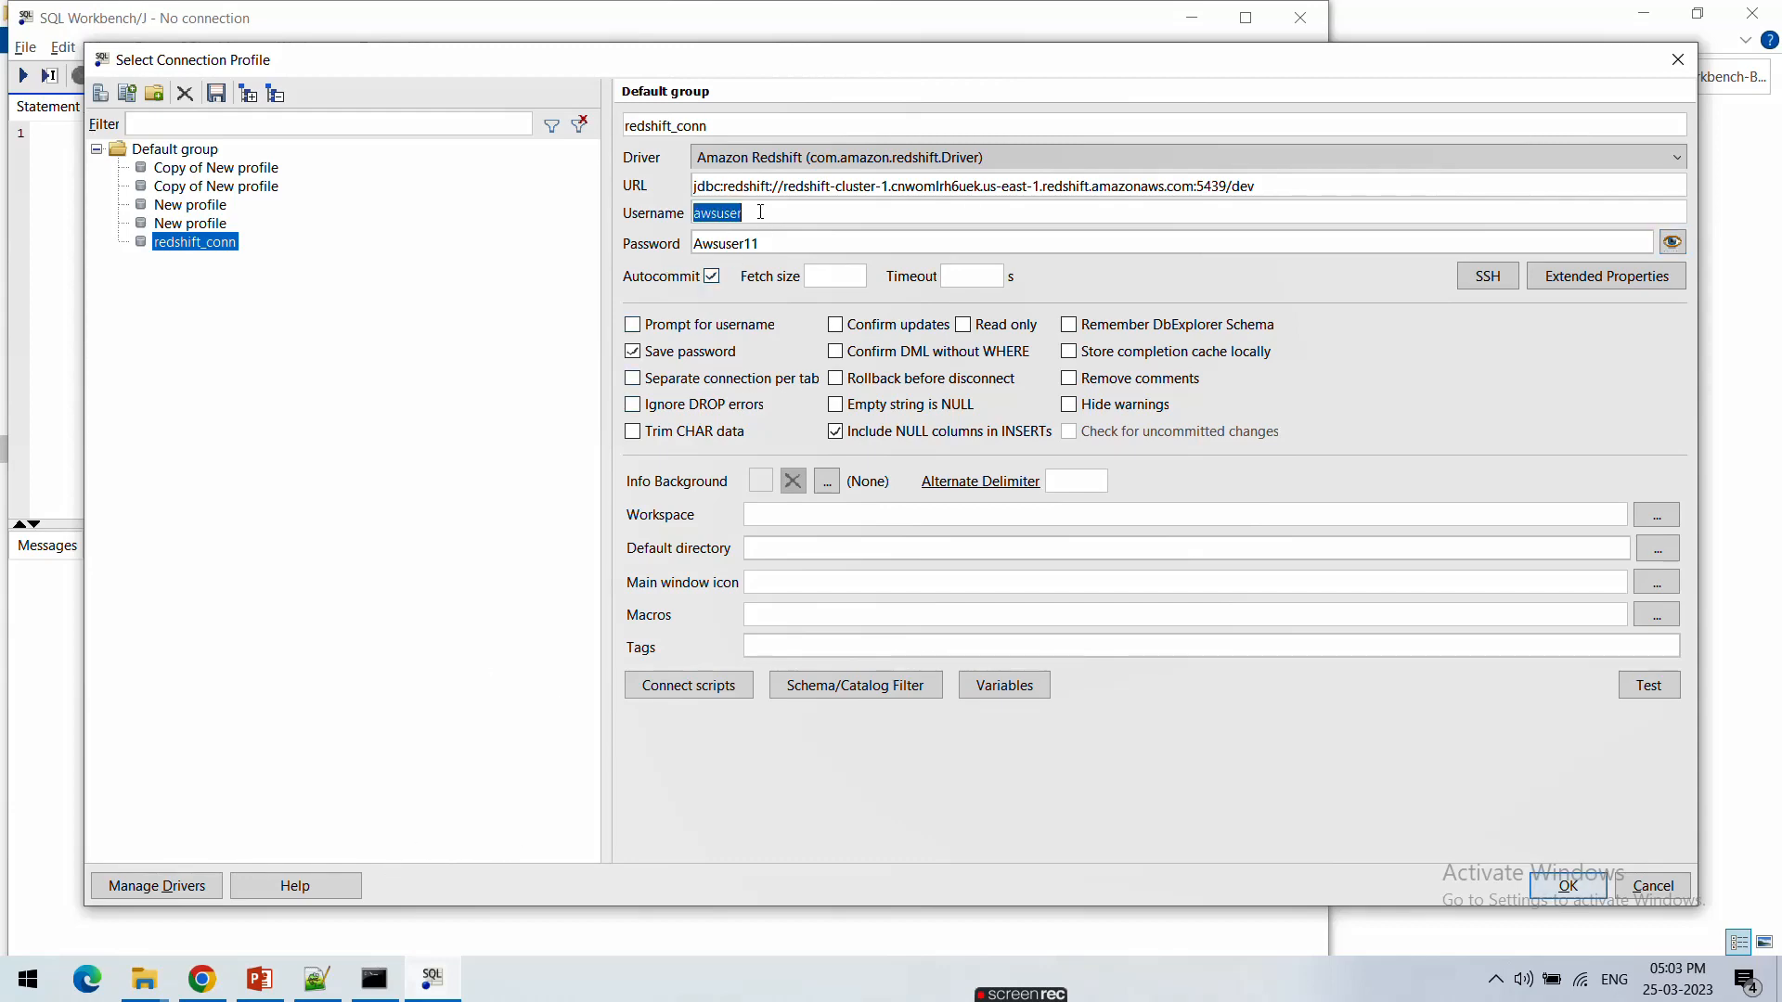
{"action": "type", "text": "awsuser"}
{"action": "double_click", "coordinate": [788, 238]}
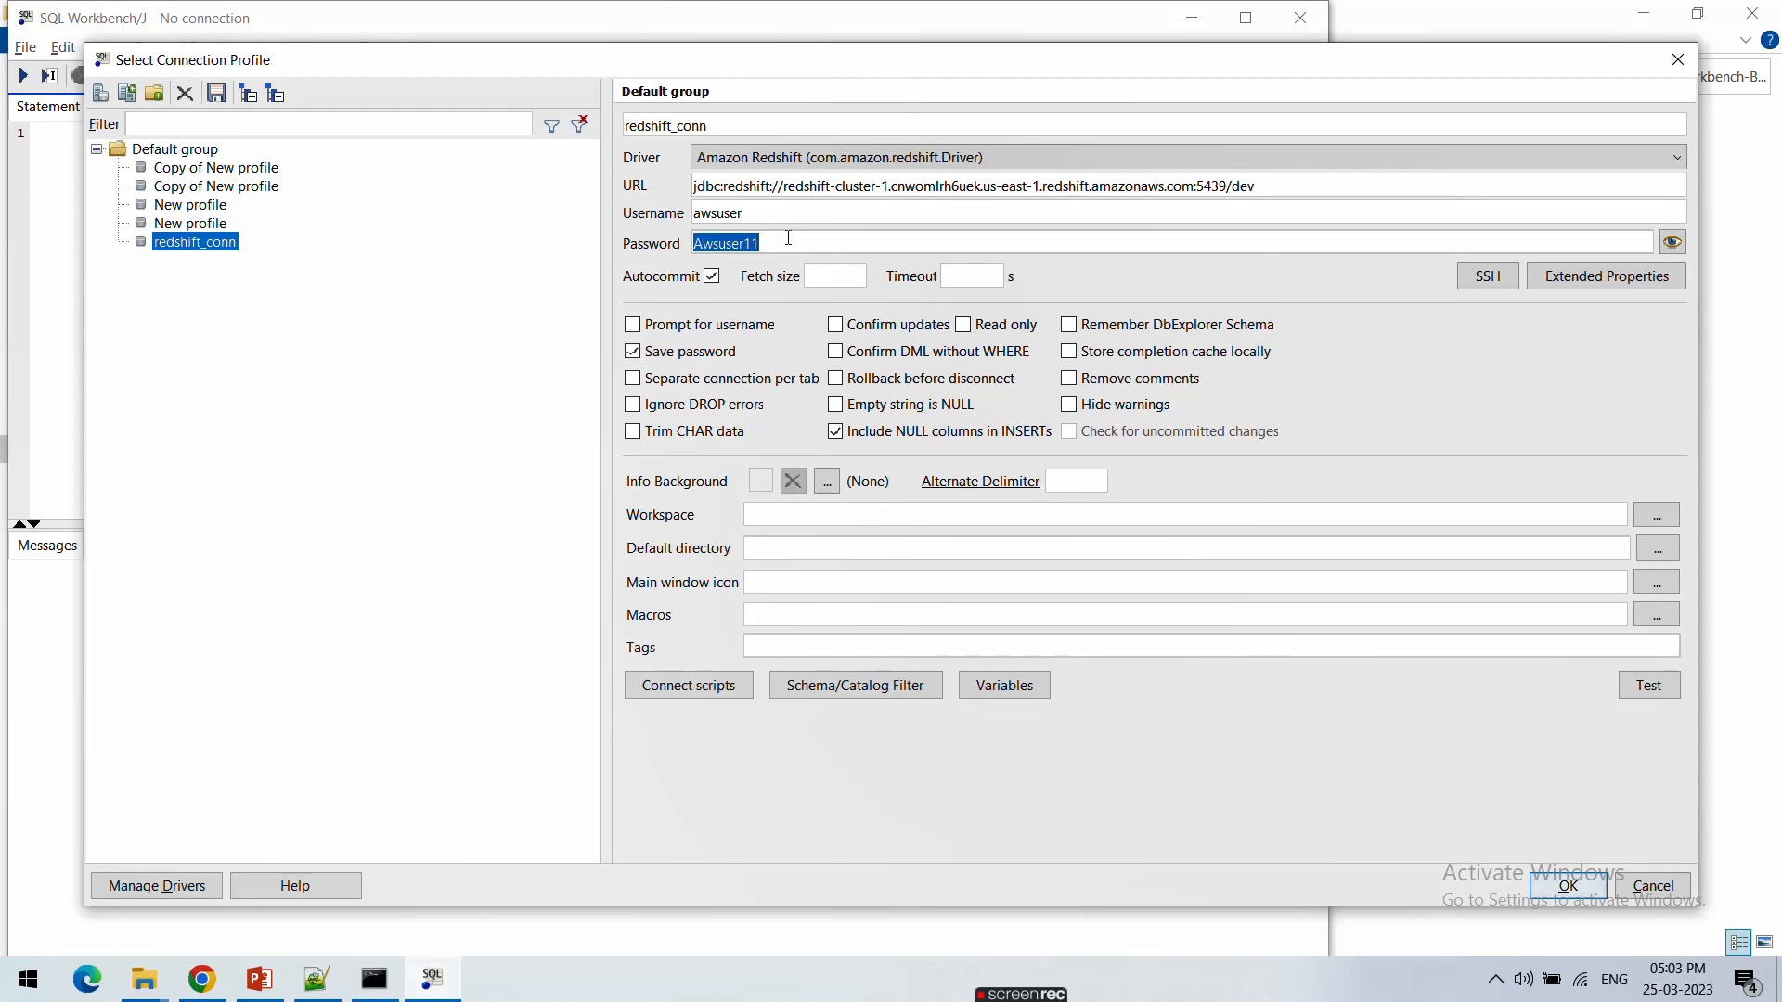
{"action": "triple_click", "coordinate": [1281, 189]}
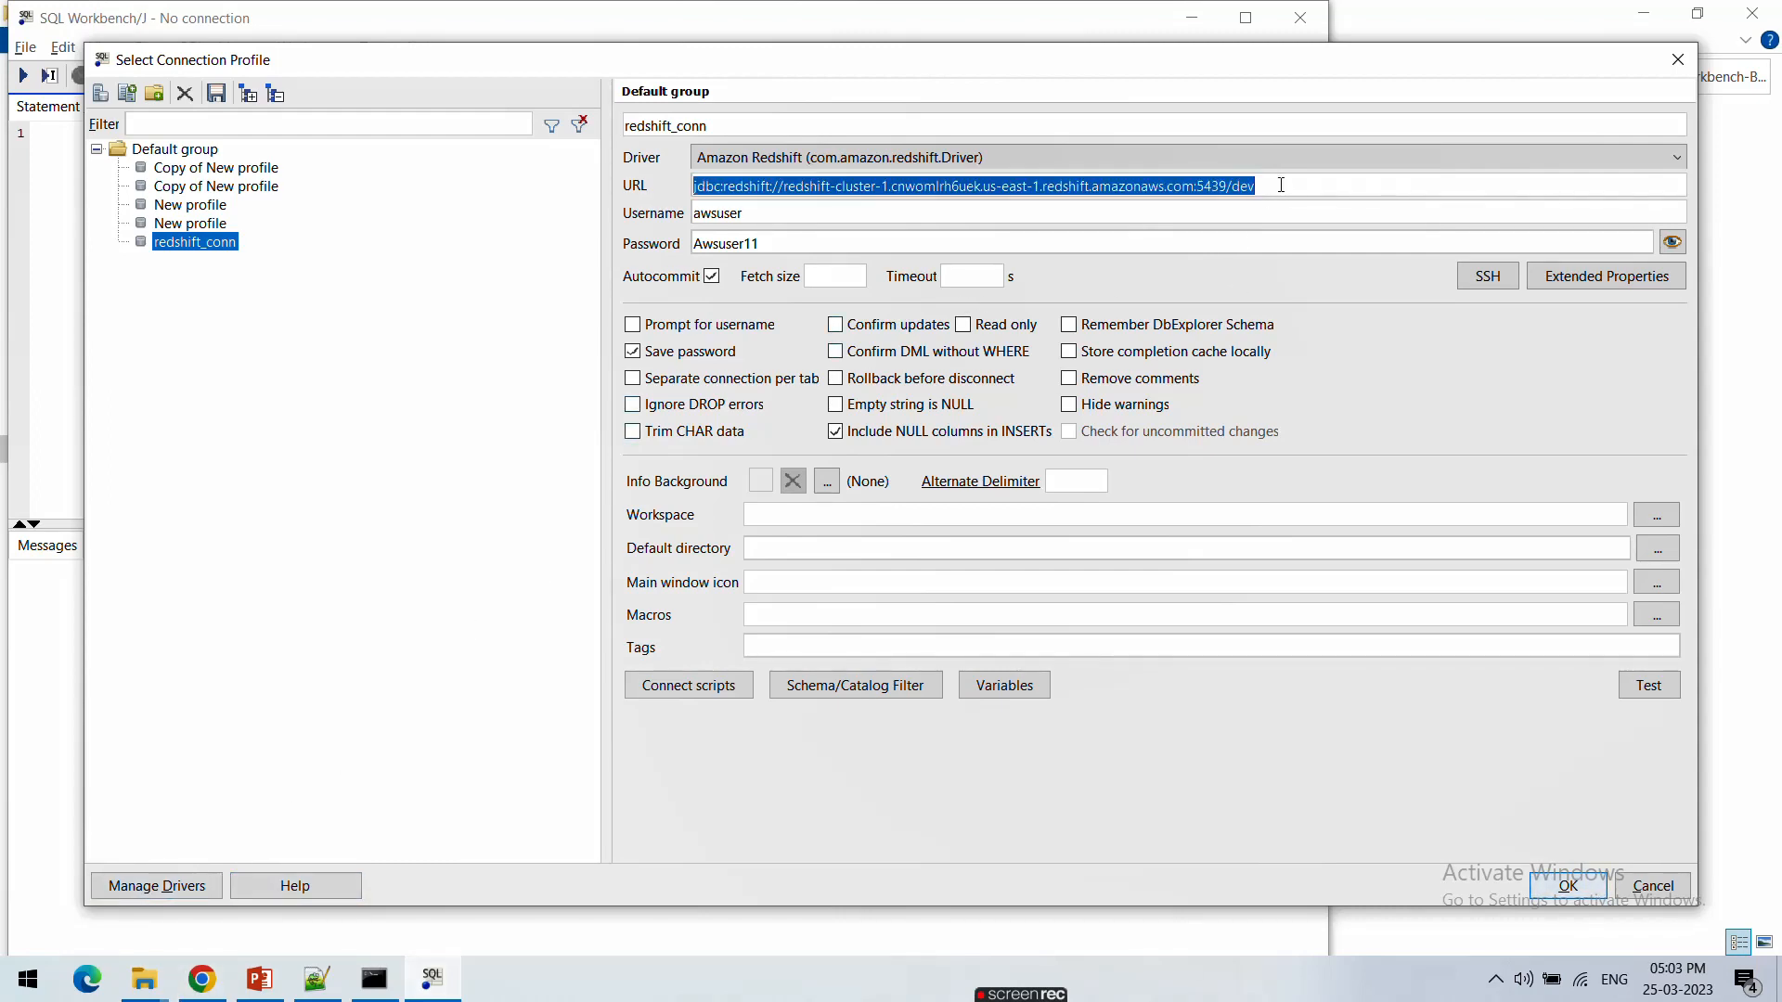
{"action": "key", "text": "BackSpace"}
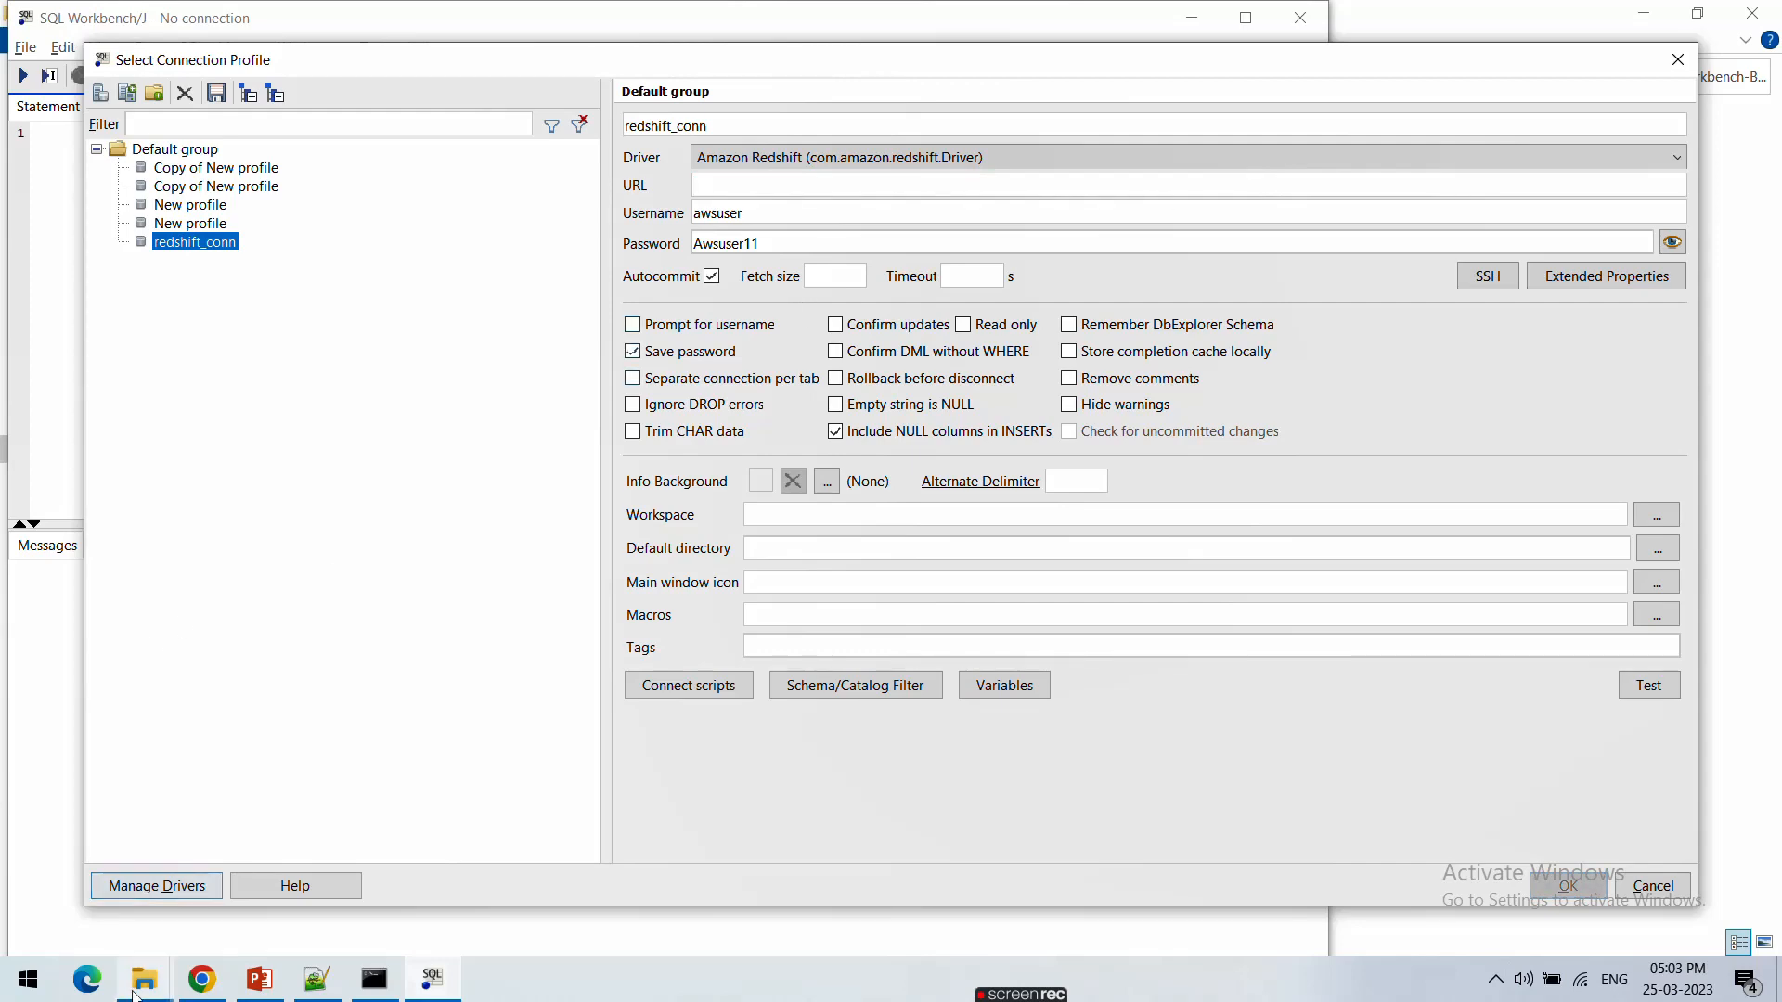
Step: Copy redshift-cluster-1's JDBC URL from its General information section in Chrome
{"action": "mouse_move", "coordinate": [148, 984]}
{"action": "left_click", "coordinate": [203, 979]}
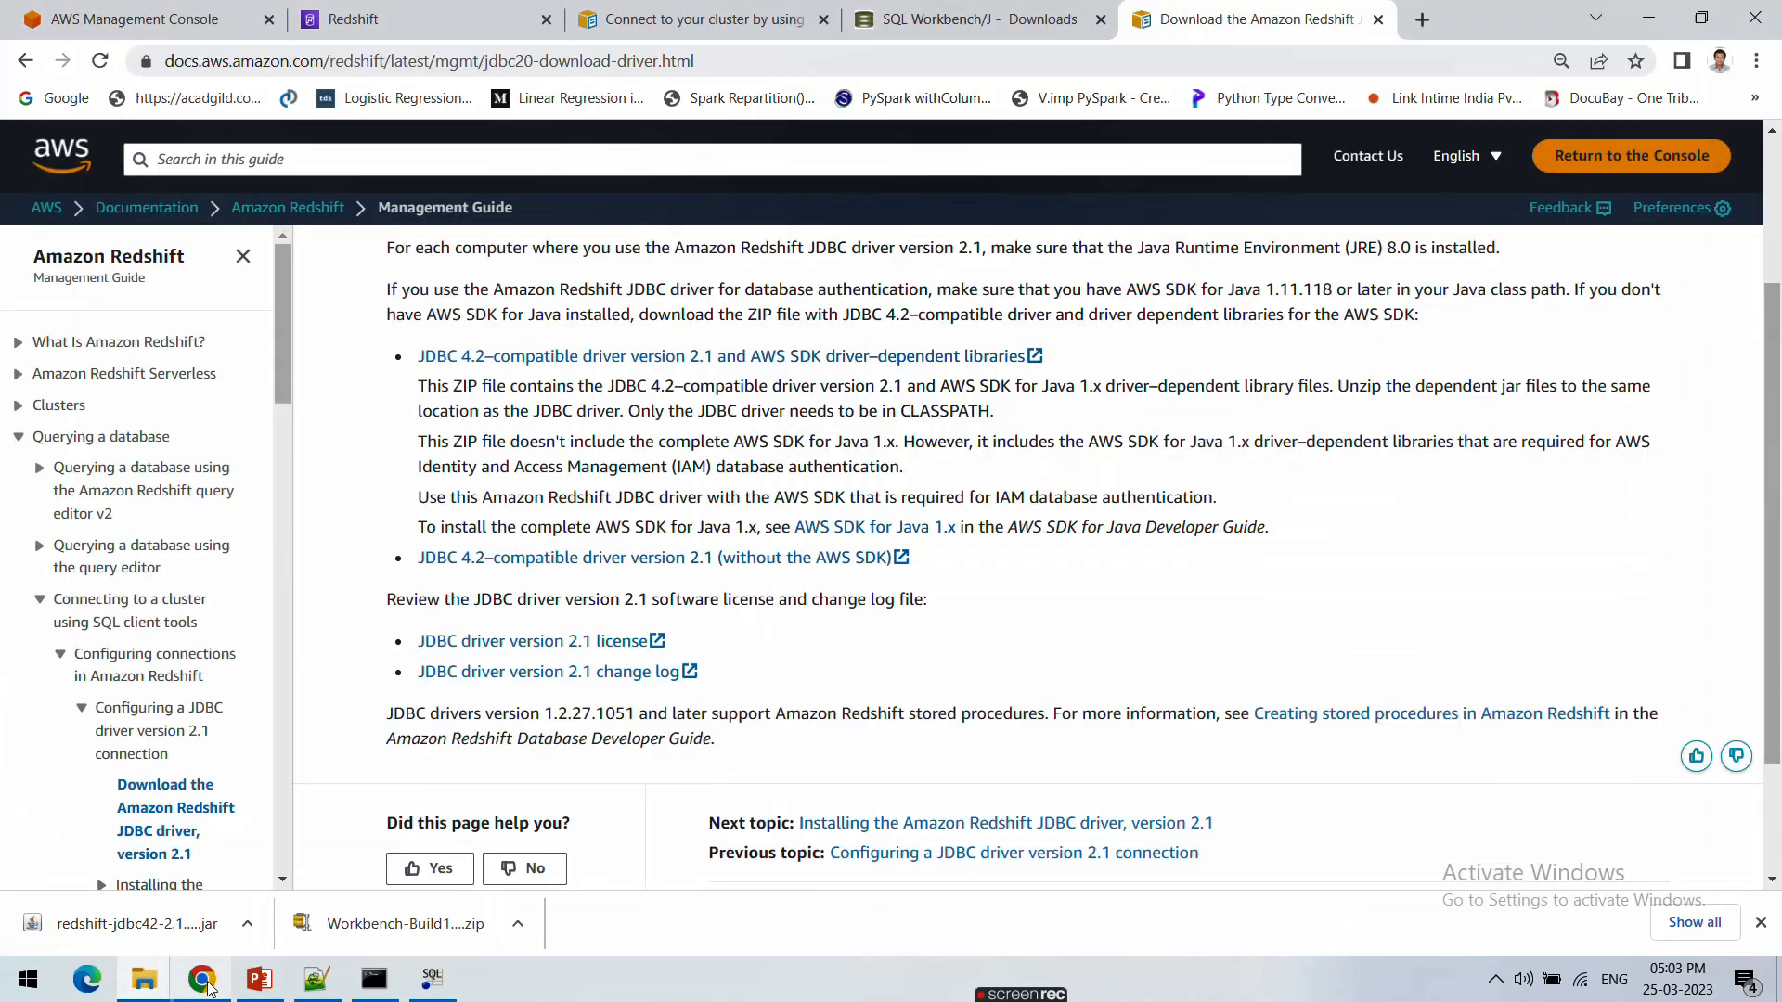
{"action": "left_click", "coordinate": [423, 11]}
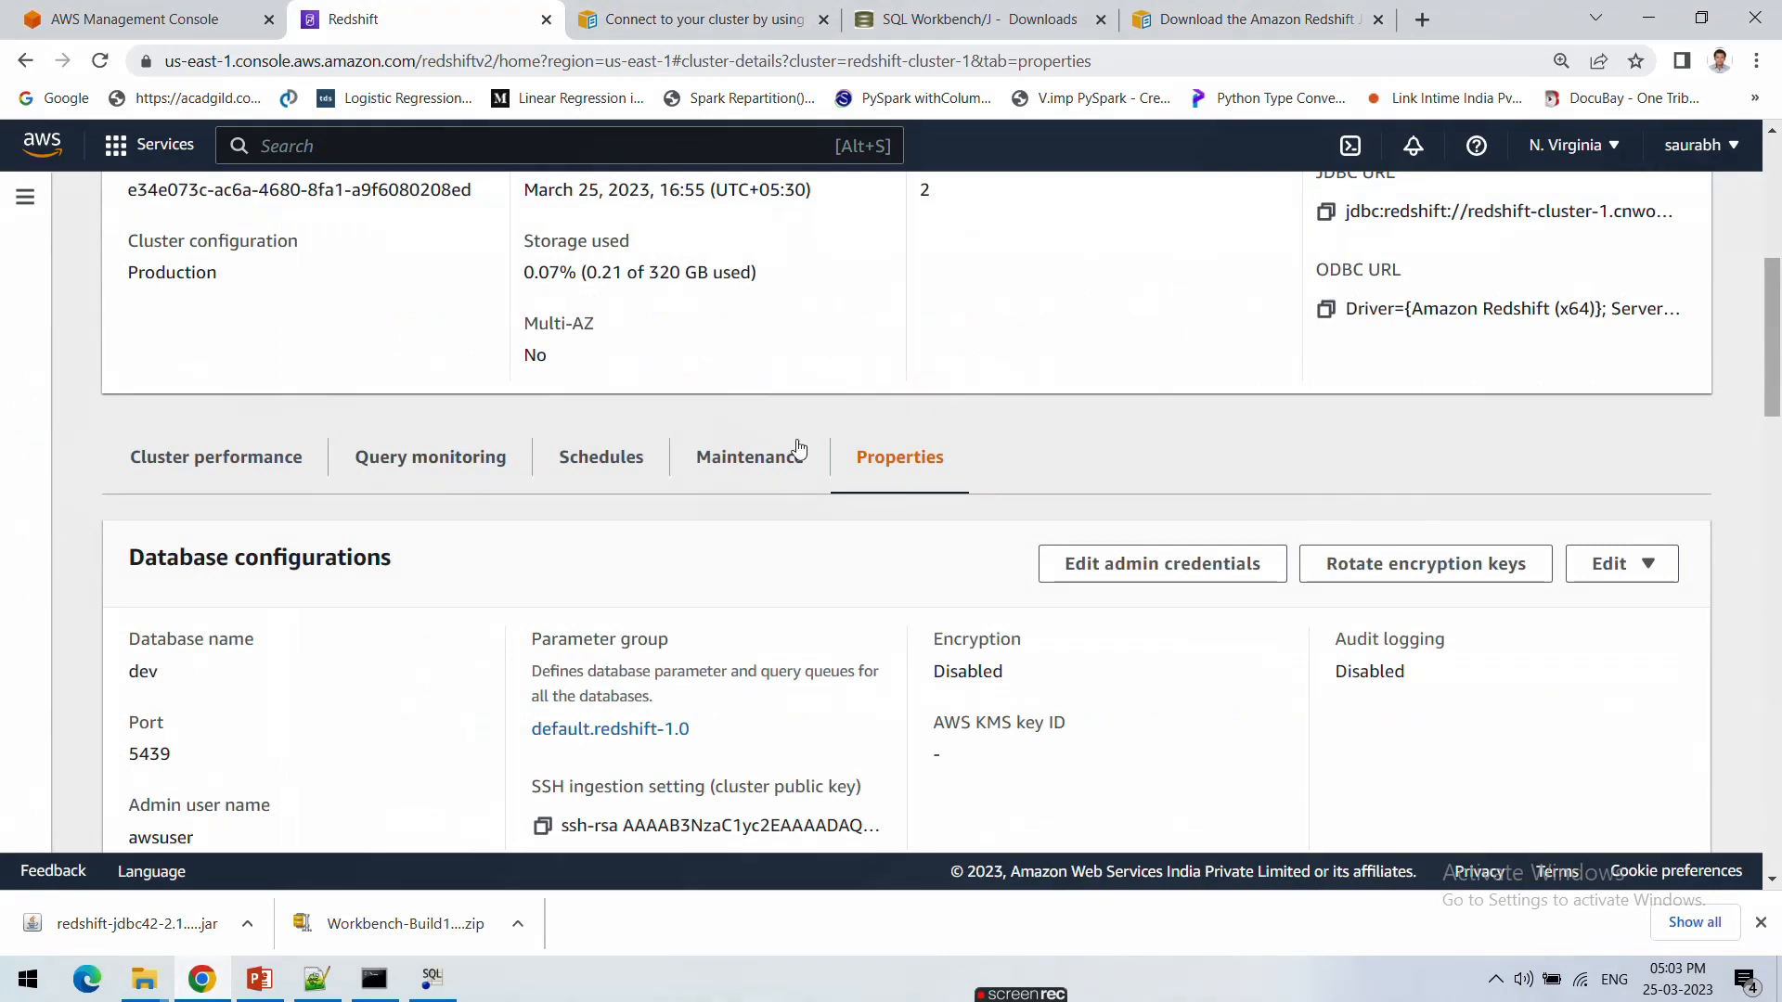
{"action": "scroll", "coordinate": [851, 535], "scroll_direction": "up", "scroll_amount": 3}
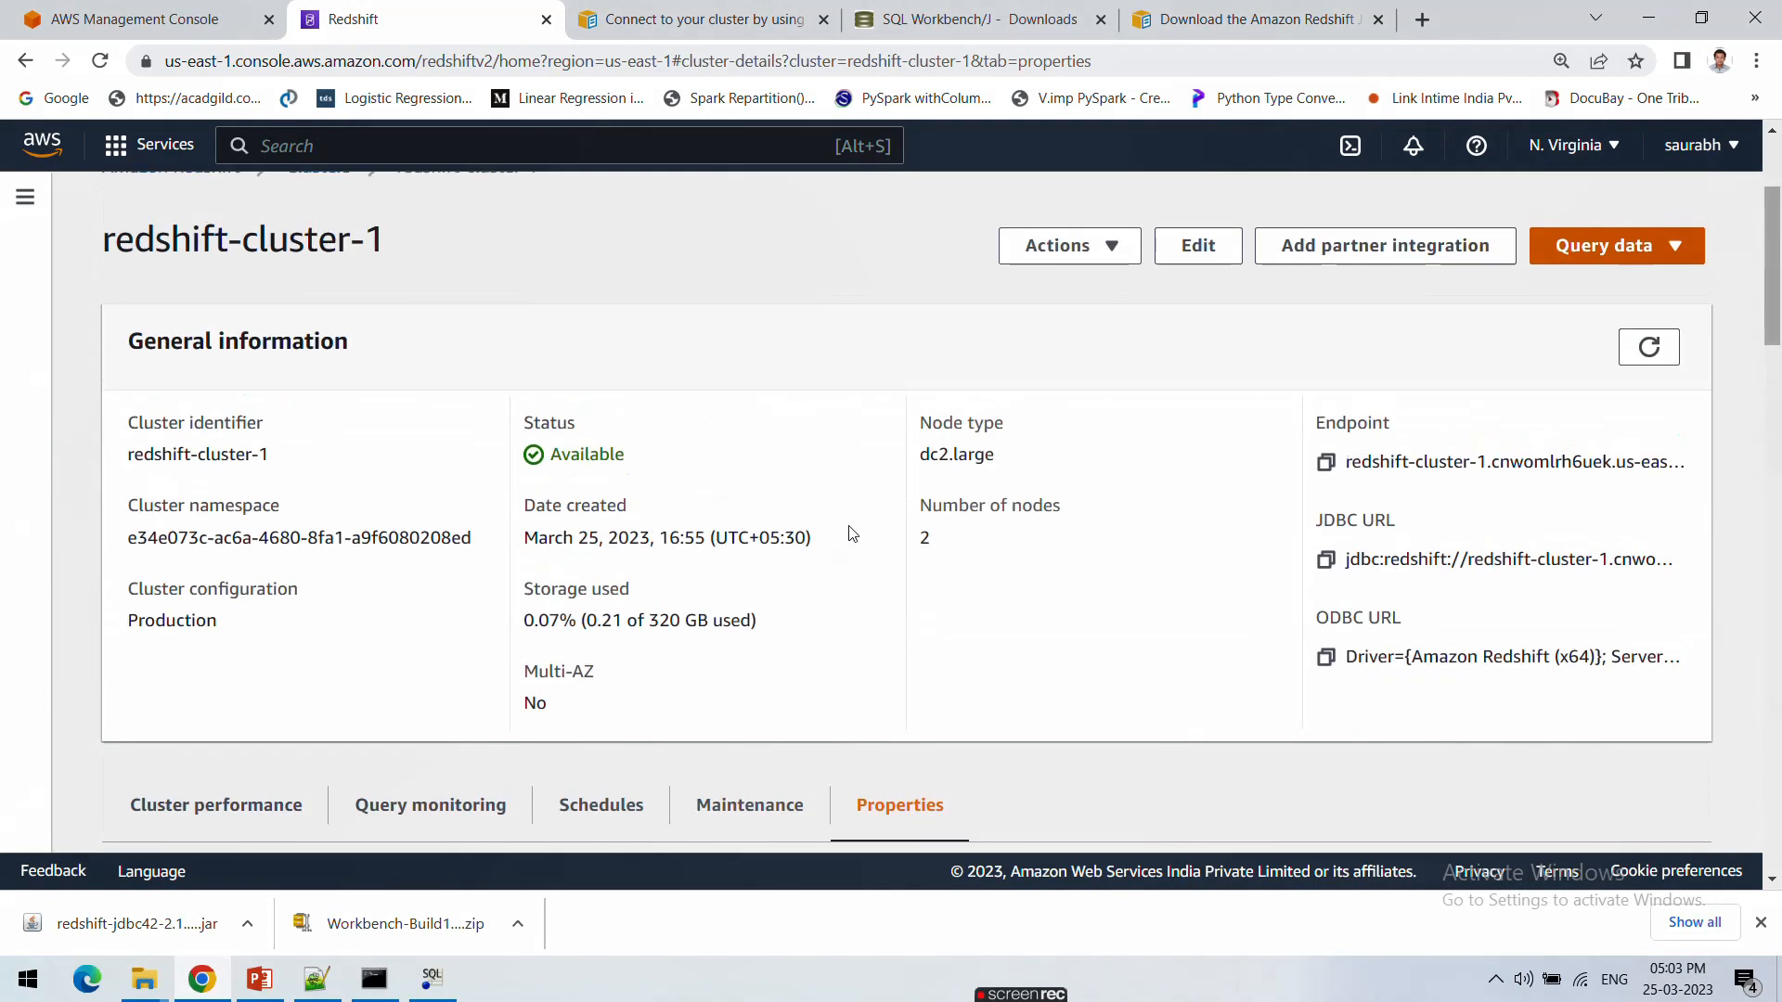
{"action": "left_click", "coordinate": [1327, 562]}
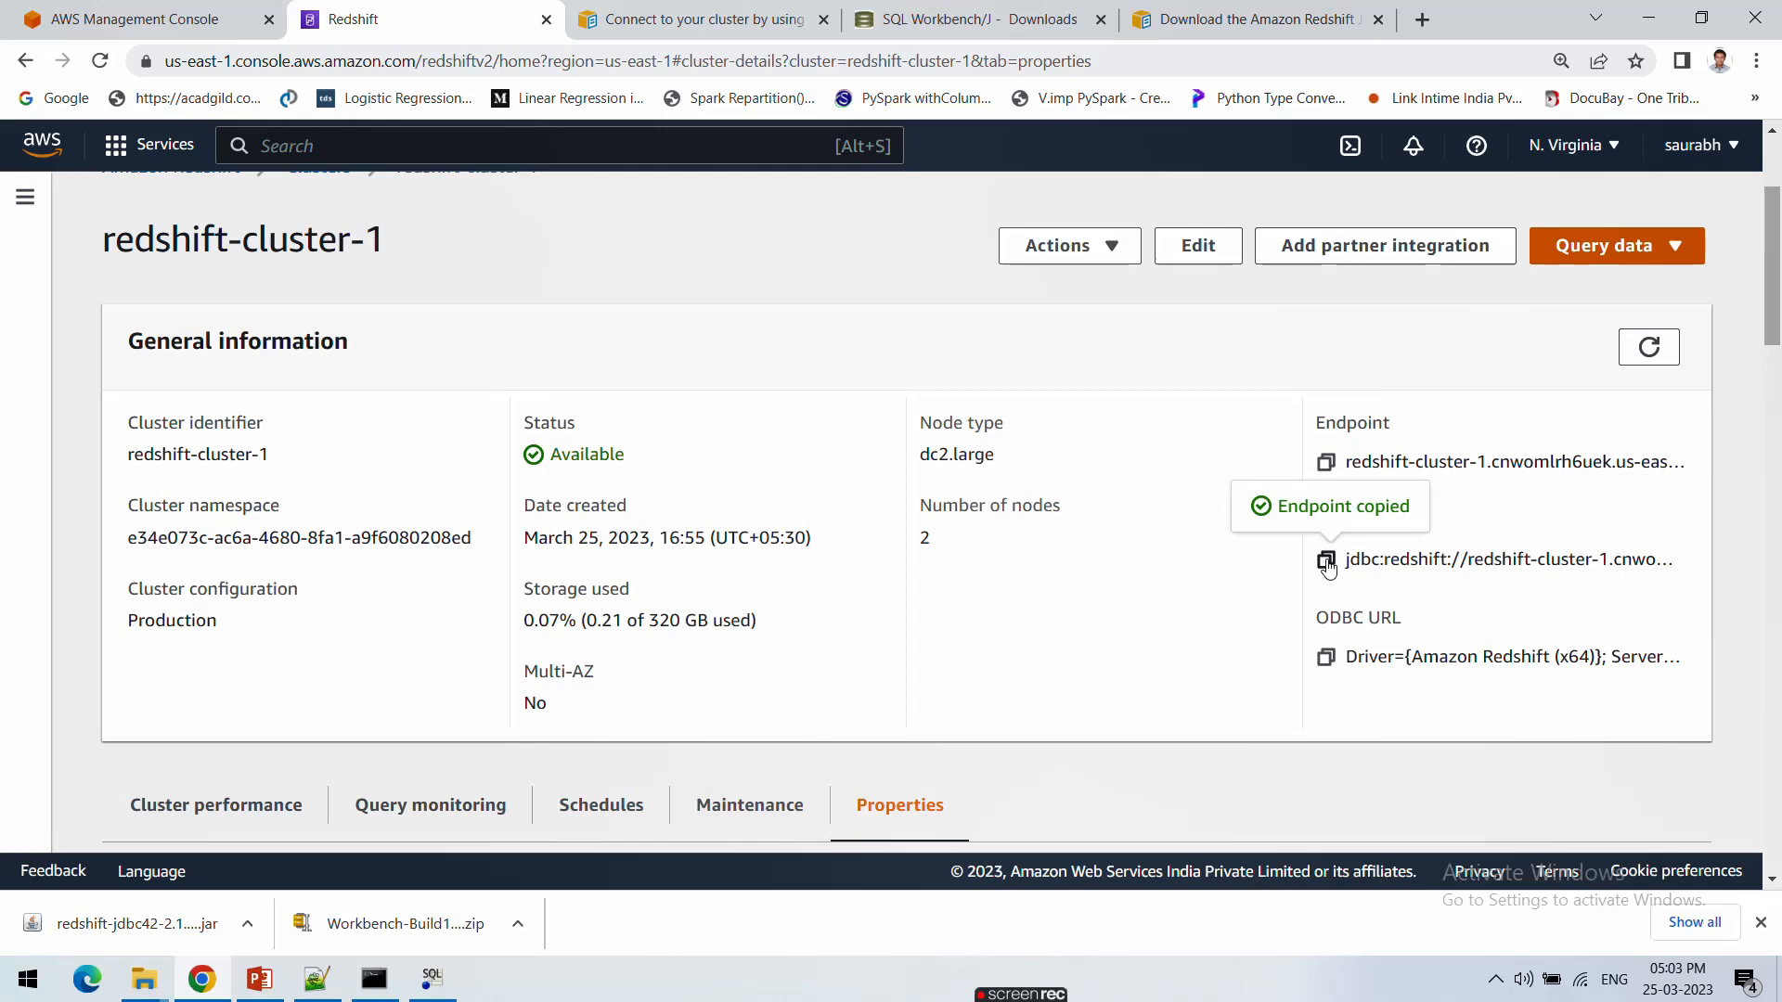
Step: Paste the JDBC URL ending in :5439/dev into redshift_conn and keep the Amazon Redshift driver
{"action": "left_click", "coordinate": [442, 985]}
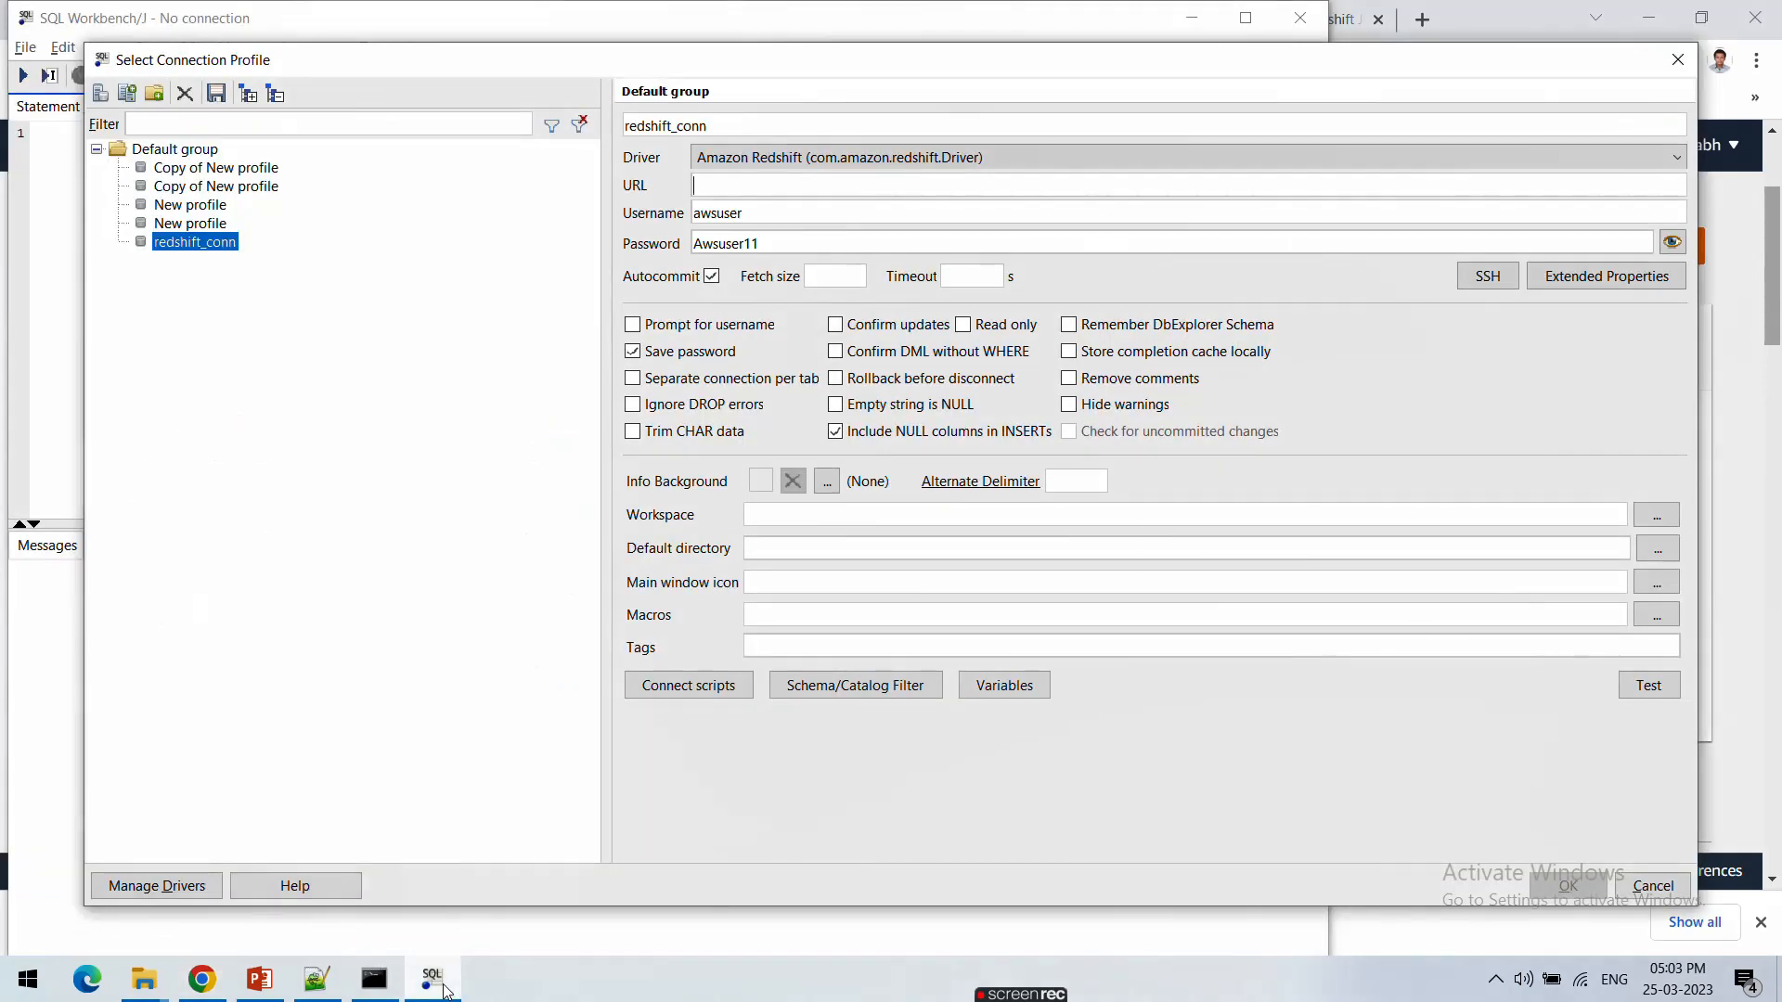
{"action": "left_click", "coordinate": [733, 192]}
{"action": "key", "text": "ctrl+v"}
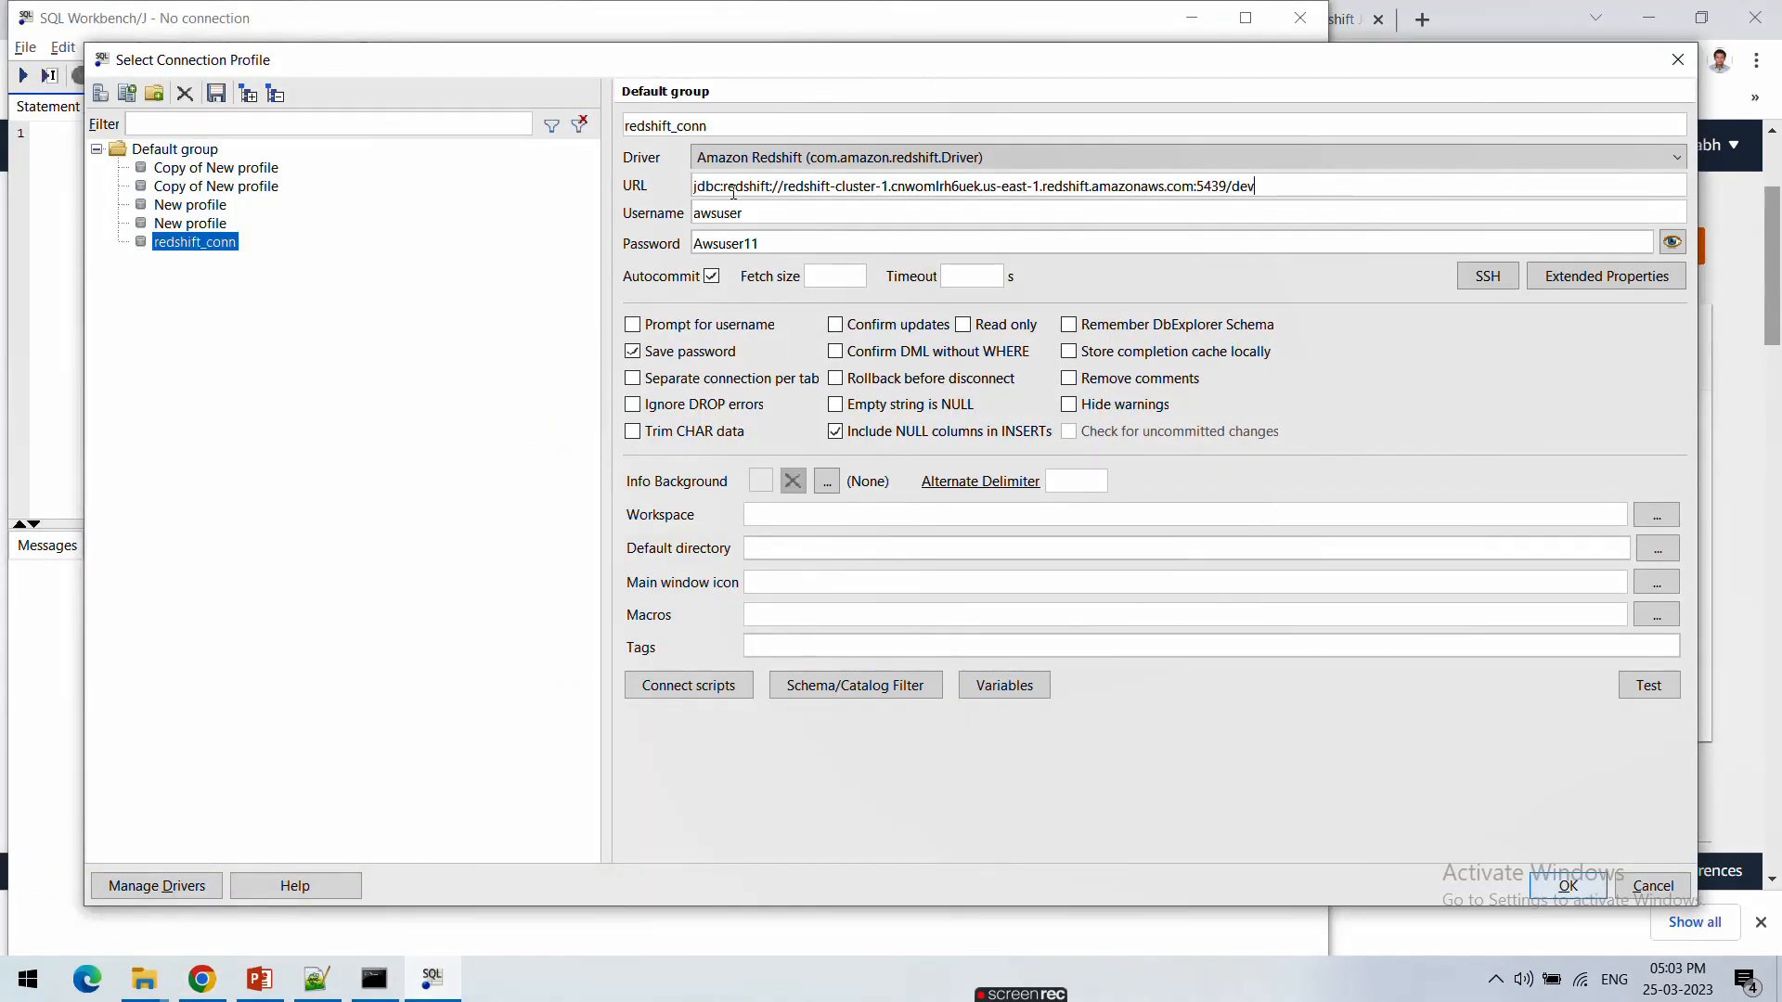
{"action": "left_click", "coordinate": [744, 159]}
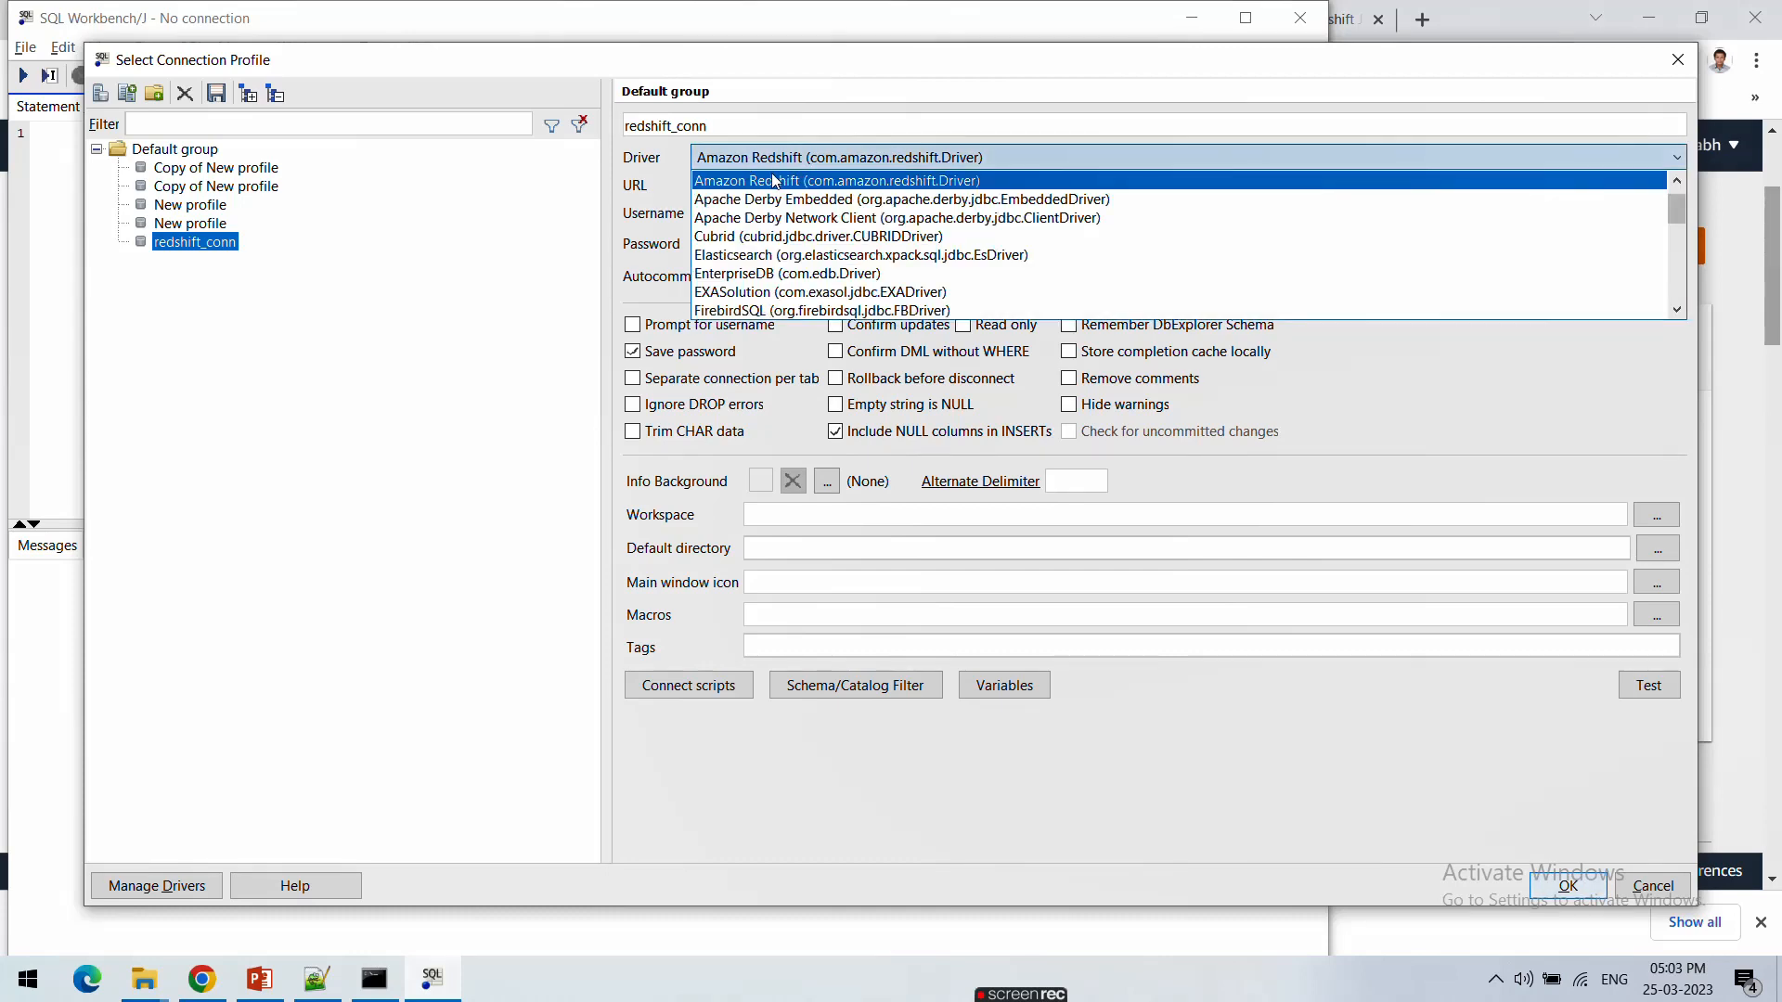
{"action": "left_click", "coordinate": [782, 182]}
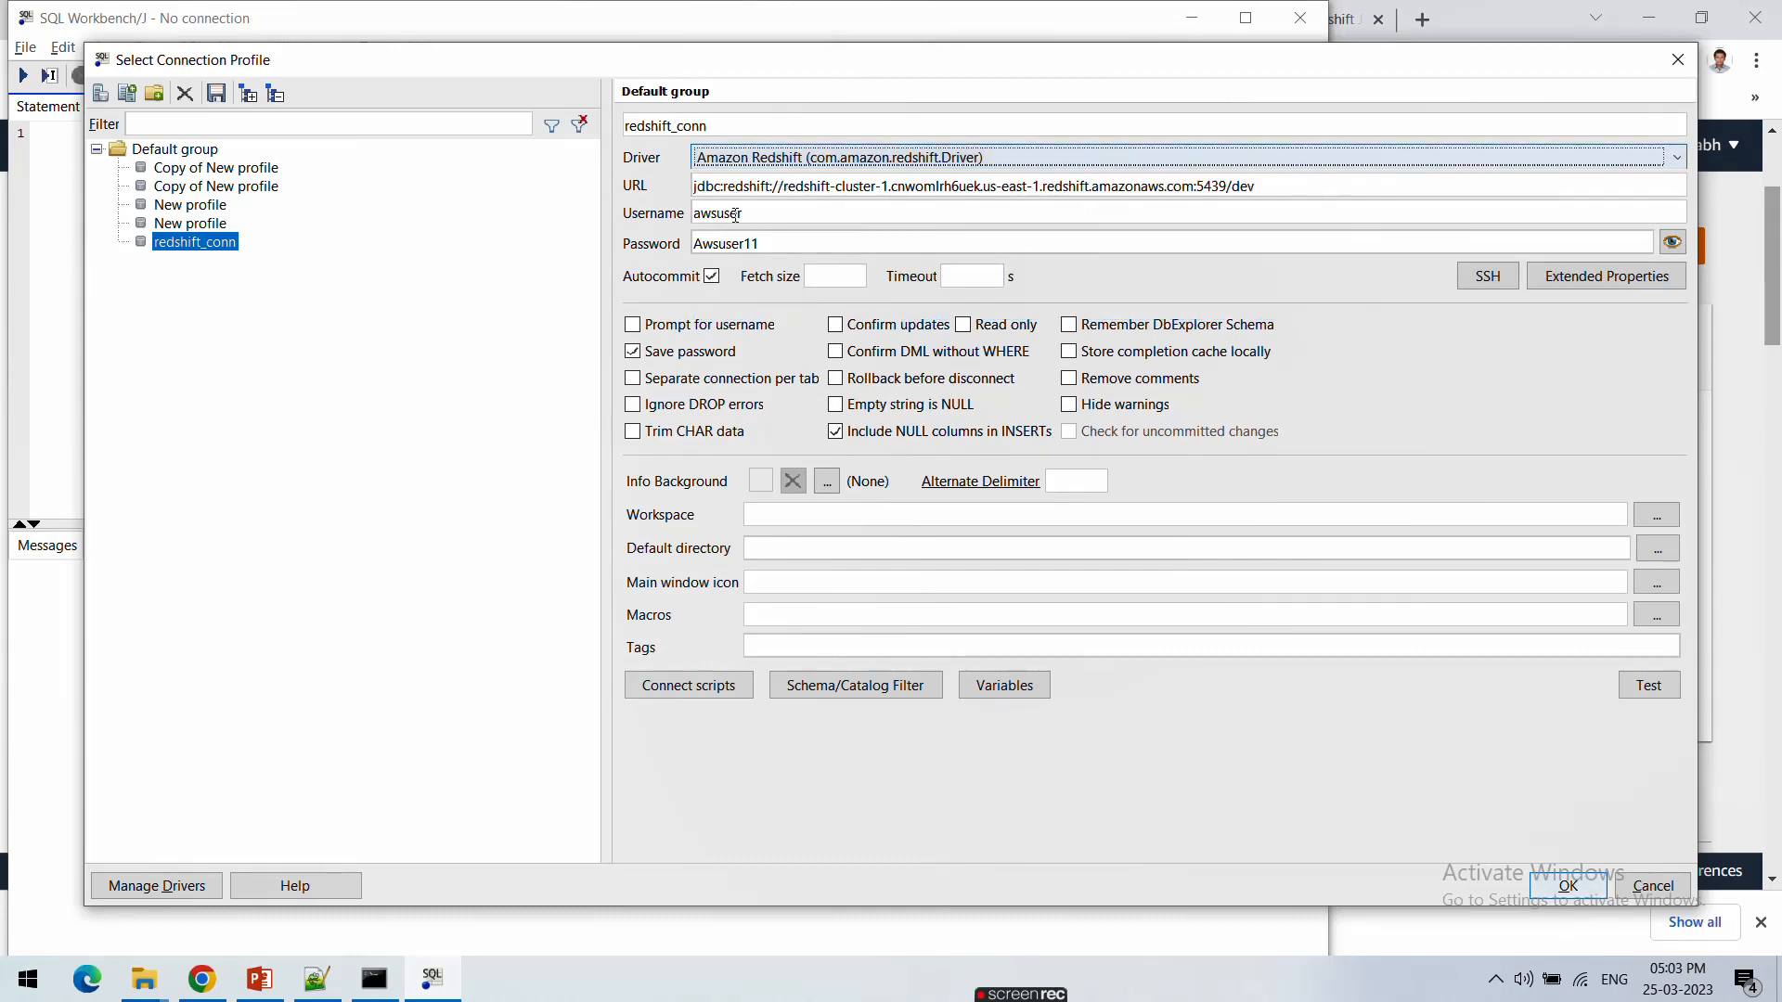
Step: Replace the Amazon Redshift driver's missing library with redshift-jdbc42-2.1.0.12.jar from Downloads
{"action": "left_click", "coordinate": [162, 893]}
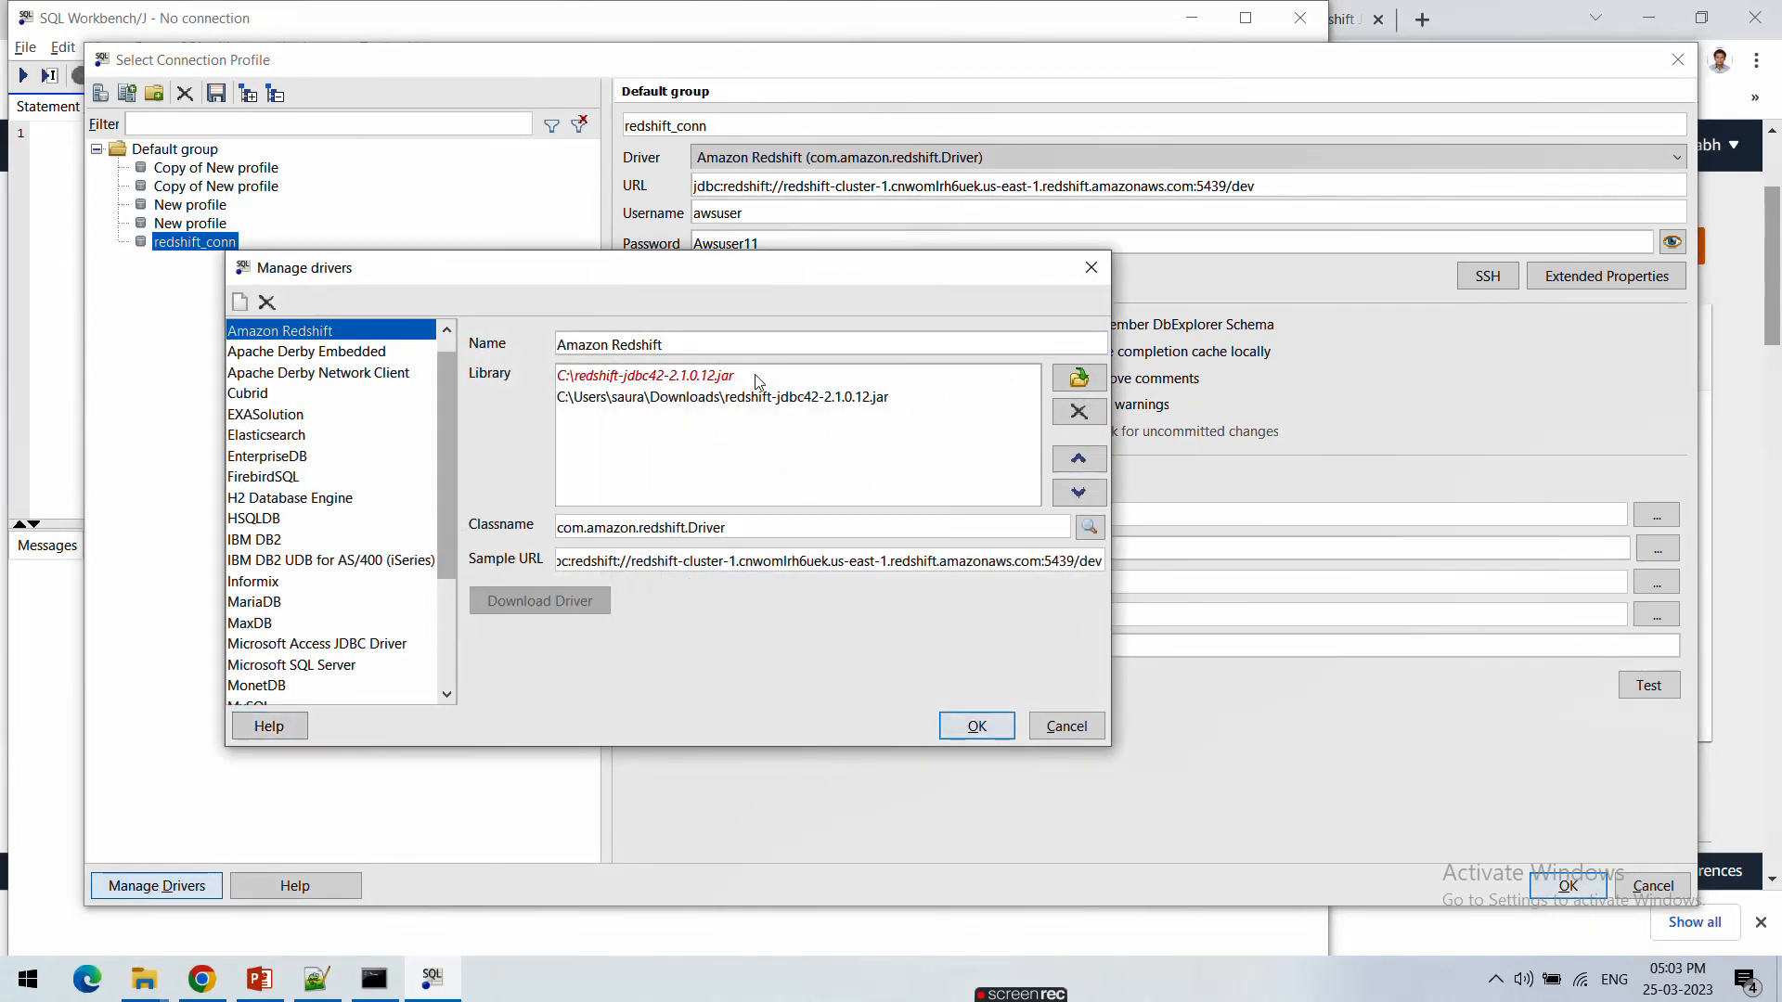
{"action": "left_click", "coordinate": [757, 379]}
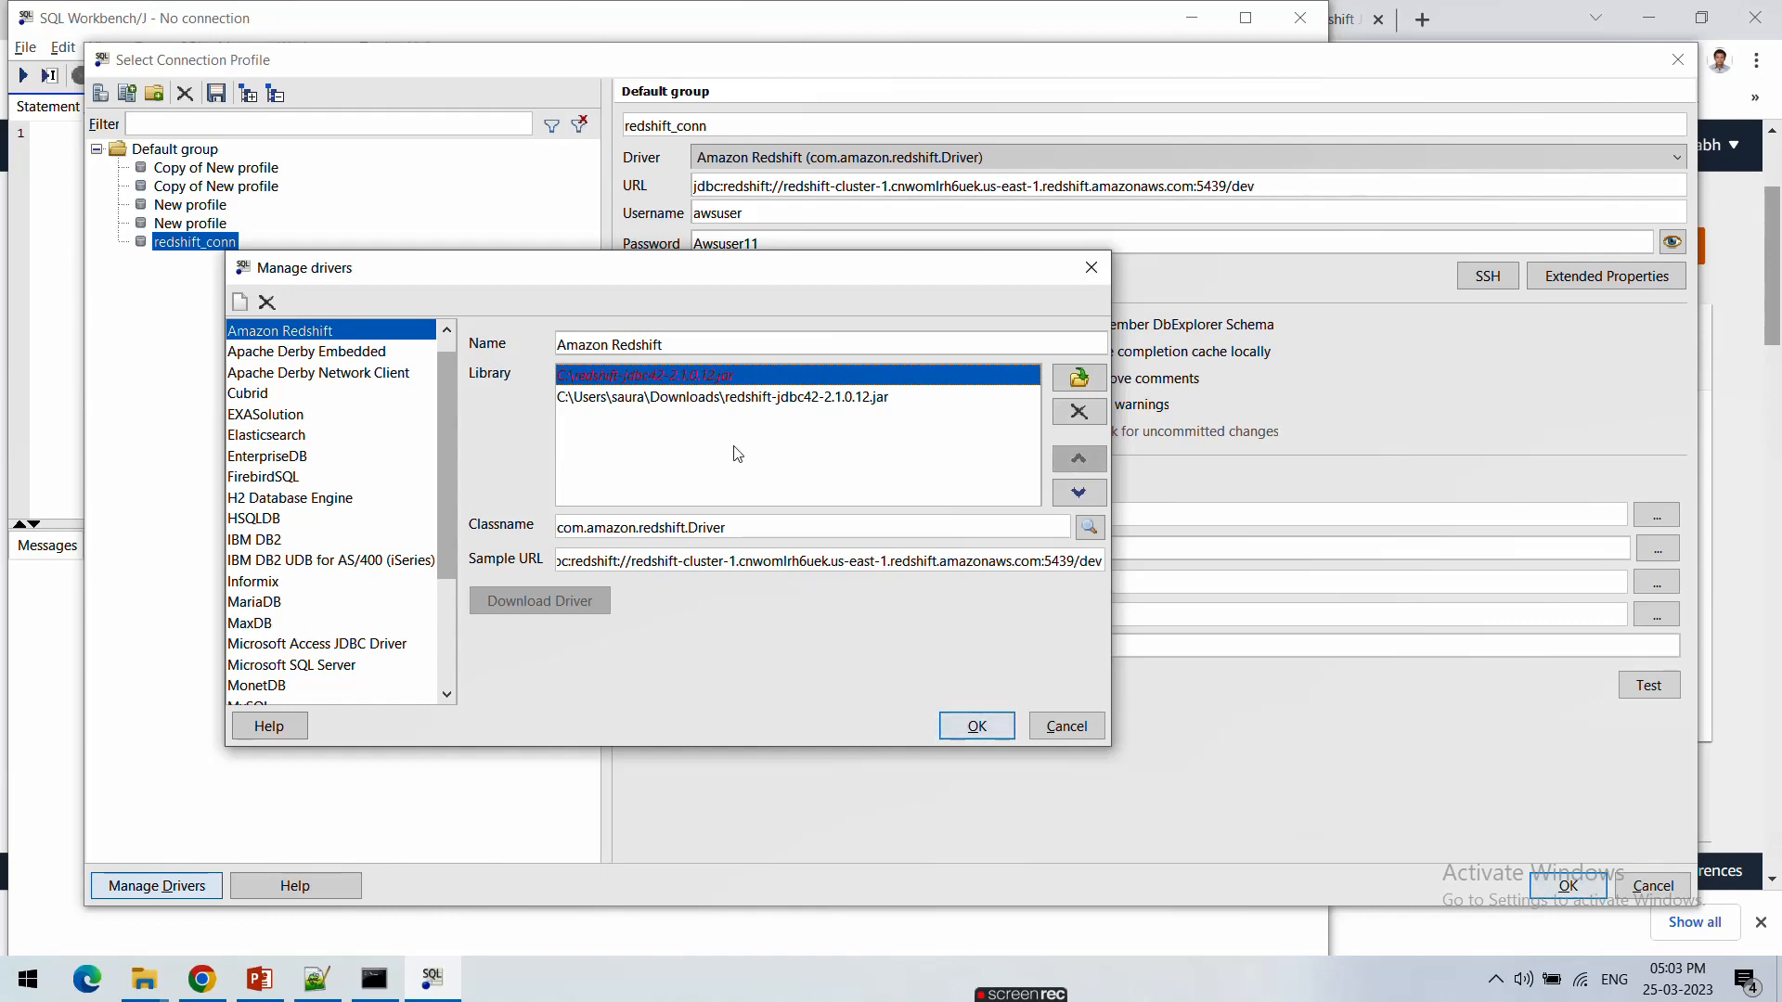
{"action": "left_click", "coordinate": [785, 397]}
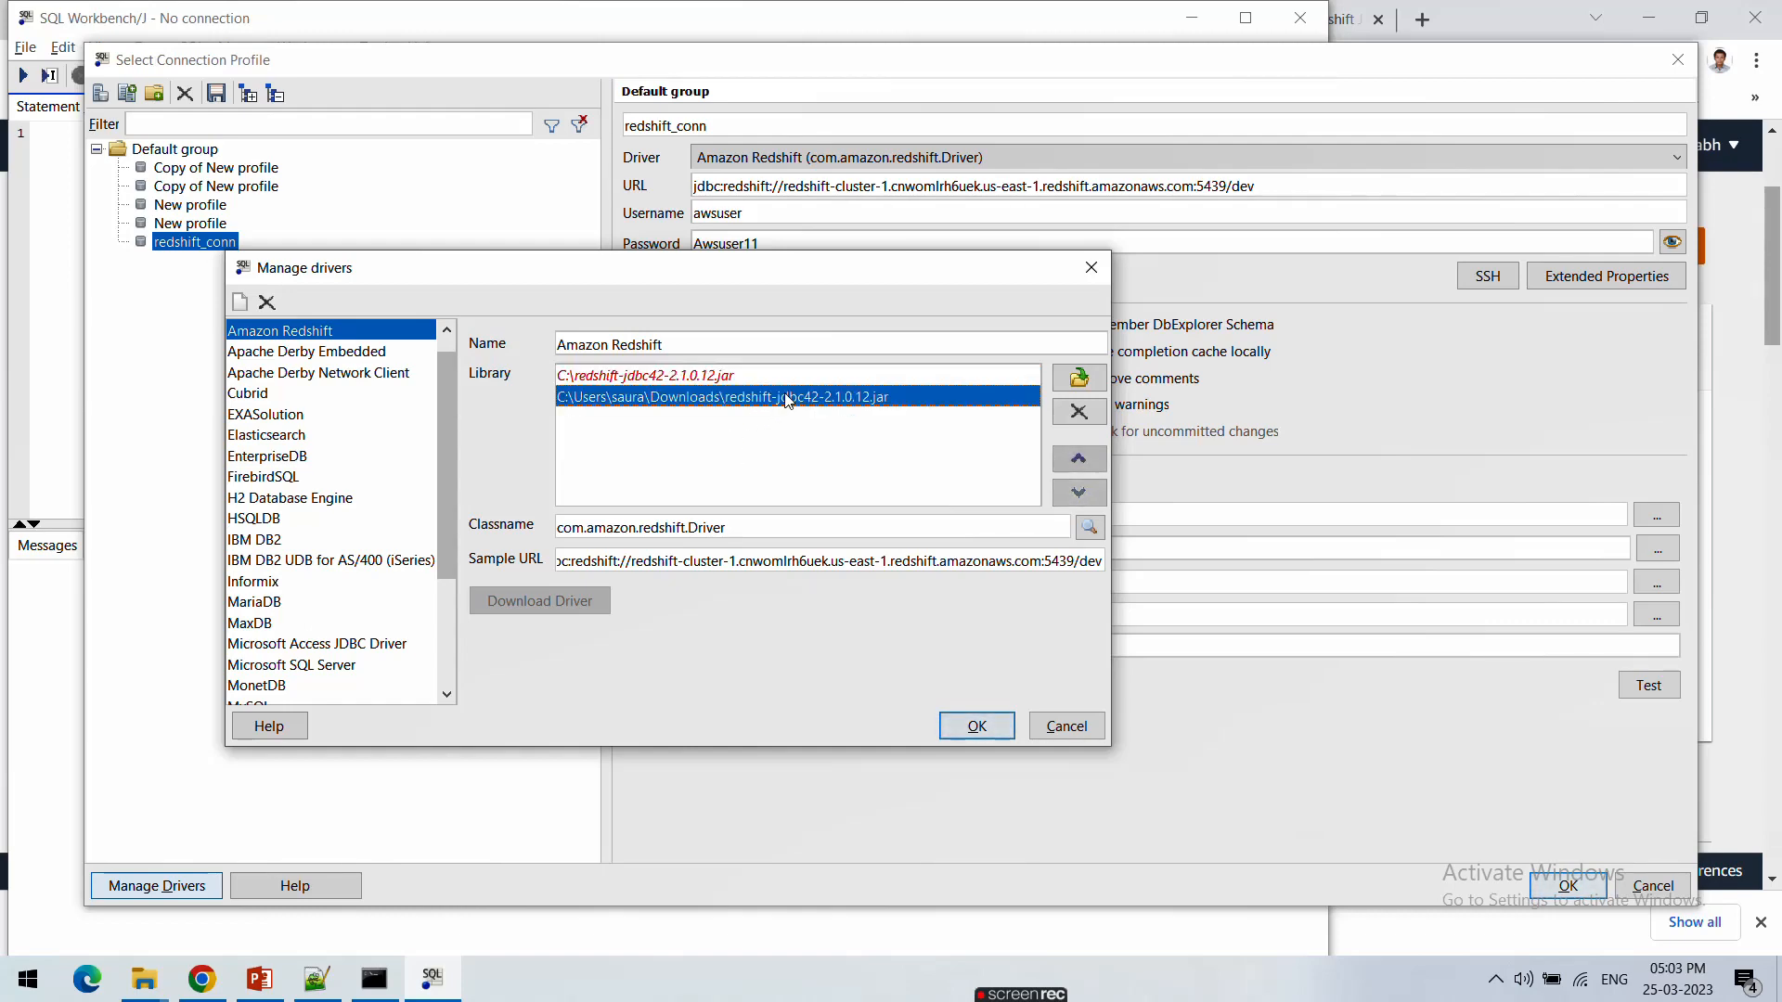
{"action": "left_click", "coordinate": [1079, 380]}
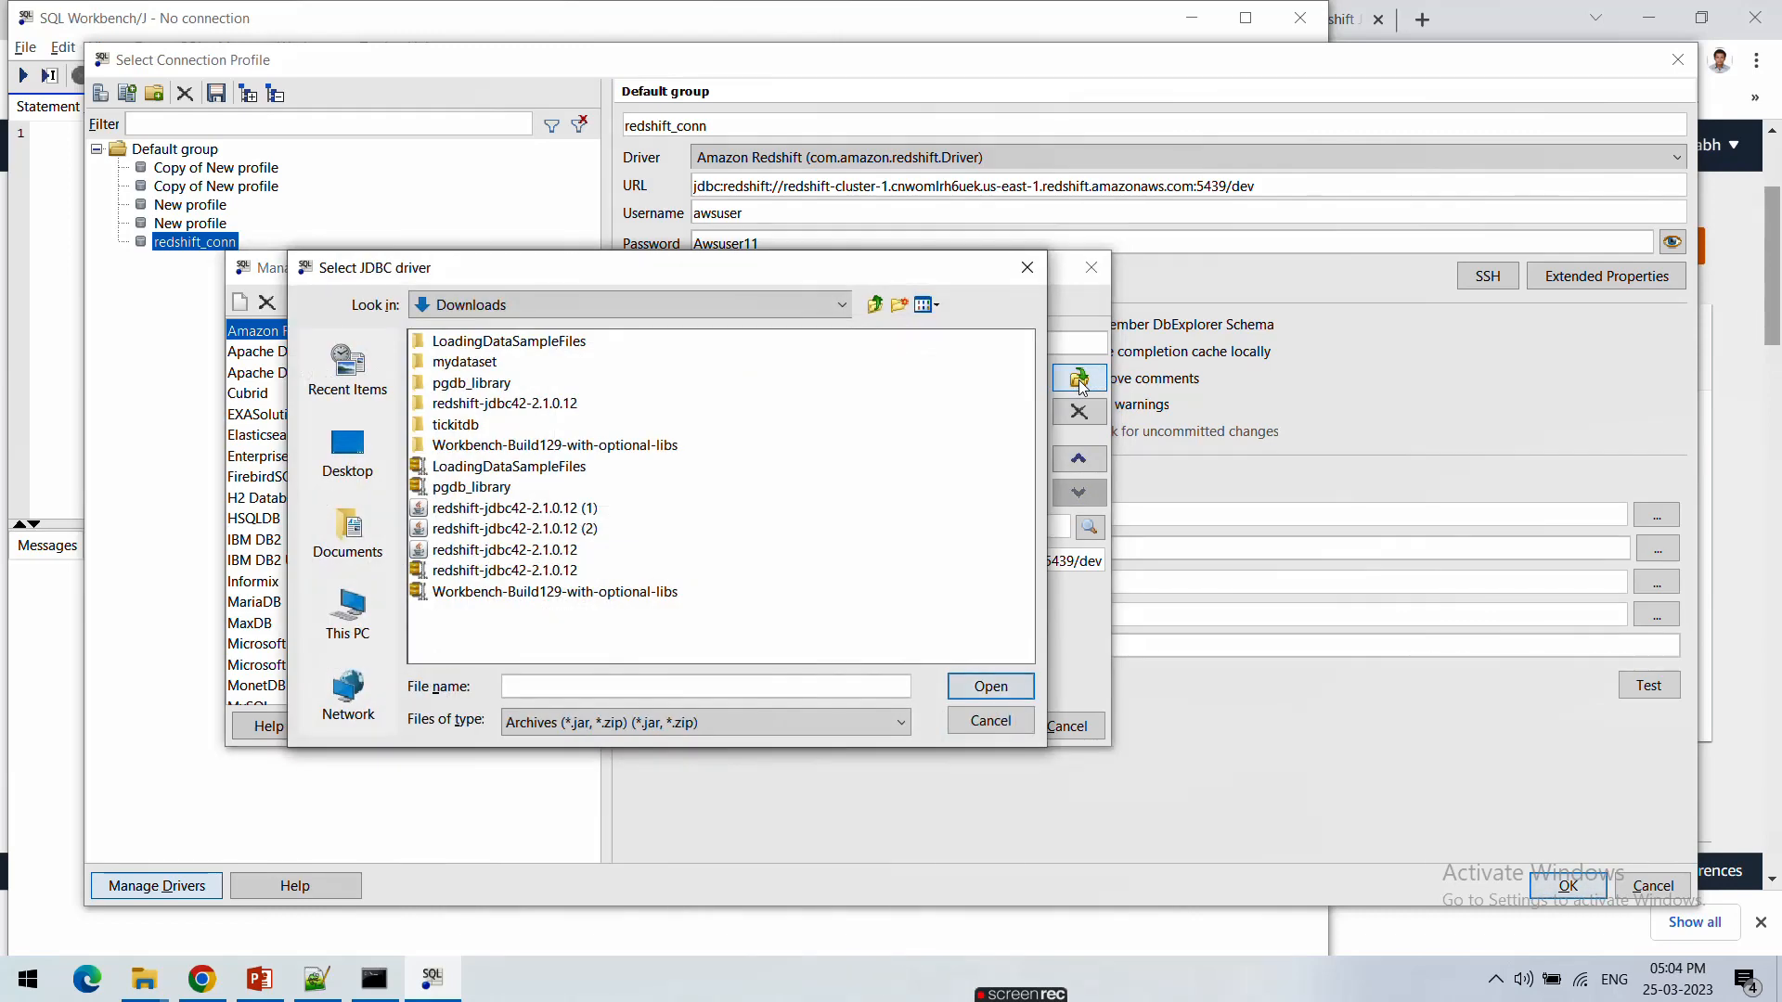
{"action": "double_click", "coordinate": [537, 552]}
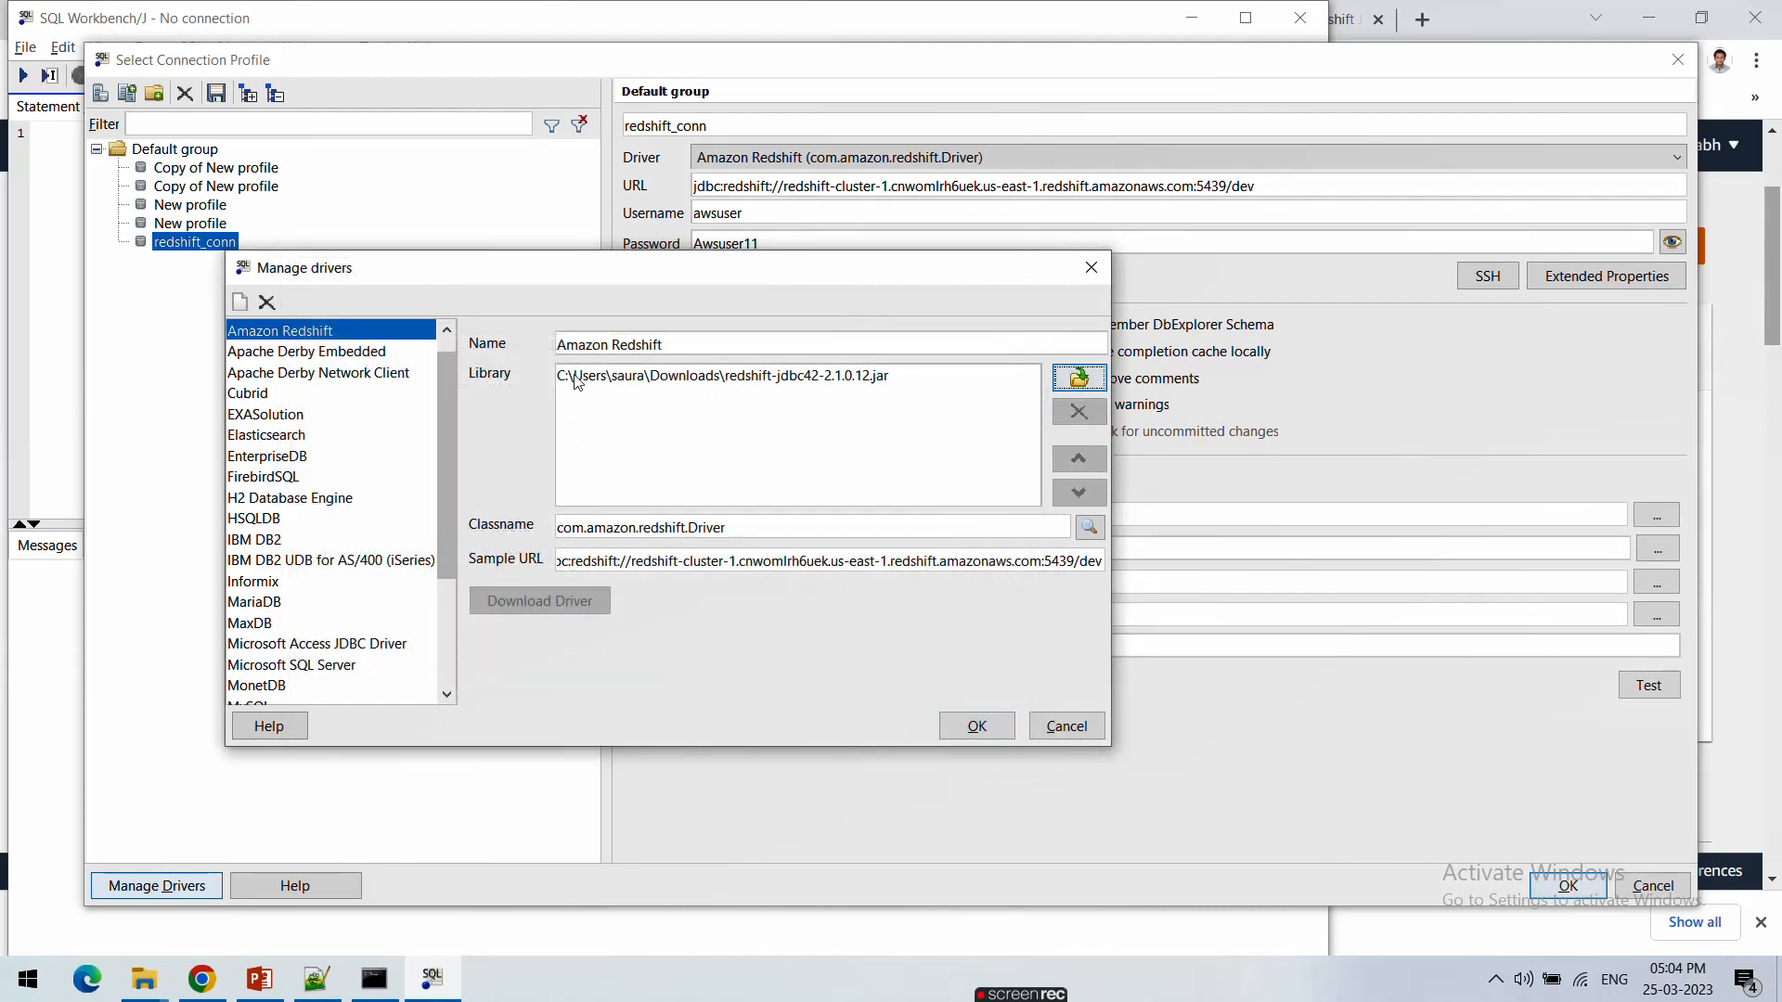
{"action": "left_click", "coordinate": [983, 726]}
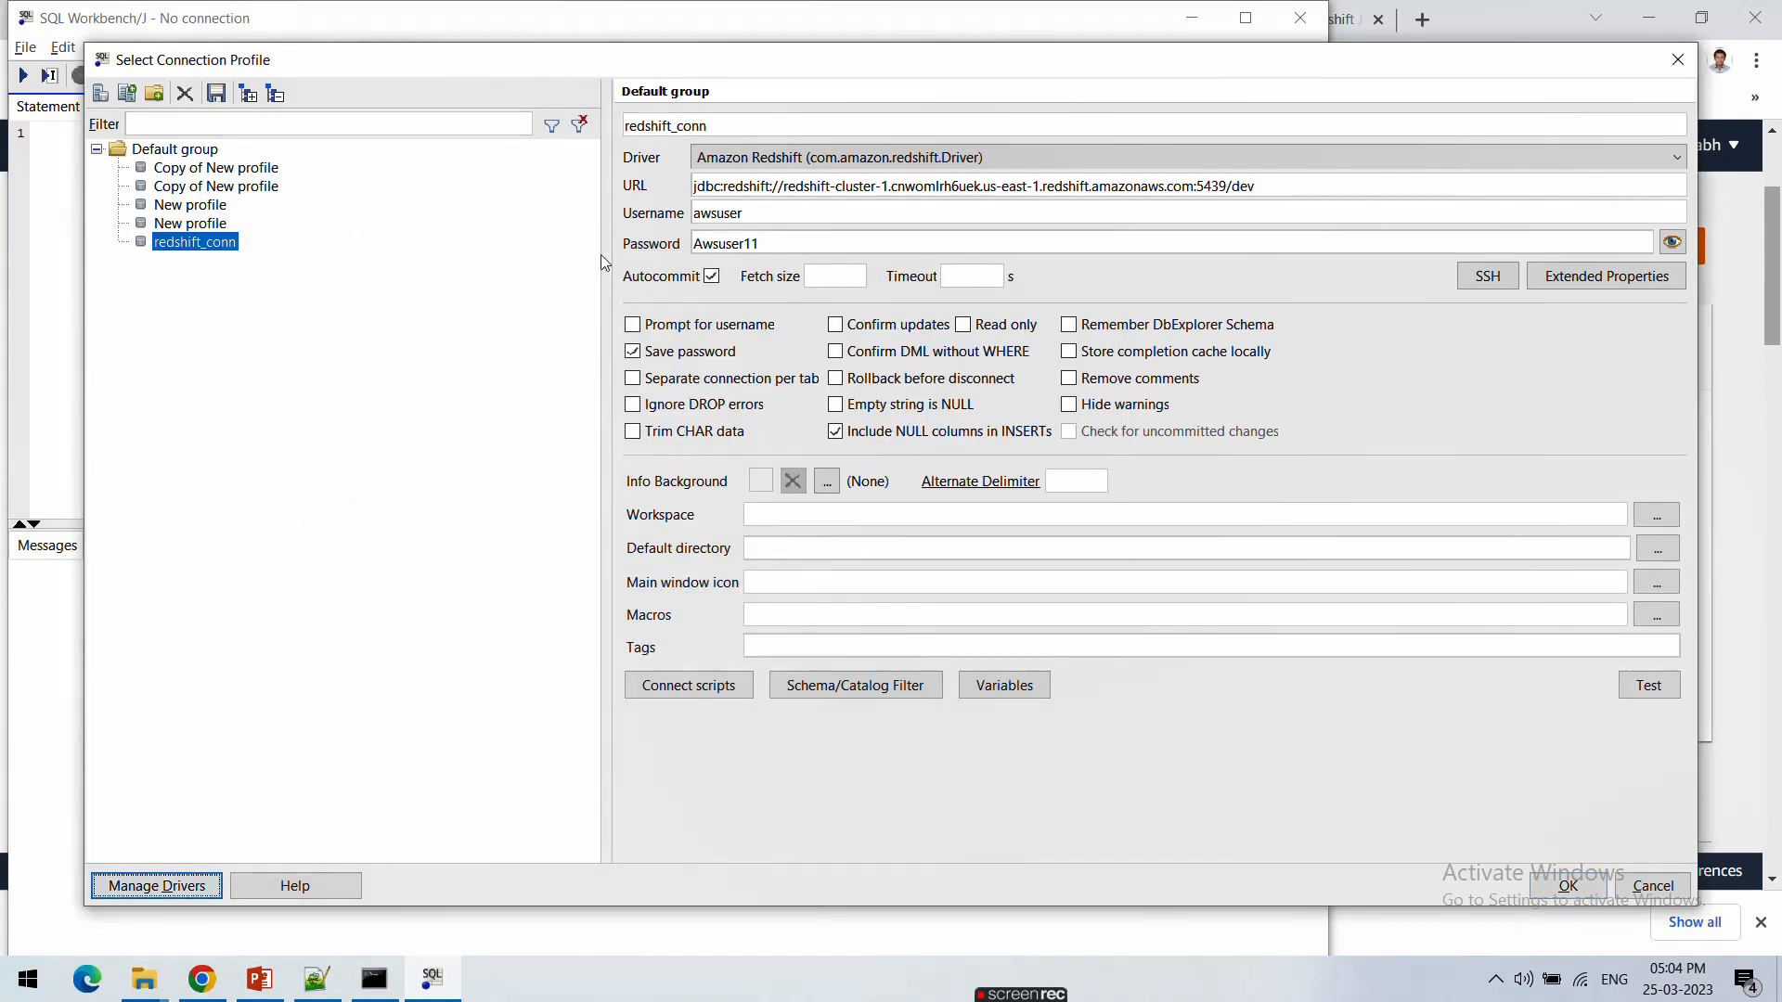
Step: Scroll redshift-cluster-1's Properties to Network and security, showing security group sg-84a791ad
{"action": "left_click", "coordinate": [199, 990]}
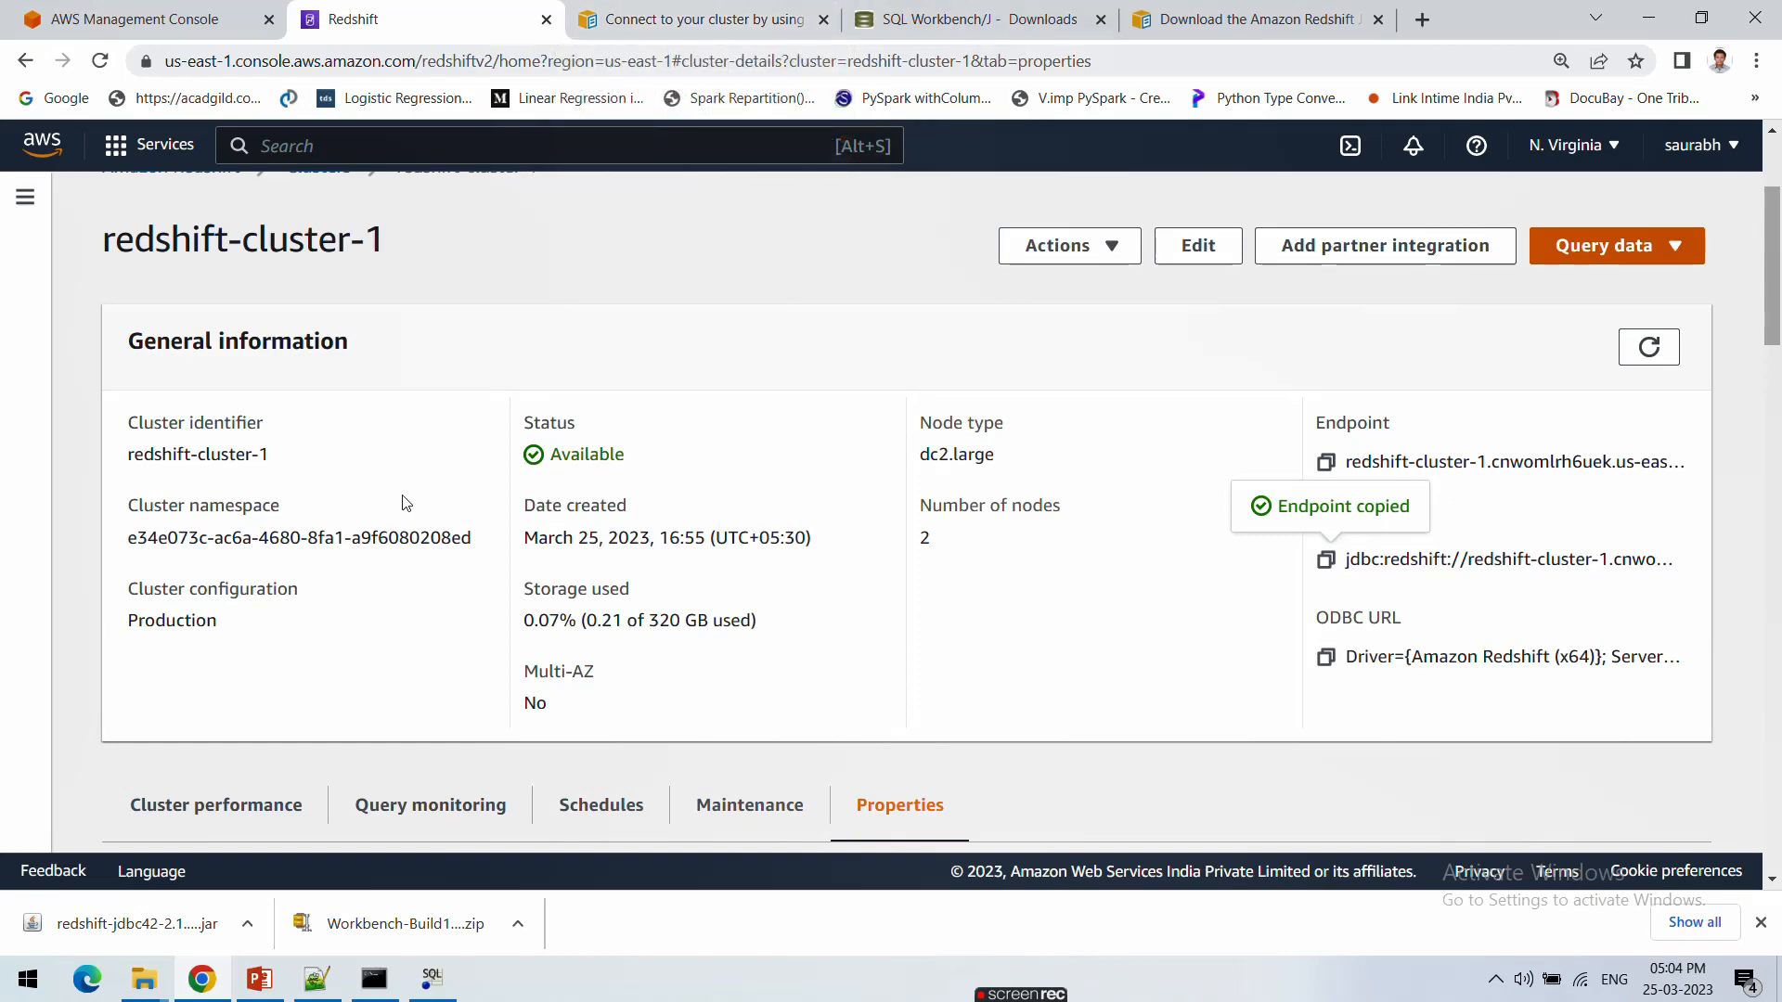
{"action": "scroll", "coordinate": [402, 503], "scroll_direction": "down", "scroll_amount": 3}
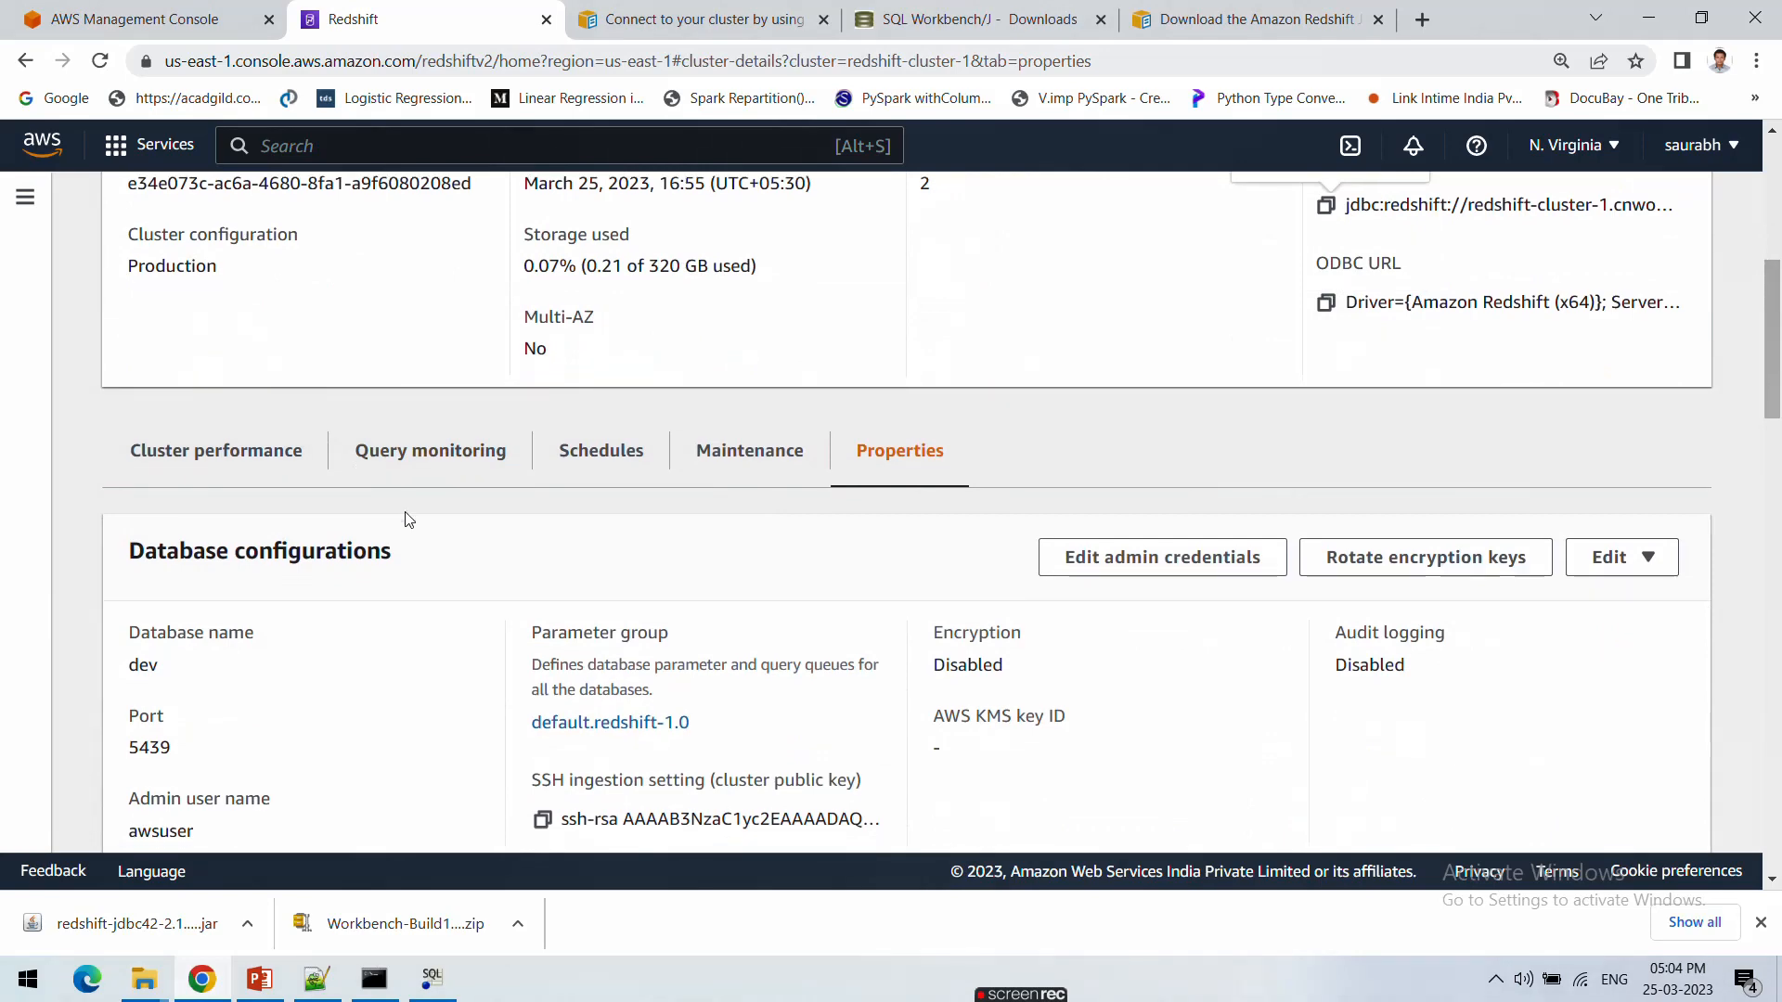
{"action": "scroll", "coordinate": [406, 518], "scroll_direction": "down", "scroll_amount": 1}
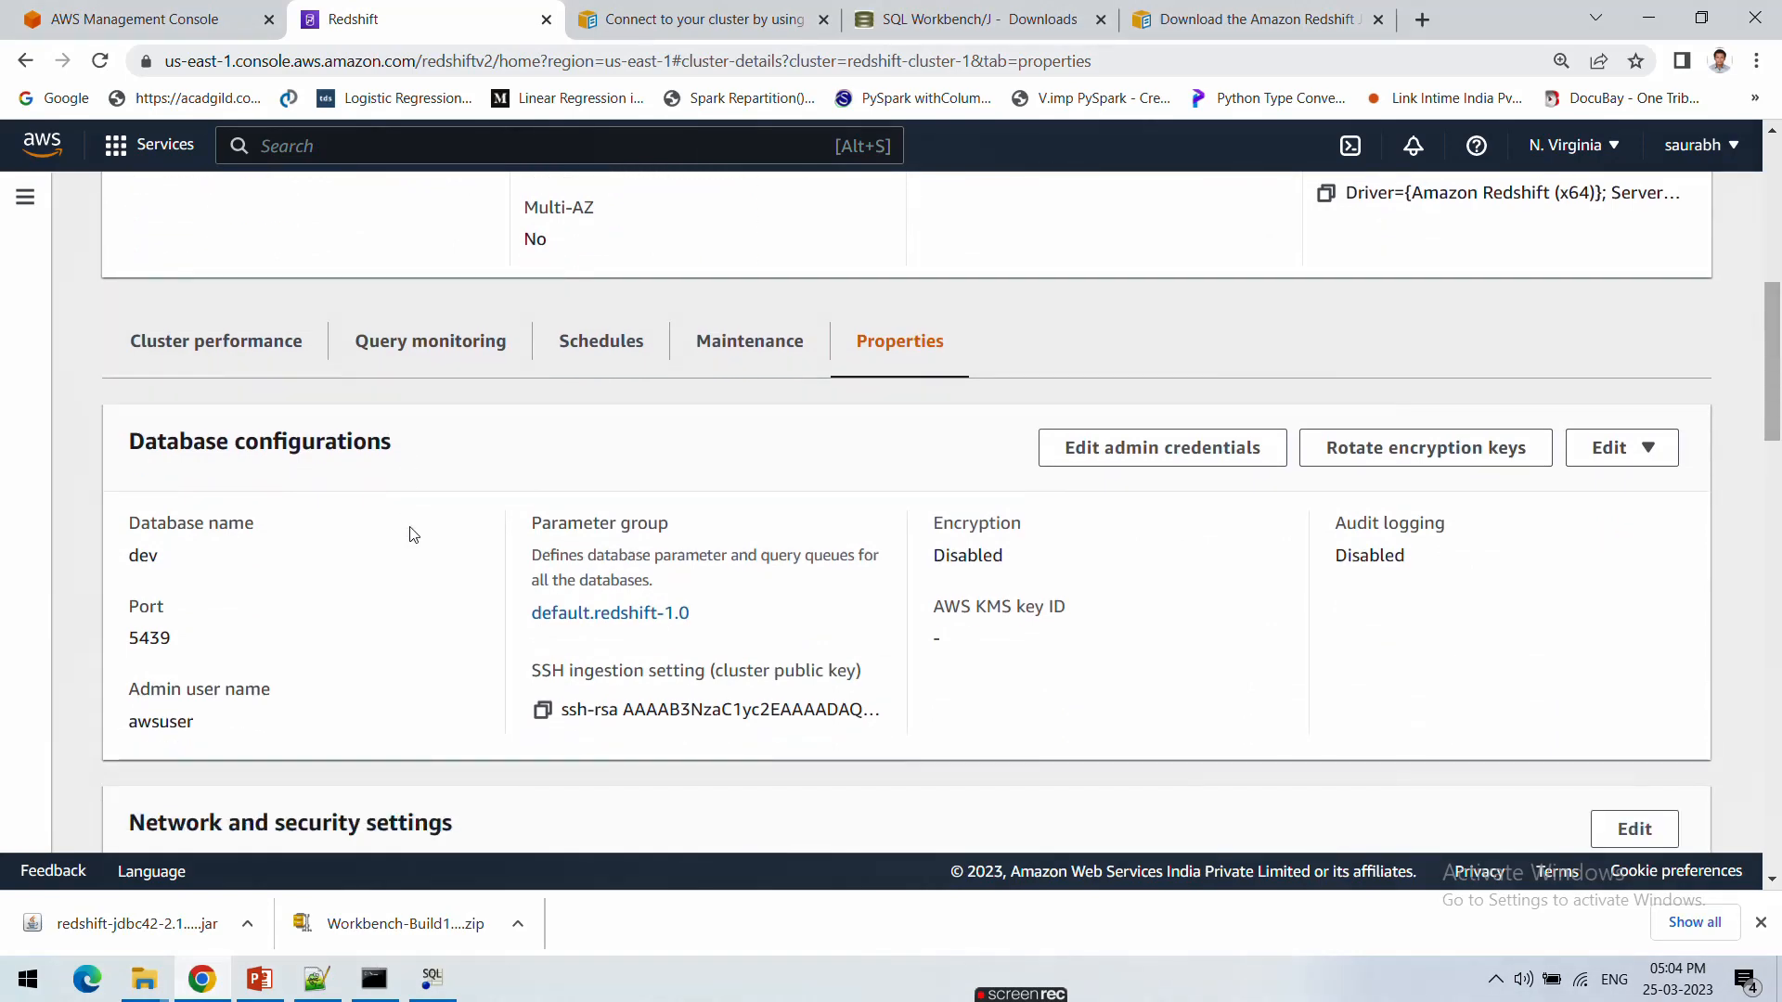
{"action": "scroll", "coordinate": [872, 433], "scroll_direction": "down", "scroll_amount": 3}
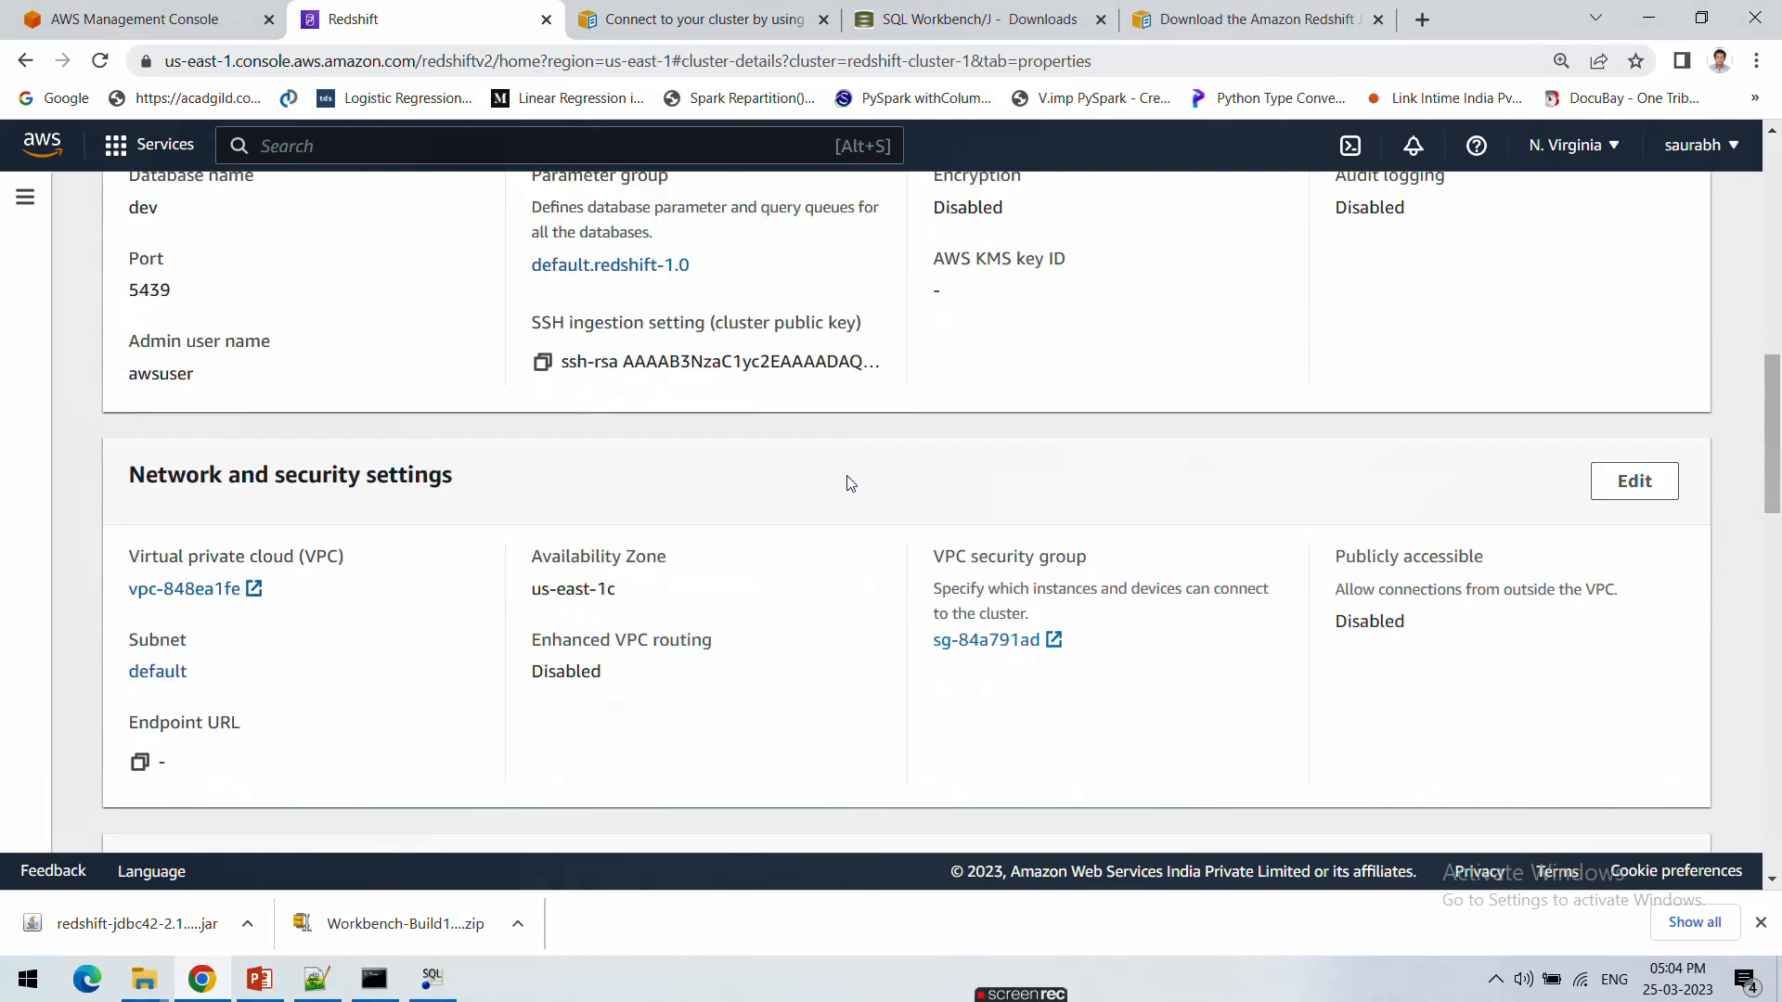
{"action": "scroll", "coordinate": [850, 483], "scroll_direction": "down", "scroll_amount": 2}
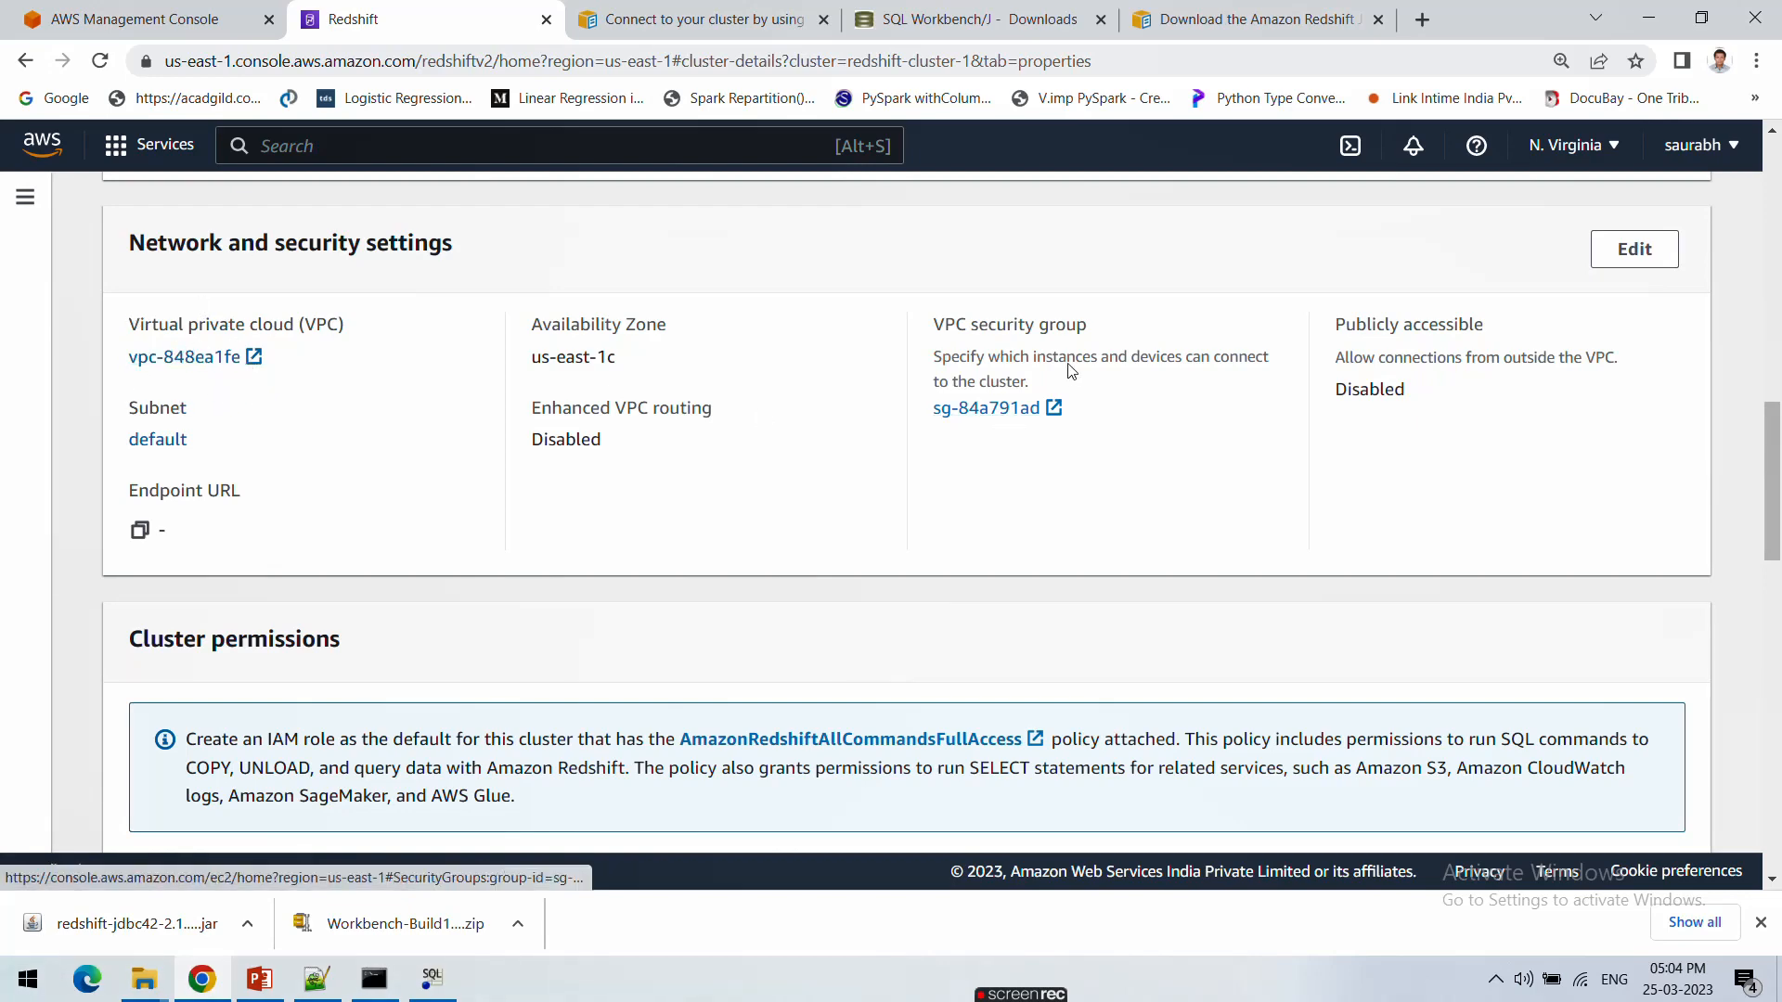
{"action": "right_click", "coordinate": [960, 414]}
Step: Open sg-84a791ad in a new tab and select the default security group
{"action": "left_click", "coordinate": [997, 426]}
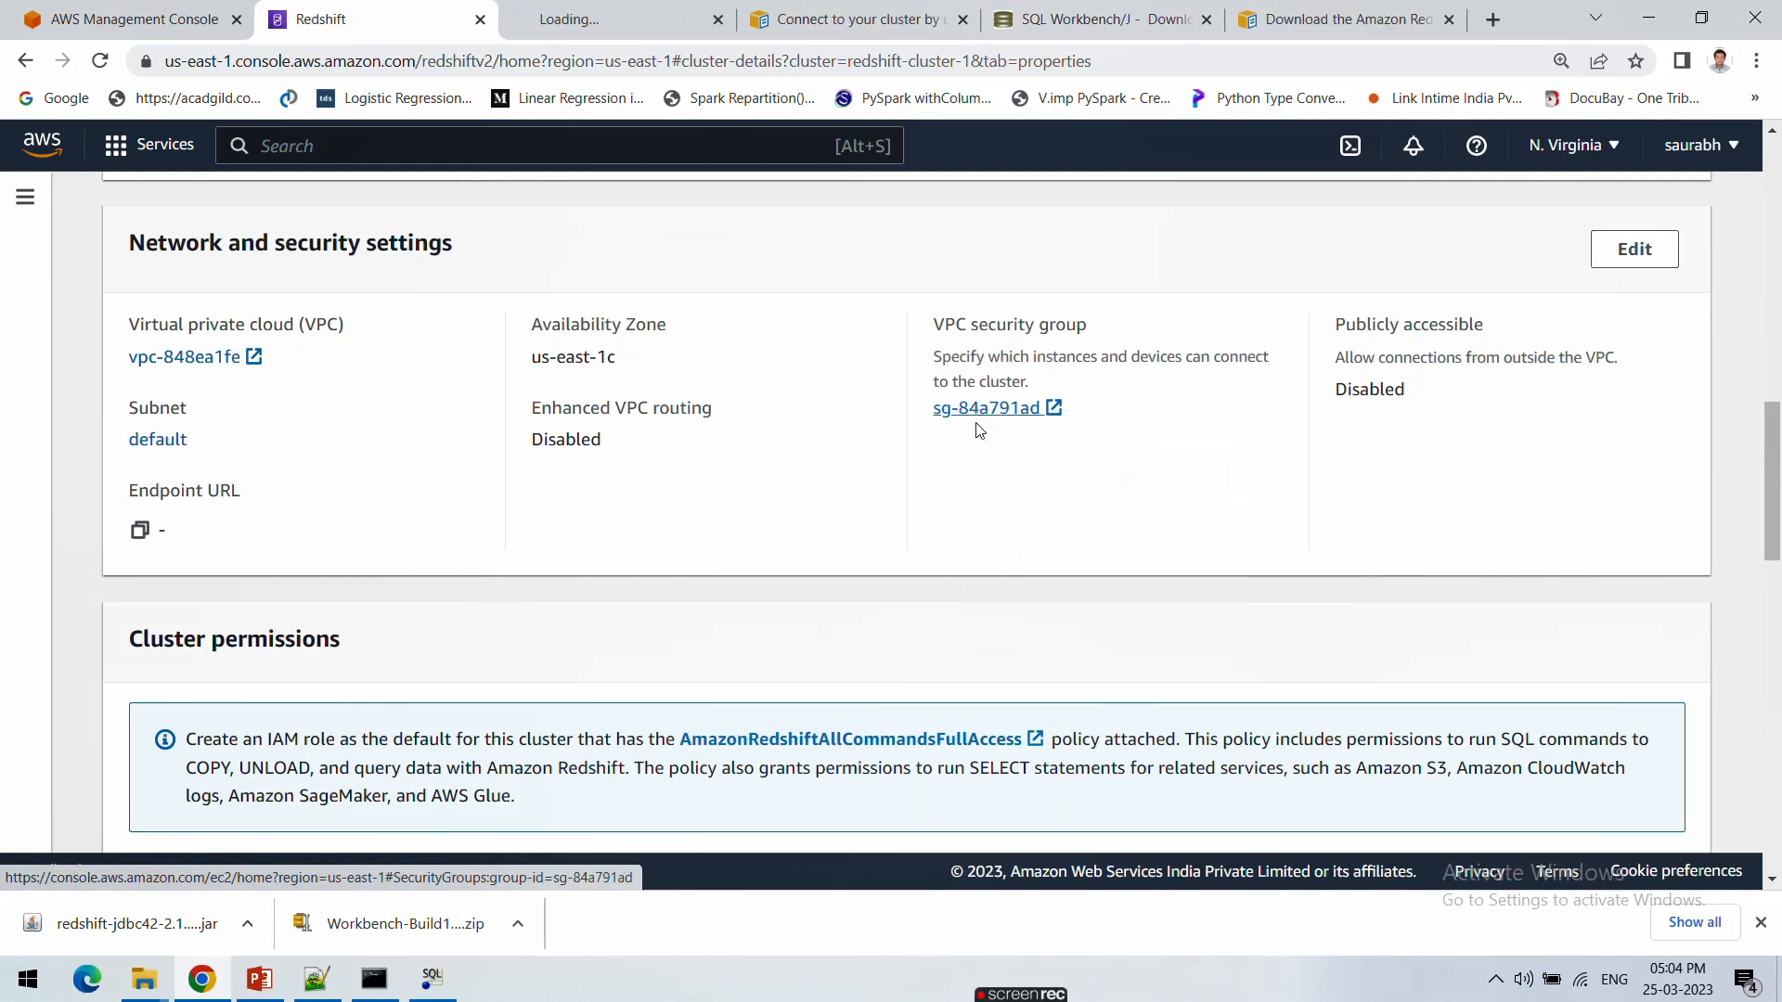
{"action": "left_click", "coordinate": [597, 11]}
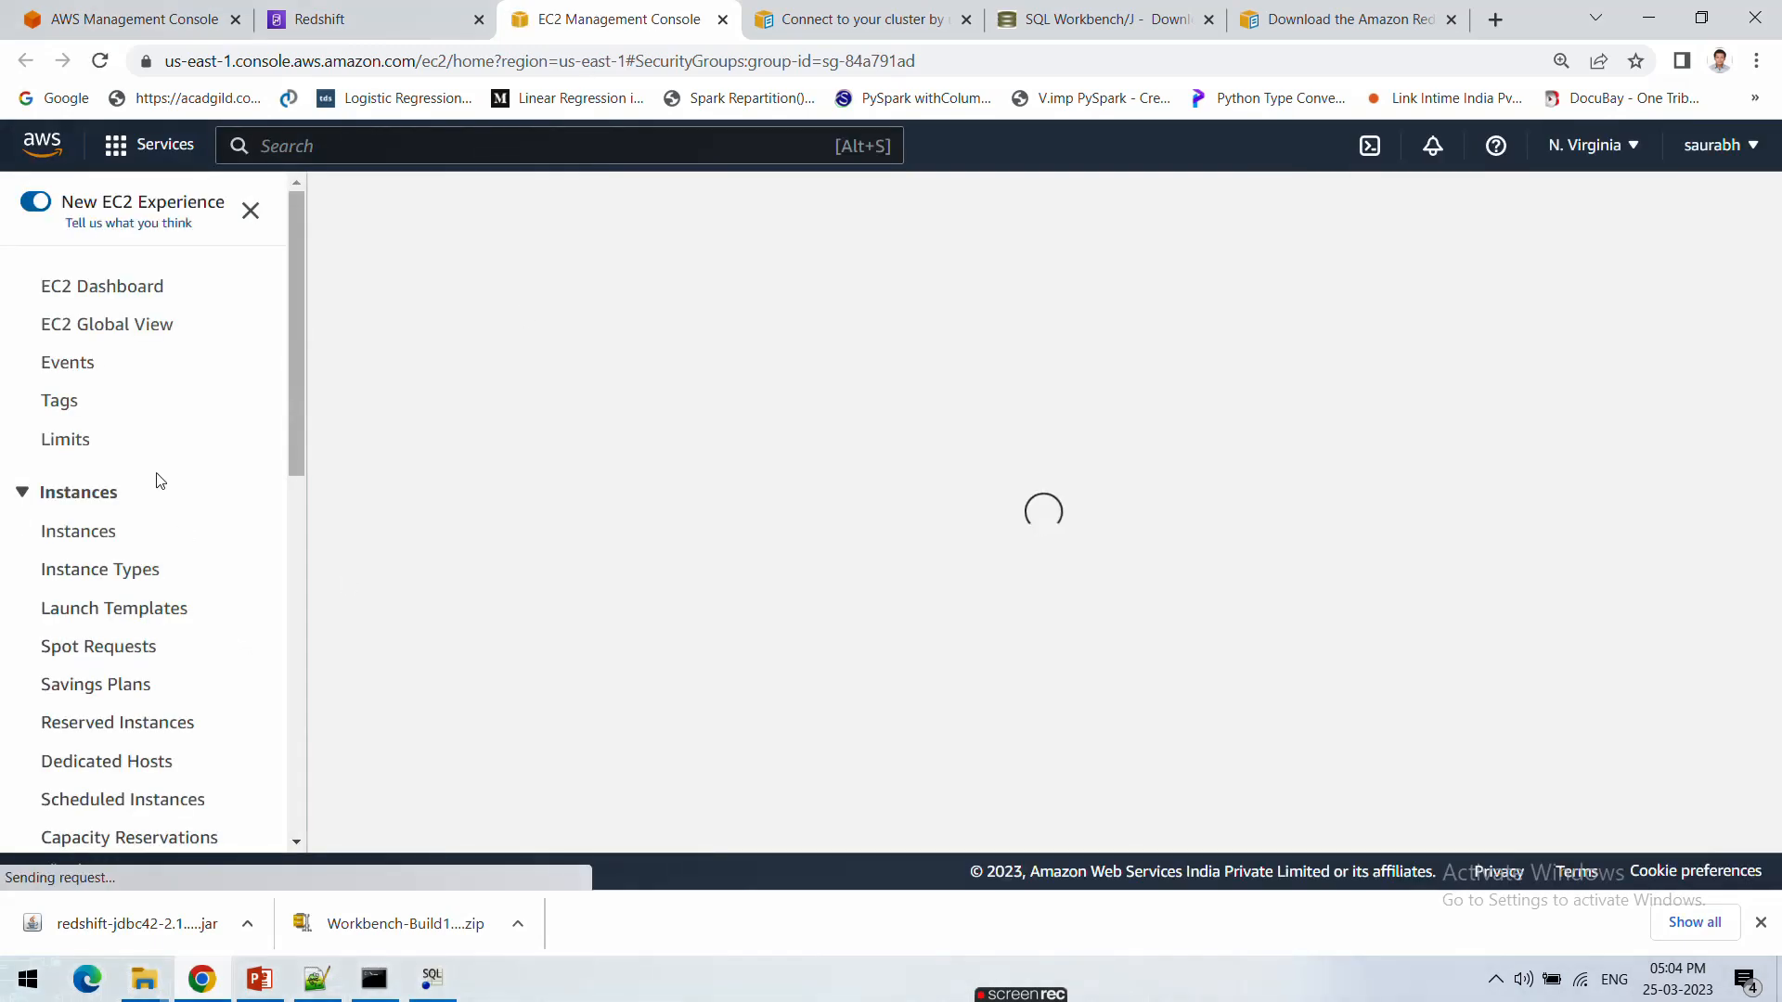
{"action": "left_click", "coordinate": [326, 441]}
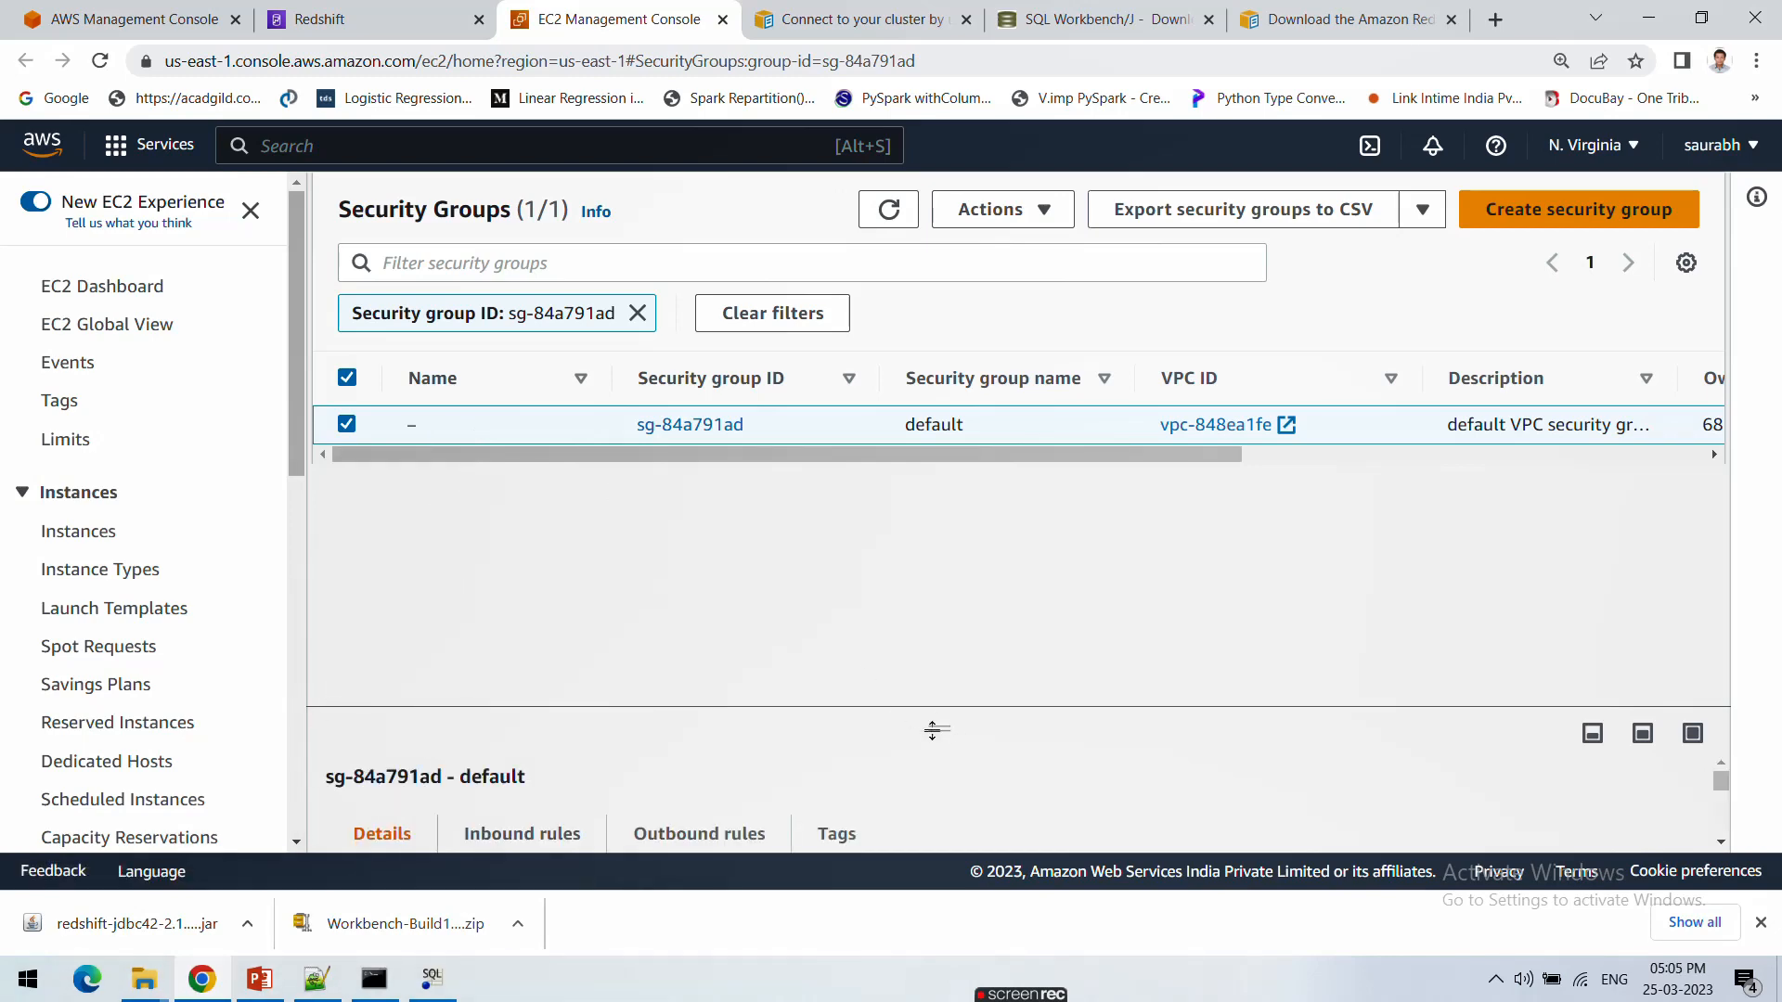
{"action": "left_click_drag", "start_coordinate": [935, 730], "coordinate": [928, 429]}
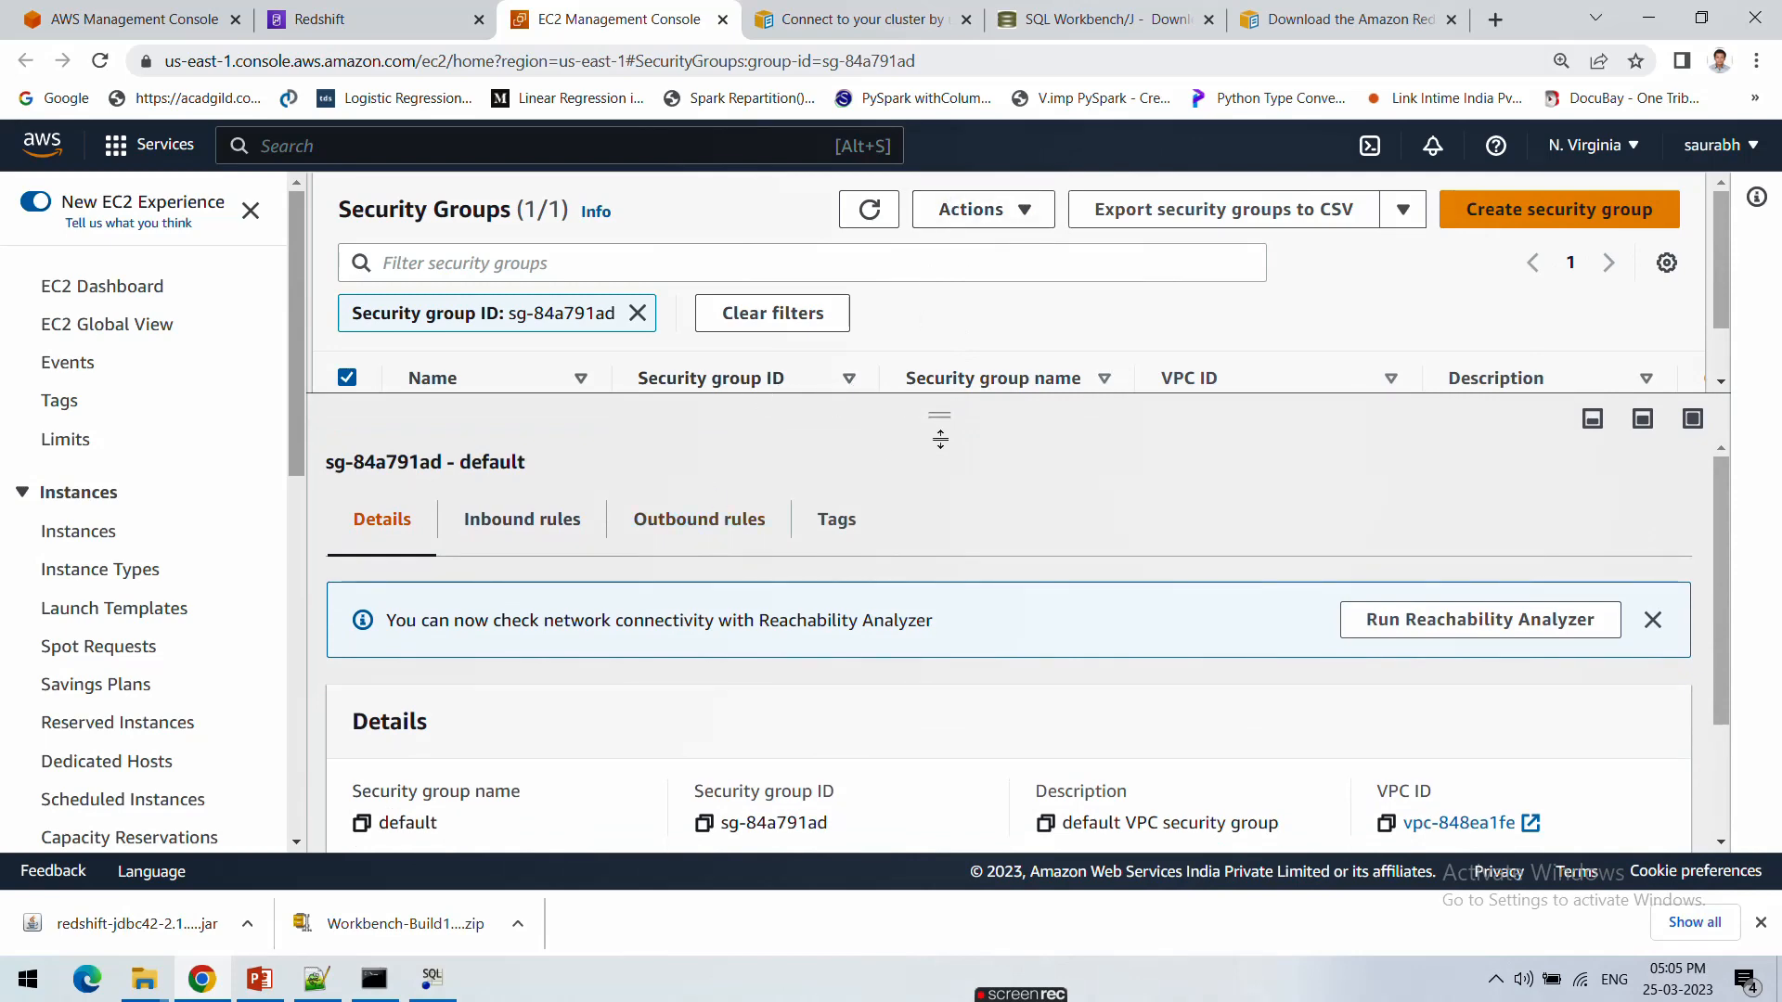
{"action": "left_click_drag", "start_coordinate": [940, 440], "coordinate": [938, 616]}
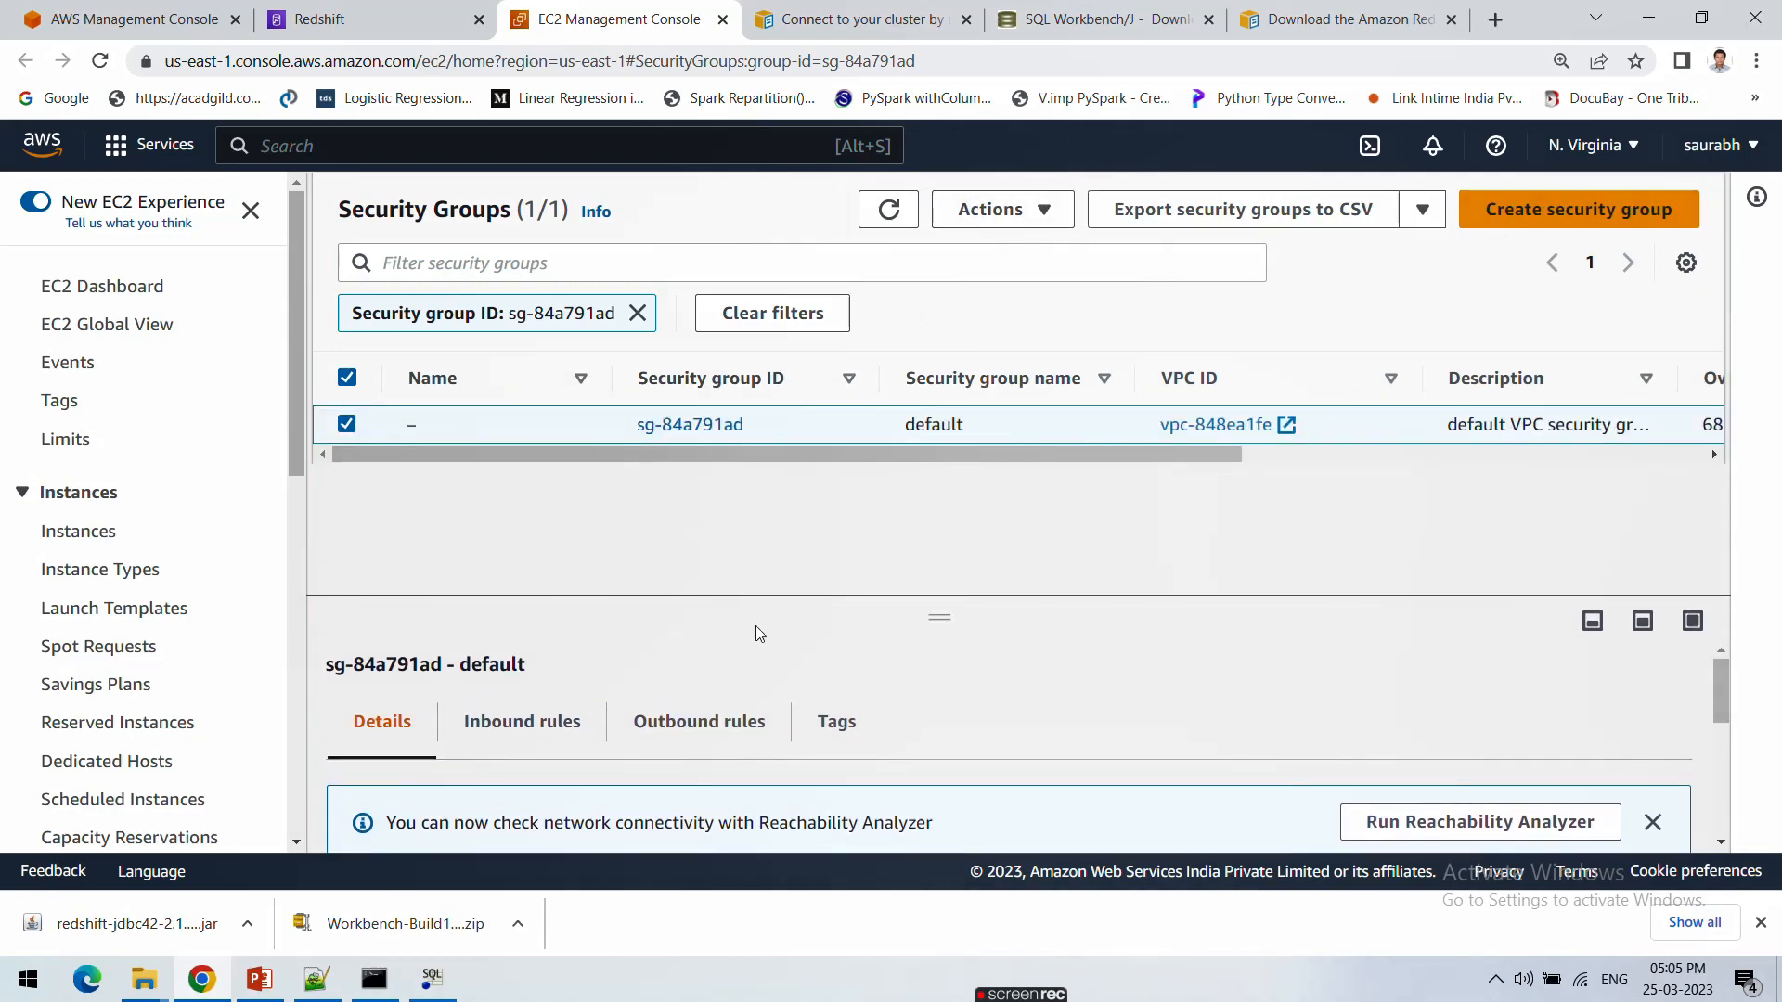
{"action": "left_click_drag", "start_coordinate": [939, 622], "coordinate": [915, 370]}
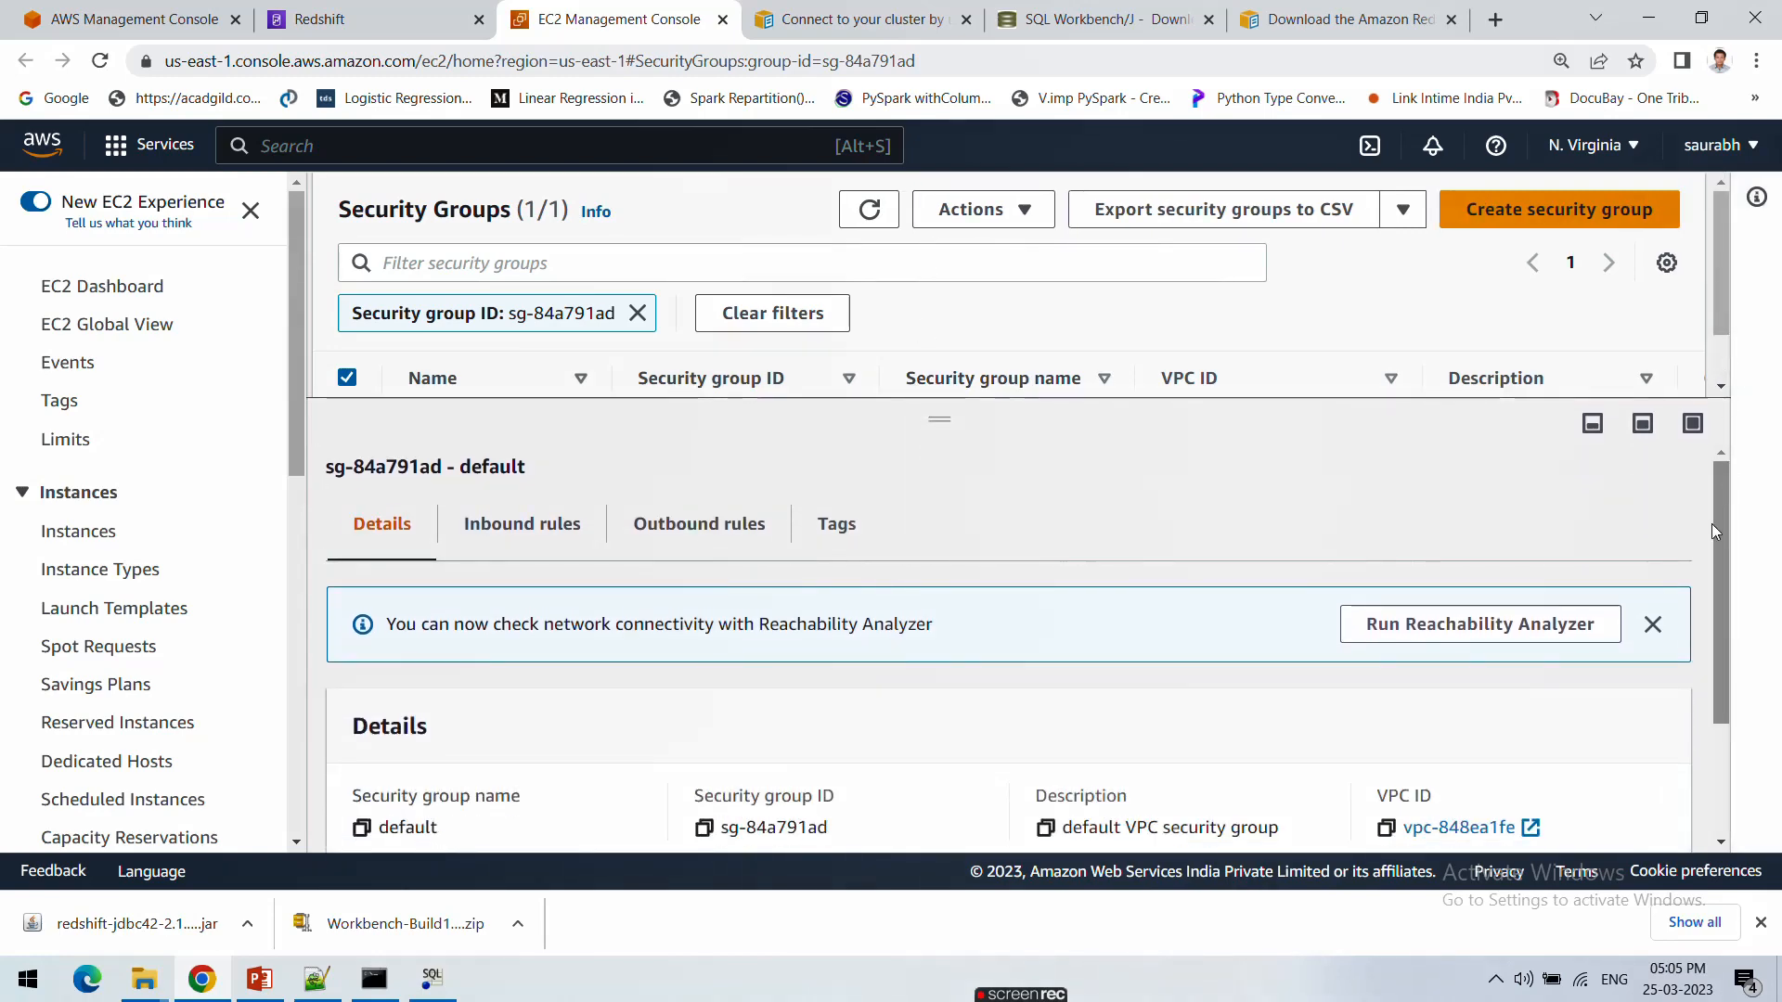
{"action": "mouse_move", "coordinate": [1719, 523]}
{"action": "left_mouse_down"}
{"action": "mouse_move", "coordinate": [1721, 624]}
{"action": "mouse_move", "coordinate": [1707, 551]}
{"action": "left_mouse_up"}
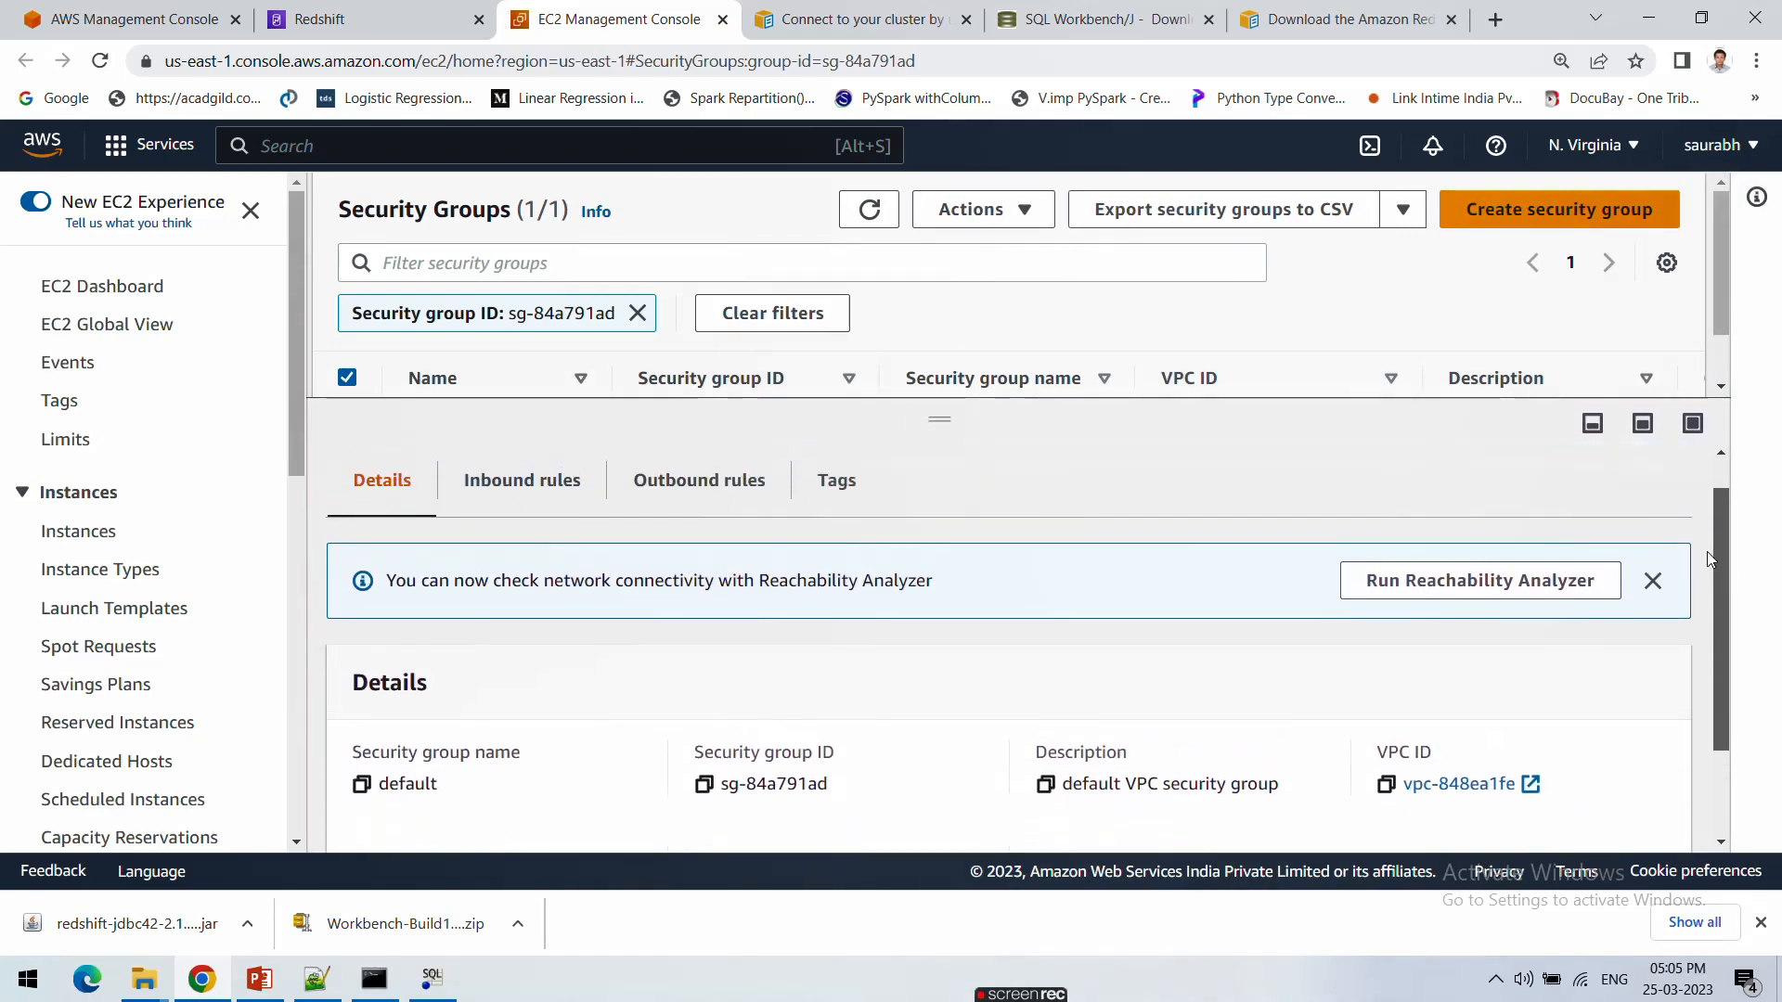
Step: Review the group's inbound and outbound rules, then start editing its inbound rules
{"action": "left_click", "coordinate": [552, 492]}
{"action": "left_click", "coordinate": [724, 491]}
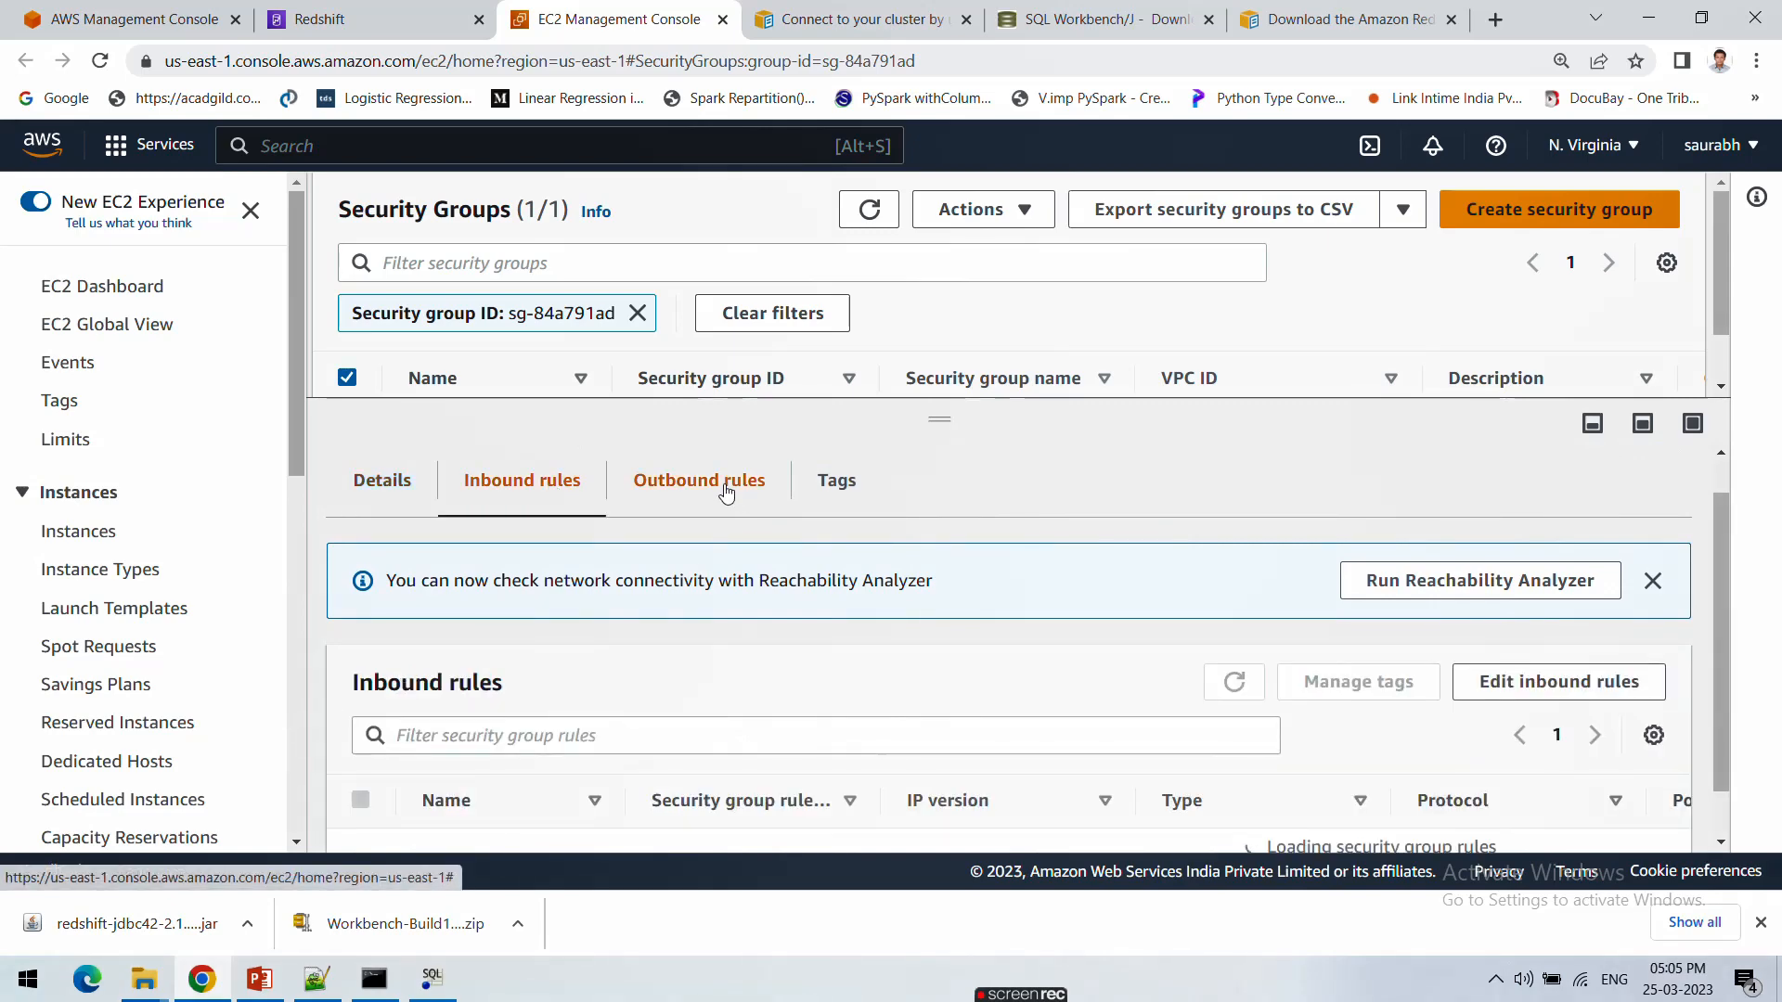
{"action": "left_click", "coordinate": [513, 515]}
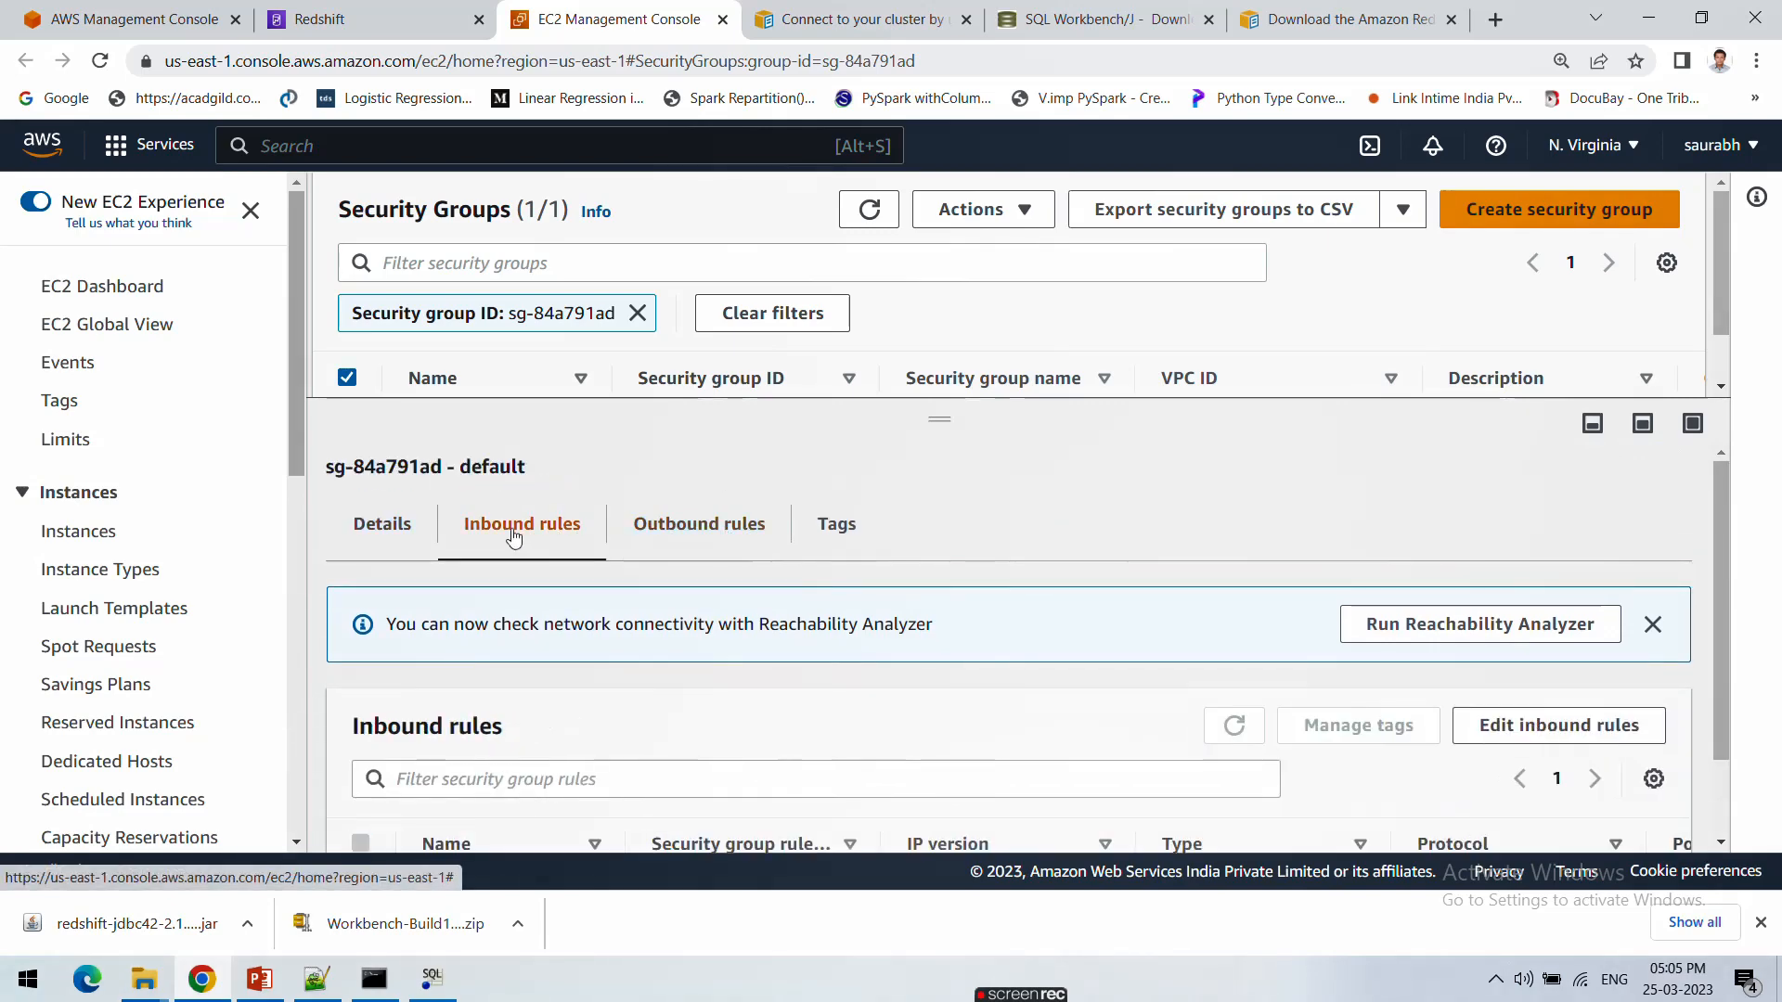
{"action": "scroll", "coordinate": [846, 461], "scroll_direction": "down", "scroll_amount": 2}
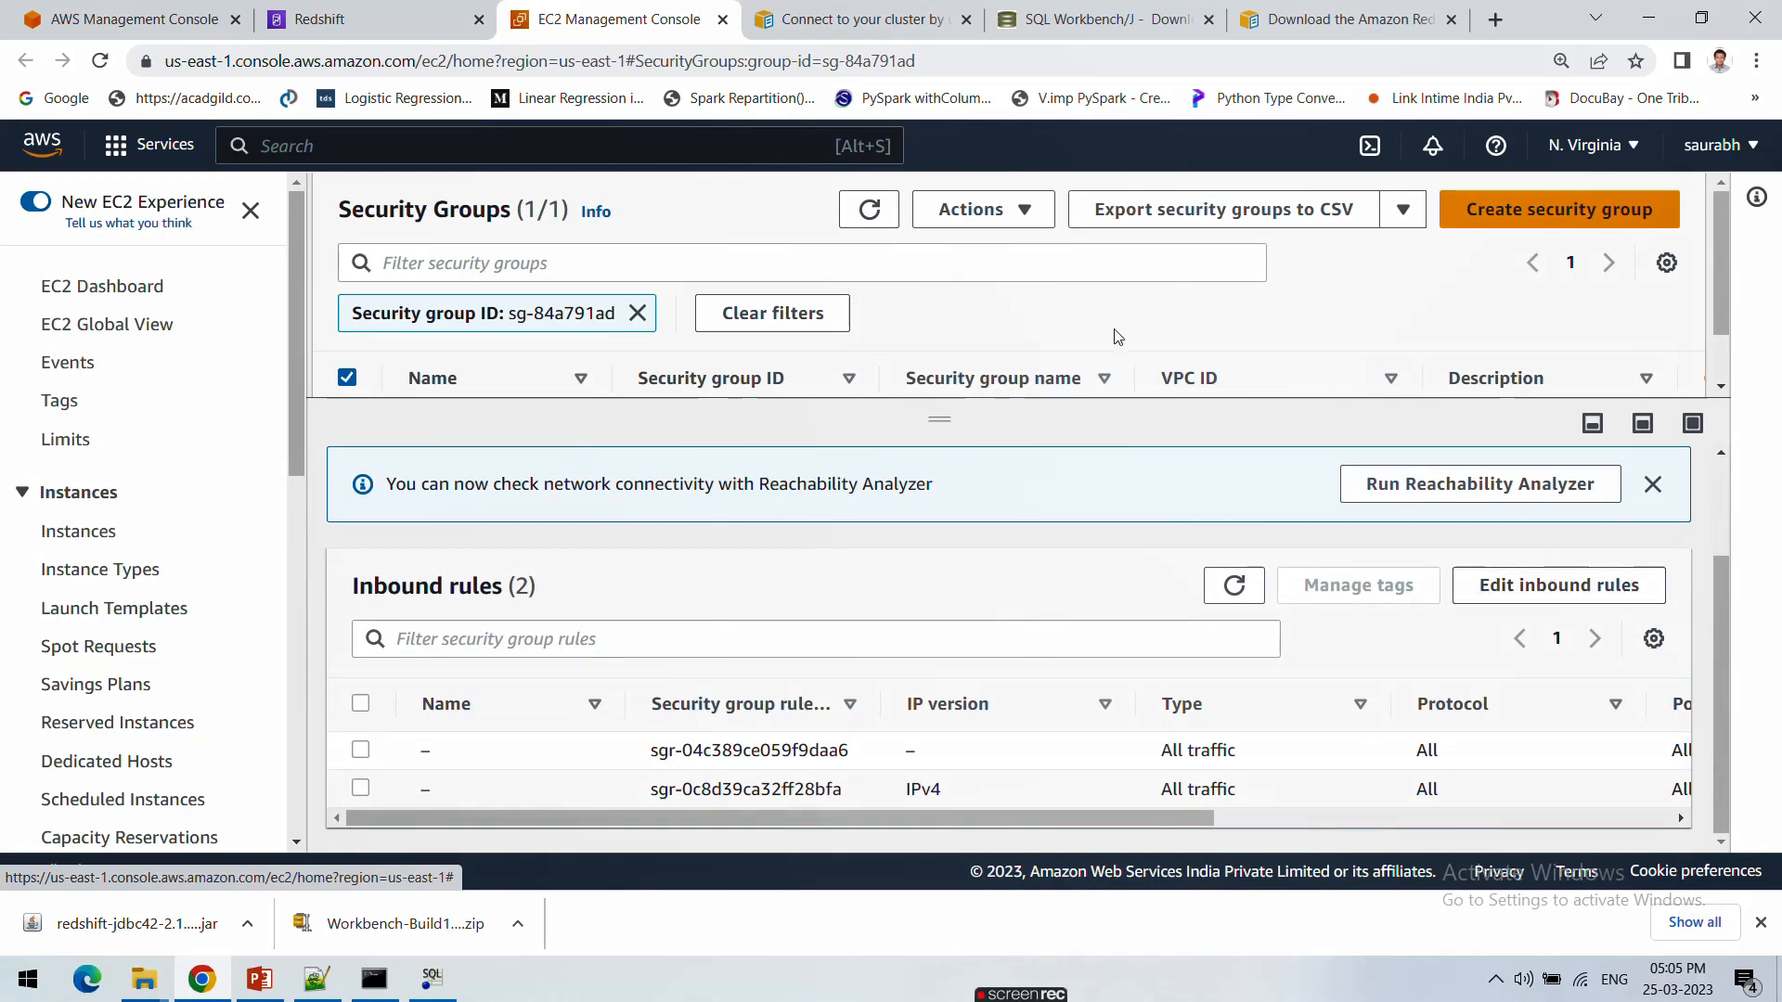
{"action": "left_click", "coordinate": [1516, 598]}
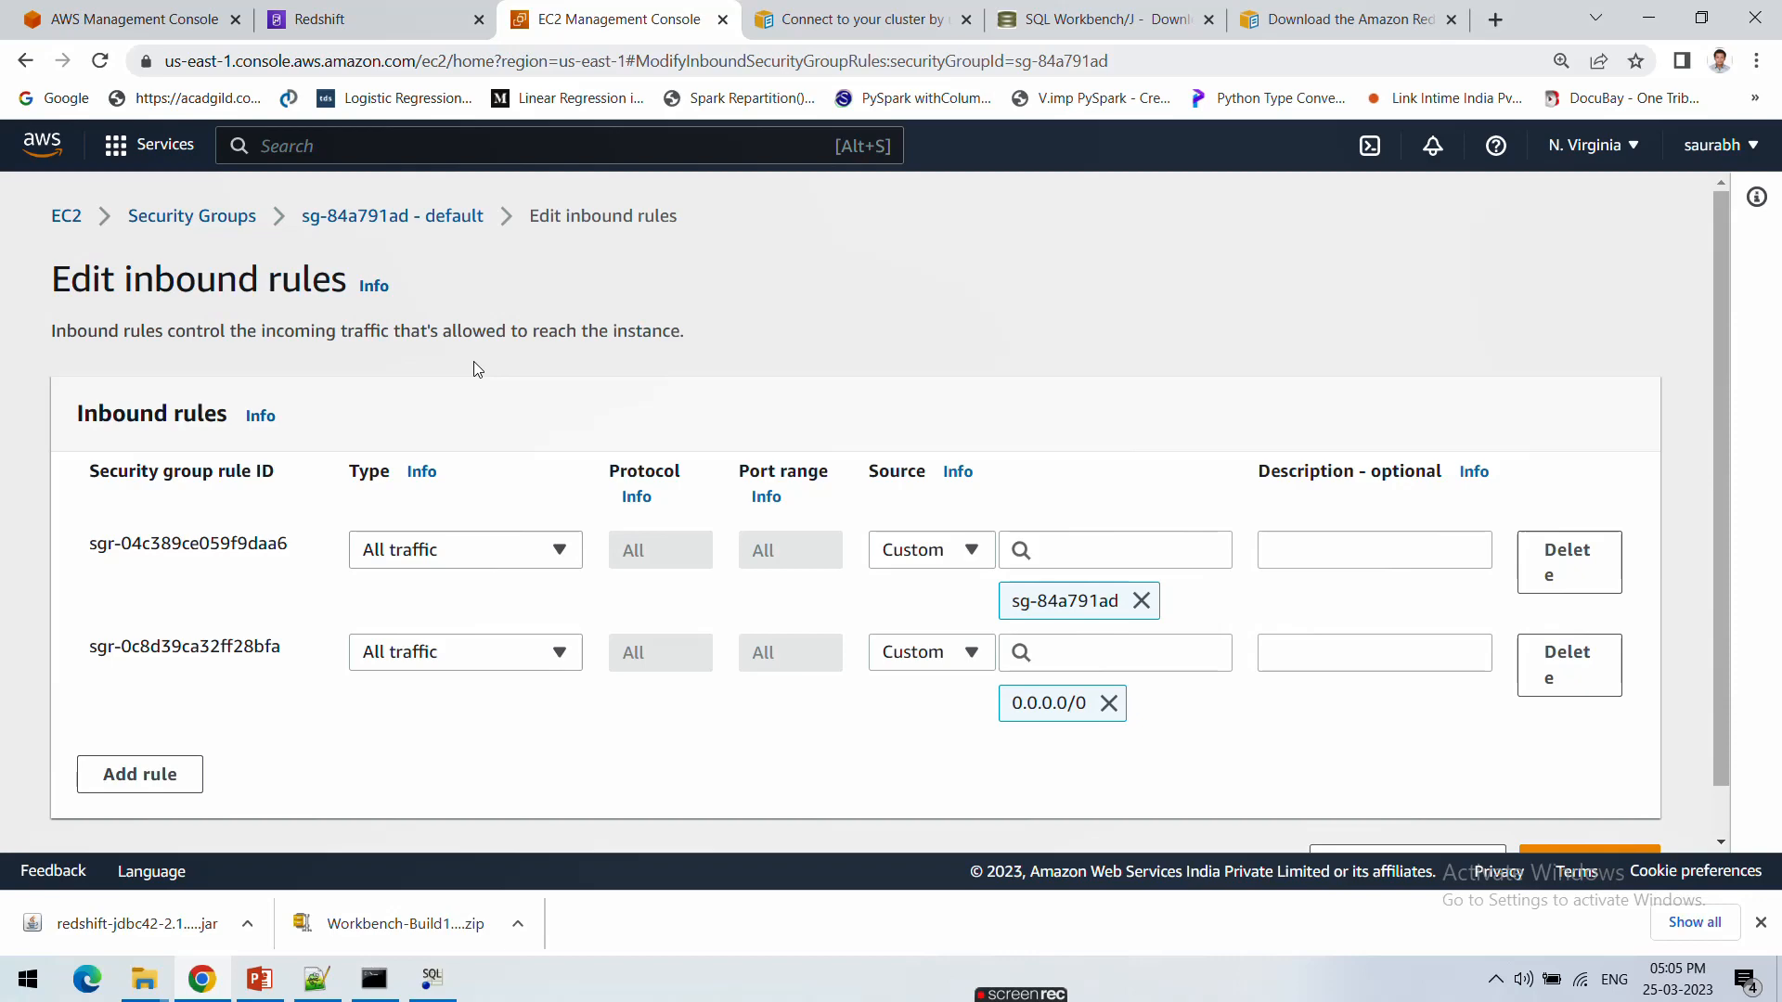
Step: Keep the second inbound rule at All traffic with source Anywhere-IPv4
{"action": "left_click", "coordinate": [450, 664]}
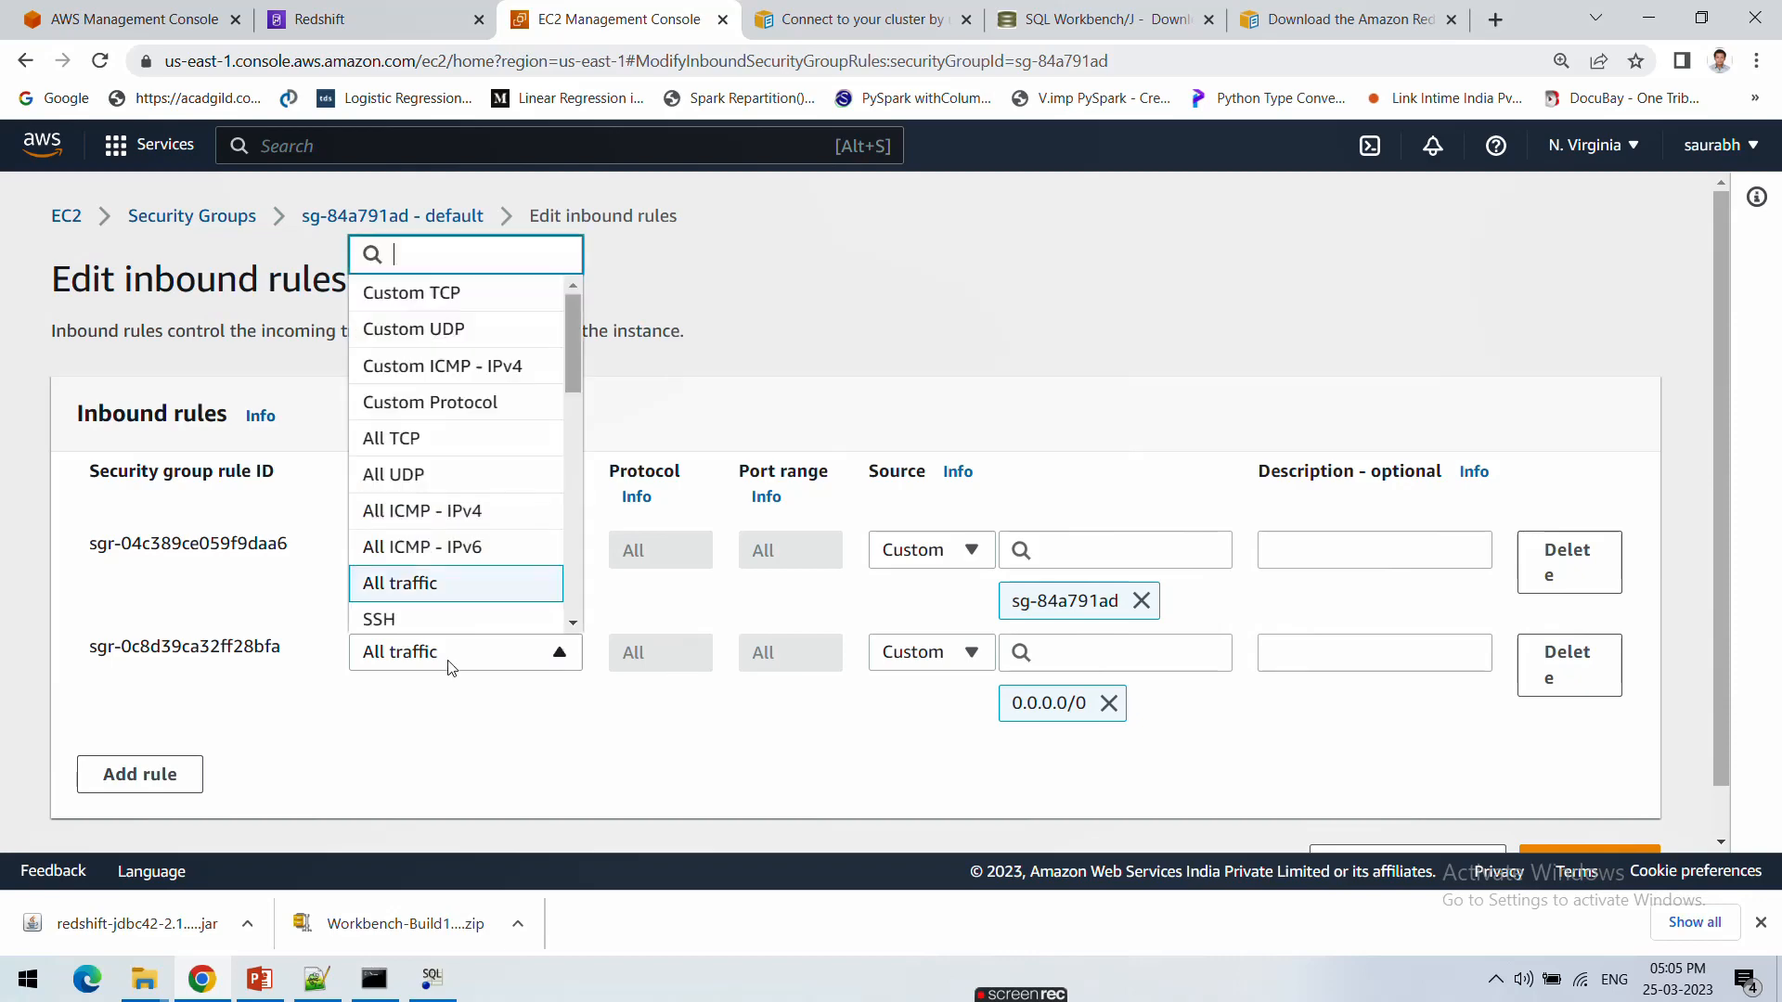
{"action": "left_click", "coordinate": [456, 585]}
{"action": "left_click", "coordinate": [924, 658]}
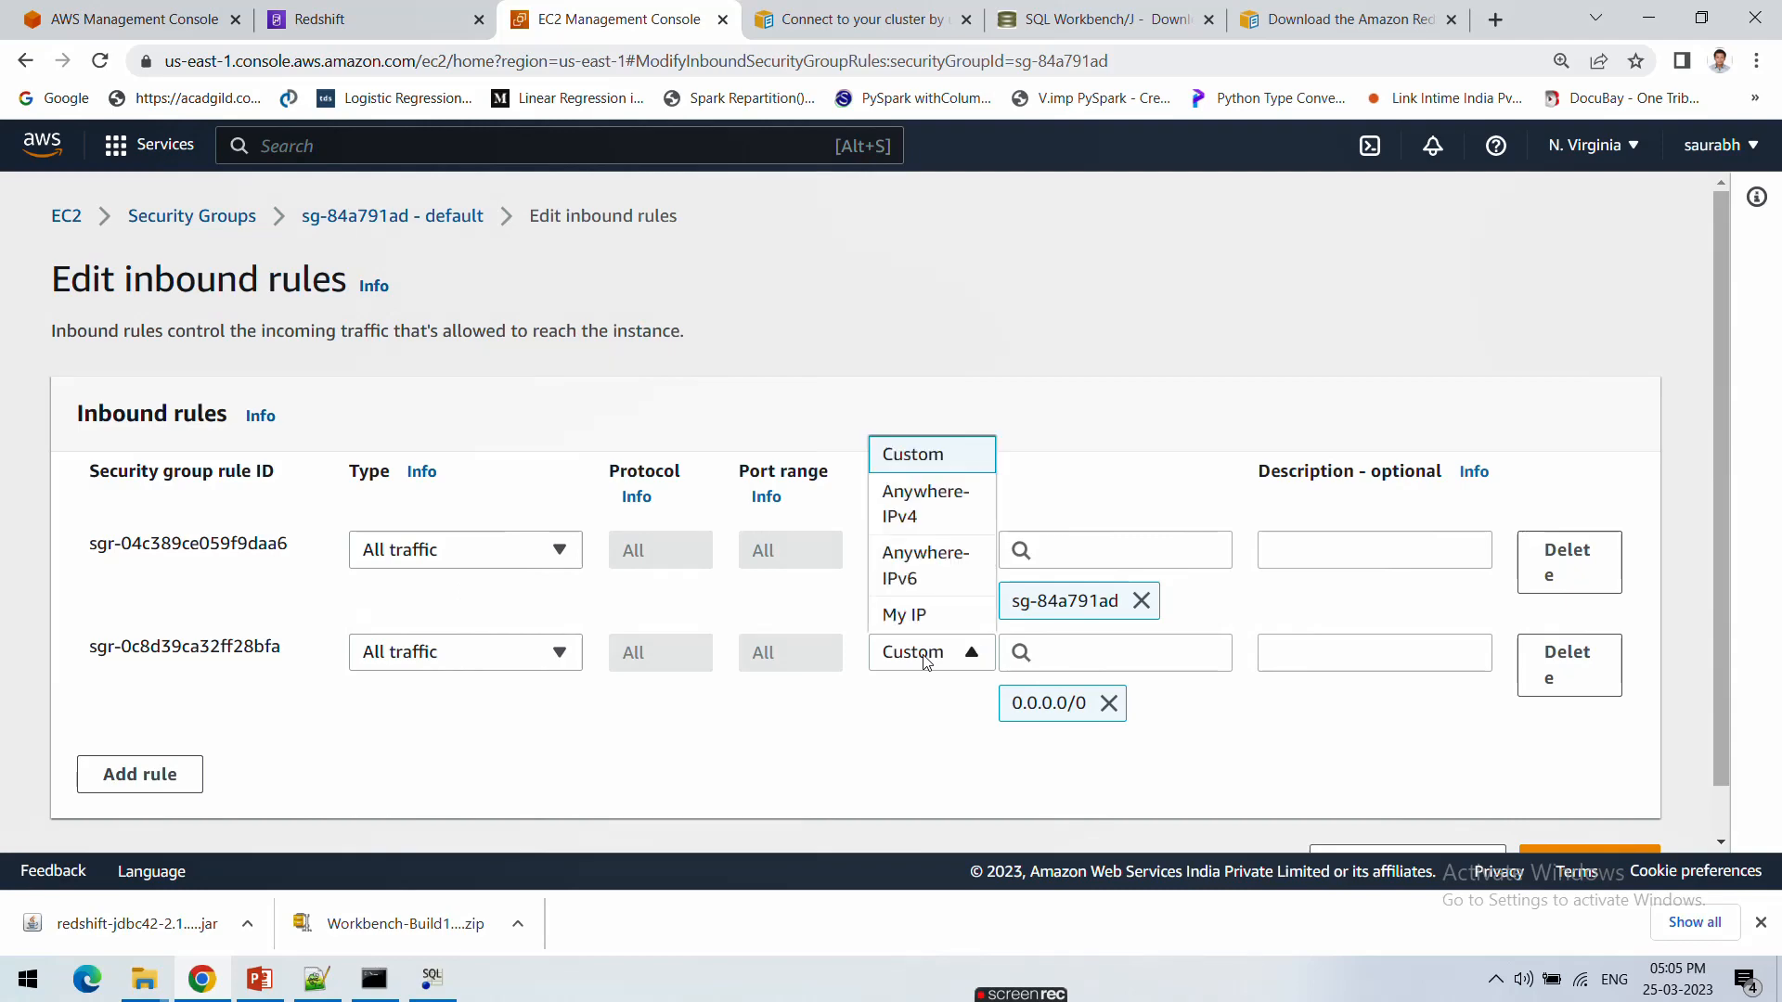
{"action": "left_click", "coordinate": [947, 518]}
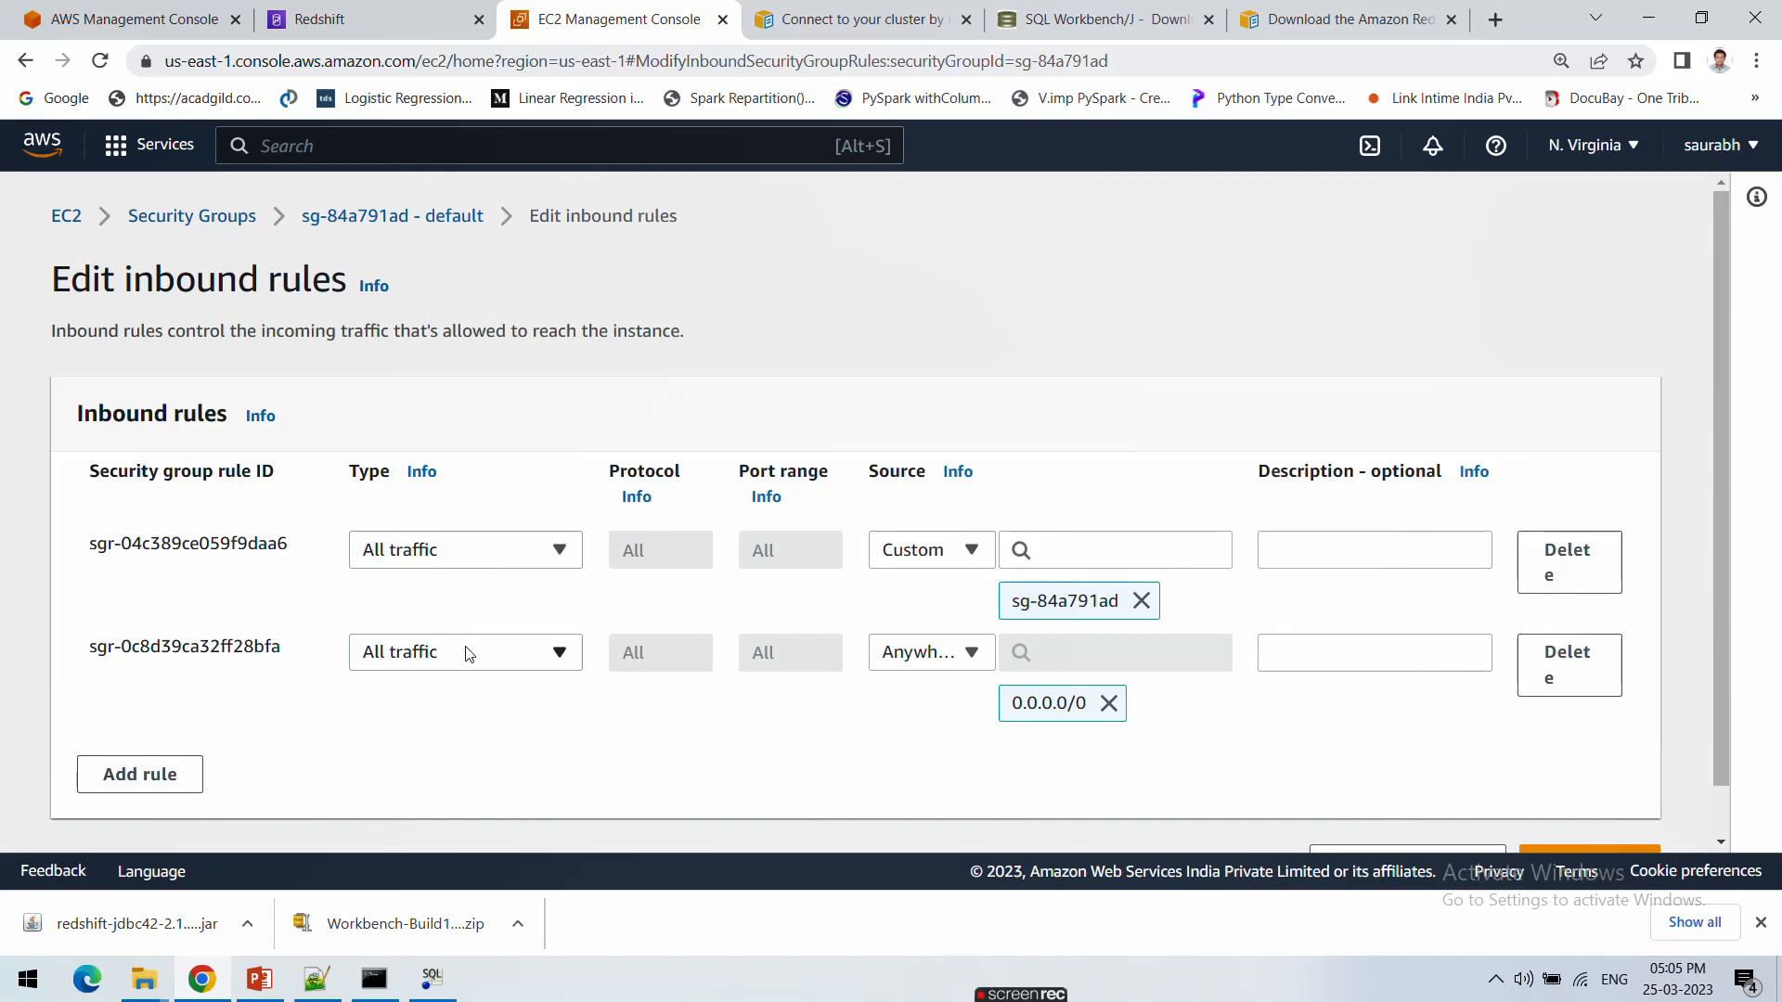
Step: Copy redshift-cluster-1's JDBC URL from the Redshift cluster details
{"action": "left_click", "coordinate": [290, 11]}
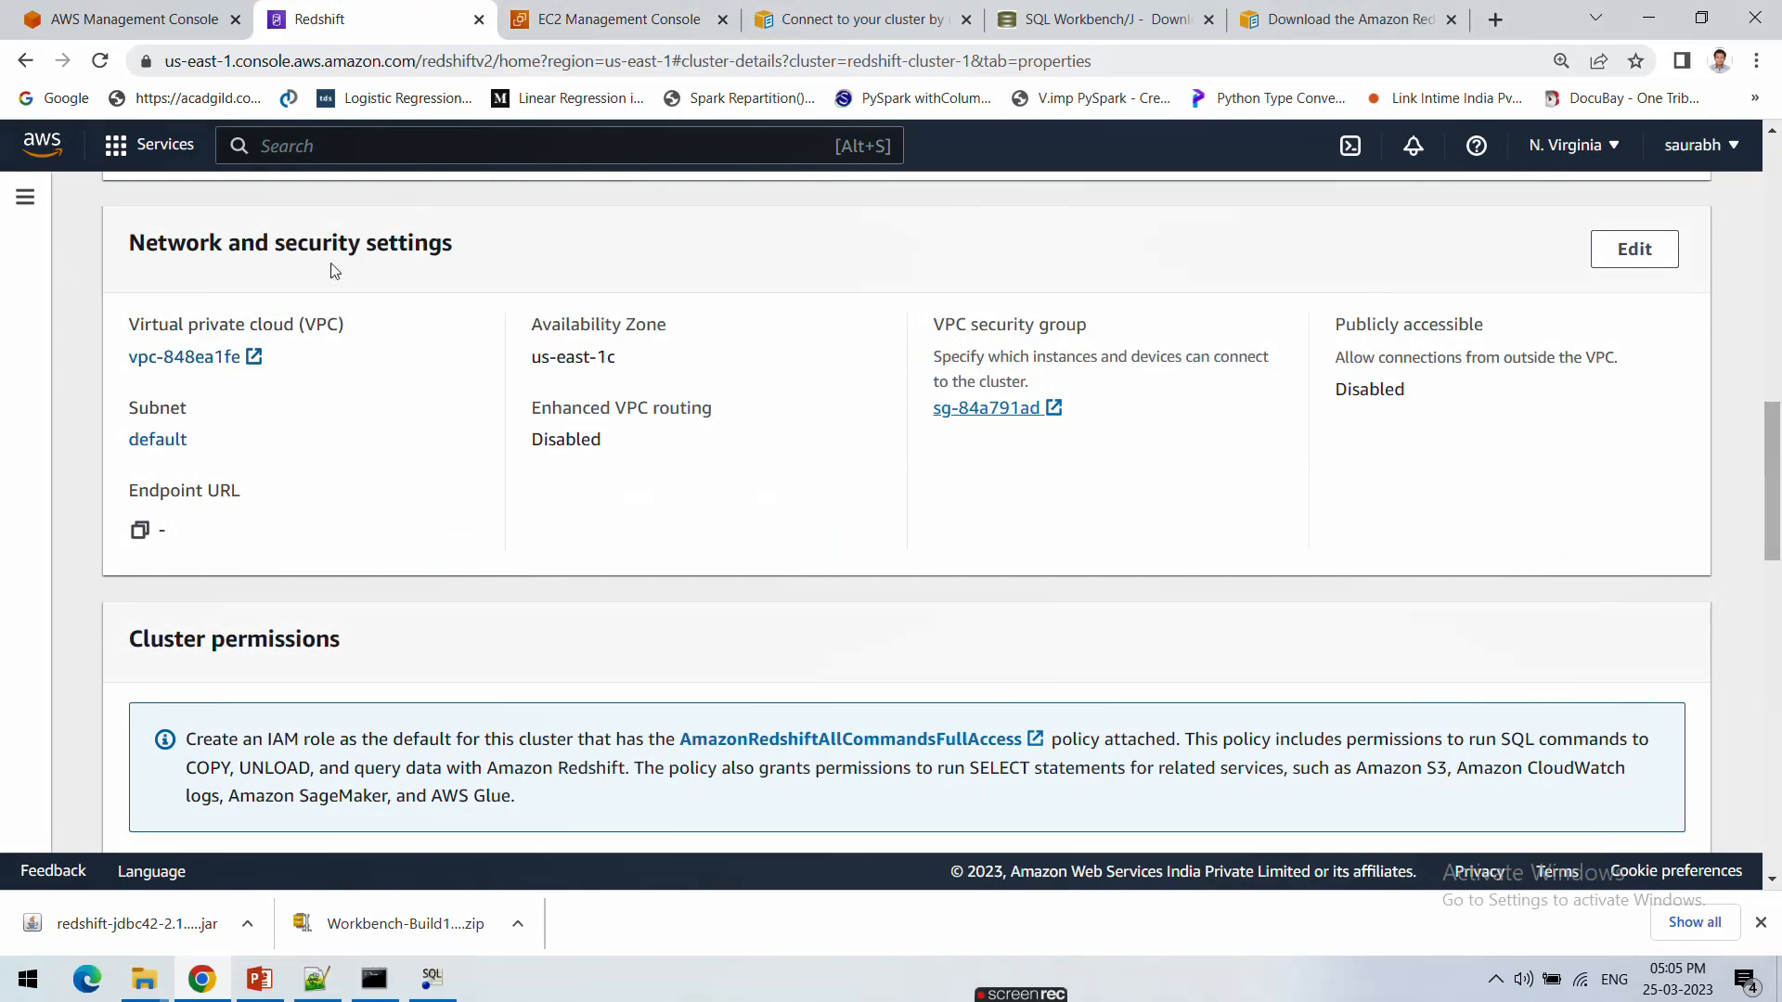
{"action": "scroll", "coordinate": [539, 530], "scroll_direction": "up", "scroll_amount": 10}
{"action": "left_click", "coordinate": [1325, 577]}
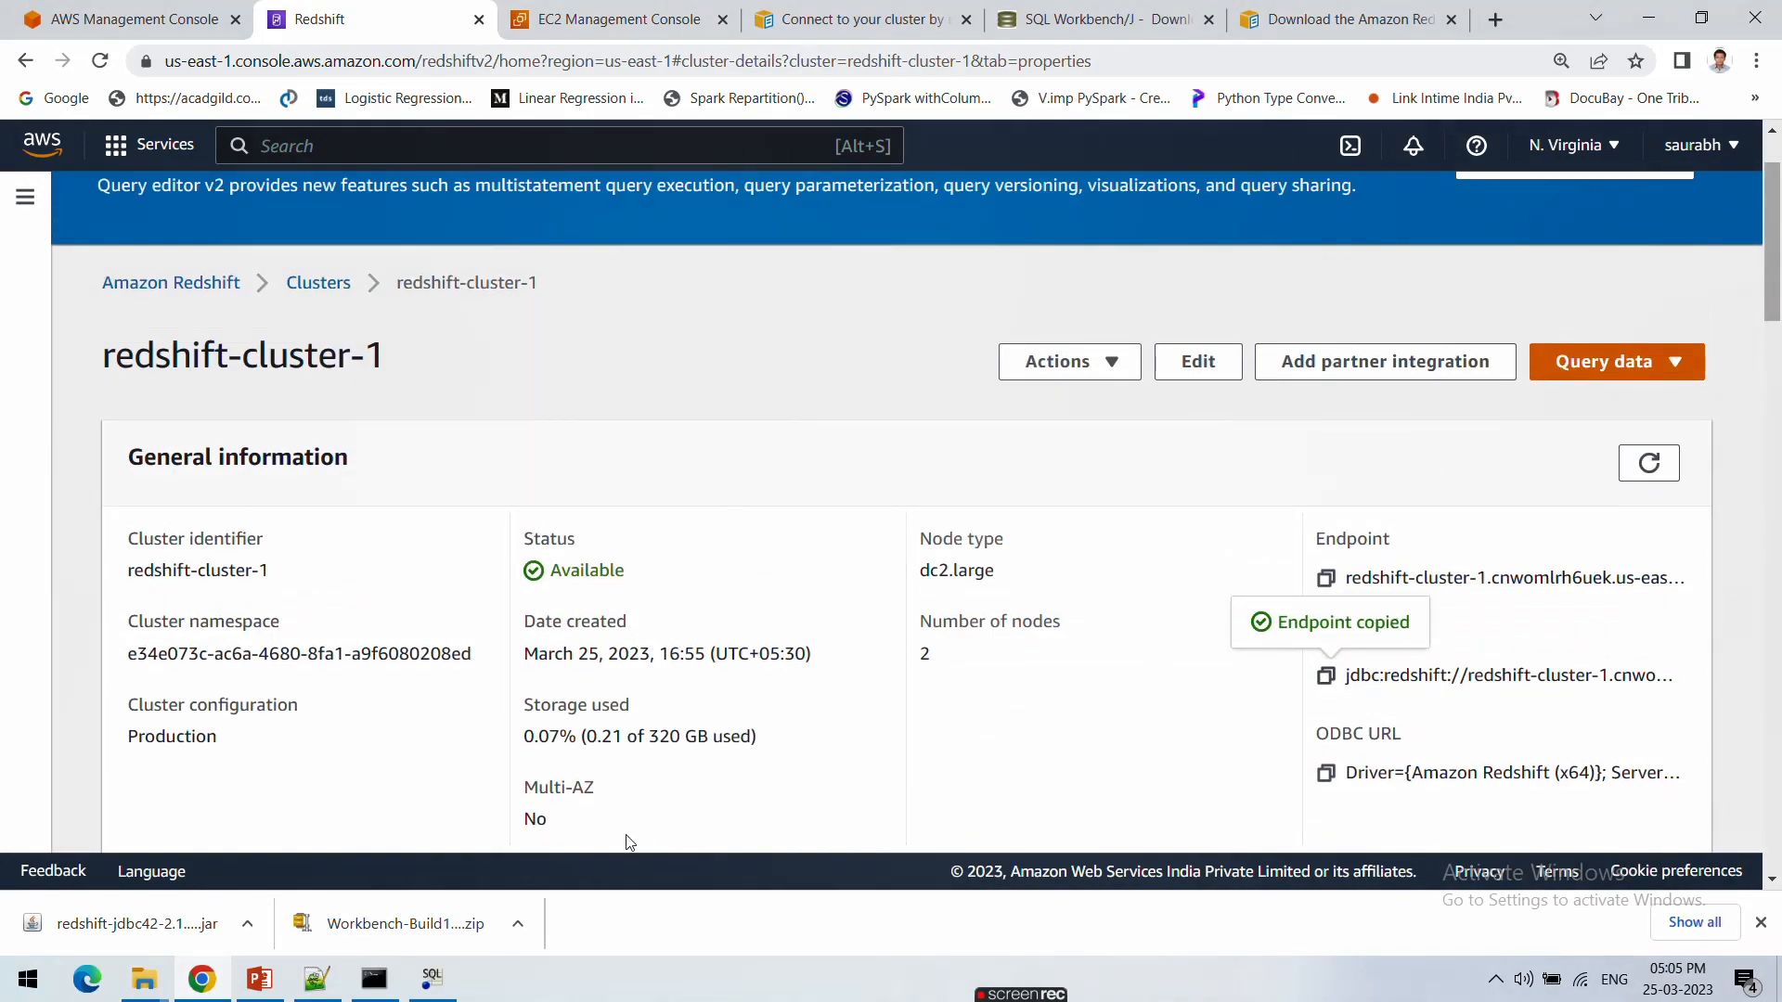
{"action": "left_click", "coordinate": [283, 989]}
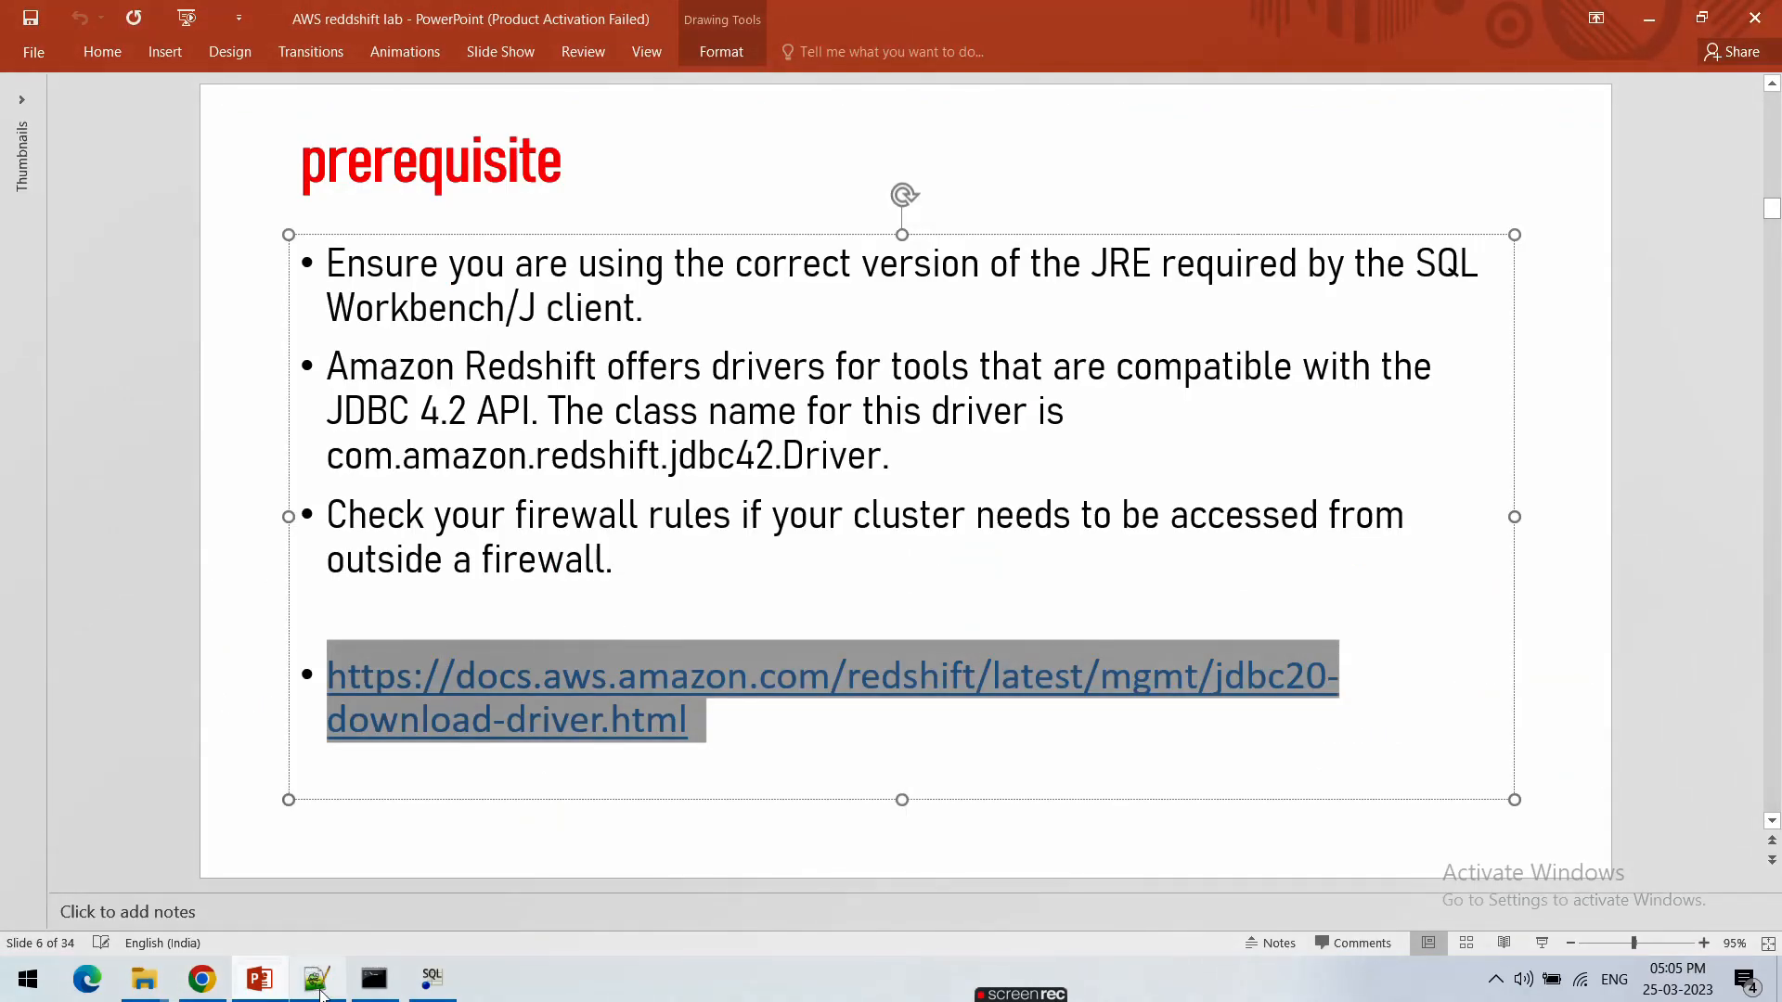
Step: Paste the JDBC URL ending :5439/dev onto line 4 of the Notepad++ notes
{"action": "left_click", "coordinate": [317, 982]}
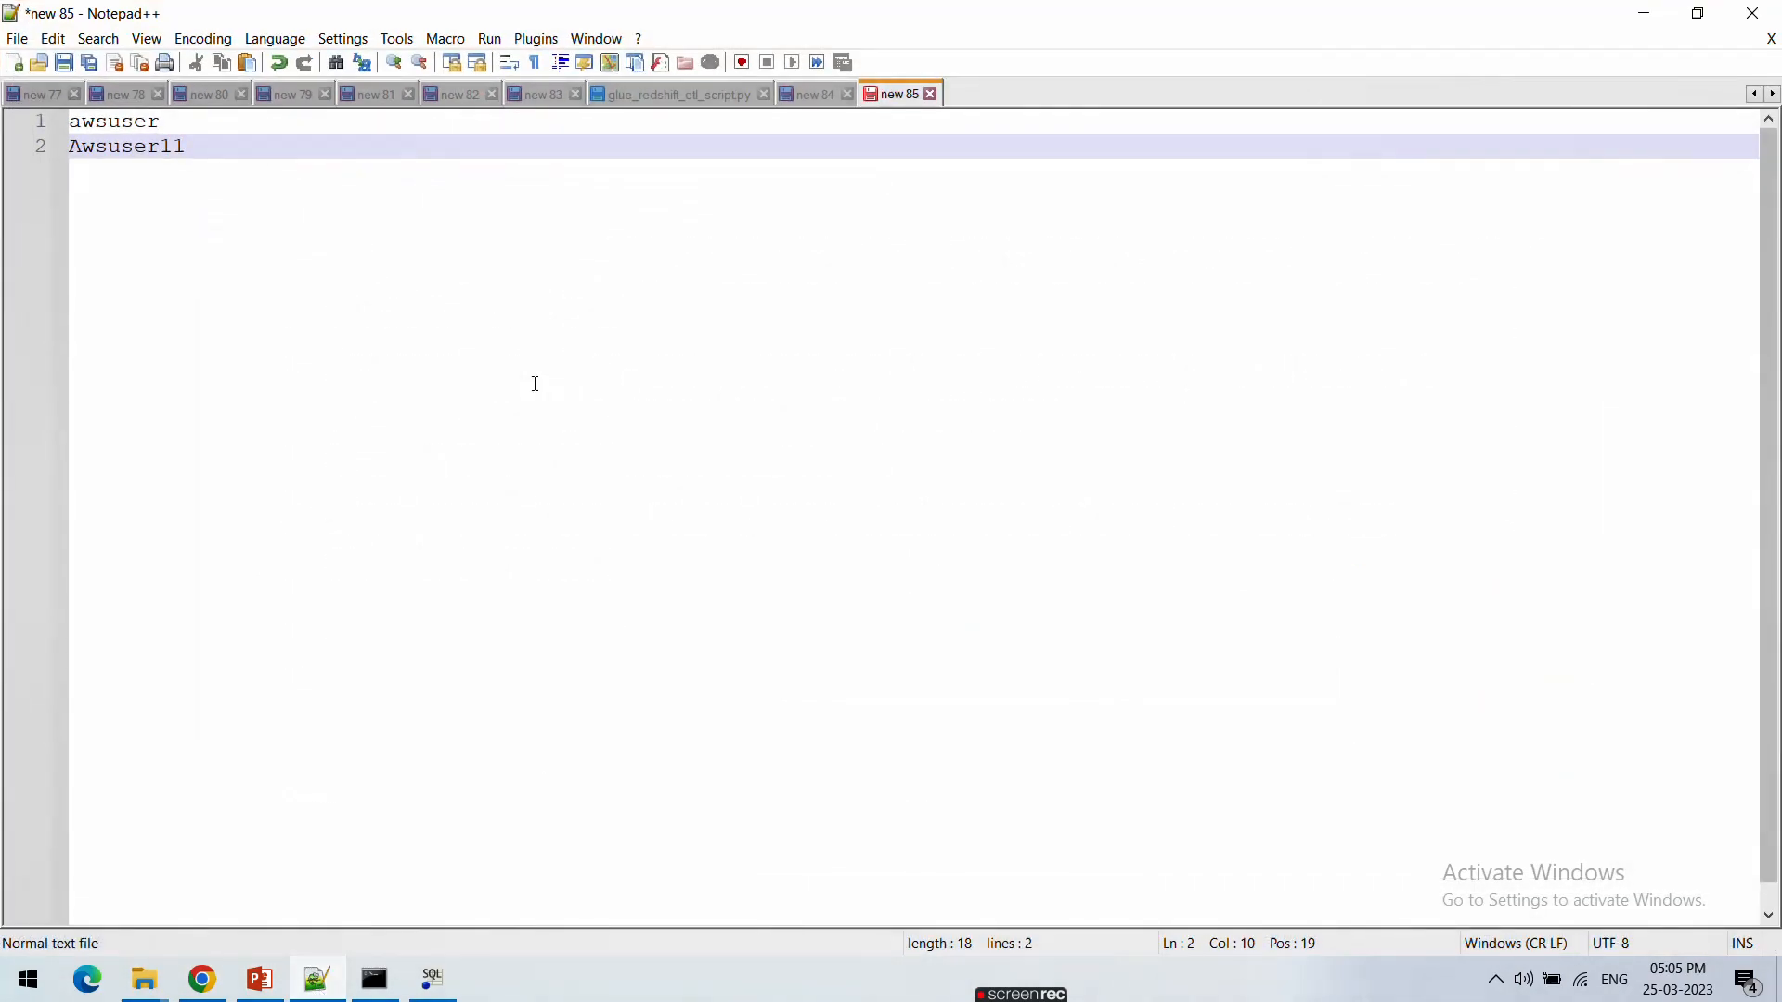
{"action": "key", "text": "Return"}
{"action": "key", "text": "Return"}
{"action": "key", "text": "ctrl+v"}
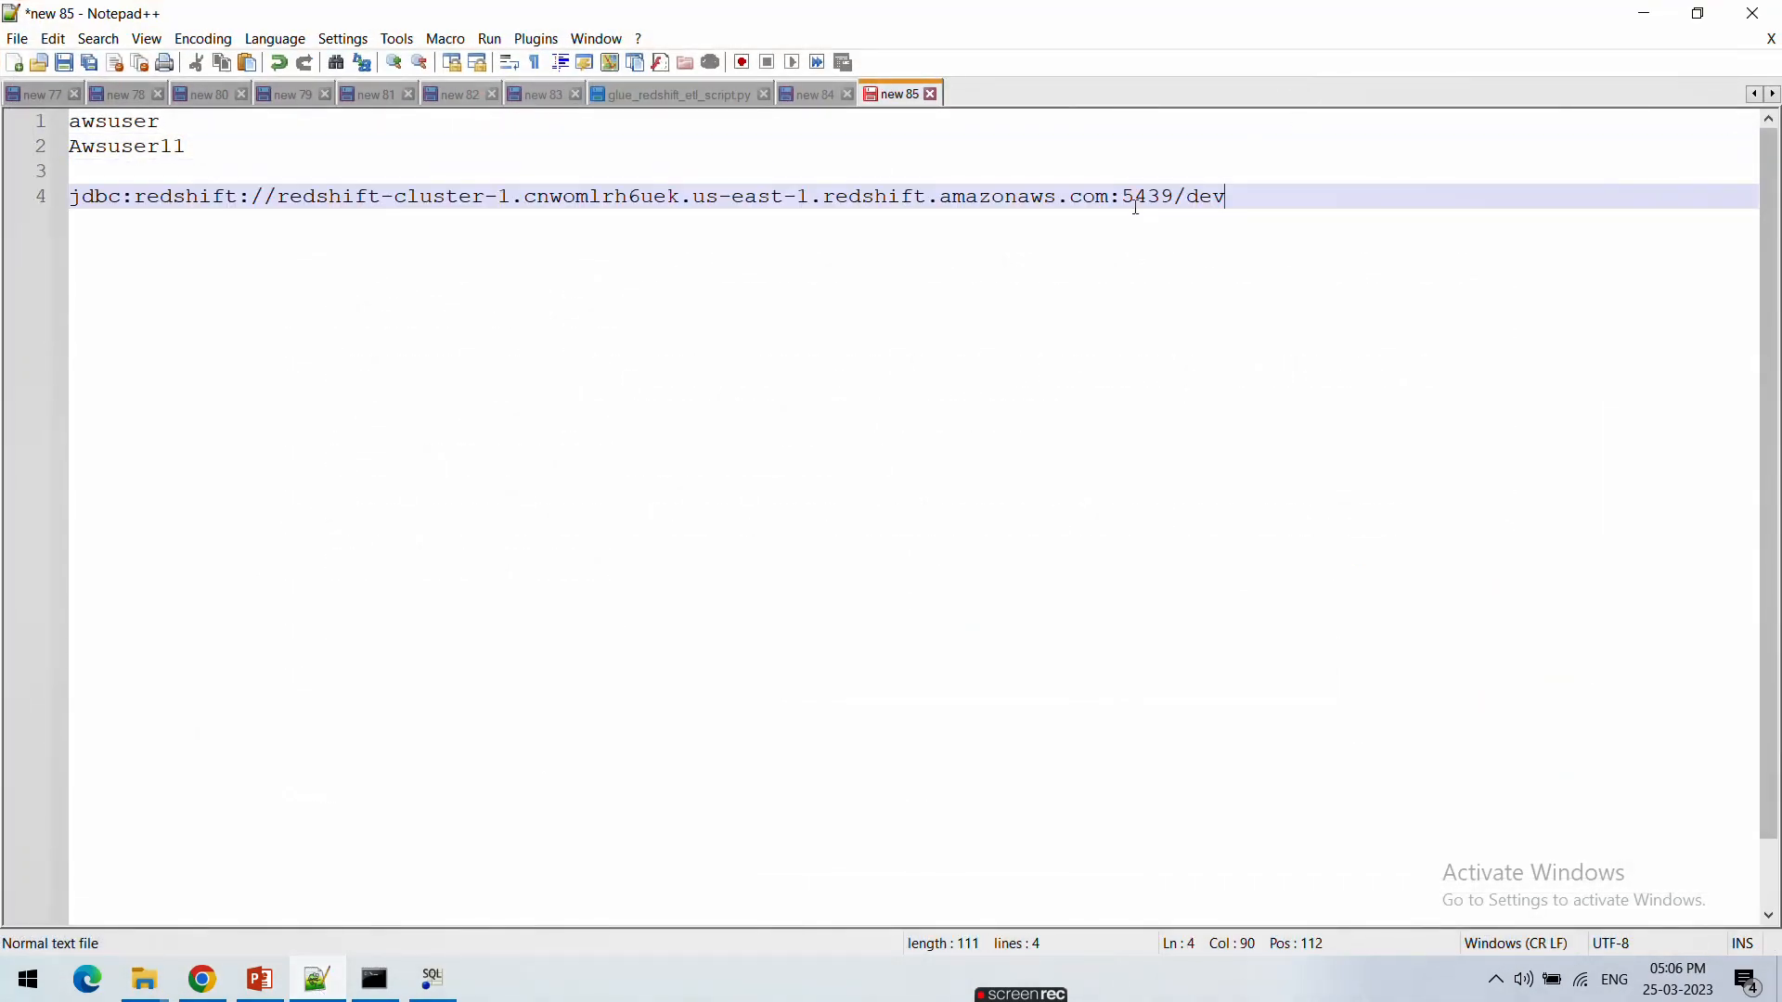
{"action": "double_click", "coordinate": [1136, 199]}
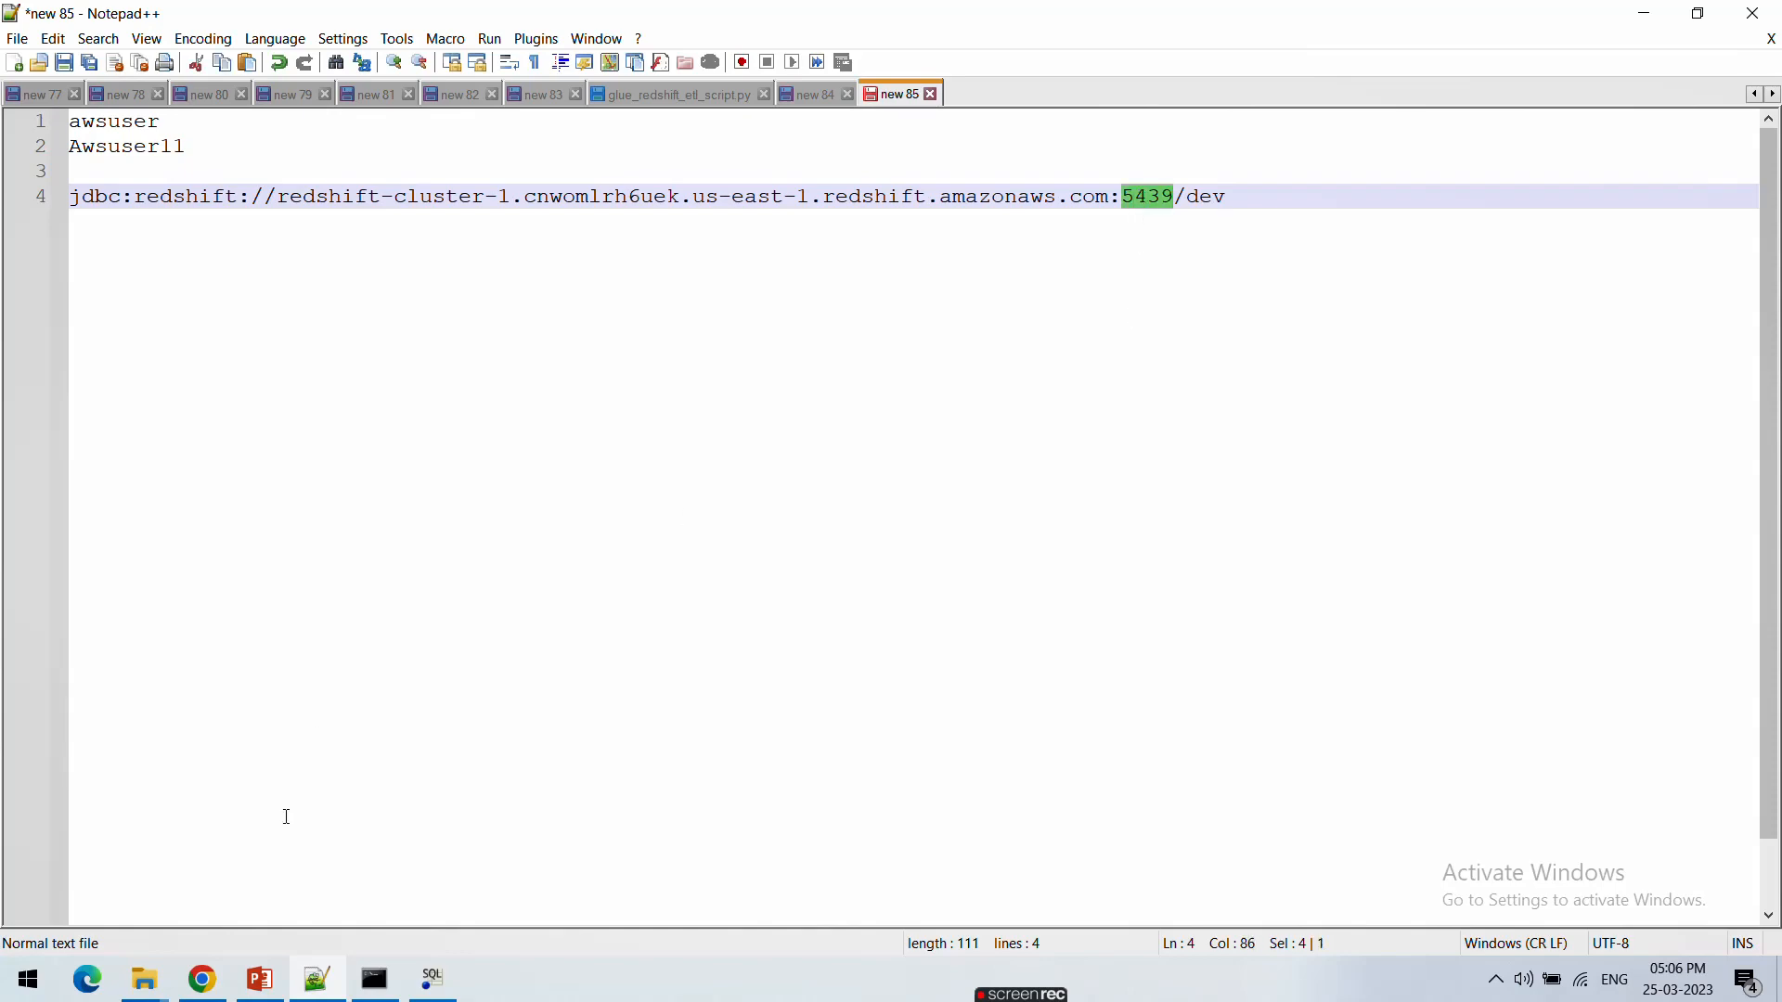
{"action": "left_click", "coordinate": [202, 980]}
{"action": "left_click", "coordinate": [594, 11]}
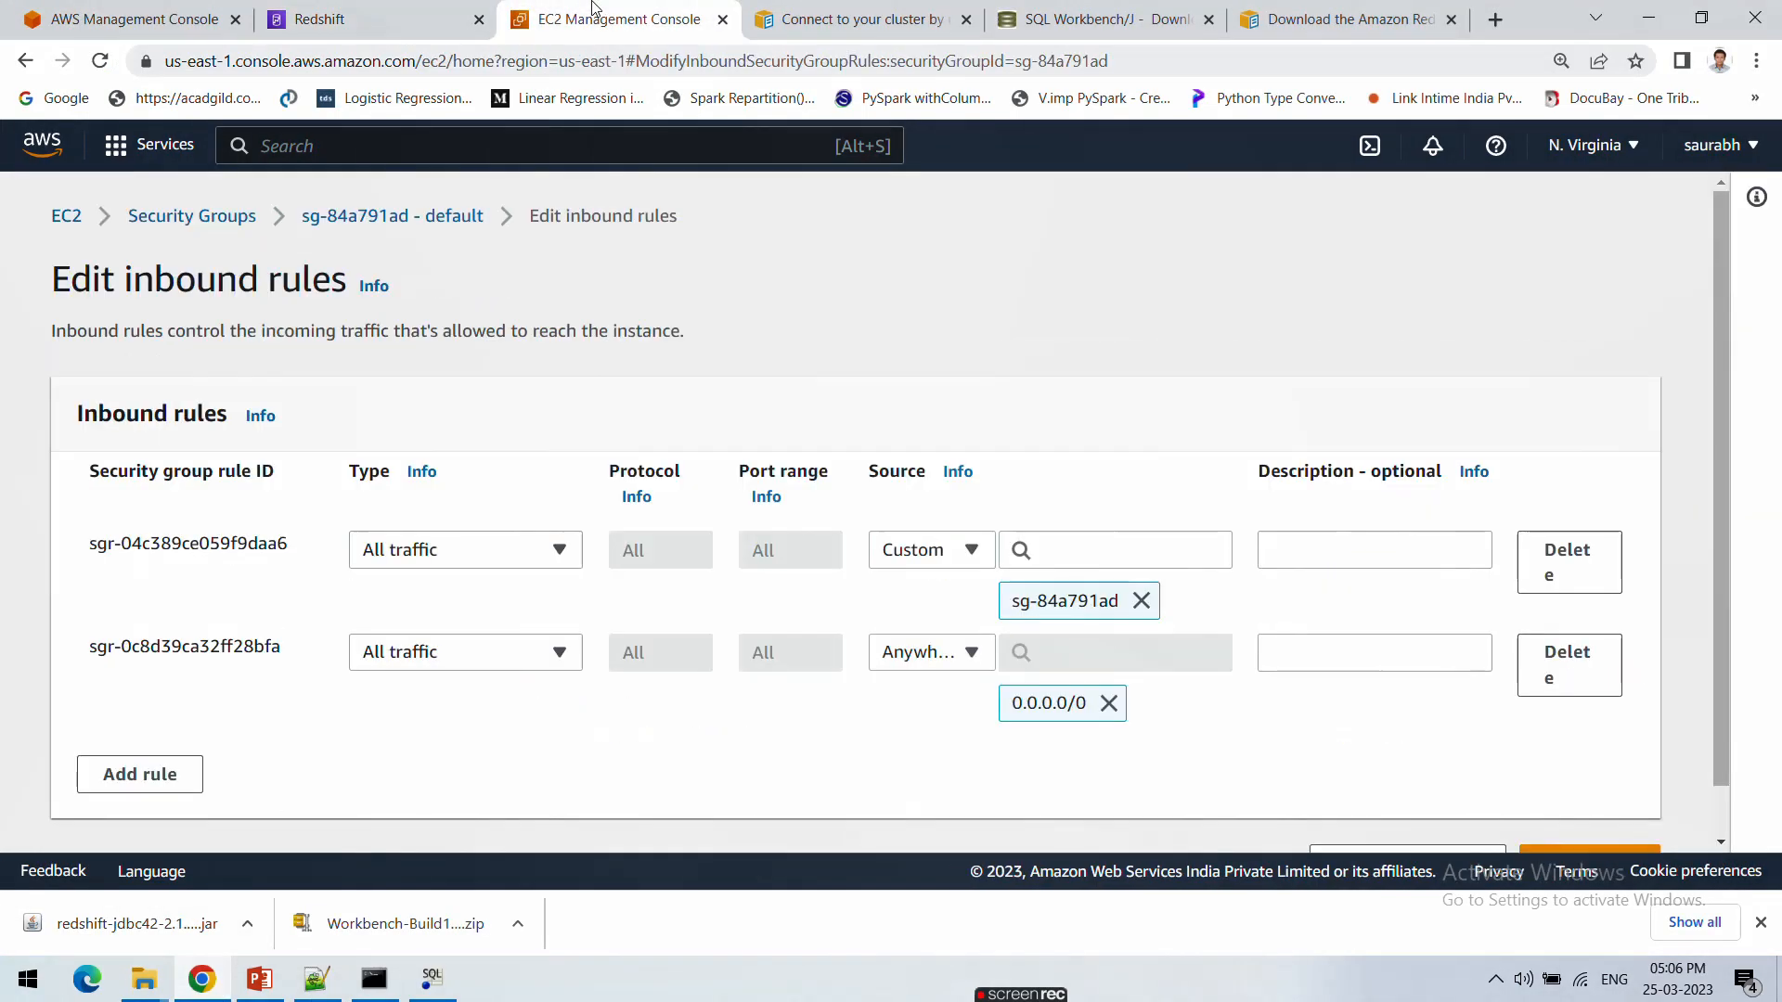
Step: Try Custom TCP for the second rule's type, then revert it to All traffic
{"action": "scroll", "coordinate": [371, 737], "scroll_direction": "down", "scroll_amount": 1}
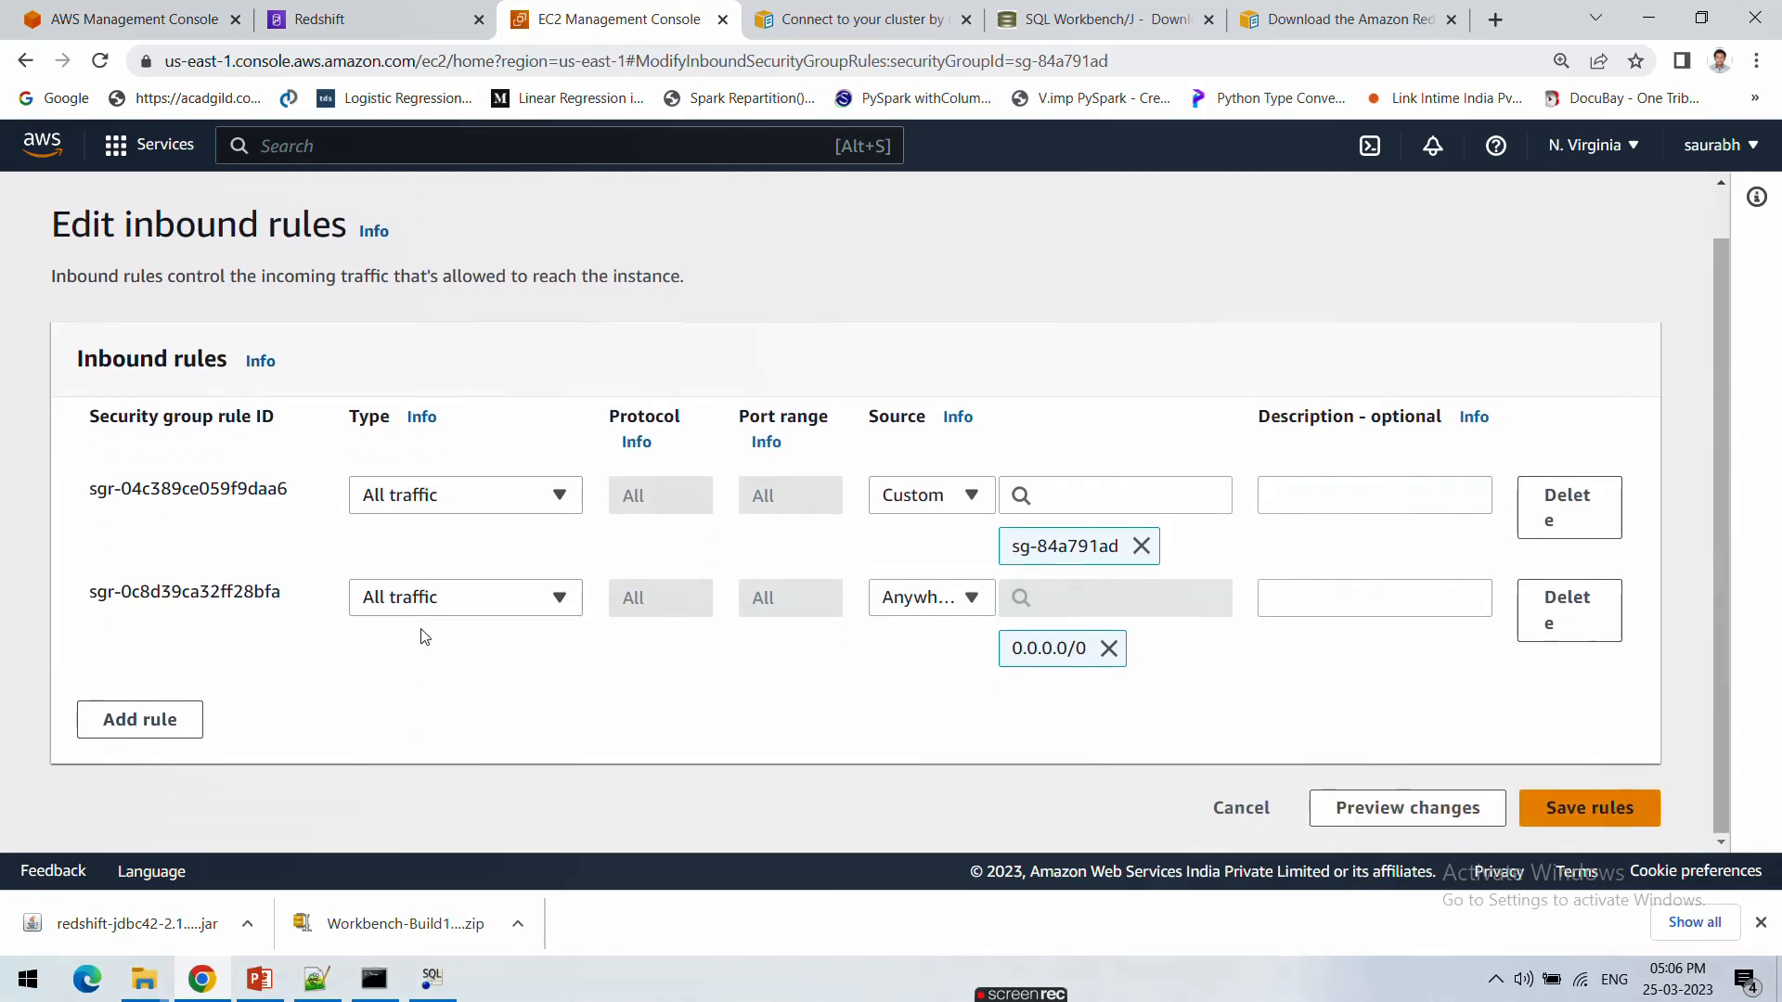
{"action": "left_click", "coordinate": [428, 594]}
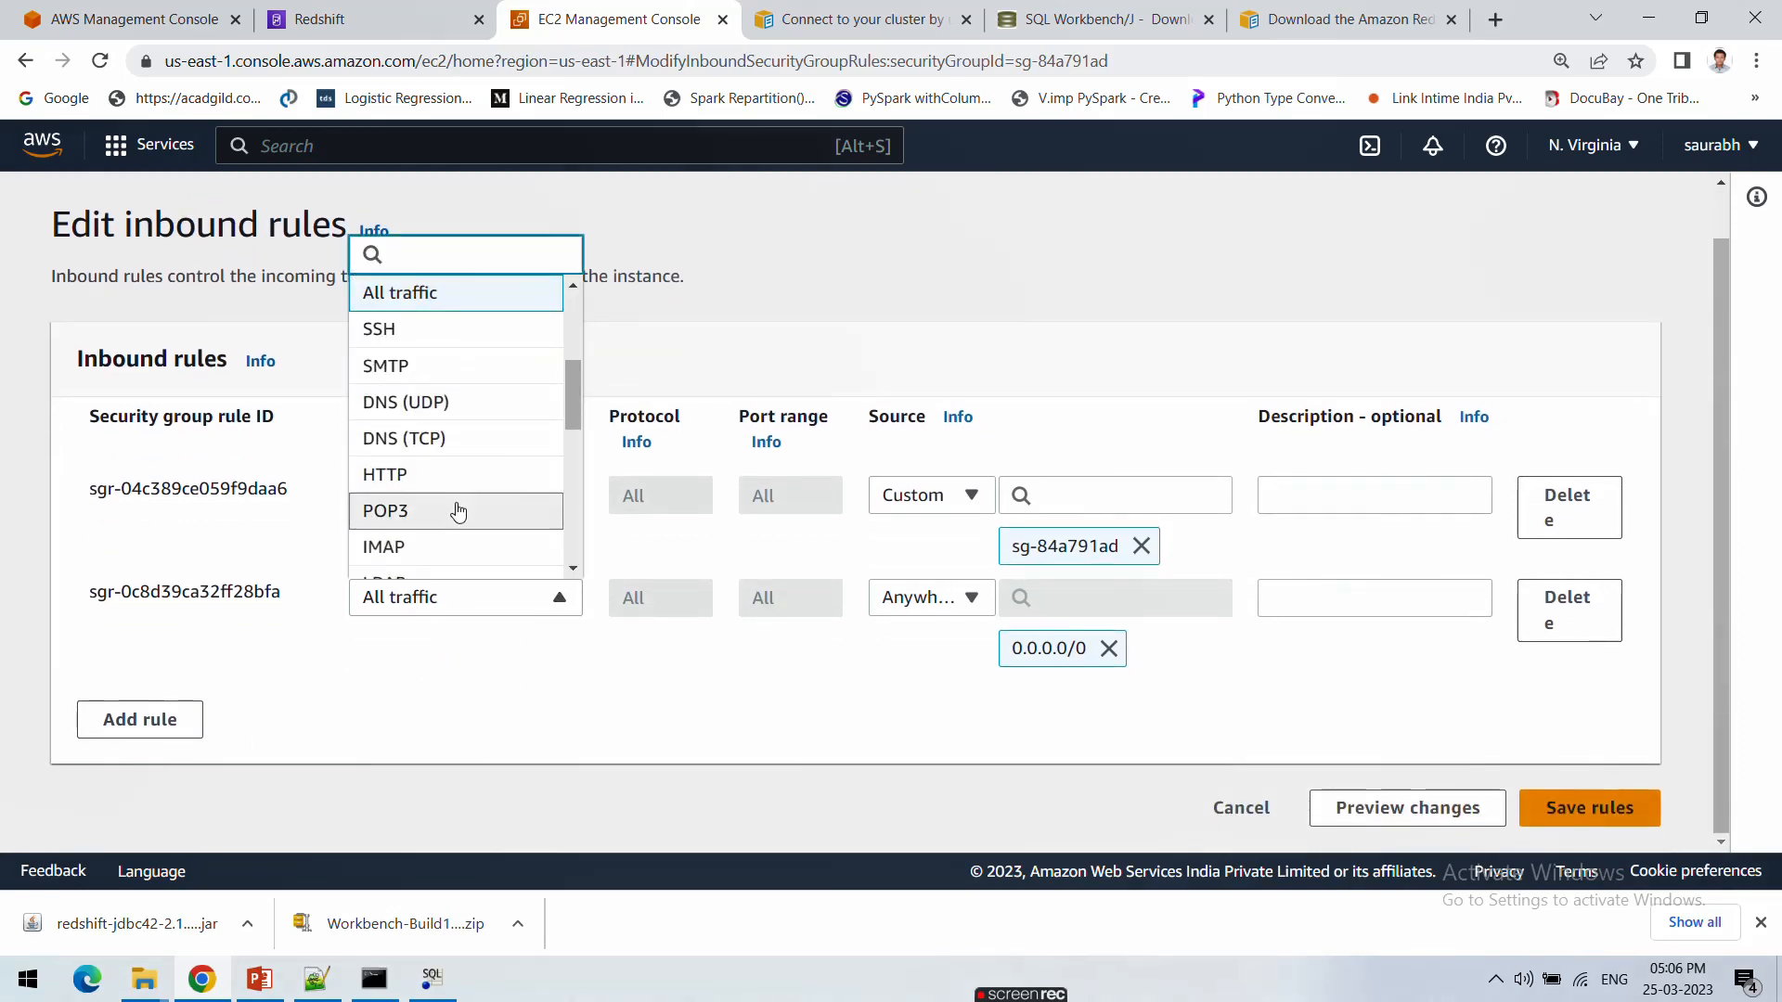
{"action": "scroll", "coordinate": [455, 519], "scroll_direction": "down", "scroll_amount": 1}
{"action": "scroll", "coordinate": [446, 541], "scroll_direction": "up", "scroll_amount": 4}
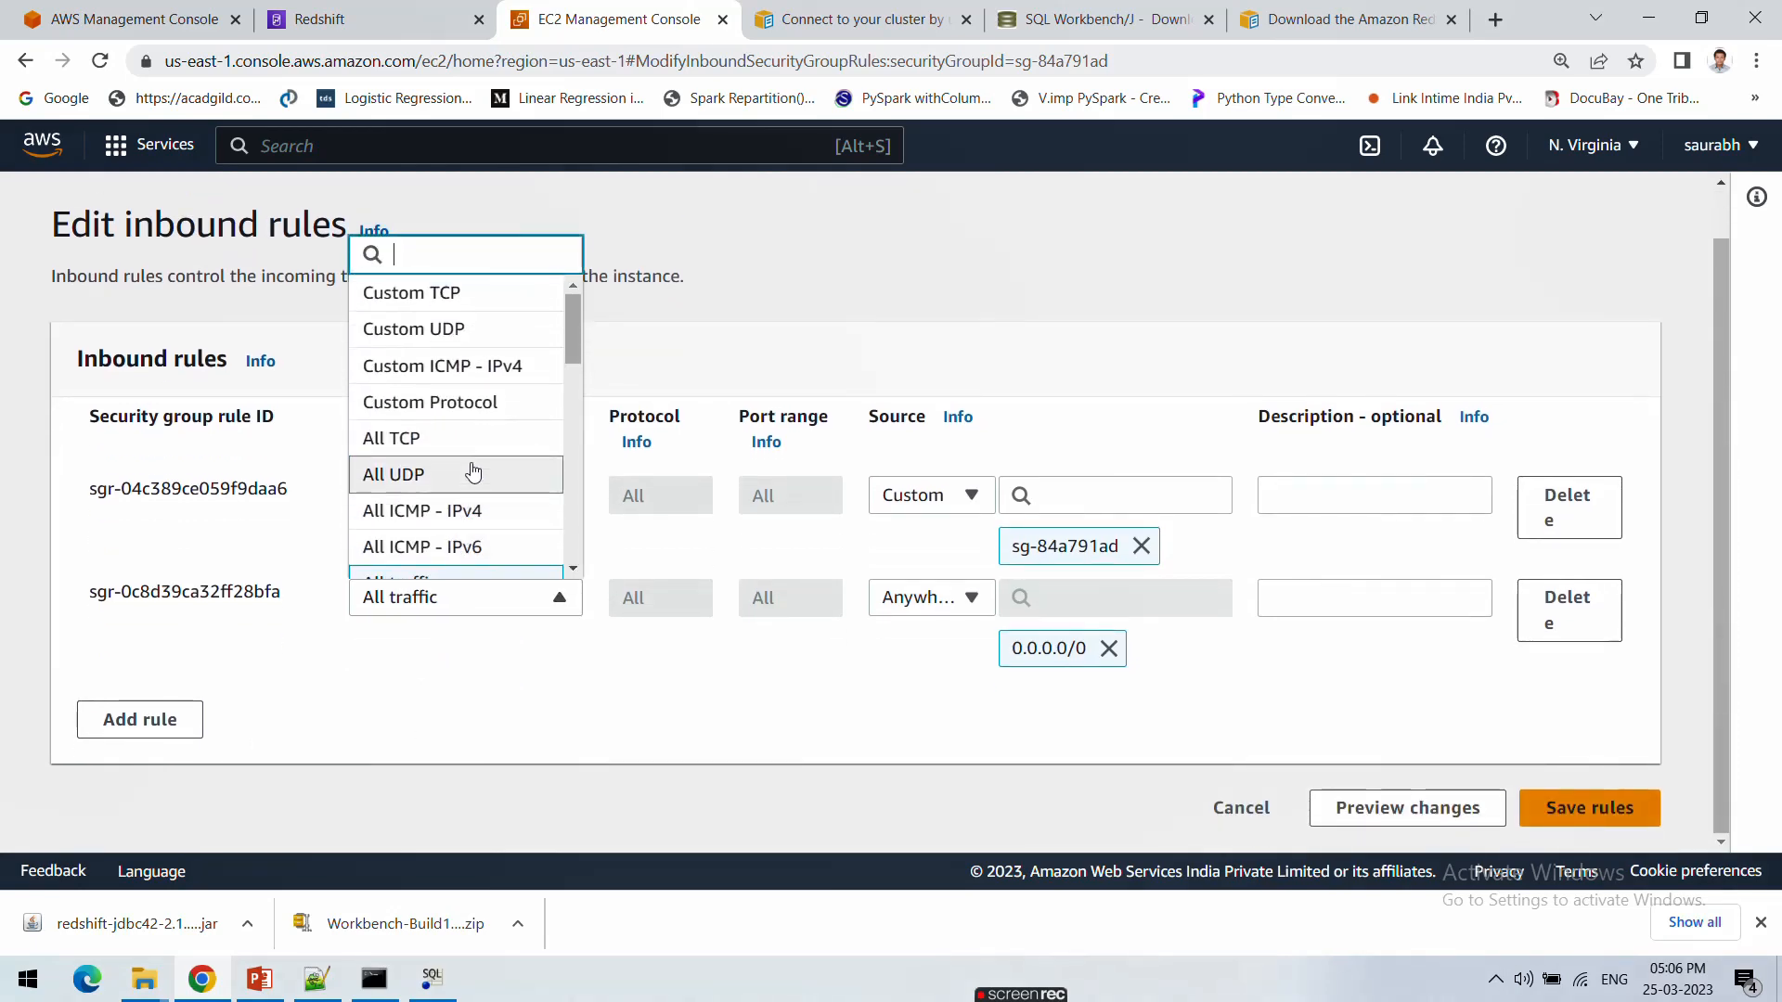
{"action": "left_click", "coordinate": [456, 290]}
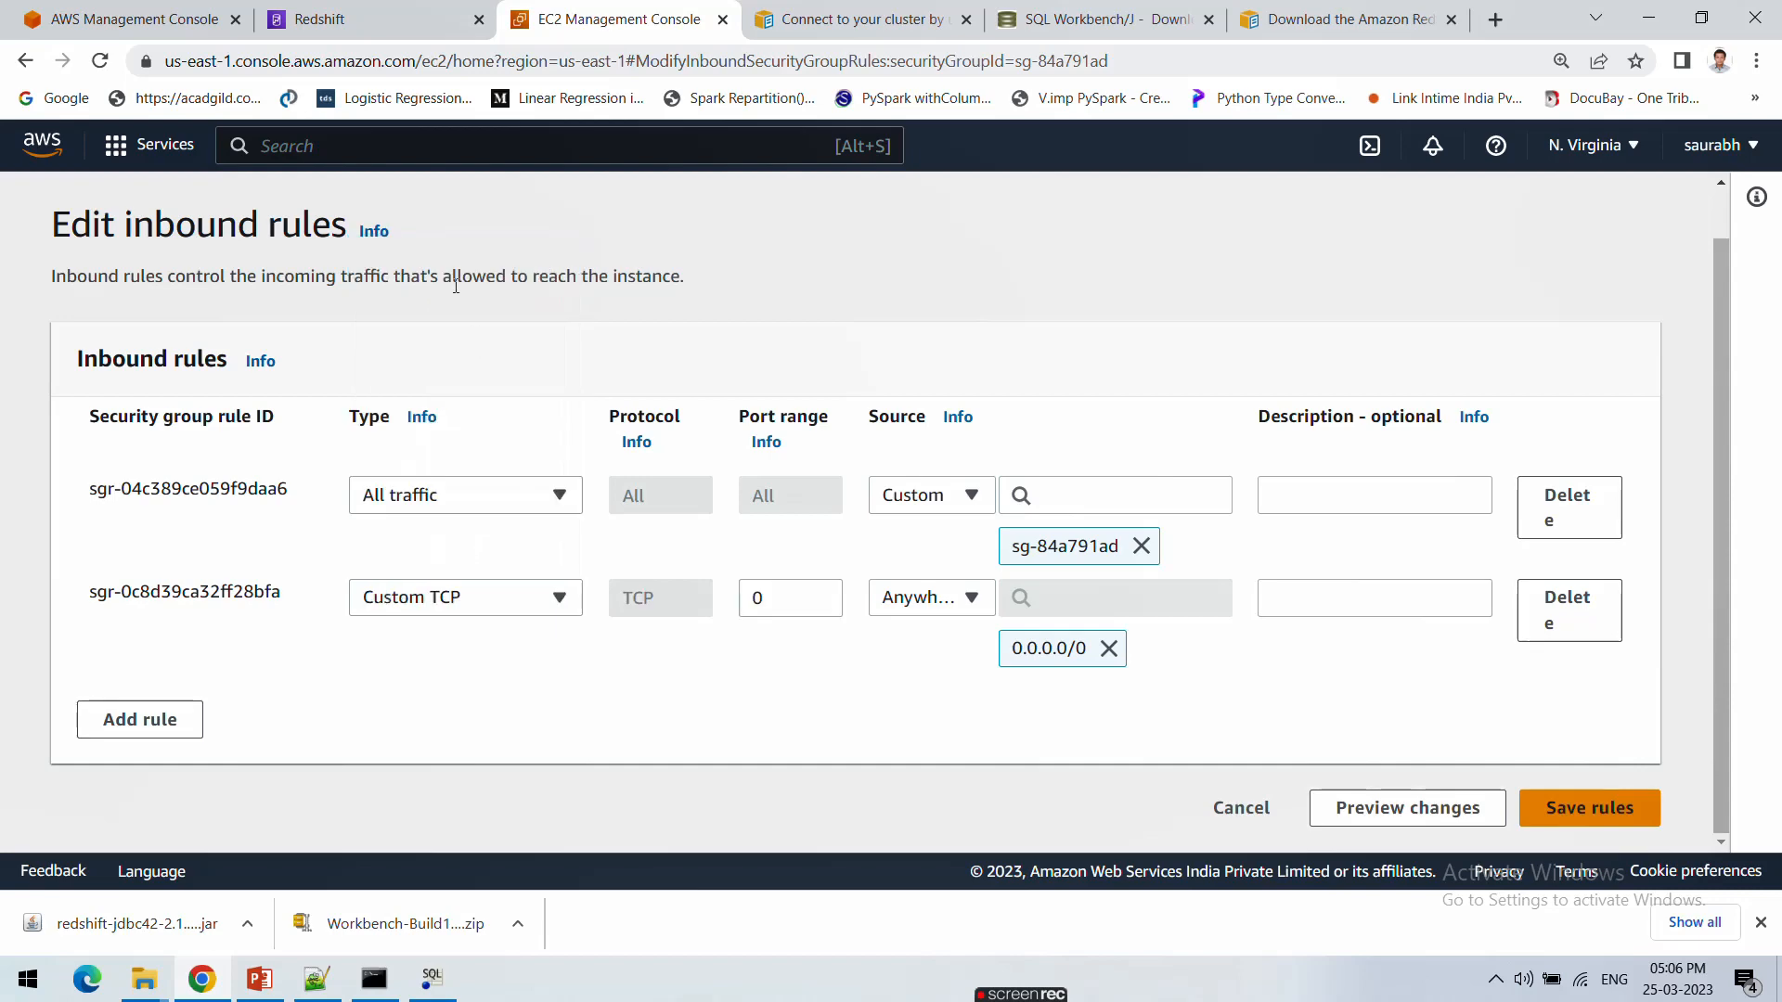
{"action": "left_click", "coordinate": [803, 602]}
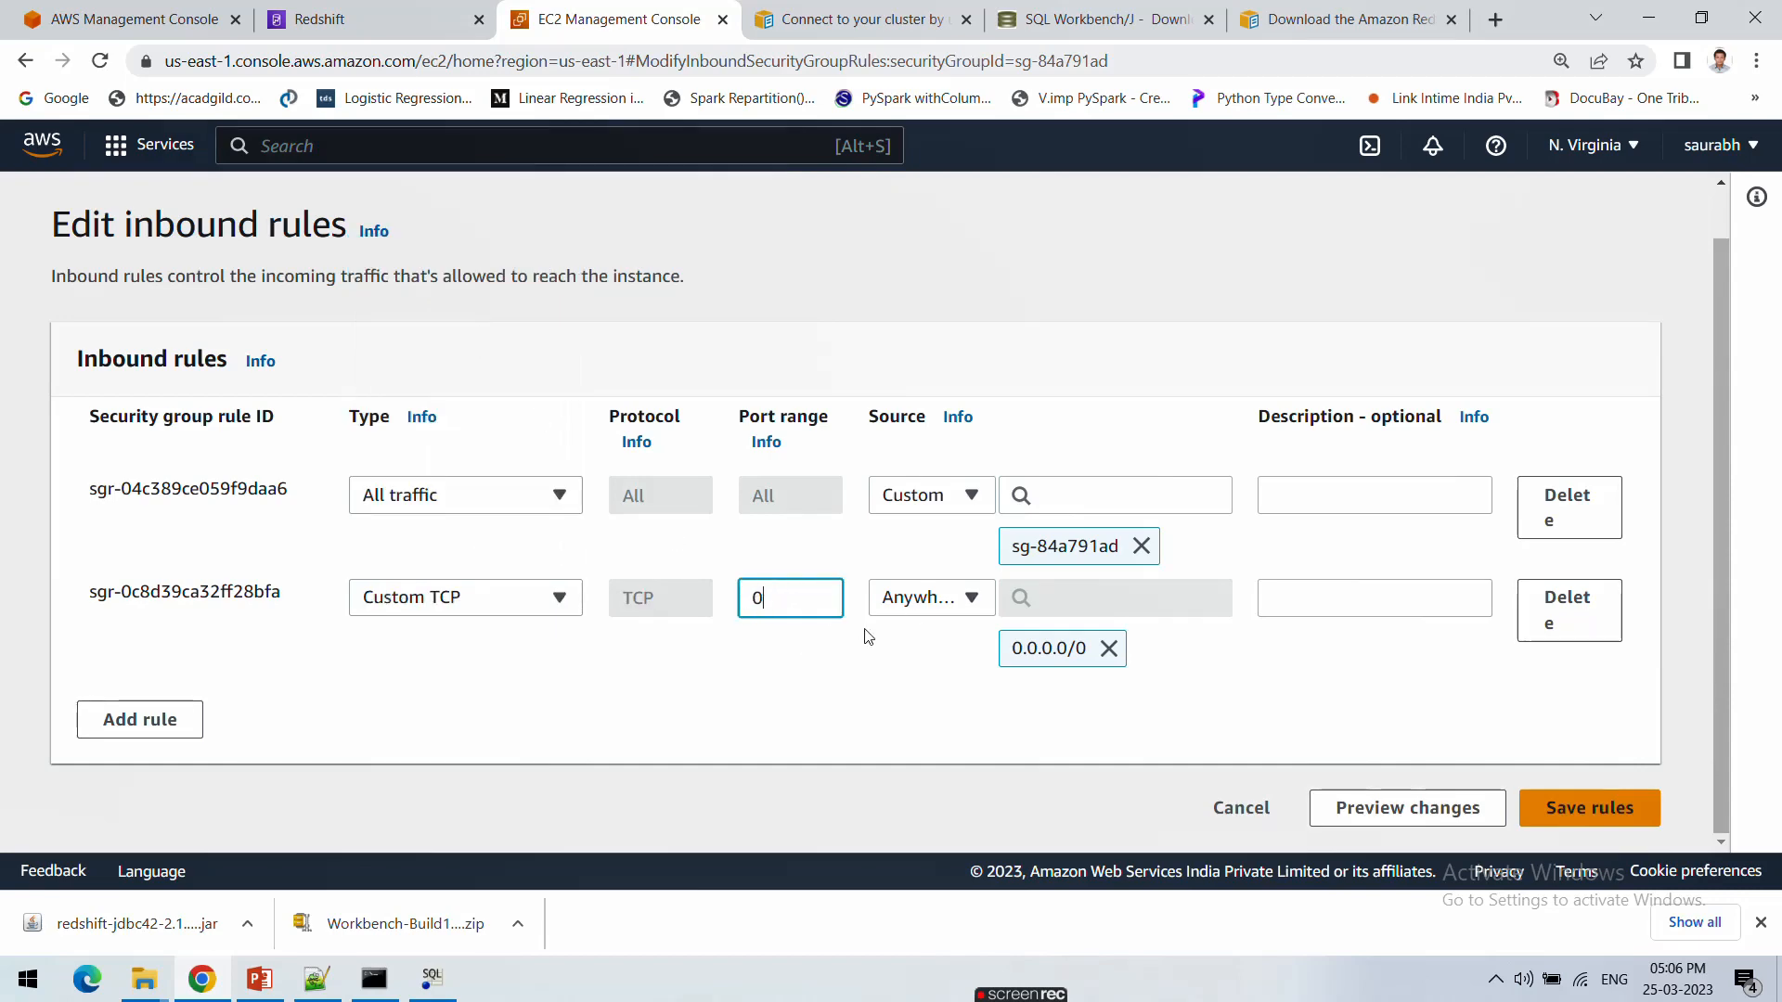
{"action": "left_click", "coordinate": [438, 601]}
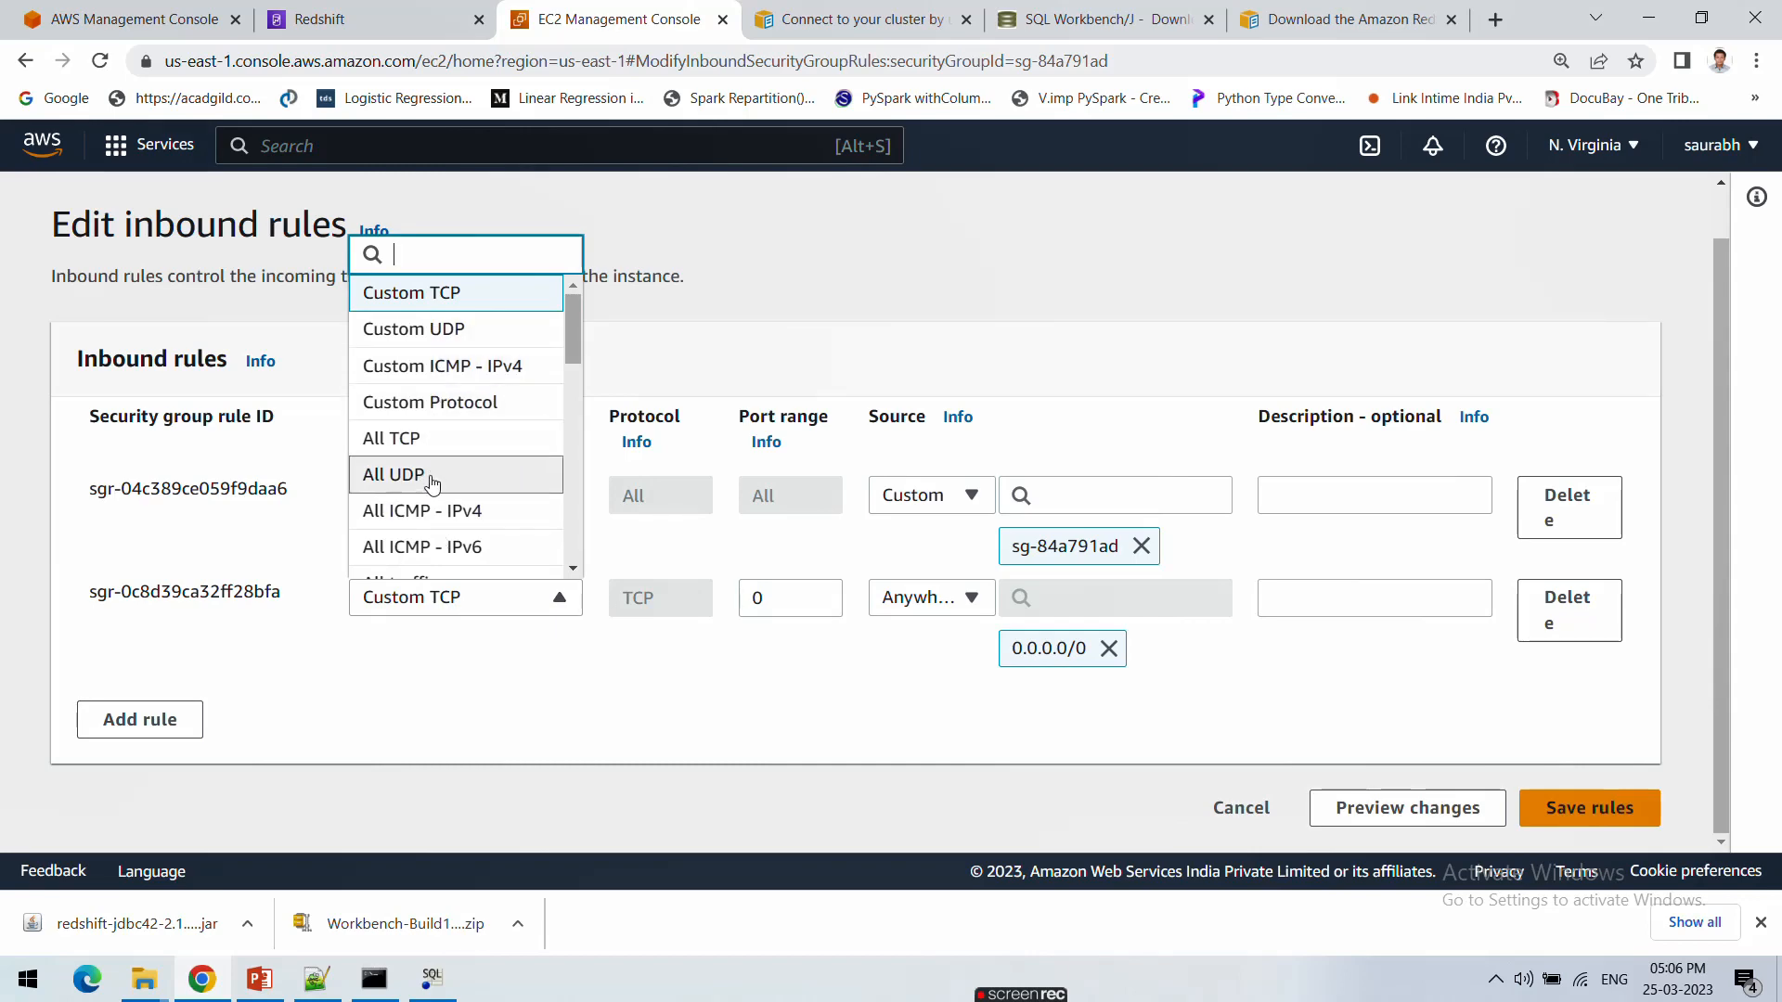
{"action": "scroll", "coordinate": [427, 478], "scroll_direction": "down", "scroll_amount": 3}
{"action": "left_click", "coordinate": [436, 351]}
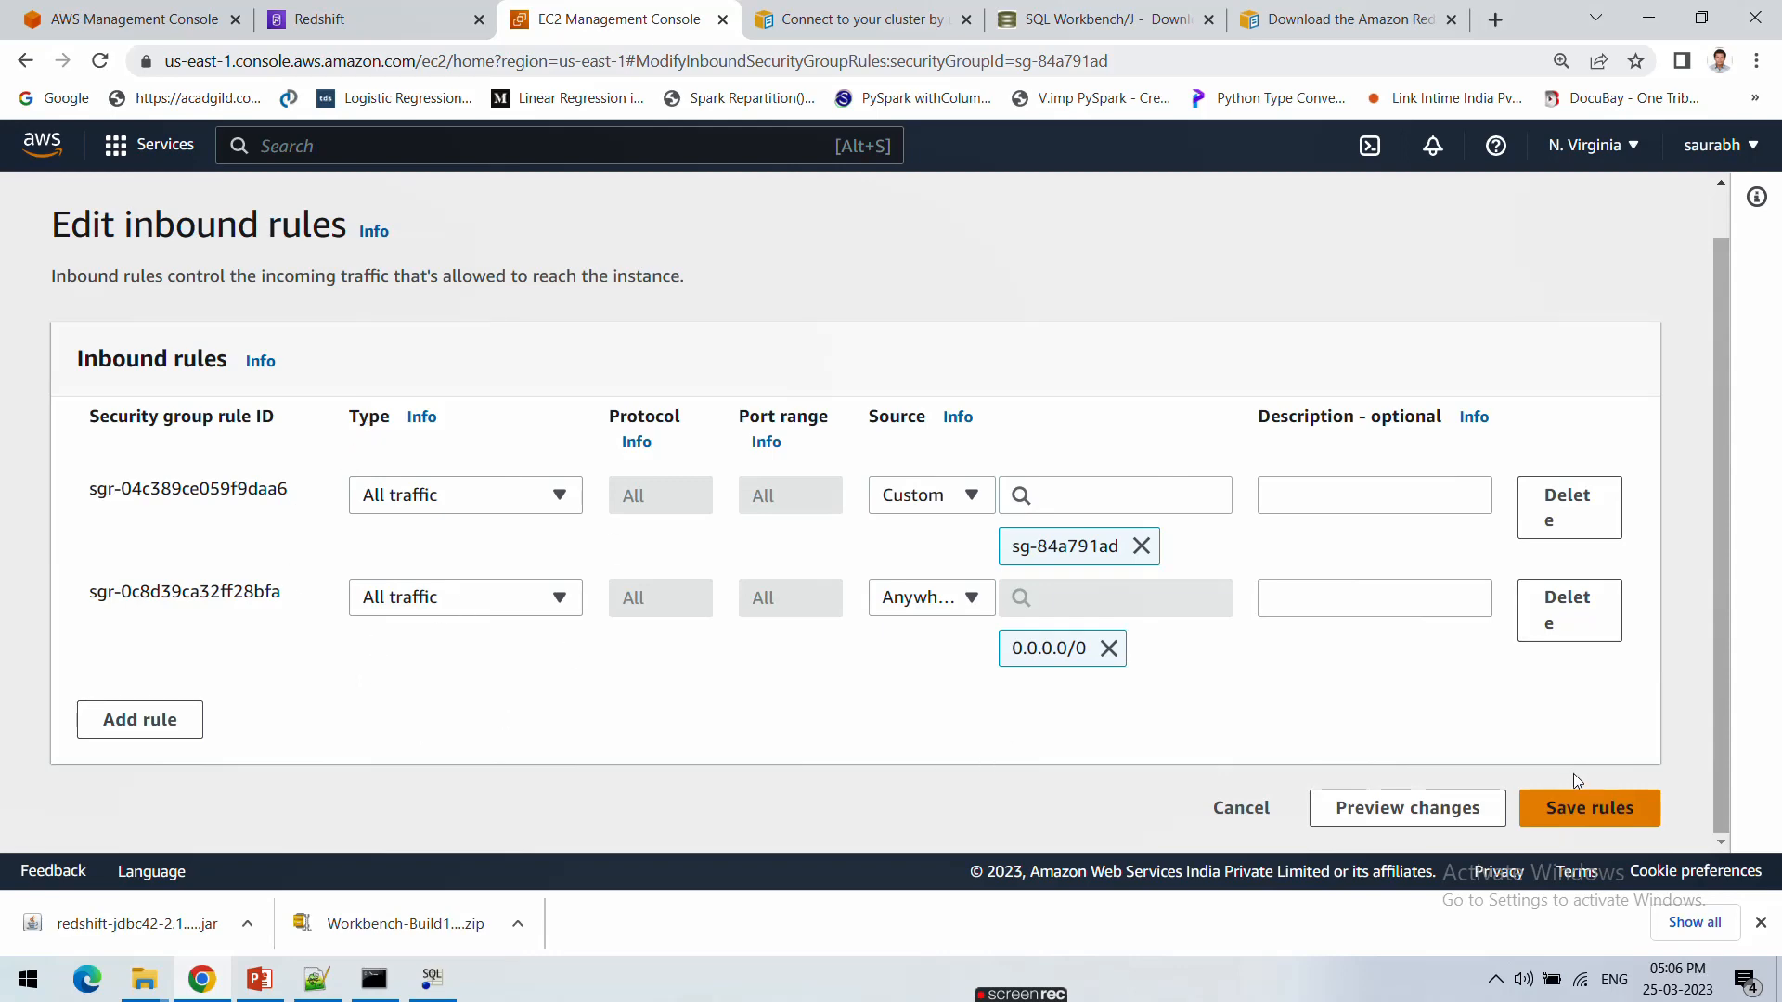
Step: Cancel the inbound rule edit and bring up the SQL Workbench/J downloads page
{"action": "left_click", "coordinate": [1588, 815]}
{"action": "scroll", "coordinate": [1592, 820], "scroll_direction": "down", "scroll_amount": 1}
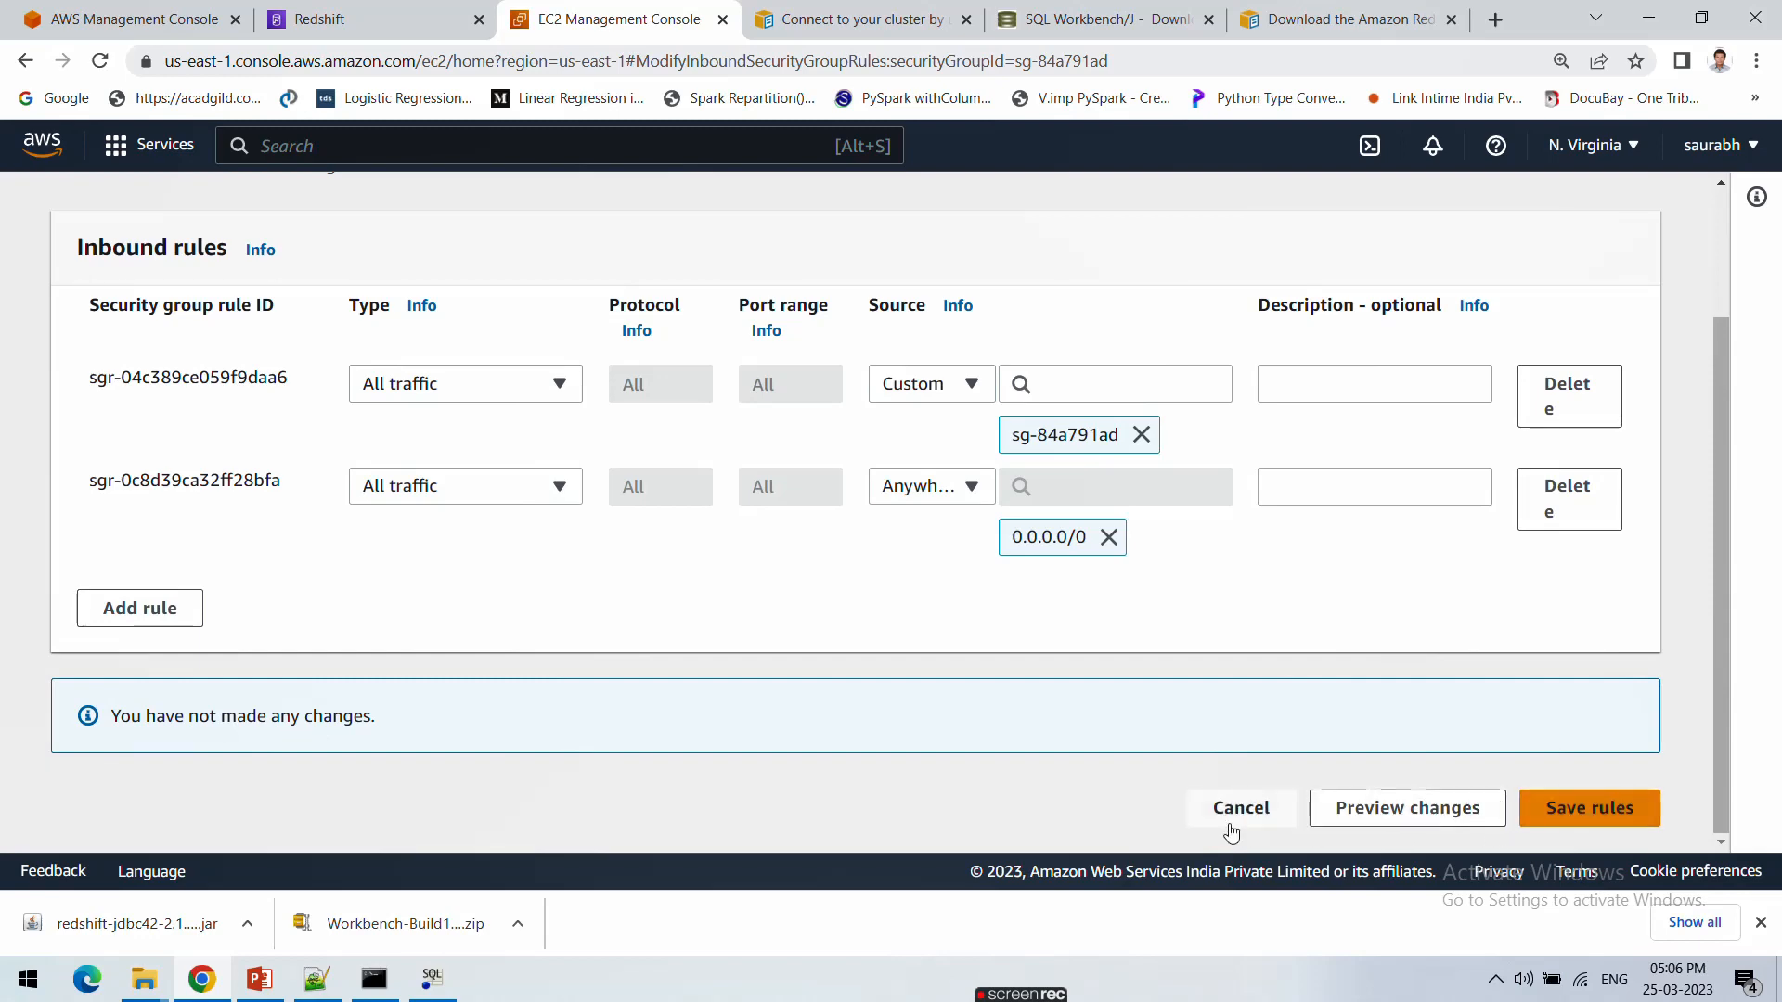
{"action": "left_click", "coordinate": [1237, 810]}
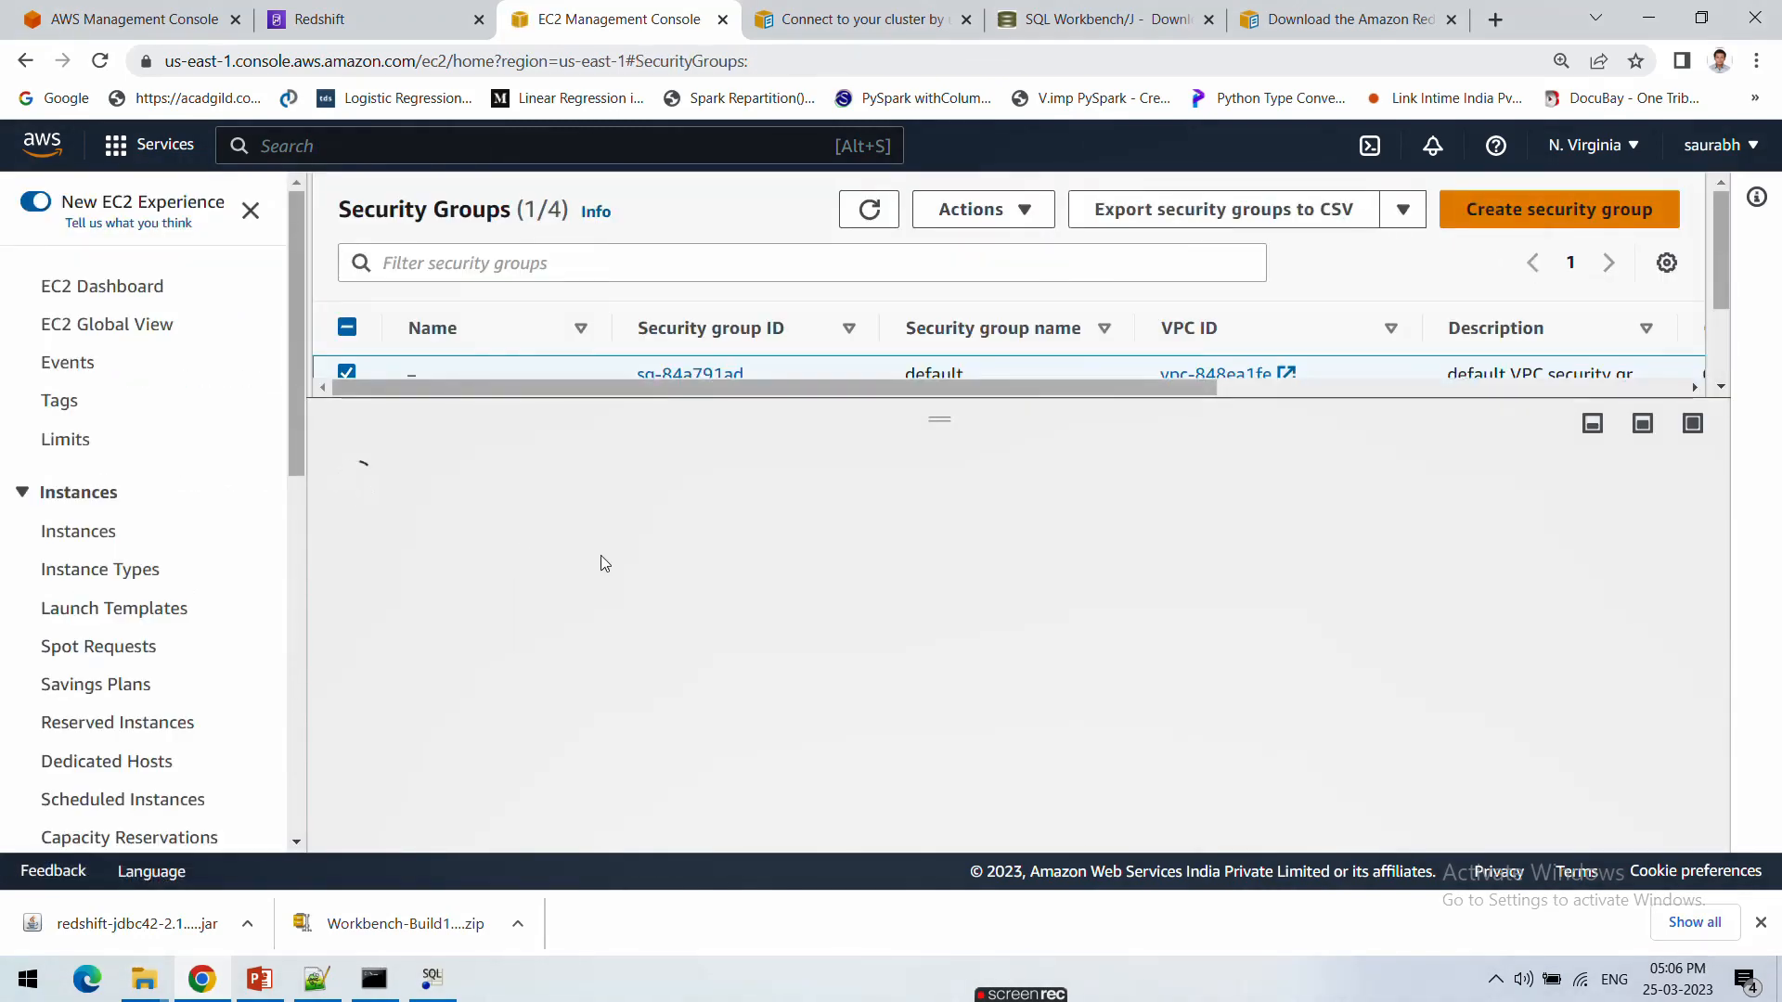
{"action": "scroll", "coordinate": [594, 585], "scroll_direction": "down", "scroll_amount": 2}
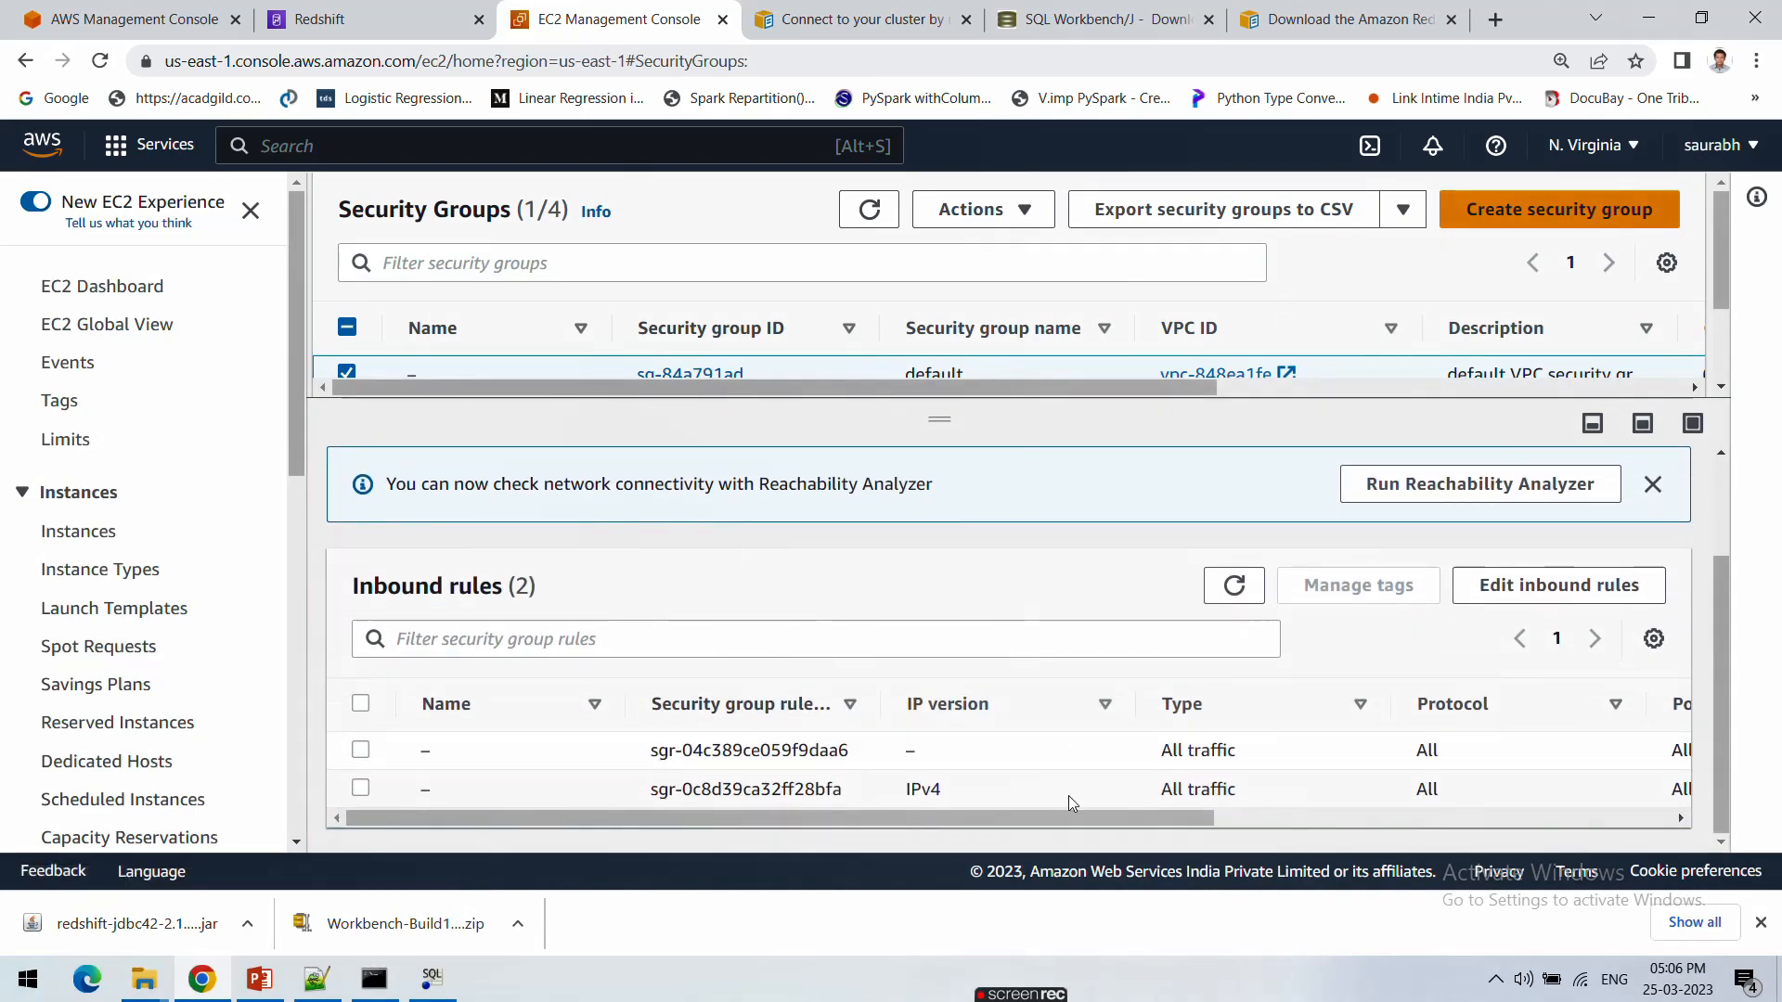
{"action": "mouse_move", "coordinate": [1060, 820]}
{"action": "left_mouse_down"}
{"action": "mouse_move", "coordinate": [1366, 830]}
{"action": "mouse_move", "coordinate": [1093, 822]}
{"action": "left_mouse_up"}
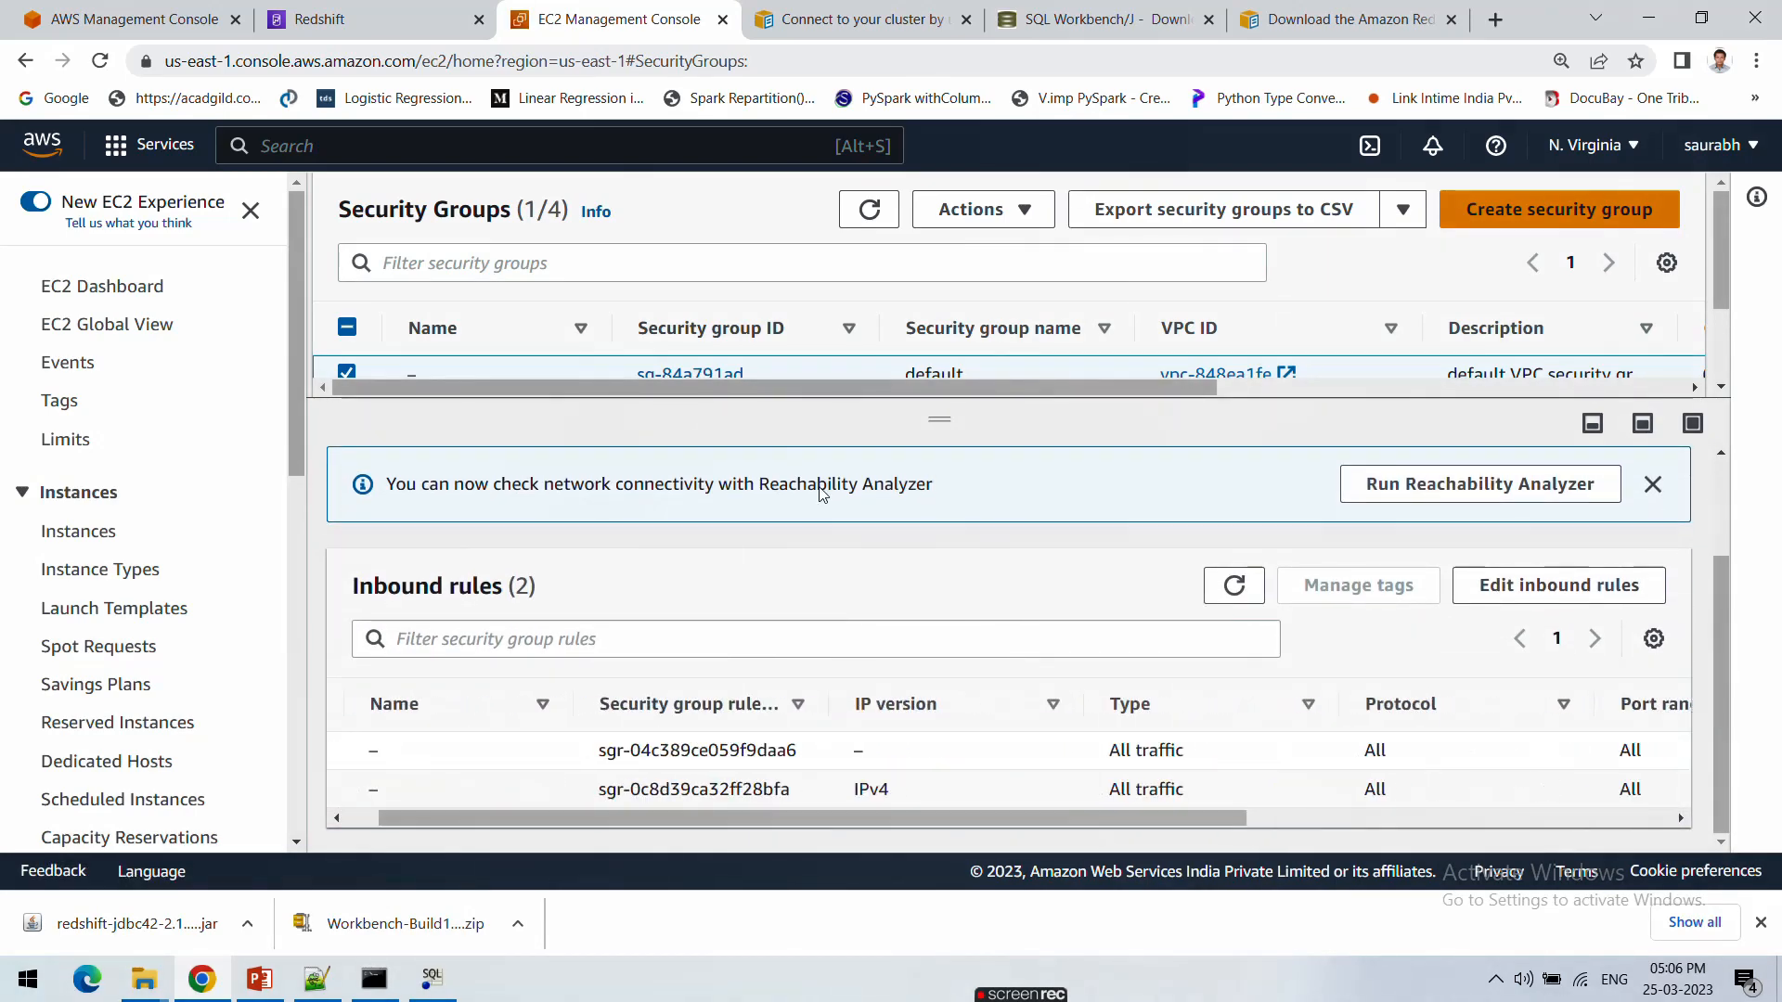
{"action": "left_click", "coordinate": [1097, 13]}
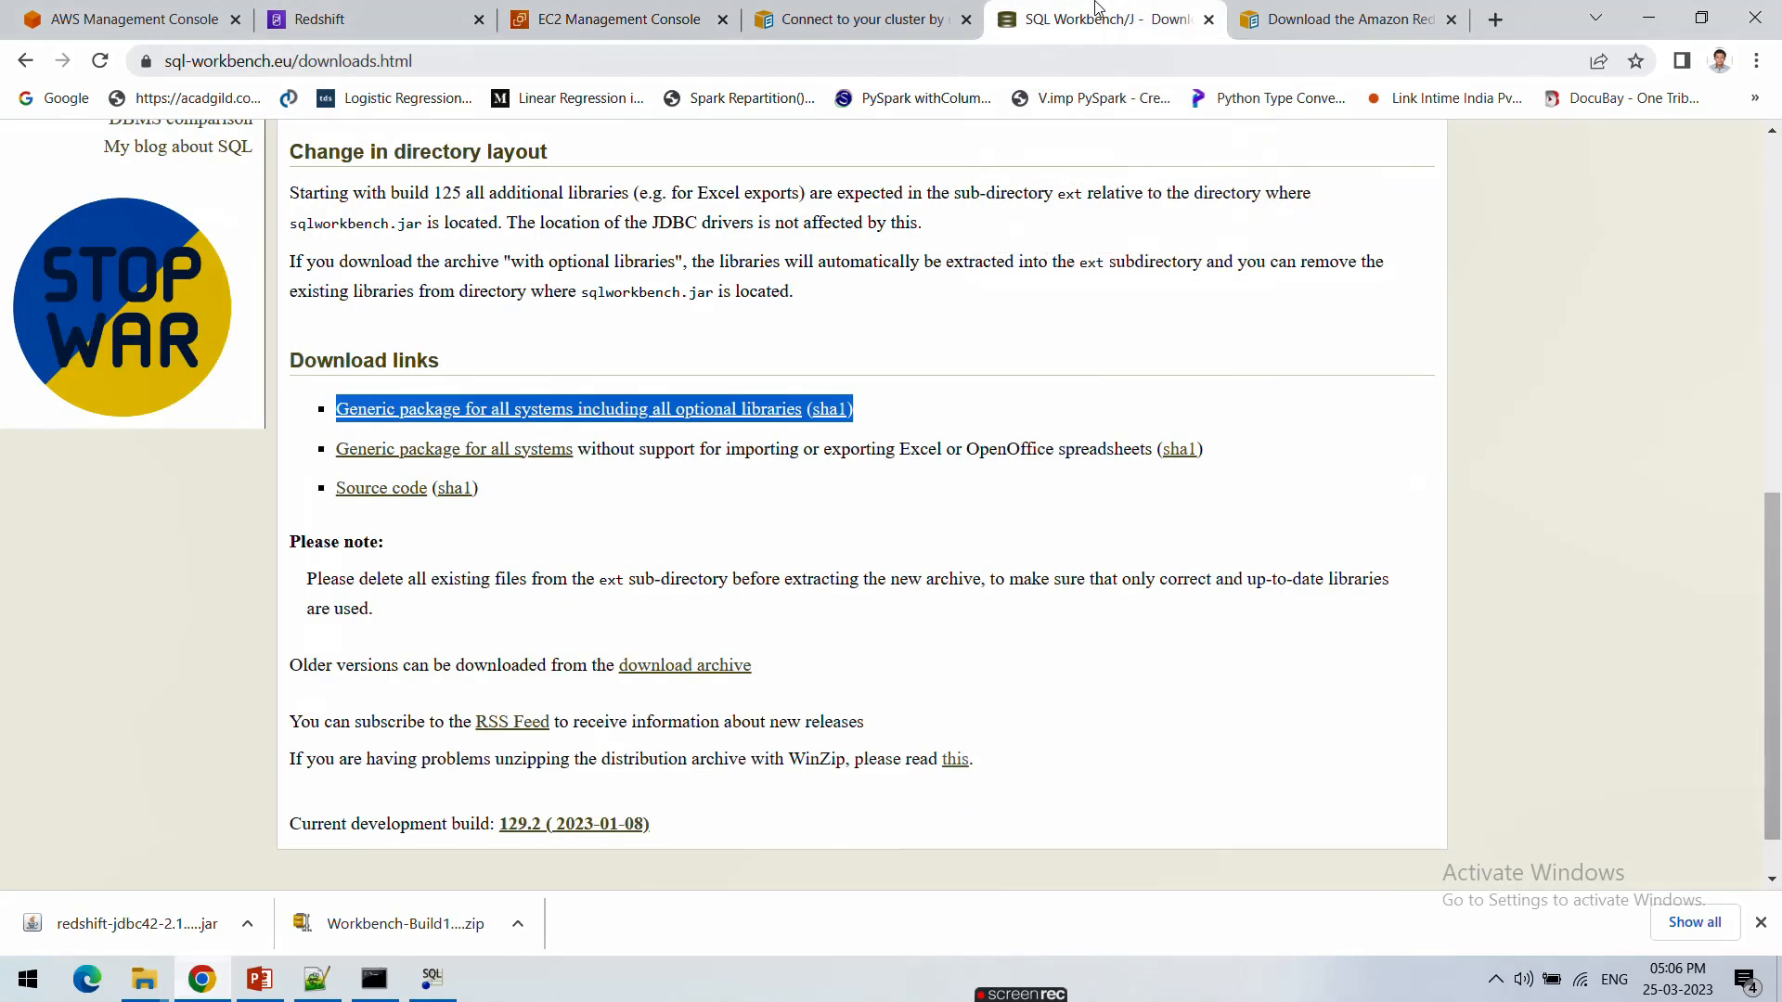
Step: Test the redshift_conn profile and dismiss the SQL State 08001 connection failure
{"action": "left_click", "coordinate": [433, 979]}
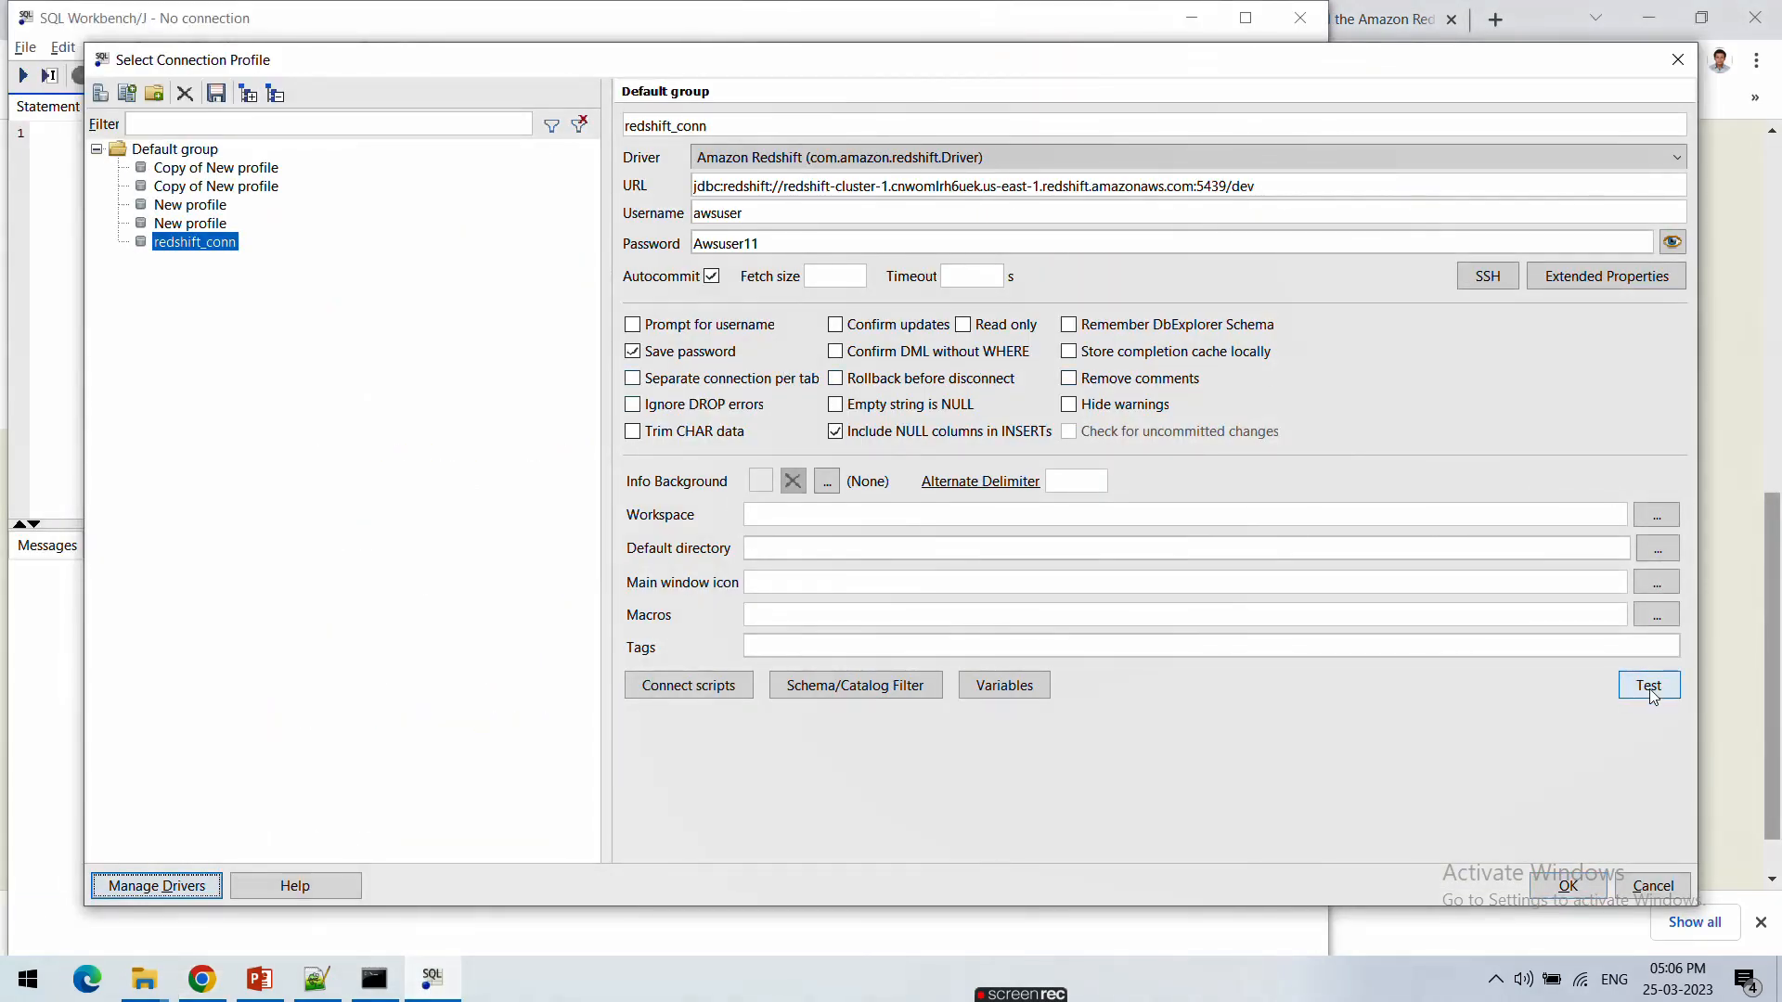
{"action": "left_click", "coordinate": [1650, 689]}
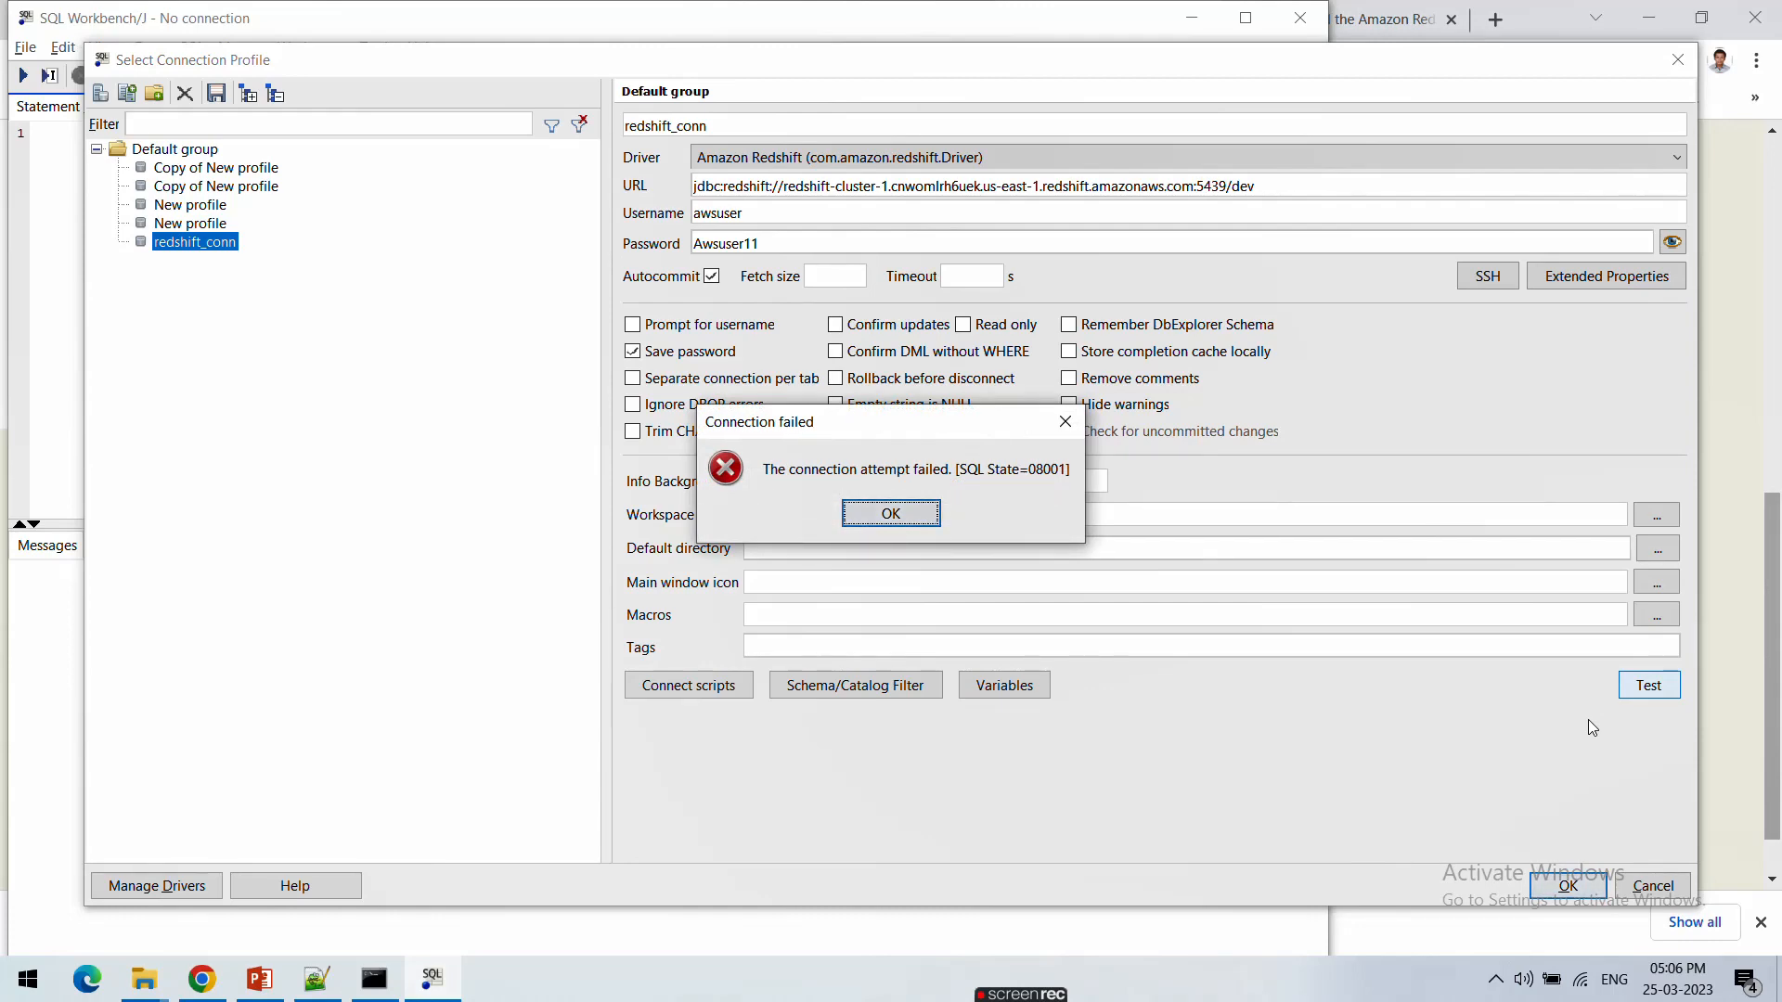
{"action": "left_click", "coordinate": [883, 516]}
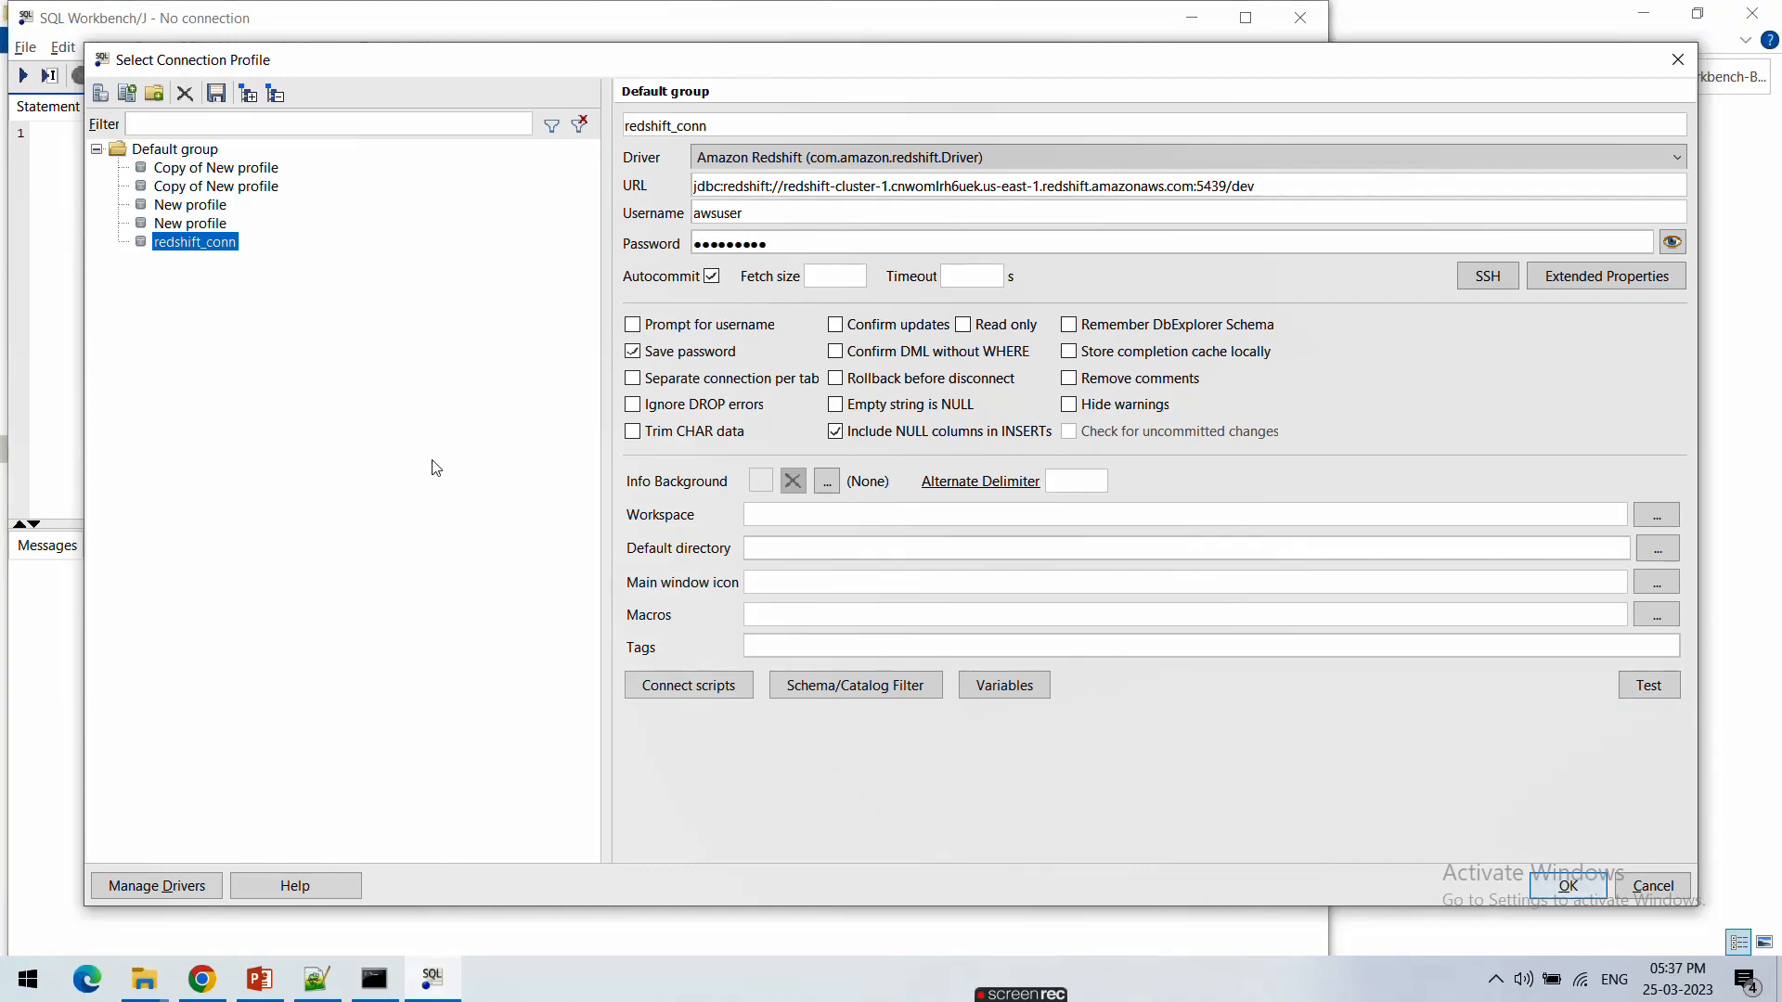
Step: Turn on public accessibility for redshift-cluster-1 and save the modification
{"action": "left_click", "coordinate": [204, 985]}
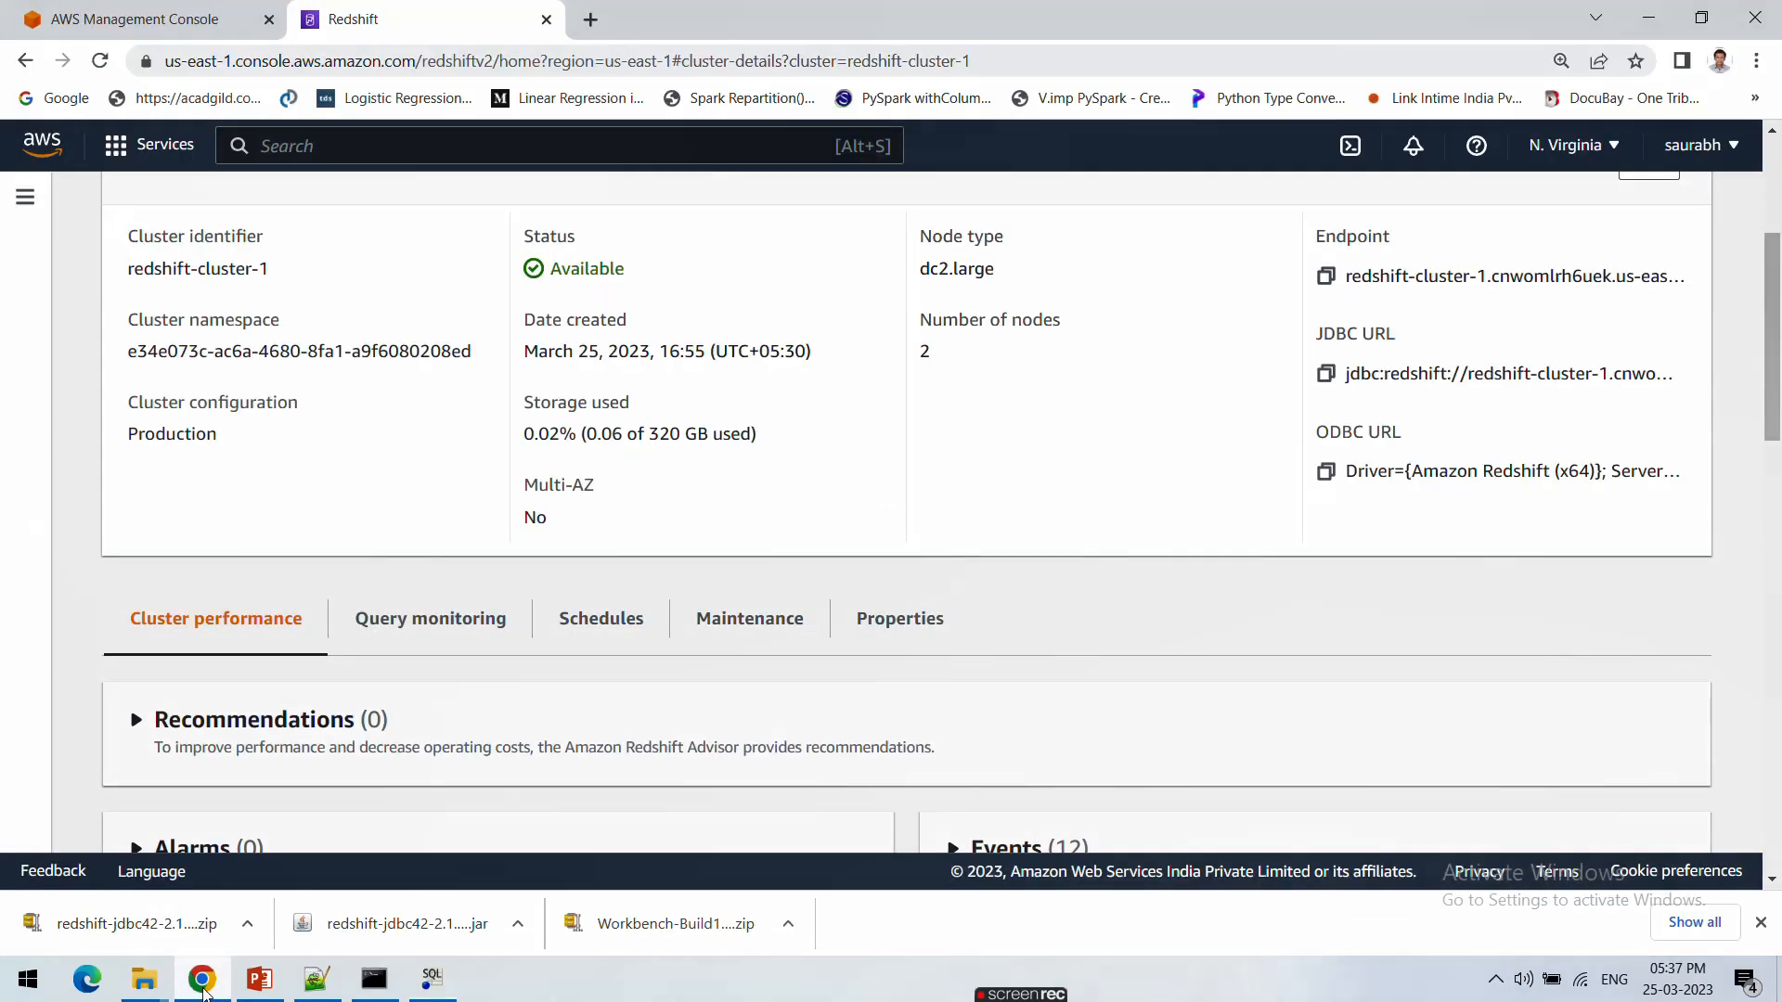
{"action": "scroll", "coordinate": [741, 366], "scroll_direction": "up", "scroll_amount": 4}
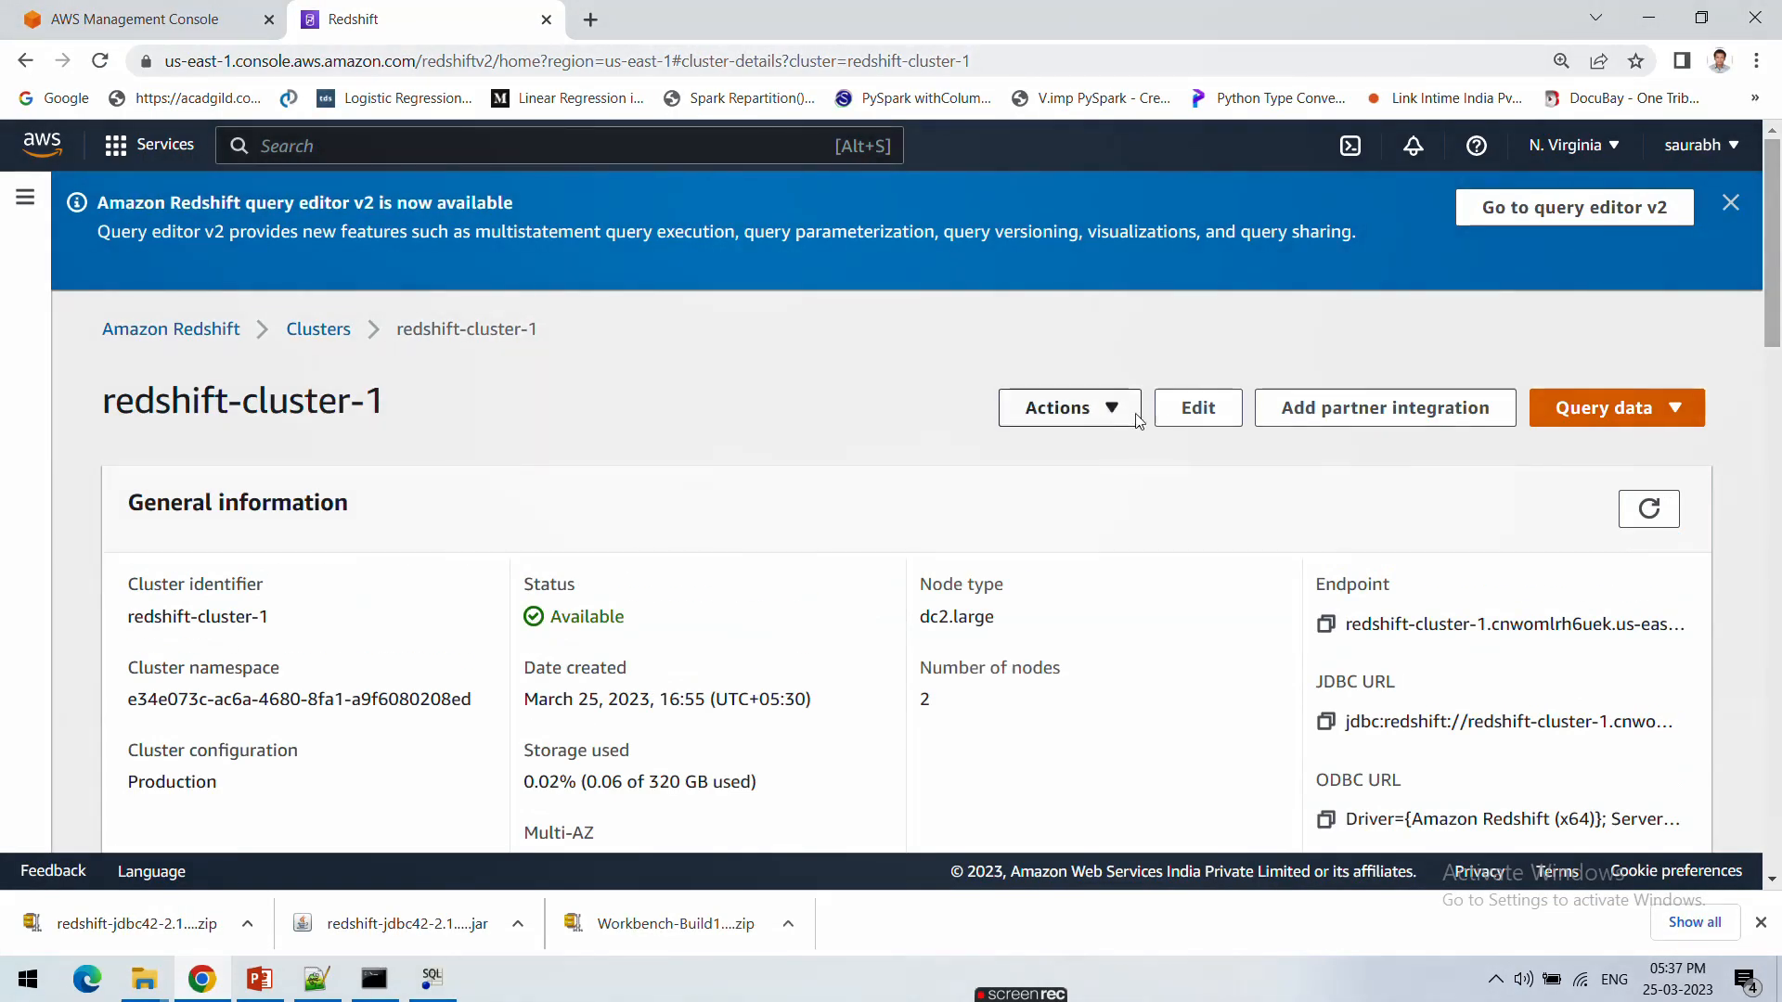
{"action": "left_click", "coordinate": [1076, 407]}
{"action": "scroll", "coordinate": [1021, 529], "scroll_direction": "down", "scroll_amount": 1}
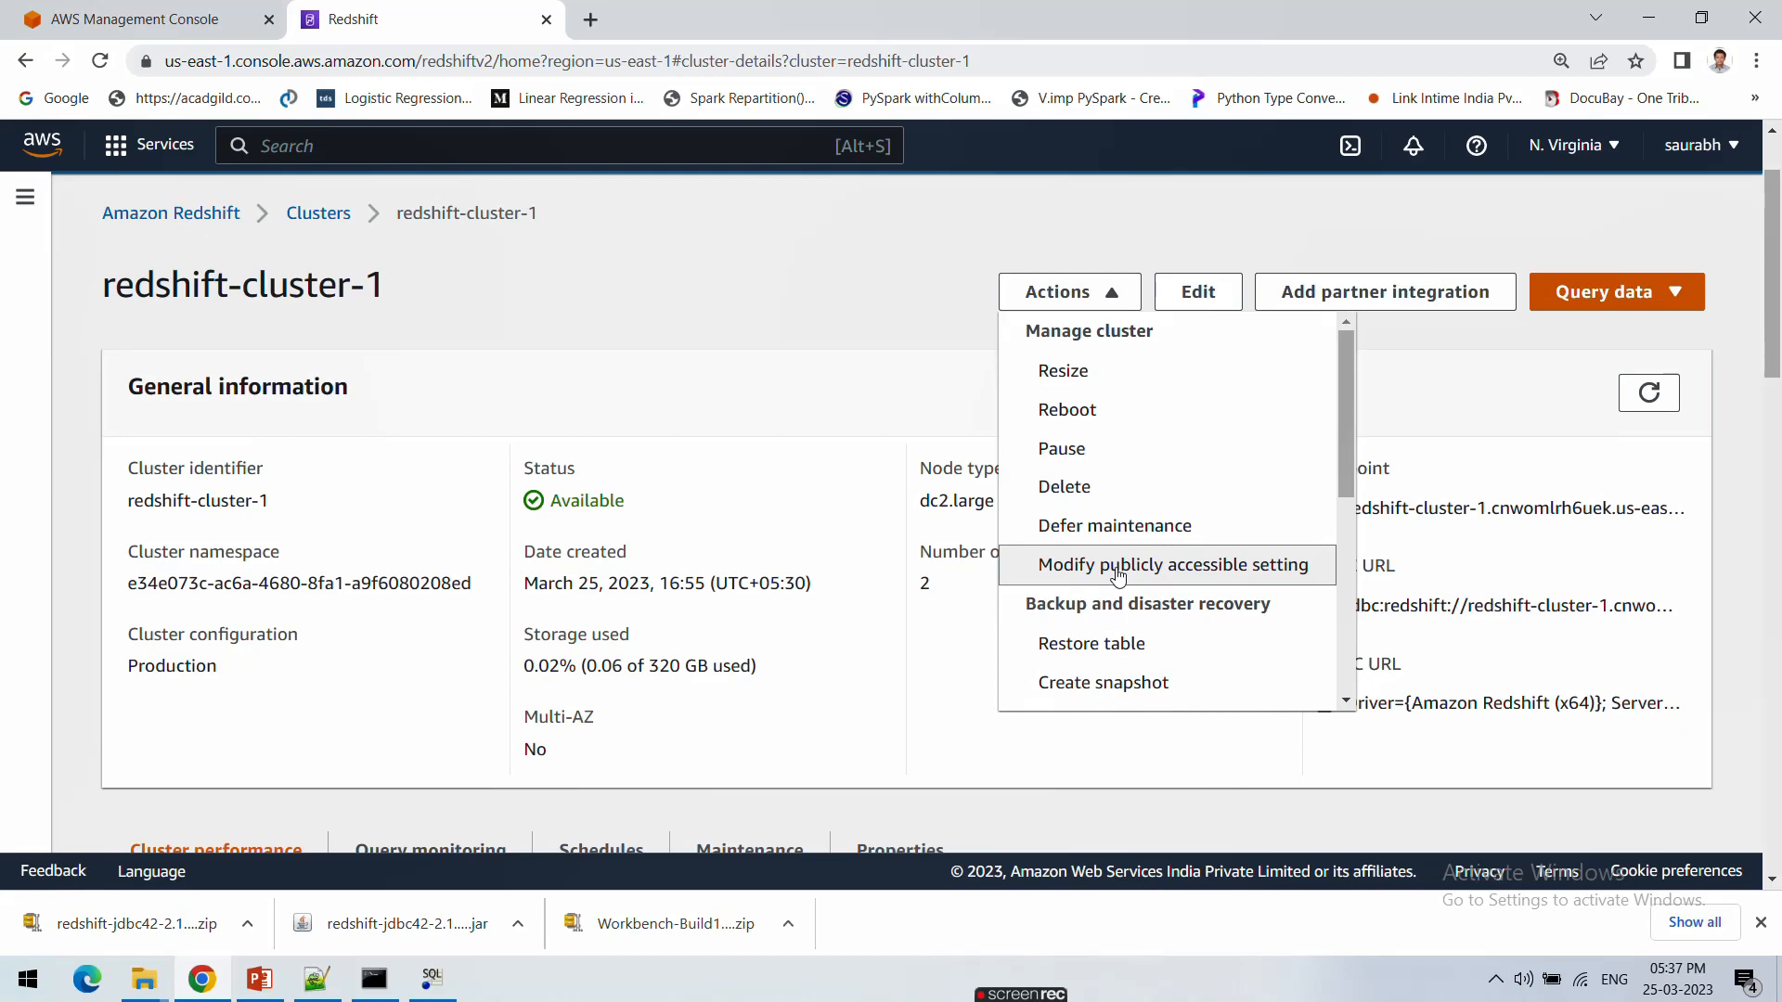
{"action": "left_click", "coordinate": [1118, 568]}
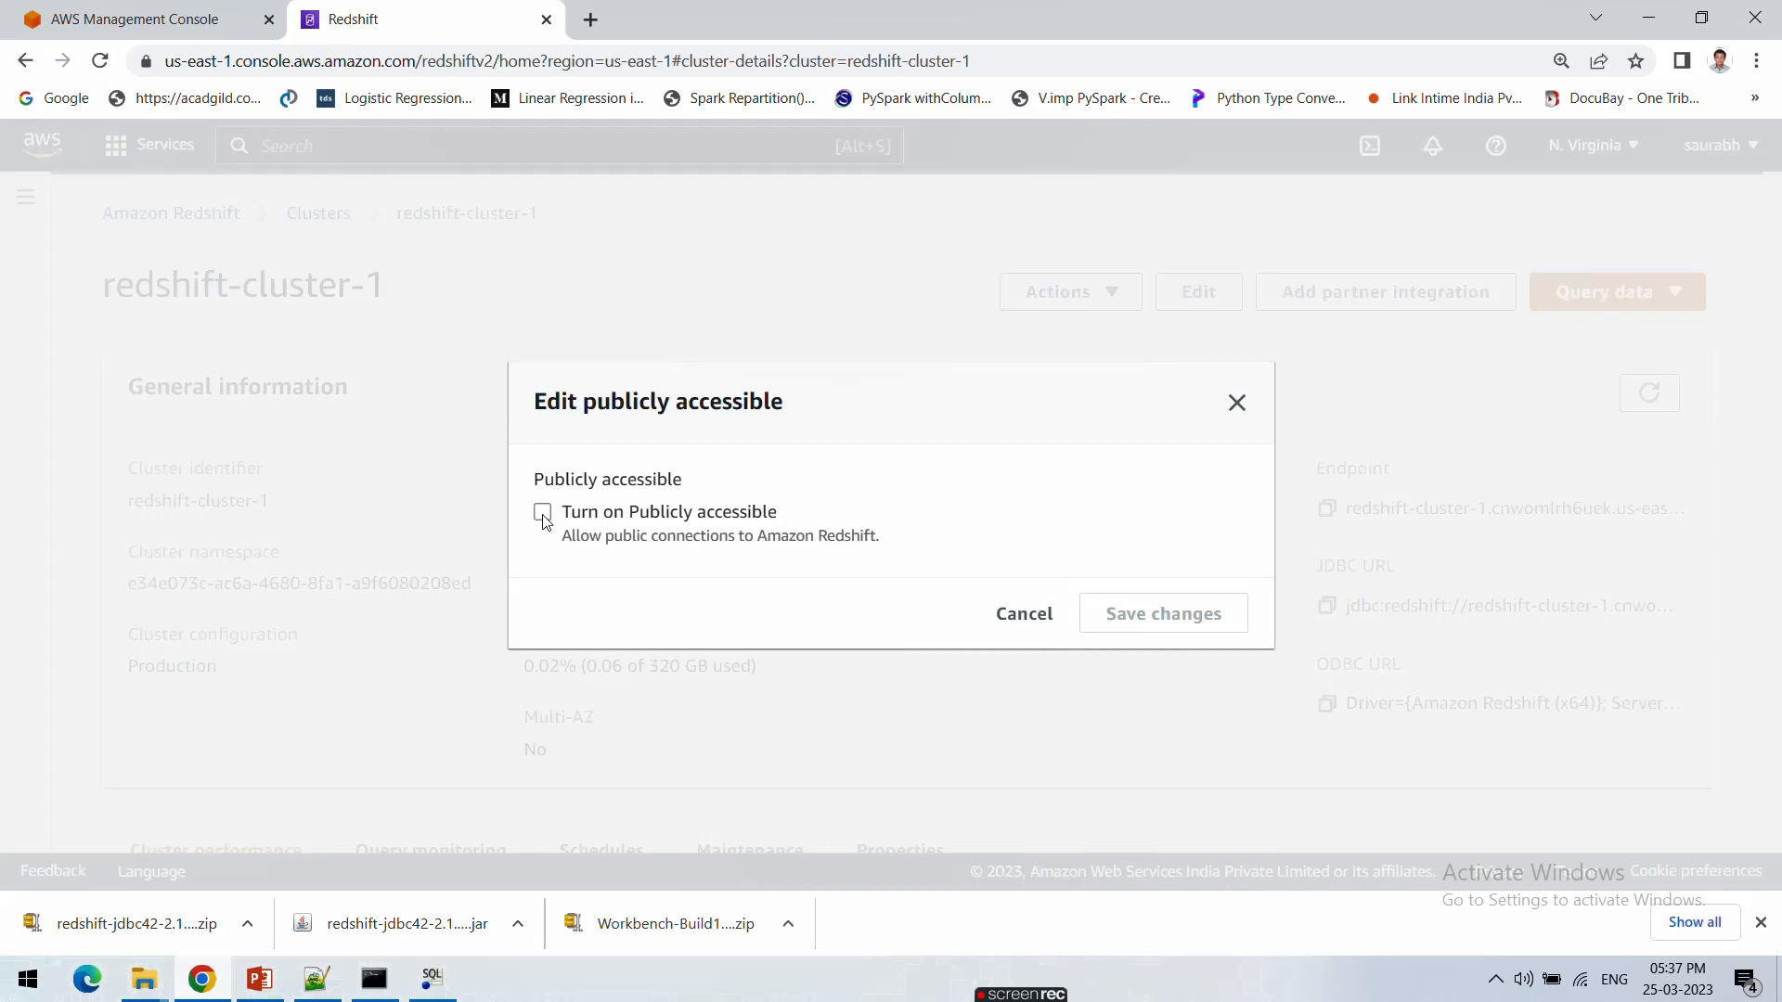
{"action": "left_click", "coordinate": [542, 514]}
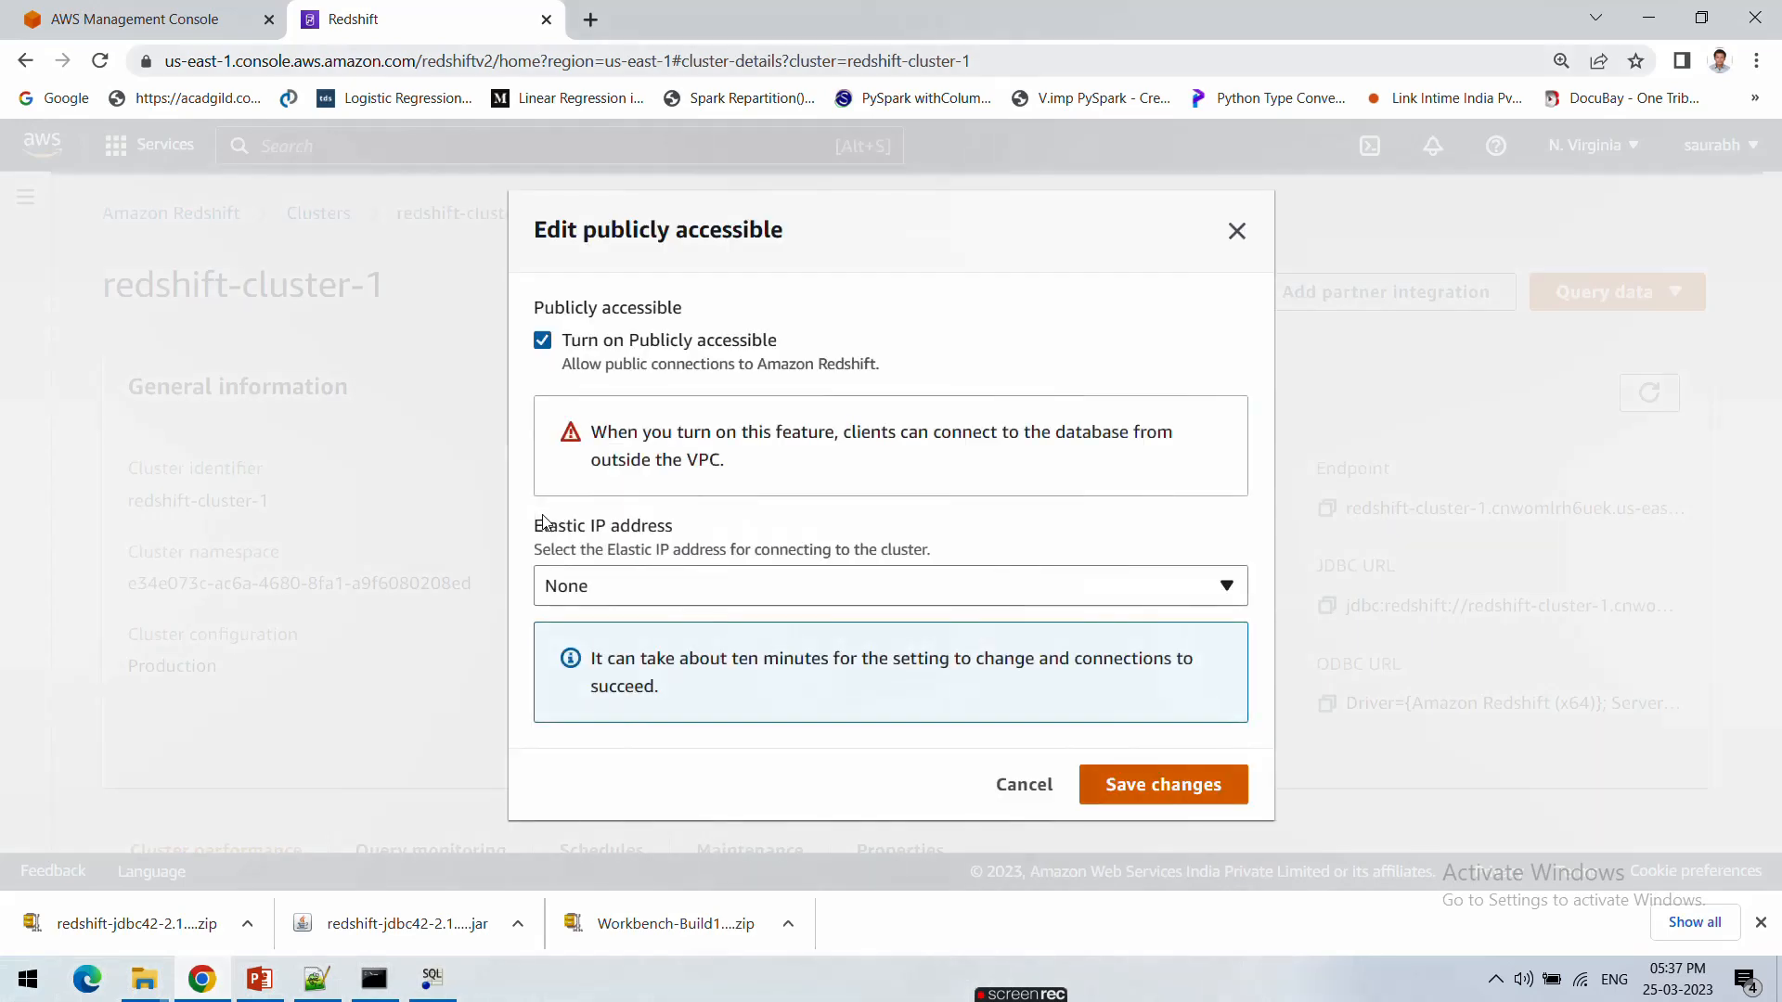
{"action": "left_click", "coordinate": [1156, 792]}
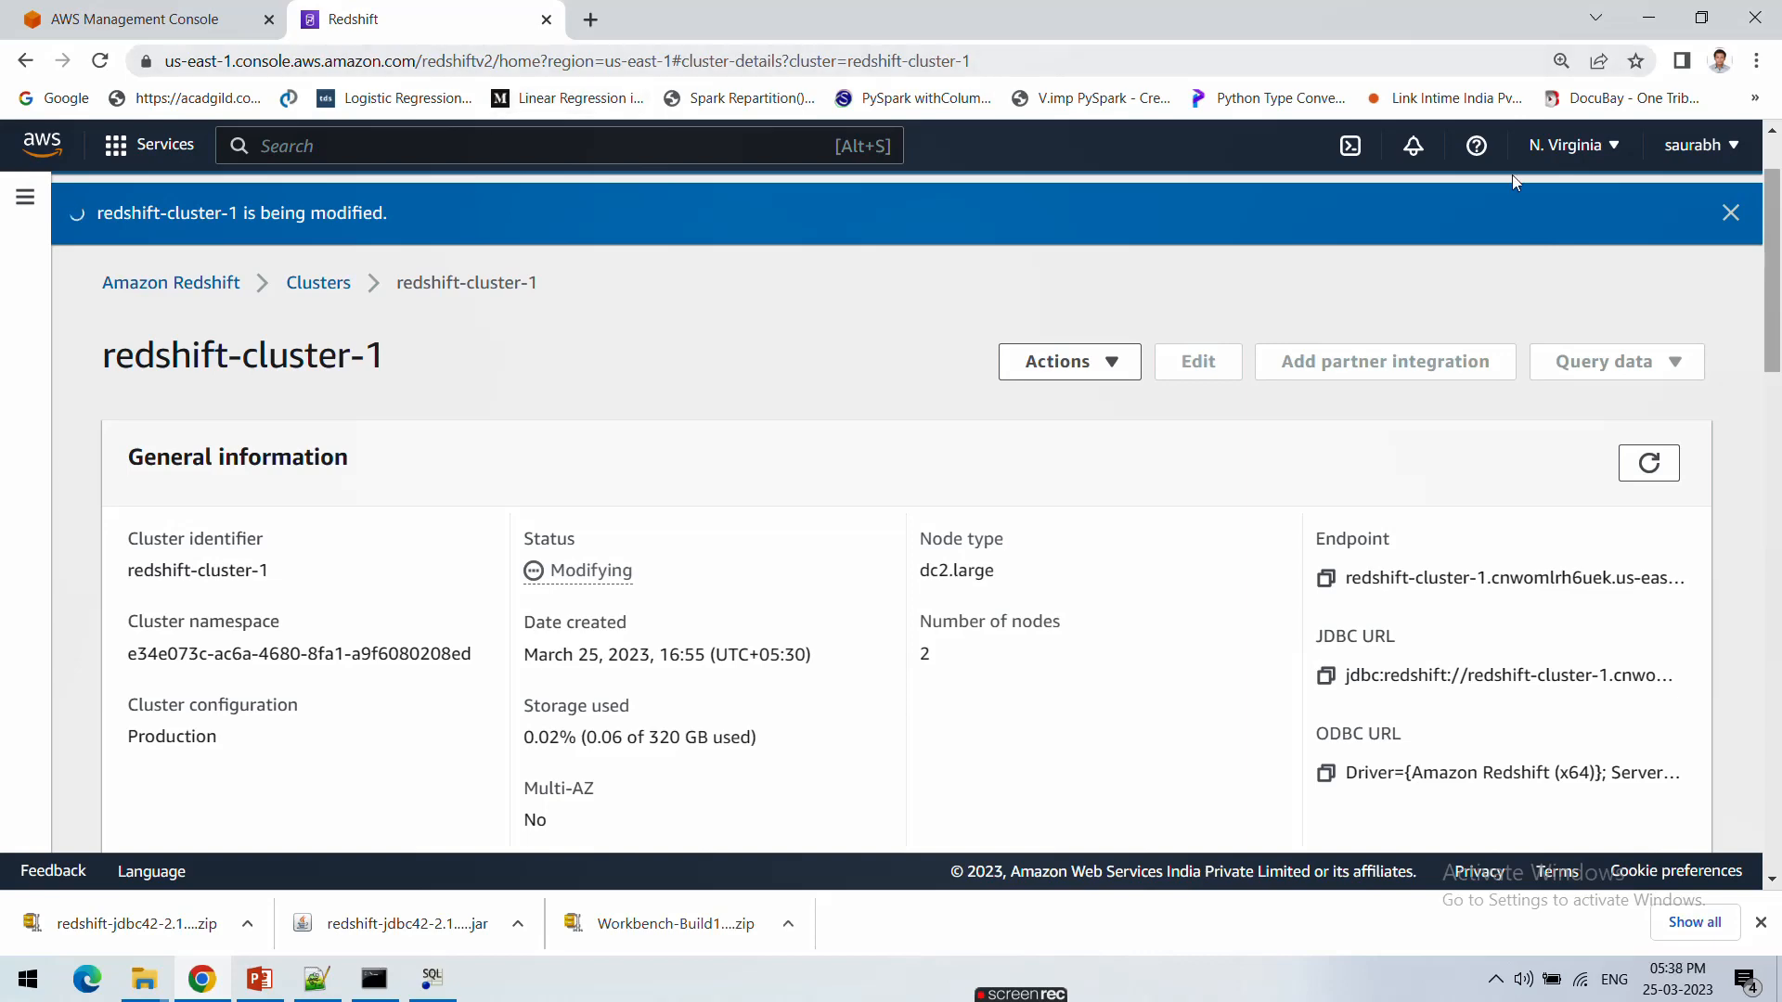
Step: Reload the redshift-cluster-1 page until its status reads Available
{"action": "left_click", "coordinate": [1731, 214]}
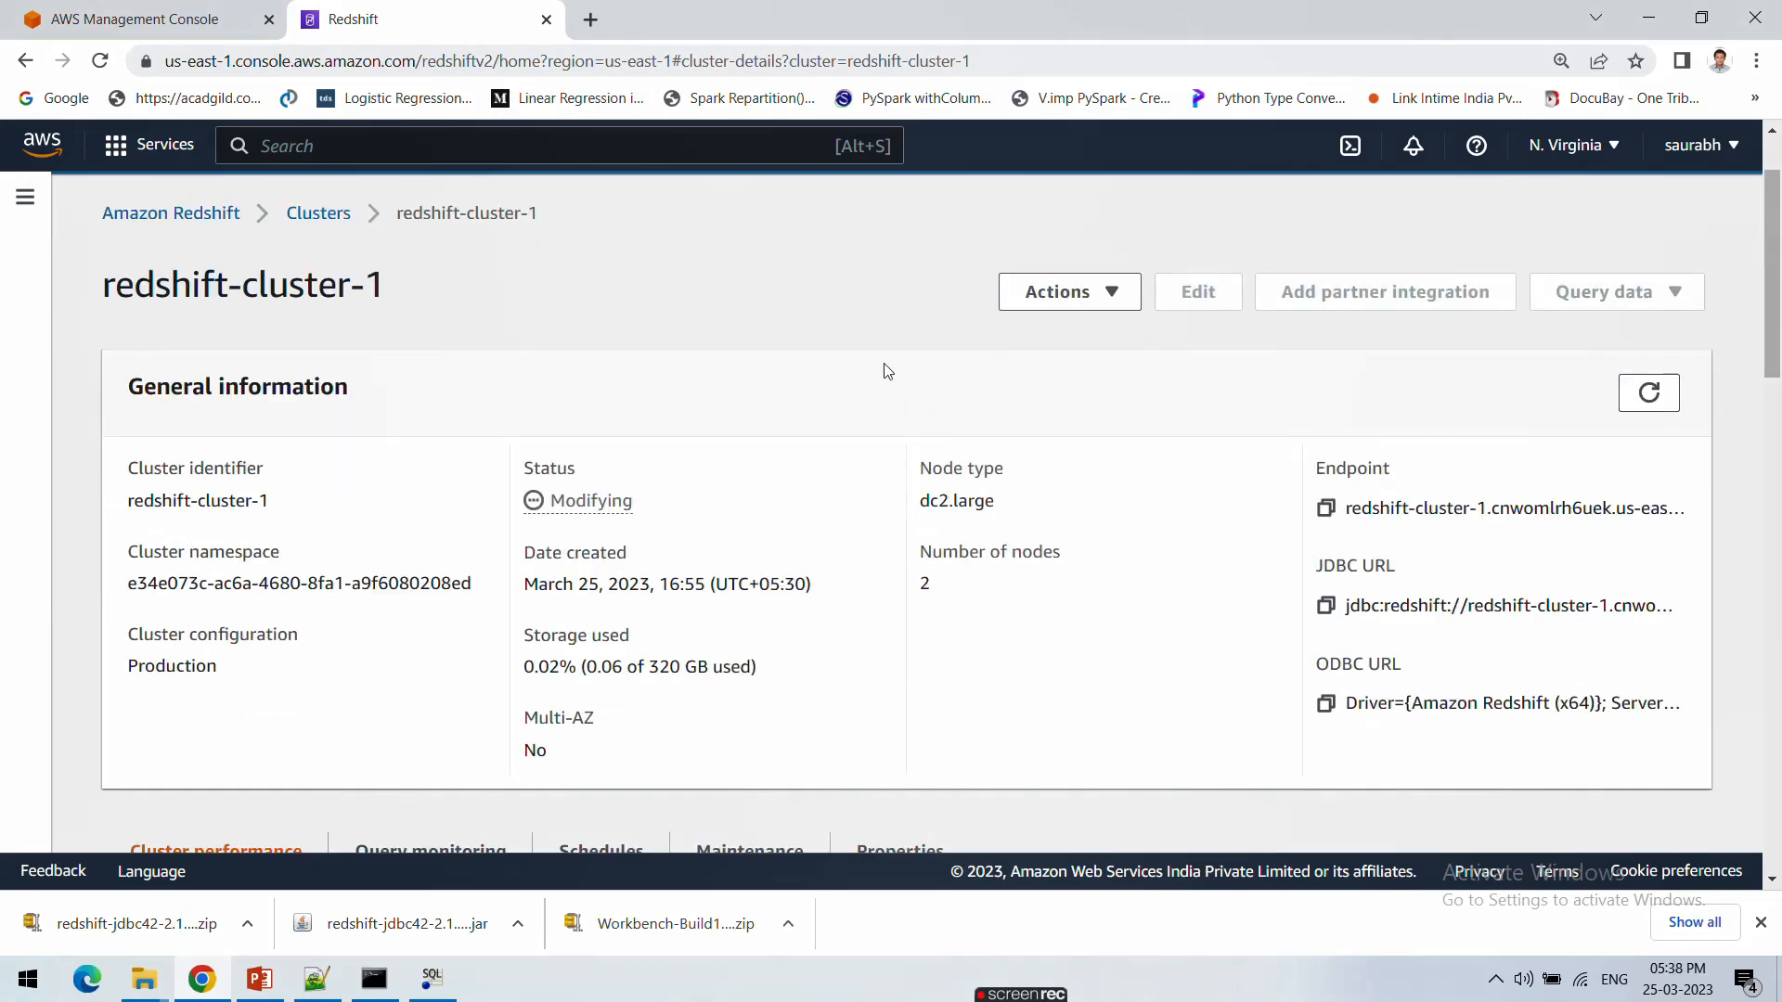
{"action": "scroll", "coordinate": [882, 370], "scroll_direction": "down", "scroll_amount": 10}
{"action": "scroll", "coordinate": [841, 483], "scroll_direction": "up", "scroll_amount": 5}
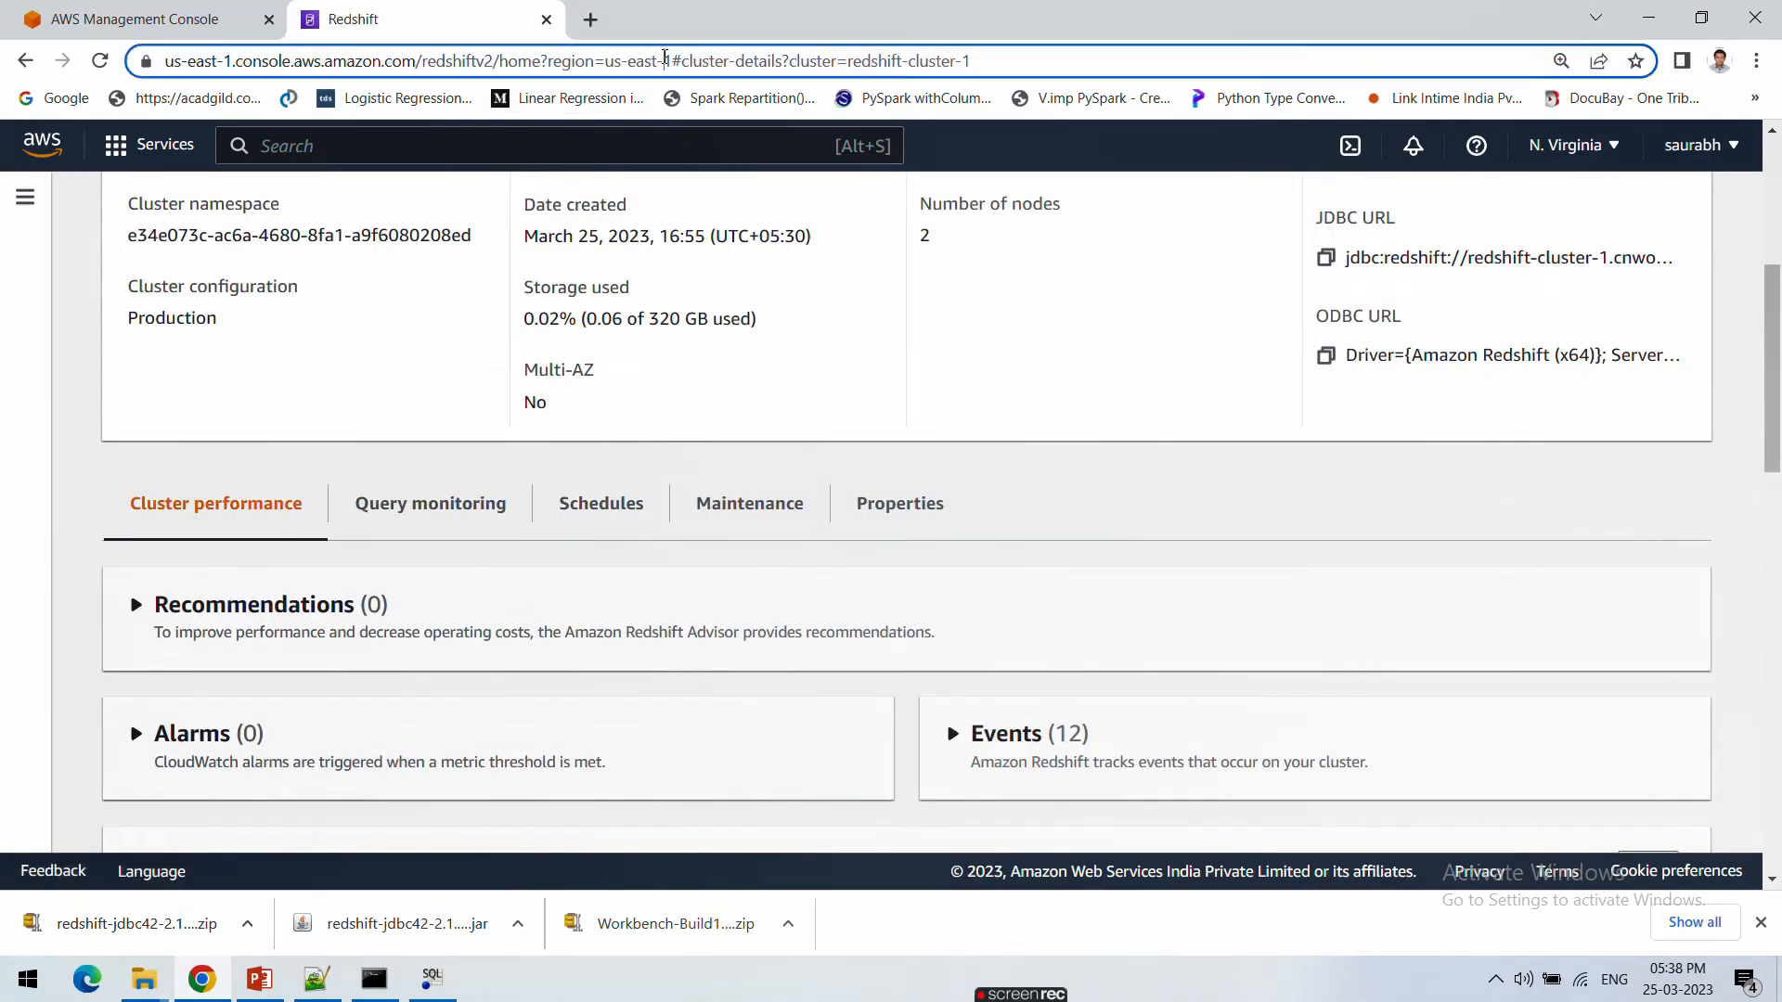
{"action": "left_click", "coordinate": [666, 61]}
{"action": "key", "text": "Return"}
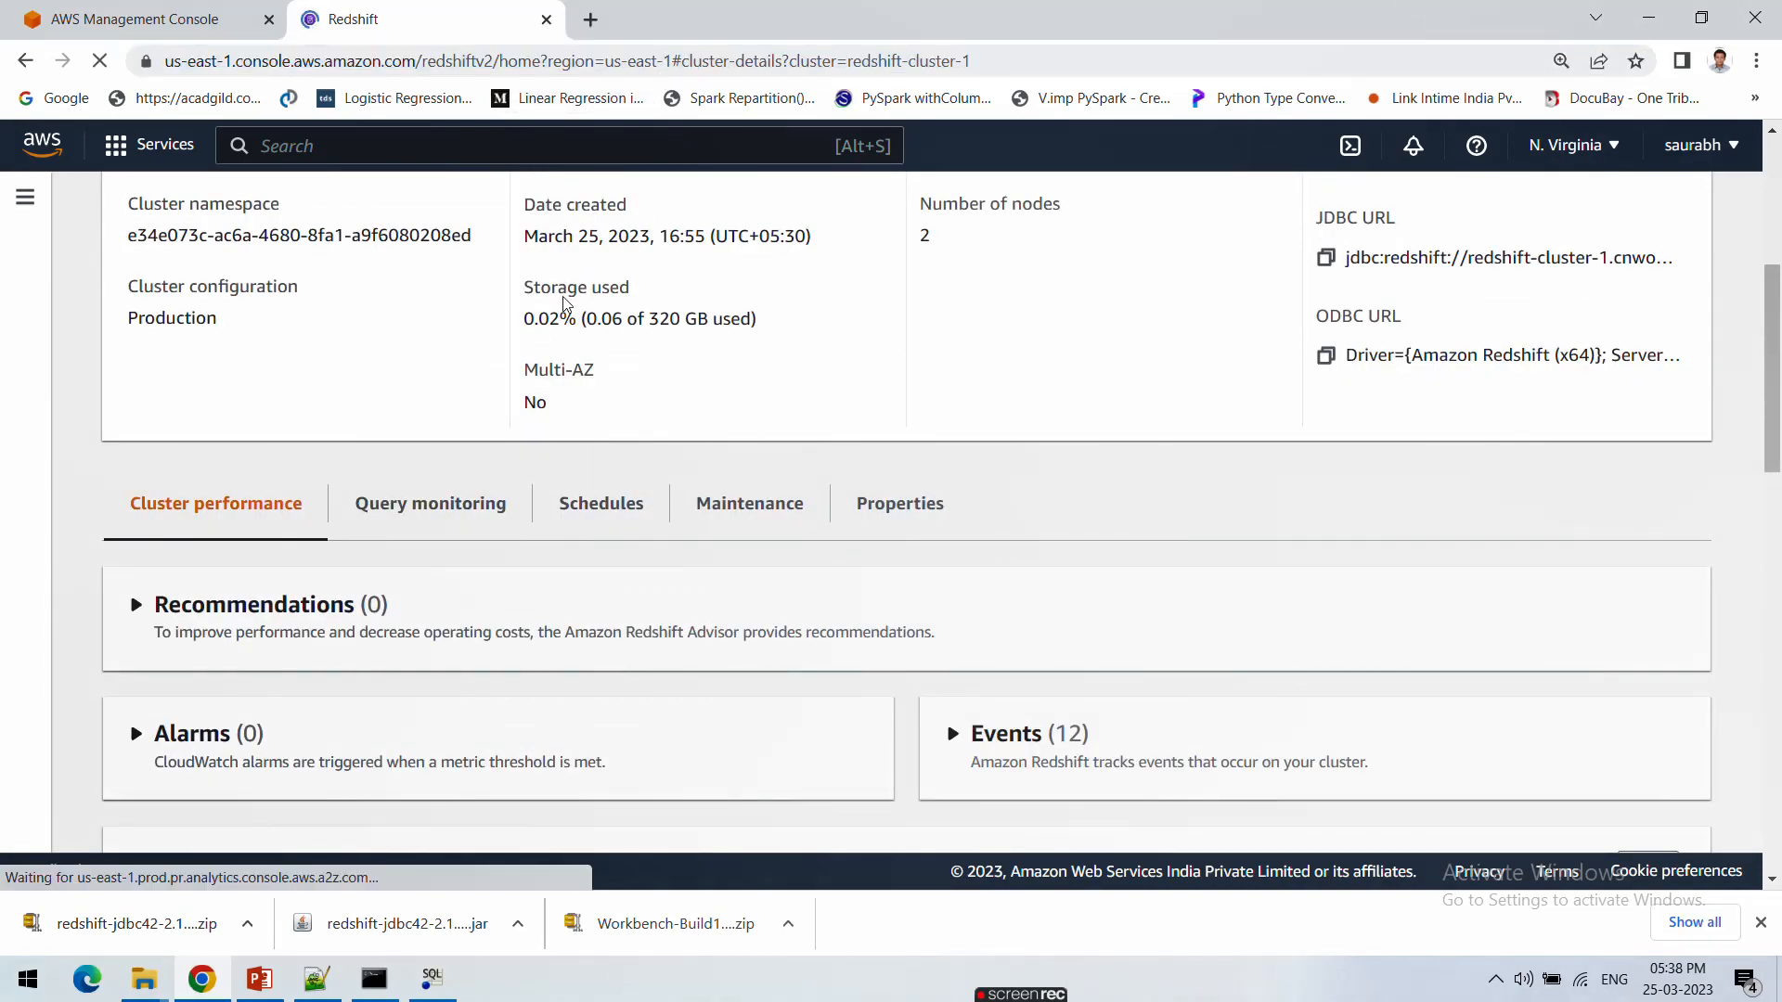
{"action": "scroll", "coordinate": [559, 311], "scroll_direction": "down", "scroll_amount": 3}
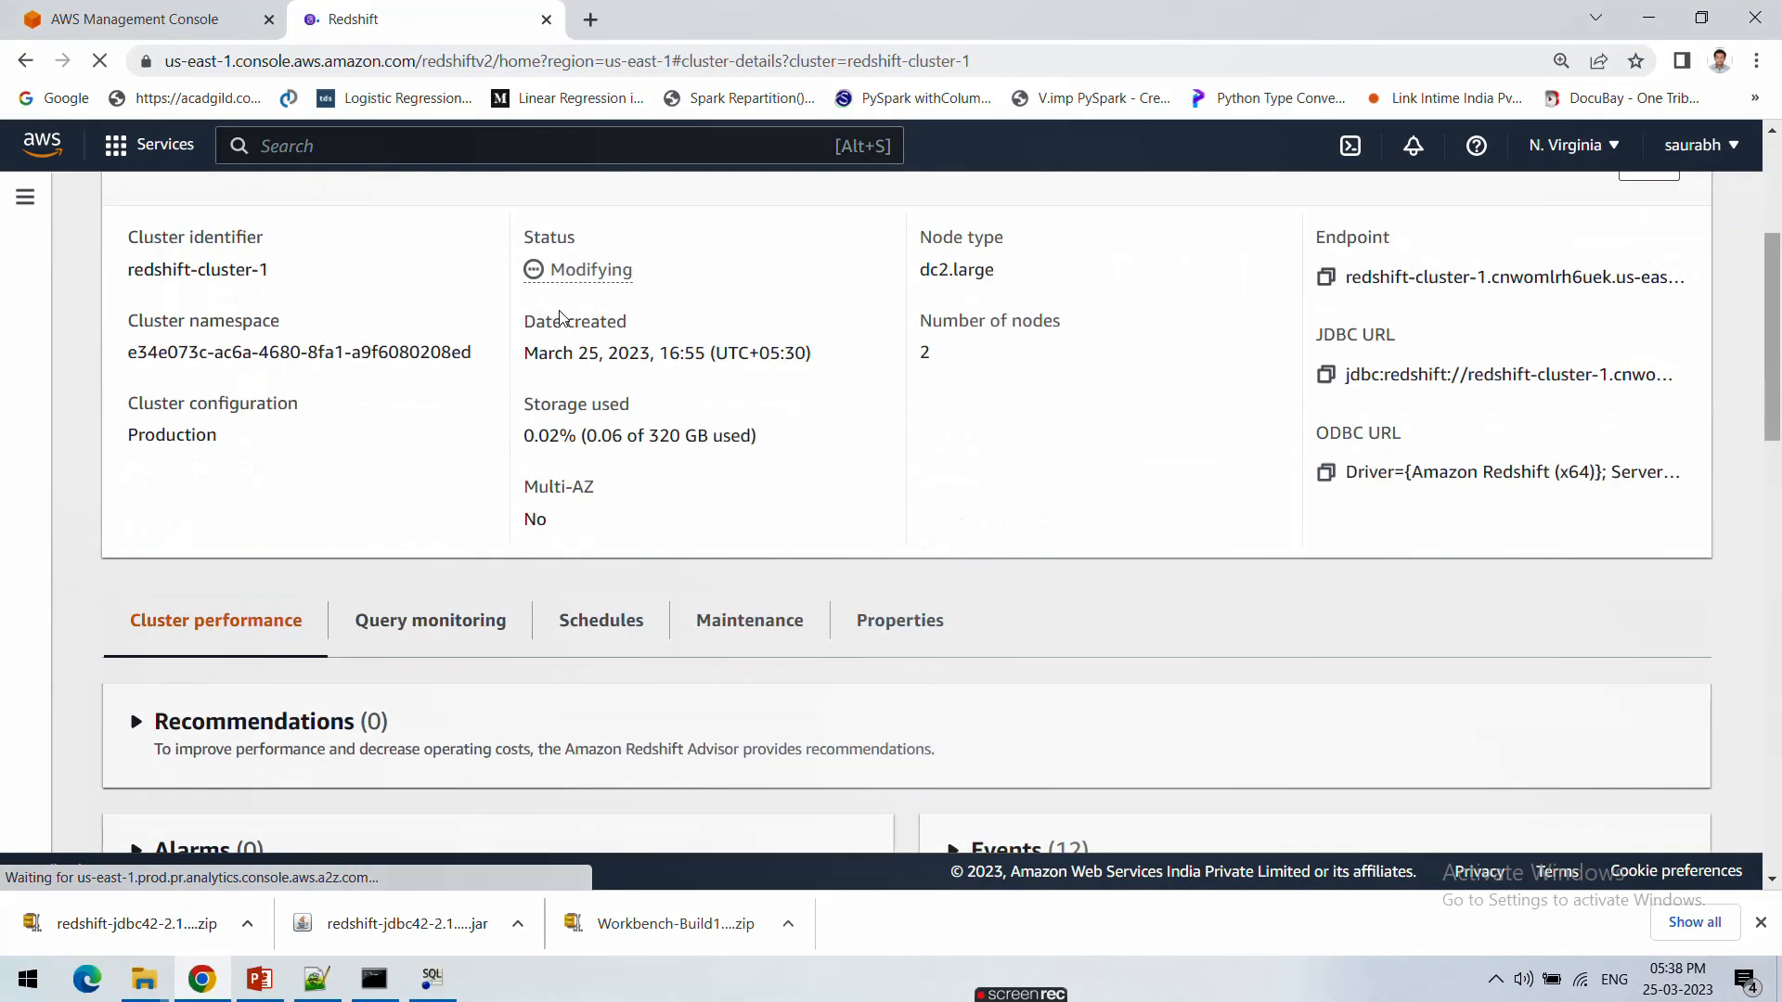
{"action": "scroll", "coordinate": [554, 327], "scroll_direction": "up", "scroll_amount": 2}
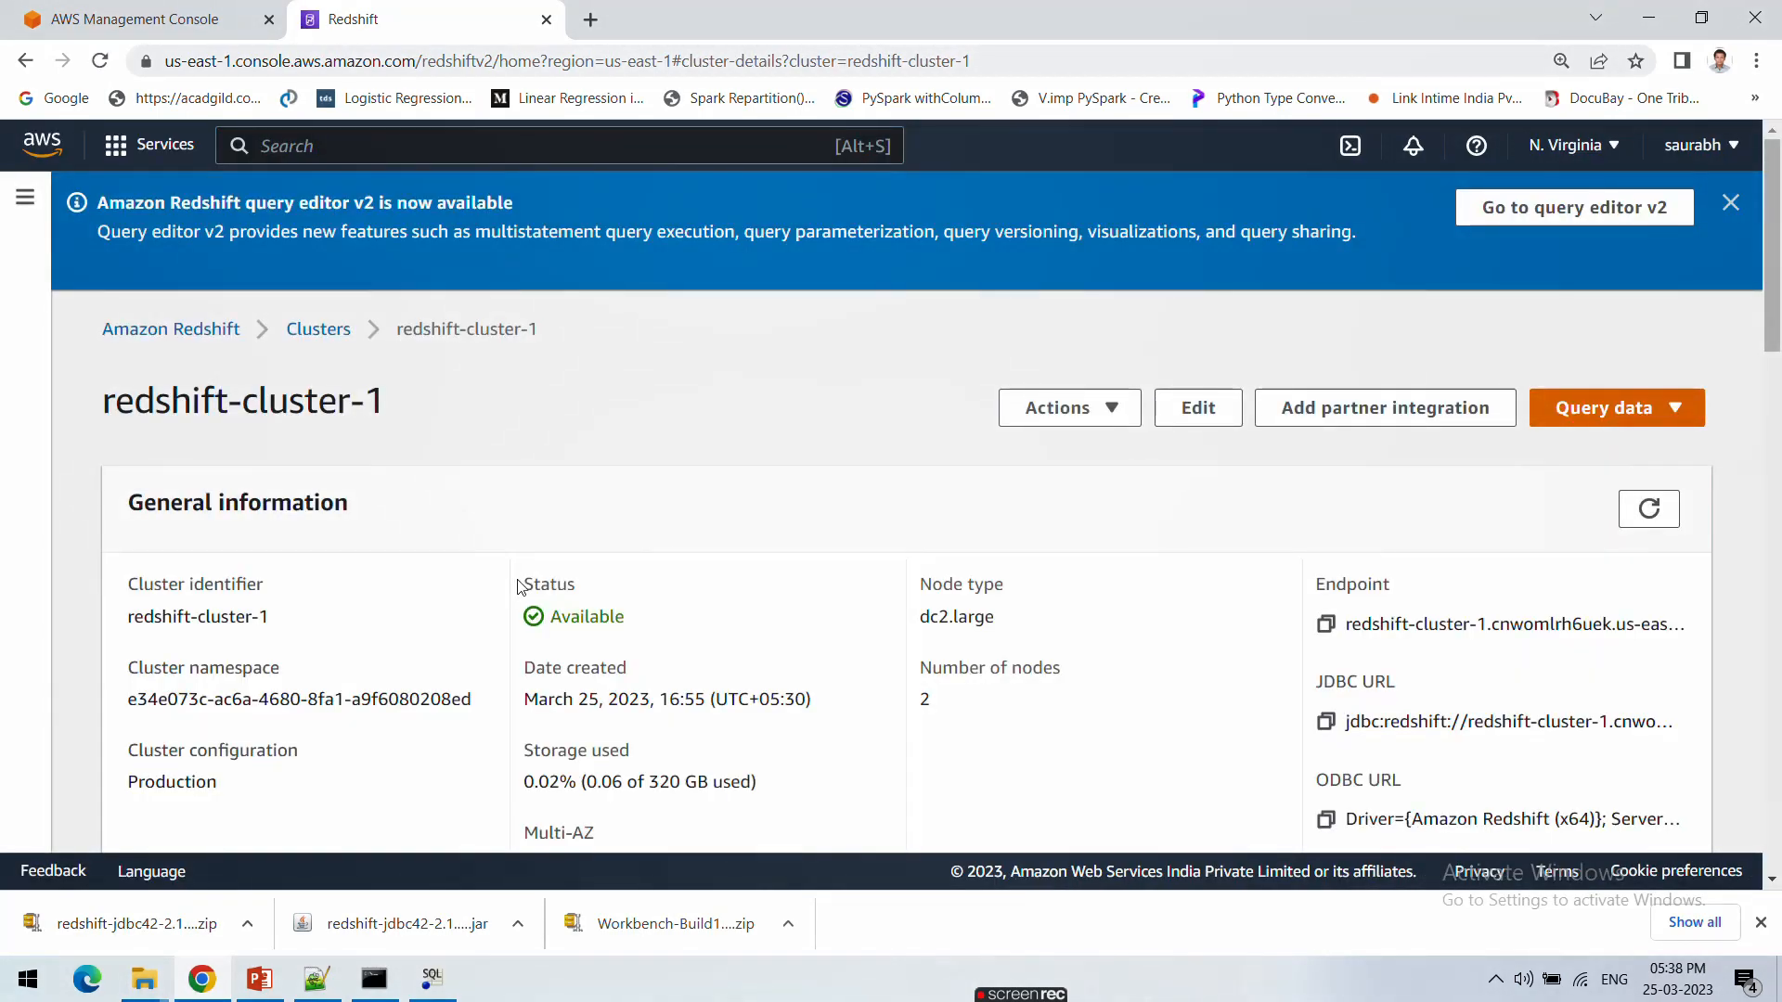
Step: Cancel the connection profile dialog and close SQL Workbench/J
{"action": "left_click", "coordinate": [431, 979]}
{"action": "left_click", "coordinate": [1678, 60]}
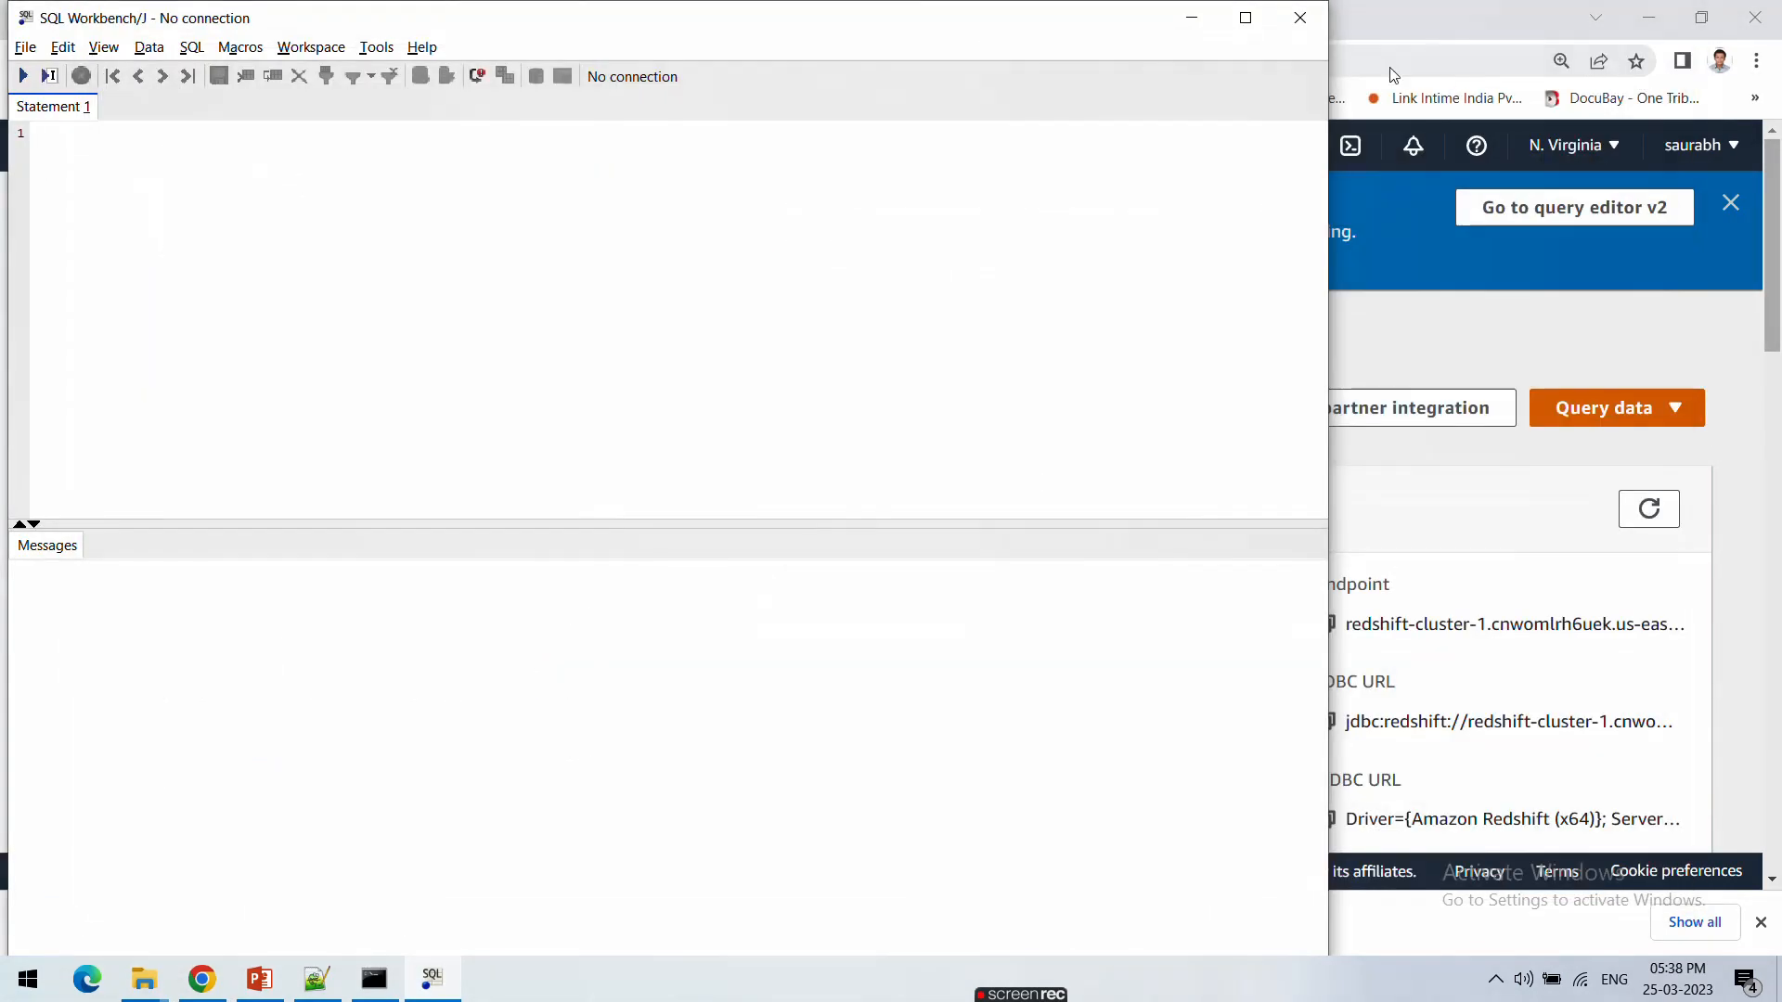
{"action": "left_click", "coordinate": [1300, 18]}
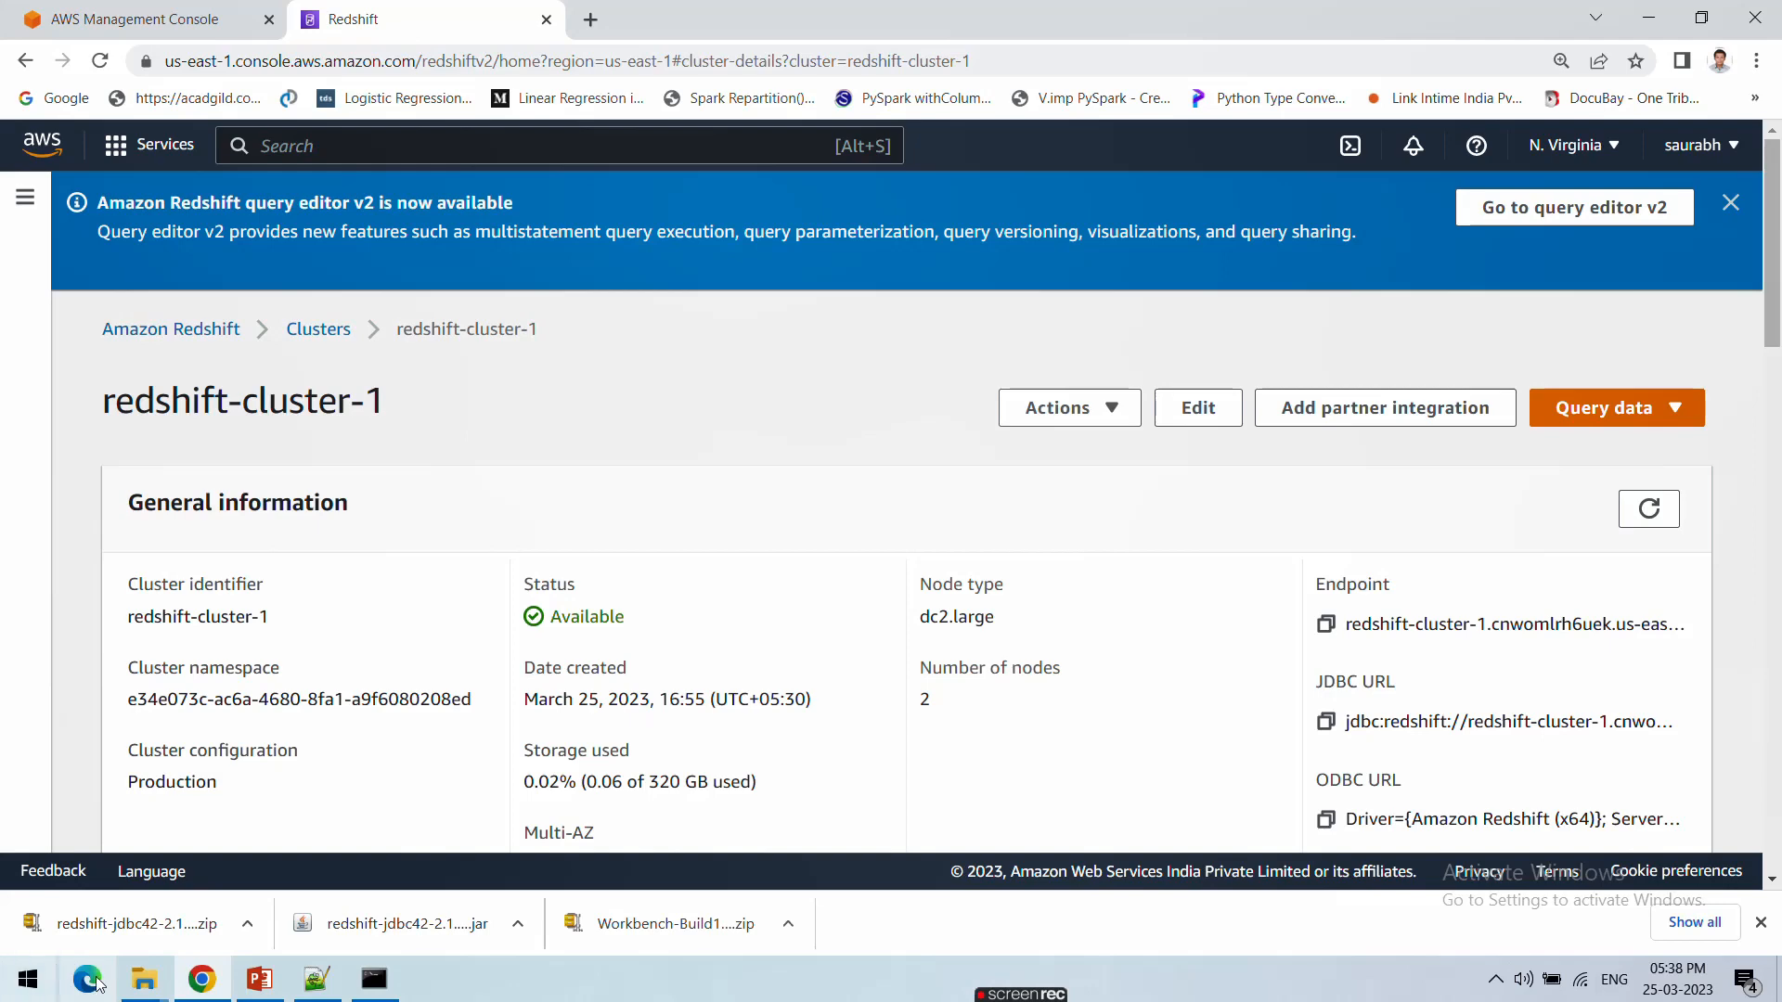
Step: Relaunch SQL Workbench/J, test redshift_conn successfully and connect with it
{"action": "mouse_move", "coordinate": [144, 979]}
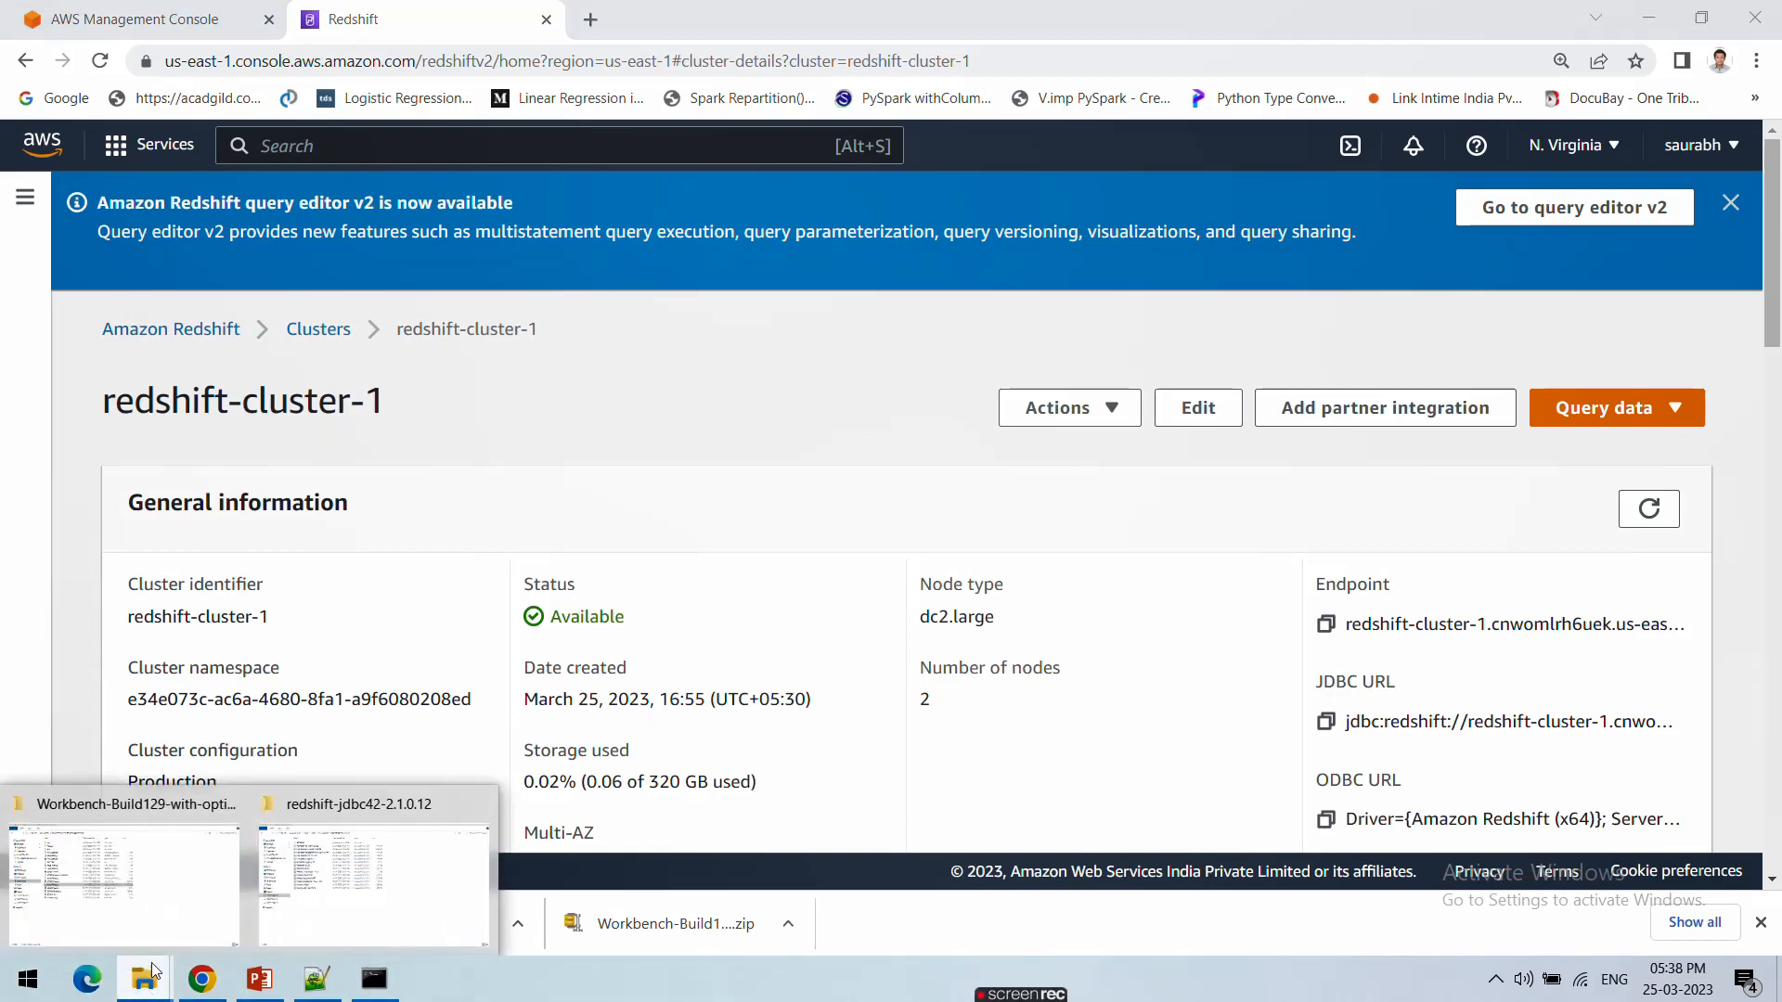
{"action": "left_click", "coordinate": [162, 908]}
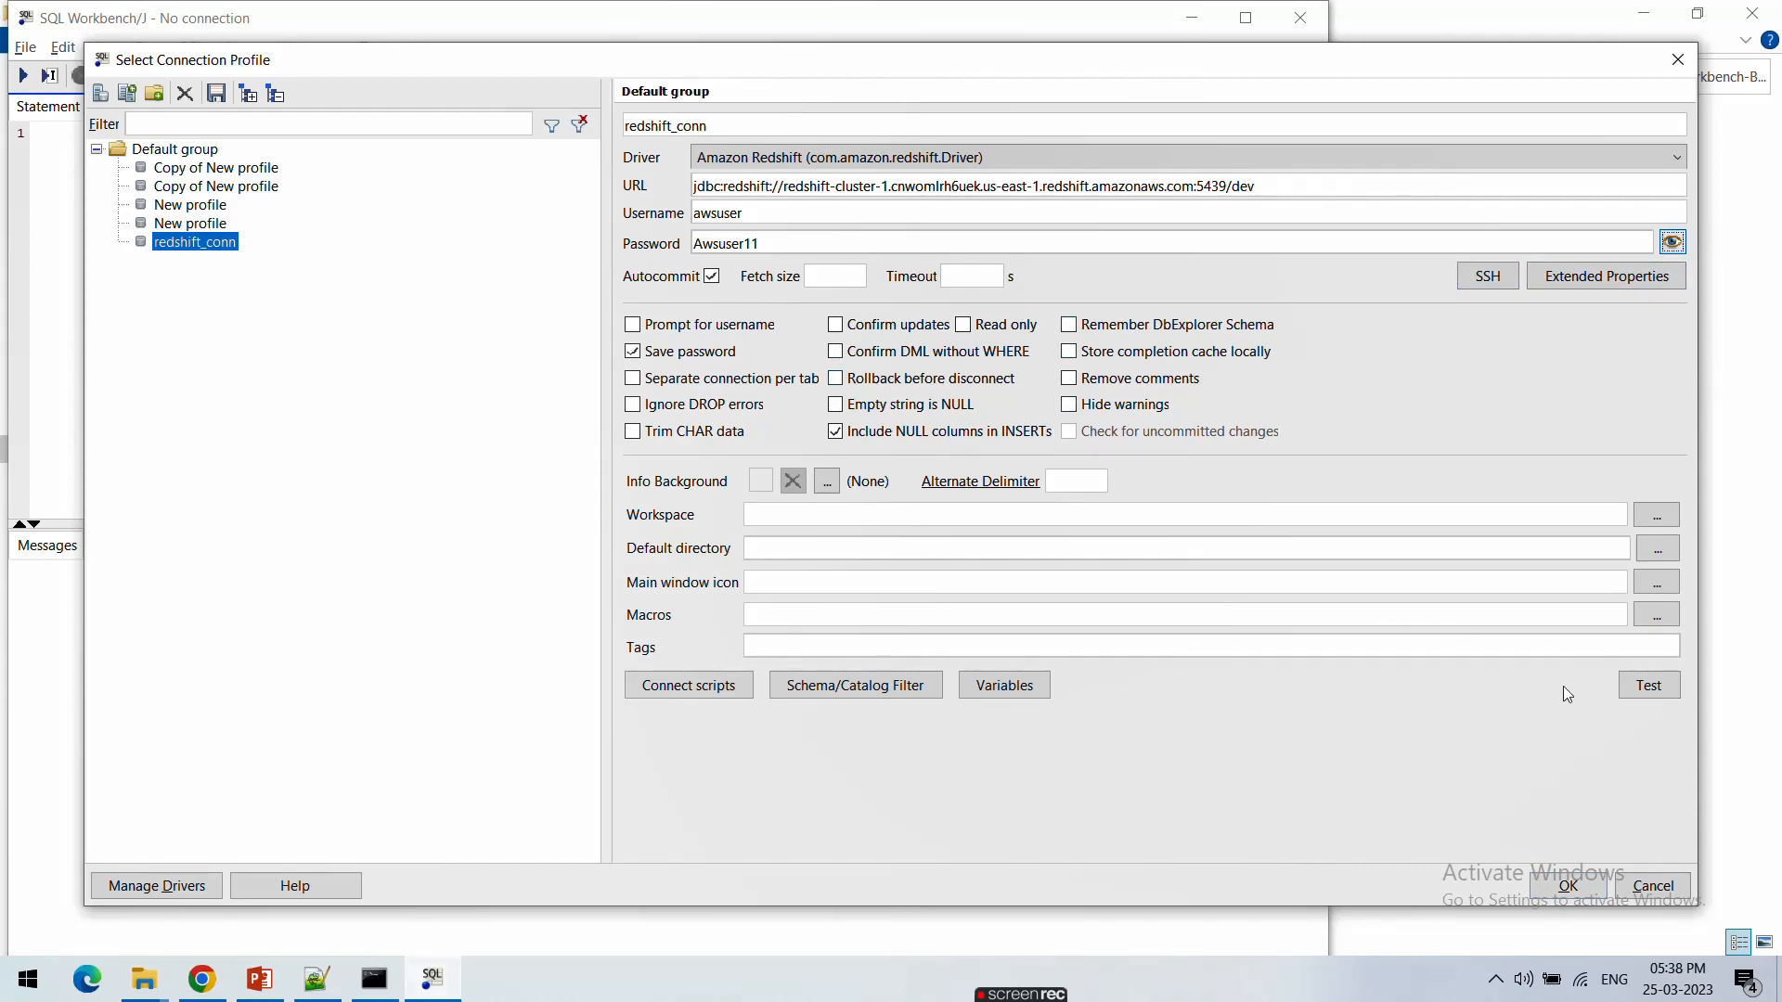
{"action": "left_click", "coordinate": [1639, 692]}
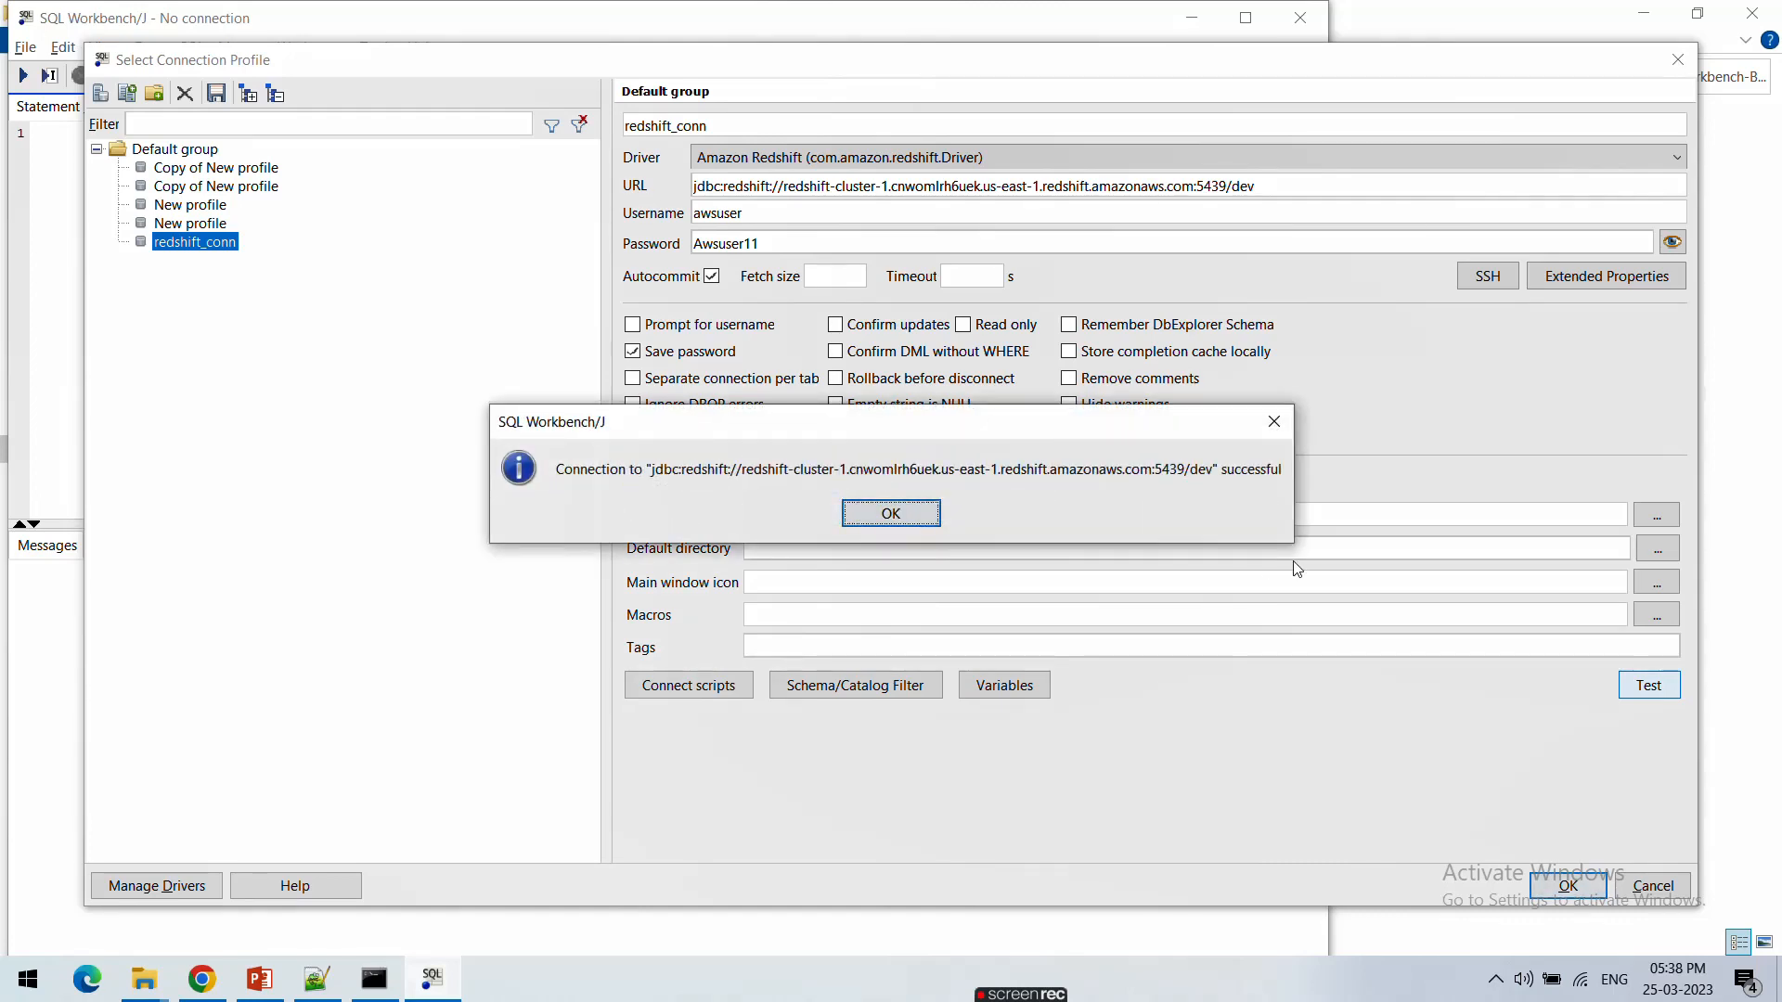
{"action": "left_click", "coordinate": [872, 516]}
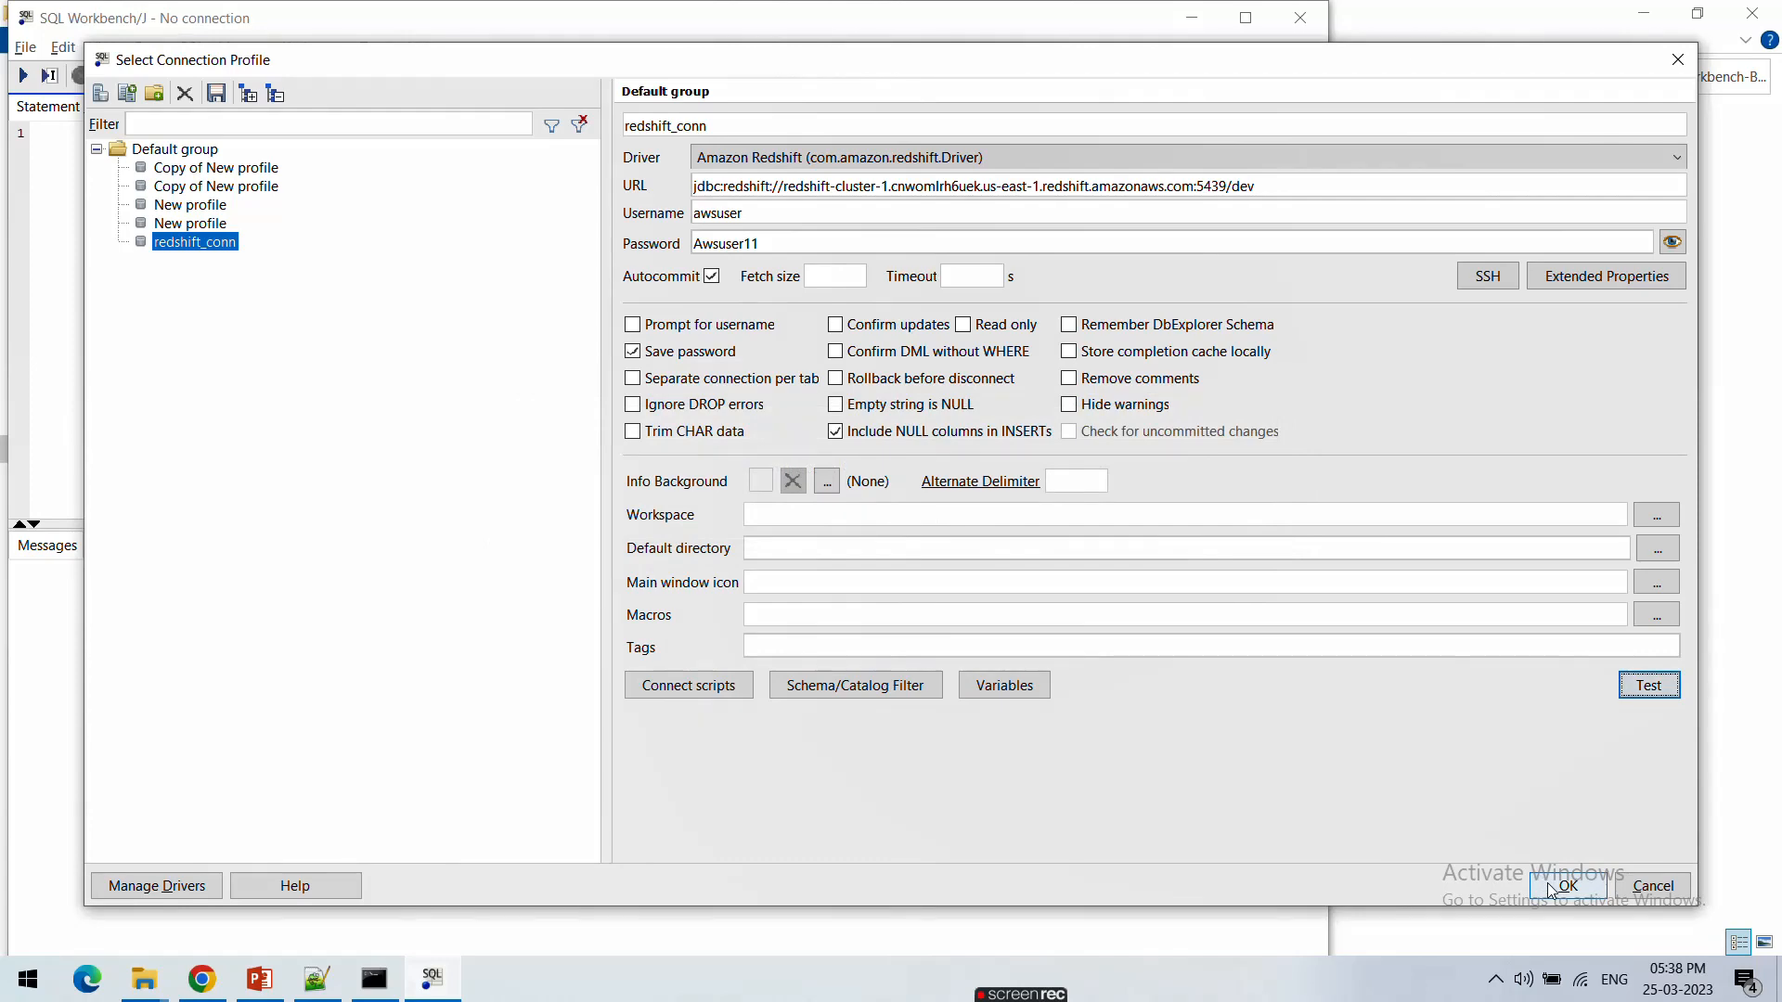
{"action": "left_click", "coordinate": [1565, 886]}
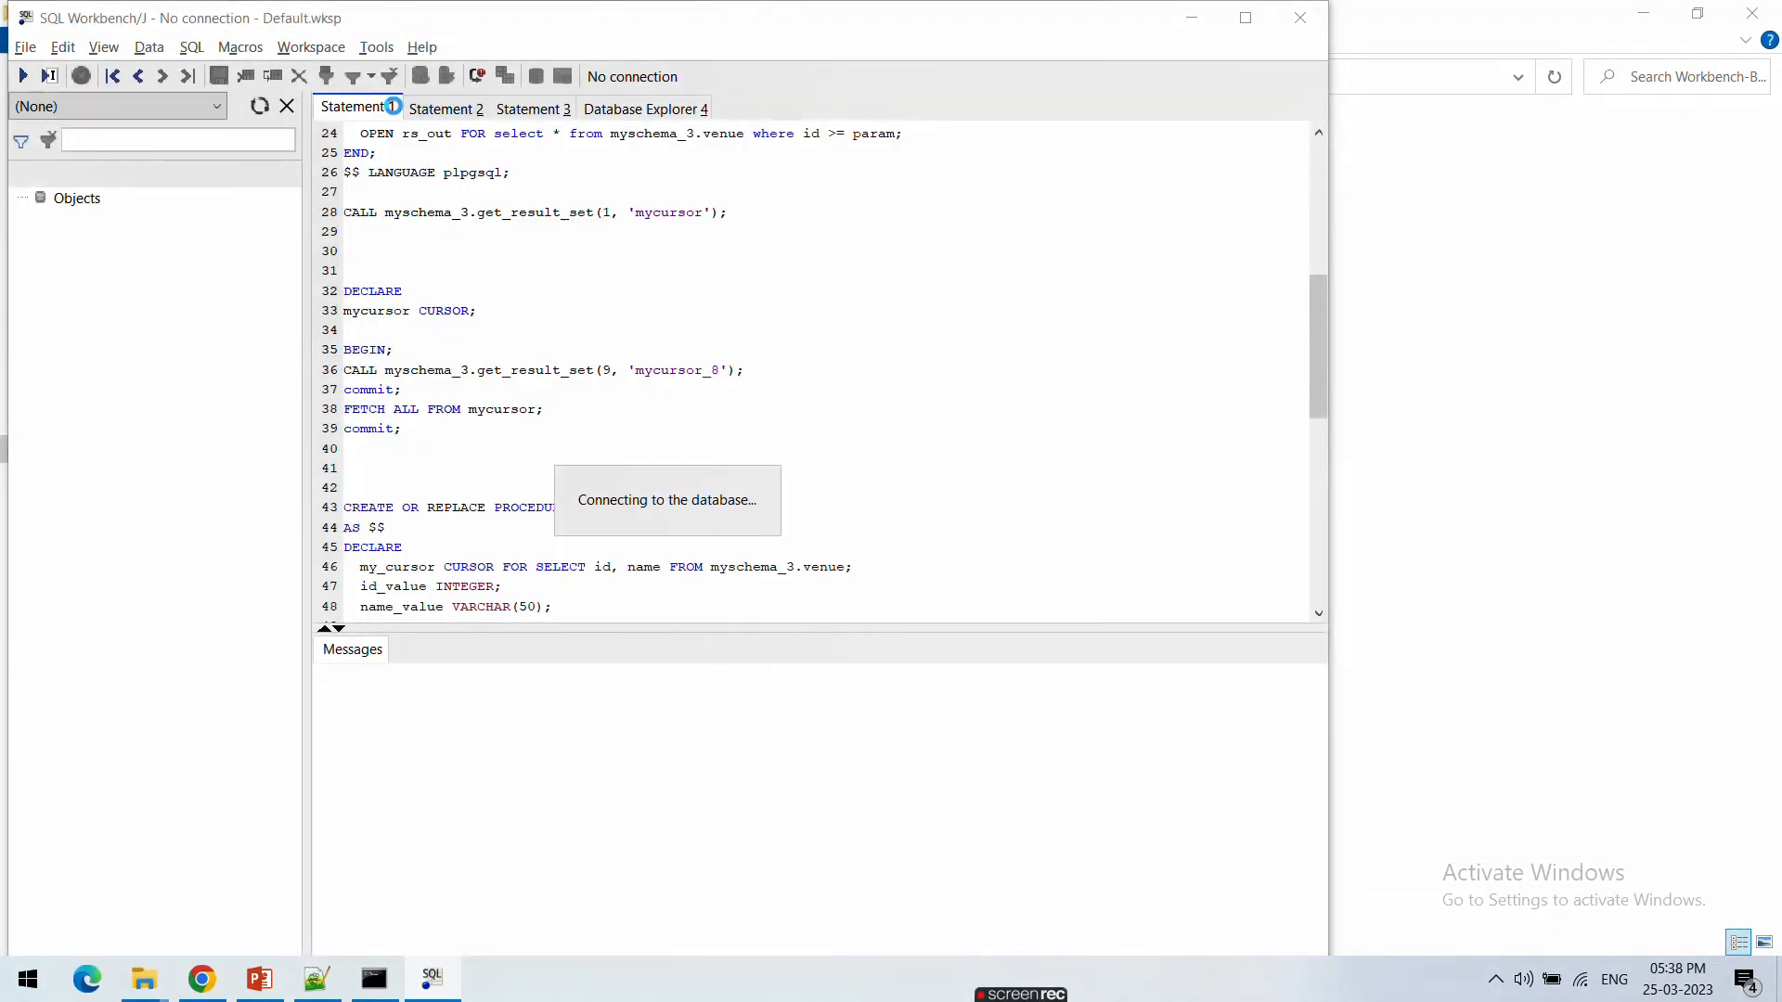
Step: Maximize SQL Workbench/J and close all three old statement tabs
{"action": "double_click", "coordinate": [556, 28]}
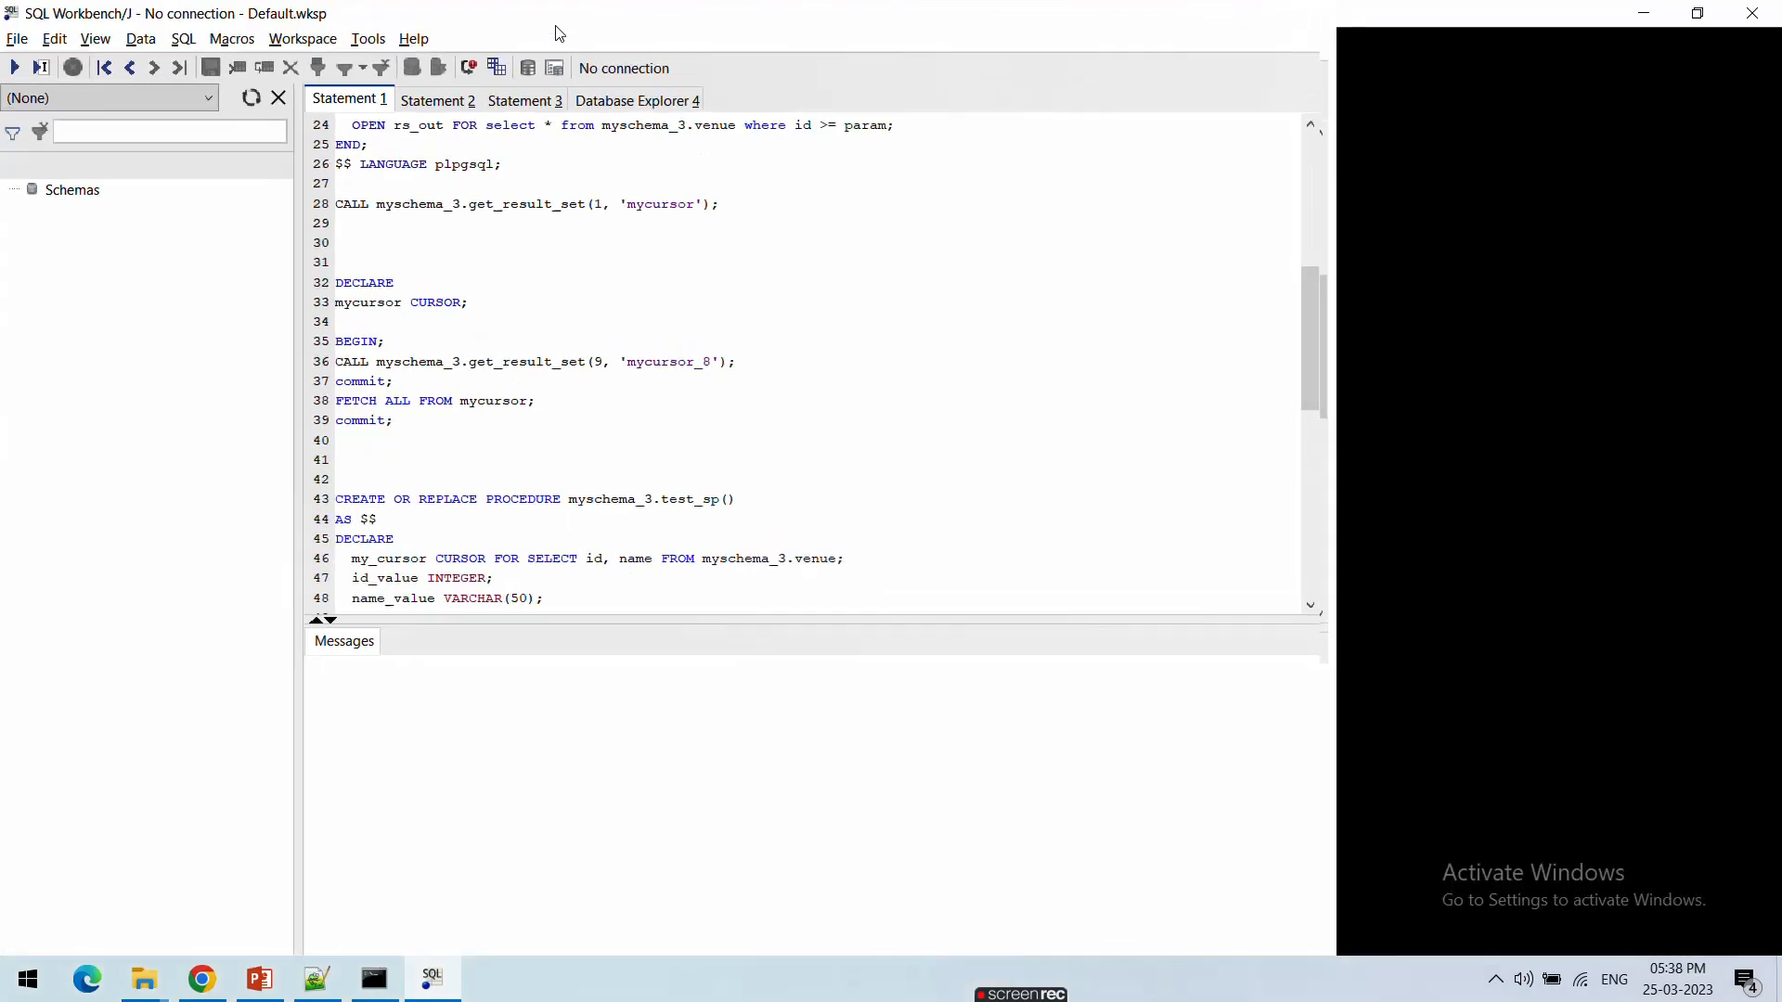
{"action": "right_click", "coordinate": [350, 108]}
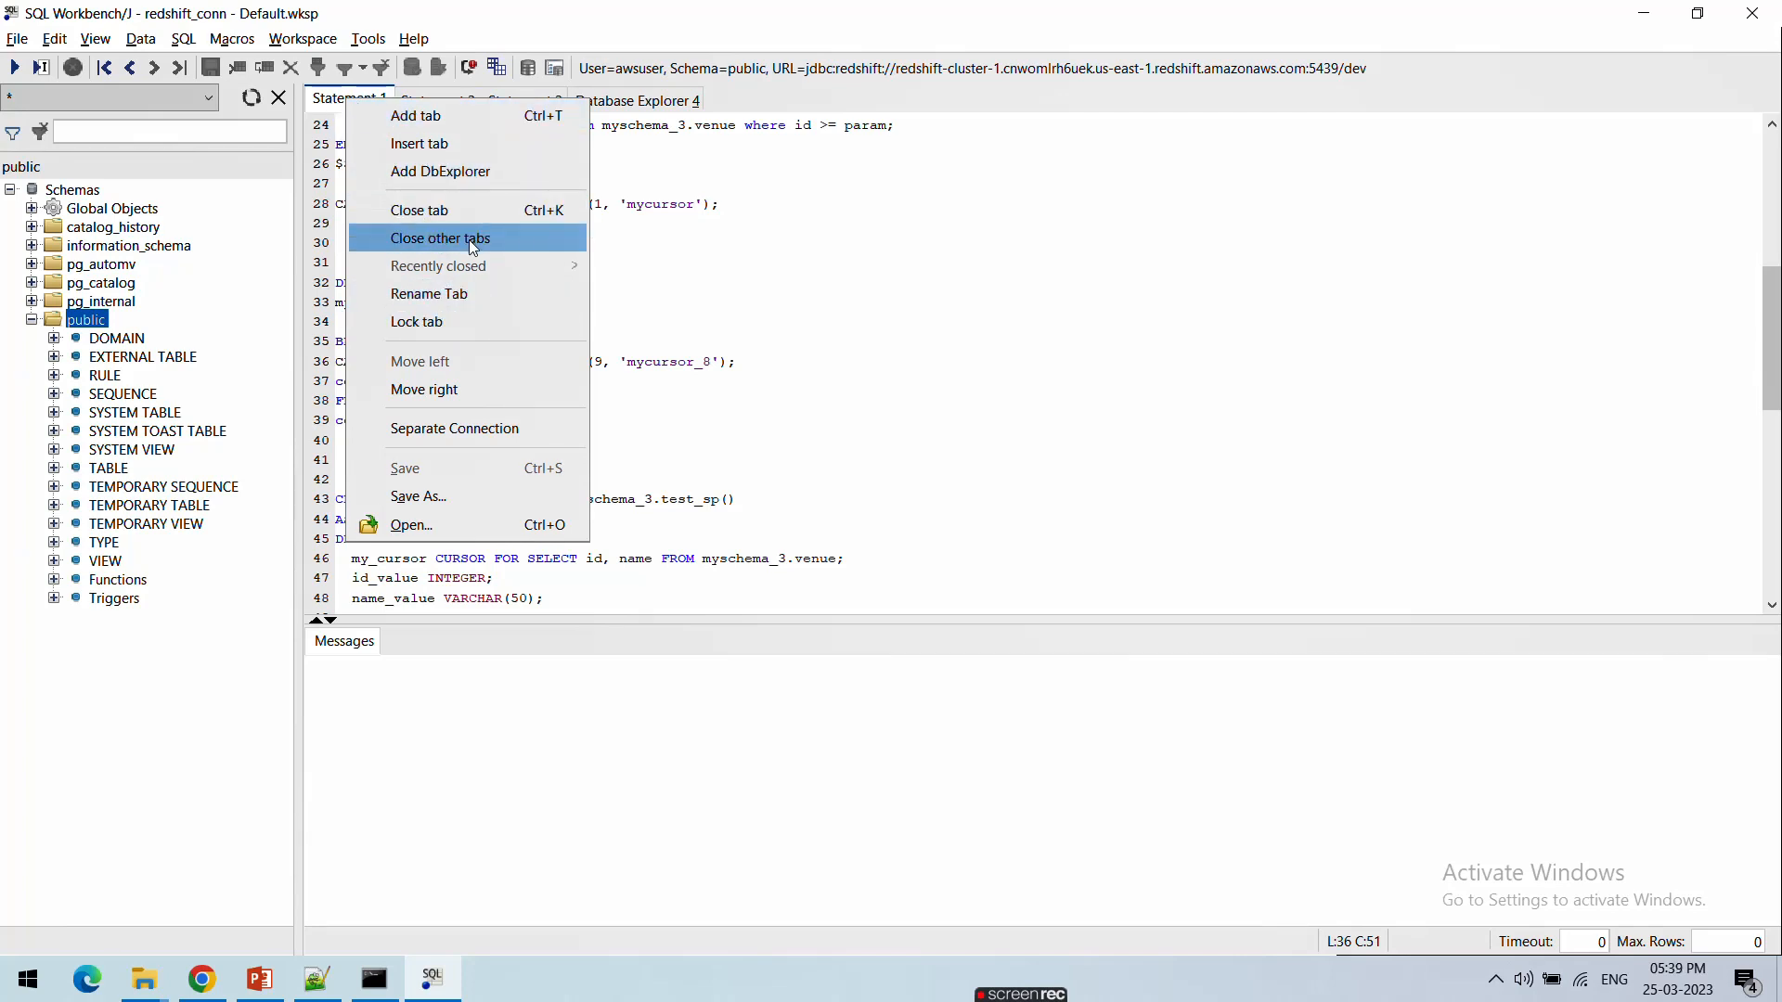
{"action": "left_click", "coordinate": [441, 212]}
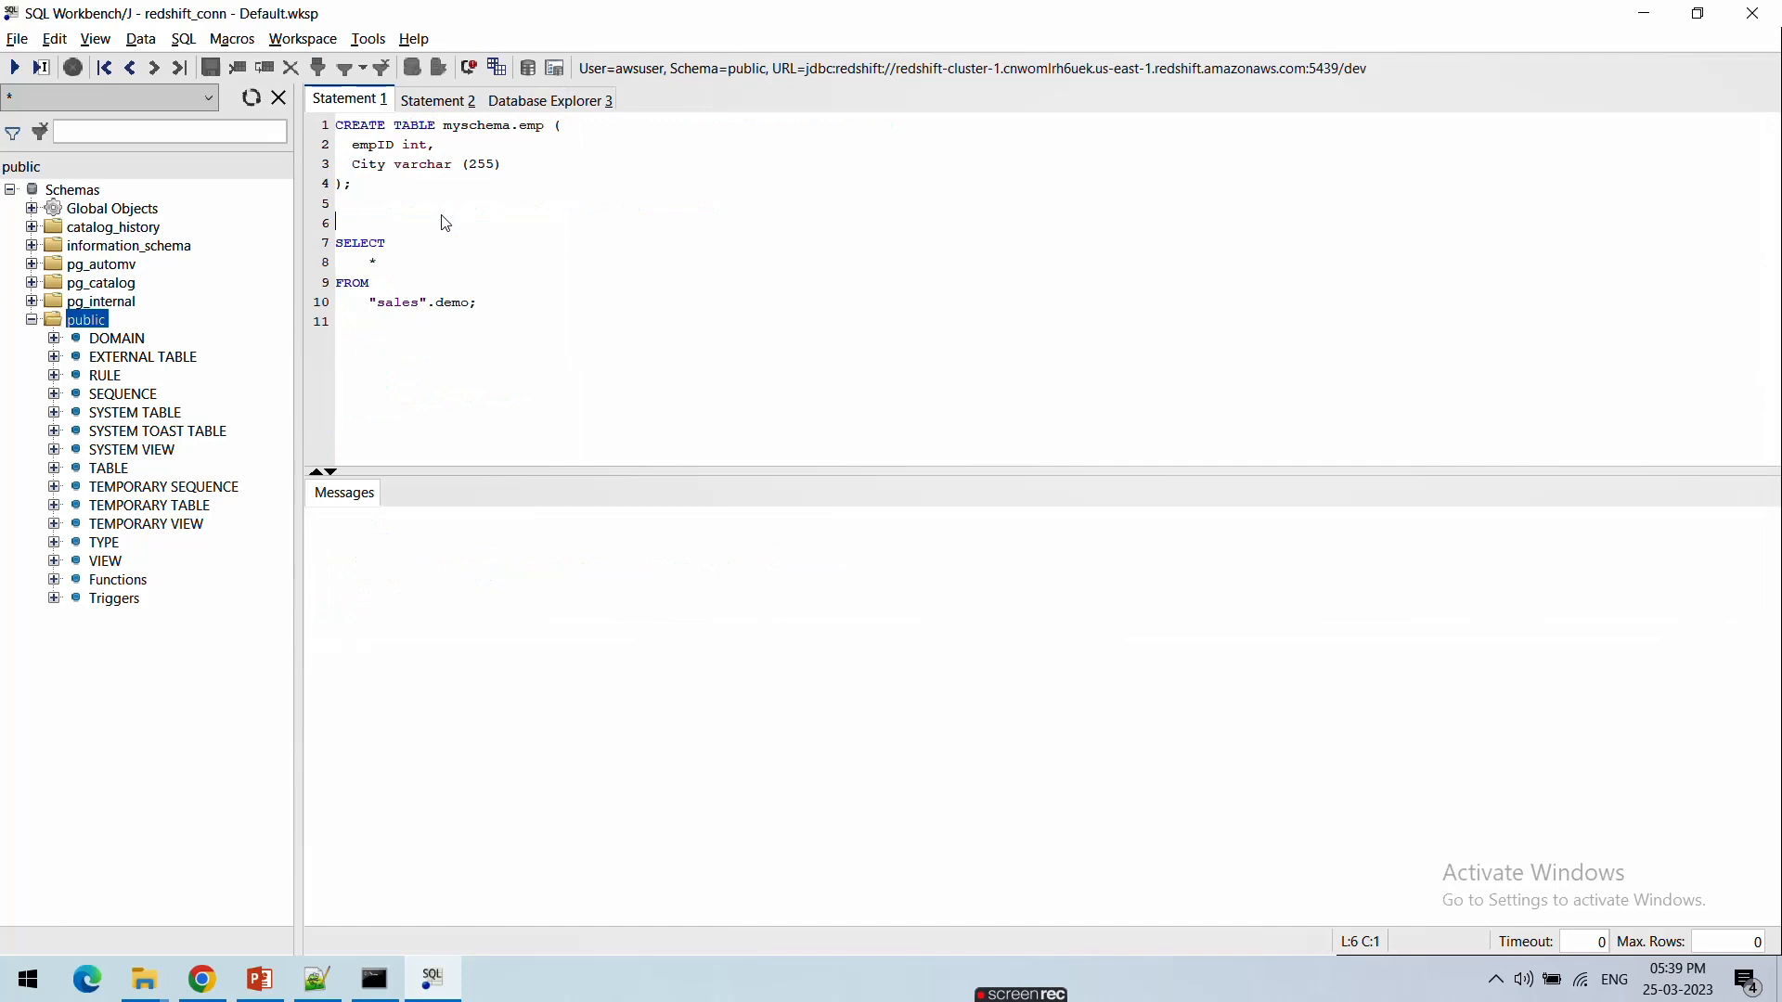
{"action": "right_click", "coordinate": [357, 104]}
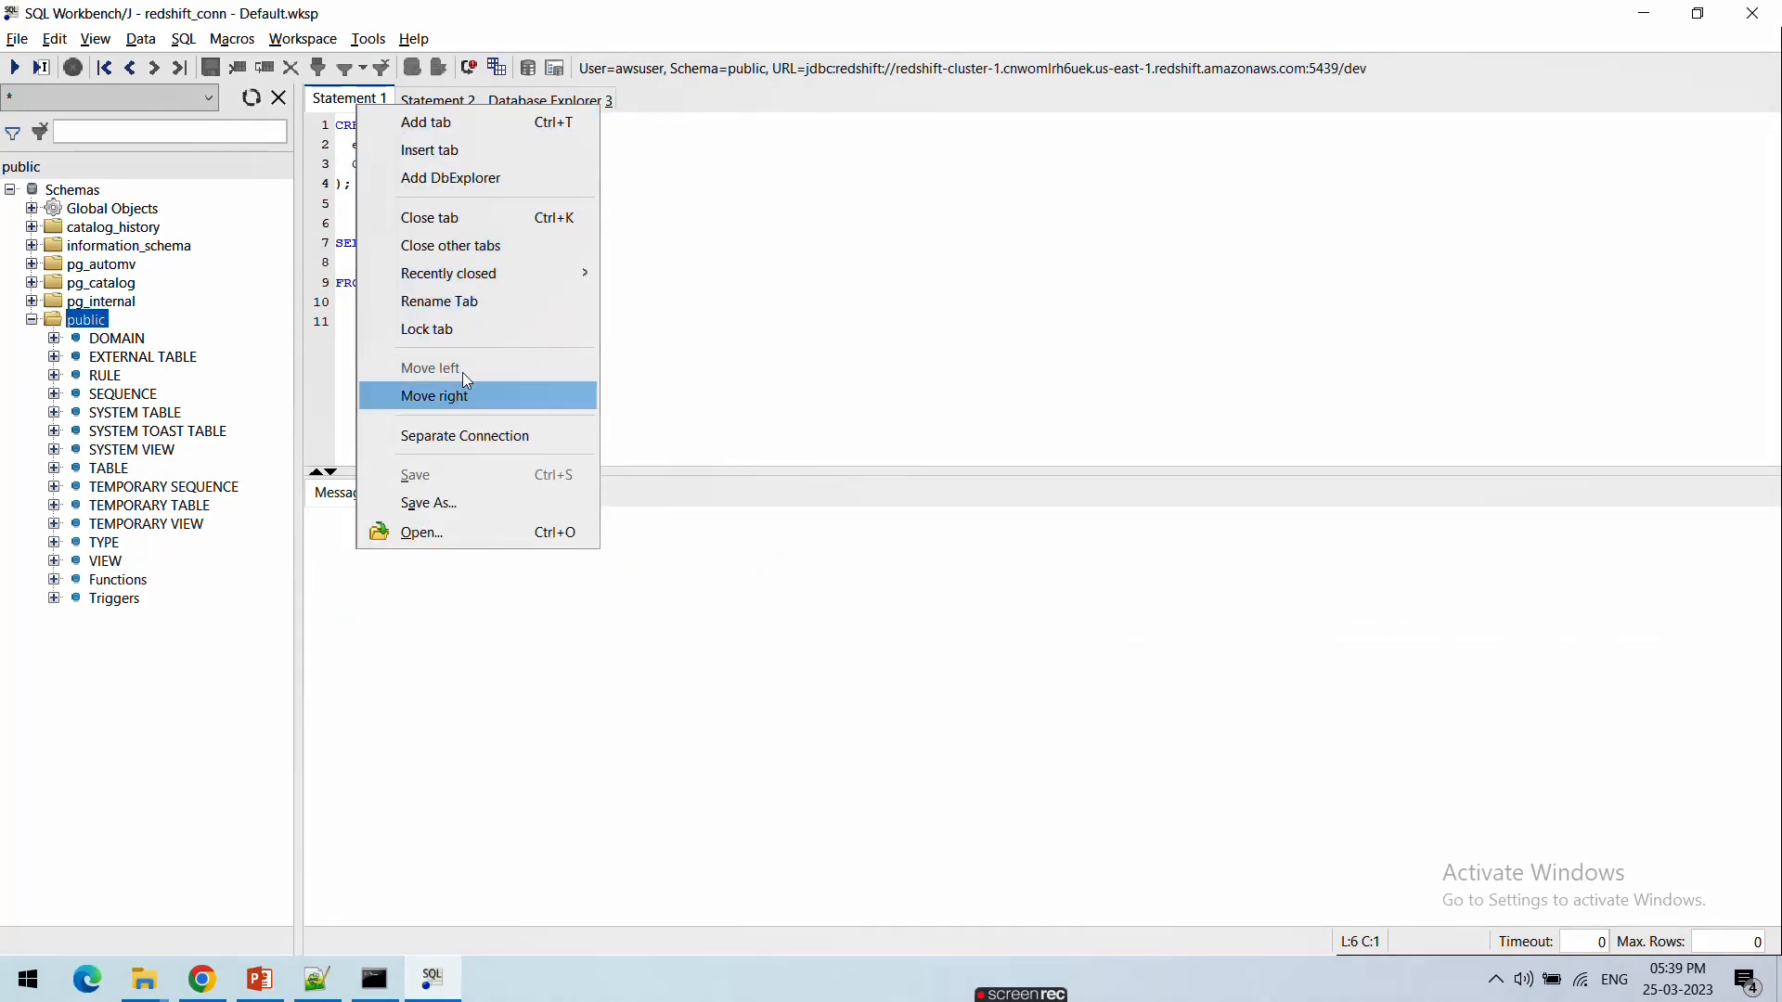
{"action": "left_click", "coordinate": [451, 217]}
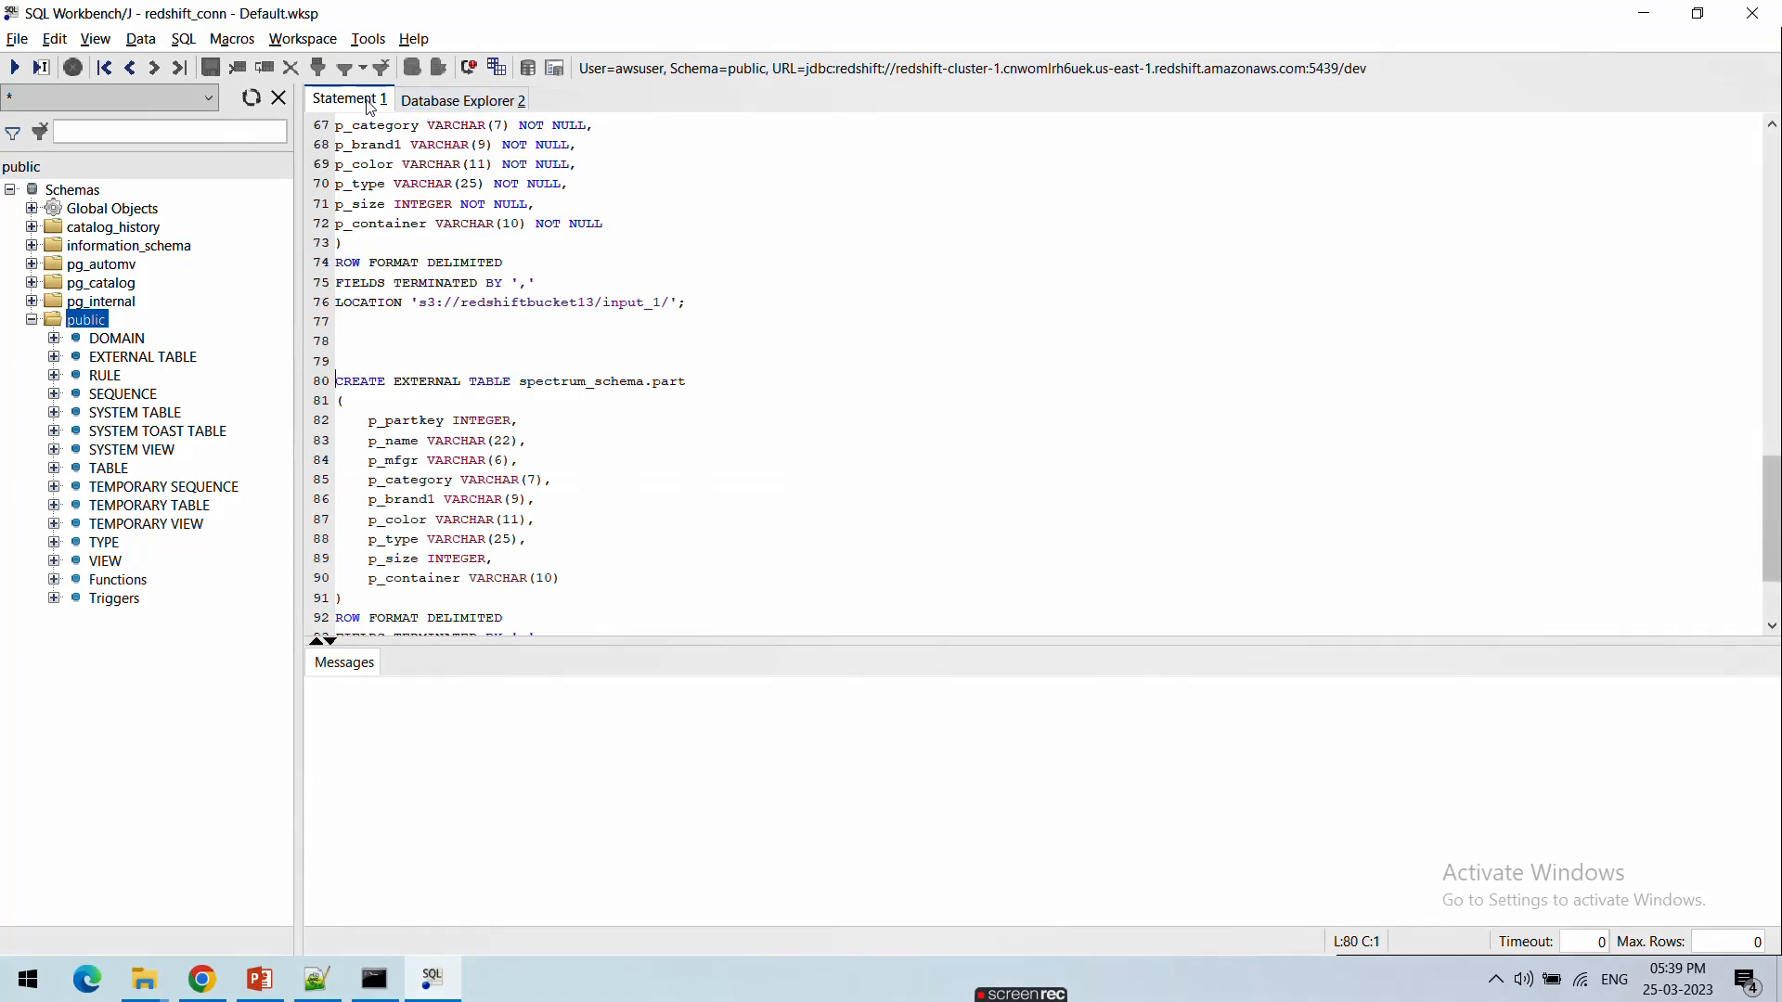
{"action": "right_click", "coordinate": [369, 106]}
{"action": "left_click", "coordinate": [458, 229]}
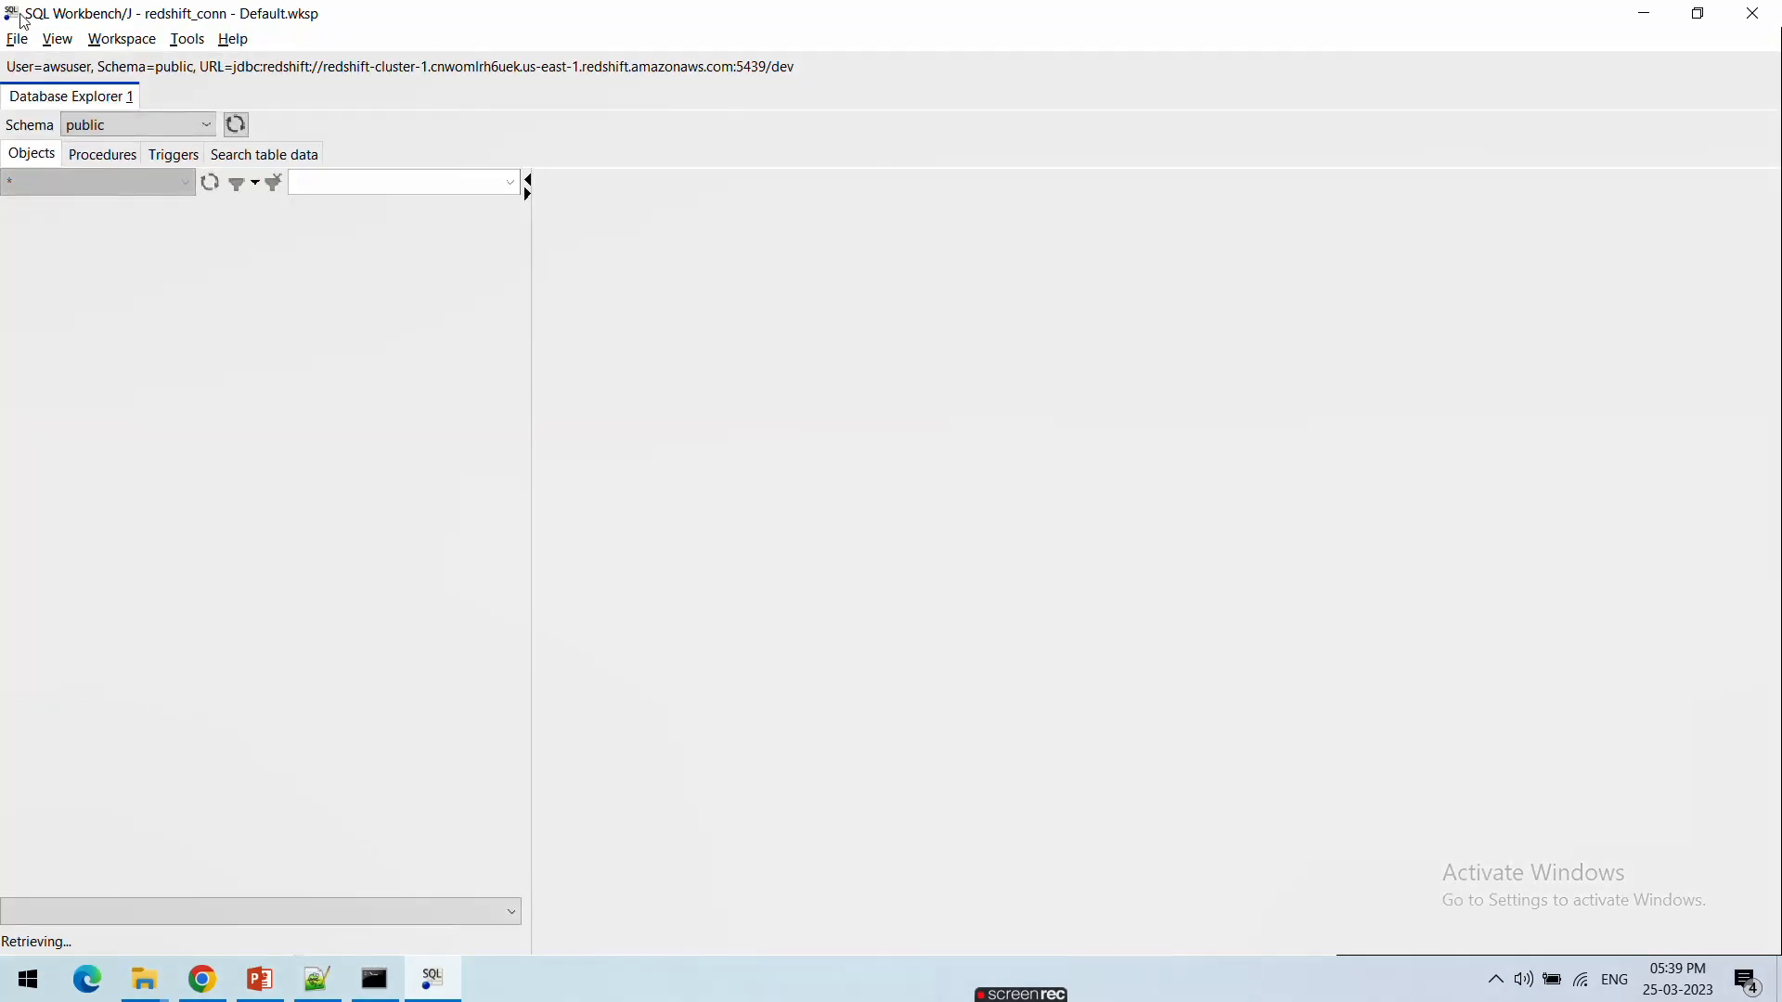
Step: Connect the database explorer tab to the dev database
{"action": "left_click", "coordinate": [16, 37]}
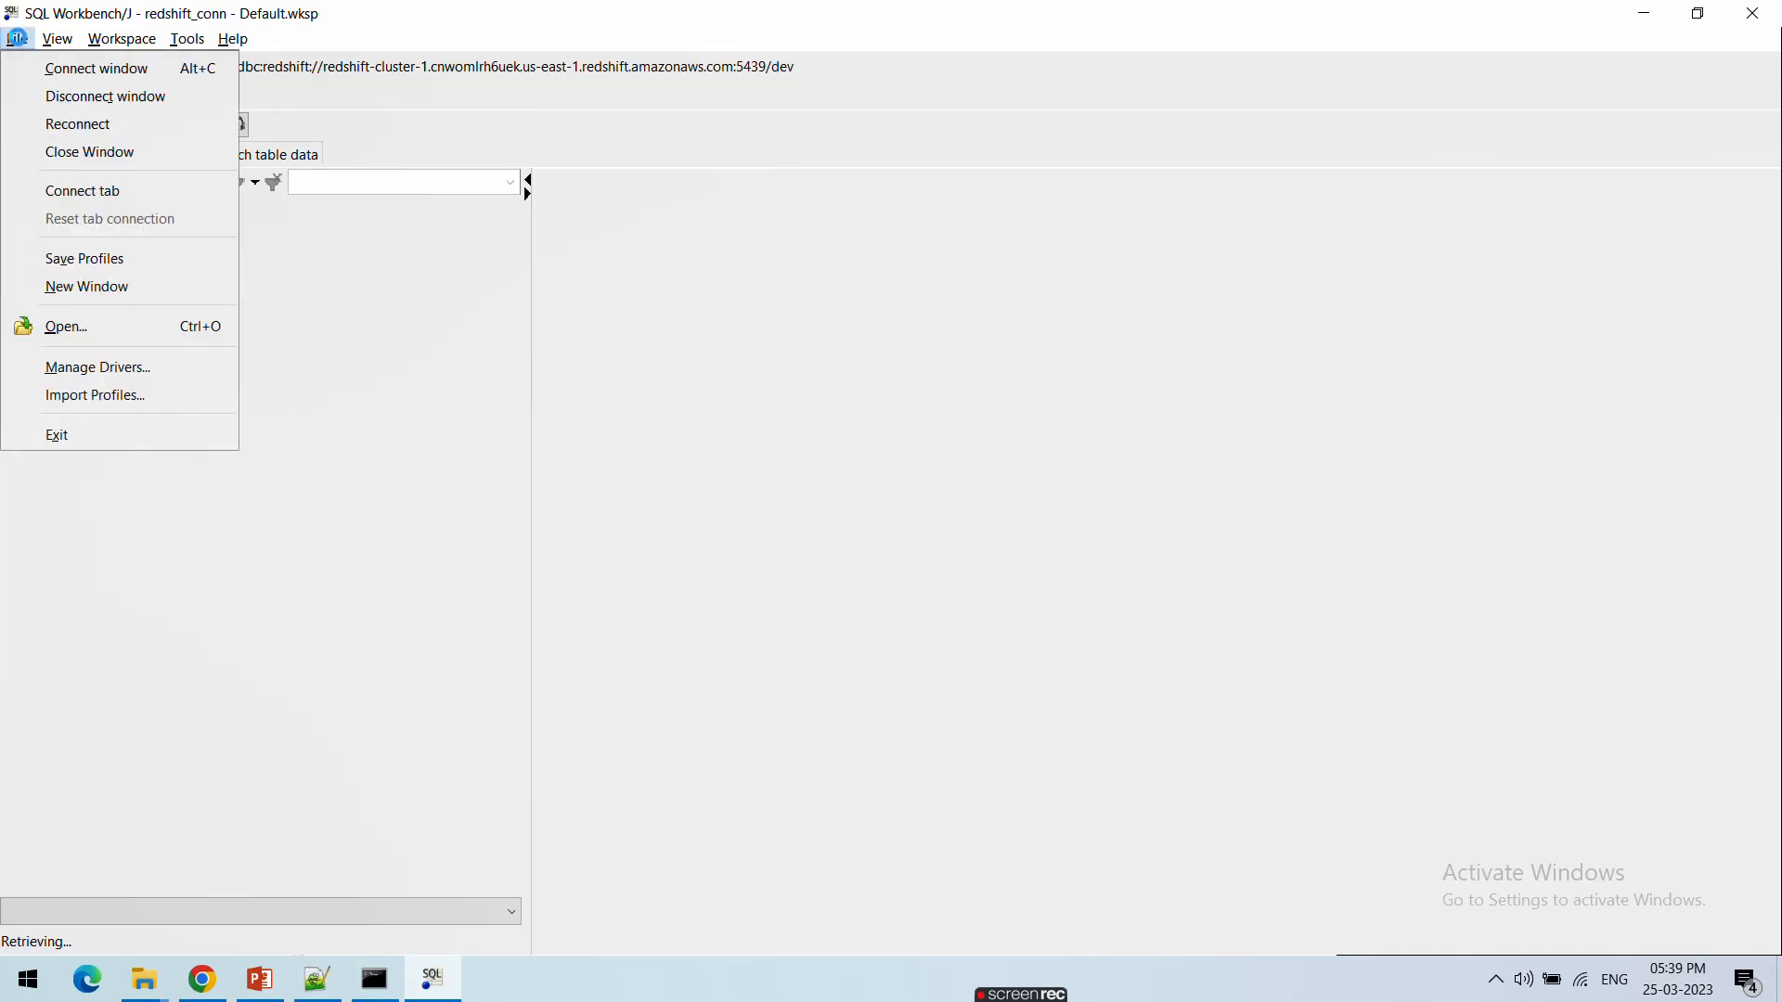
{"action": "mouse_move", "coordinate": [57, 39]}
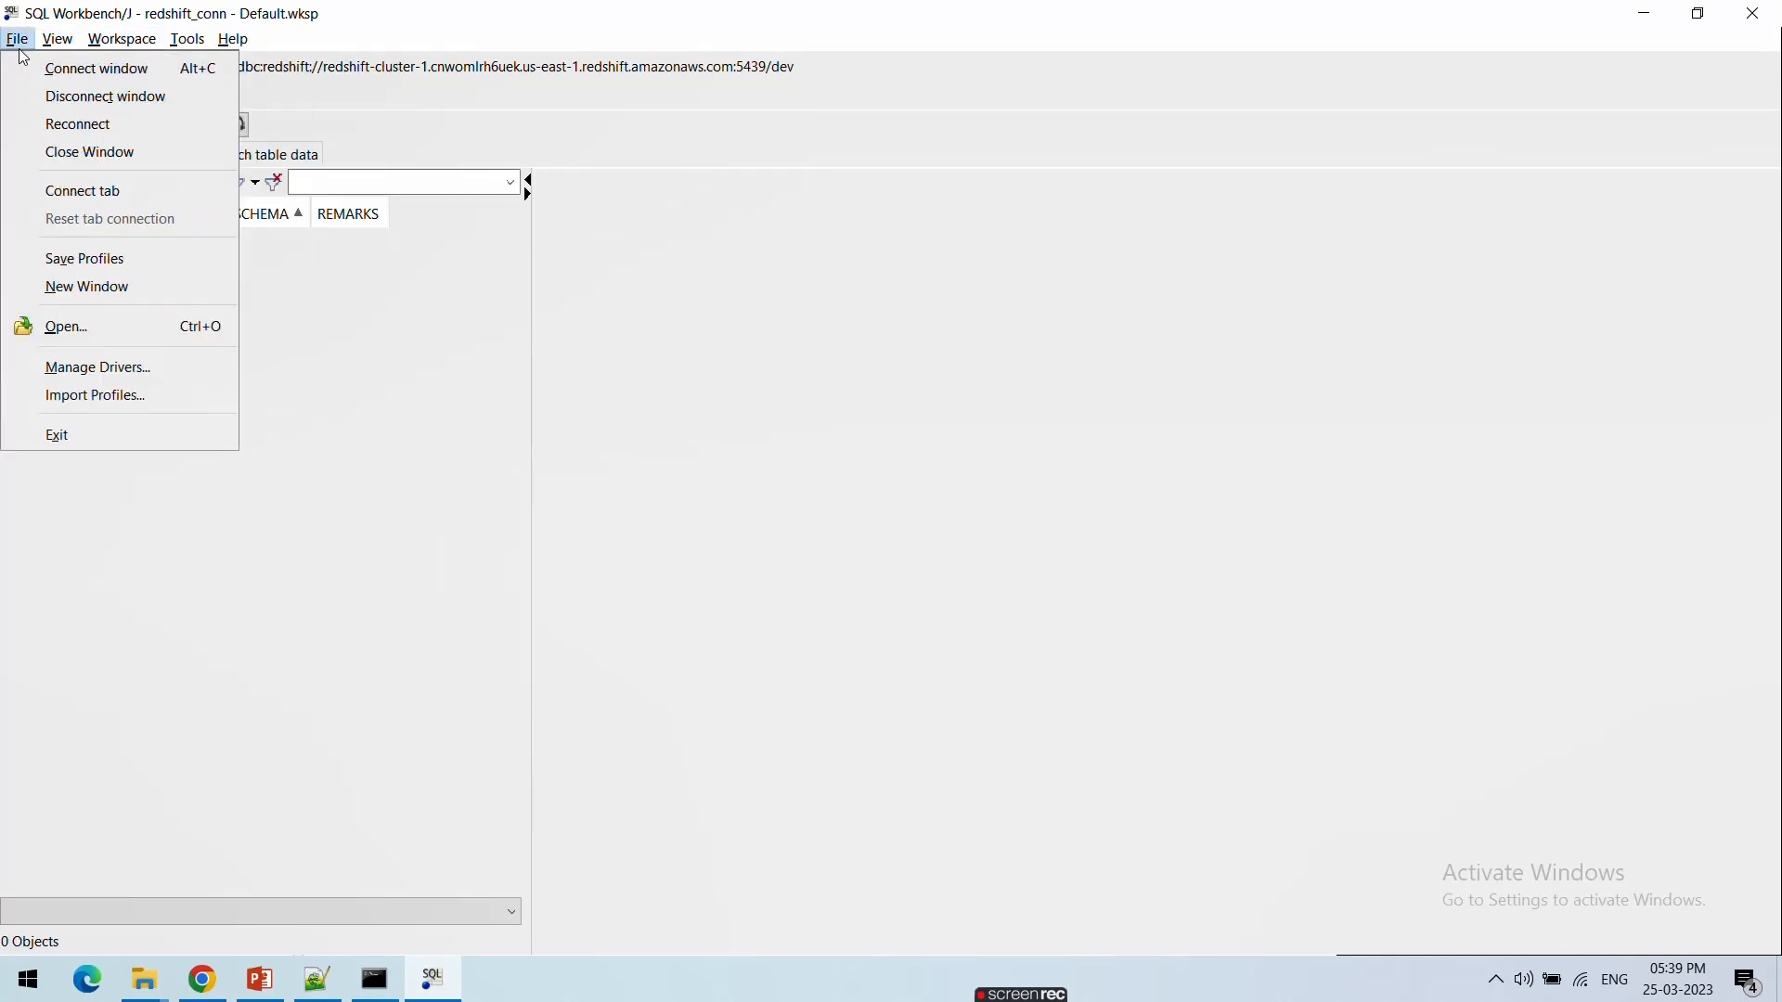
{"action": "left_click", "coordinate": [83, 190]}
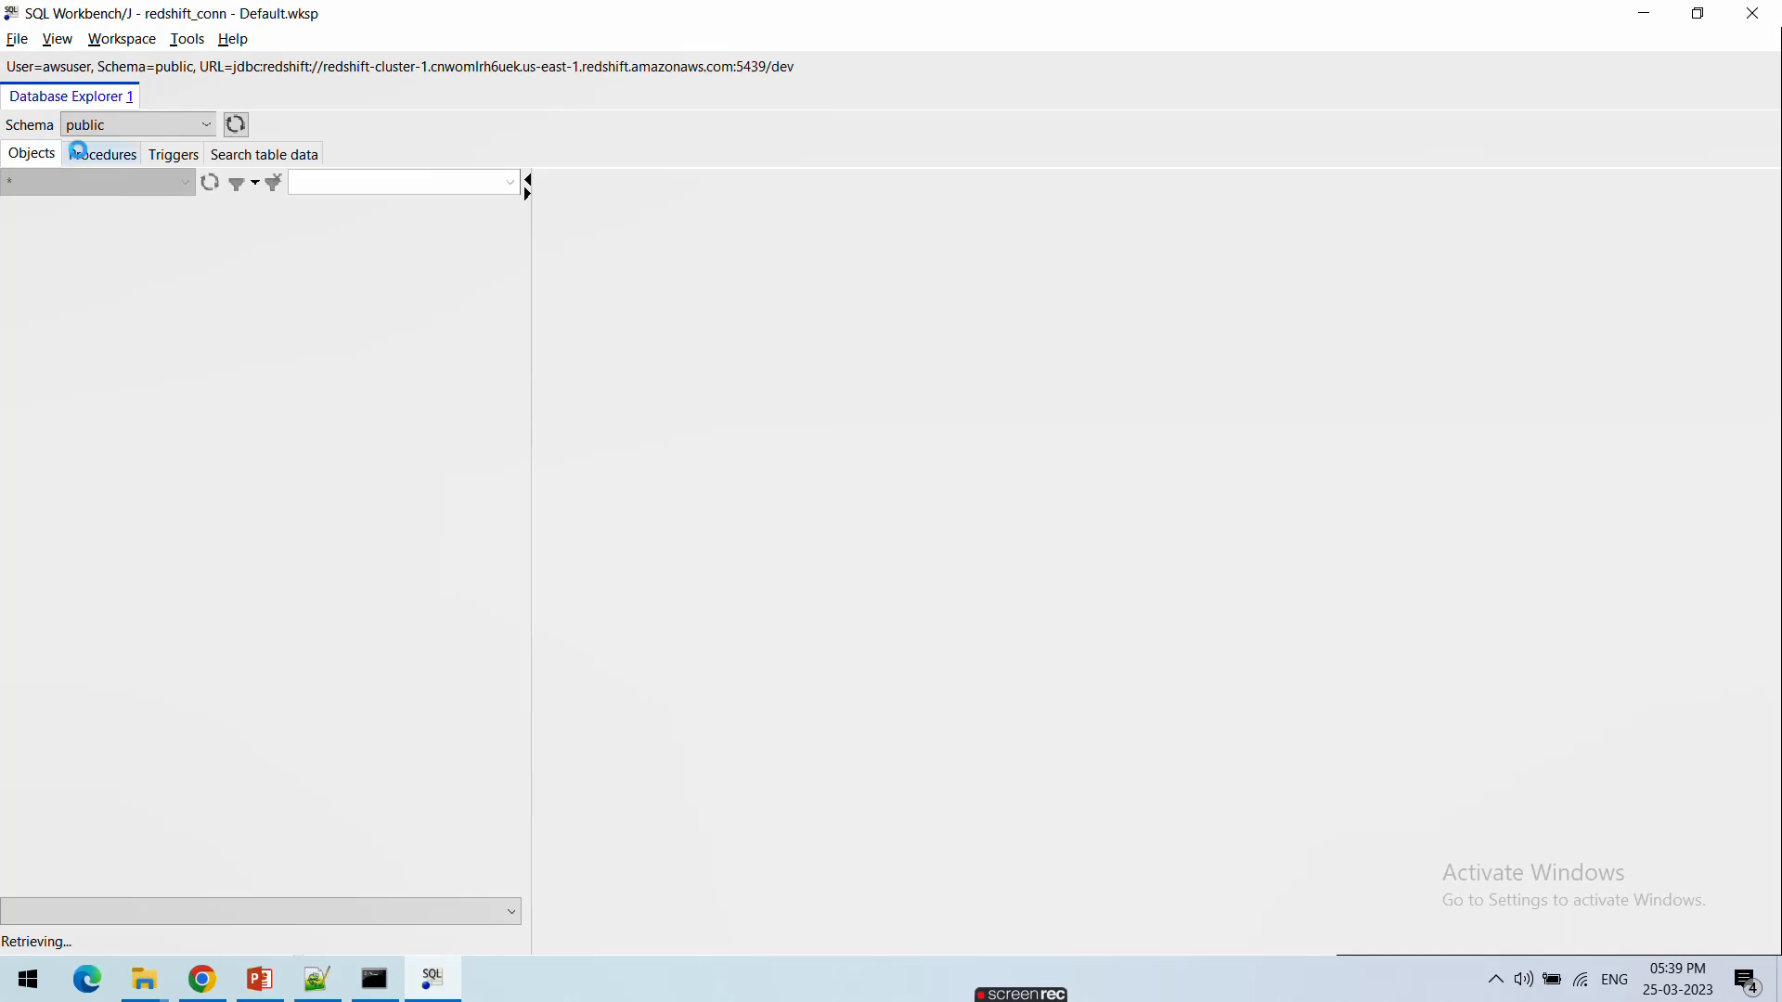
Step: Add one new empty SQL statement tab, then minimize SQL Workbench/J
{"action": "left_click", "coordinate": [58, 39]}
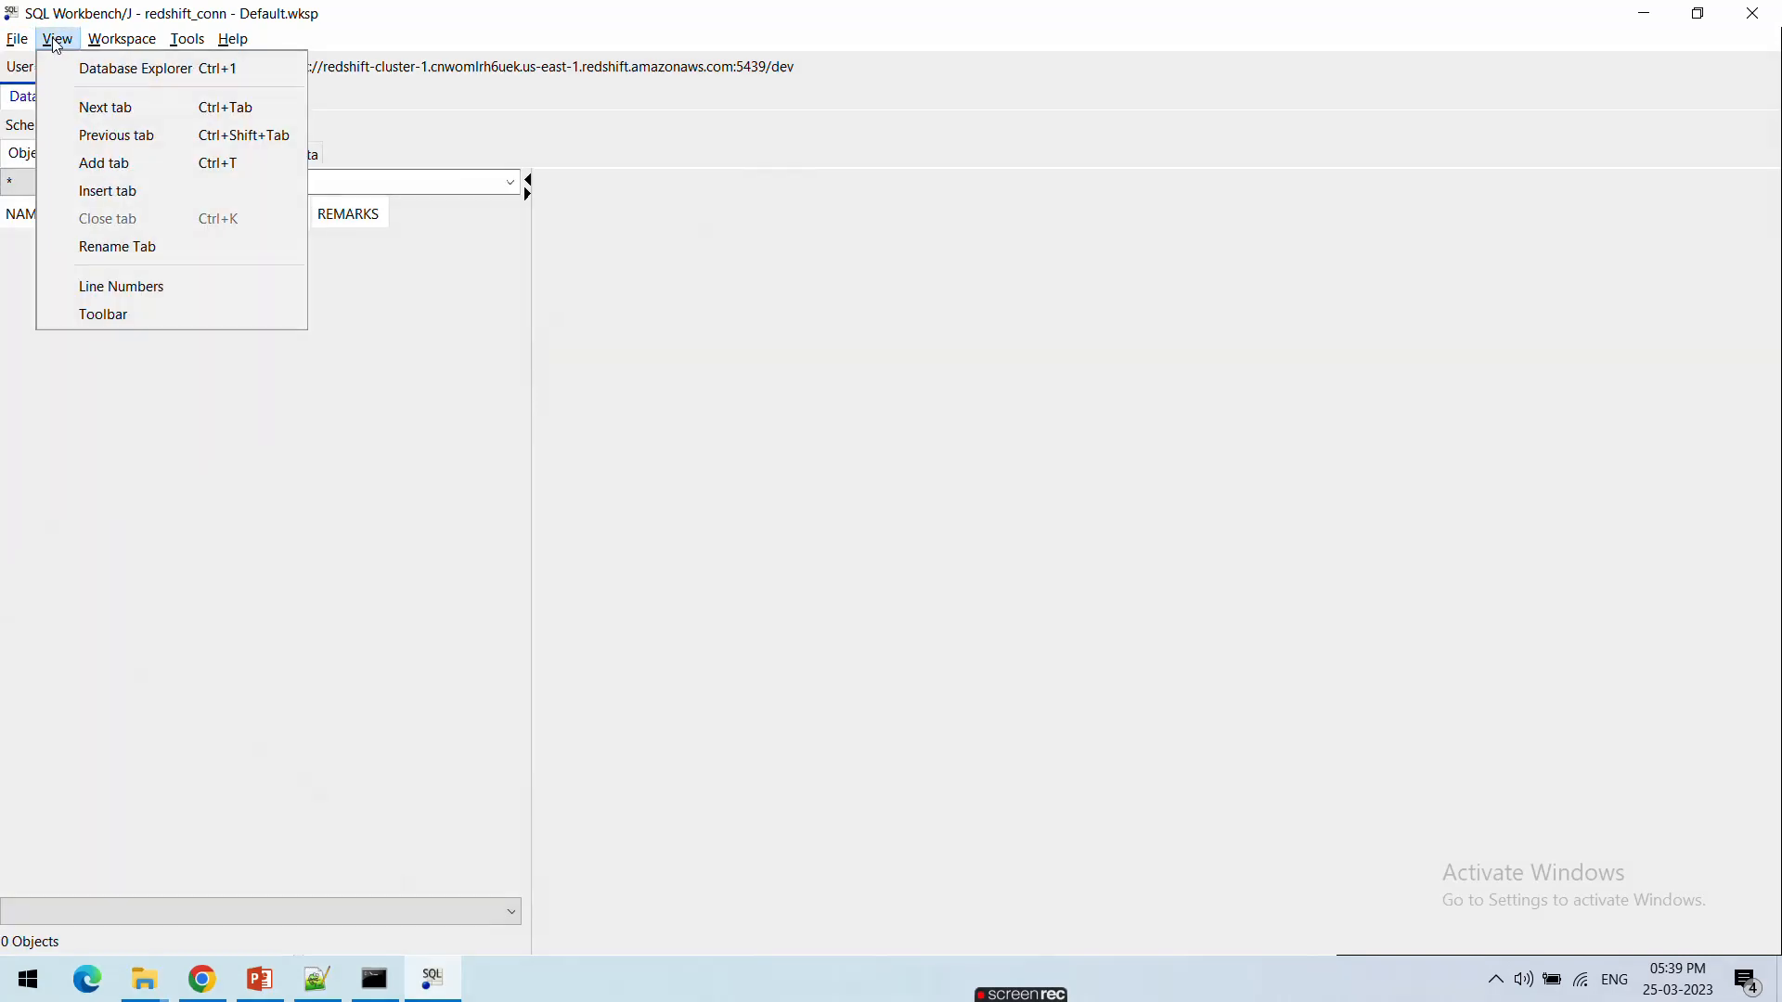
{"action": "left_click", "coordinate": [128, 108]}
{"action": "left_click", "coordinate": [26, 47]}
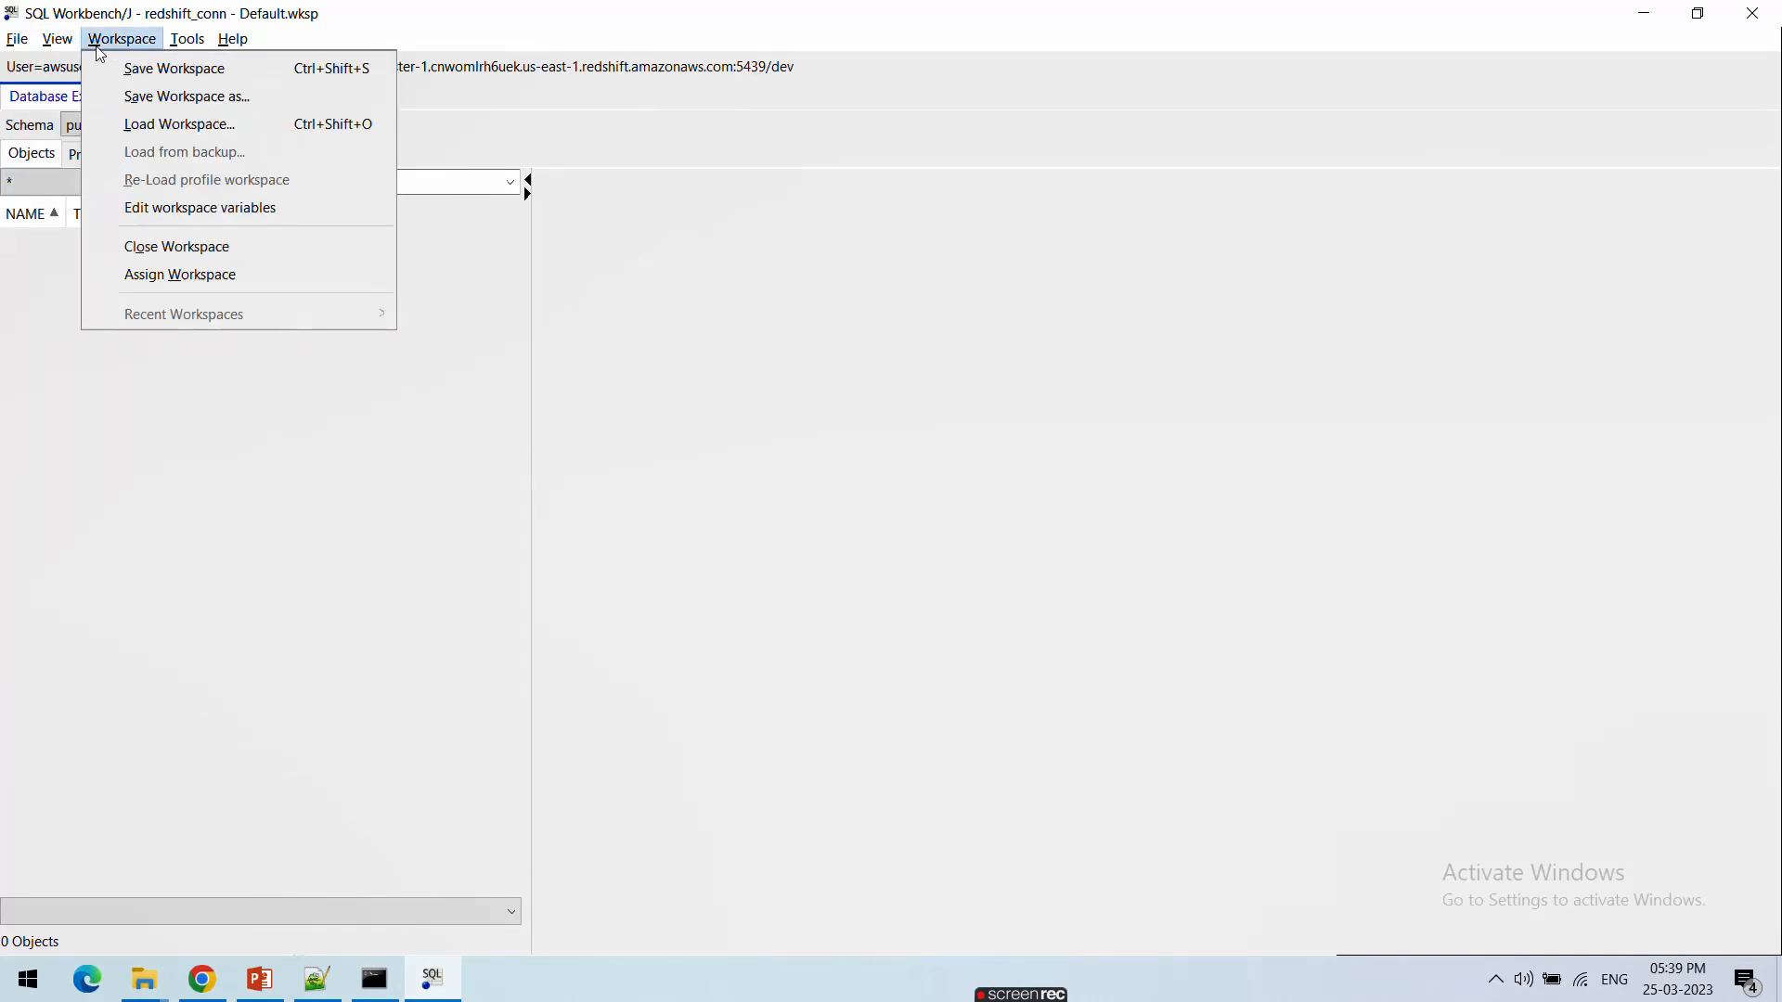
{"action": "mouse_move", "coordinate": [176, 44]}
{"action": "mouse_move", "coordinate": [58, 41]}
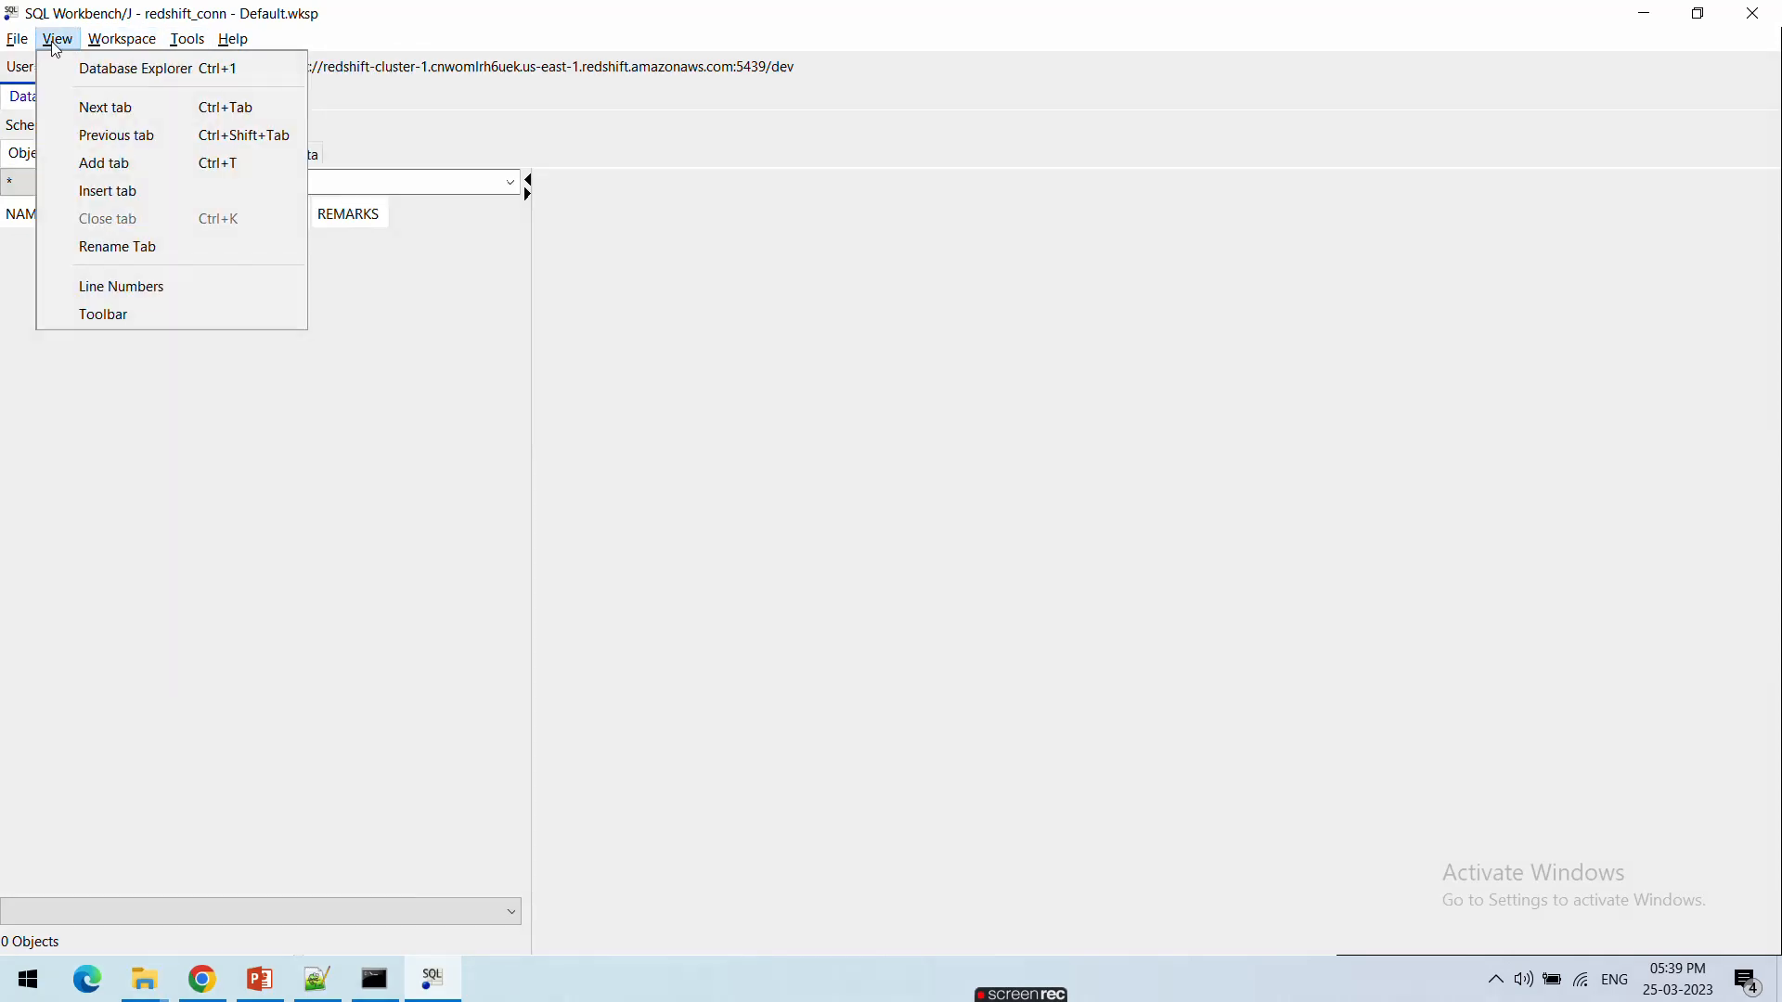
{"action": "left_click", "coordinate": [88, 176]}
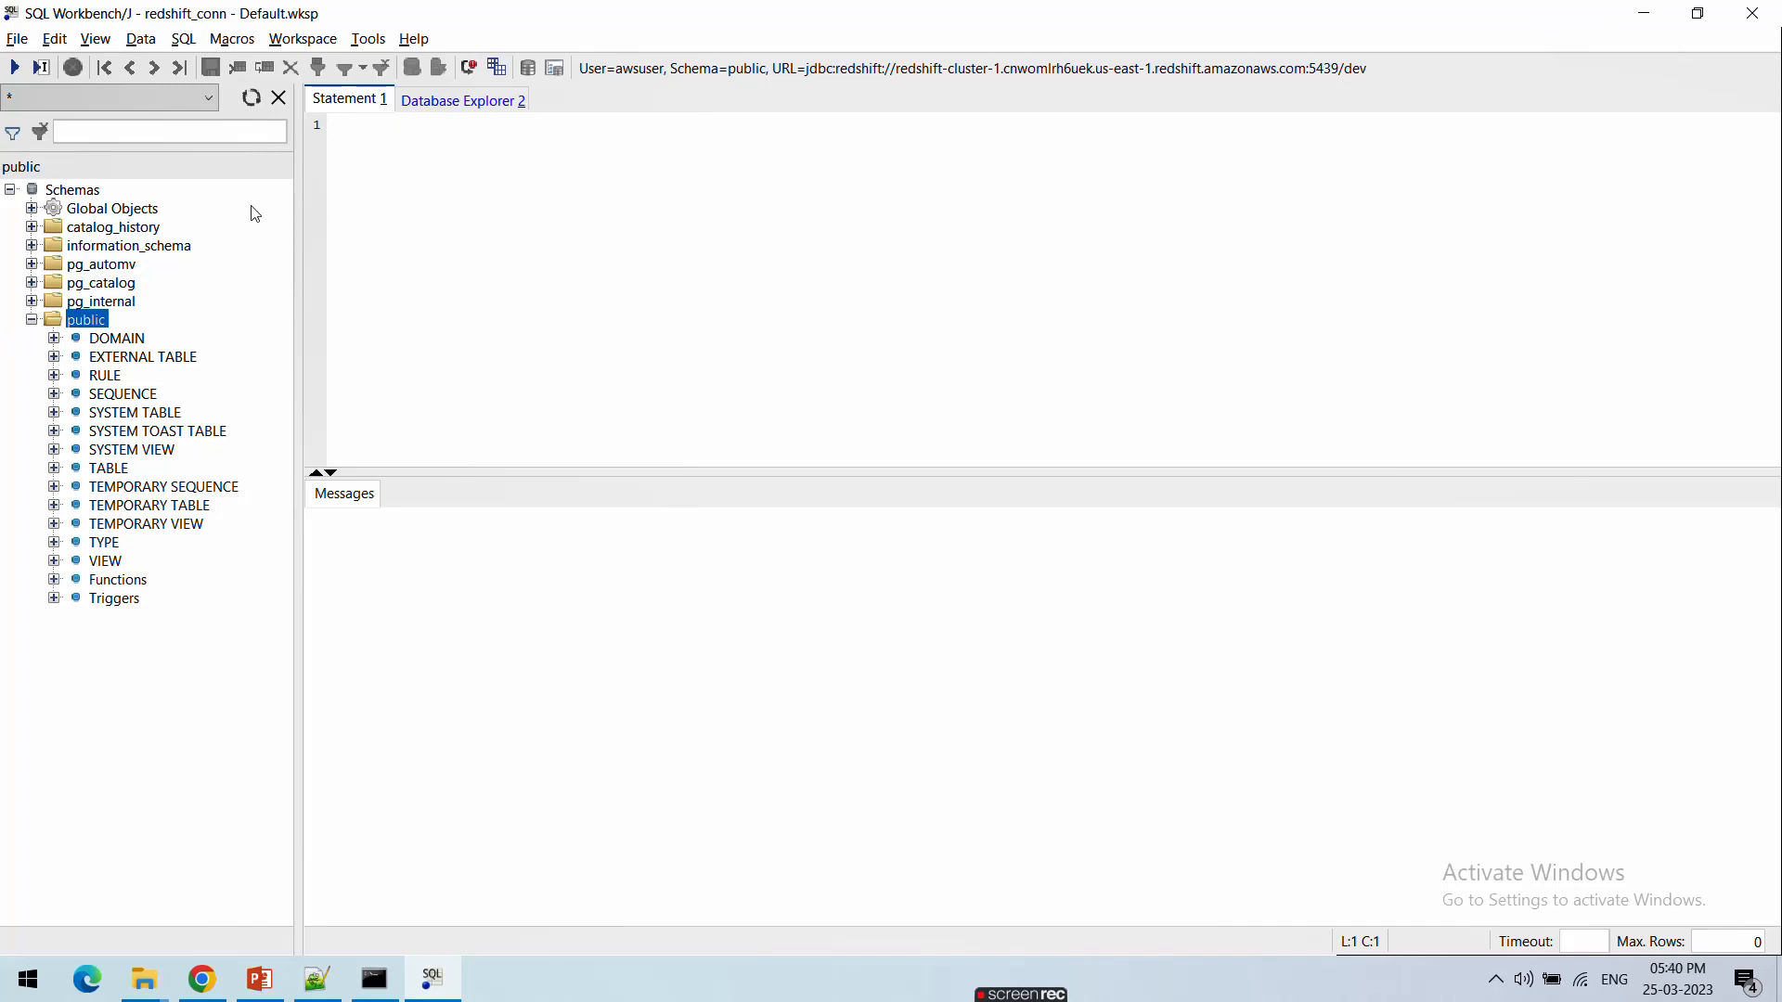
{"action": "left_click", "coordinate": [1643, 13]}
Step: Open redshift-cluster-1 in Query editor v2 and connect to its dev database
{"action": "left_click", "coordinate": [203, 978]}
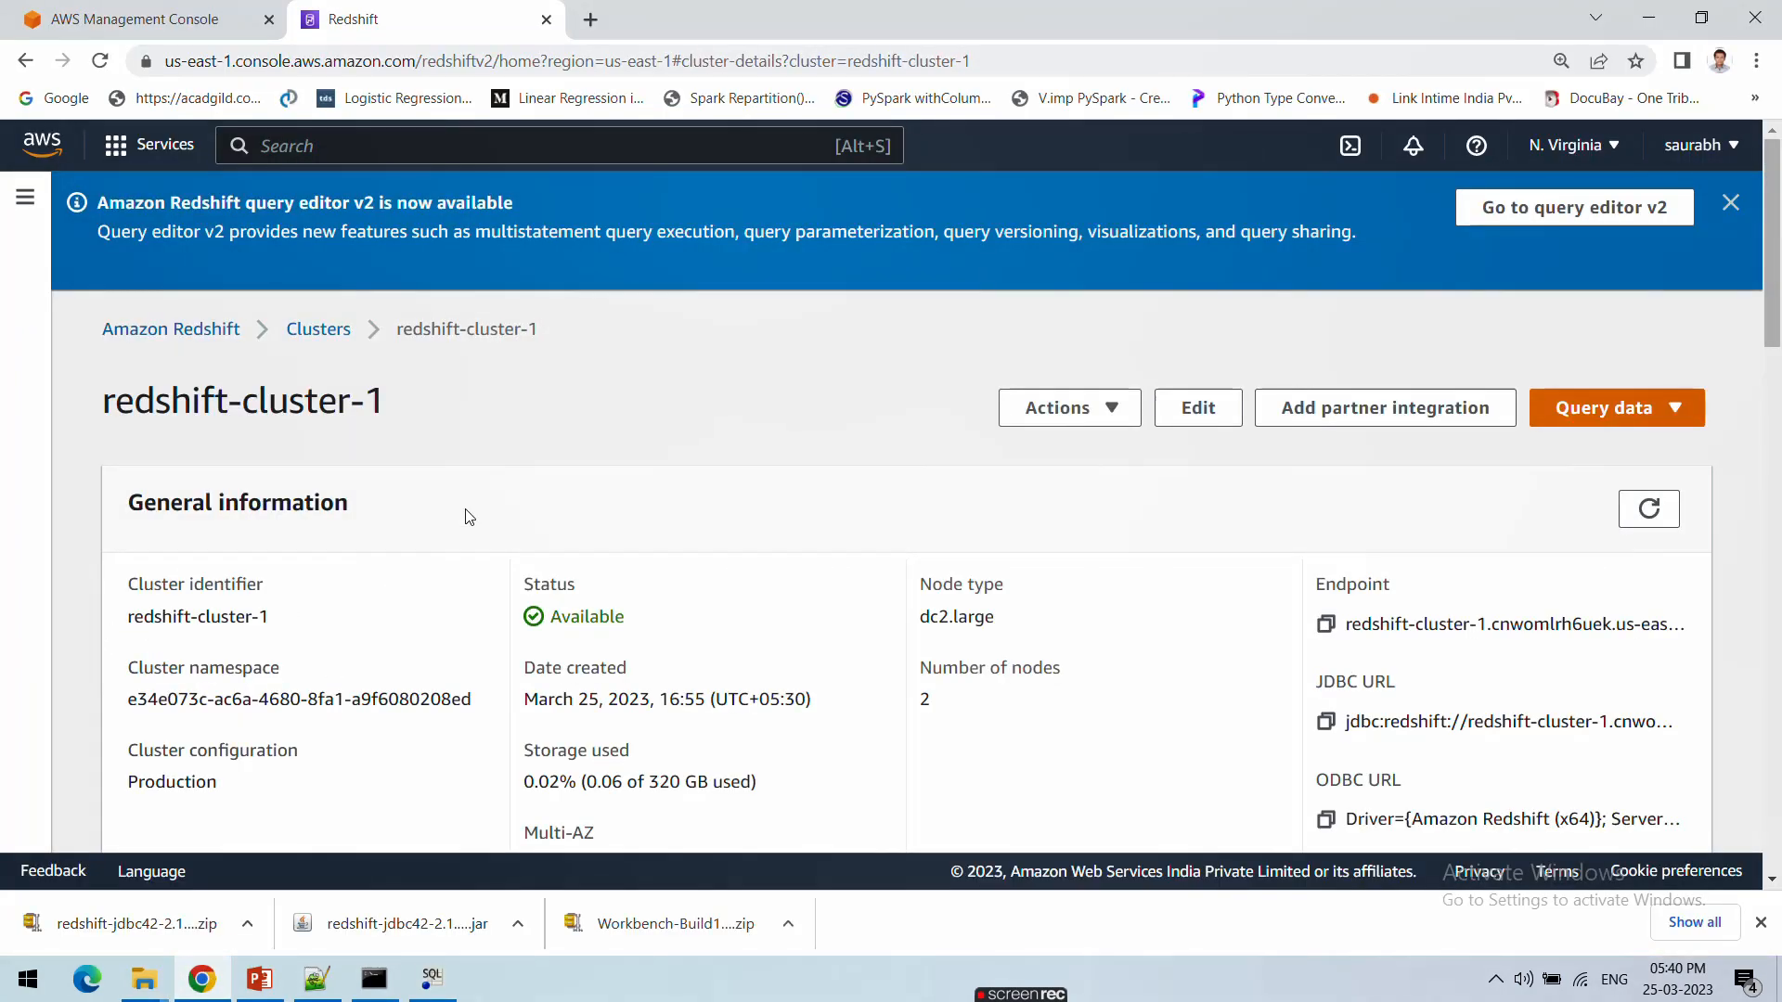
{"action": "left_click", "coordinate": [1729, 204]}
{"action": "scroll", "coordinate": [938, 349], "scroll_direction": "down", "scroll_amount": 2}
{"action": "scroll", "coordinate": [545, 348], "scroll_direction": "up", "scroll_amount": 2}
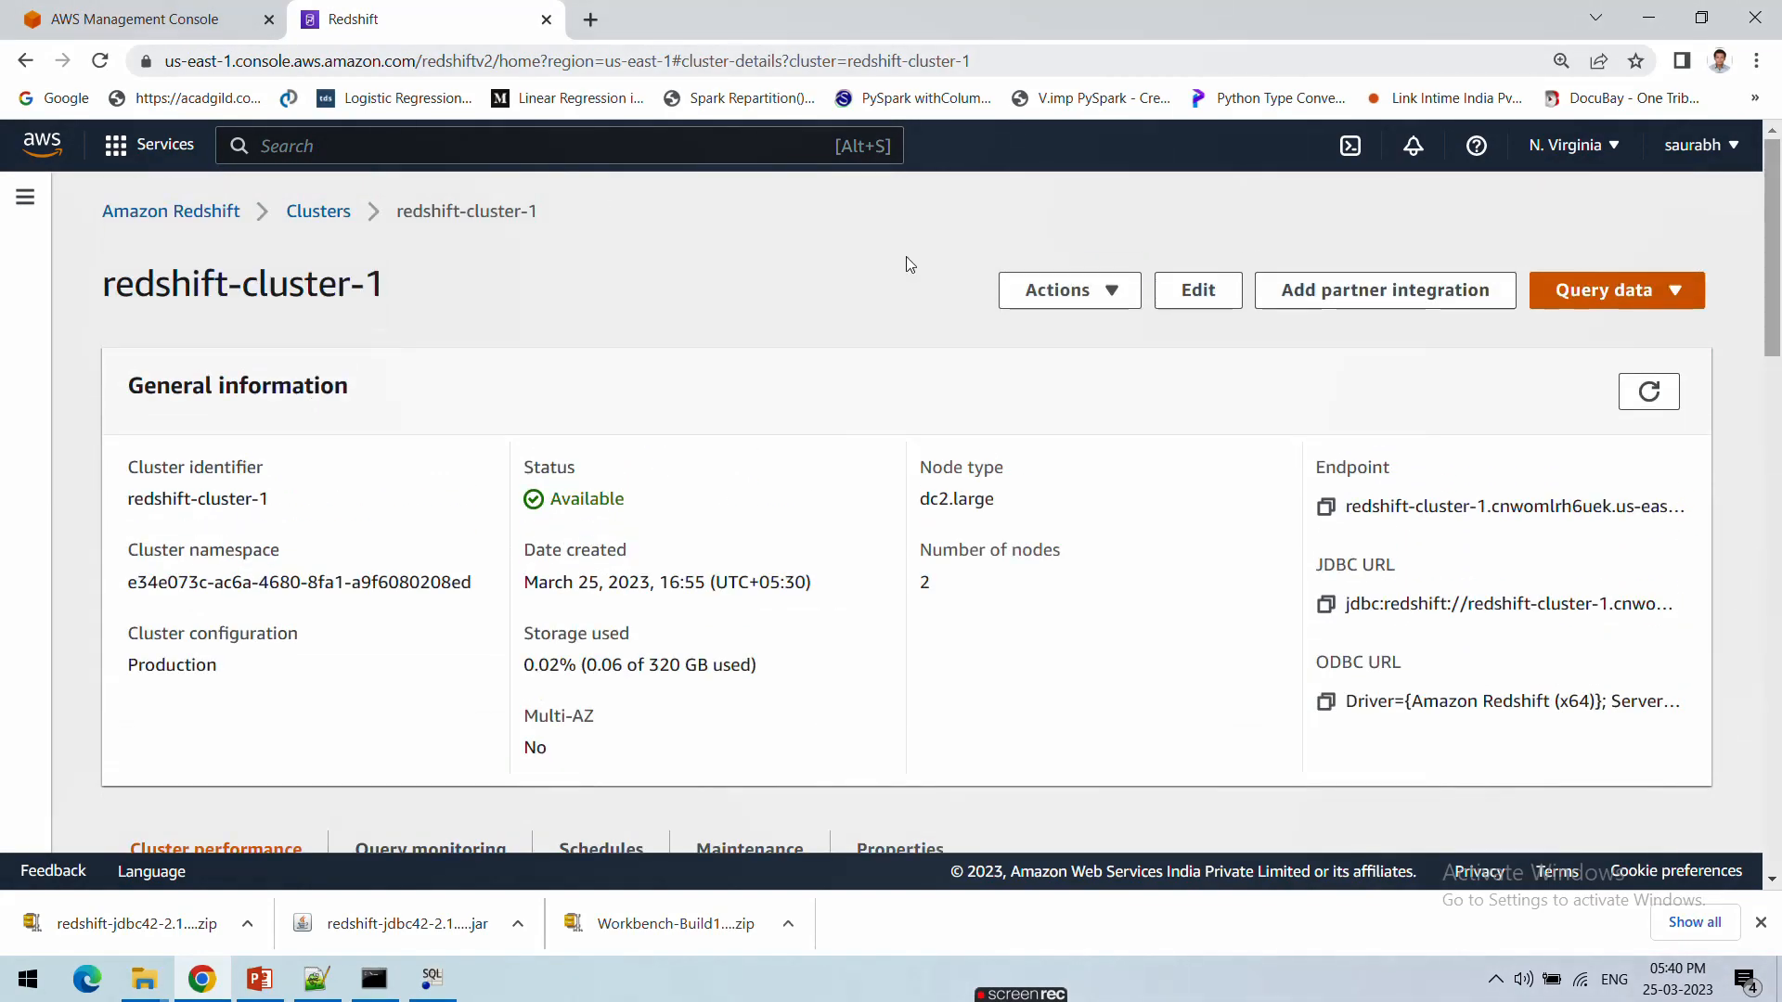
{"action": "scroll", "coordinate": [353, 464], "scroll_direction": "down", "scroll_amount": 2}
{"action": "scroll", "coordinate": [326, 449], "scroll_direction": "up", "scroll_amount": 2}
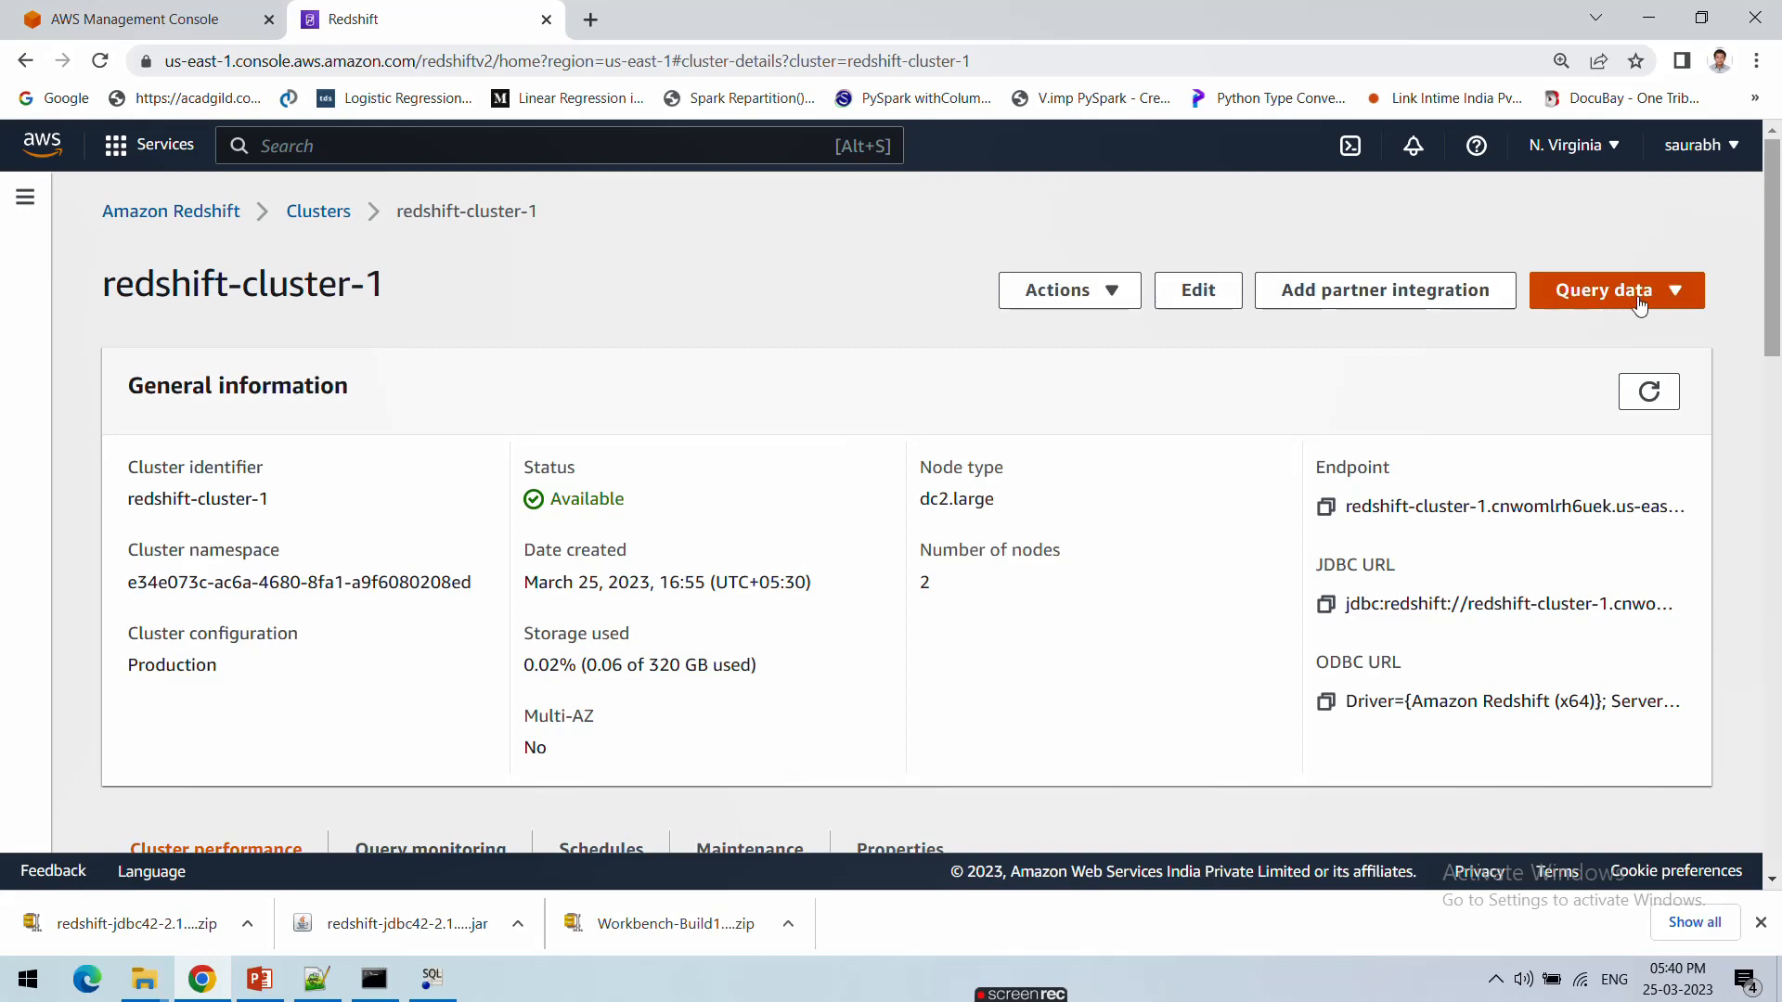
{"action": "left_click", "coordinate": [1669, 291]}
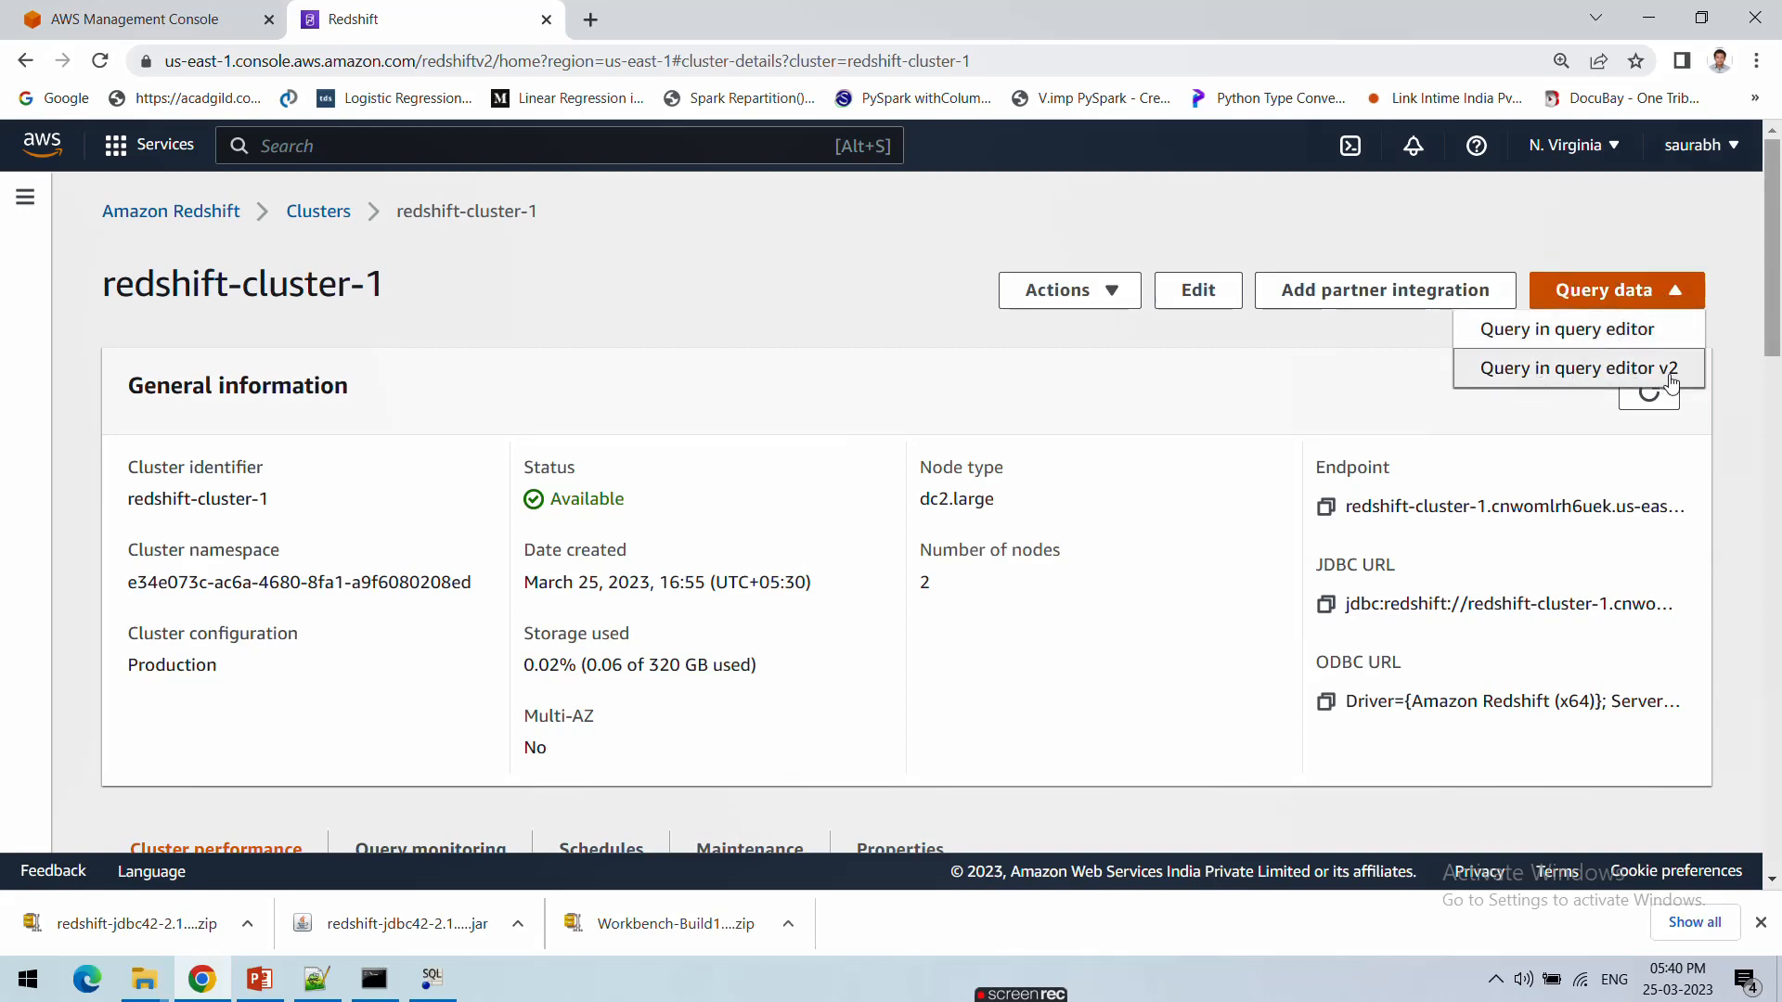
{"action": "left_click", "coordinate": [1574, 384]}
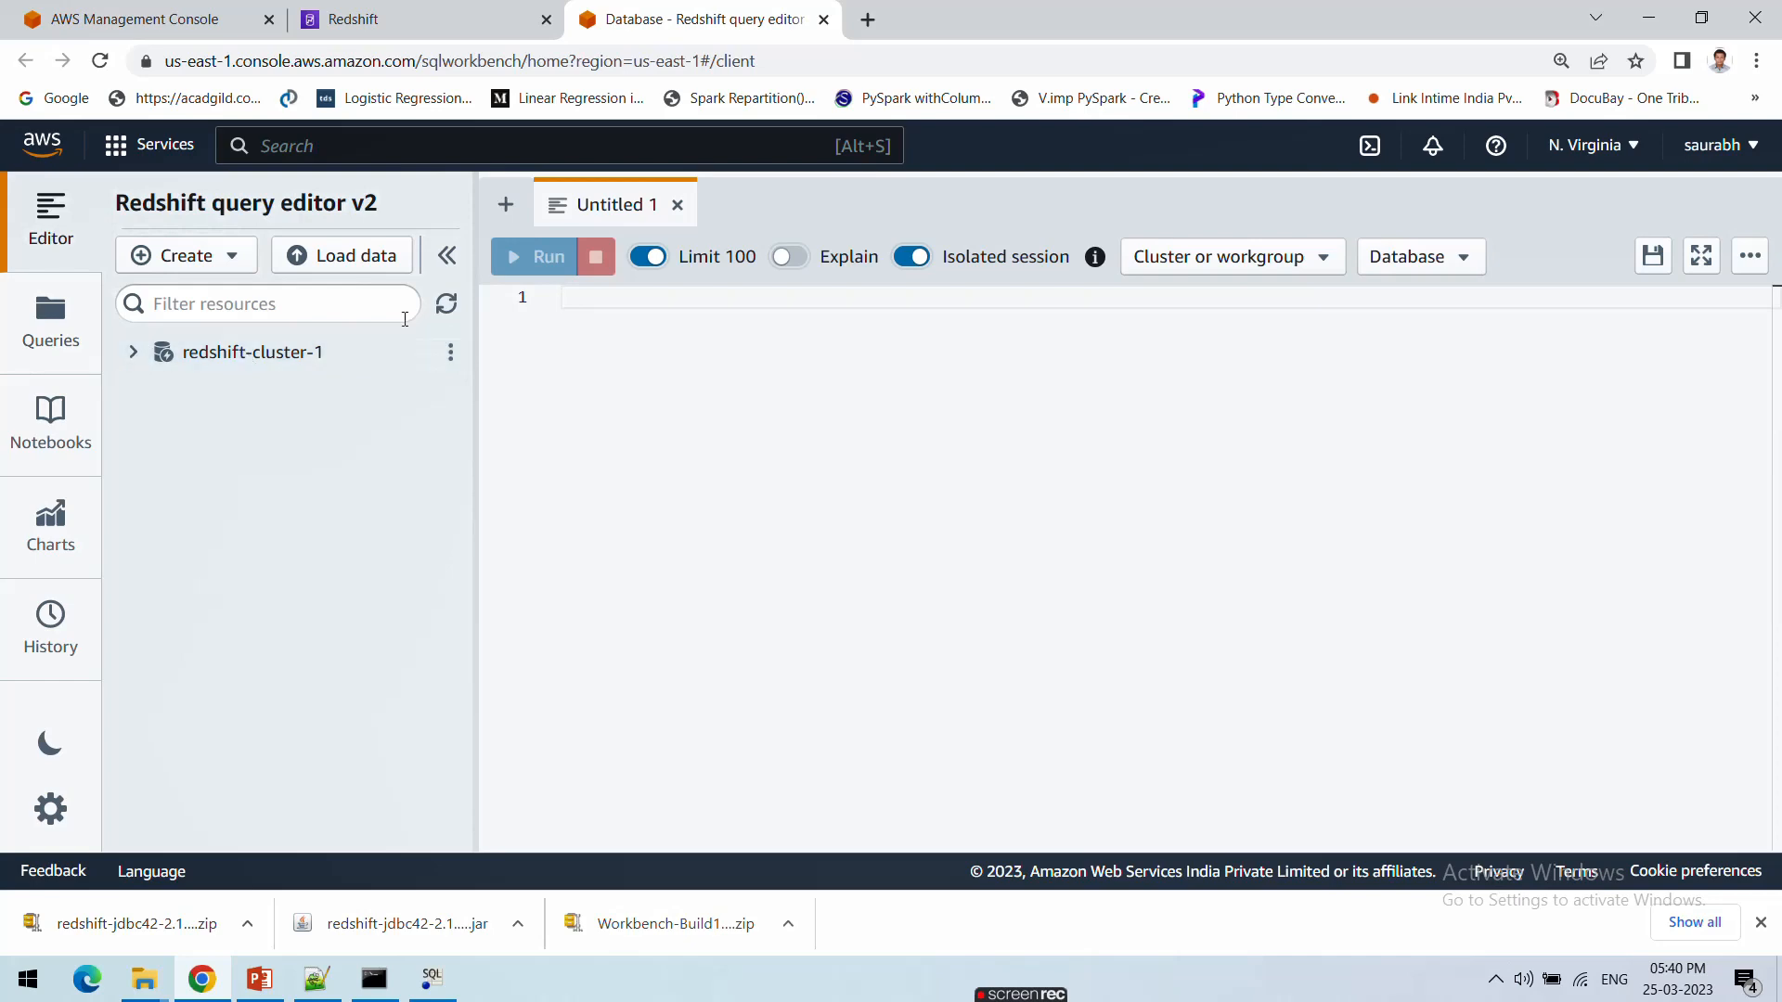
{"action": "left_click", "coordinate": [447, 310]}
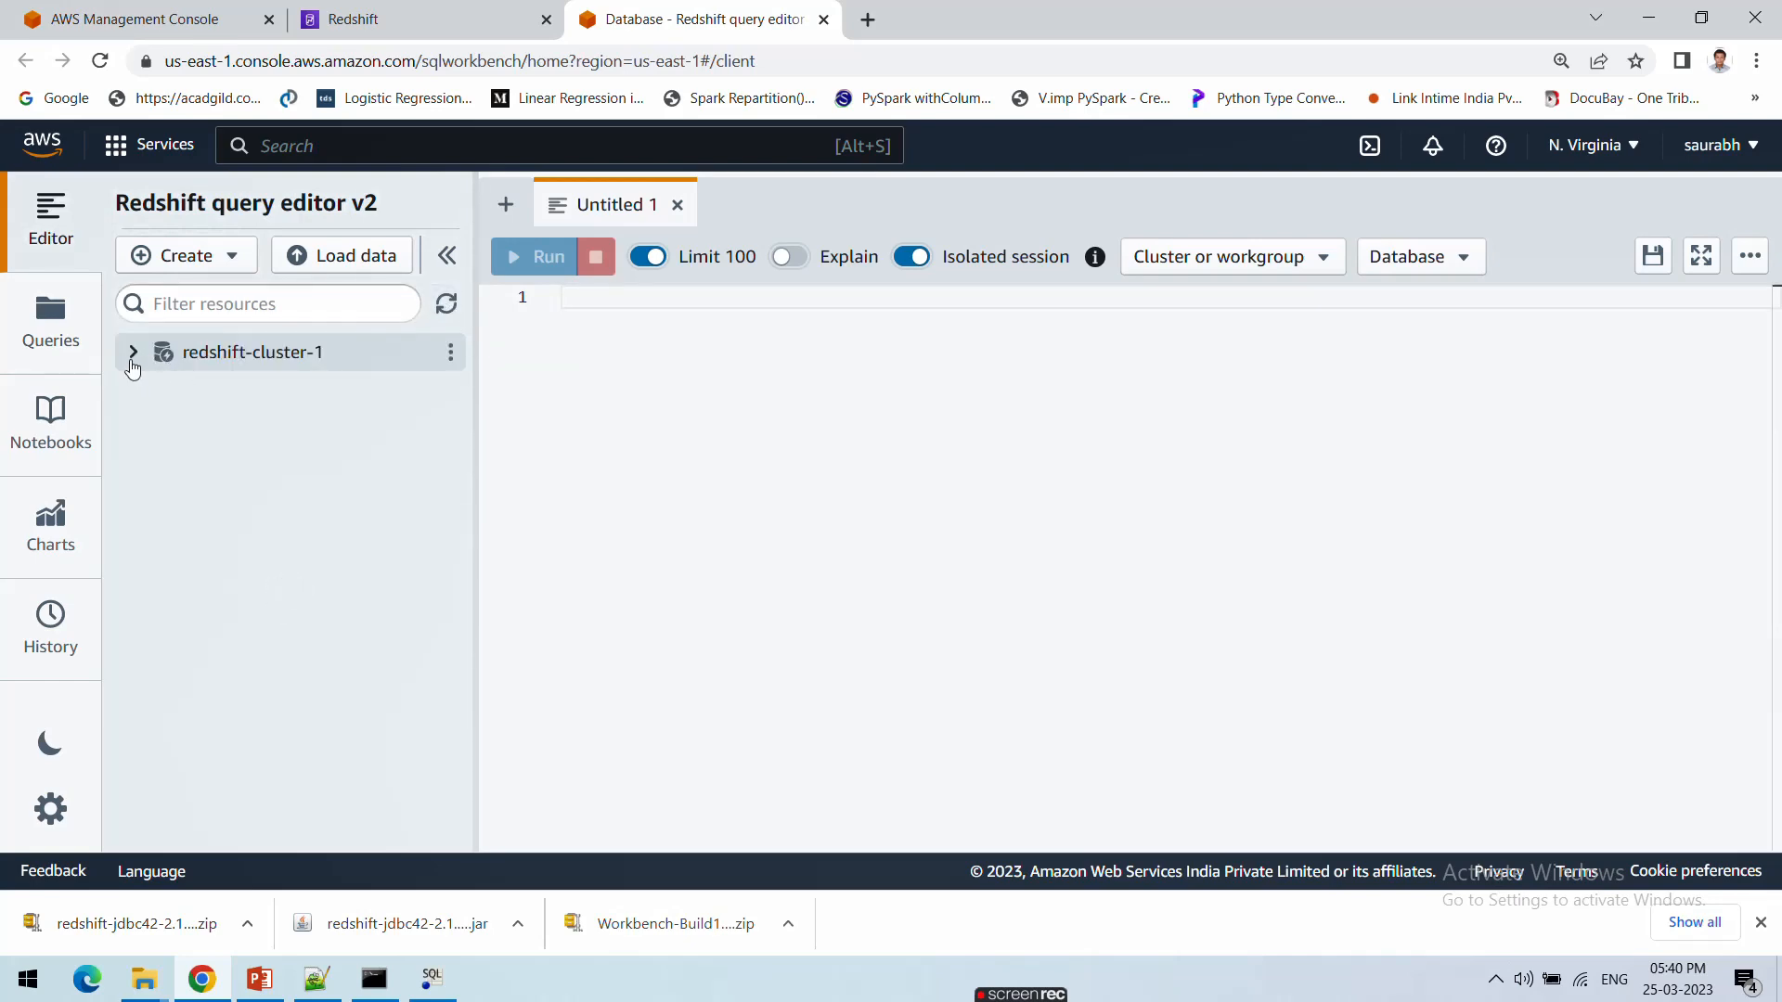
{"action": "left_click", "coordinate": [134, 353]}
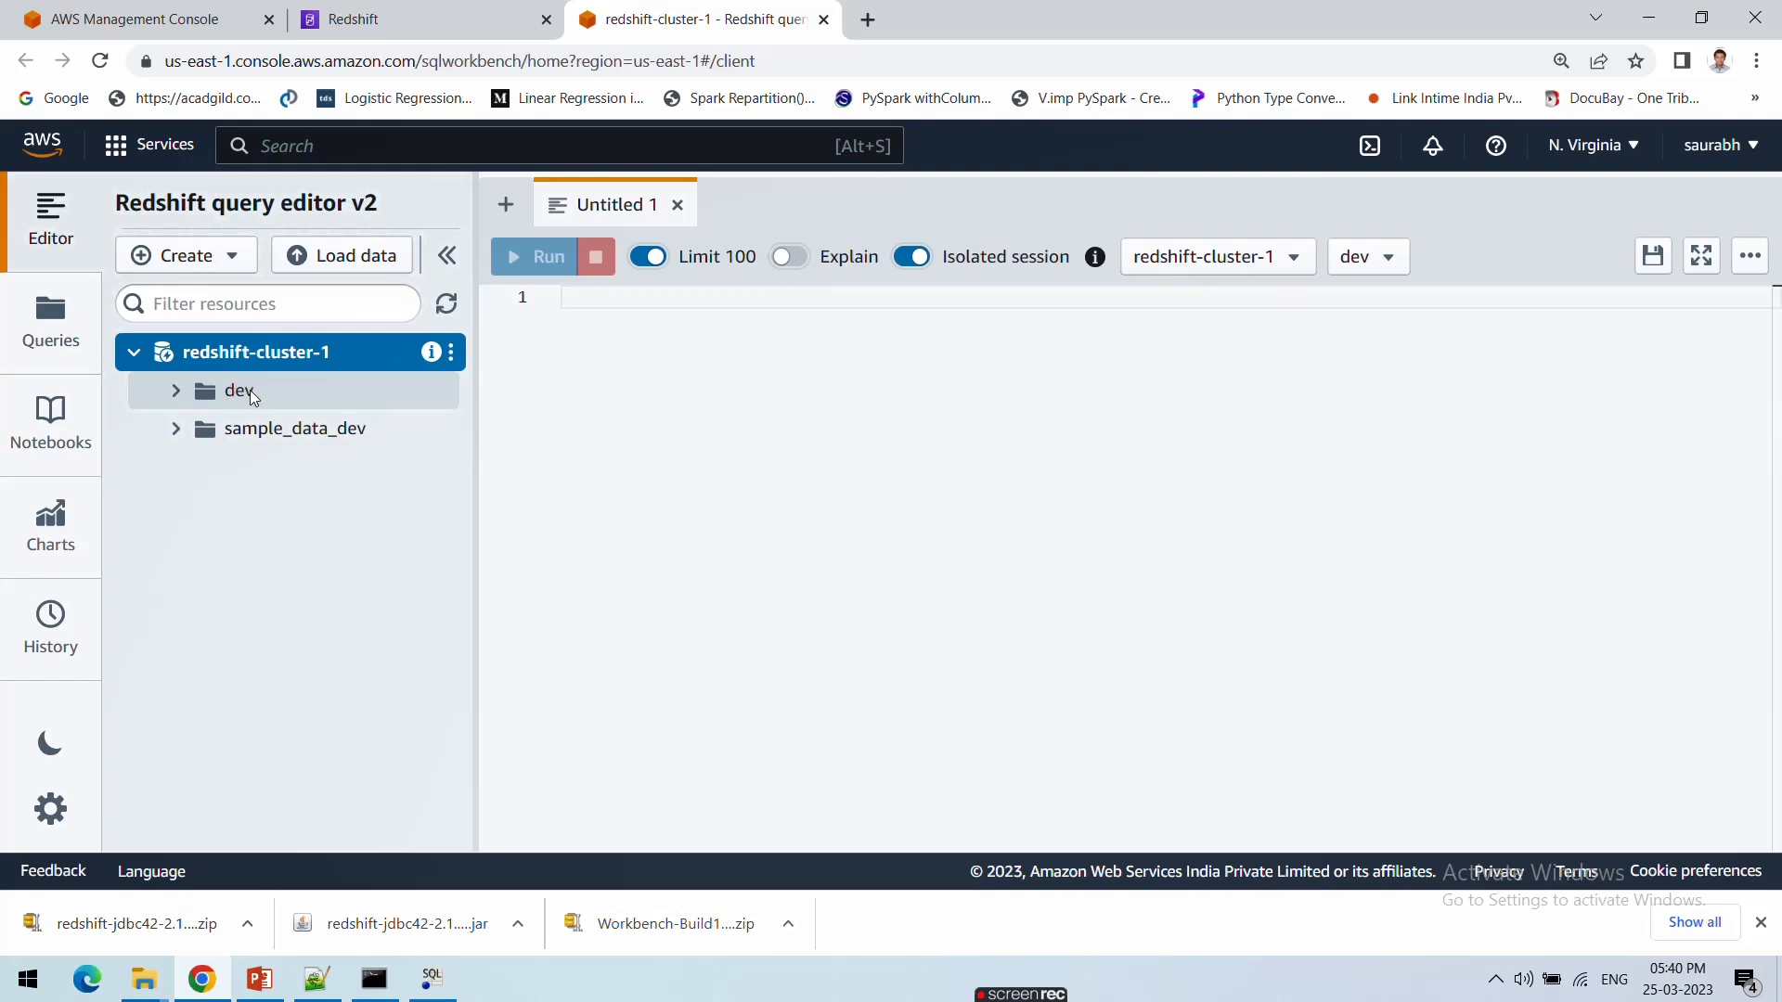
{"action": "left_click", "coordinate": [318, 982]}
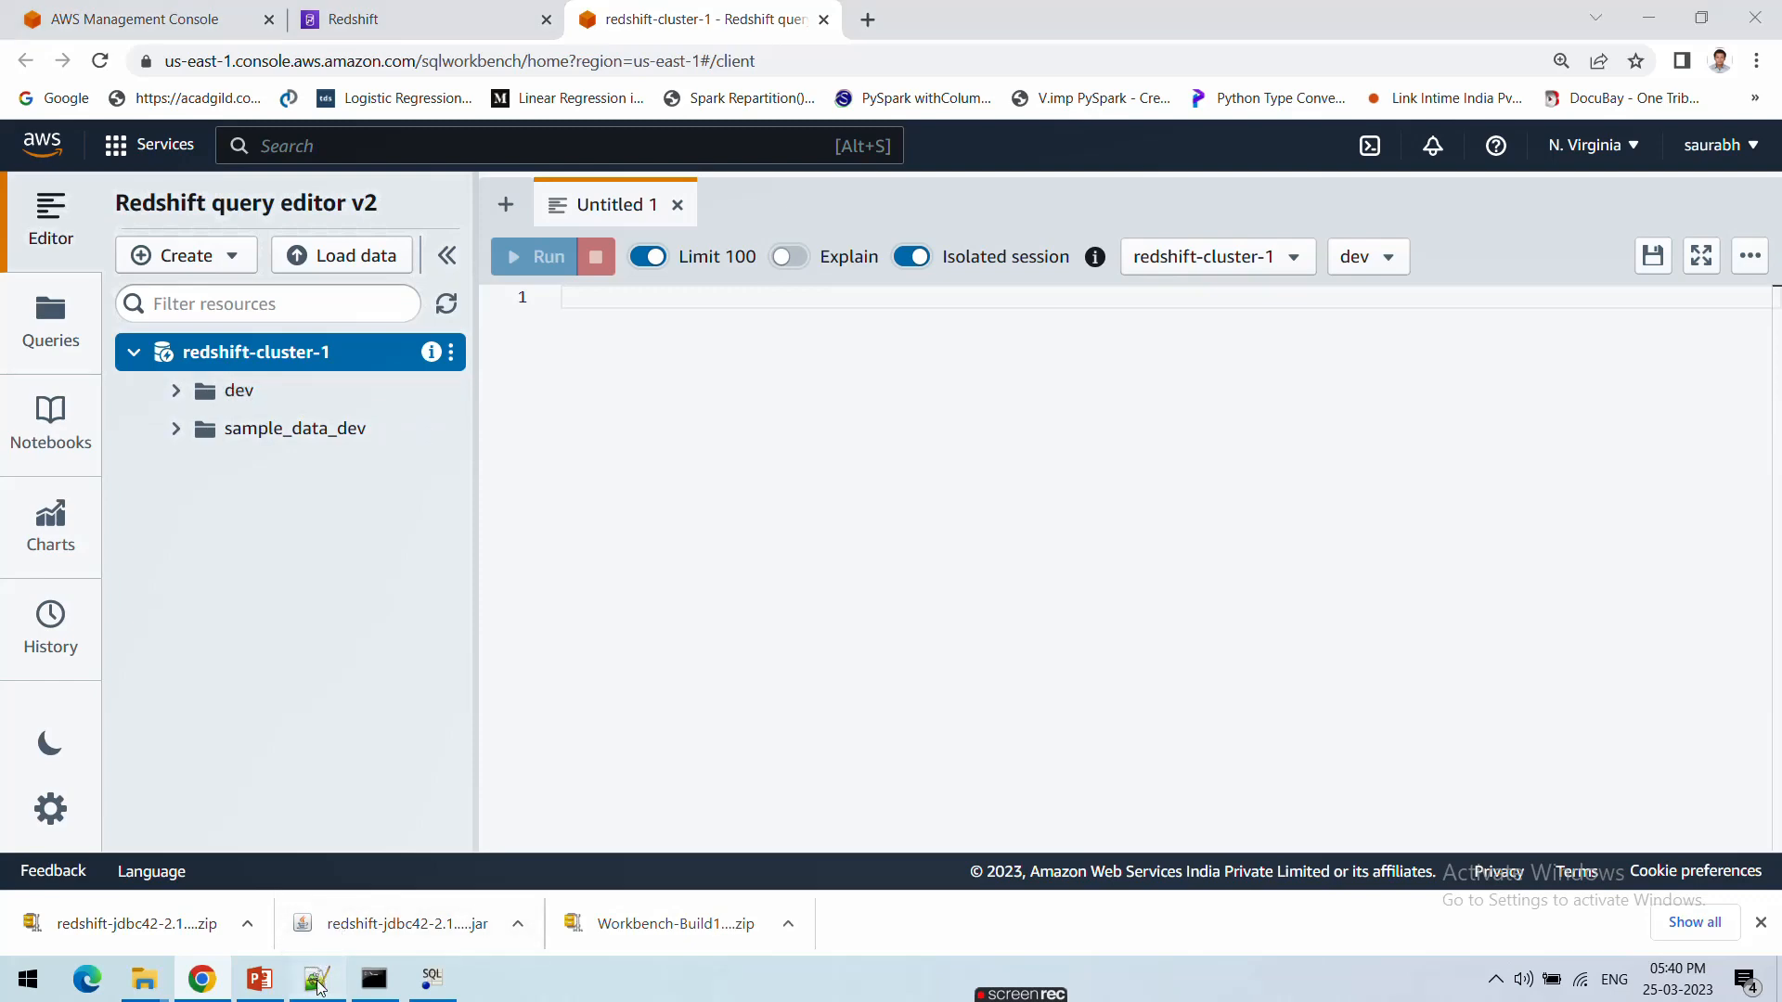
Step: Highlight the URL's cluster host, port 5439 and dev database, then minimize Notepad++
{"action": "key", "text": "End"}
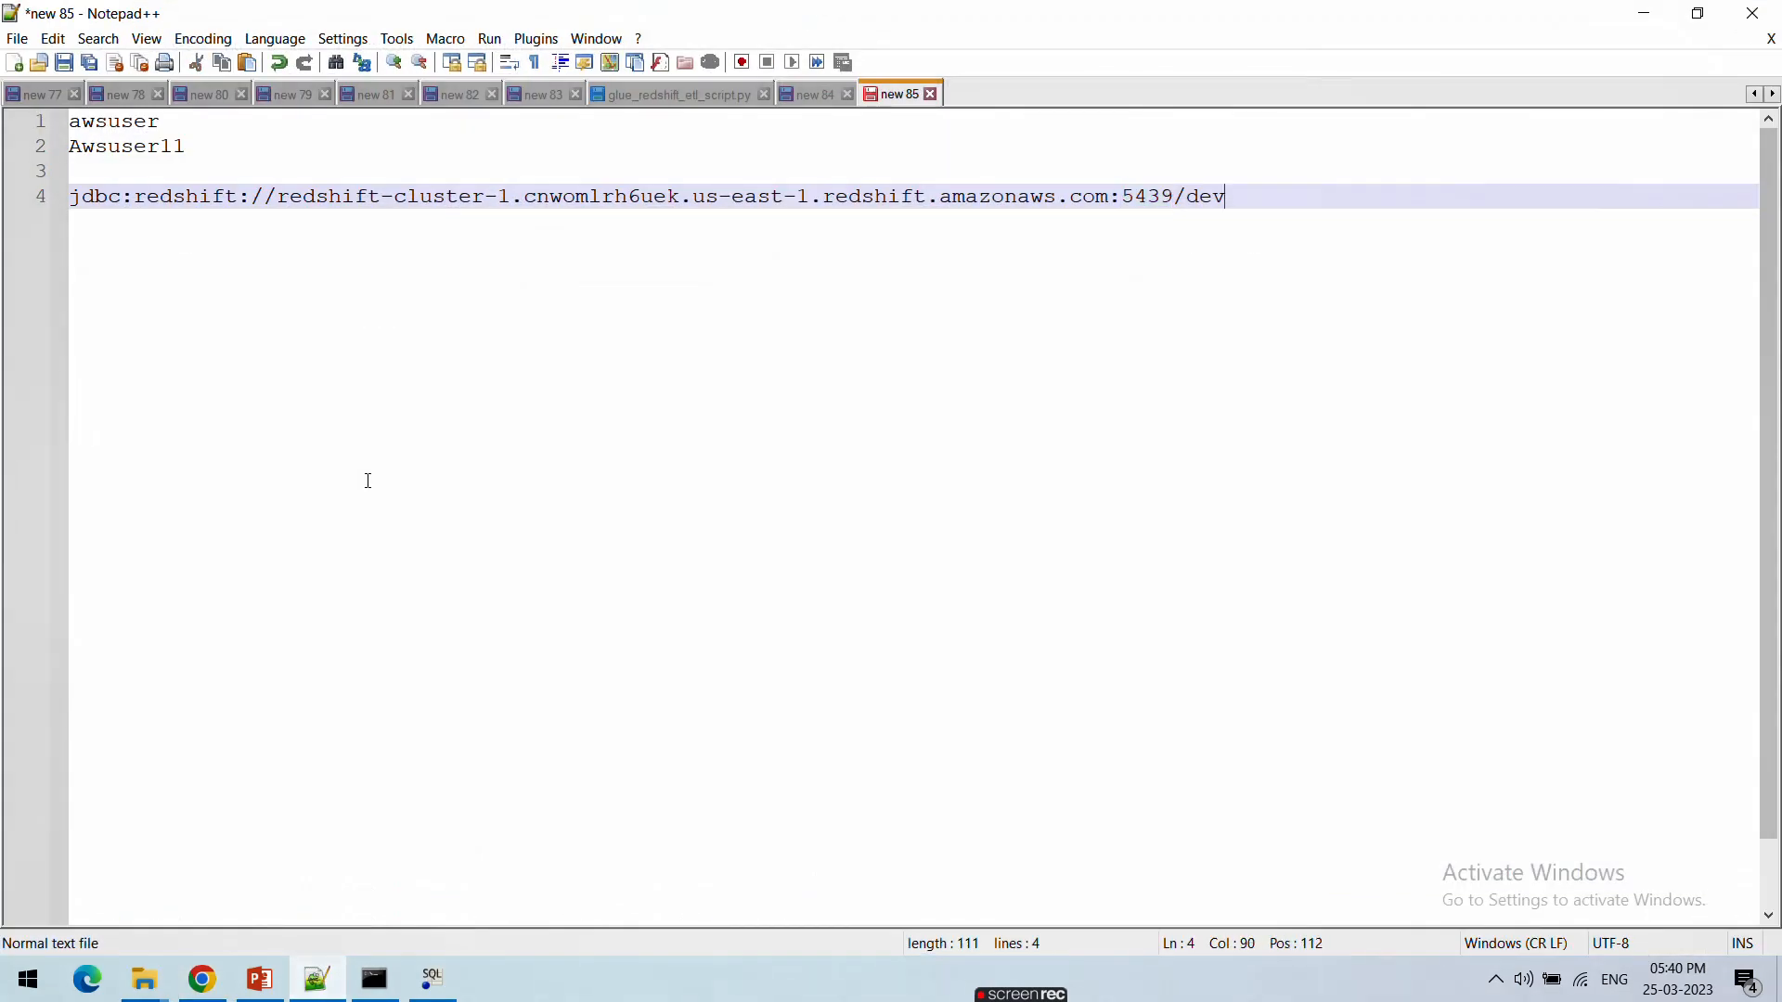
{"action": "double_click", "coordinate": [1221, 201]}
{"action": "left_click", "coordinate": [1236, 202]}
{"action": "double_click", "coordinate": [1194, 200]}
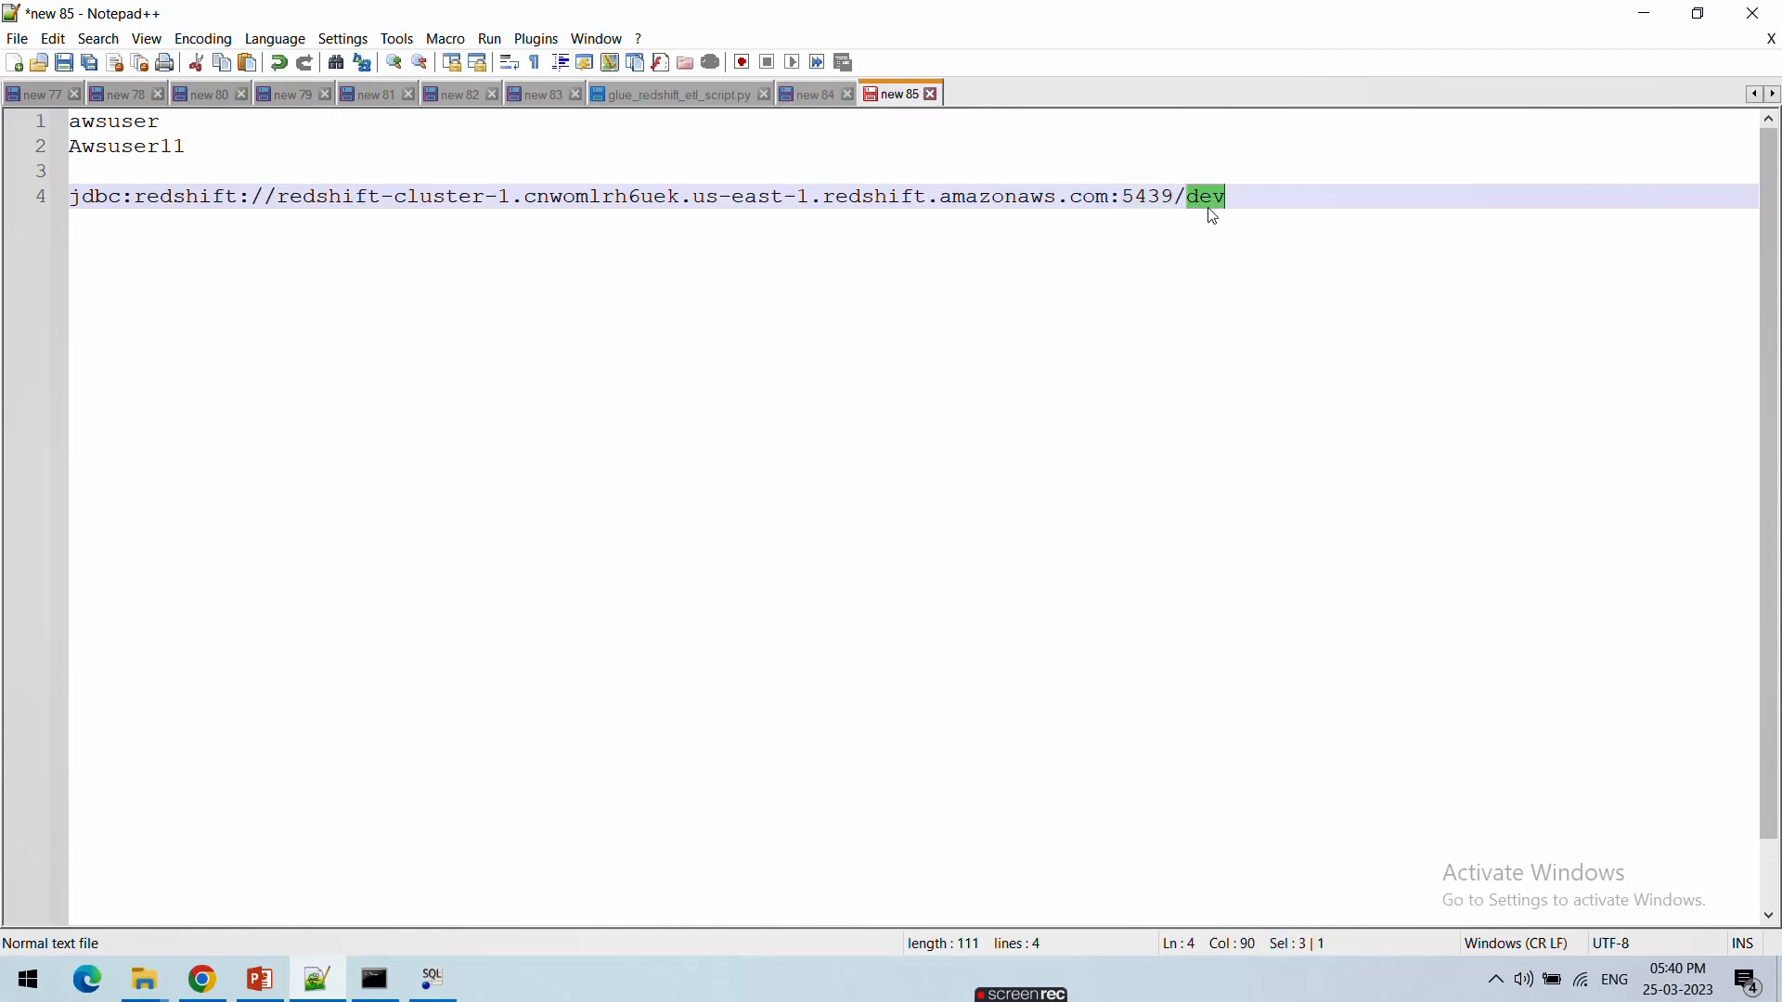
{"action": "double_click", "coordinate": [1149, 199]}
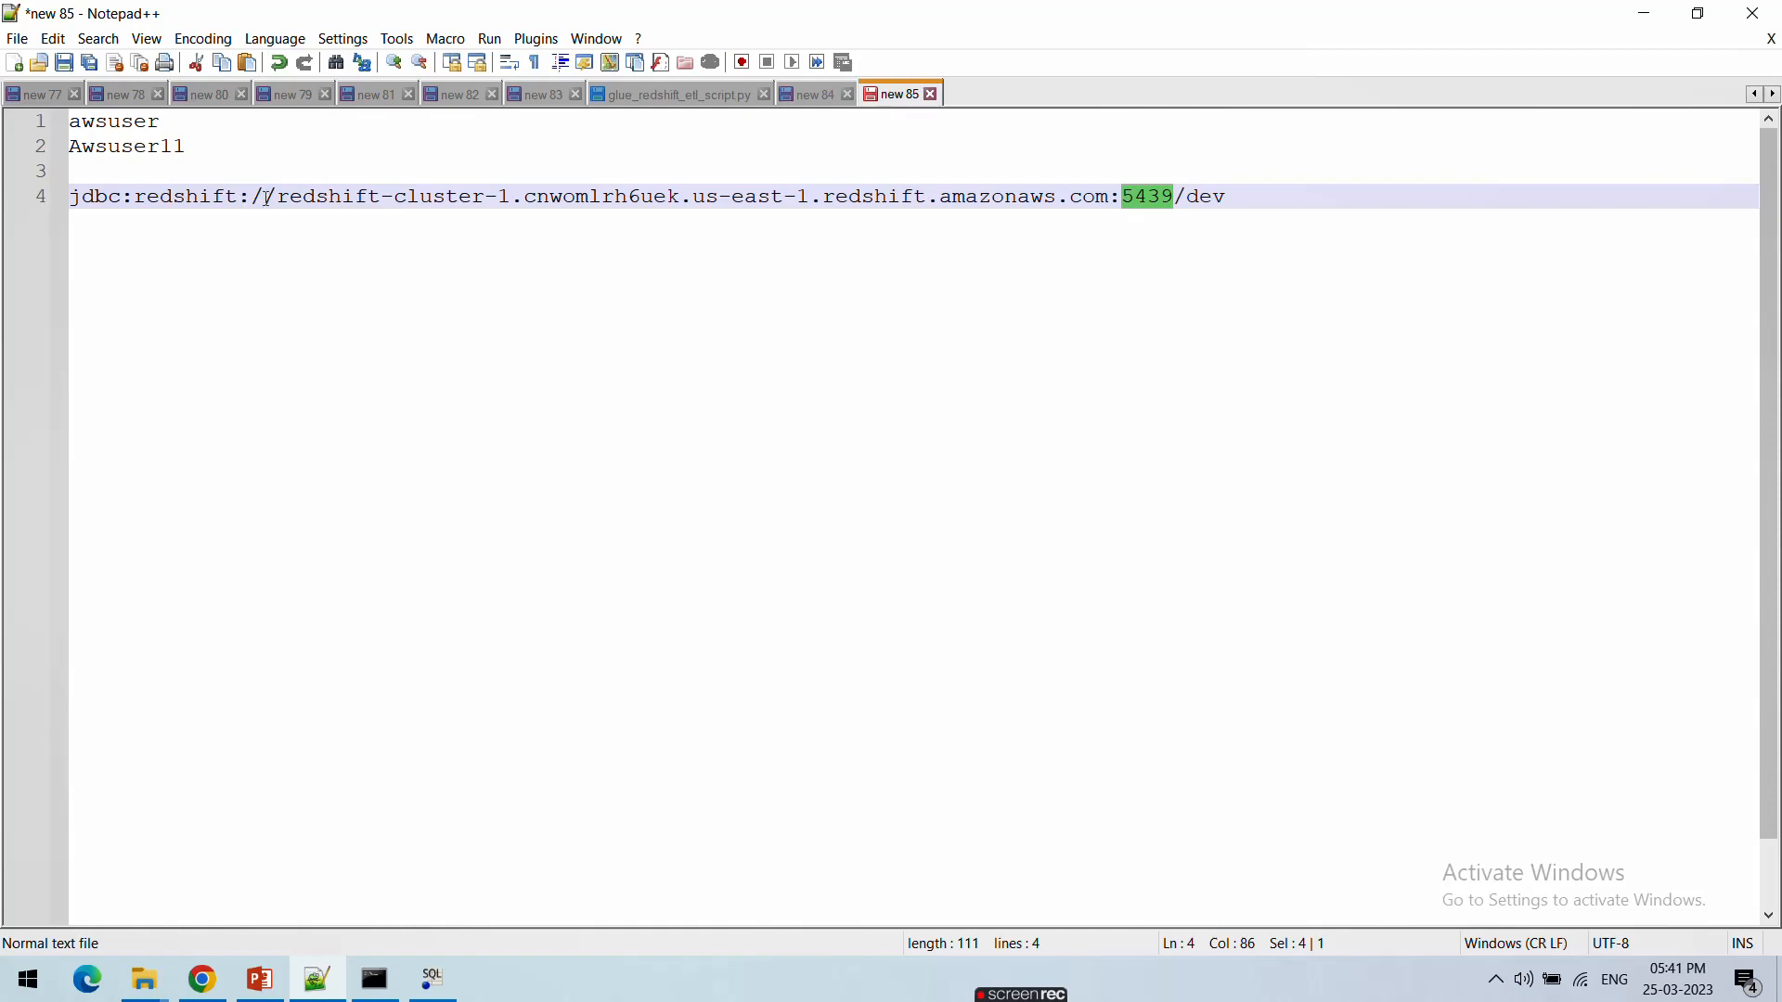
{"action": "left_click_drag", "start_coordinate": [285, 199], "coordinate": [1057, 200]}
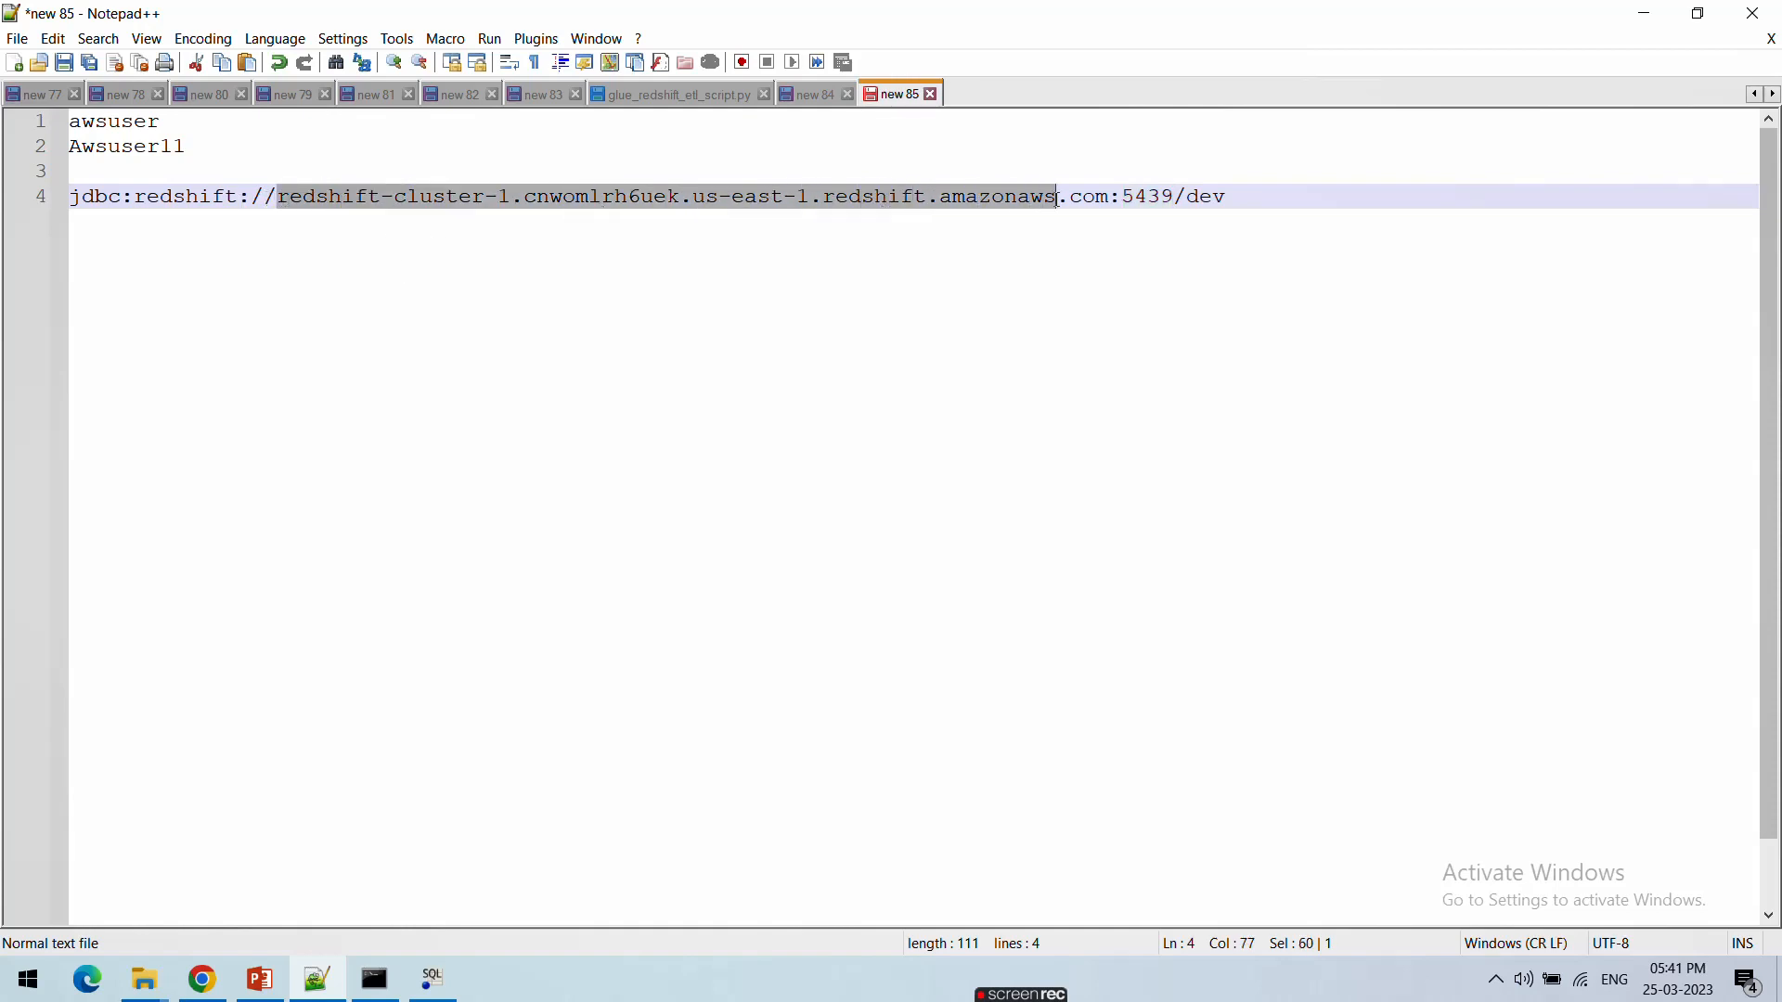
{"action": "left_click", "coordinate": [1645, 13]}
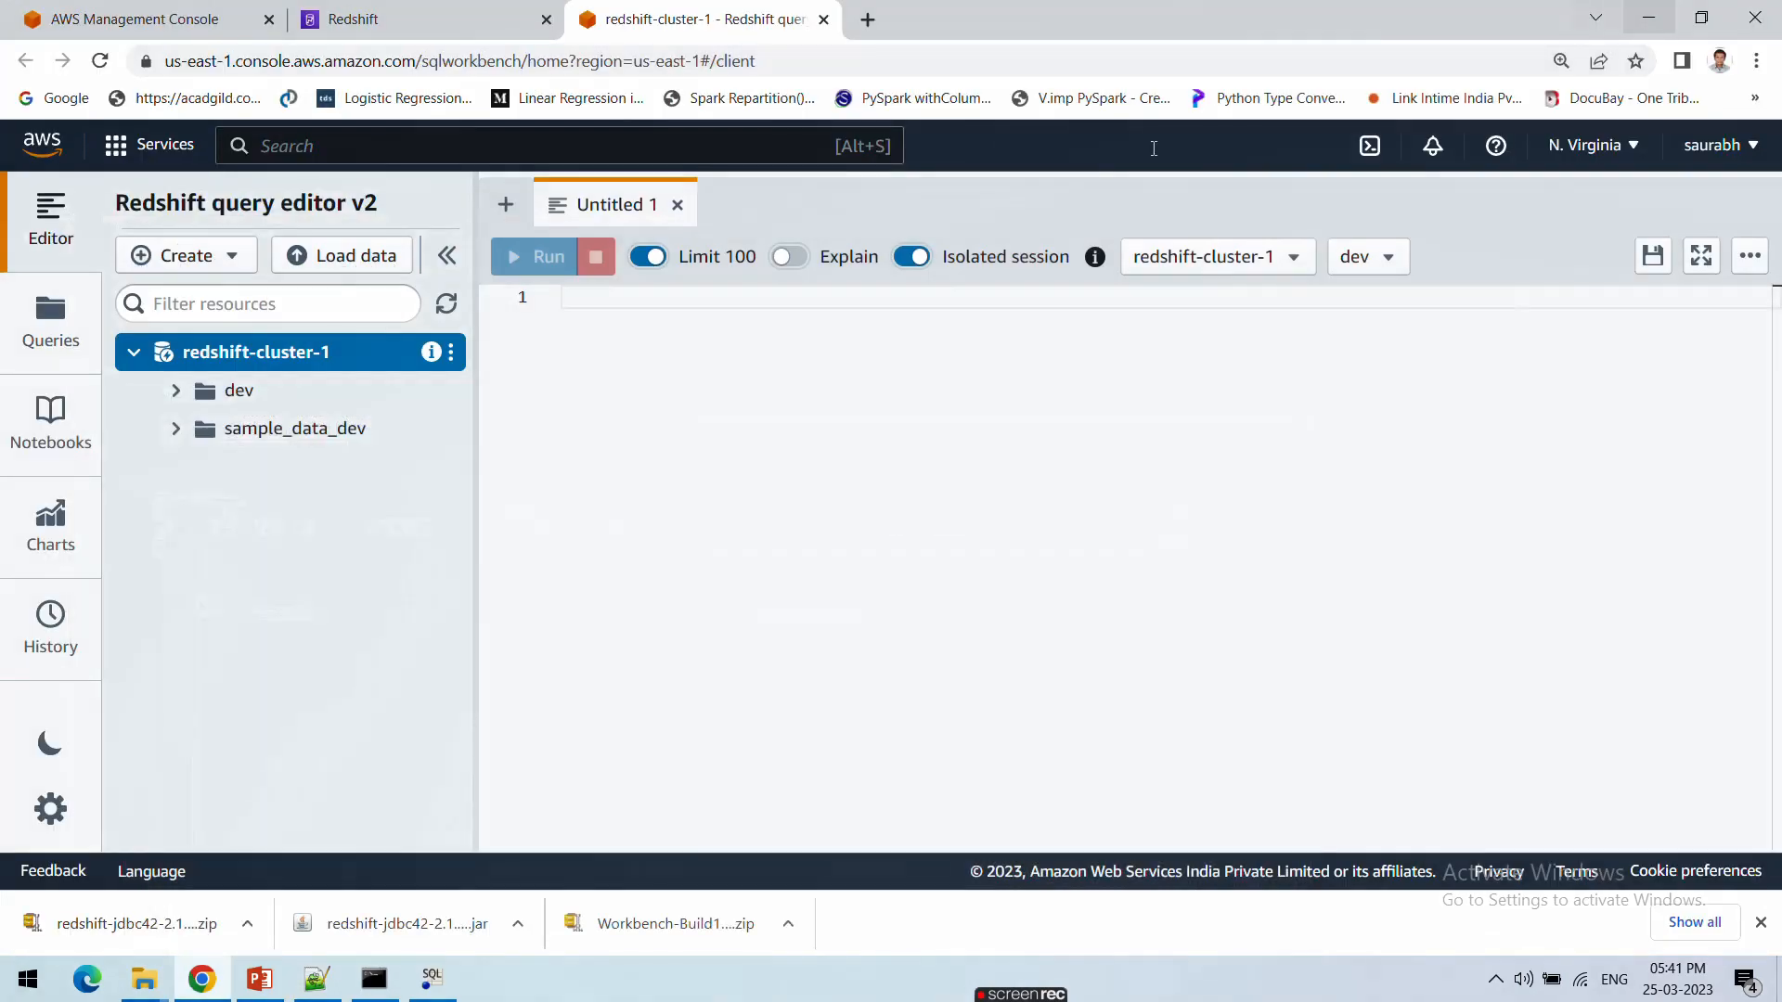
Step: Drop the myschema schema from the dev database
{"action": "left_click", "coordinate": [177, 391]}
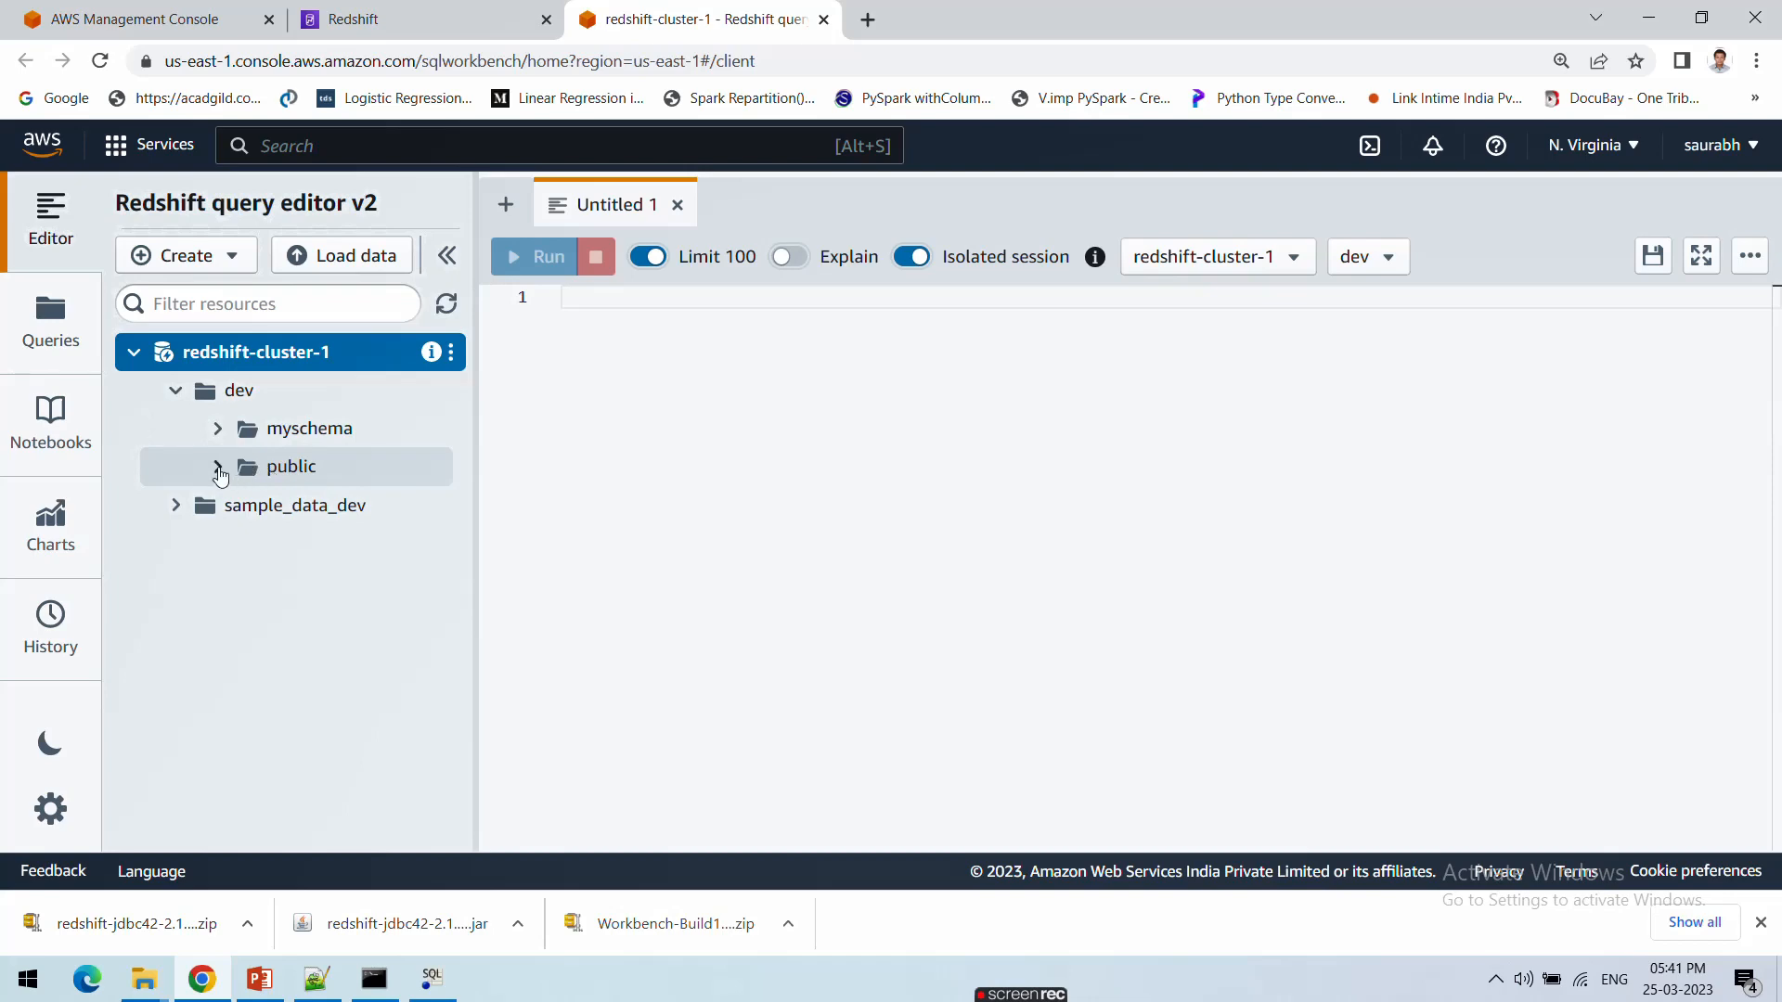
{"action": "left_click", "coordinate": [278, 434]}
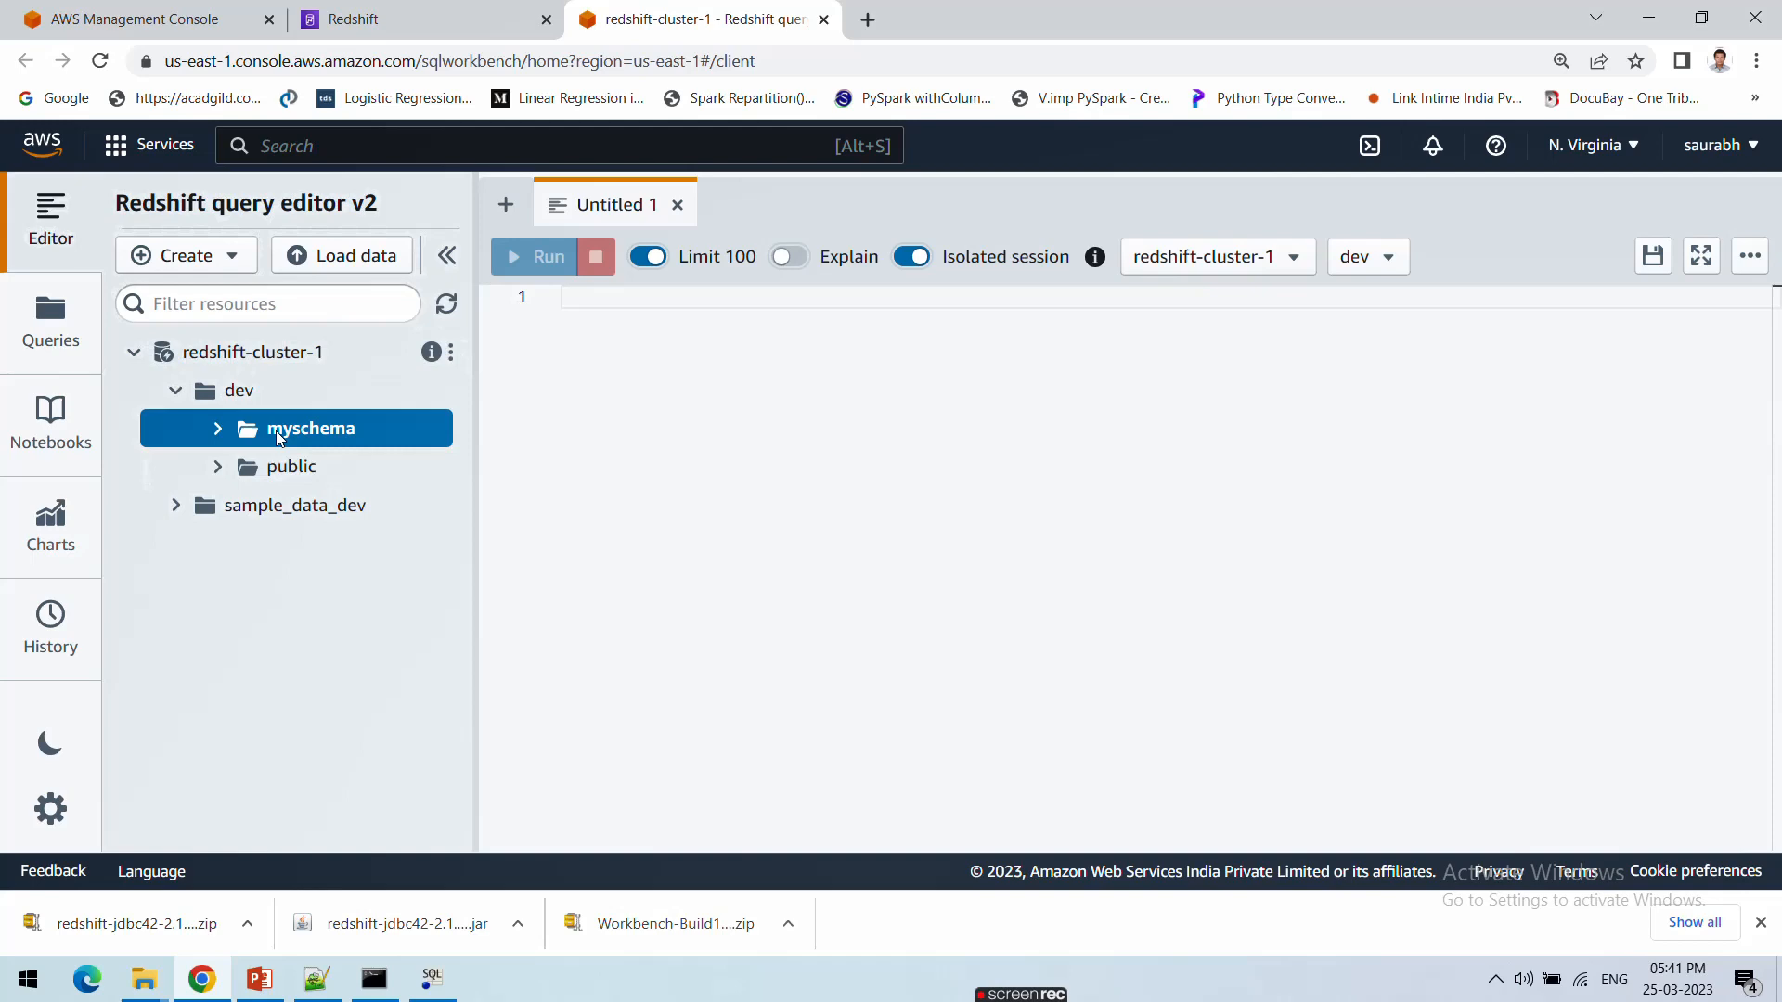
{"action": "right_click", "coordinate": [279, 438]}
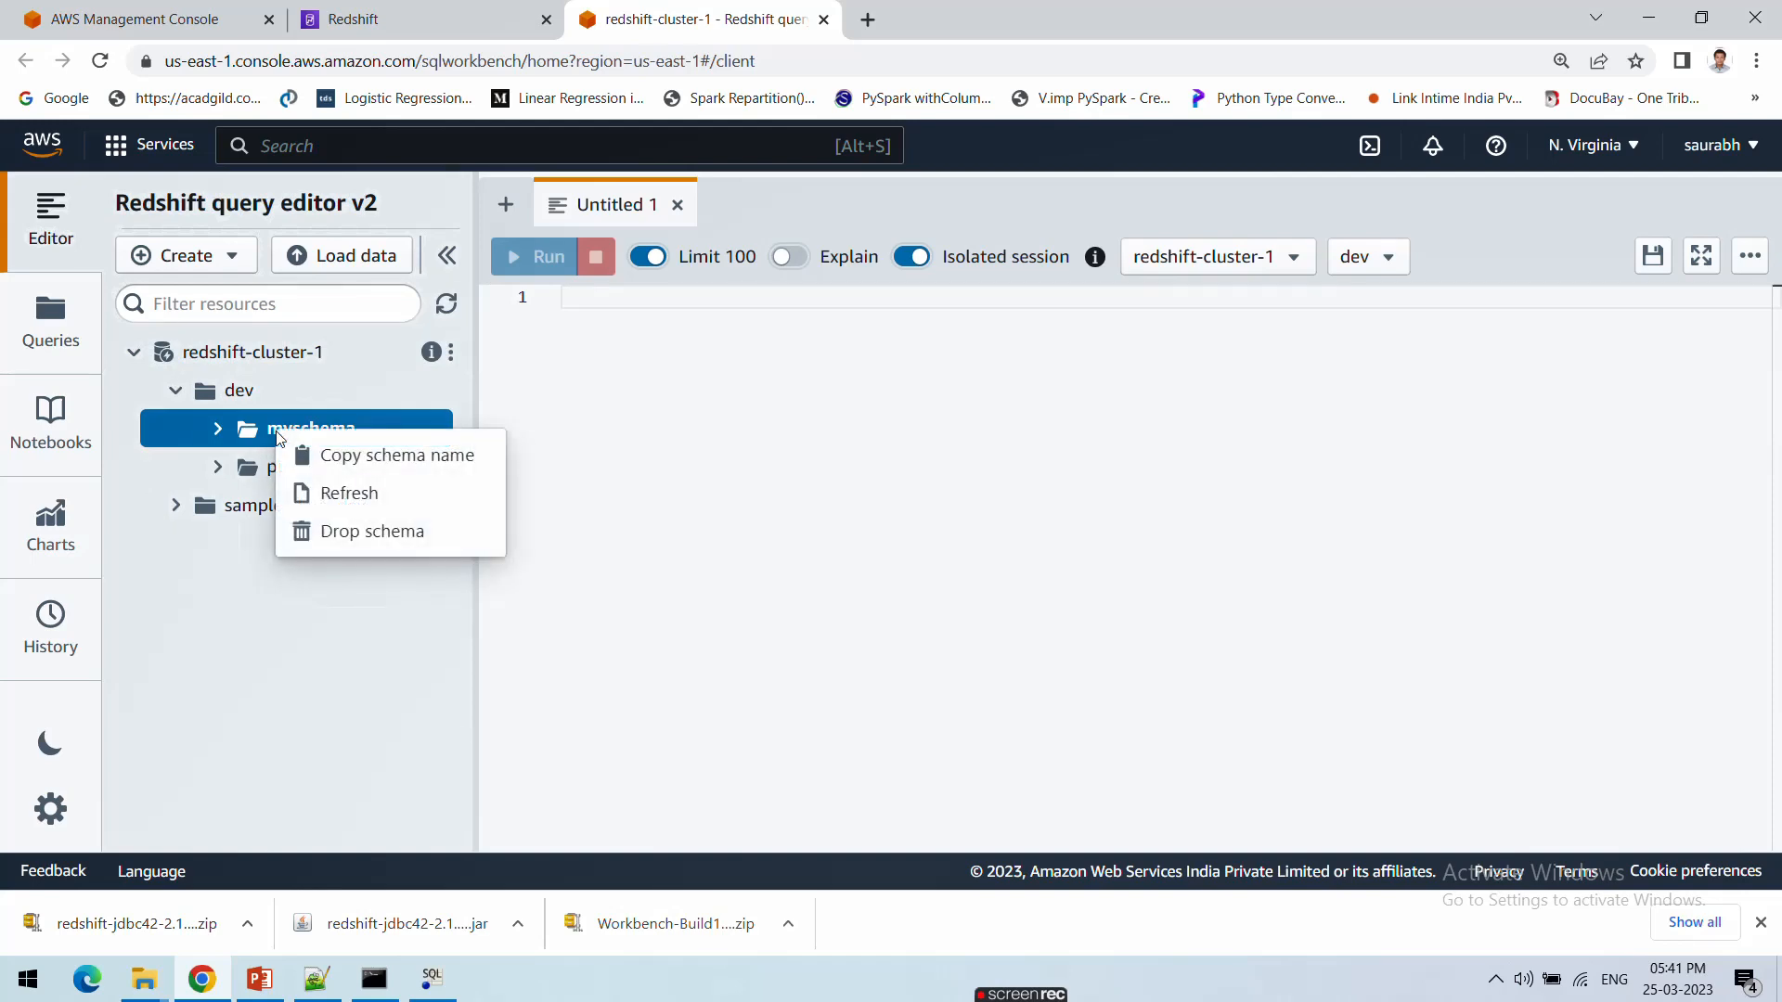
{"action": "left_click", "coordinate": [339, 533]}
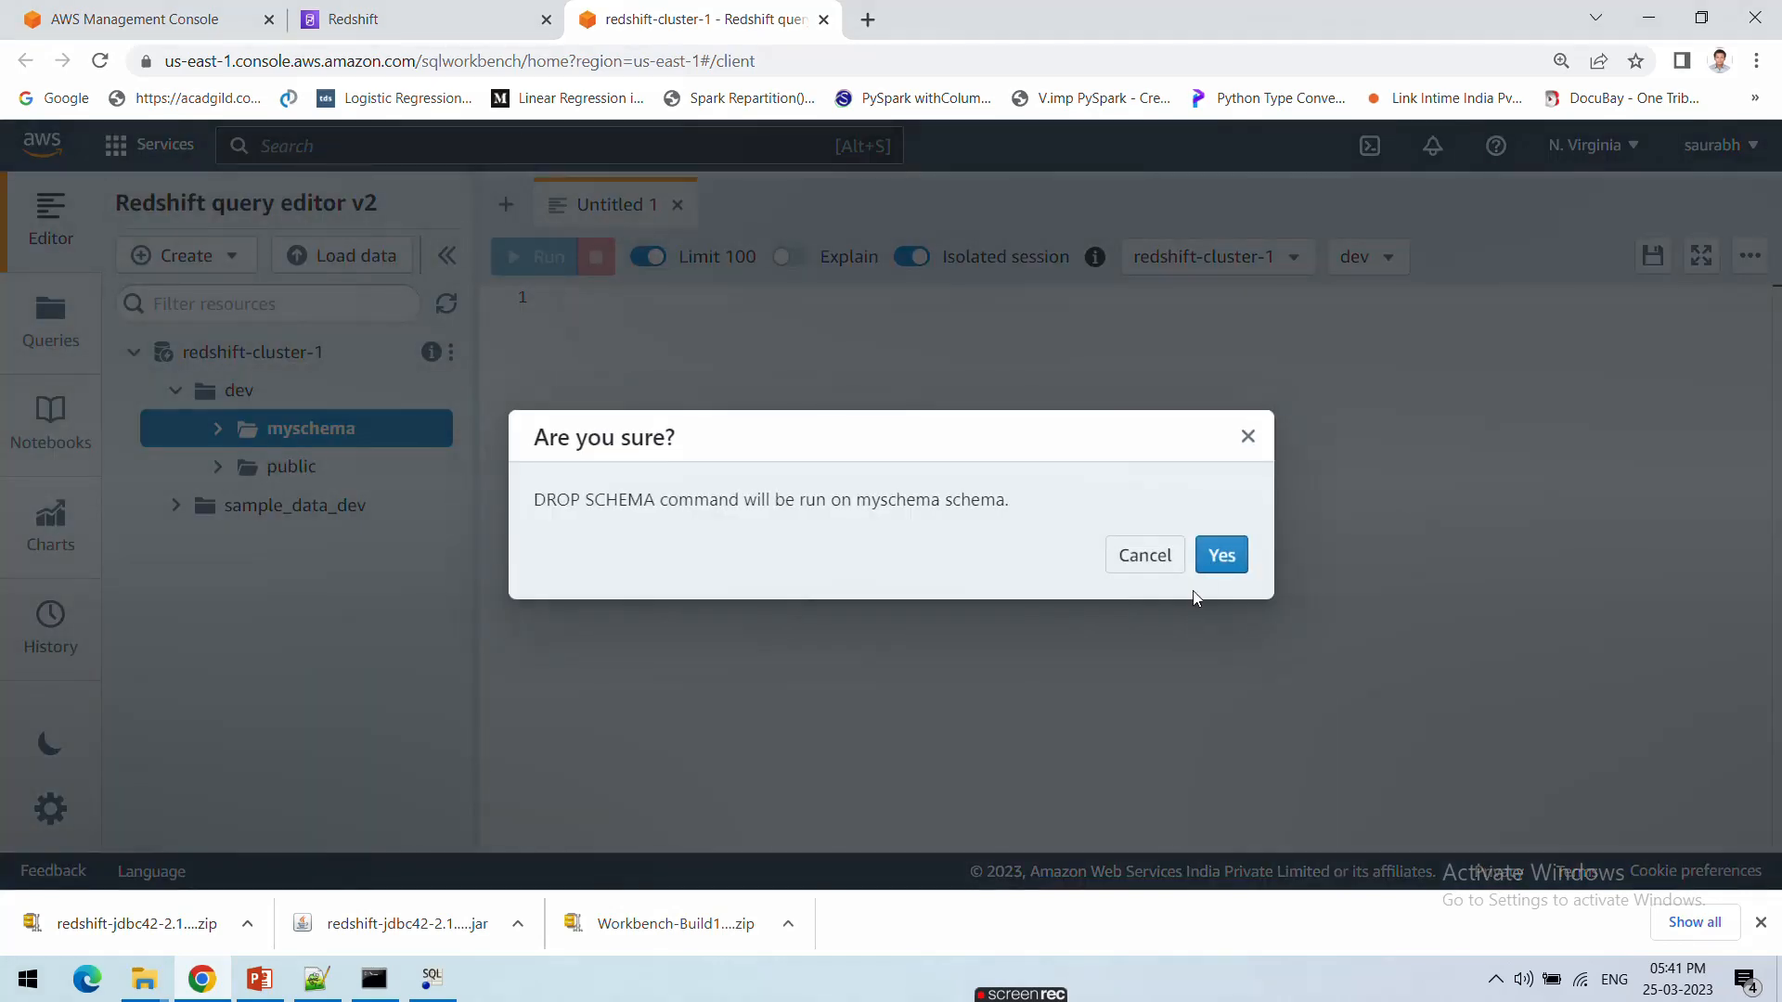
{"action": "left_click", "coordinate": [1223, 557]}
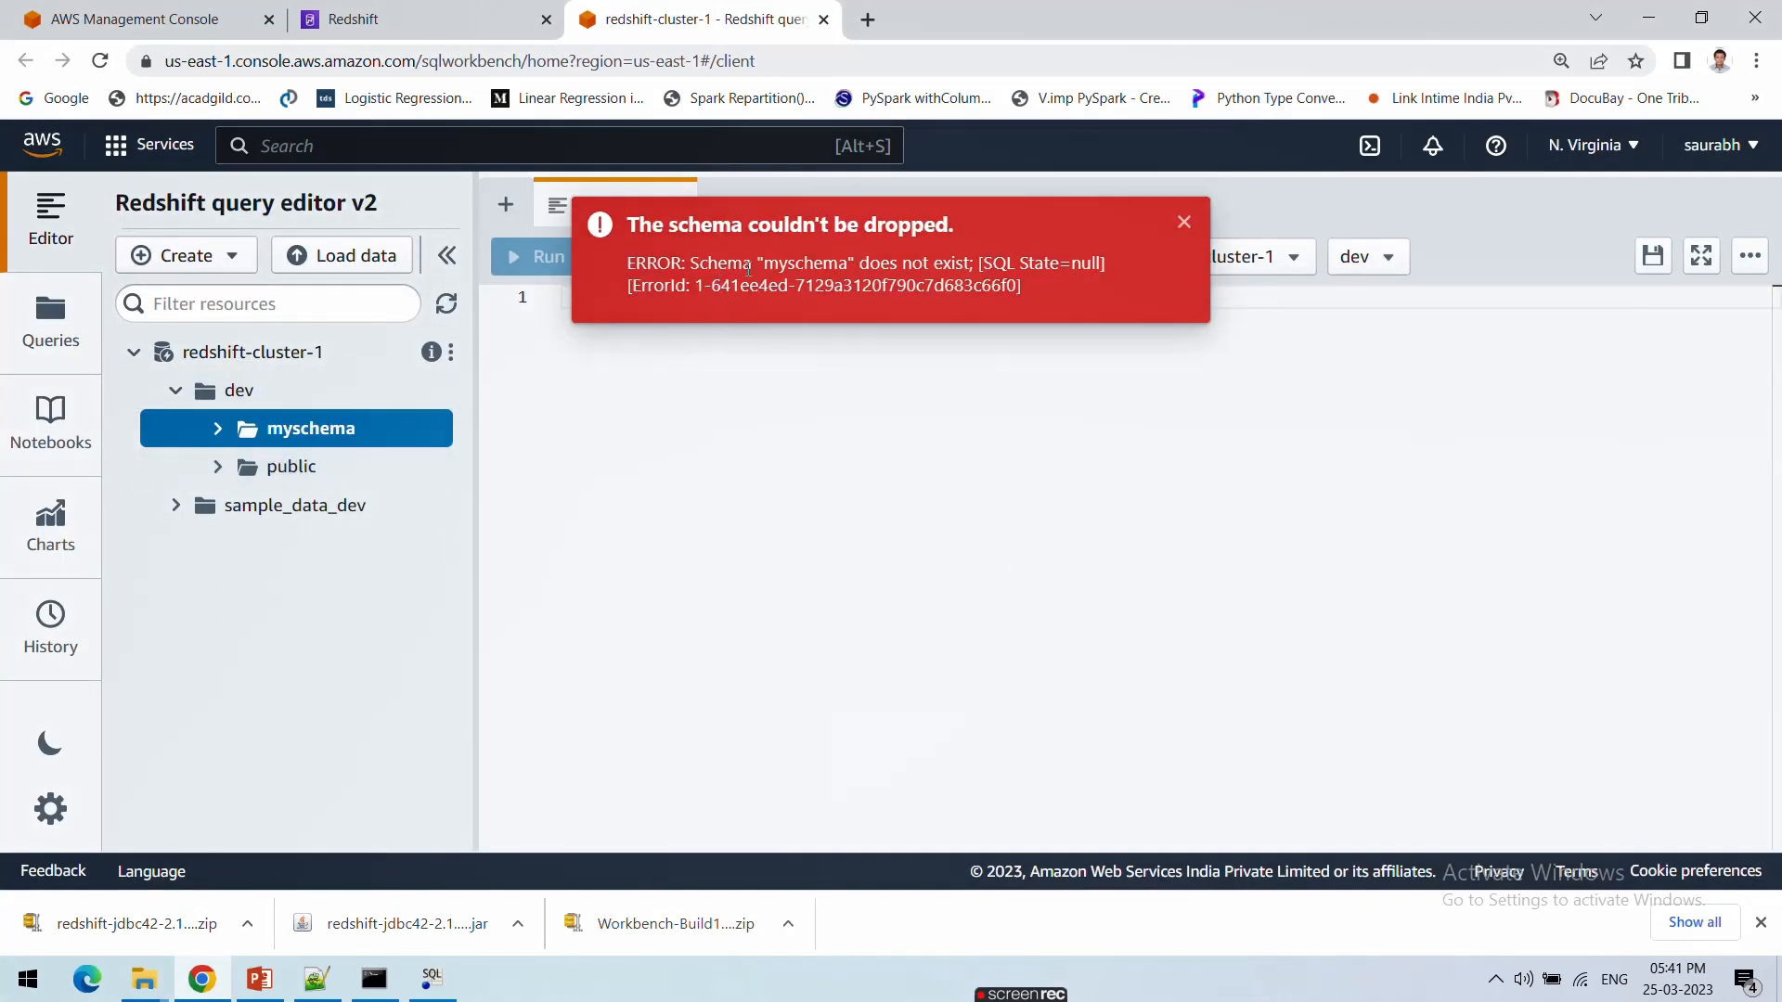
Step: Dismiss the drop error and refresh the redshift-cluster-1 resource list
{"action": "left_click", "coordinate": [1183, 222]}
{"action": "left_click", "coordinate": [447, 306]}
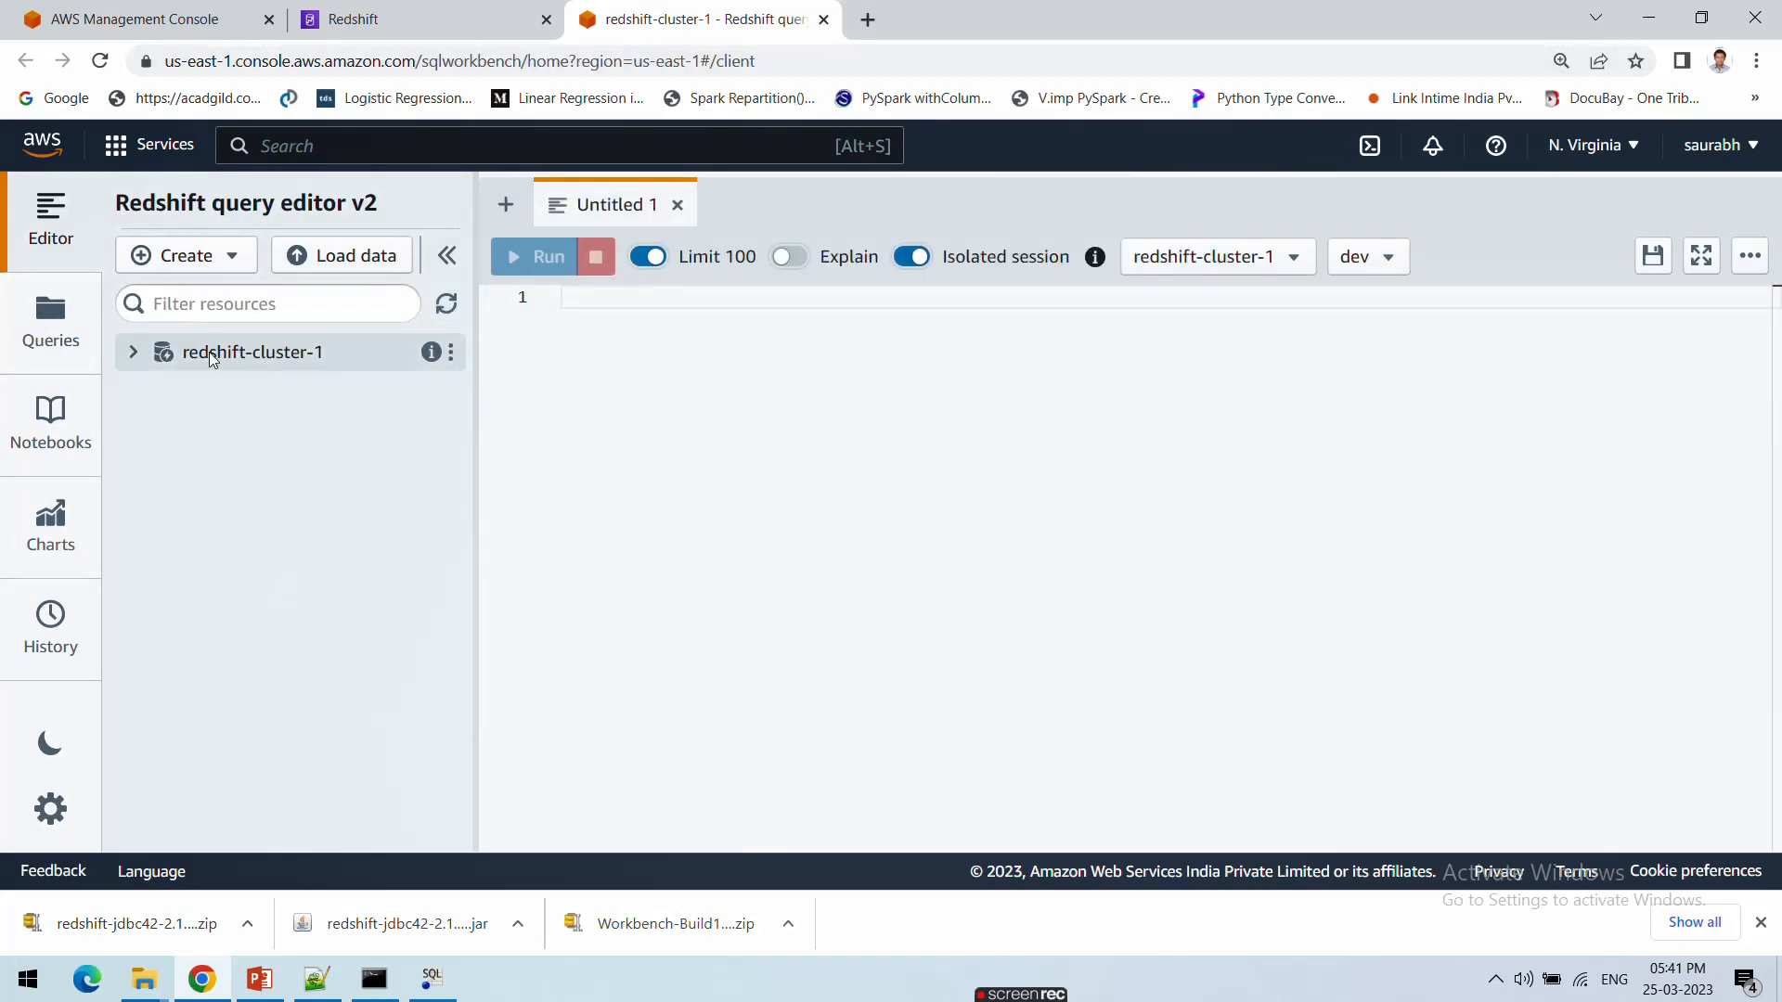
{"action": "left_click", "coordinate": [137, 352]}
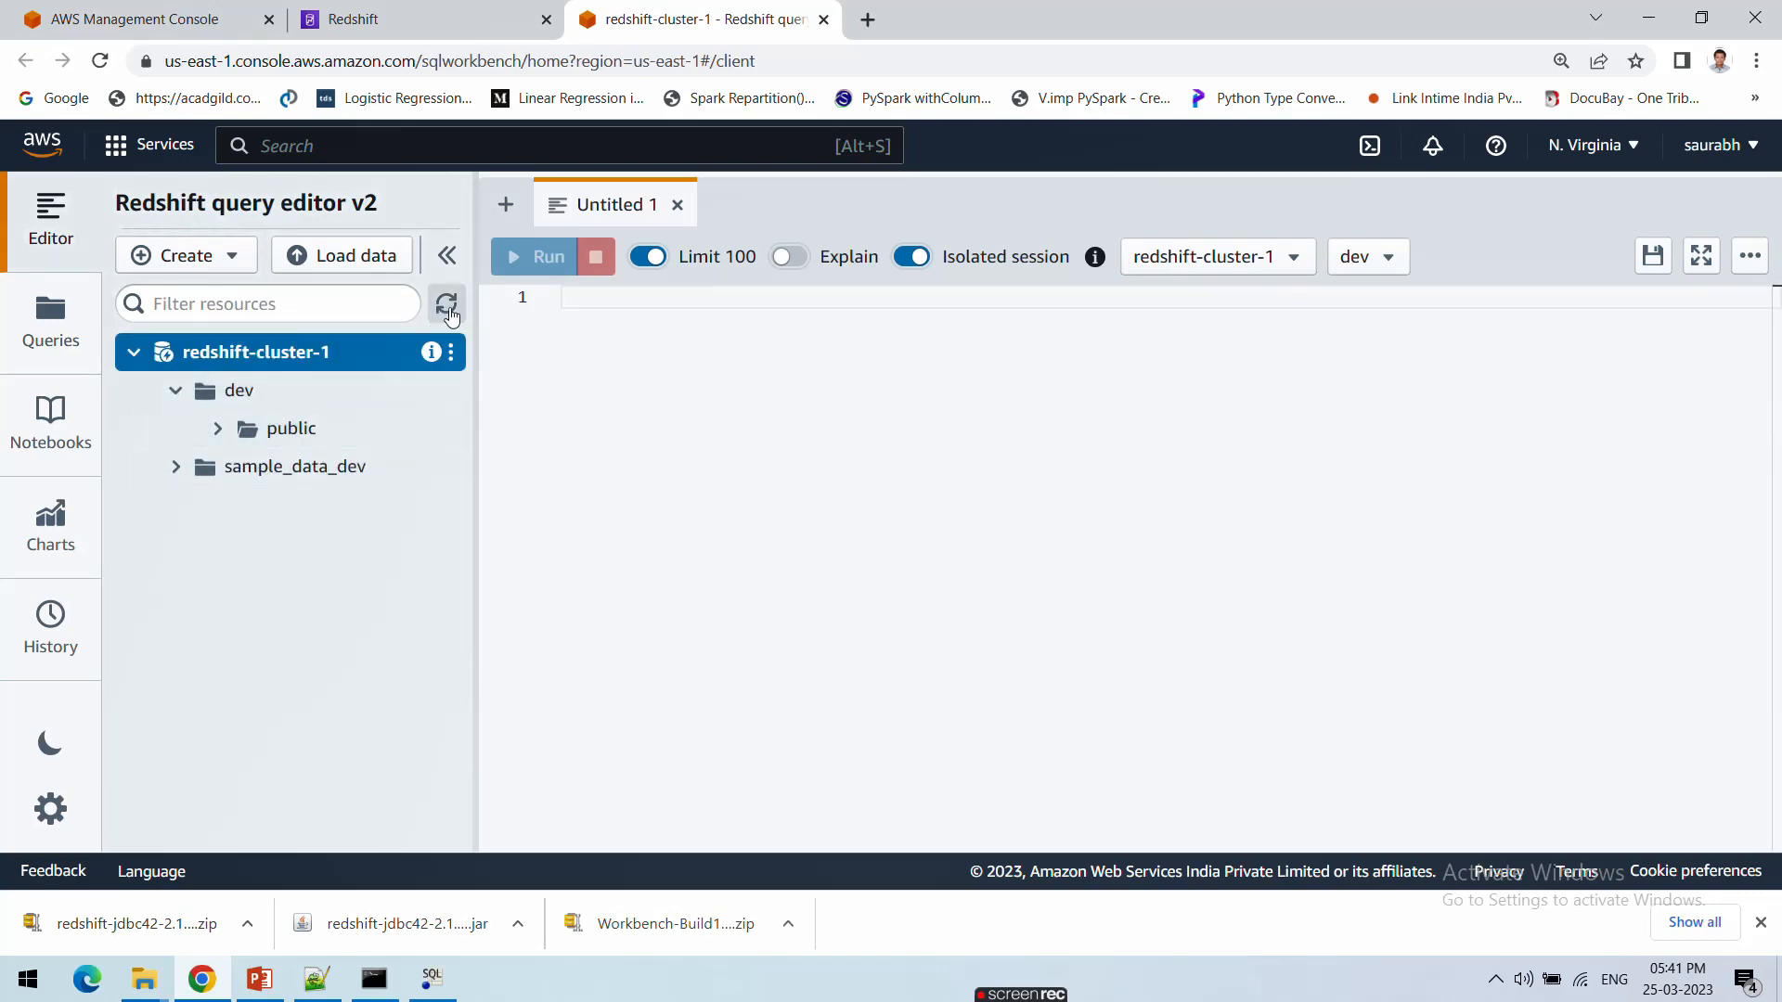
Step: Check that dev's public schema has no tables, views or functions, and that the connection user is awsuser
{"action": "left_click", "coordinate": [219, 432]}
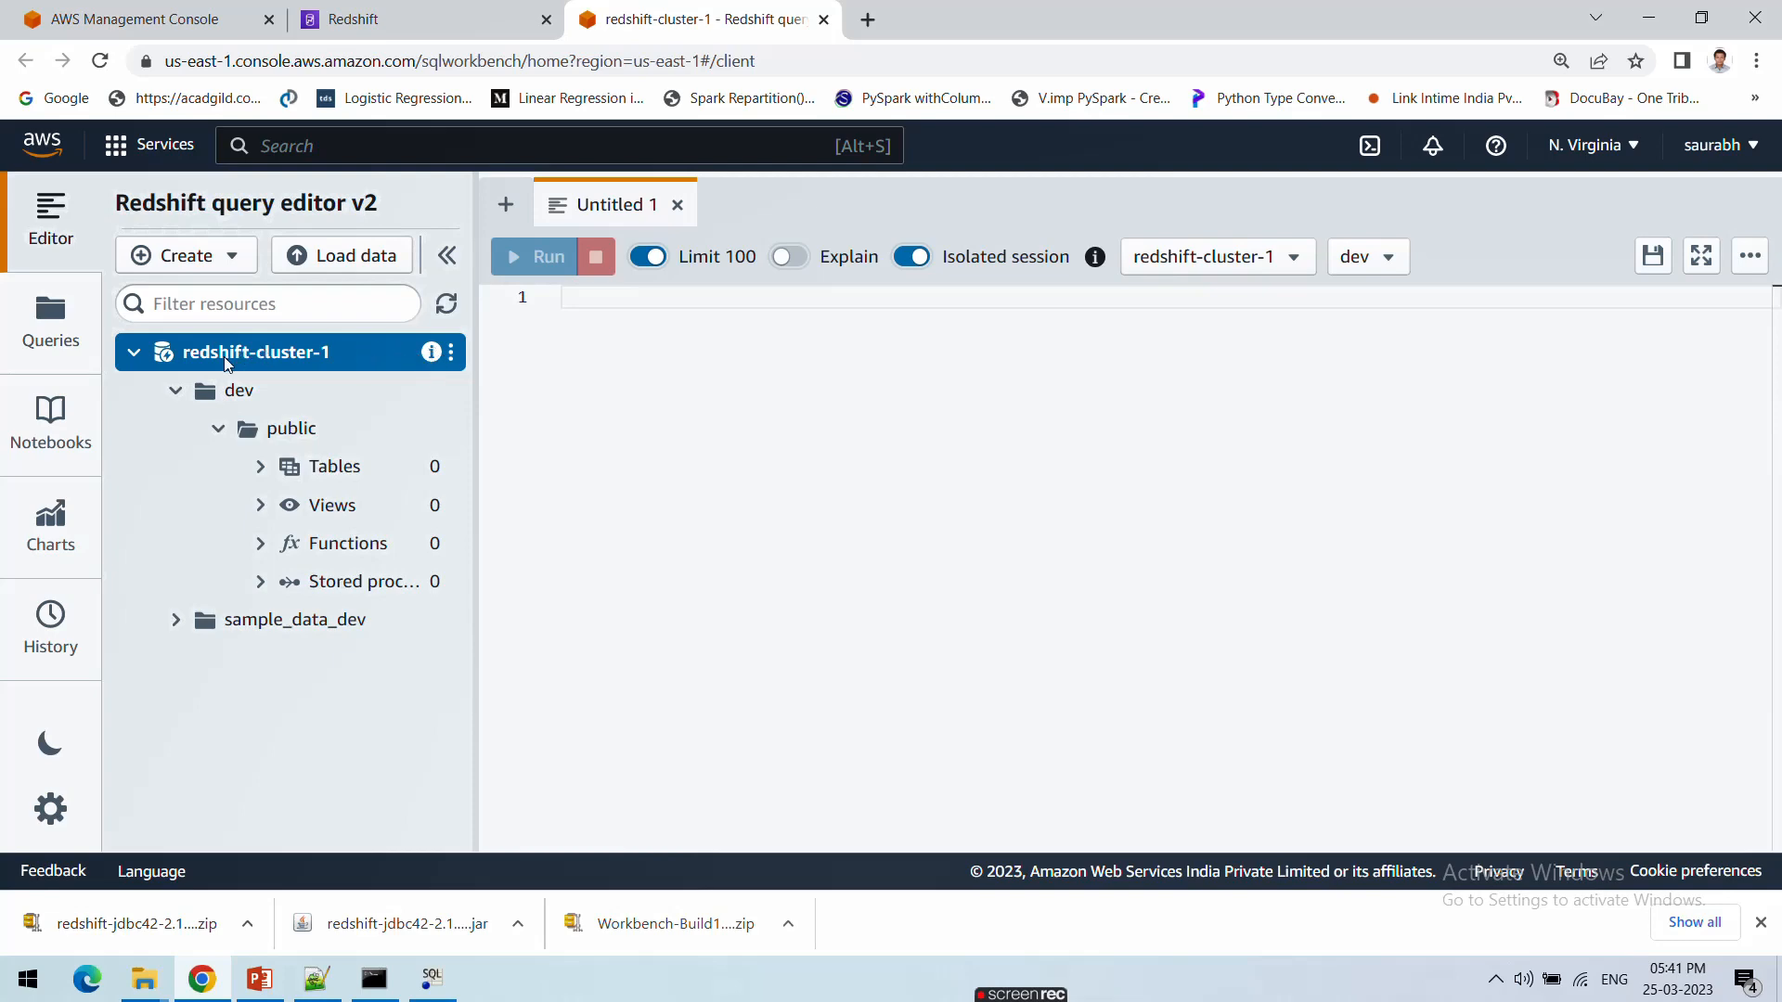
{"action": "left_click", "coordinate": [432, 358]}
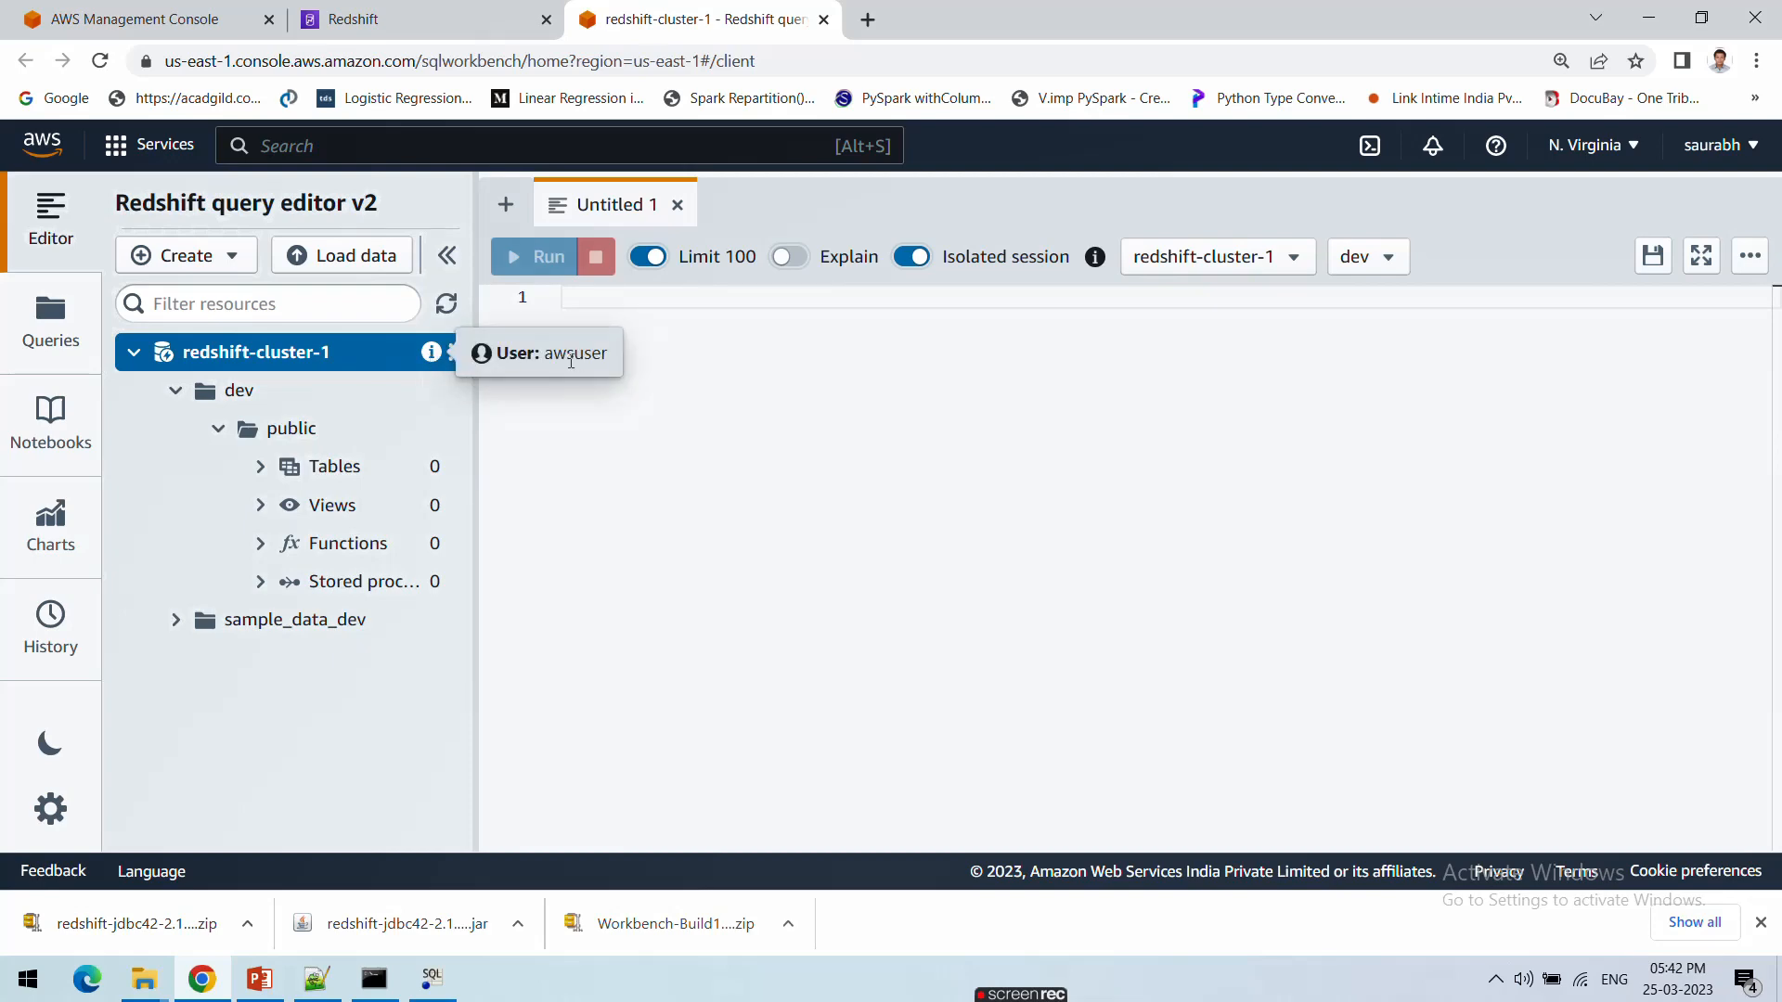
{"action": "left_click", "coordinate": [373, 349]}
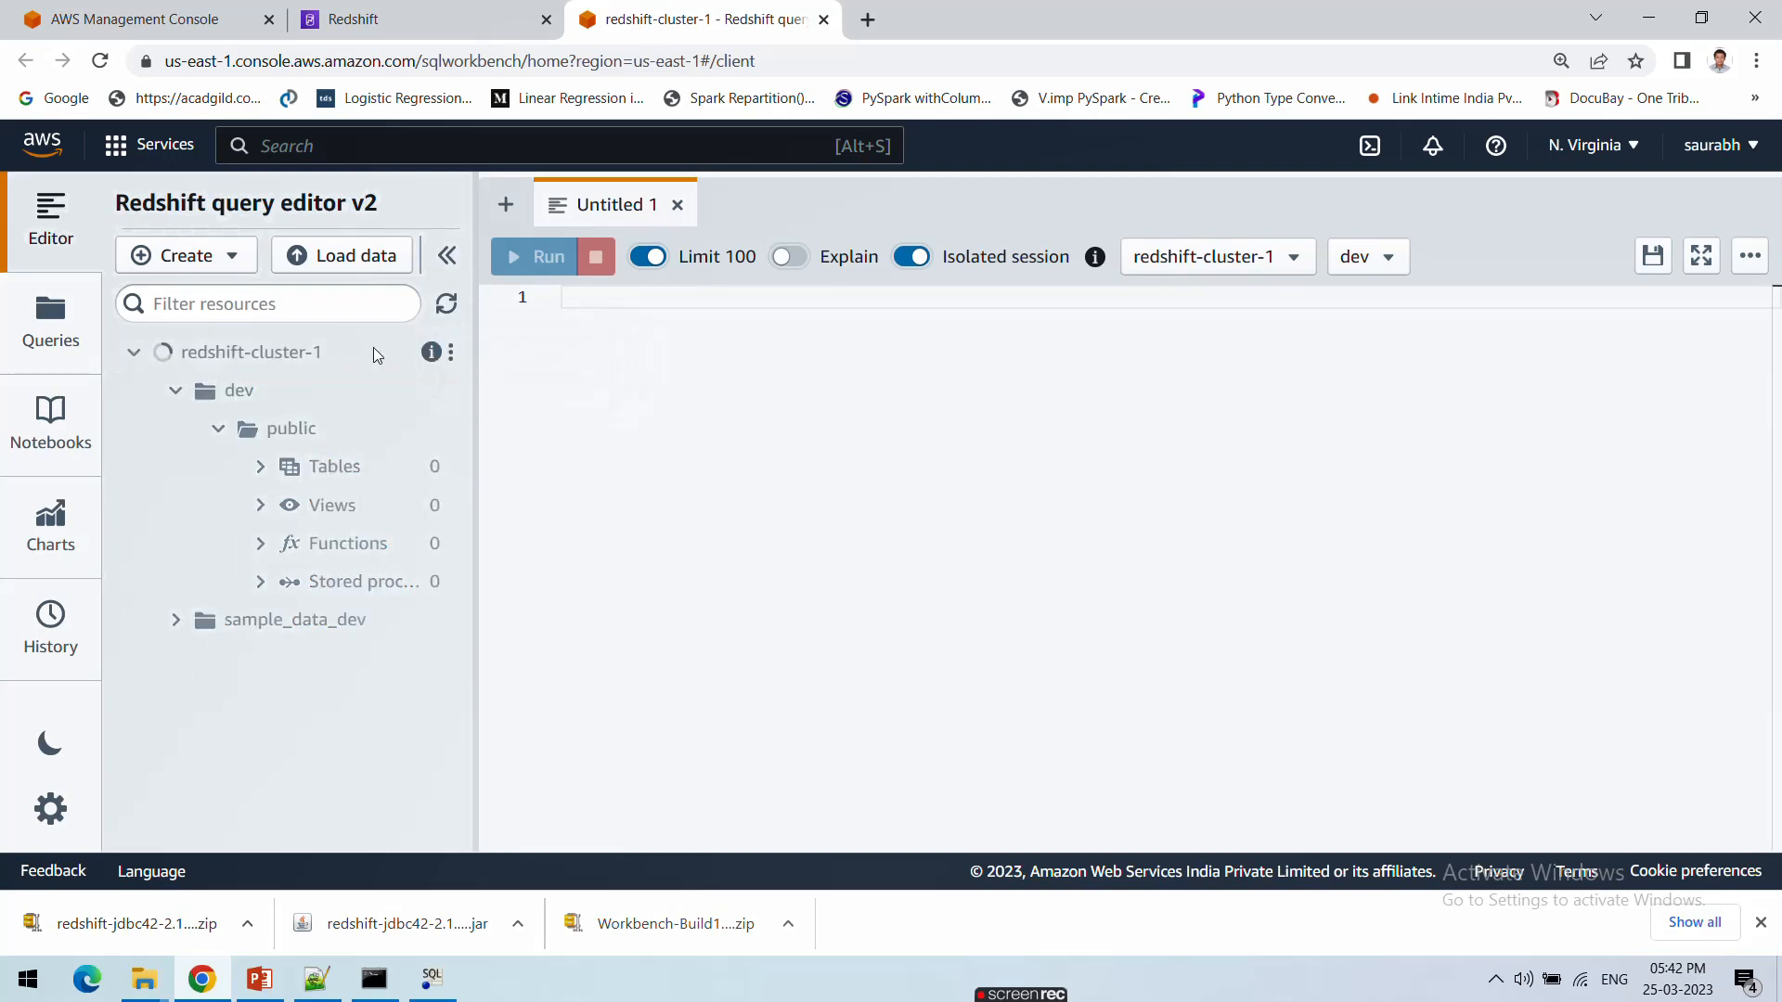
Step: Edit the redshift-cluster-1 connection: confirm database dev and user awsuser, and enter the password
{"action": "left_click", "coordinate": [451, 357]}
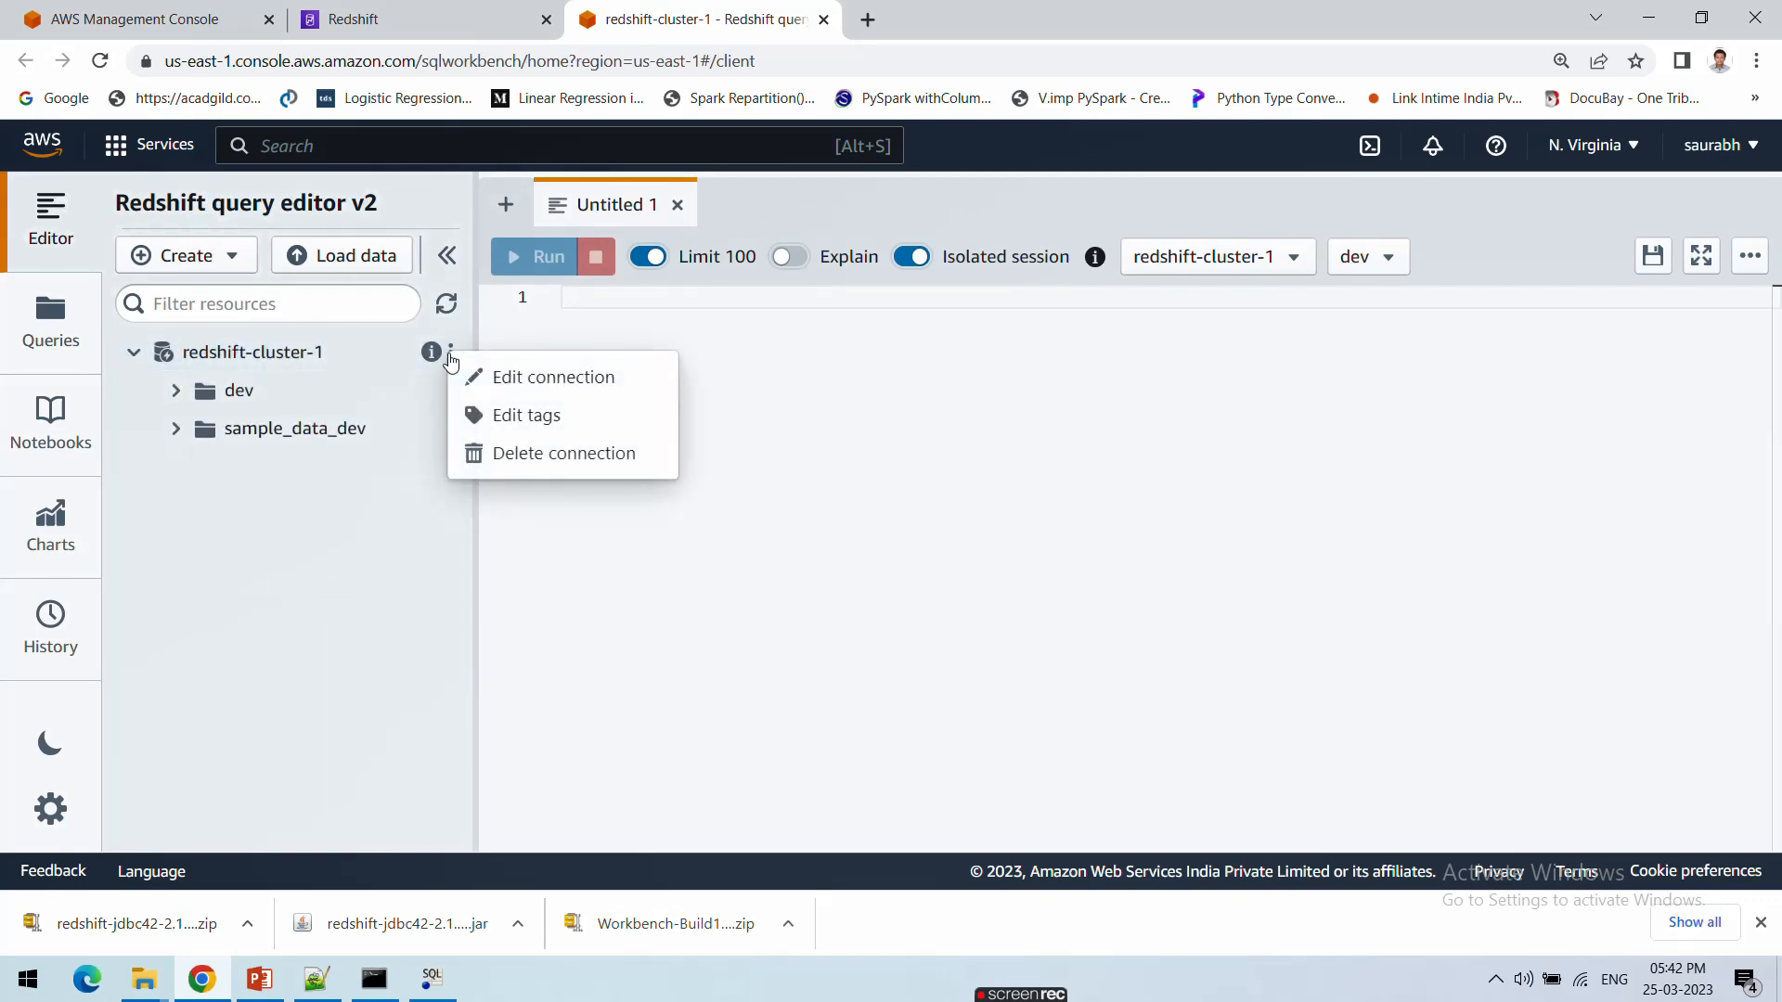
{"action": "left_click", "coordinate": [560, 381]}
{"action": "scroll", "coordinate": [425, 489], "scroll_direction": "down", "scroll_amount": 2}
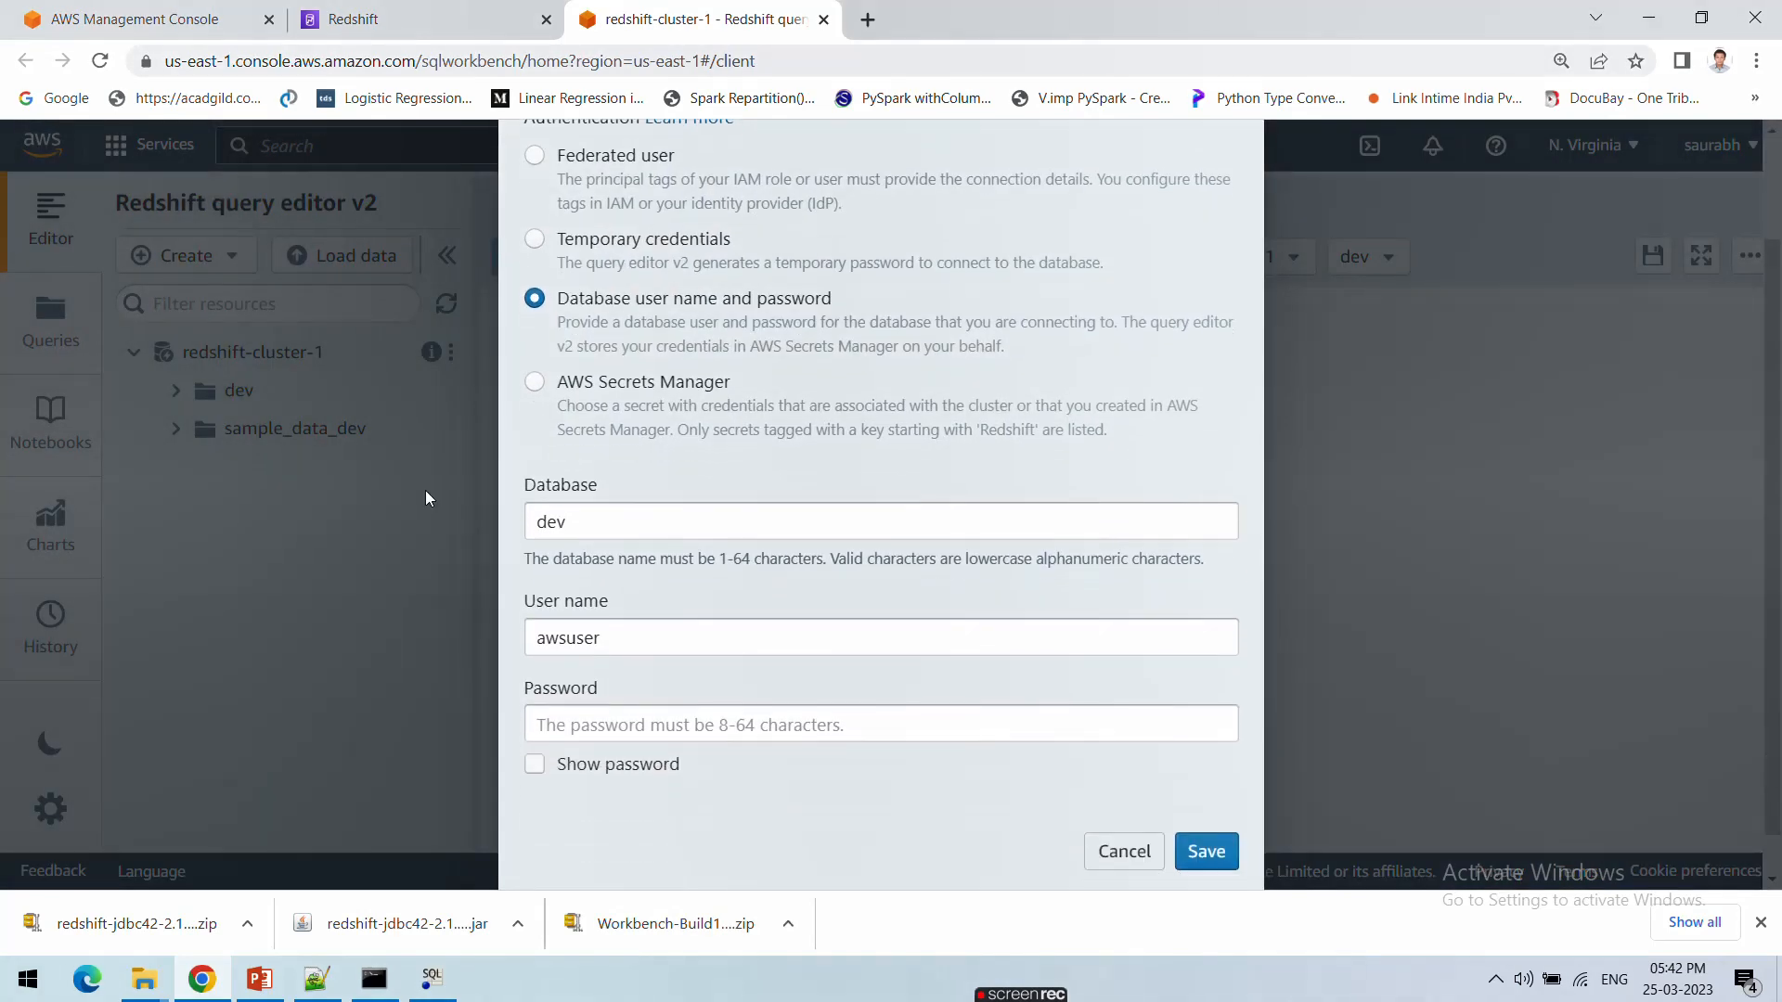
{"action": "double_click", "coordinate": [638, 477]}
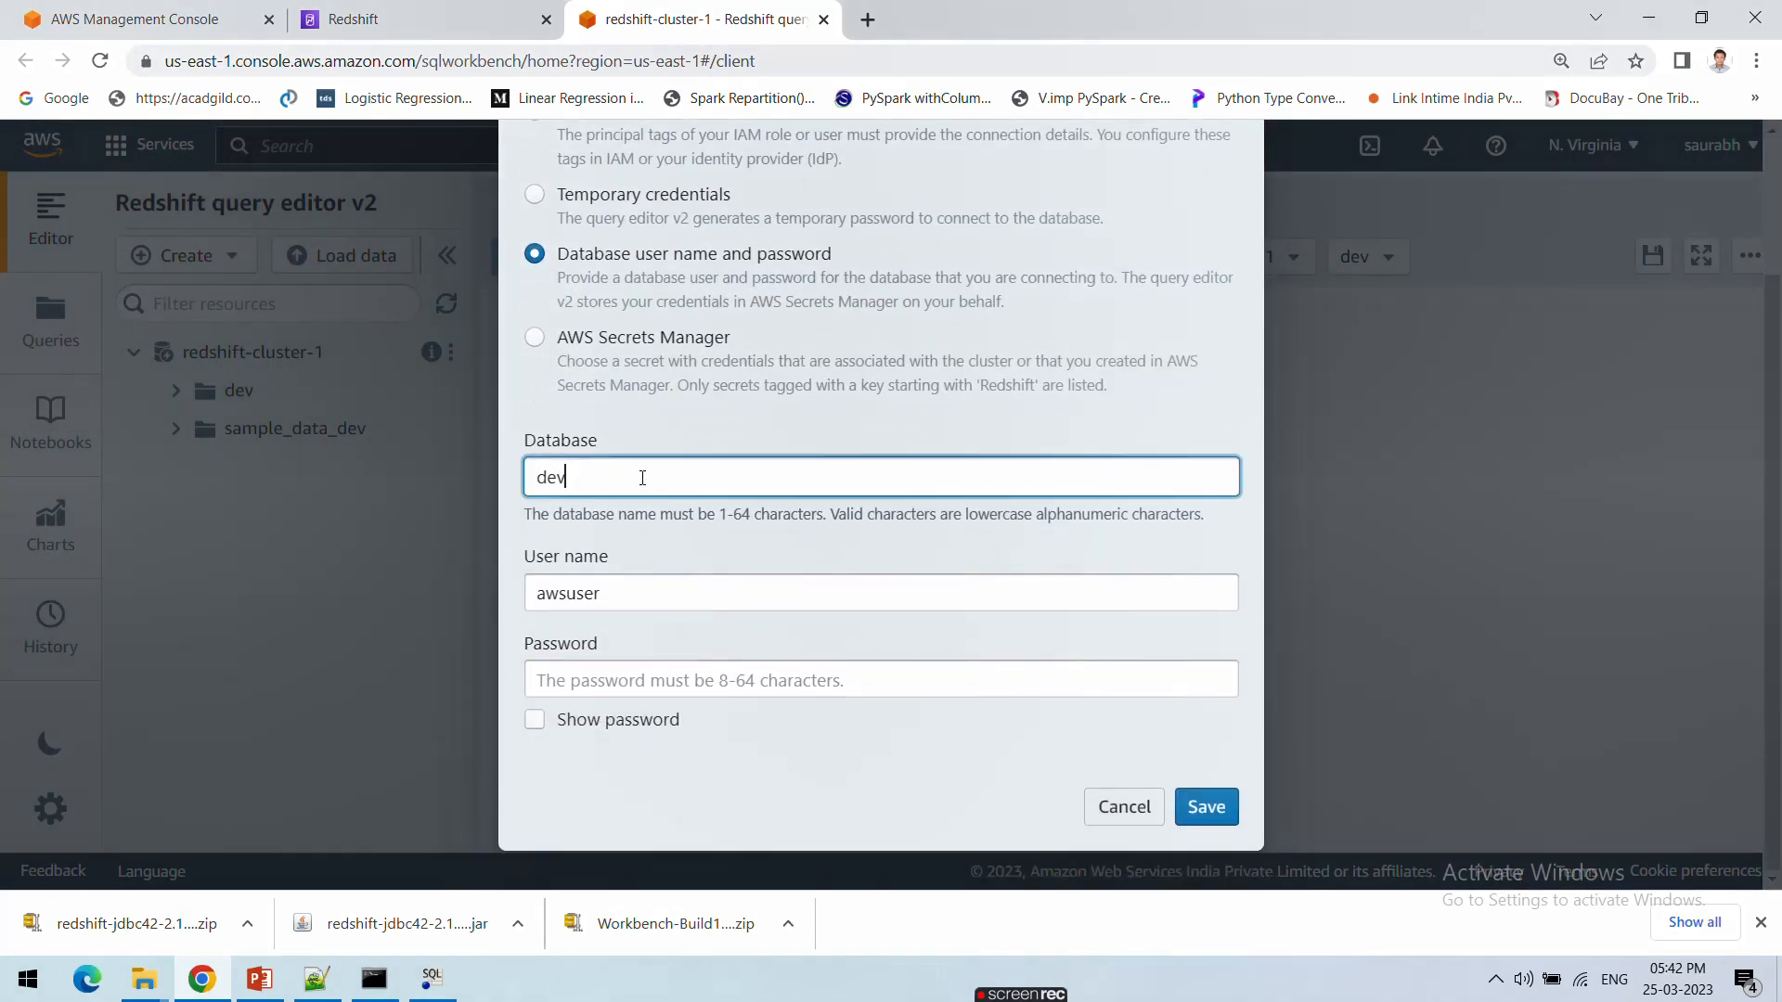
{"action": "double_click", "coordinate": [623, 597]}
{"action": "left_click", "coordinate": [613, 675]}
{"action": "left_click", "coordinate": [536, 721]}
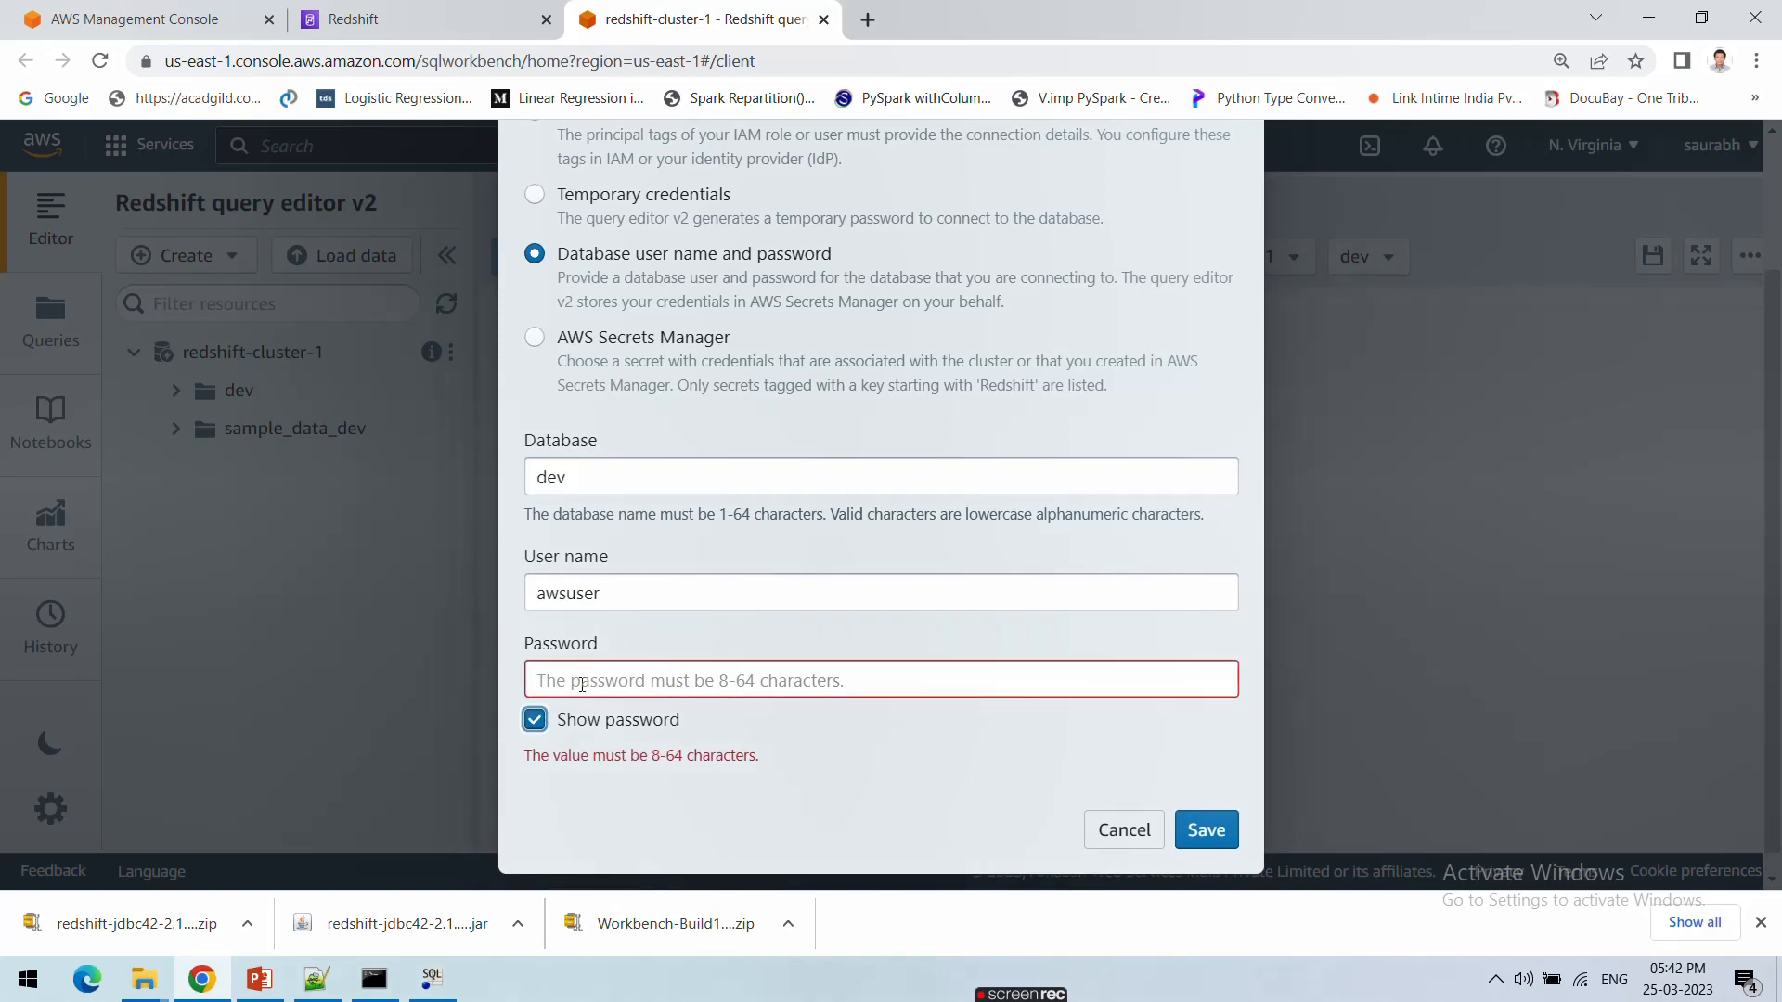
{"action": "left_click", "coordinate": [575, 680]}
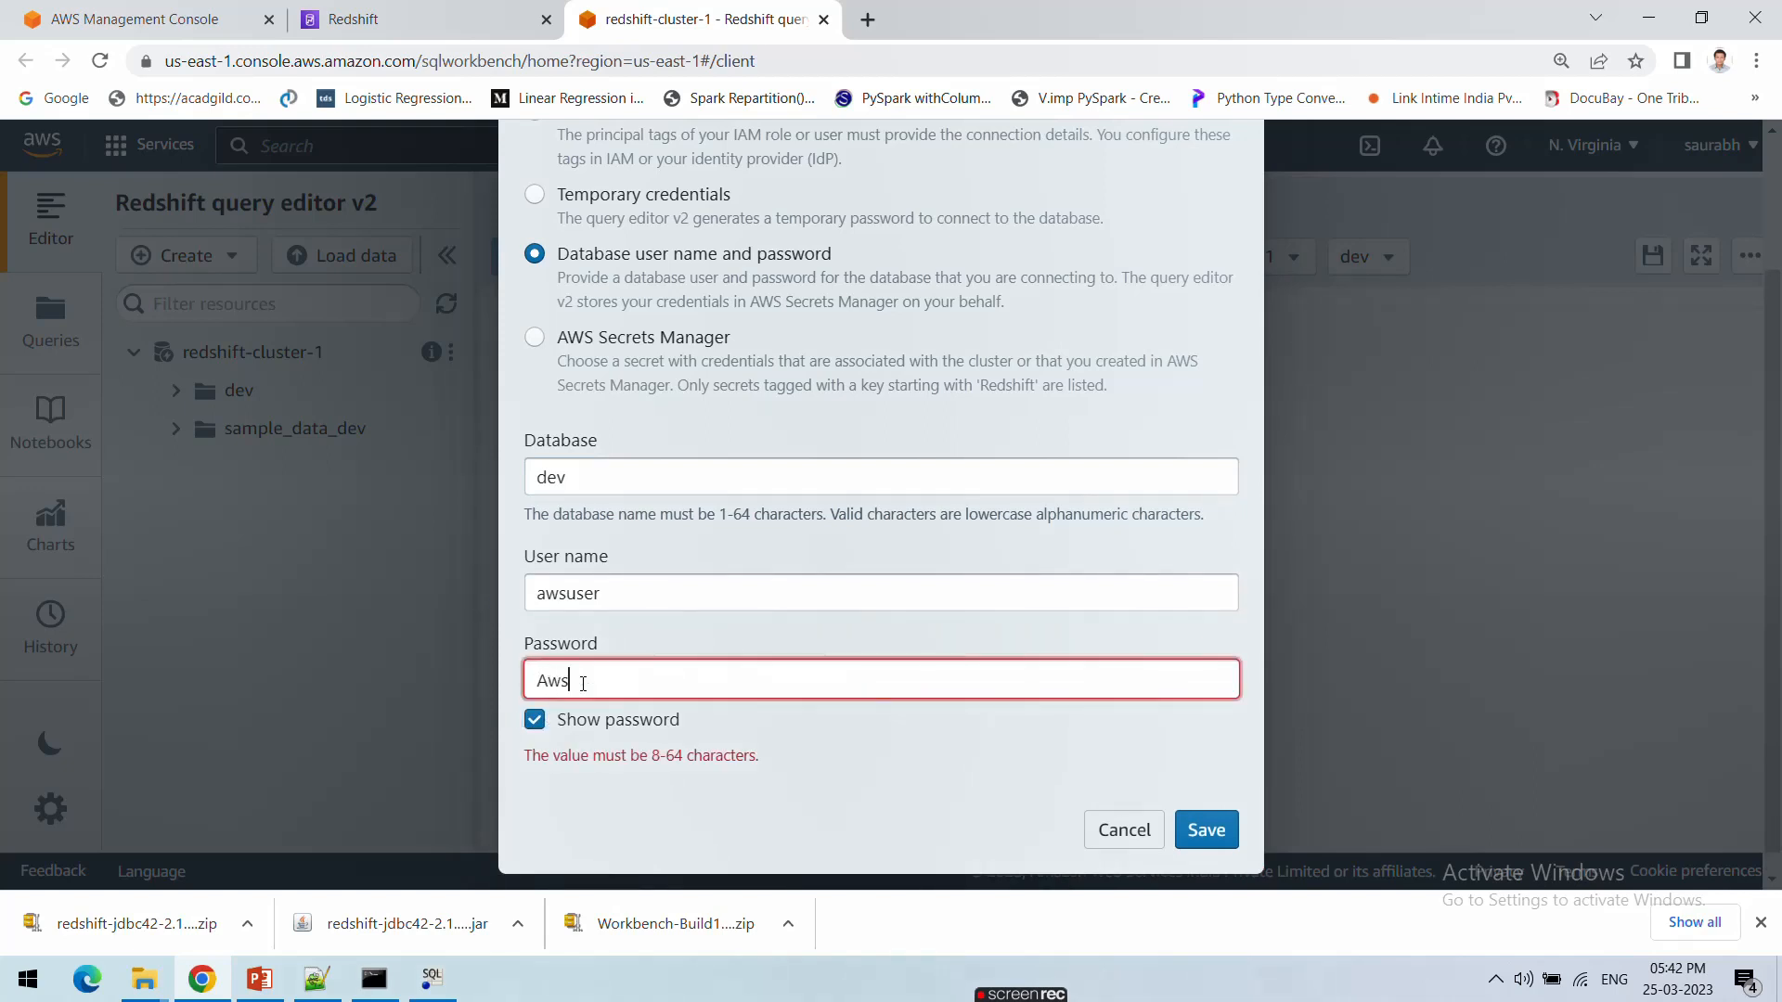
{"action": "left_click", "coordinate": [535, 721]}
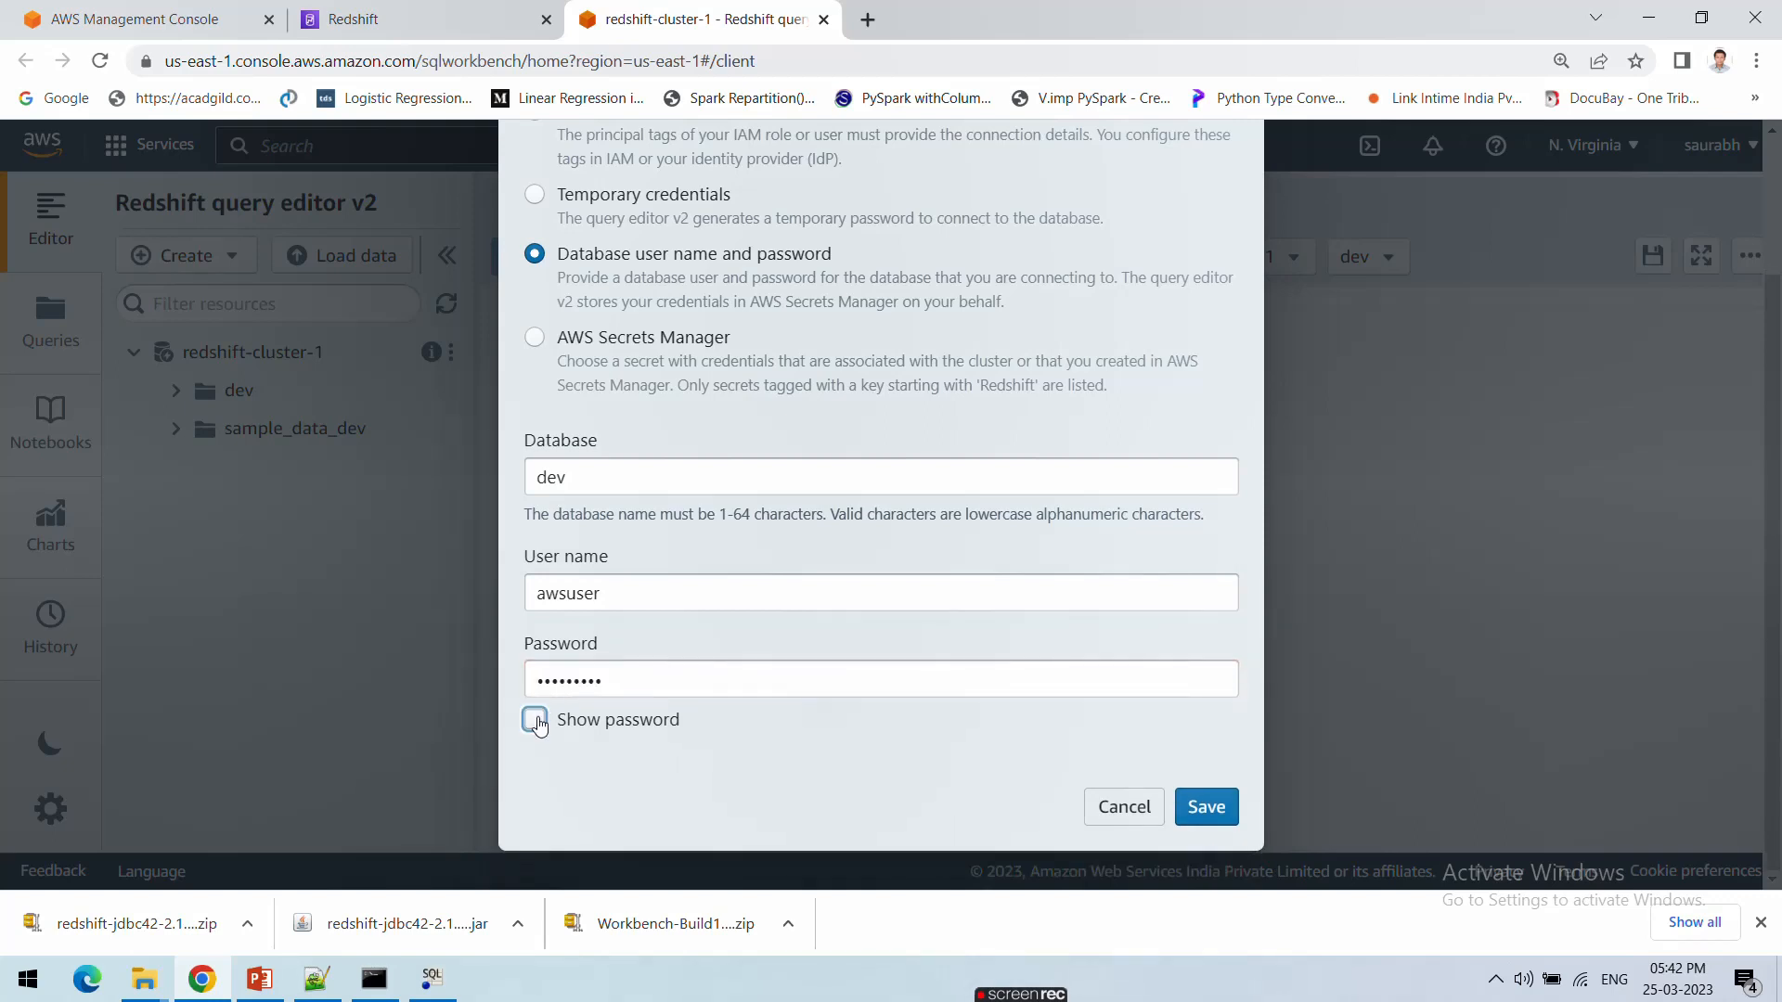
Step: Save the updated connection and return to SQL Workbench/J
{"action": "left_click", "coordinate": [1202, 814]}
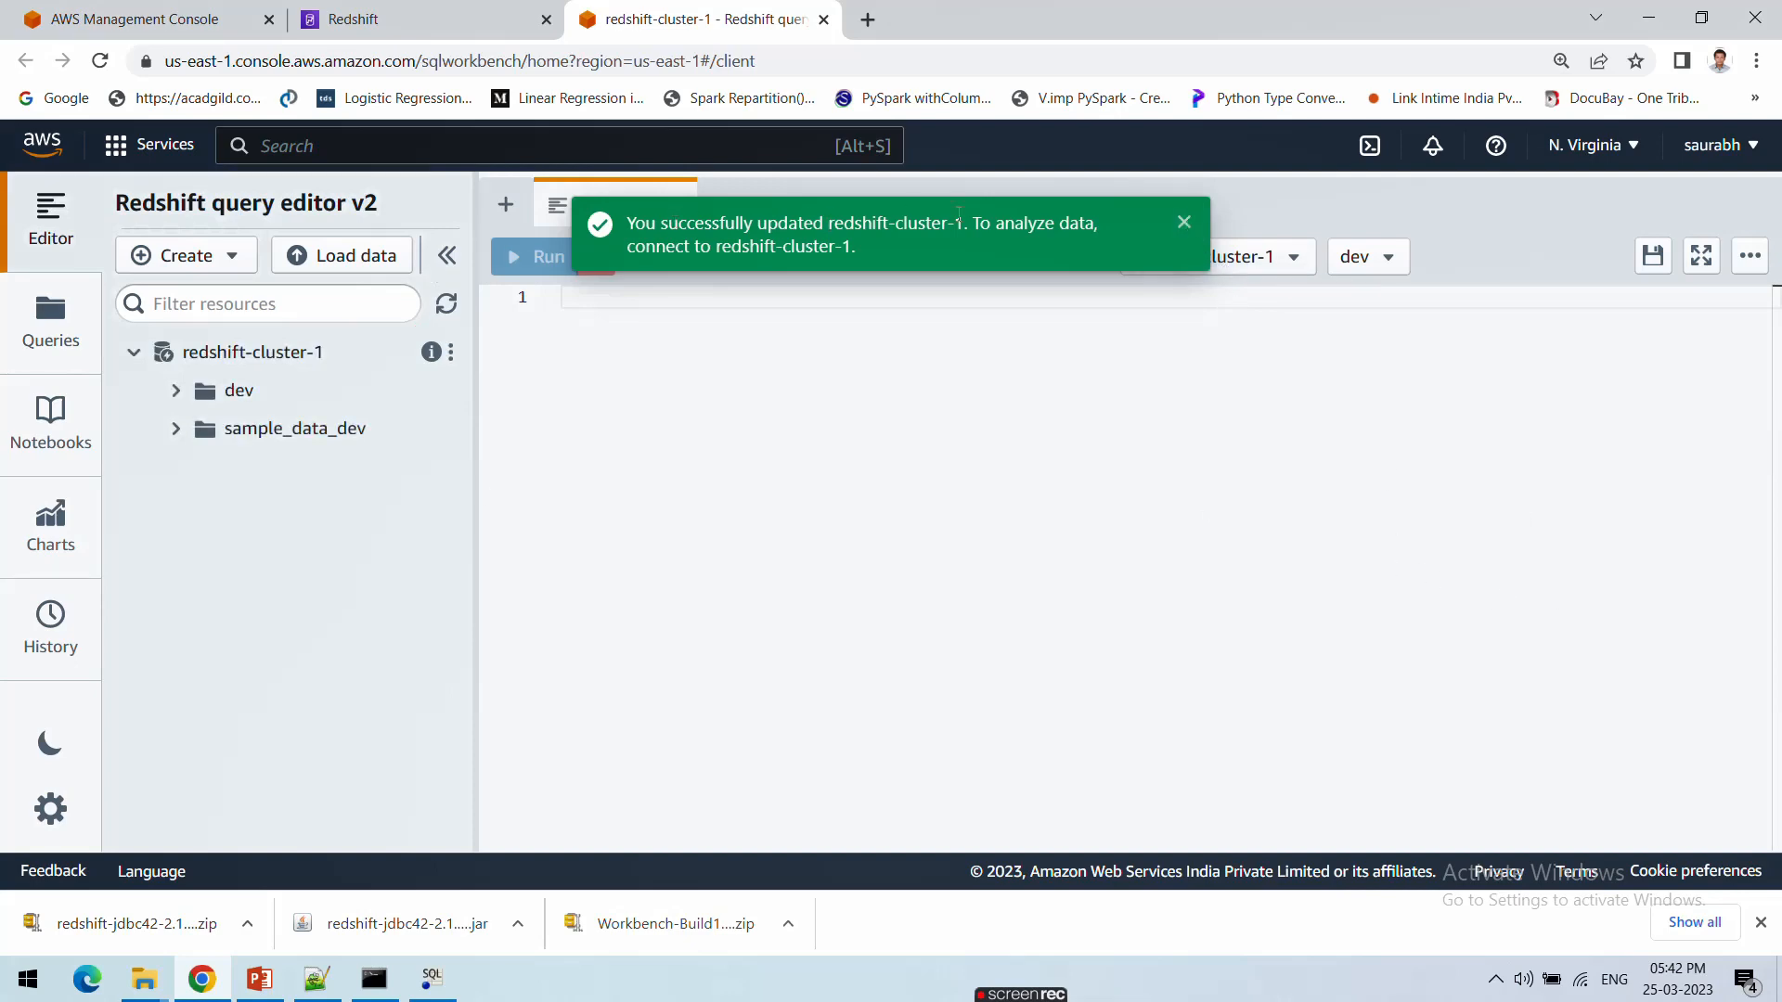
{"action": "left_click", "coordinate": [1181, 225]}
{"action": "left_click", "coordinate": [436, 987]}
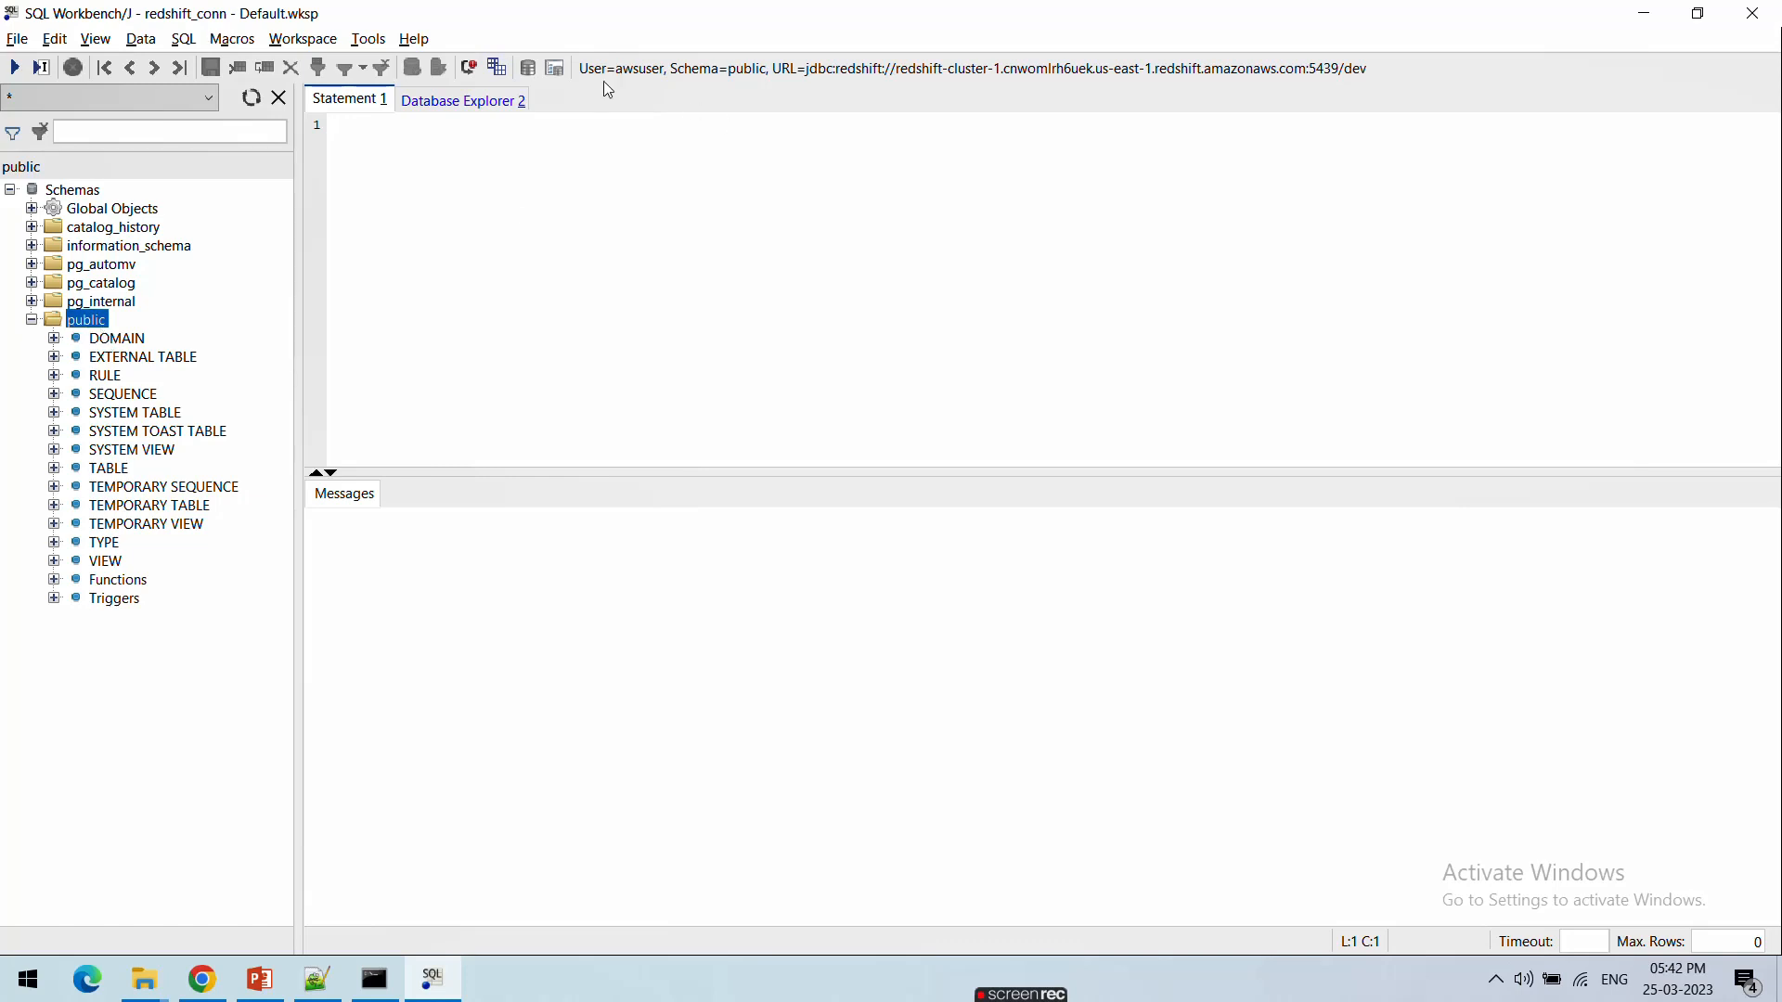
Step: Read the connection info line to confirm user awsuser, schema public and the dev JDBC URL
{"action": "left_click_drag", "start_coordinate": [579, 70], "coordinate": [1252, 86]}
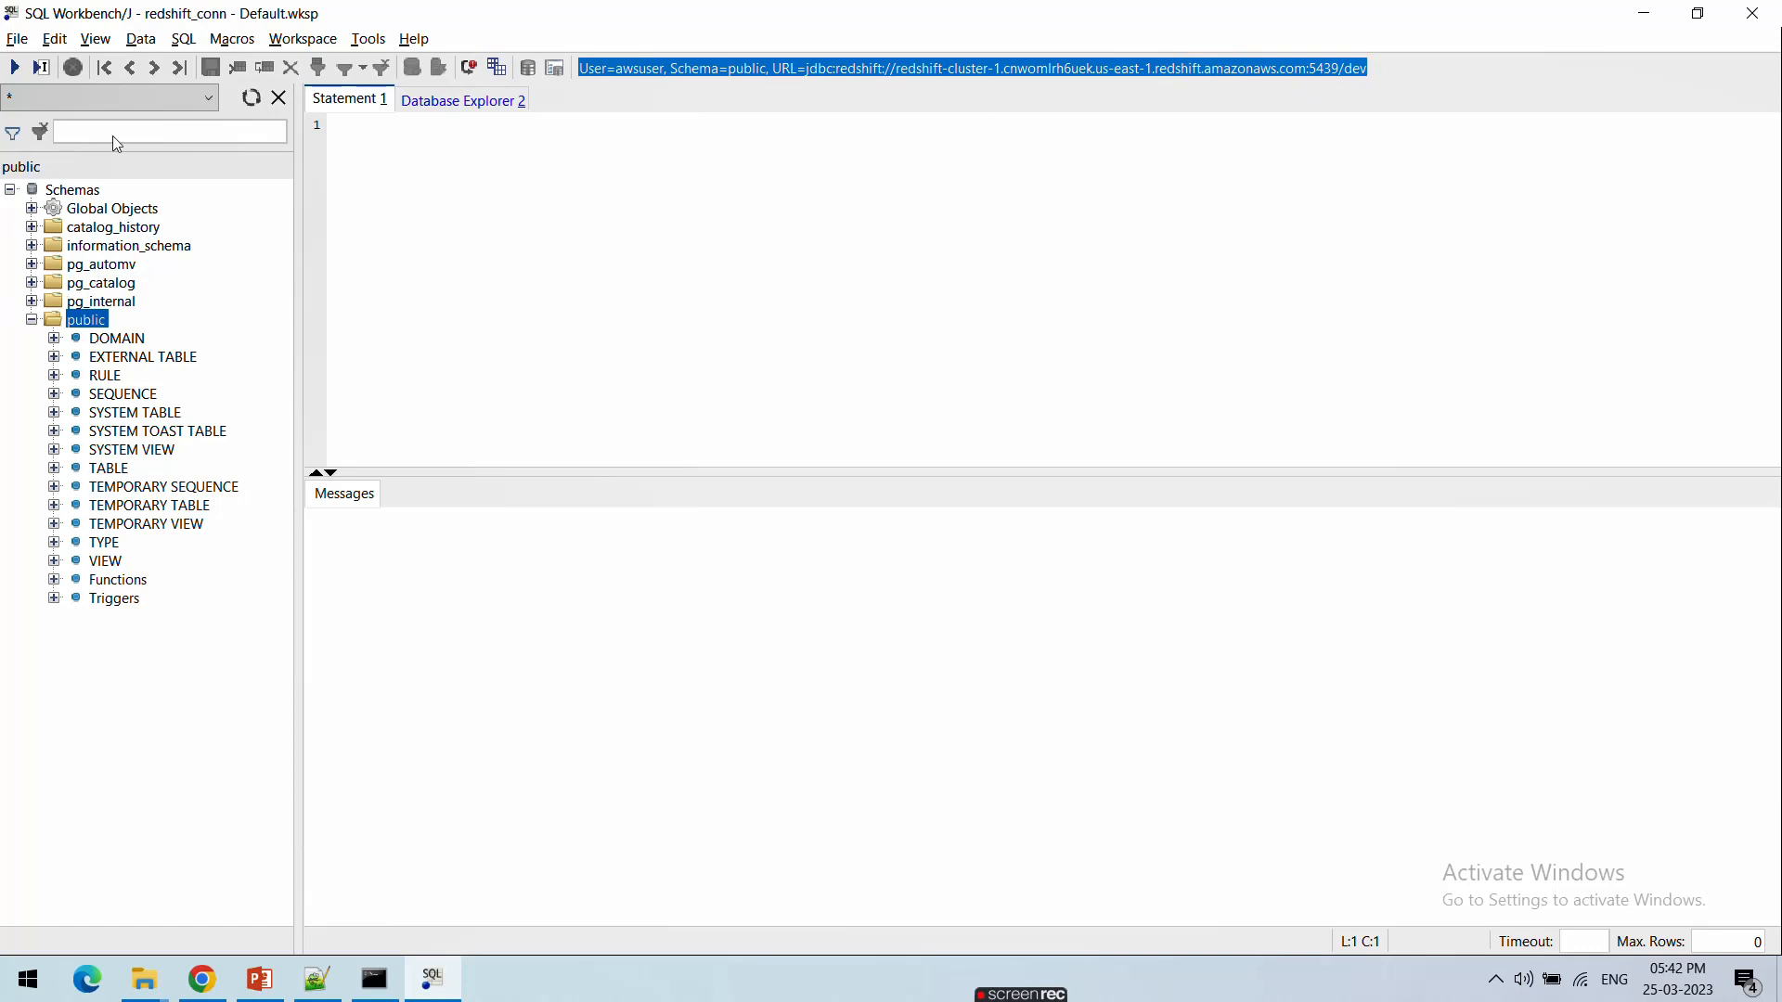
{"action": "left_click", "coordinate": [1208, 73]}
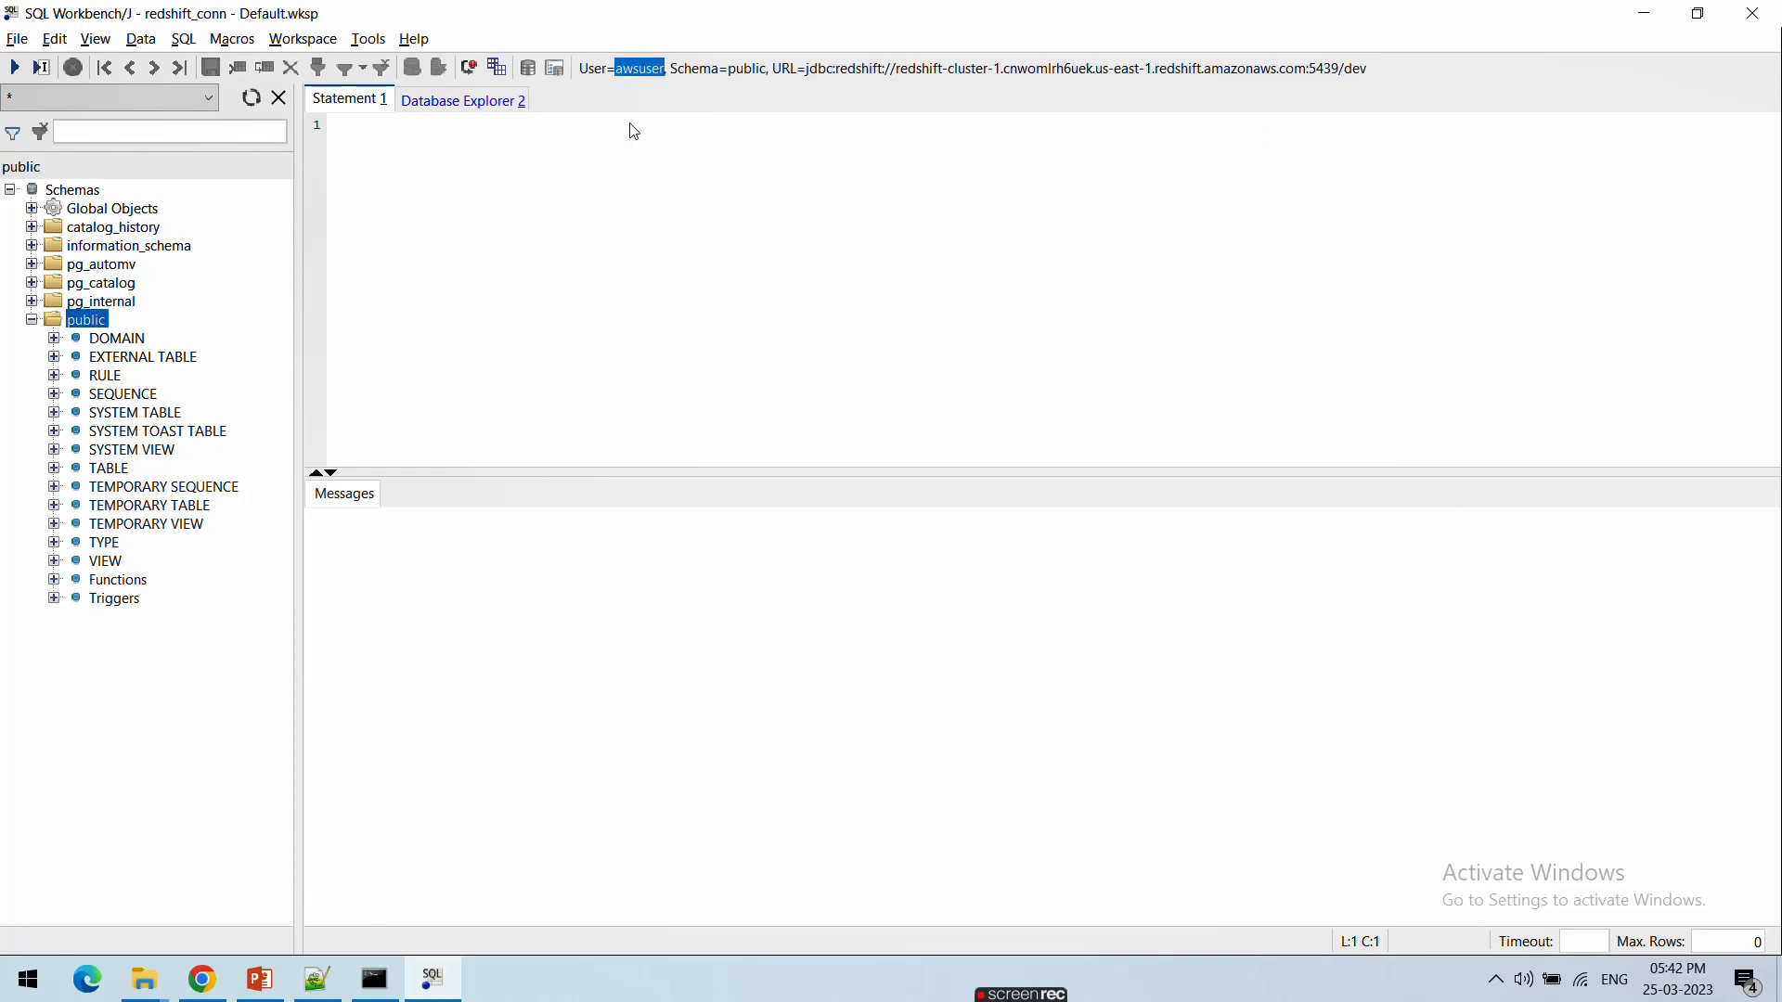
{"action": "scroll", "coordinate": [705, 262], "scroll_direction": "up", "scroll_amount": 3}
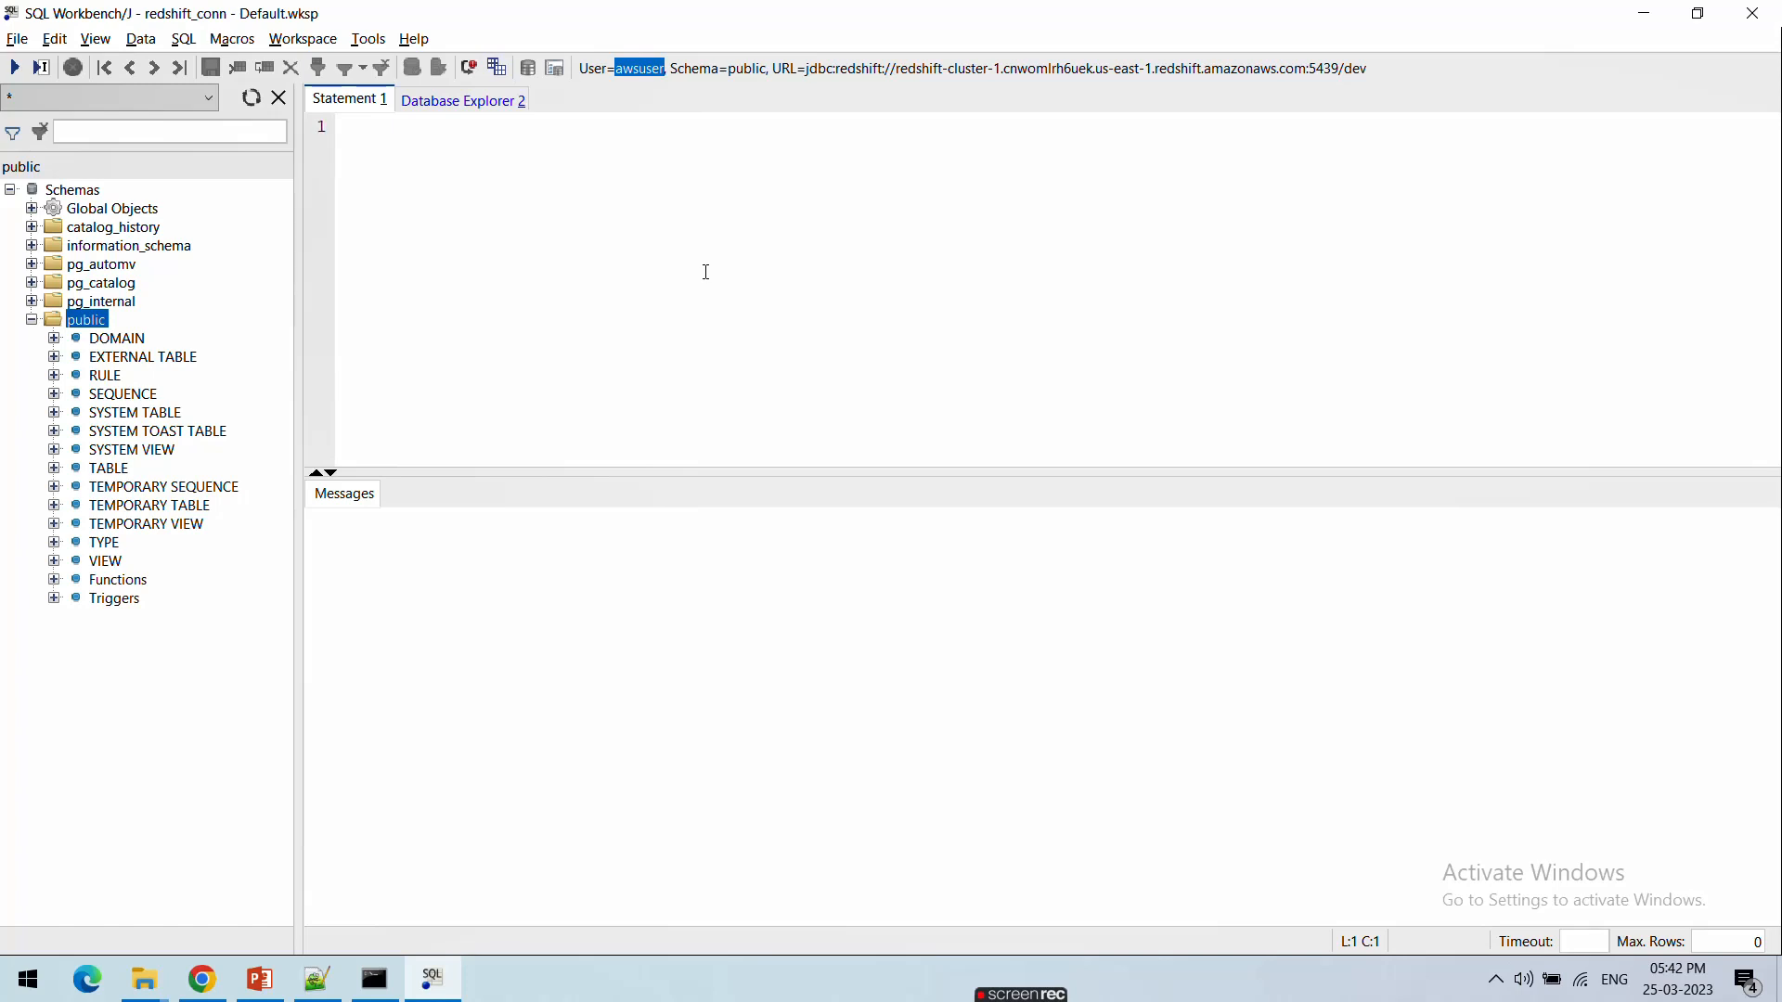
{"action": "left_click", "coordinate": [706, 272]}
{"action": "scroll", "coordinate": [707, 271], "scroll_direction": "up", "scroll_amount": 1}
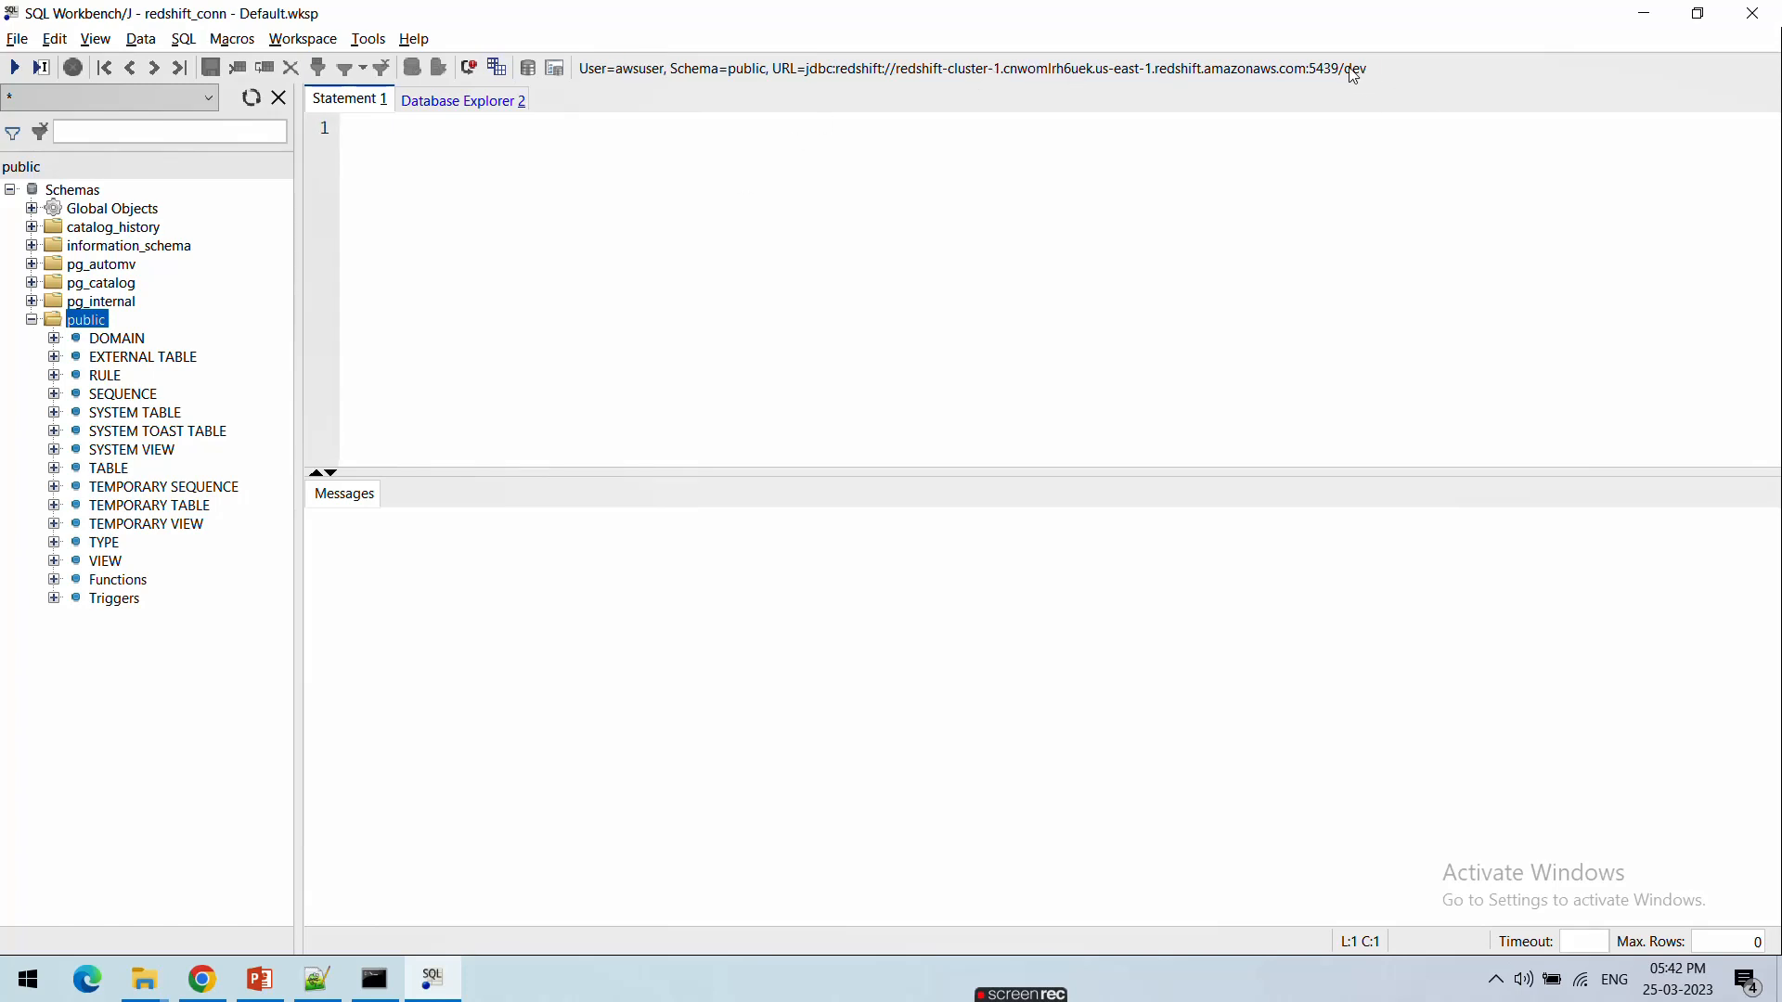
{"action": "left_click_drag", "start_coordinate": [1370, 71], "coordinate": [581, 70]}
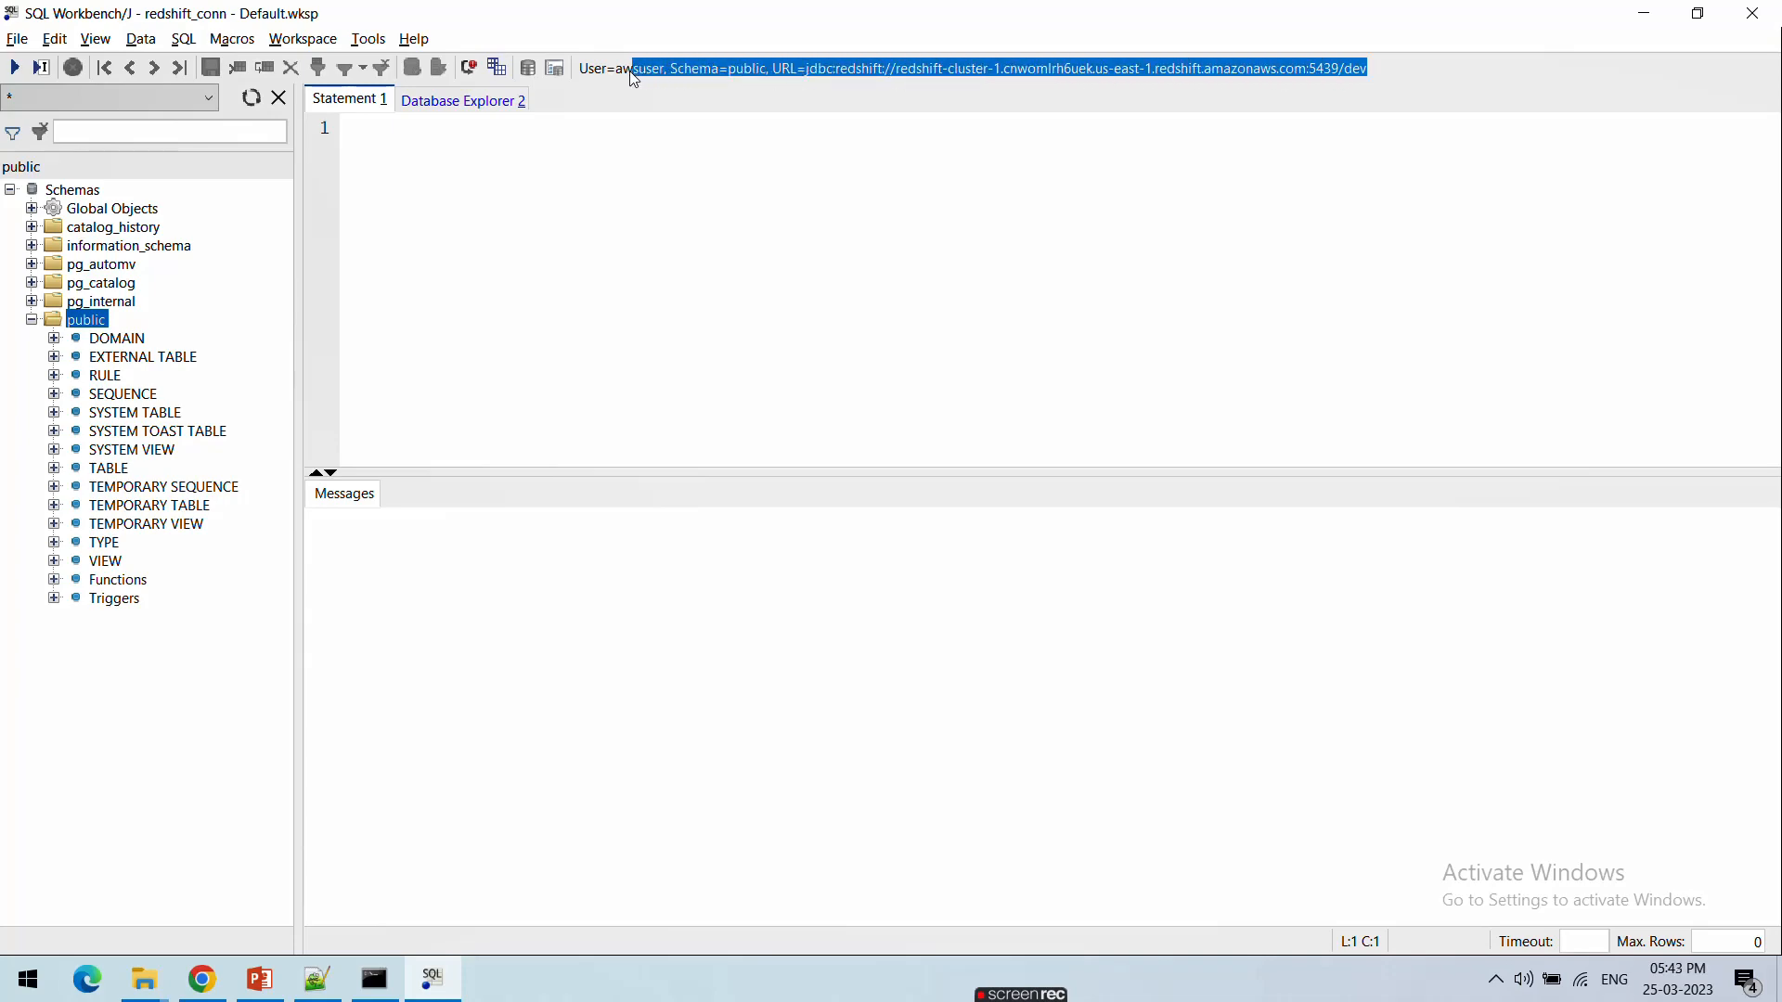
{"action": "left_click", "coordinate": [469, 314]}
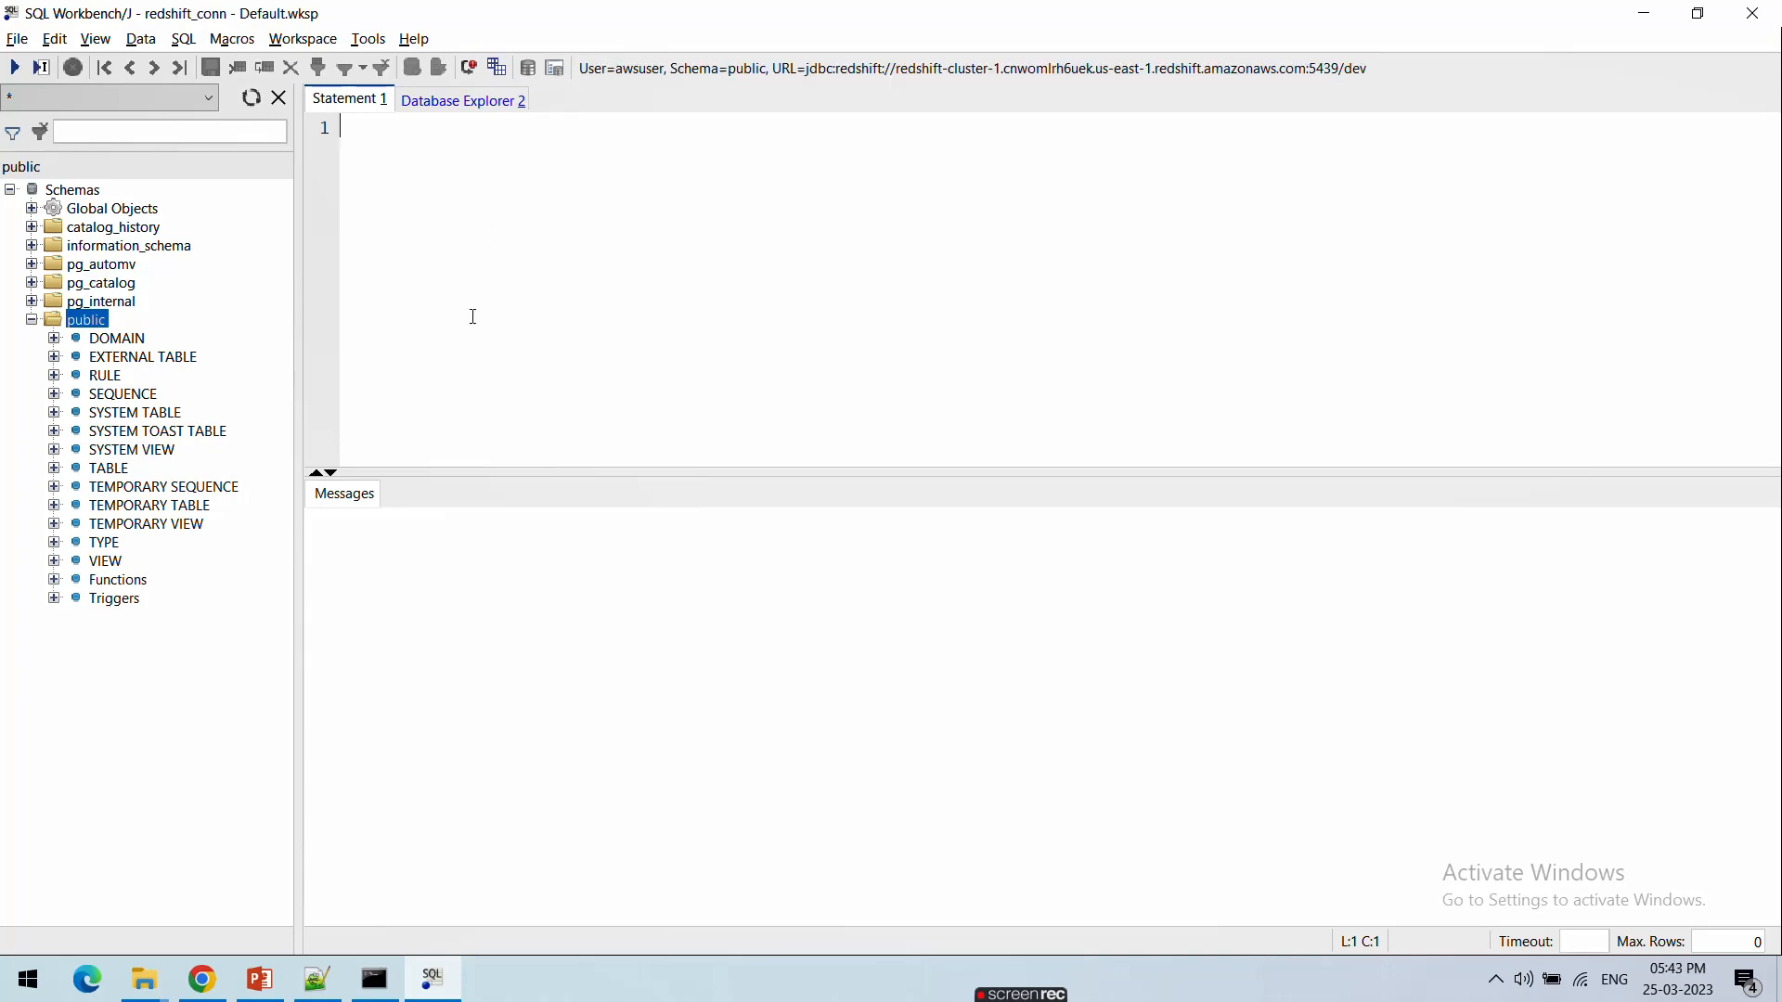
Step: Show PowerPoint slide 7, "Database, schema, and User"
{"action": "left_click", "coordinate": [260, 979]}
{"action": "left_click", "coordinate": [113, 533]}
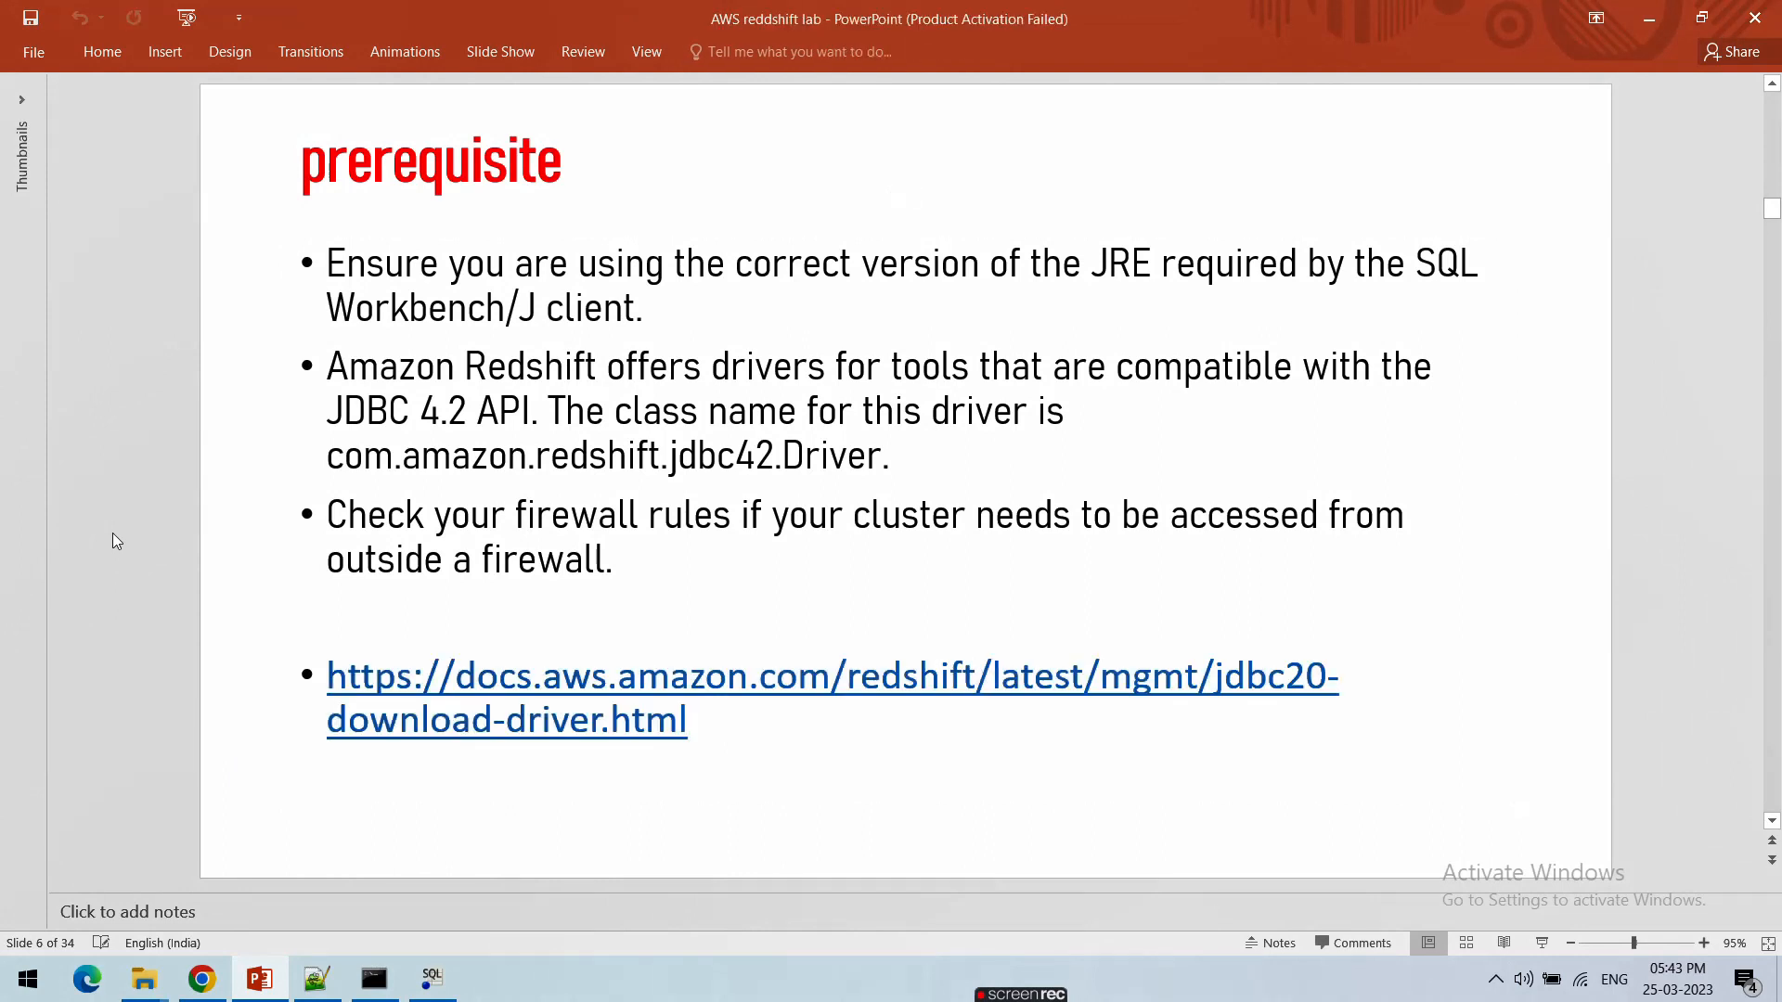
{"action": "scroll", "coordinate": [113, 533], "scroll_direction": "down", "scroll_amount": 1}
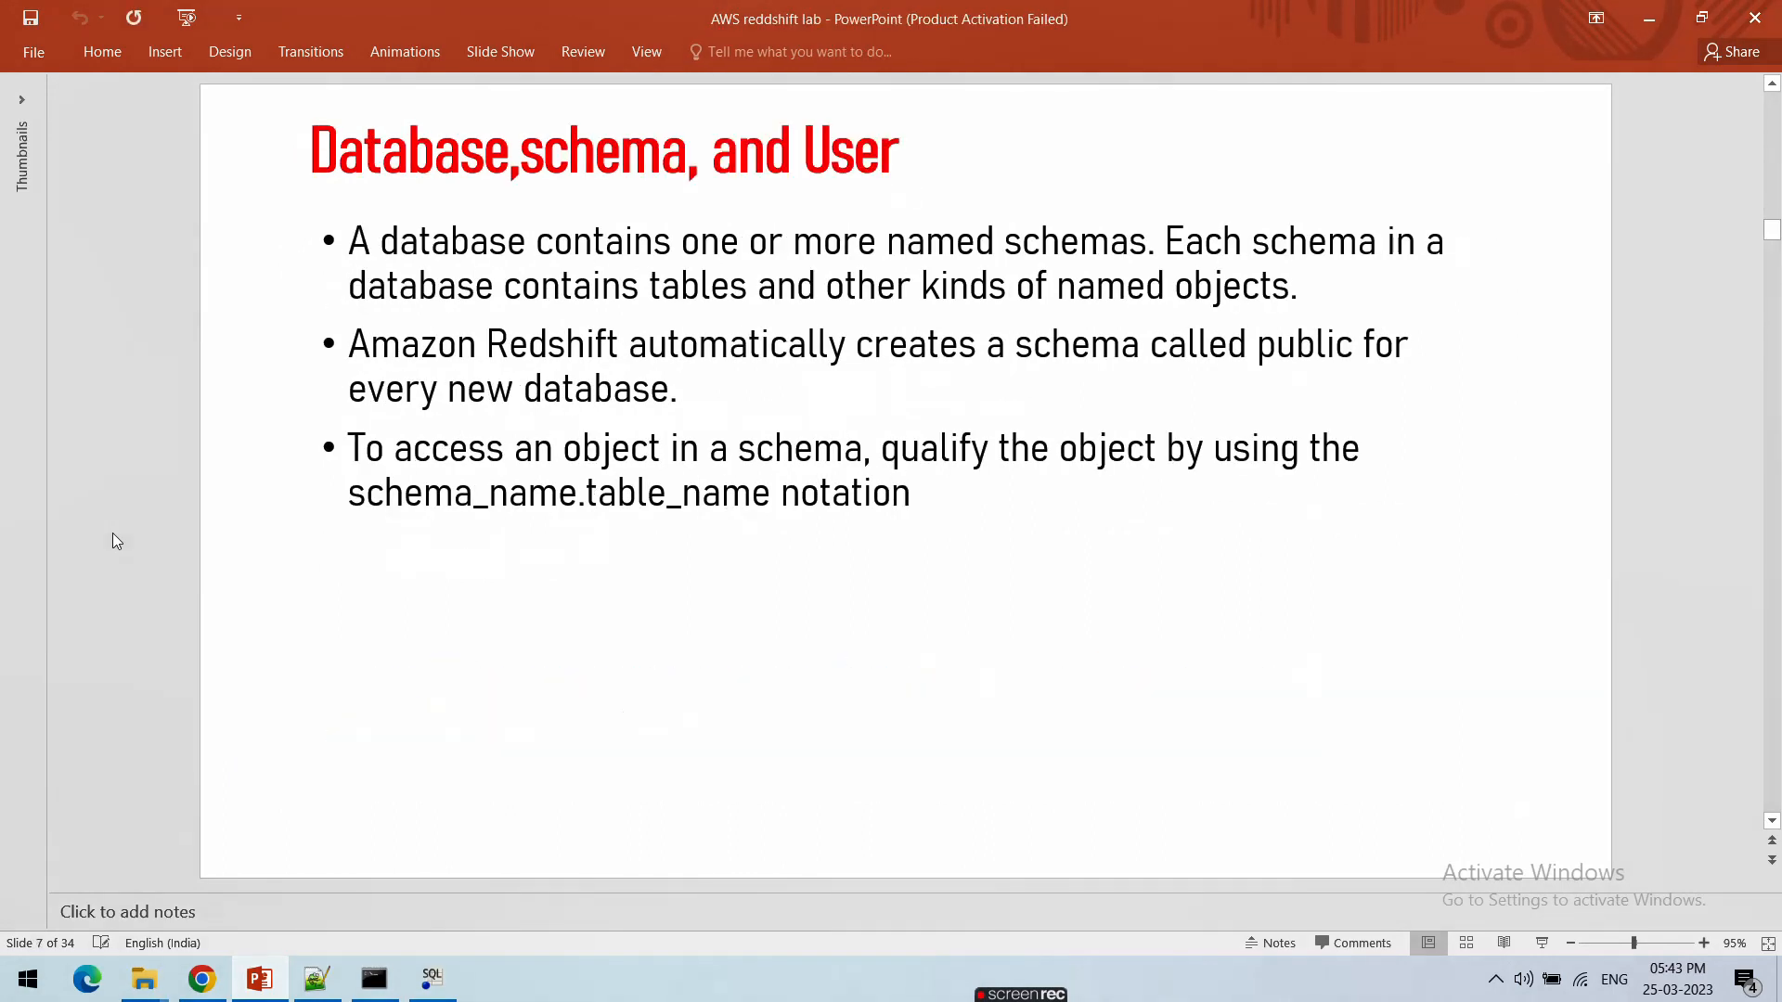
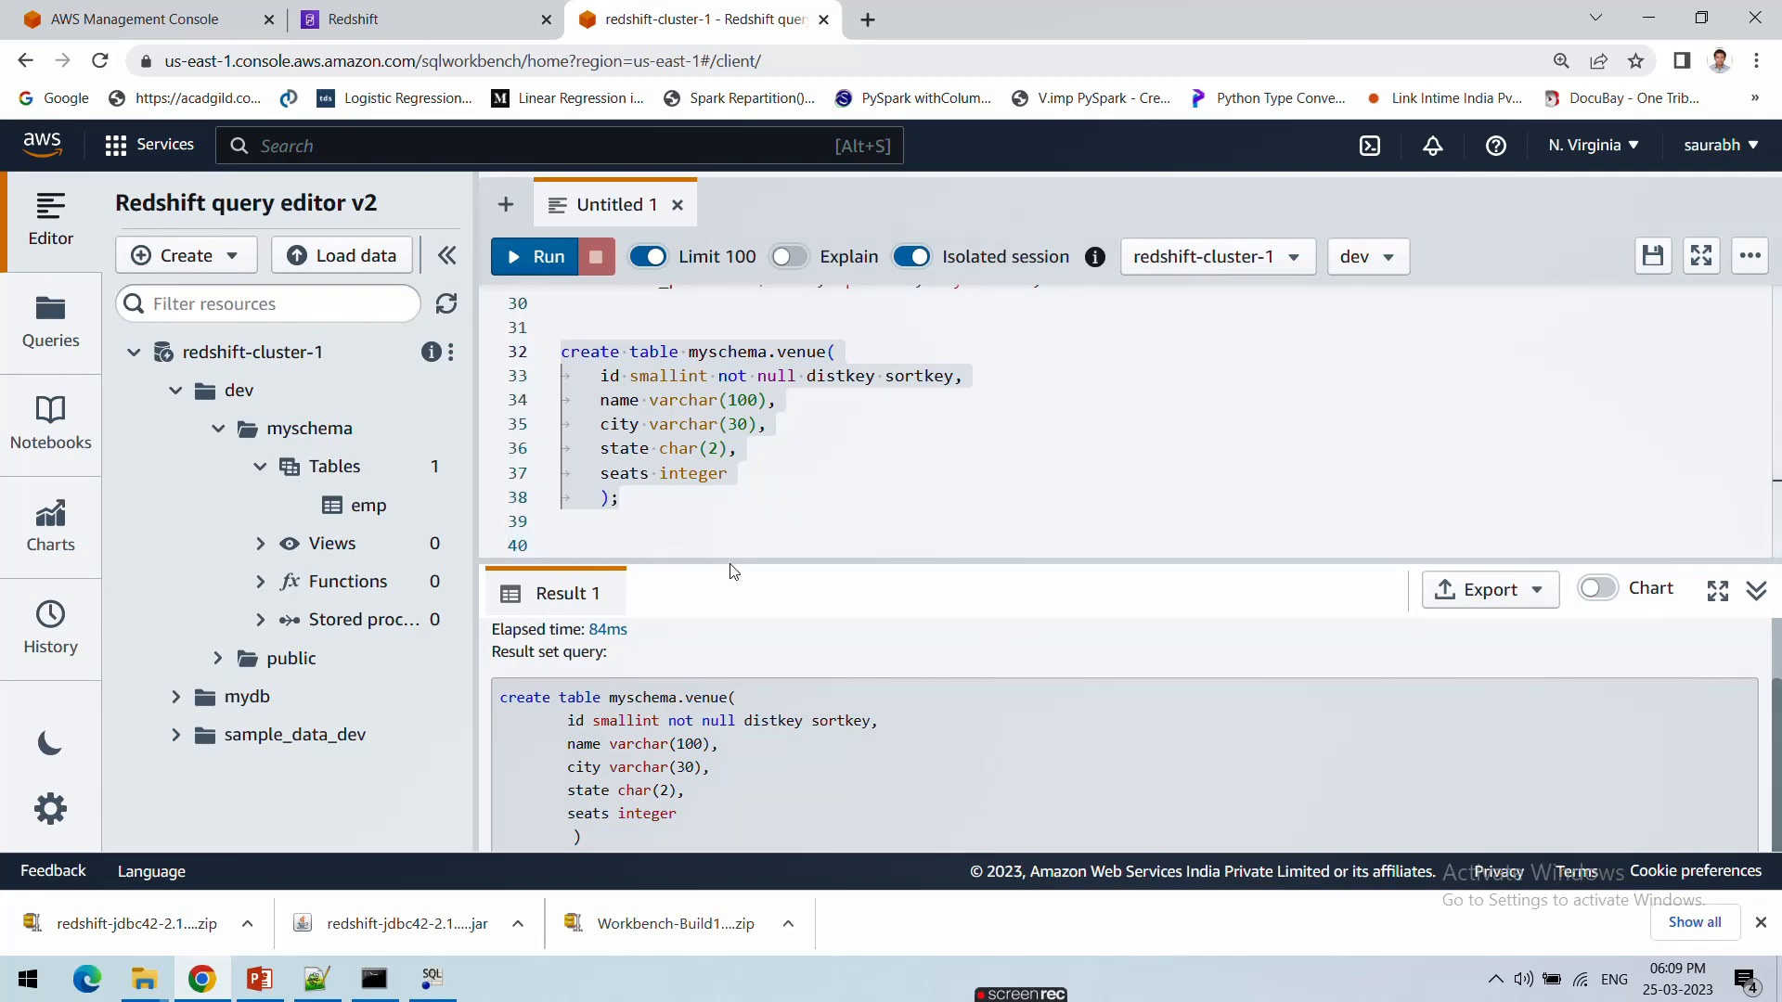
Step: Resize the results pane to review the CREATE TABLE myschema.venue summary: 0 rows in 84ms
{"action": "left_click_drag", "start_coordinate": [729, 560], "coordinate": [731, 533]}
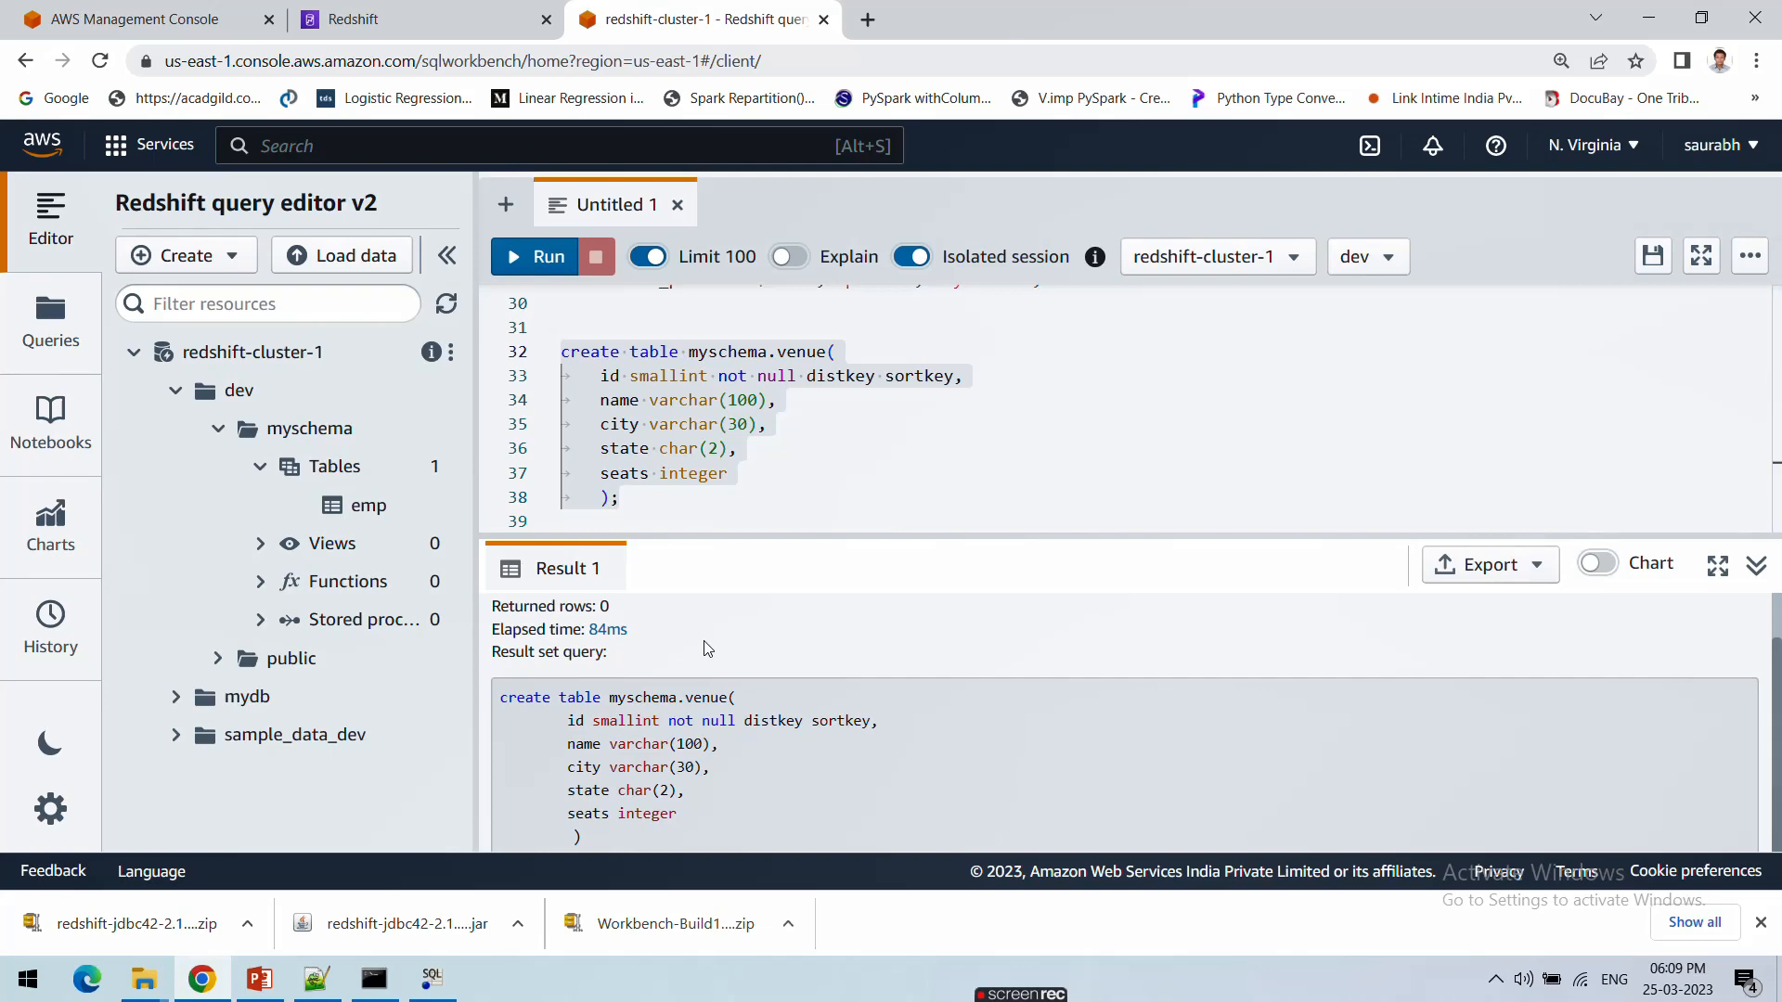
{"action": "left_click_drag", "start_coordinate": [664, 578], "coordinate": [658, 565]}
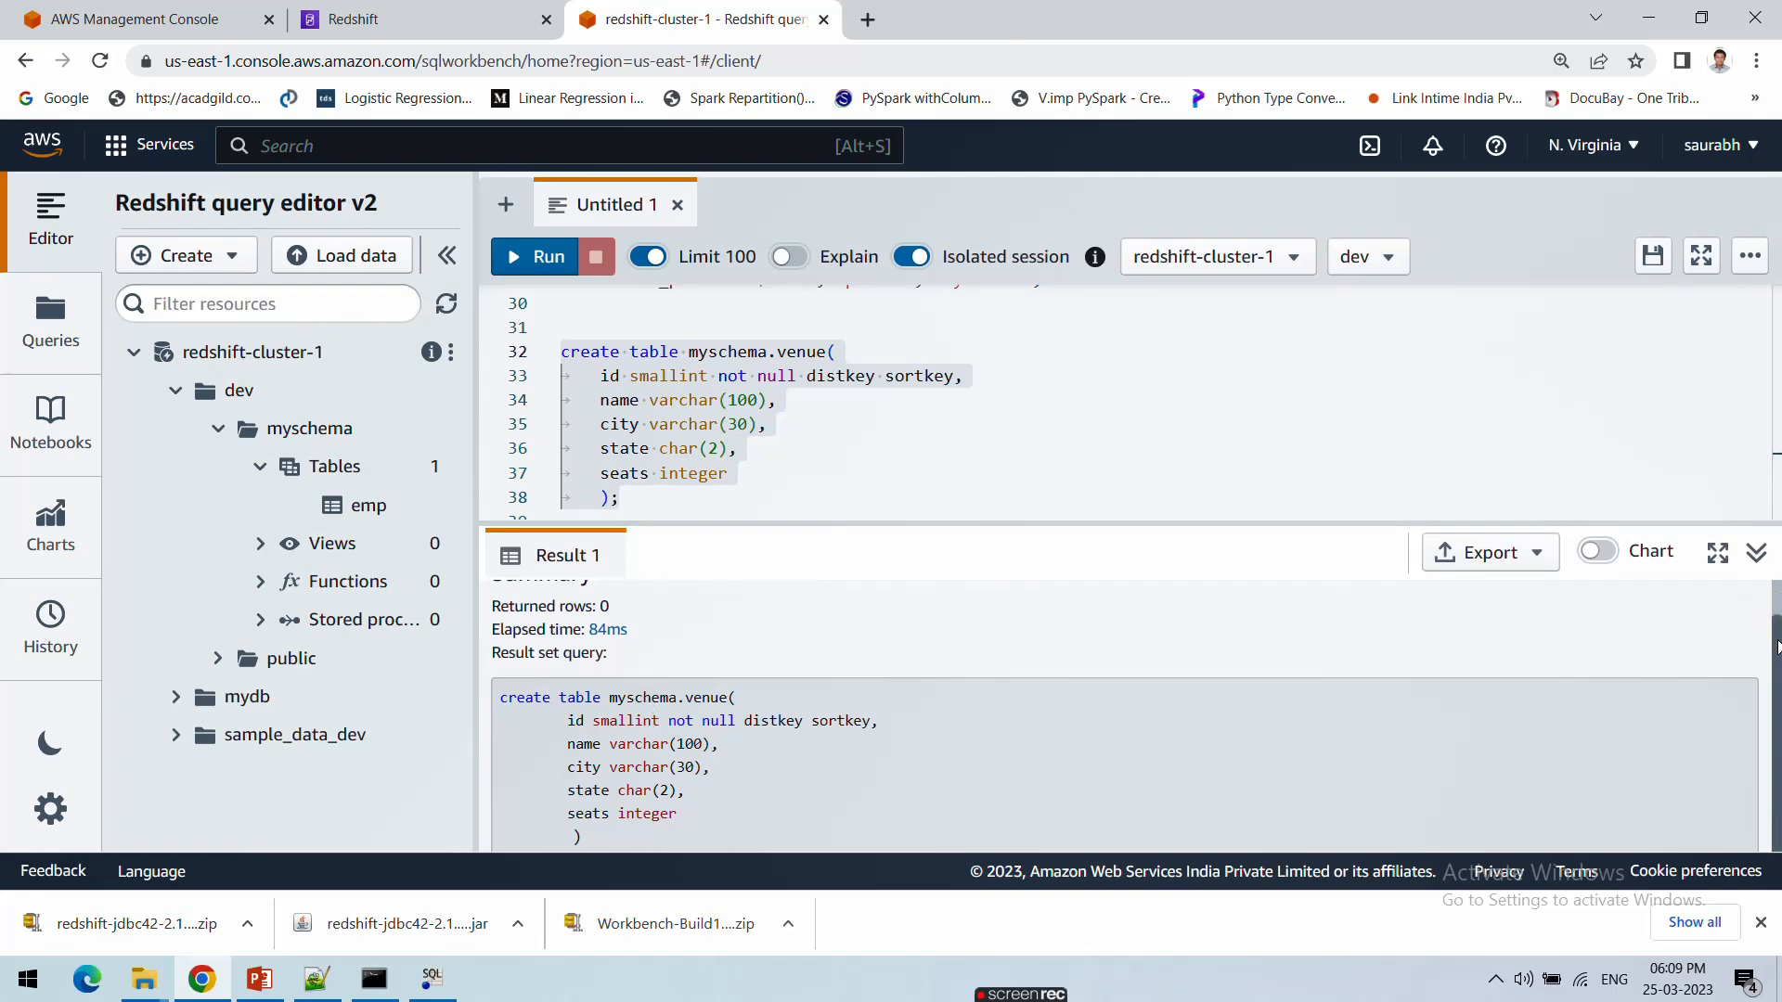
{"action": "left_click_drag", "start_coordinate": [656, 522], "coordinate": [681, 447]}
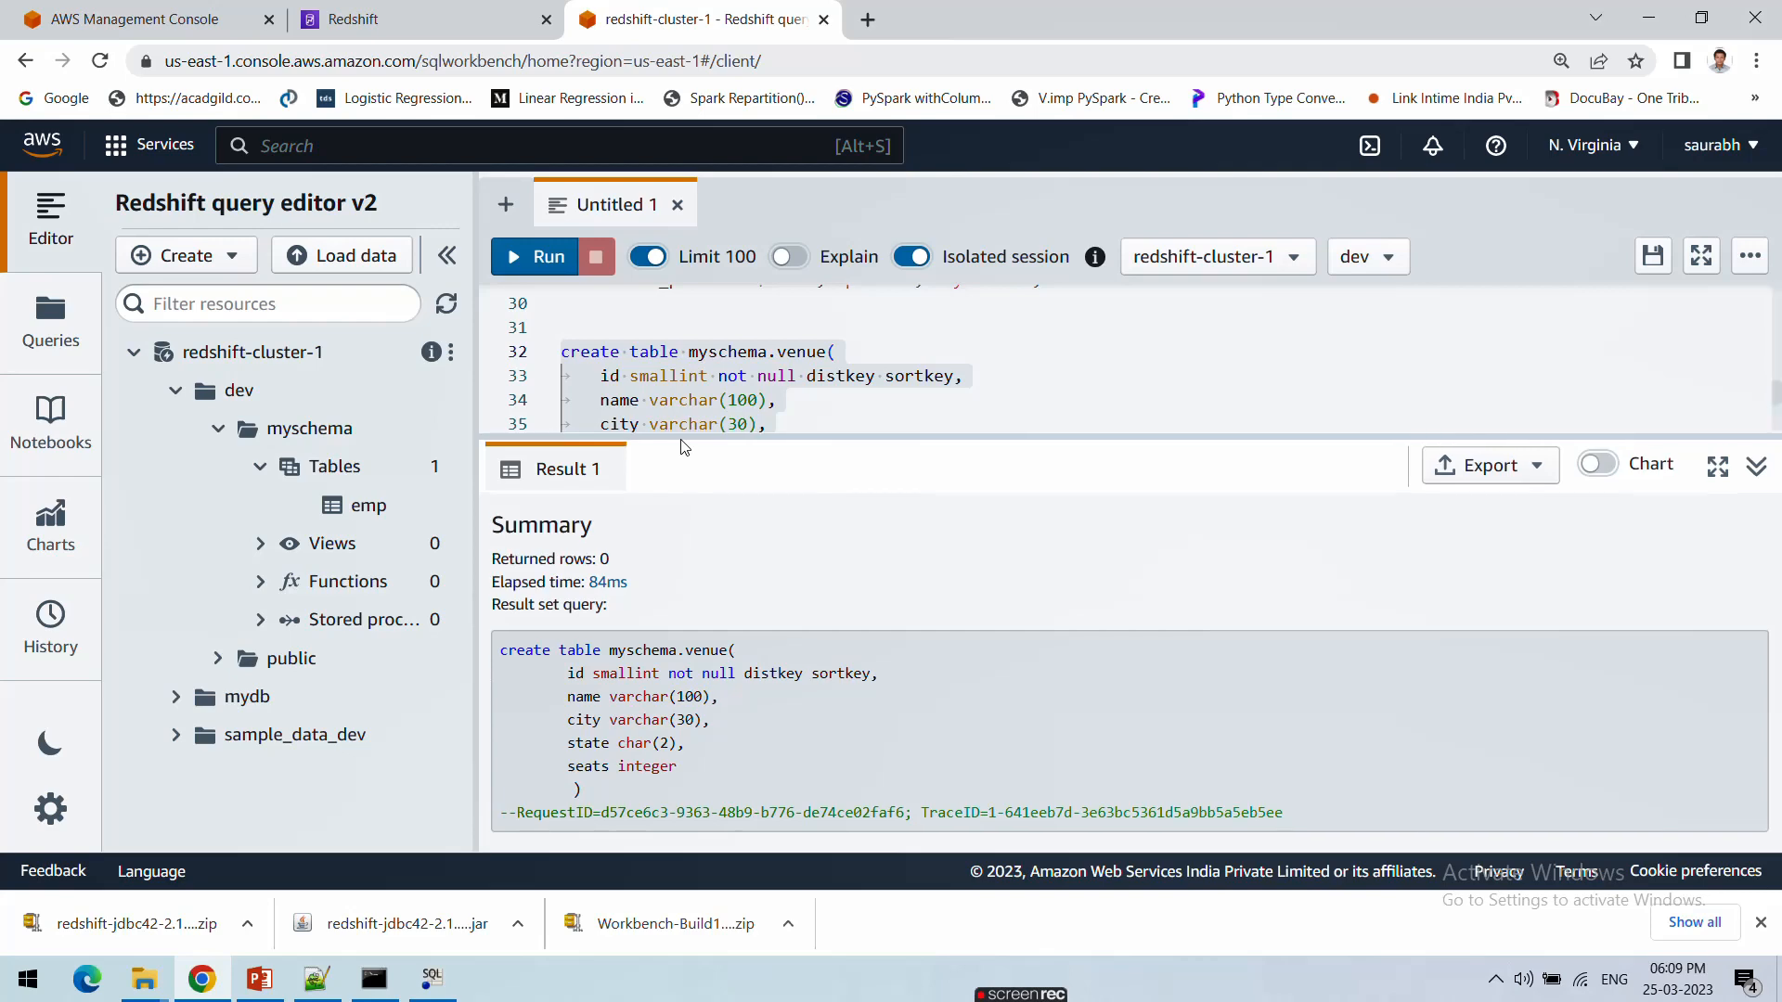
{"action": "left_click_drag", "start_coordinate": [681, 447], "coordinate": [676, 584]}
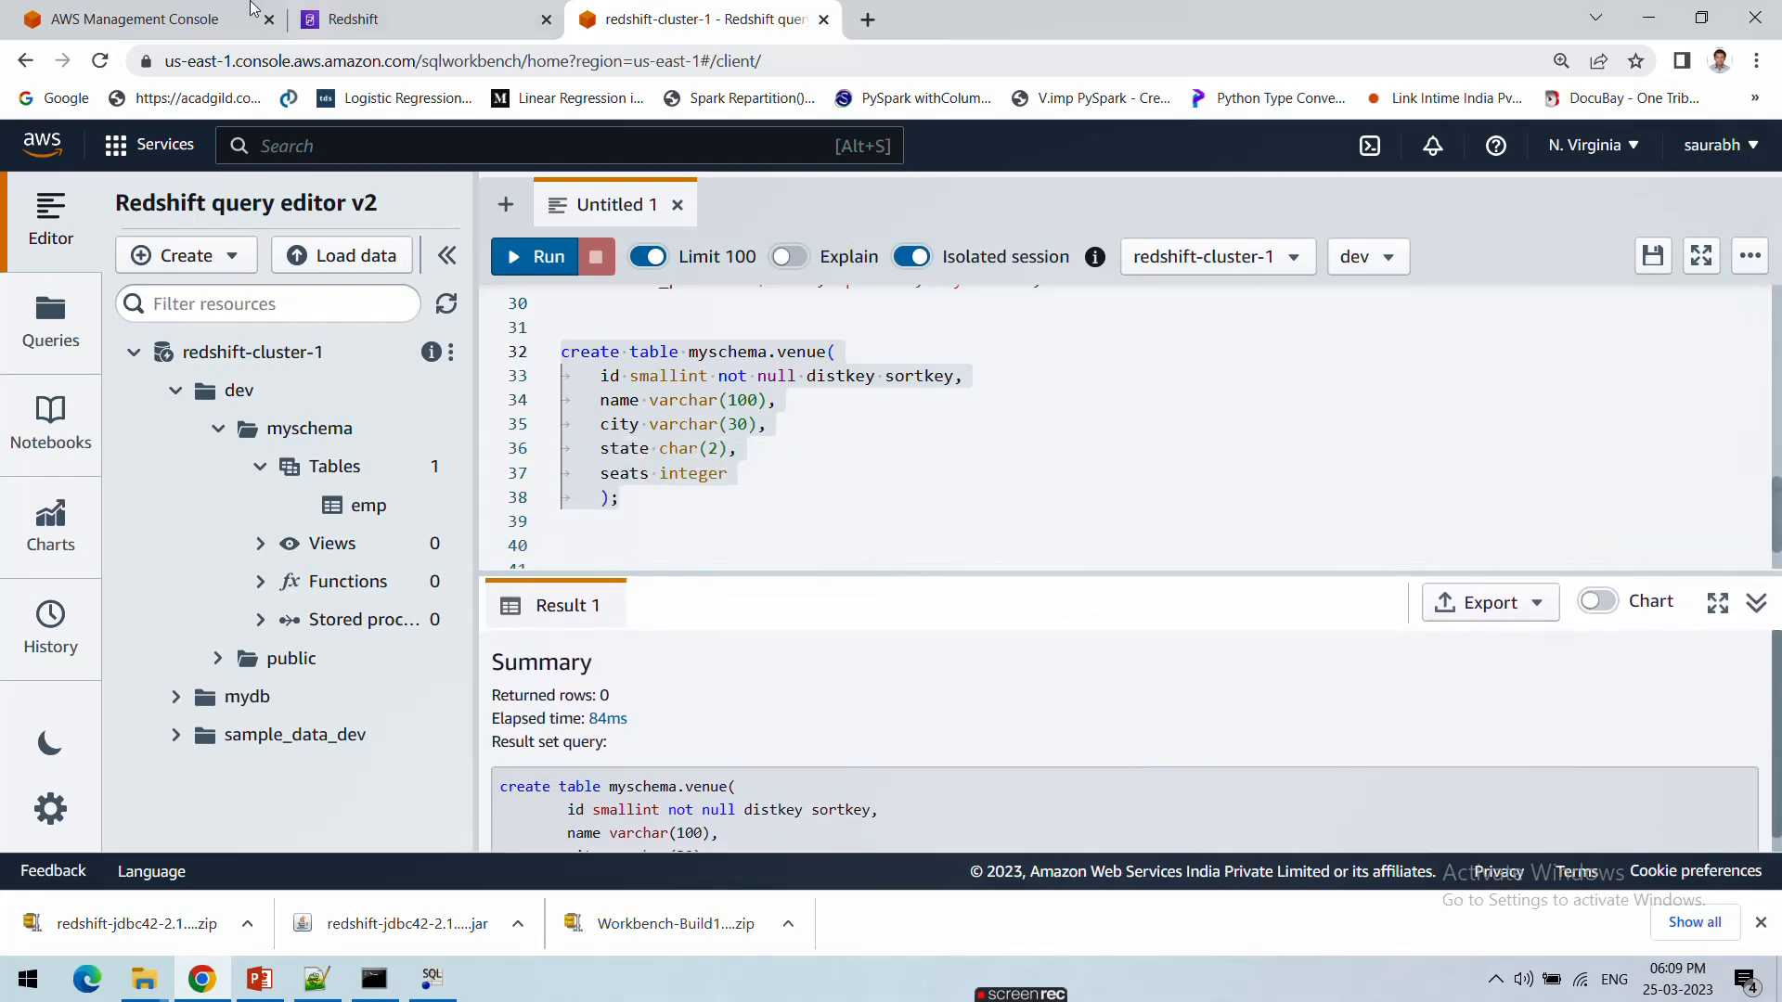
Step: Open the S3 console in a new tab and open bucket redshiftbucket13 via a 'red' search
{"action": "left_click", "coordinate": [154, 11]}
{"action": "right_click", "coordinate": [193, 553]}
{"action": "left_click", "coordinate": [226, 569]}
{"action": "left_click", "coordinate": [388, 11]}
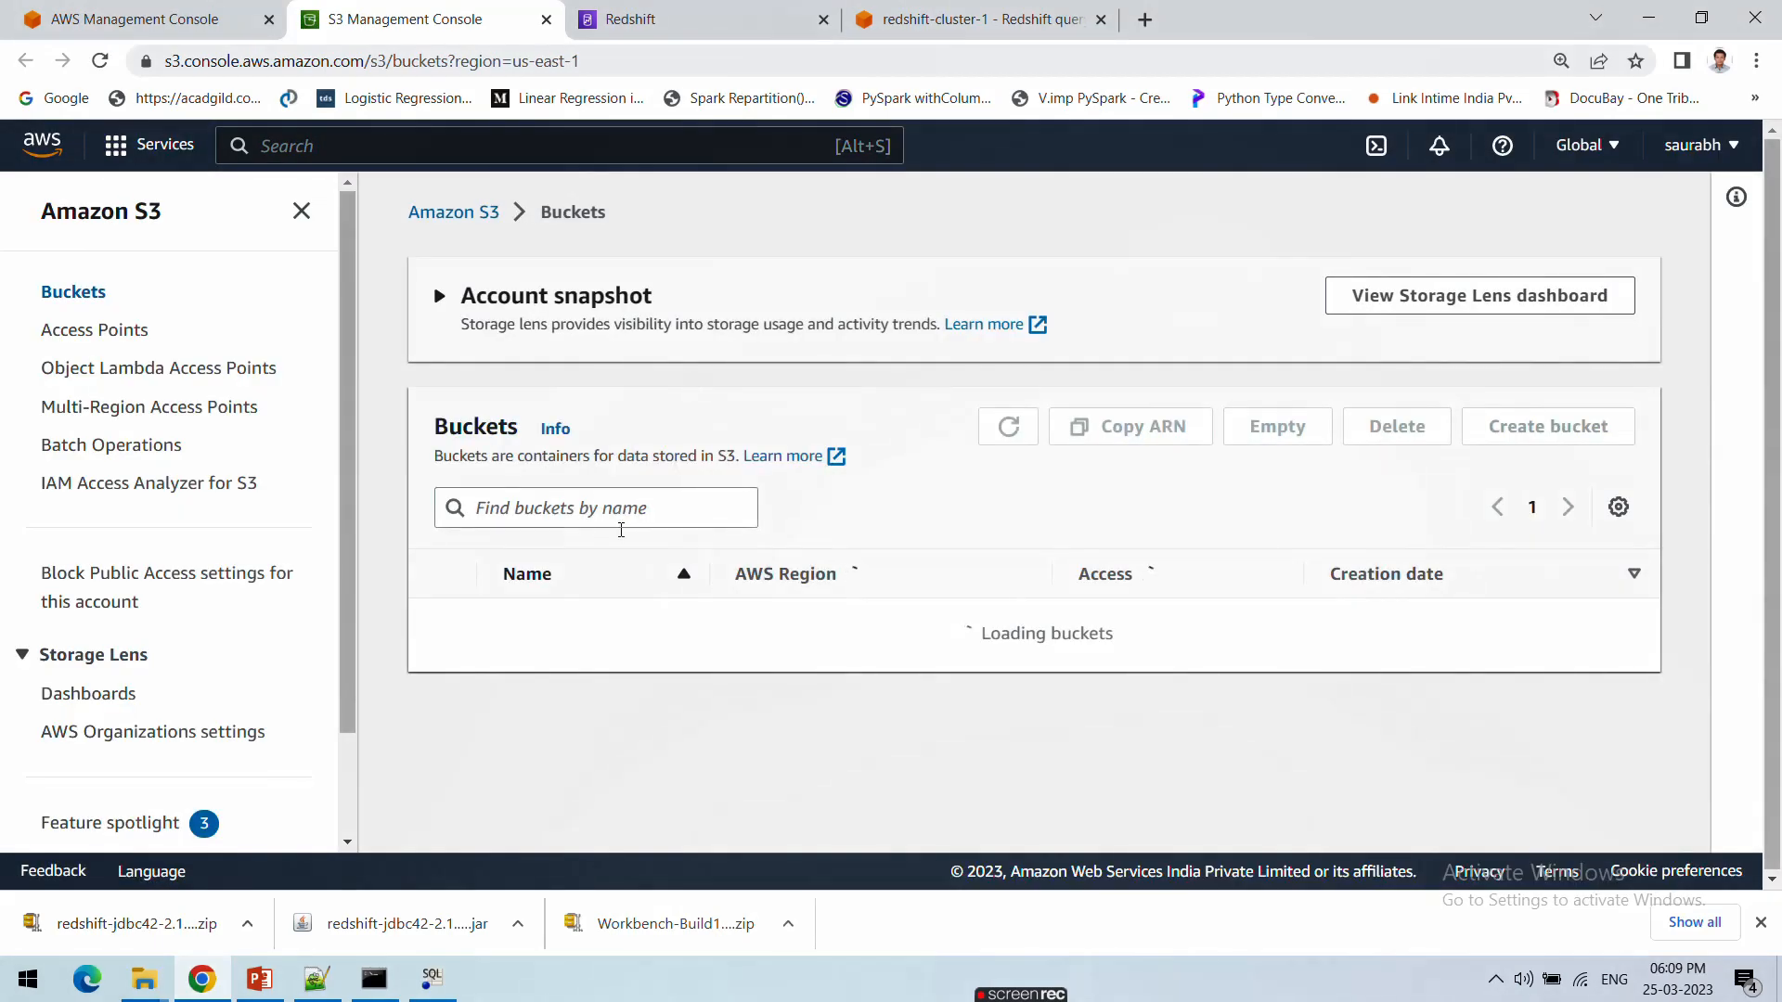
{"action": "left_click", "coordinate": [622, 505]}
{"action": "type", "text": "red"}
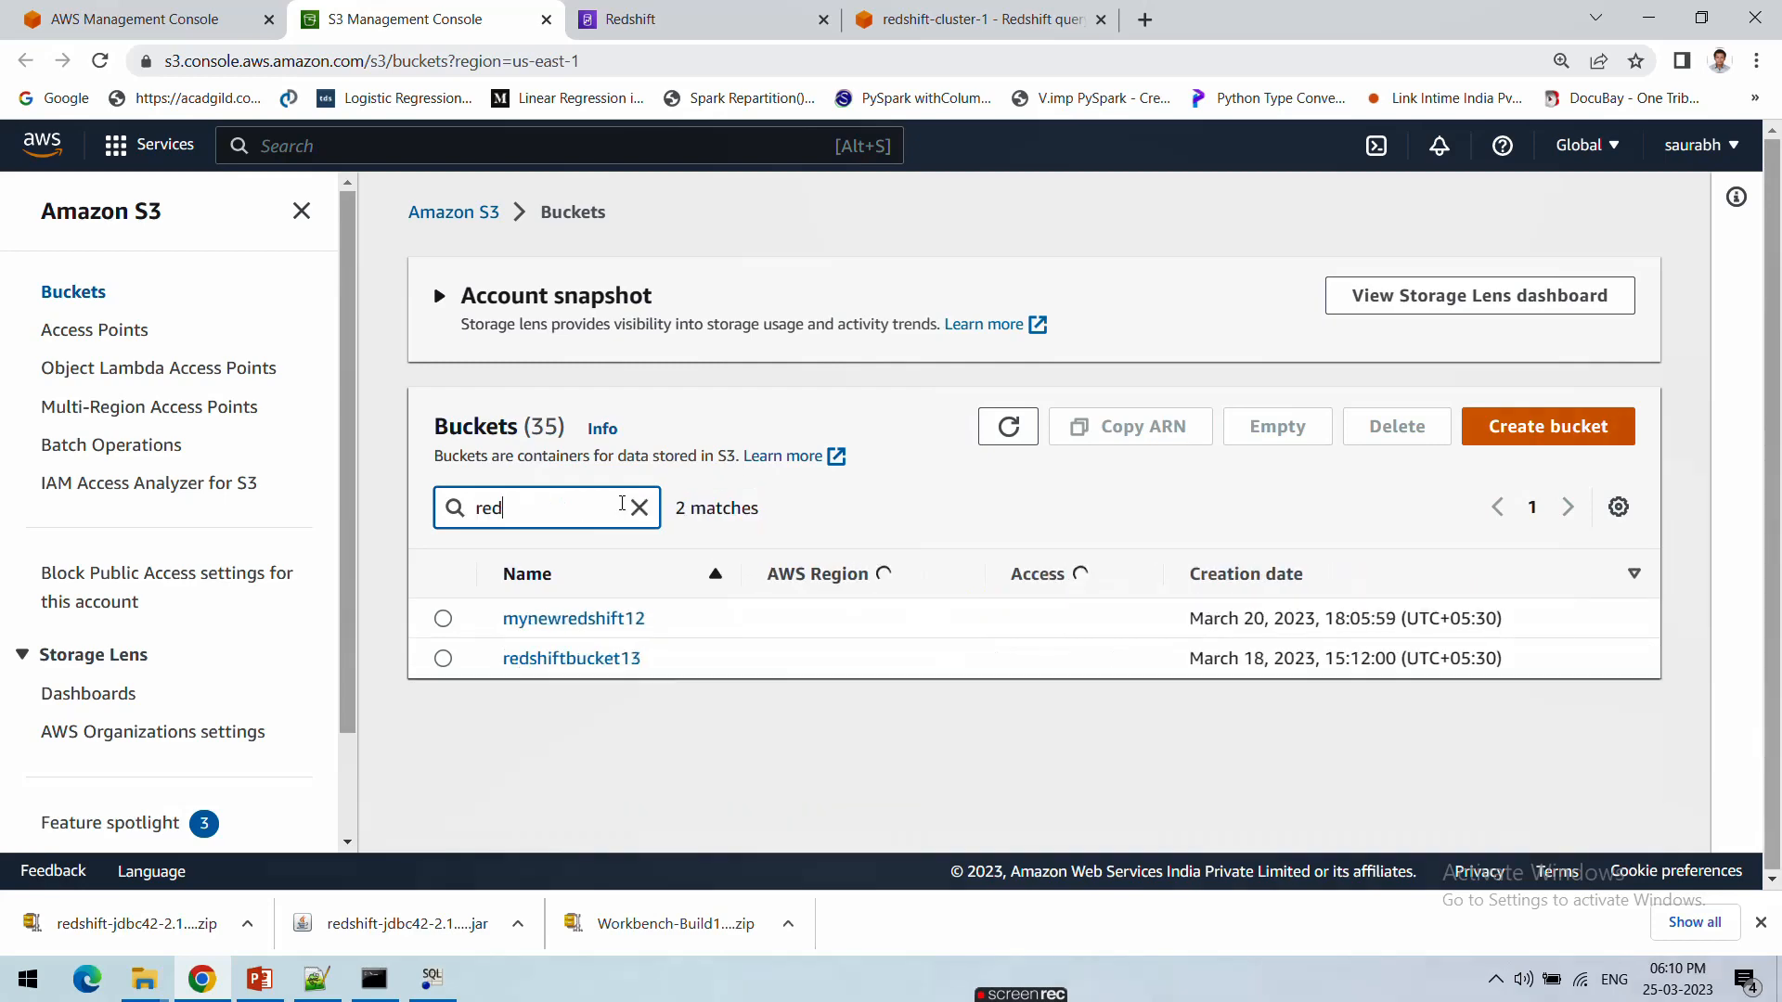
{"action": "left_click", "coordinate": [572, 668]}
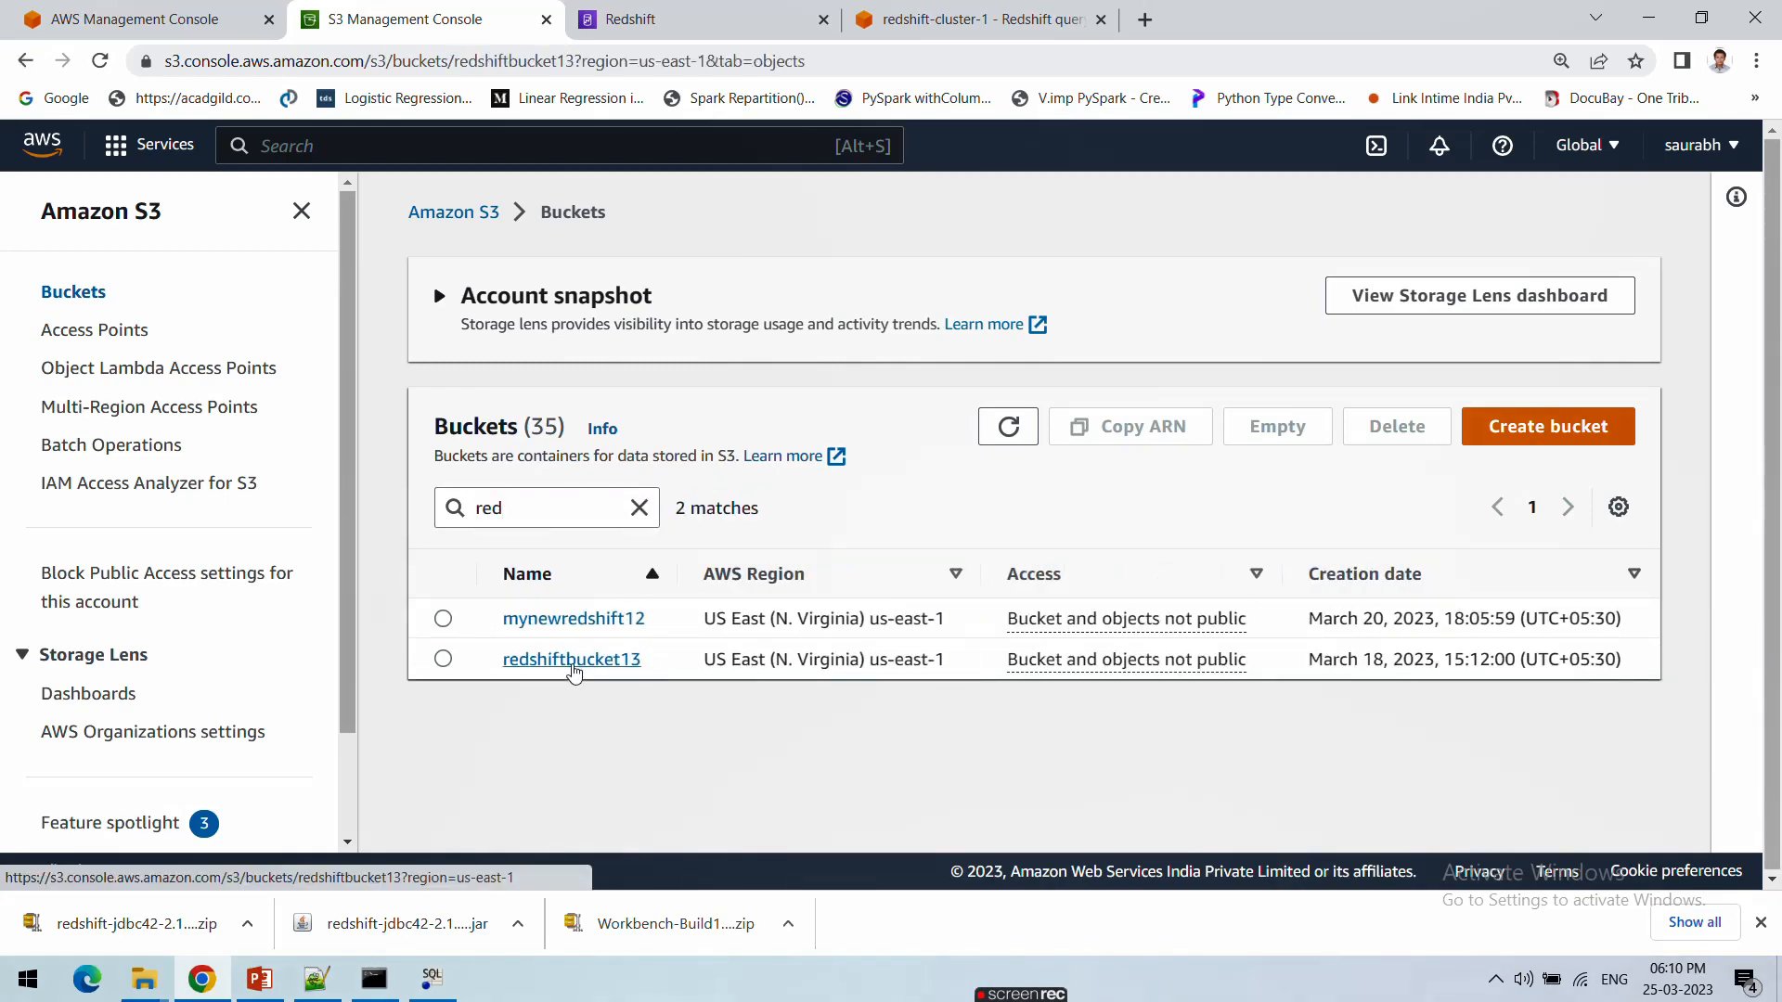
Step: Download venue_pipe.txt from the input/ folder and show it in the Downloads folder
{"action": "scroll", "coordinate": [566, 650], "scroll_direction": "down", "scroll_amount": 2}
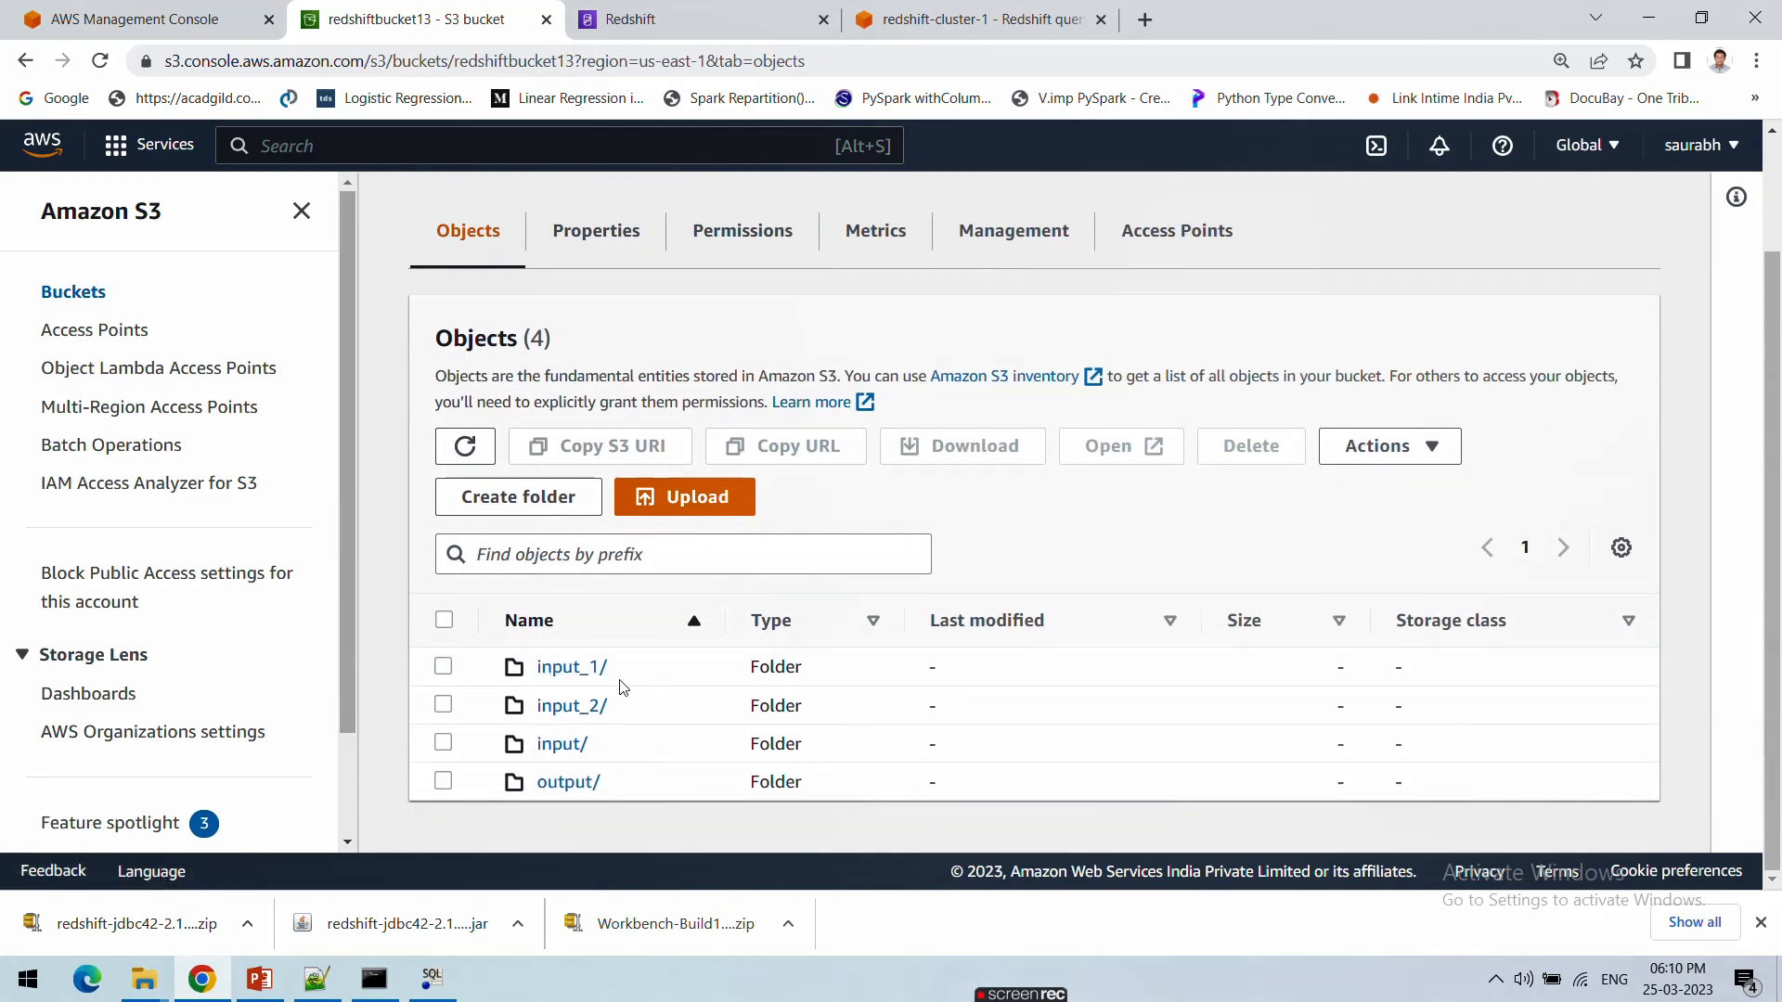
{"action": "left_click", "coordinate": [561, 745]}
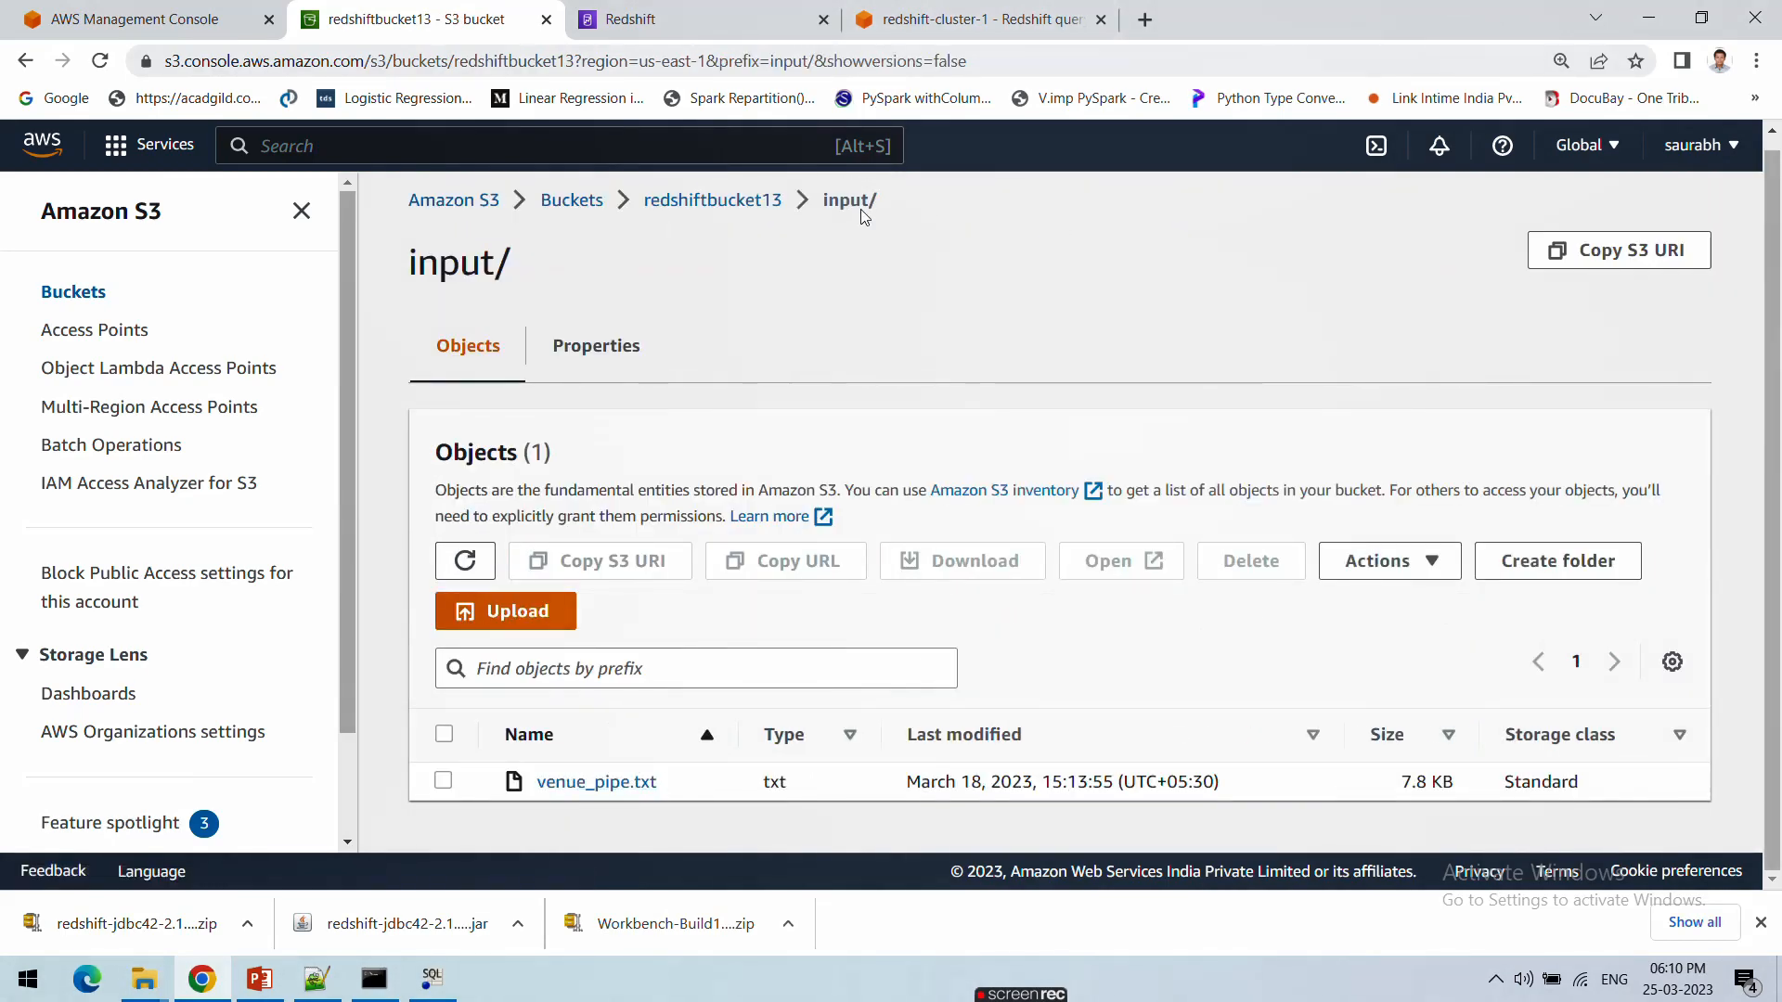
{"action": "left_click", "coordinate": [444, 781]}
{"action": "left_click", "coordinate": [1002, 568]}
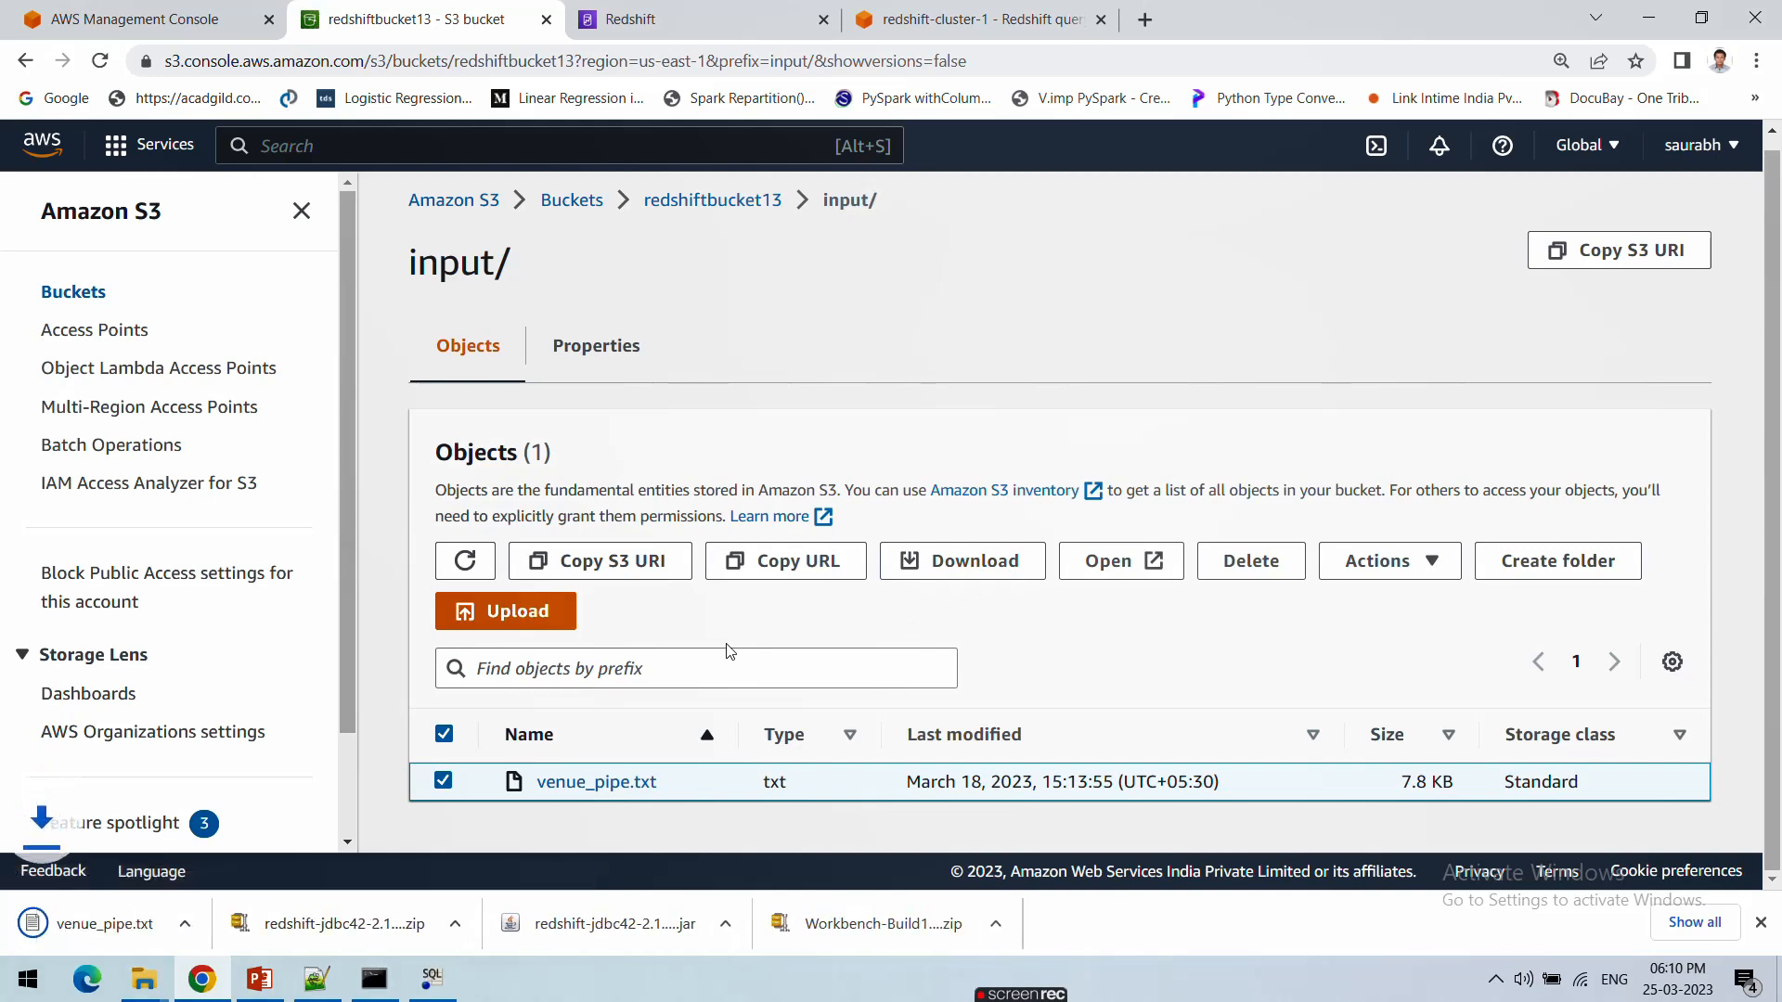
{"action": "left_click", "coordinate": [247, 923]}
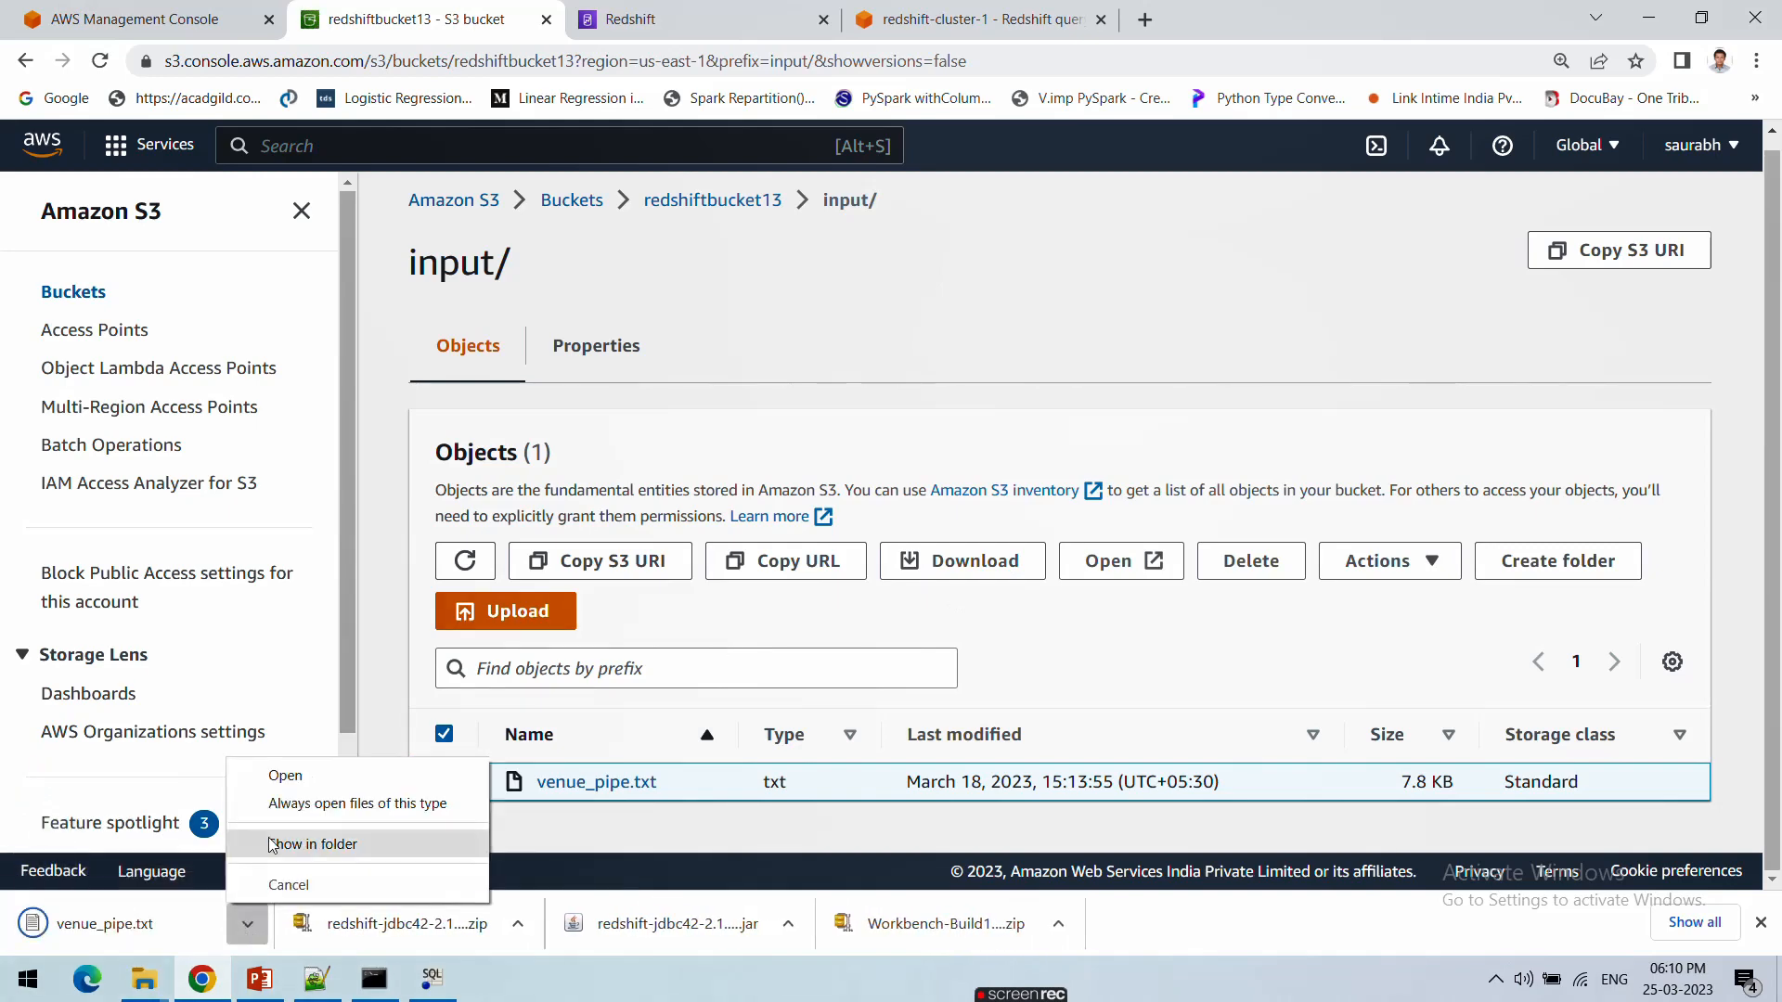
{"action": "left_click", "coordinate": [297, 843]}
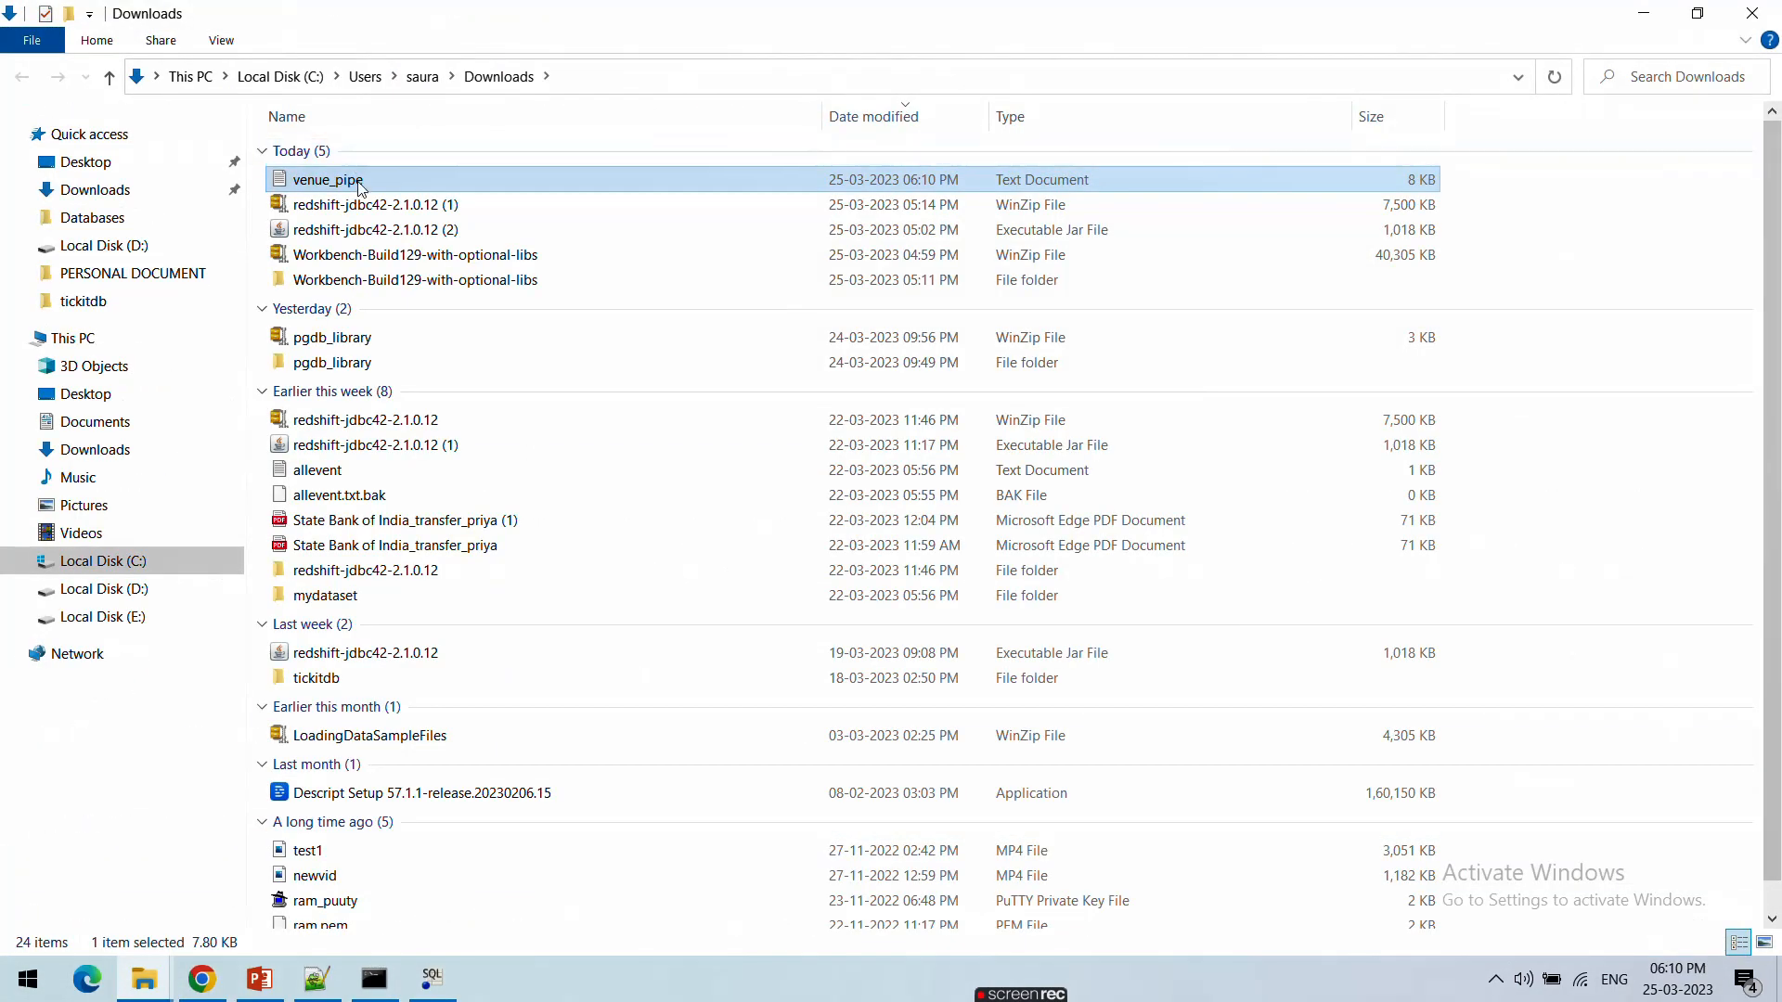
Step: Open venue_pipe.txt in Notepad++ and inspect its pipe-delimited venue records
{"action": "right_click", "coordinate": [361, 188]}
{"action": "left_click", "coordinate": [435, 302]}
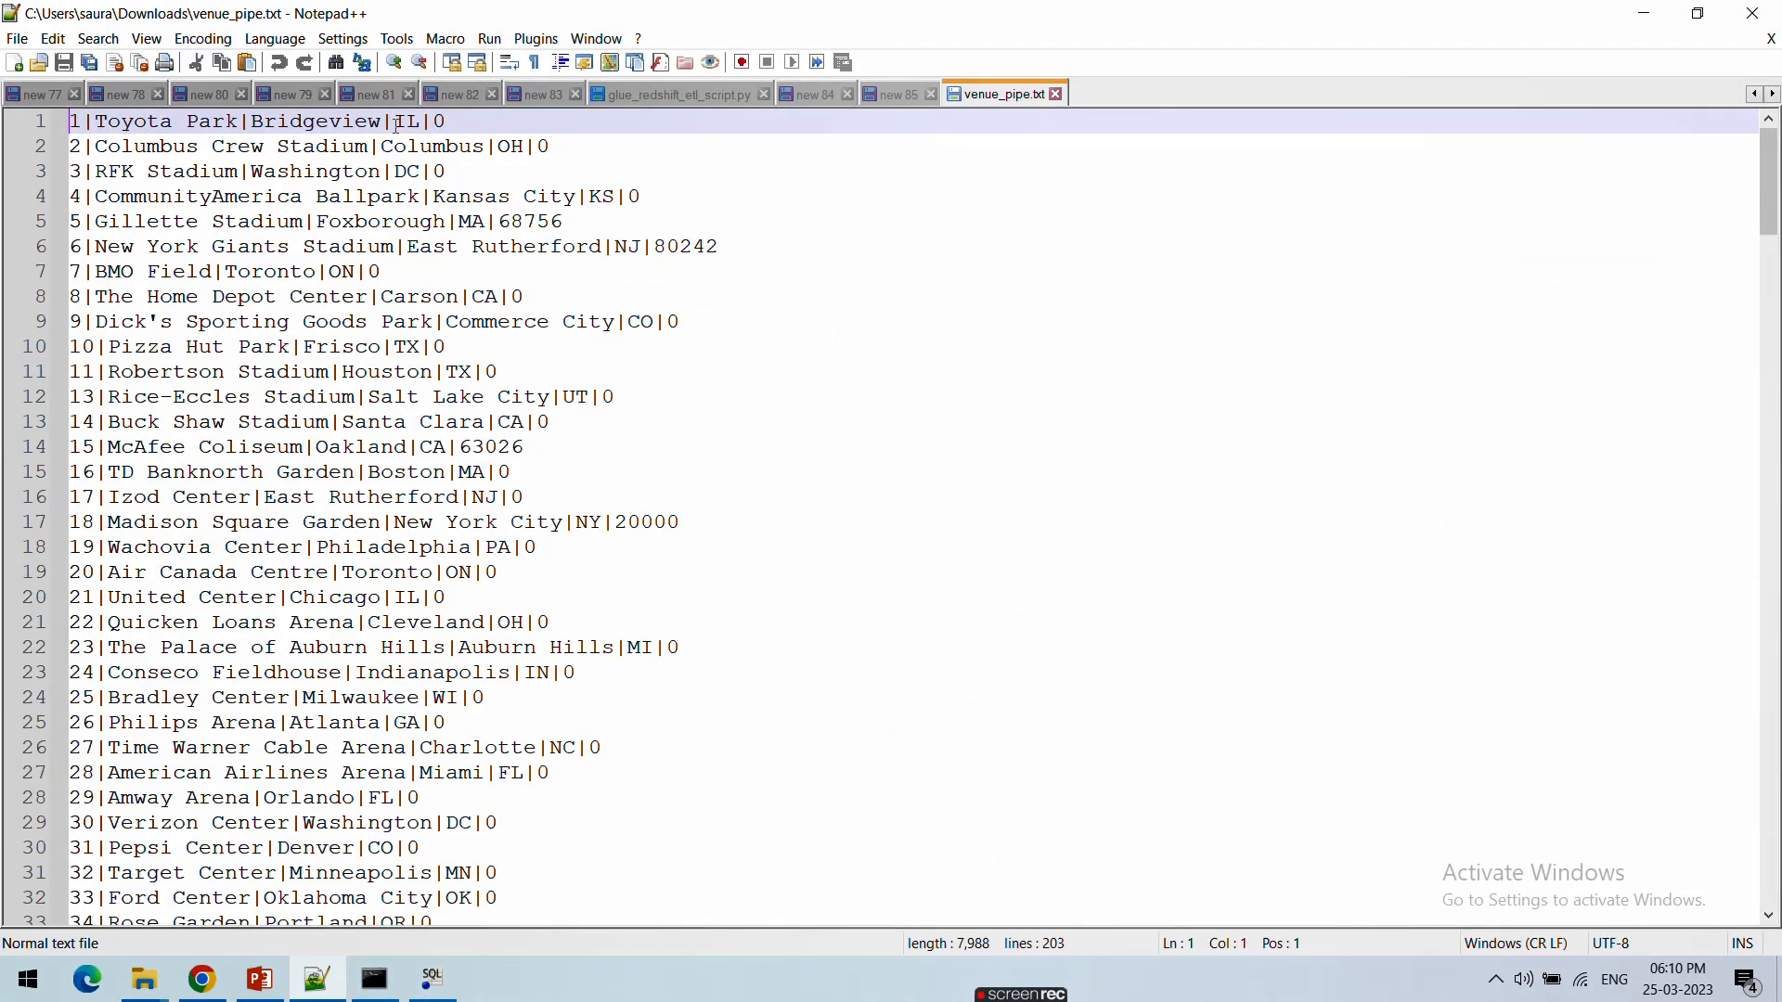
{"action": "left_click_drag", "start_coordinate": [451, 122], "coordinate": [59, 124]}
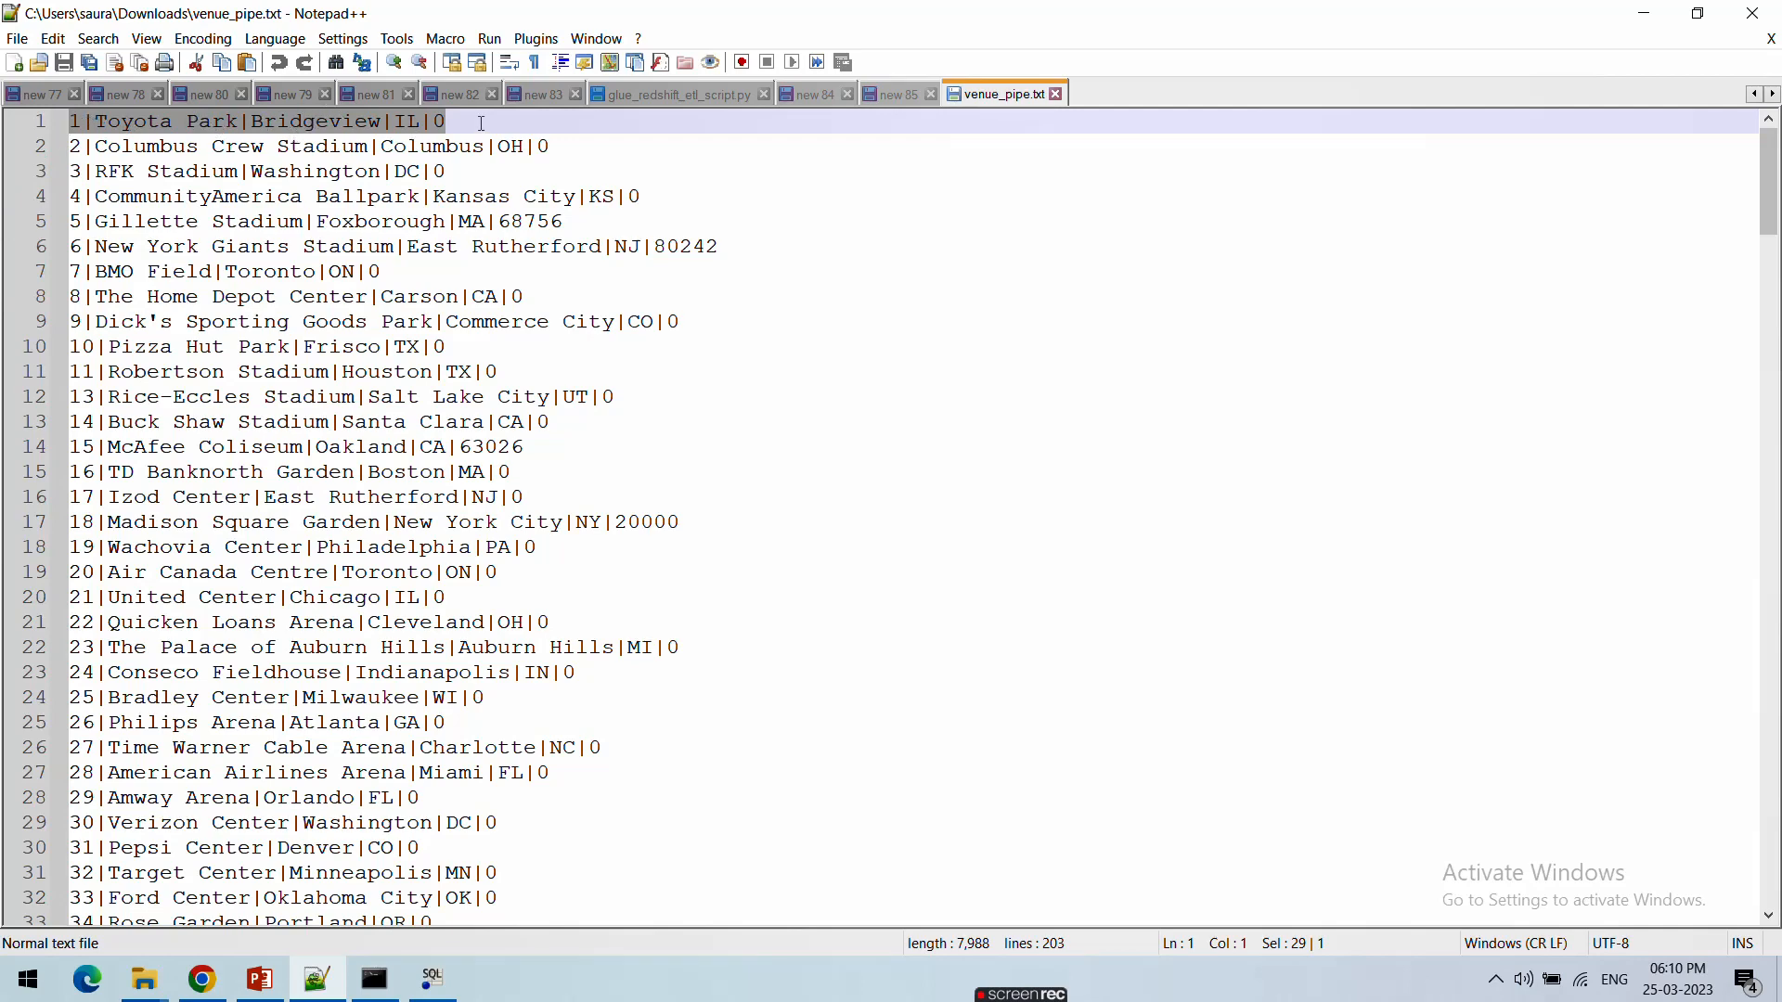
Step: Go back to the redshift-cluster-1 query editor tab in Chrome
{"action": "left_click", "coordinate": [144, 979]}
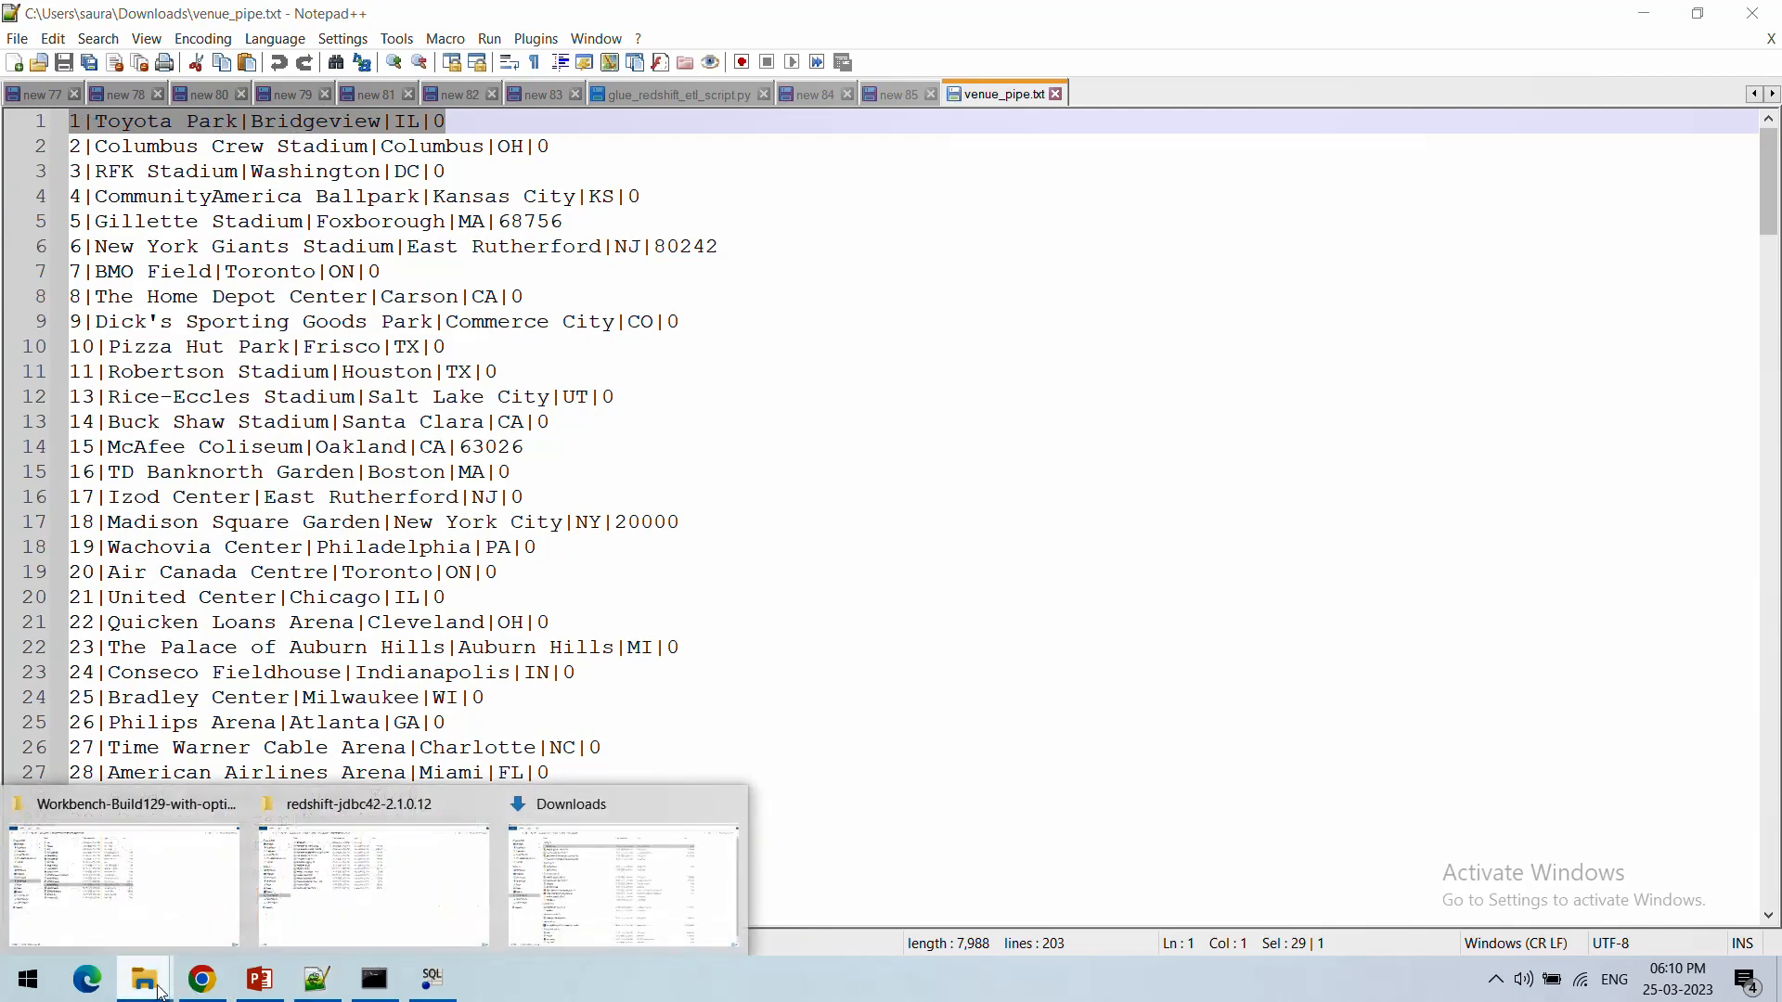
{"action": "left_click", "coordinate": [197, 991]}
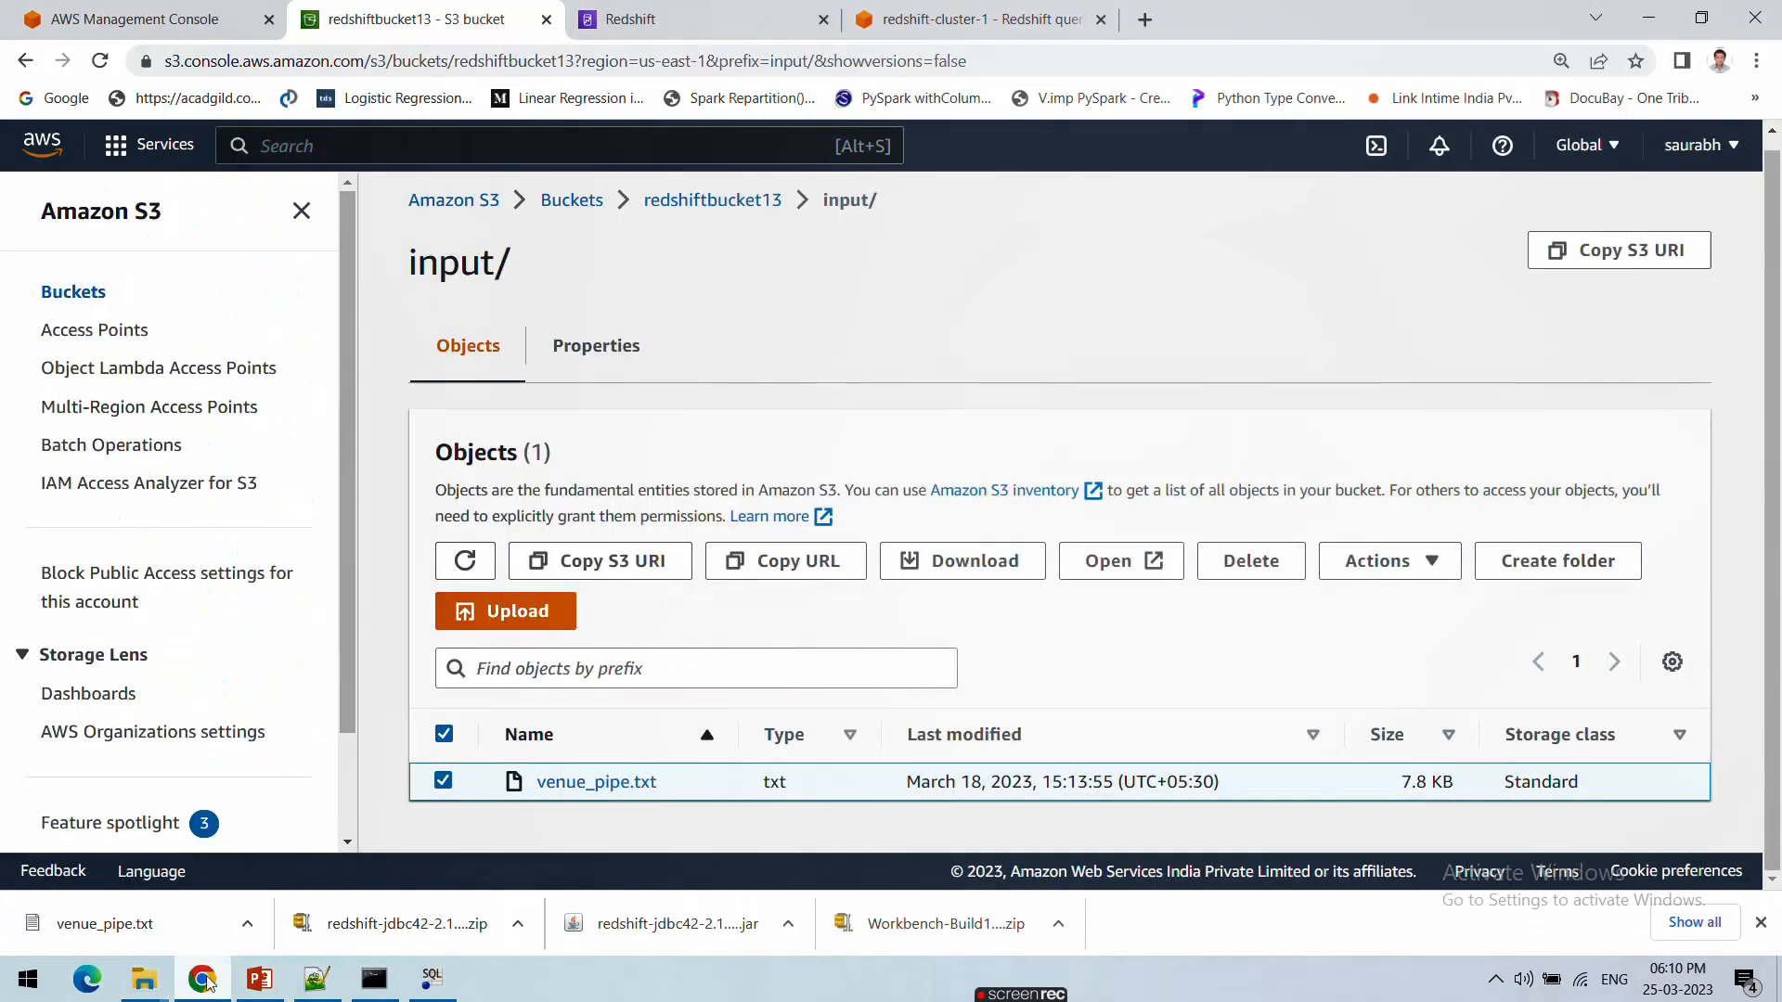
{"action": "left_click", "coordinate": [681, 20]}
{"action": "left_click", "coordinate": [928, 18]}
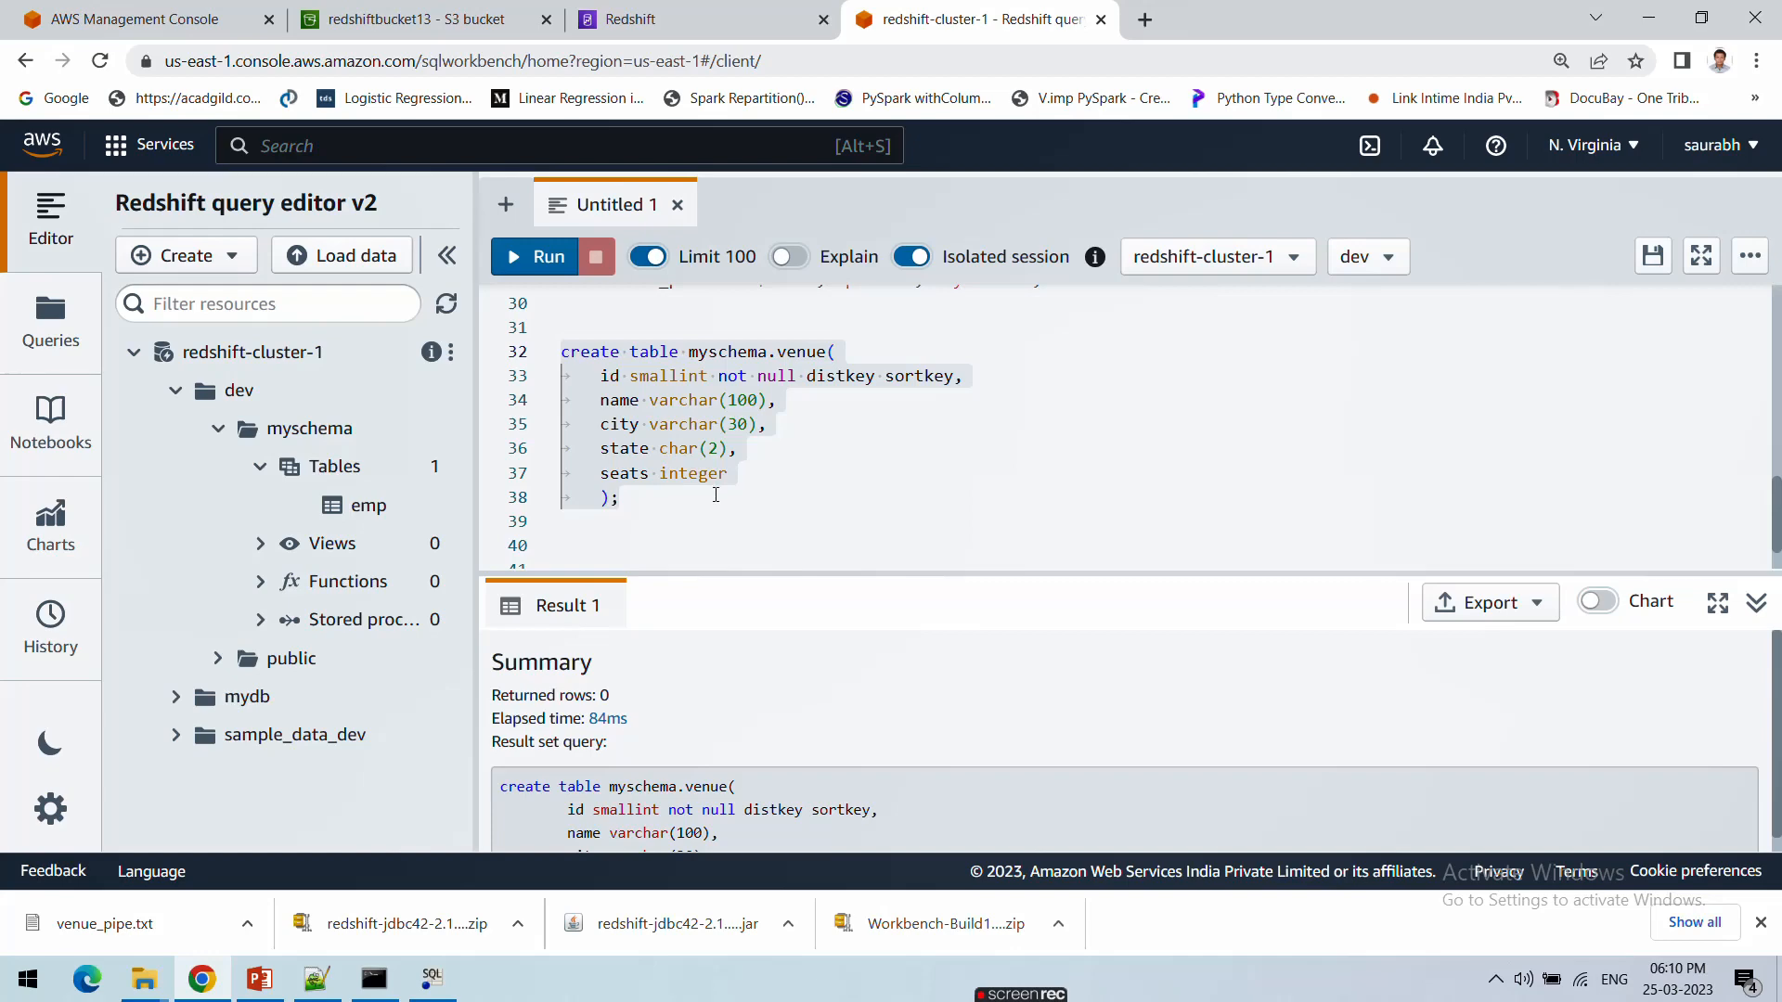
{"action": "left_click", "coordinate": [261, 978]}
Step: Select the COPY command for myschema.venue on slide 18, then return to the browser
{"action": "left_click", "coordinate": [167, 610]}
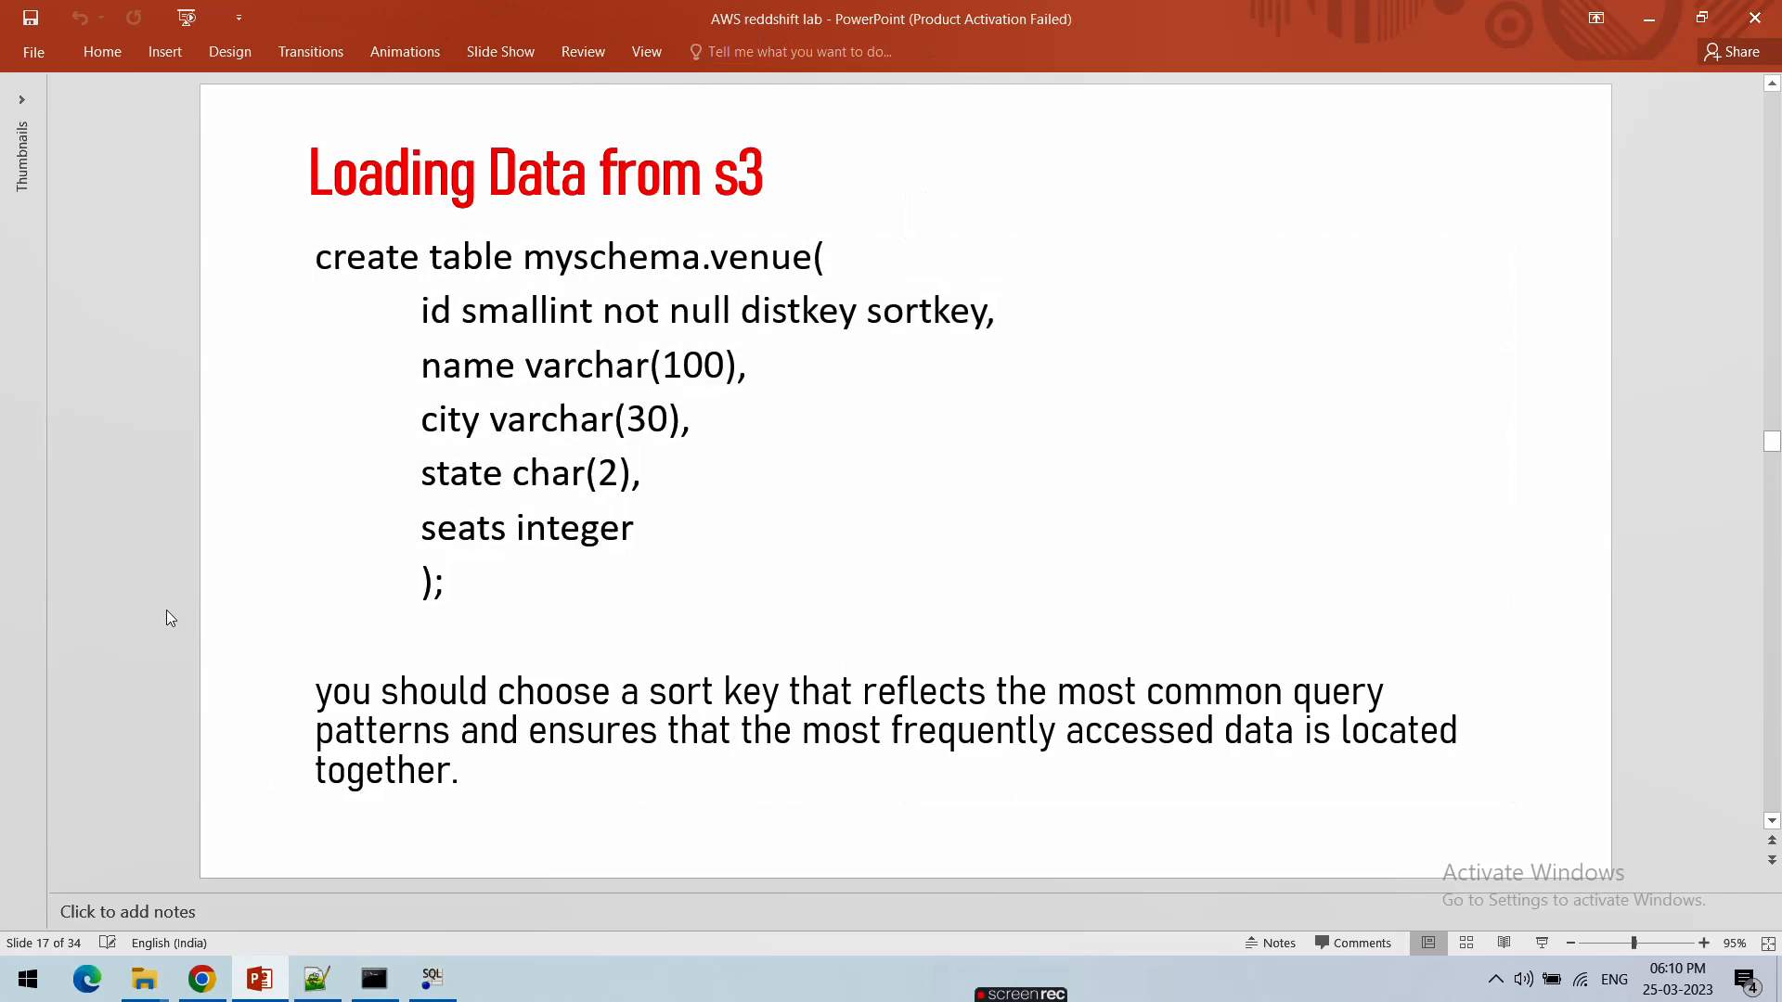
{"action": "scroll", "coordinate": [167, 617], "scroll_direction": "down", "scroll_amount": 1}
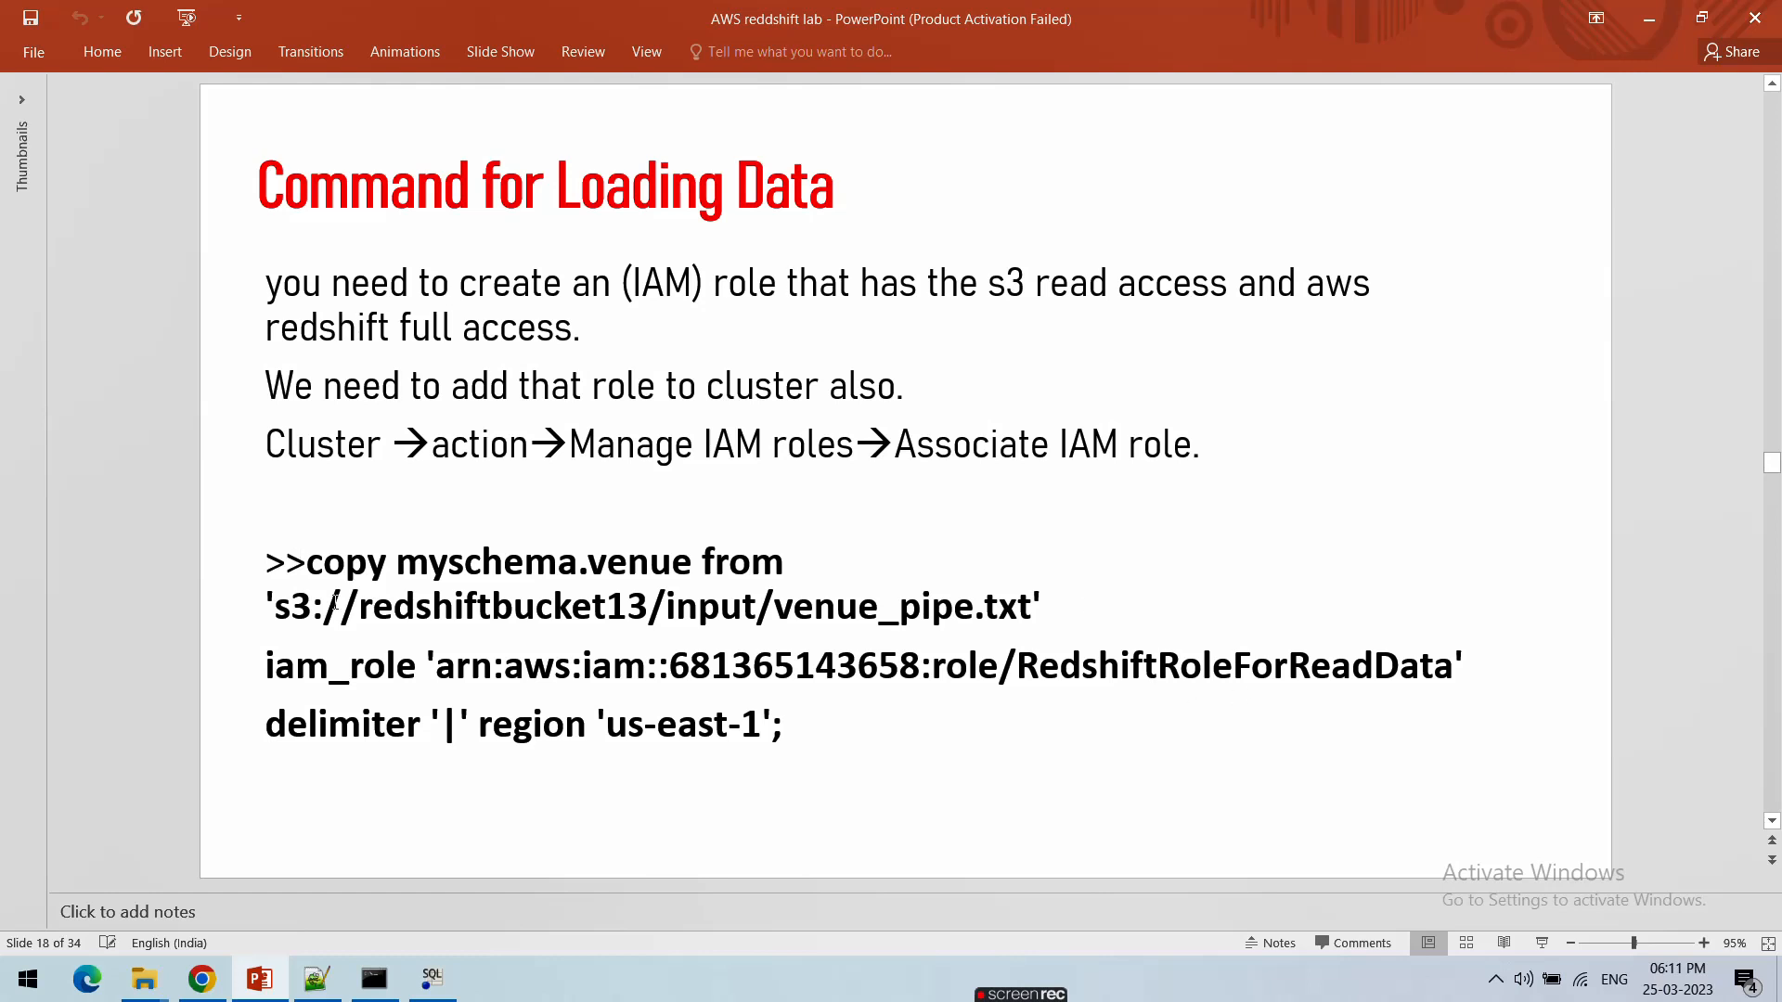
{"action": "left_click", "coordinate": [310, 563]}
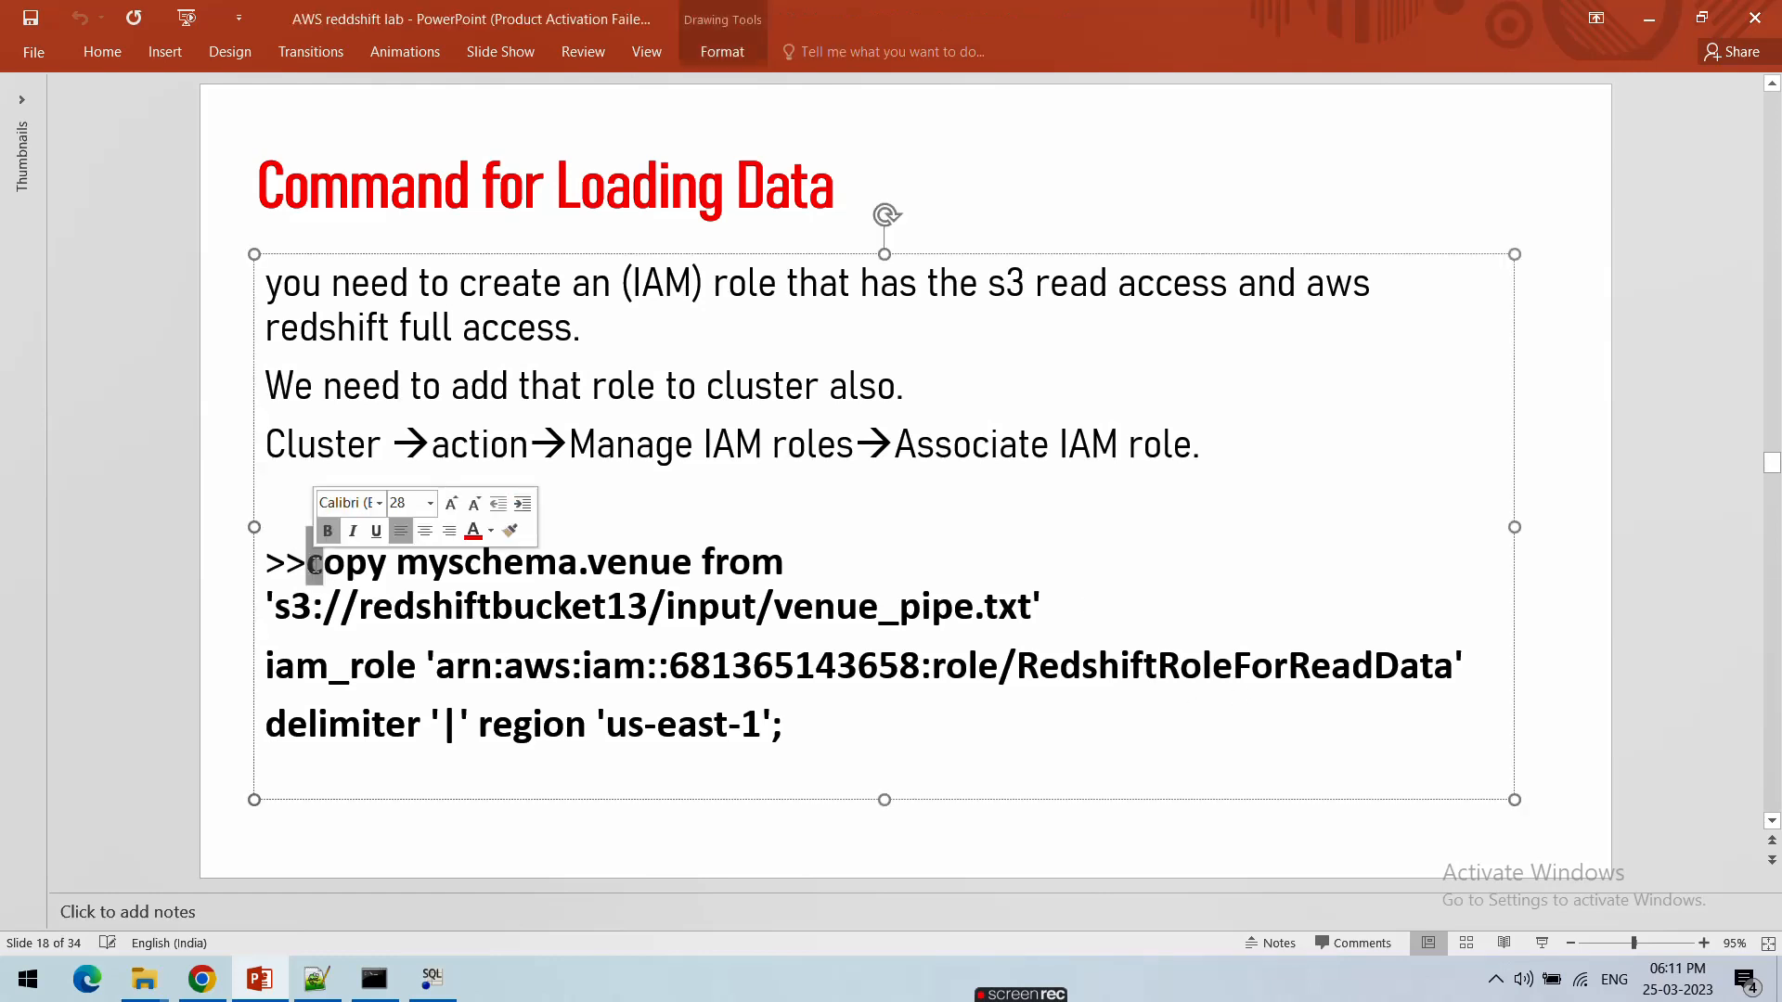
{"action": "left_click_drag", "start_coordinate": [310, 563], "coordinate": [784, 716]}
{"action": "key", "text": "ctrl+c"}
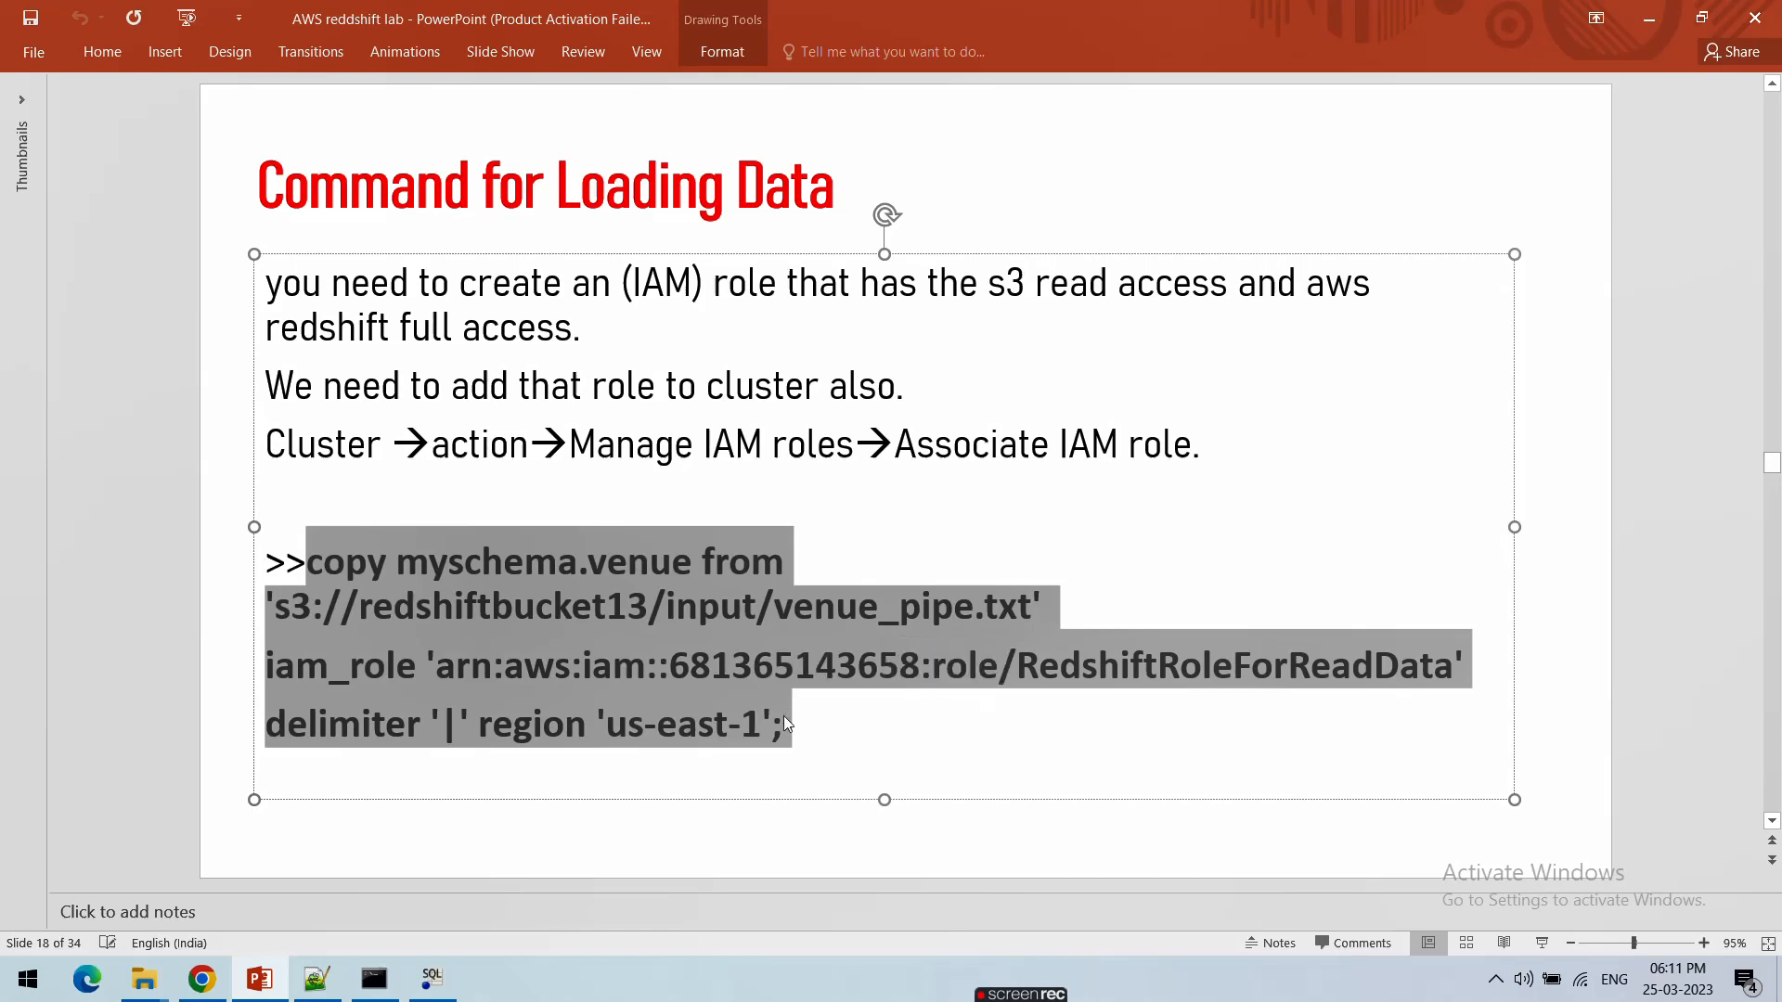
{"action": "left_click", "coordinate": [202, 978]}
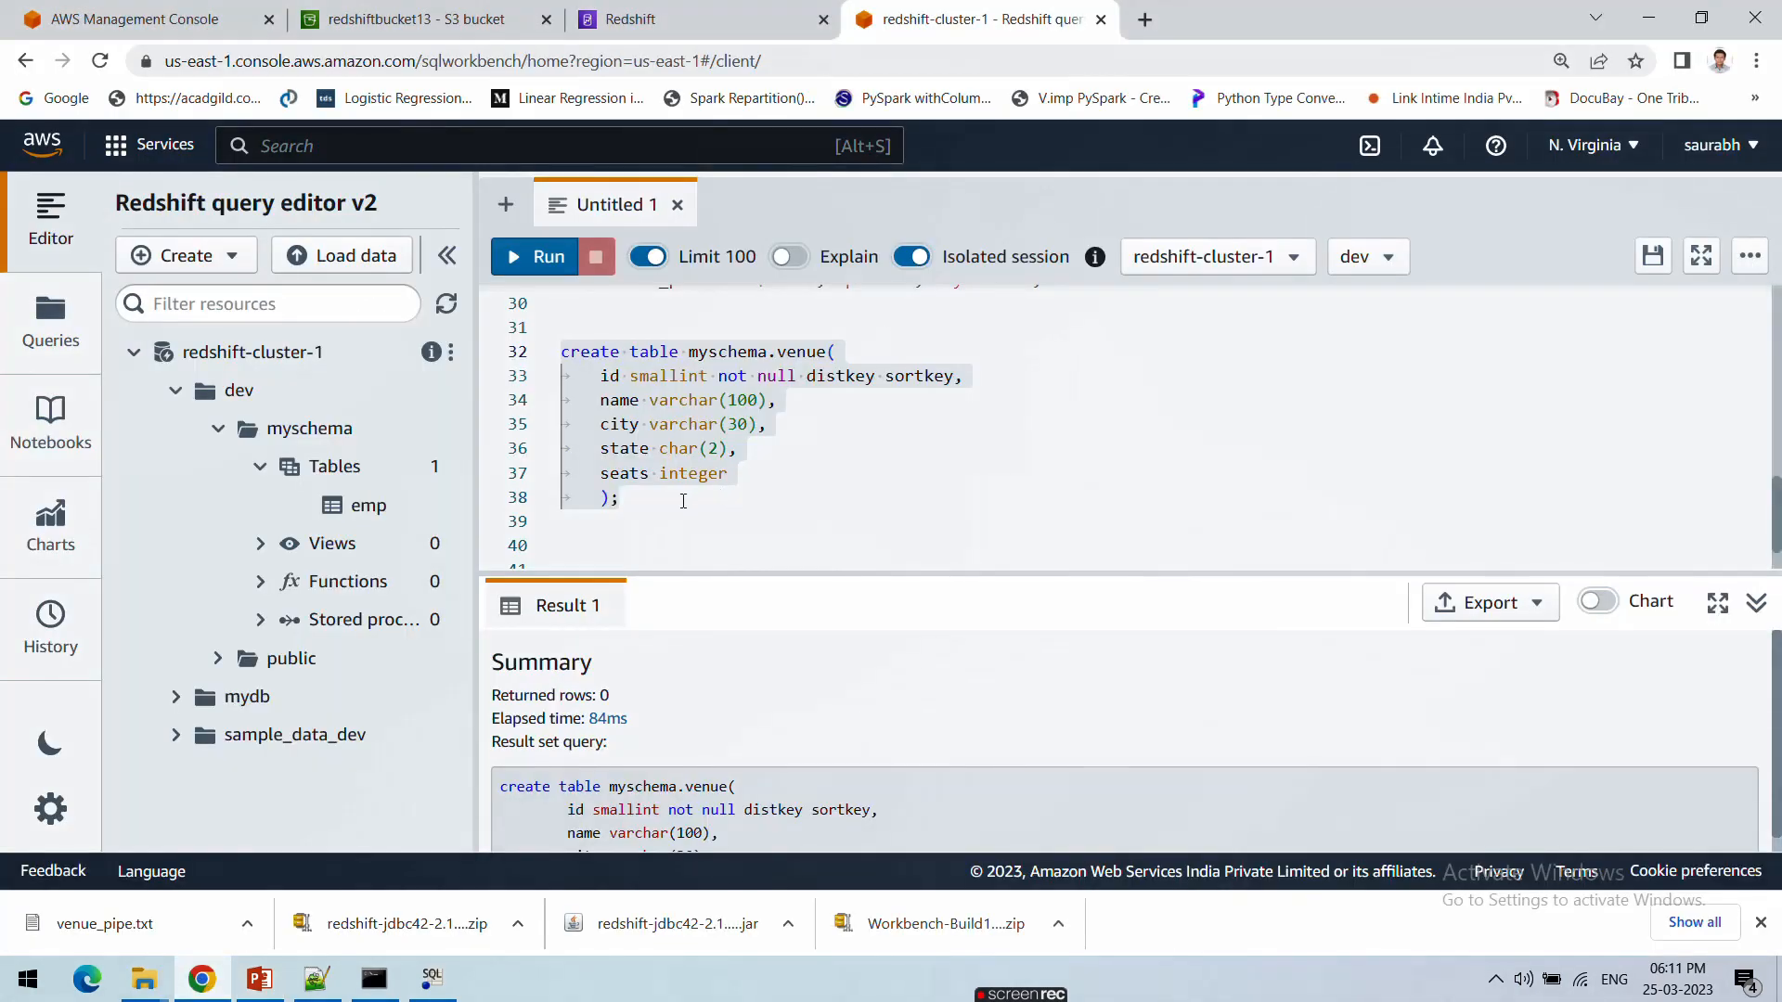
{"action": "left_click", "coordinate": [678, 529]}
{"action": "key", "text": "Return"}
{"action": "key", "text": "Return"}
{"action": "key", "text": "Return"}
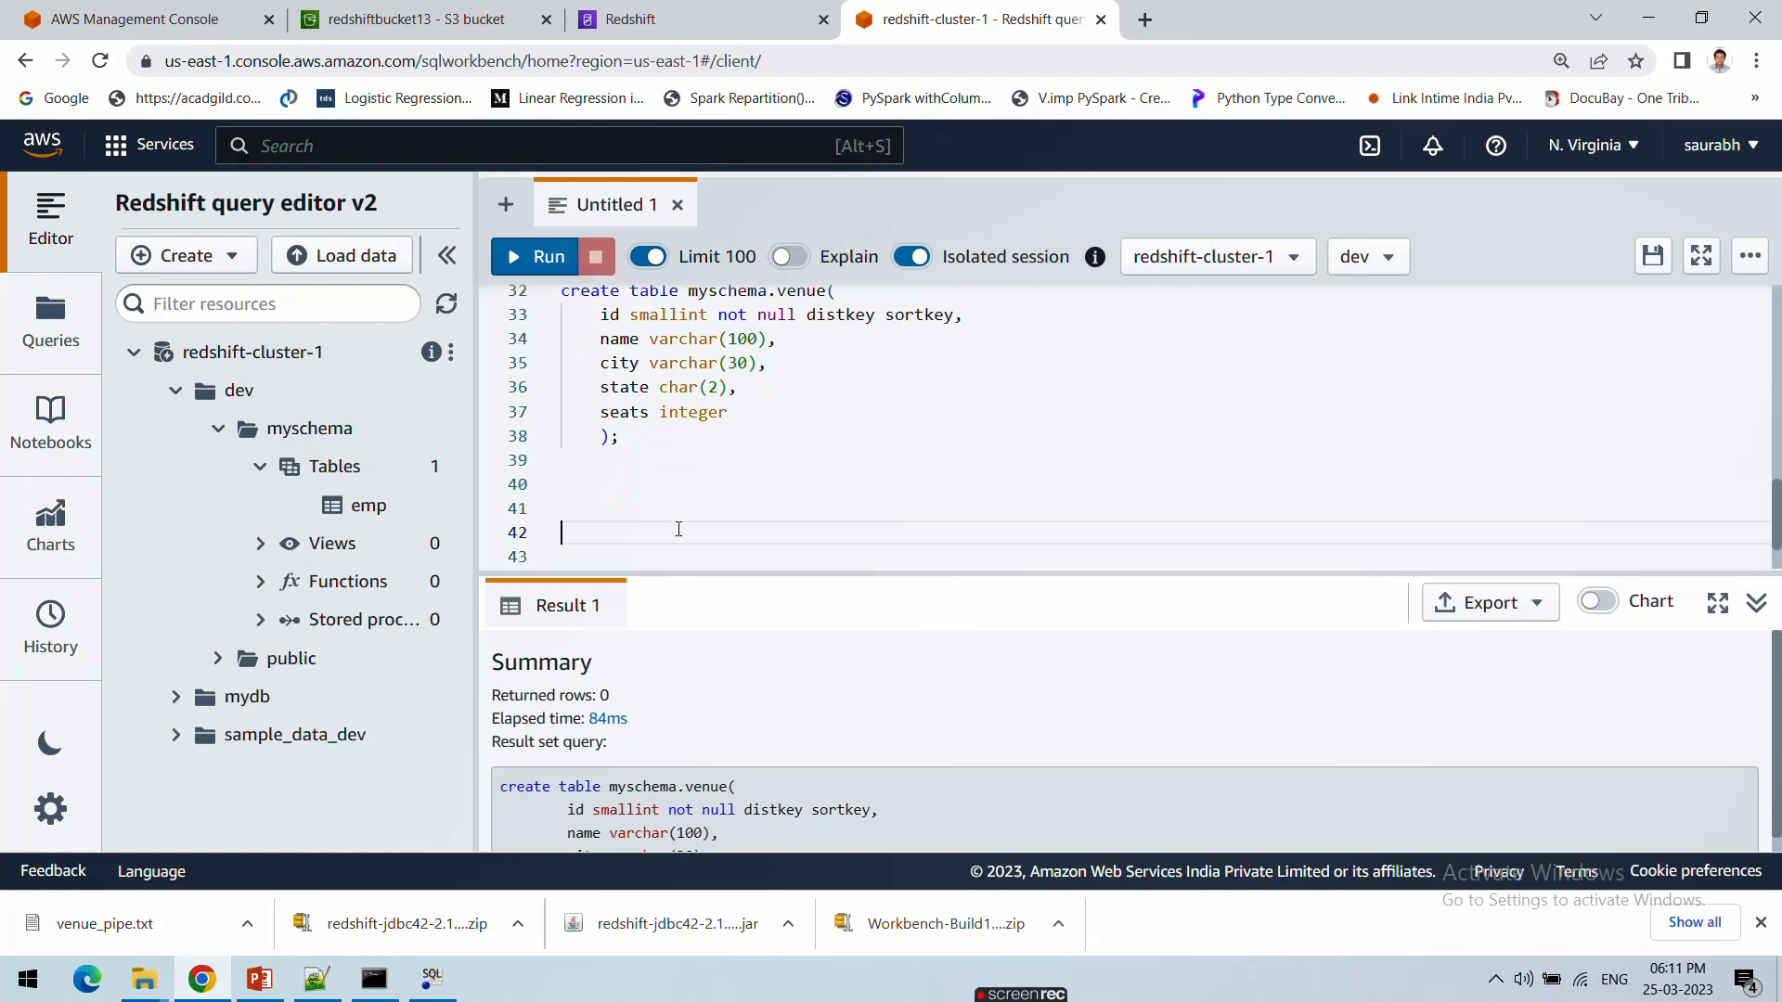
{"action": "key", "text": "ctrl+v"}
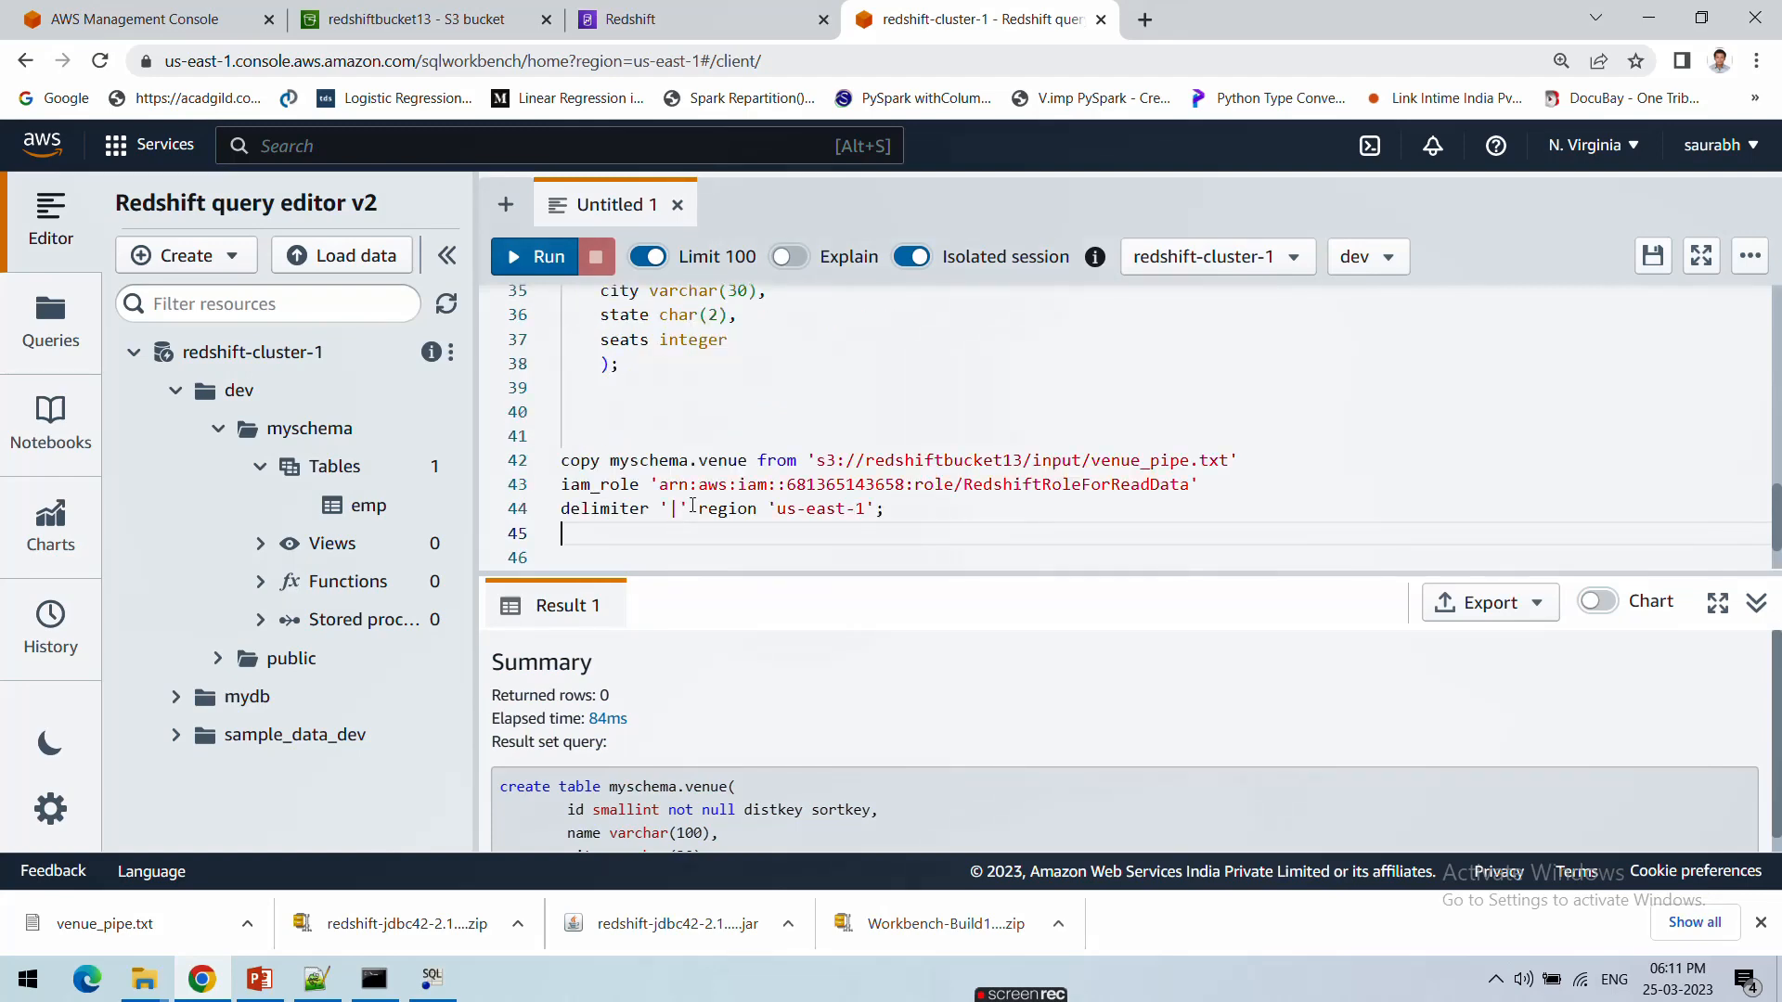
{"action": "left_click_drag", "start_coordinate": [610, 461], "coordinate": [748, 464]}
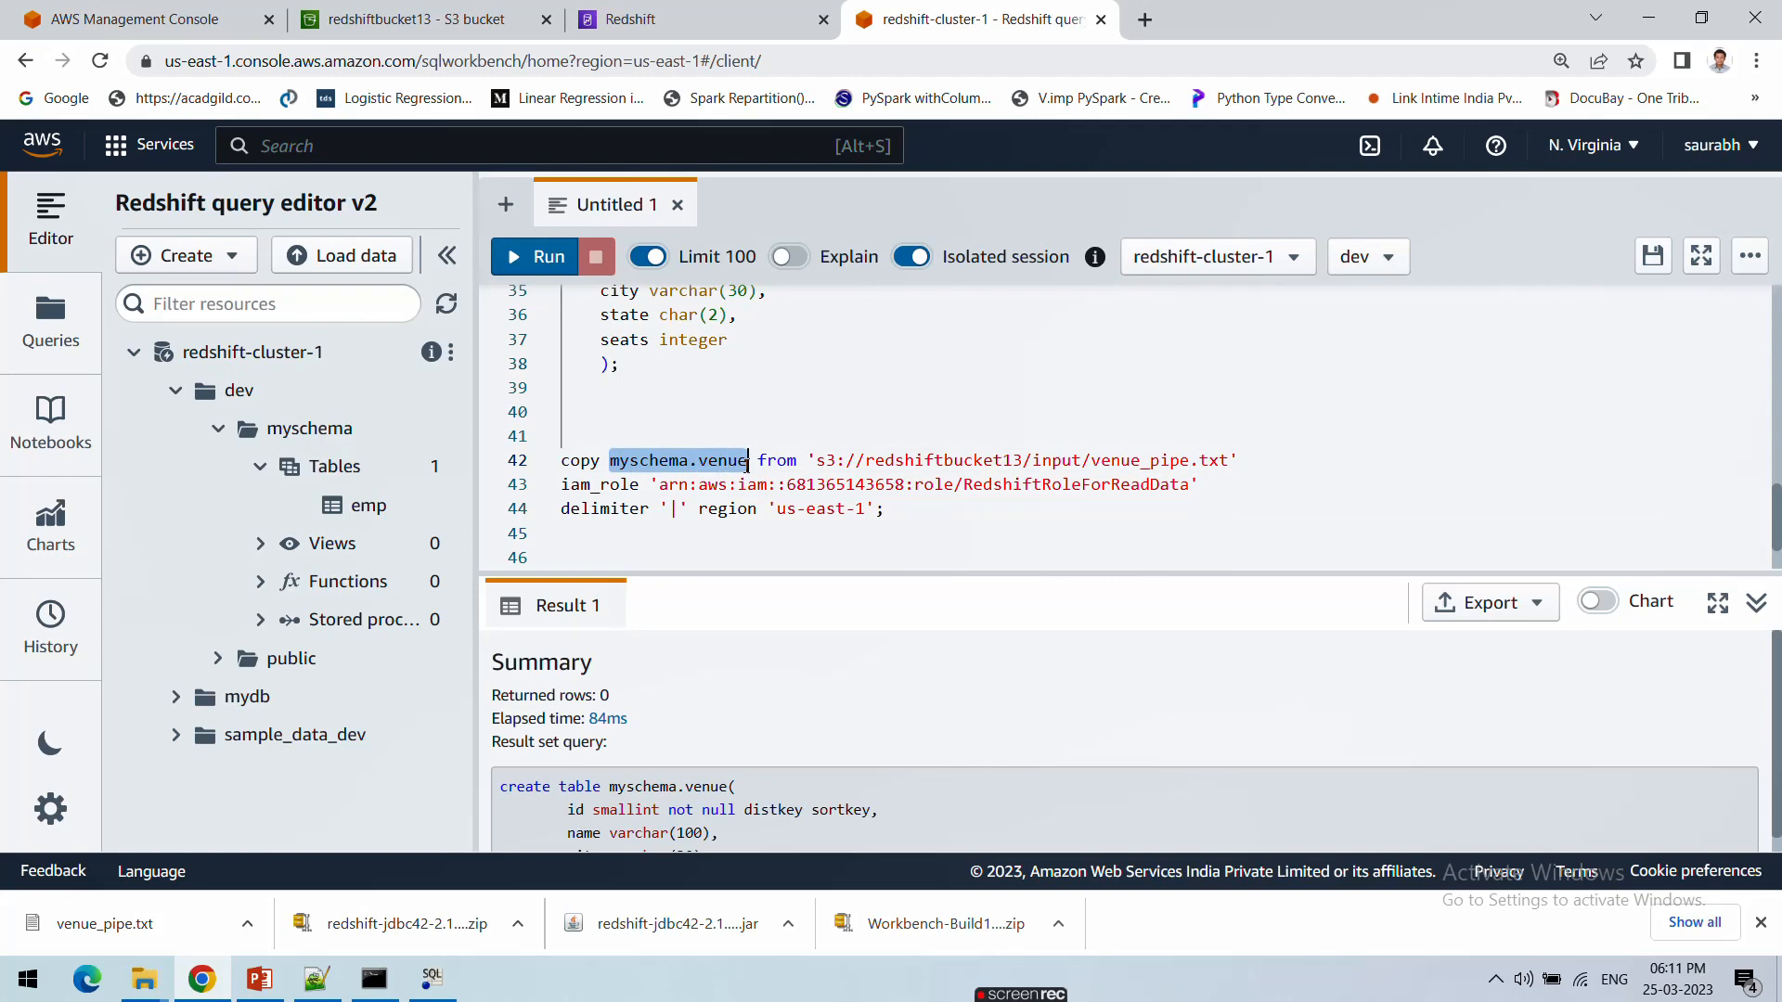
{"action": "scroll", "coordinate": [696, 309], "scroll_direction": "up", "scroll_amount": 1}
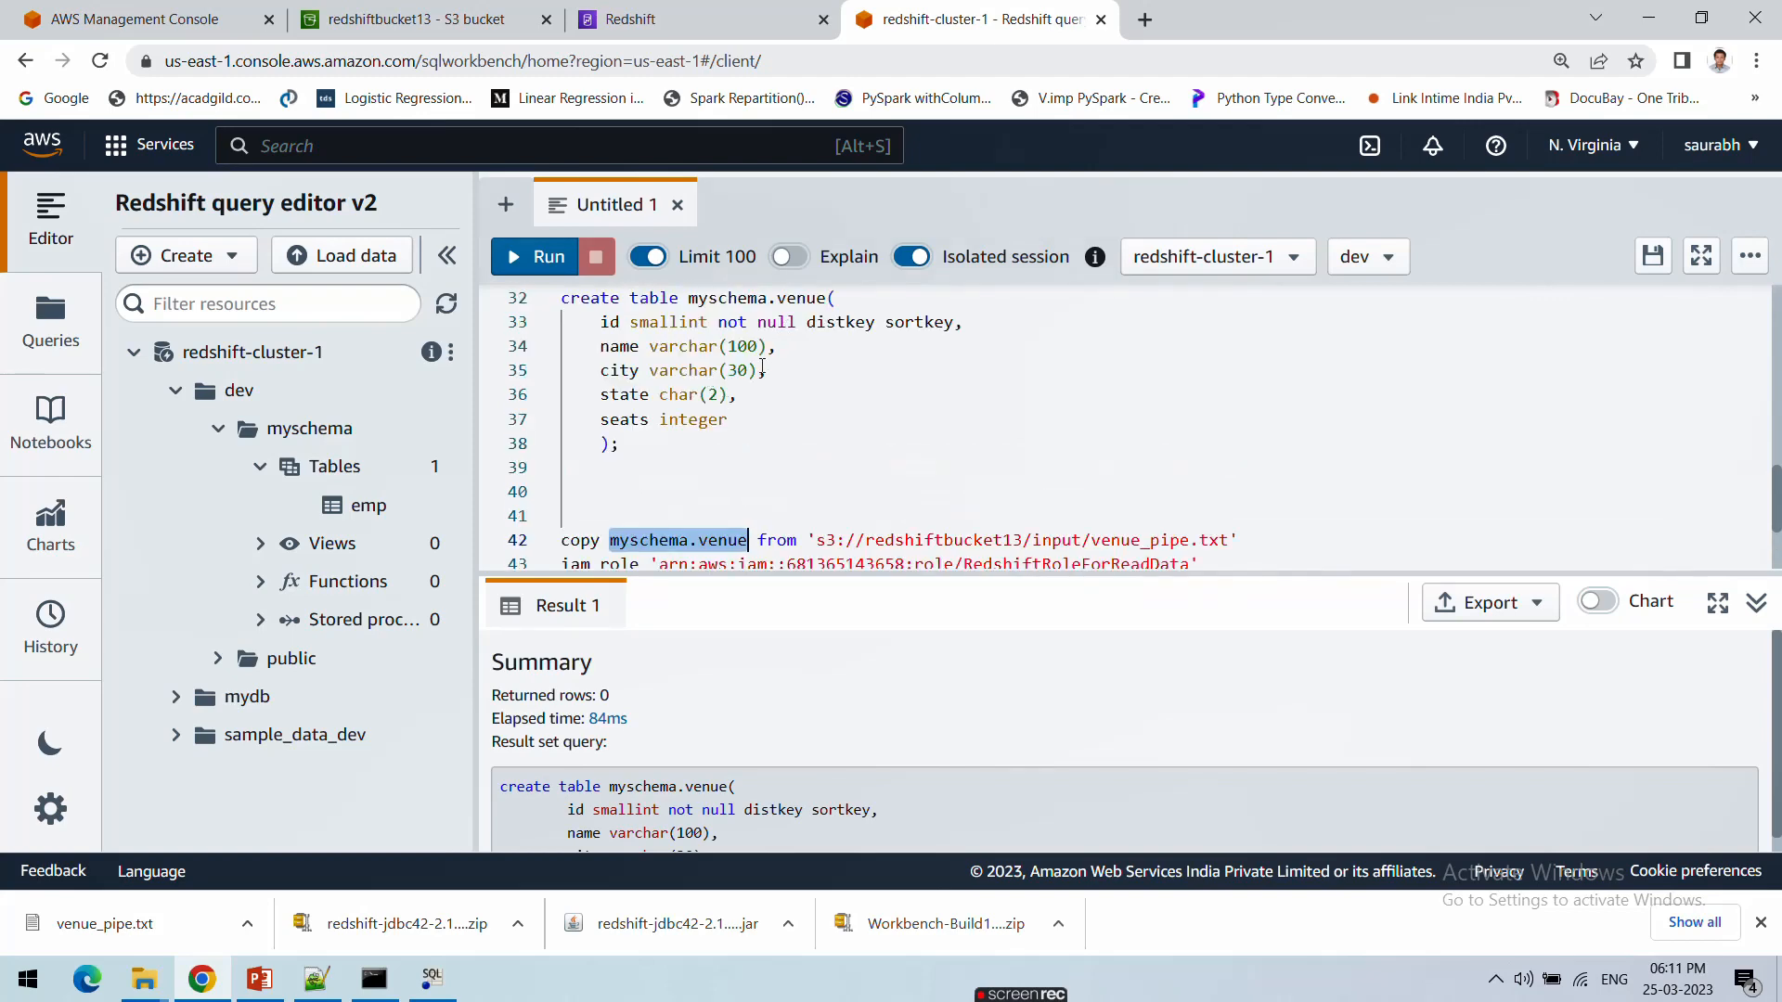
{"action": "scroll", "coordinate": [761, 390], "scroll_direction": "down", "scroll_amount": 1}
{"action": "left_click_drag", "start_coordinate": [817, 461], "coordinate": [1232, 461]}
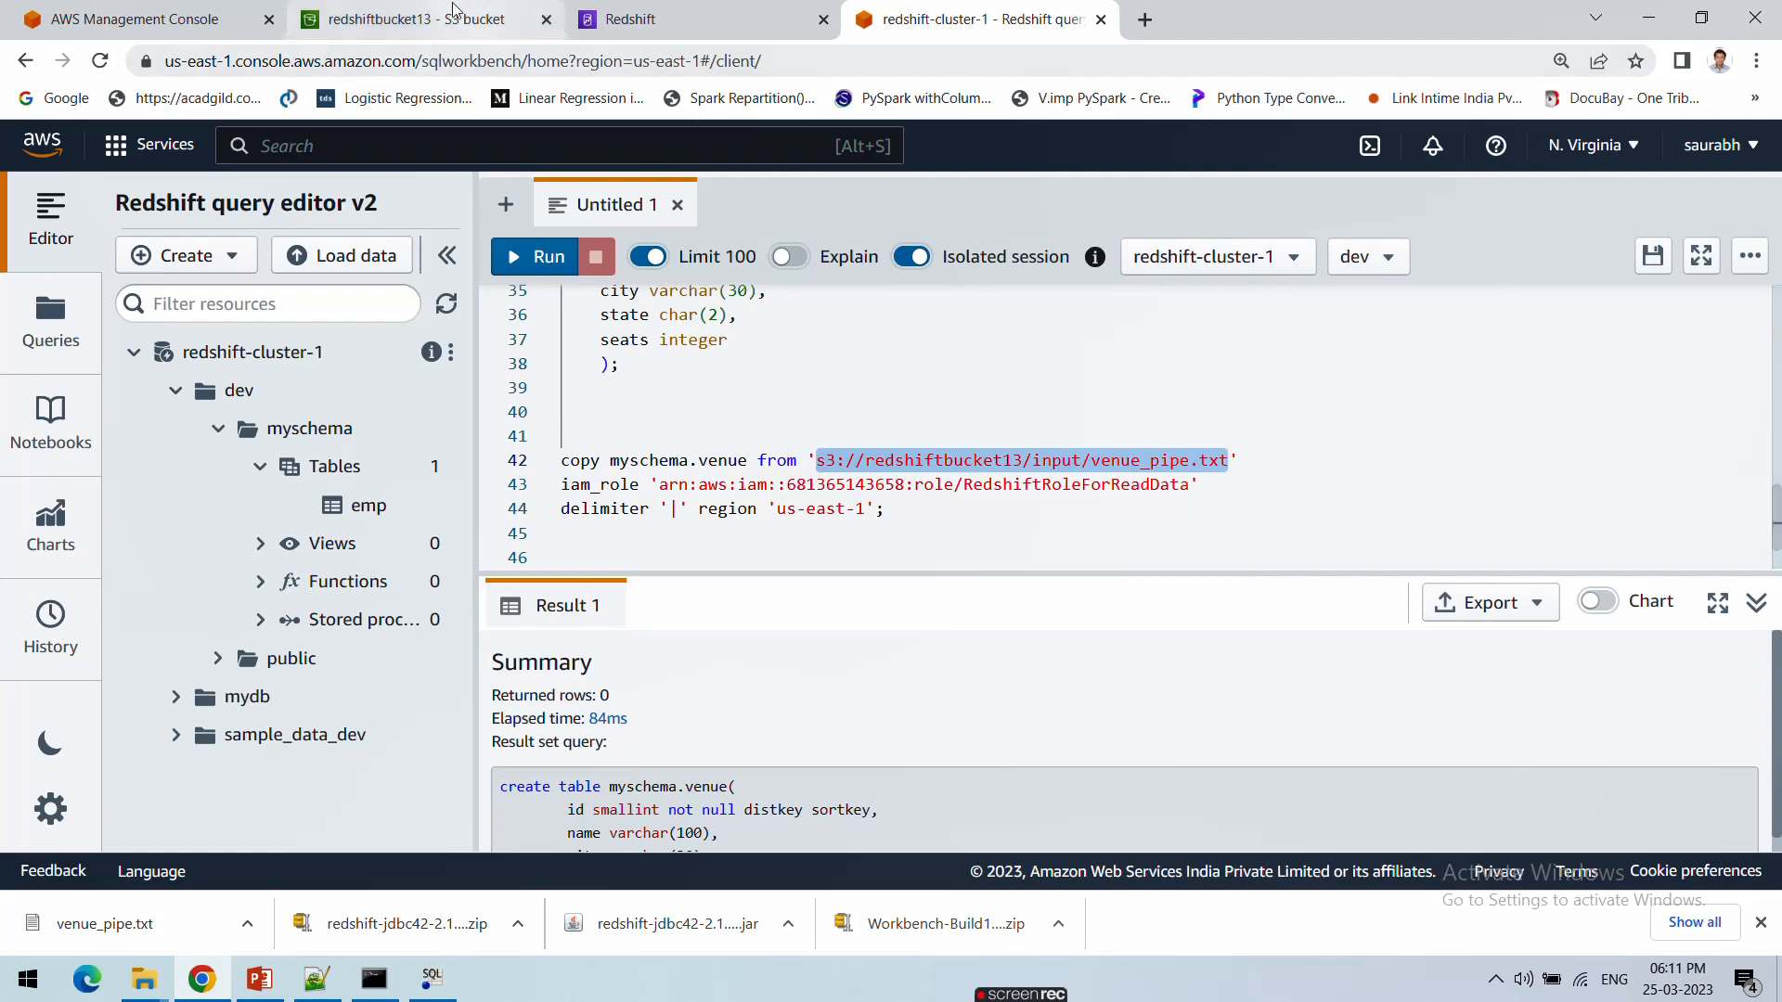
{"action": "left_click", "coordinate": [171, 9]}
{"action": "left_click", "coordinate": [406, 9]}
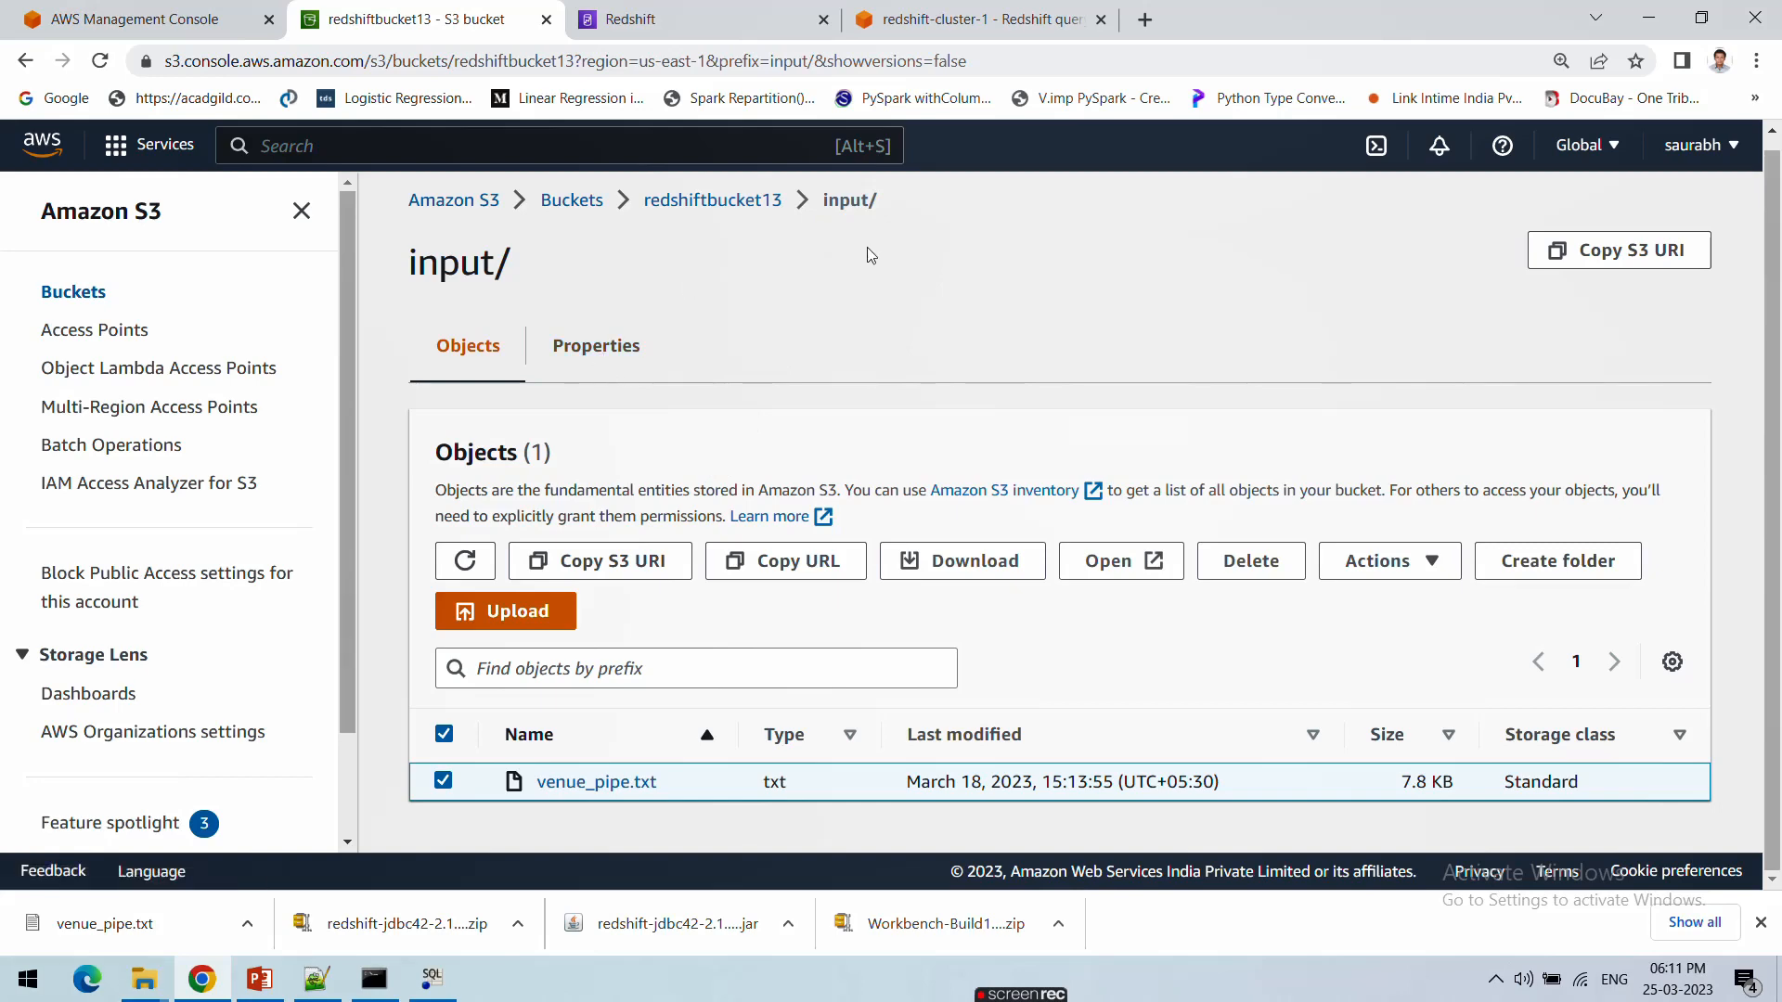
{"action": "left_click", "coordinate": [909, 10]}
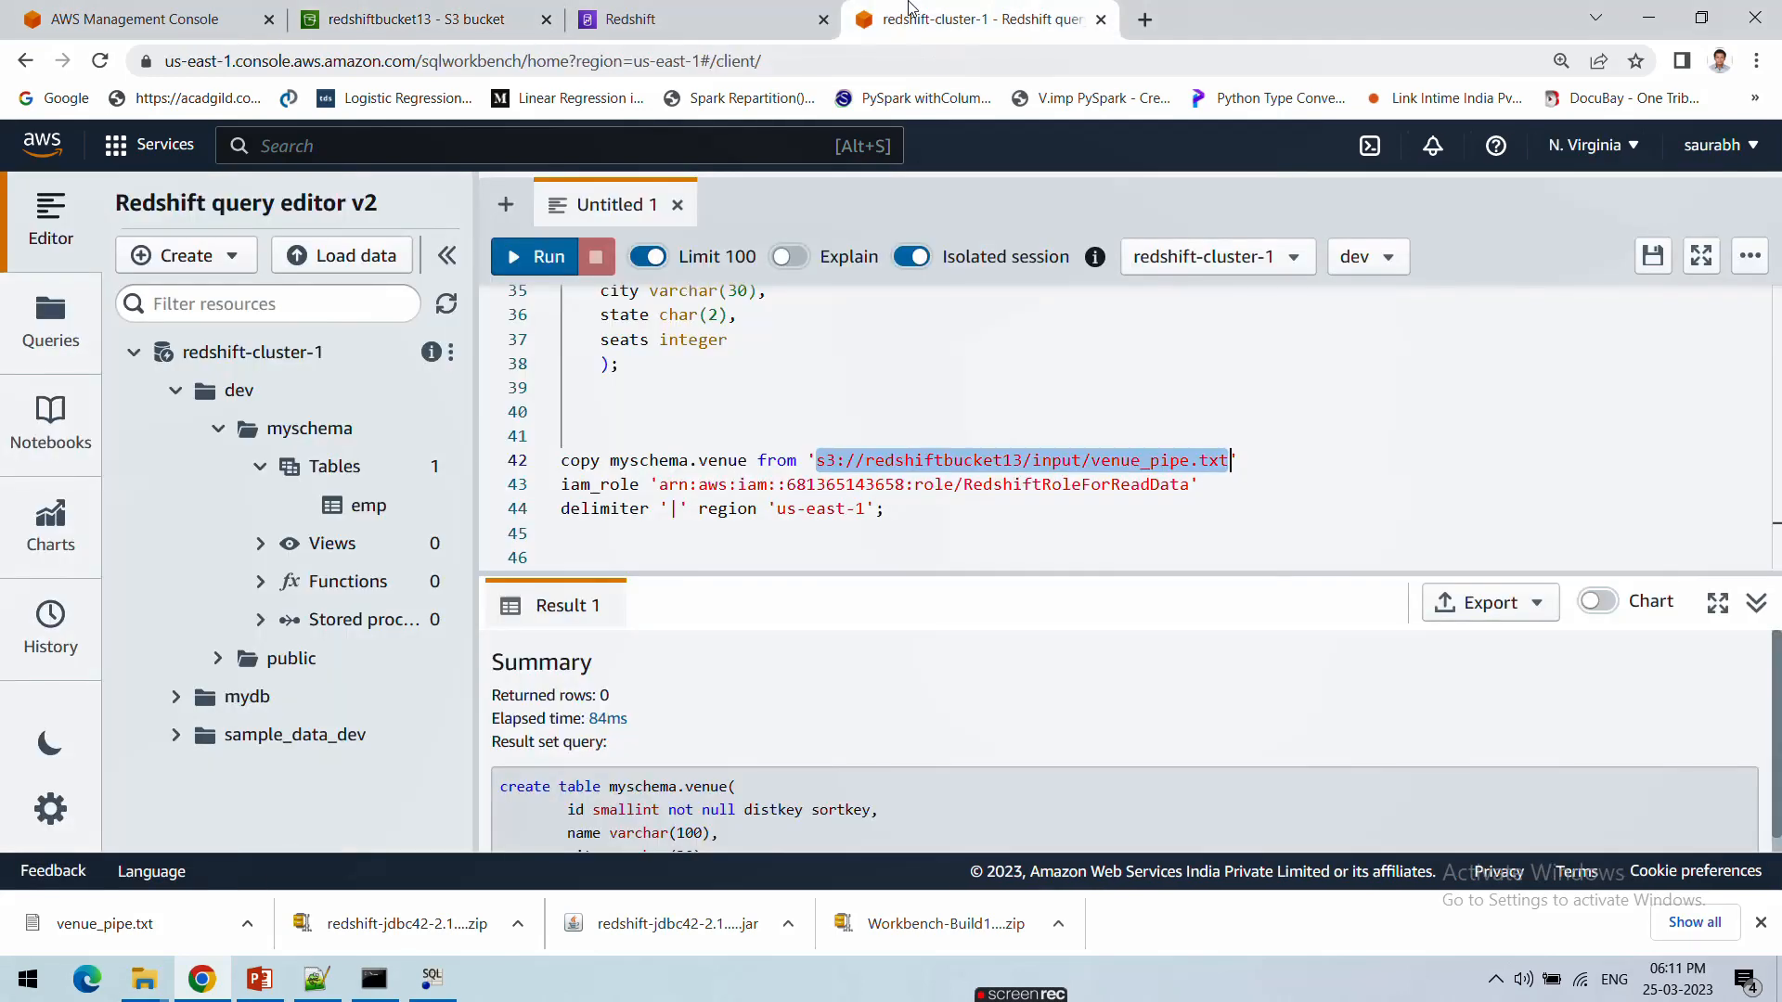
{"action": "left_click", "coordinate": [601, 511]}
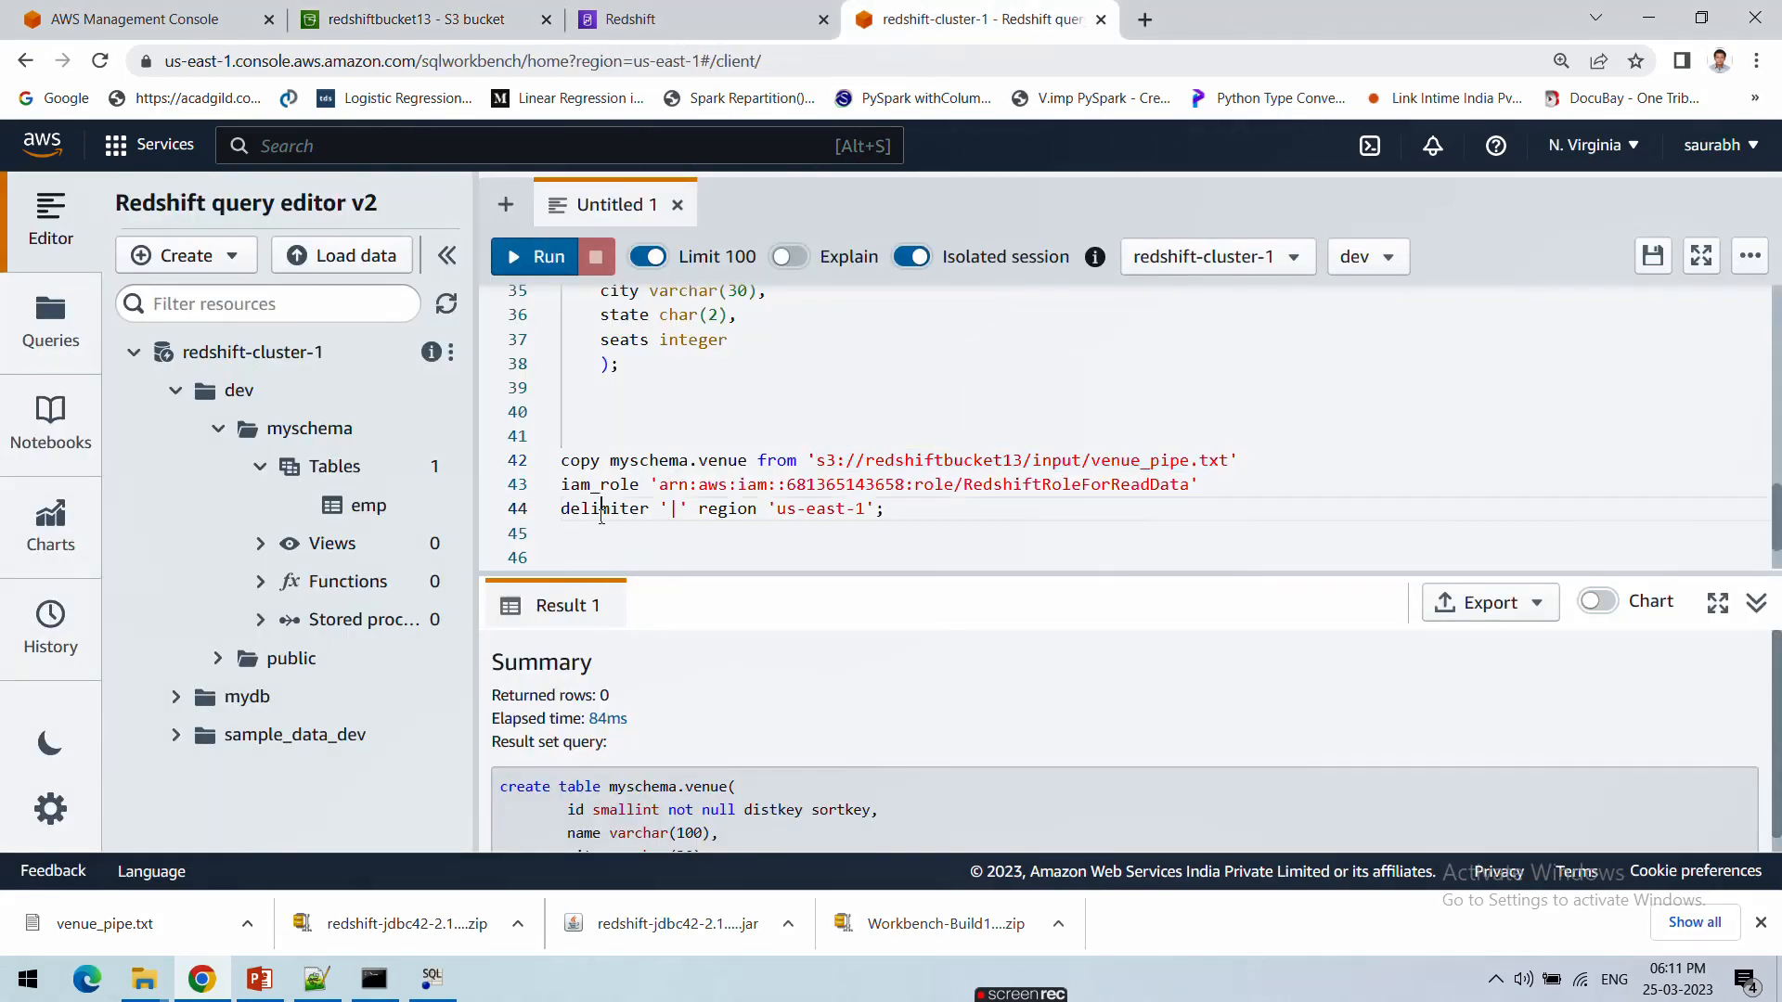
{"action": "left_click_drag", "start_coordinate": [566, 509], "coordinate": [886, 508]}
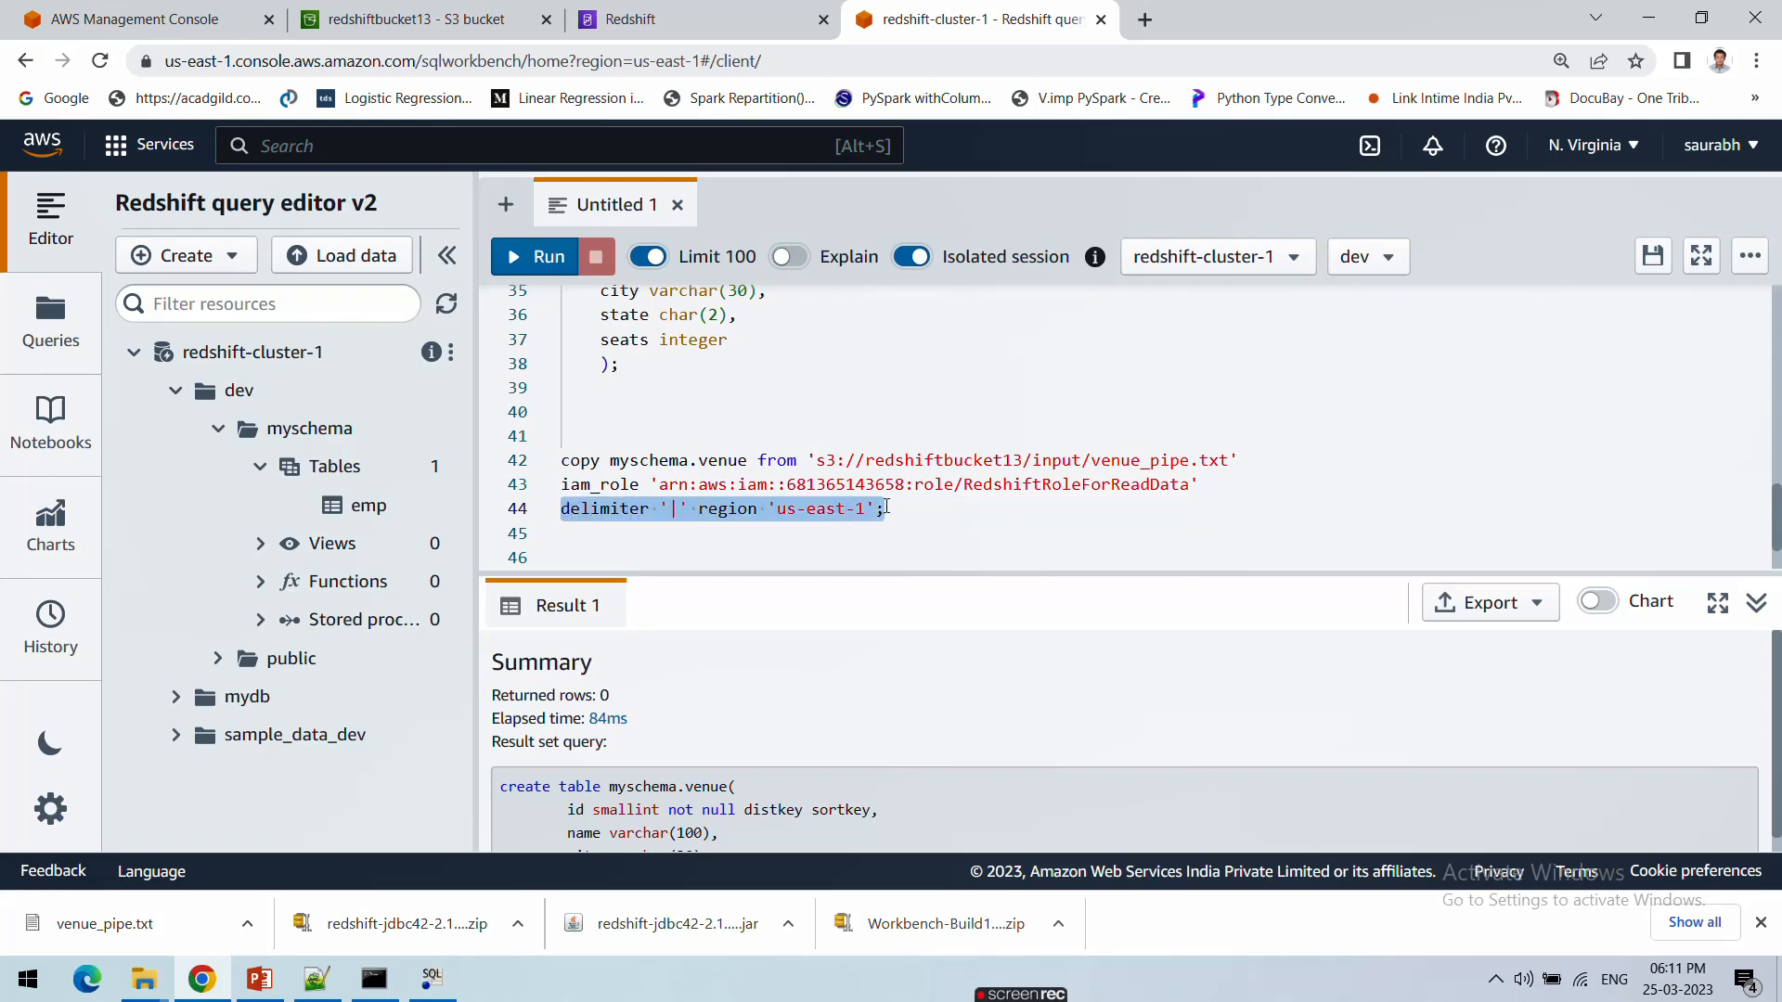
{"action": "left_click", "coordinate": [1640, 159]}
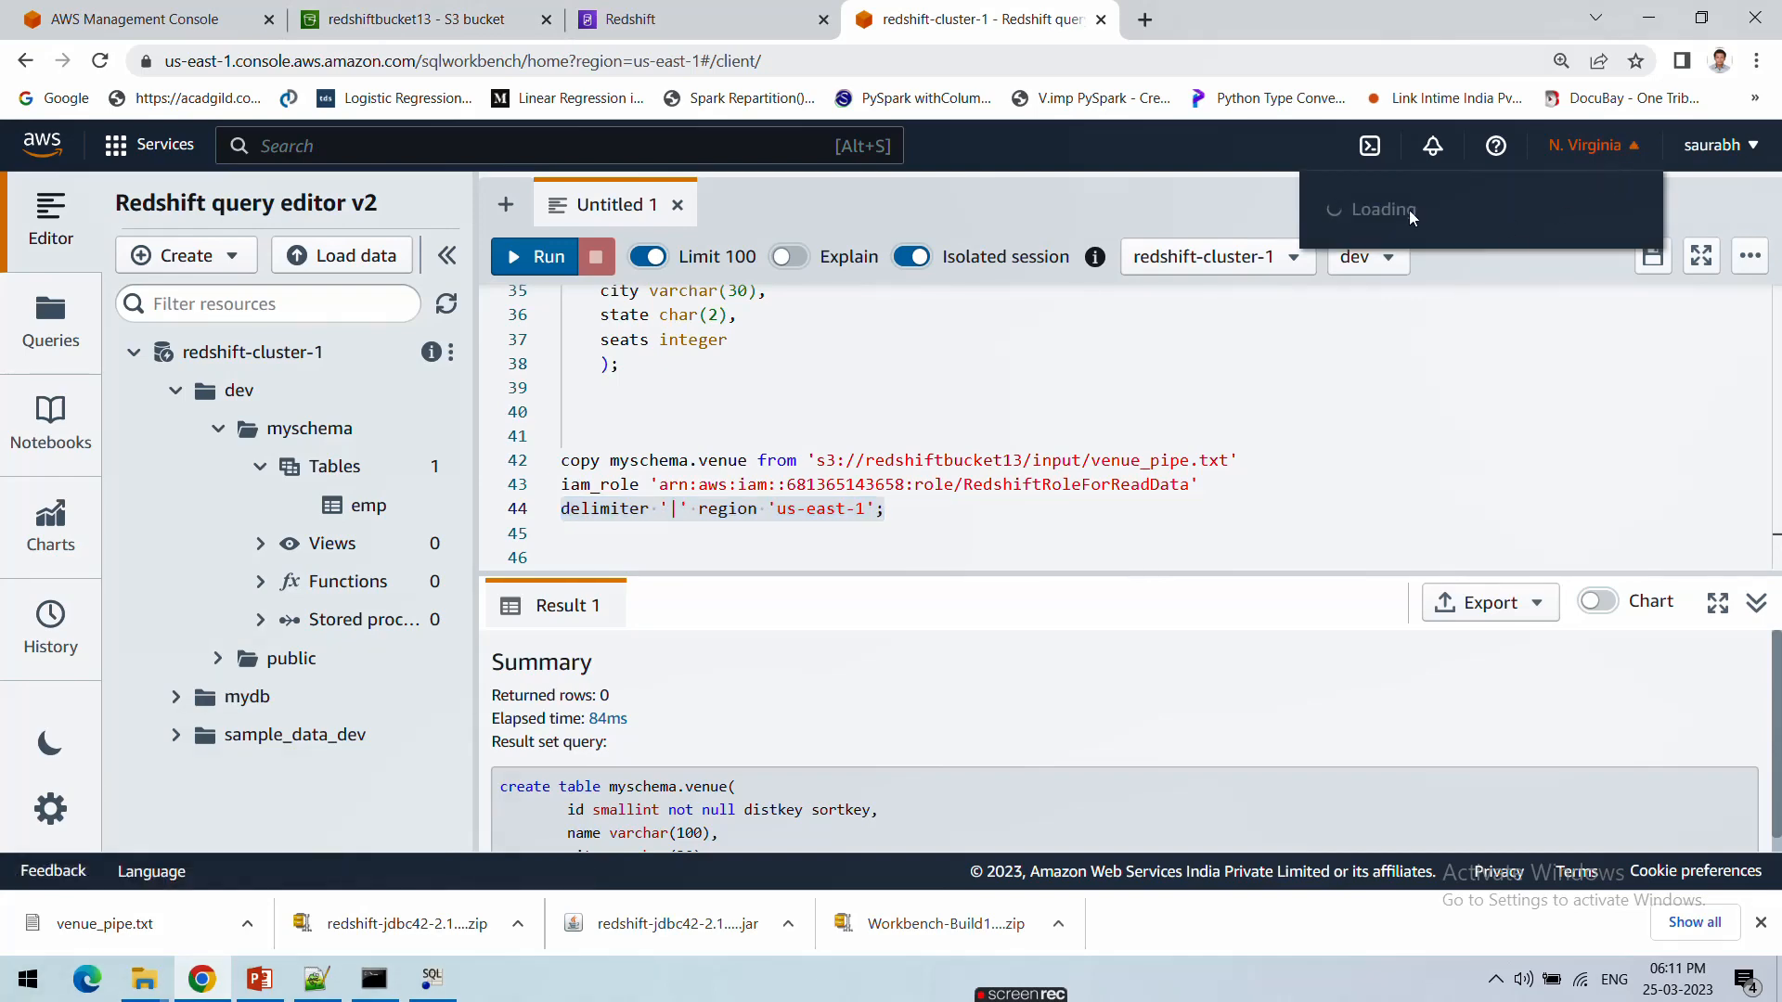
{"action": "left_click", "coordinate": [931, 506]}
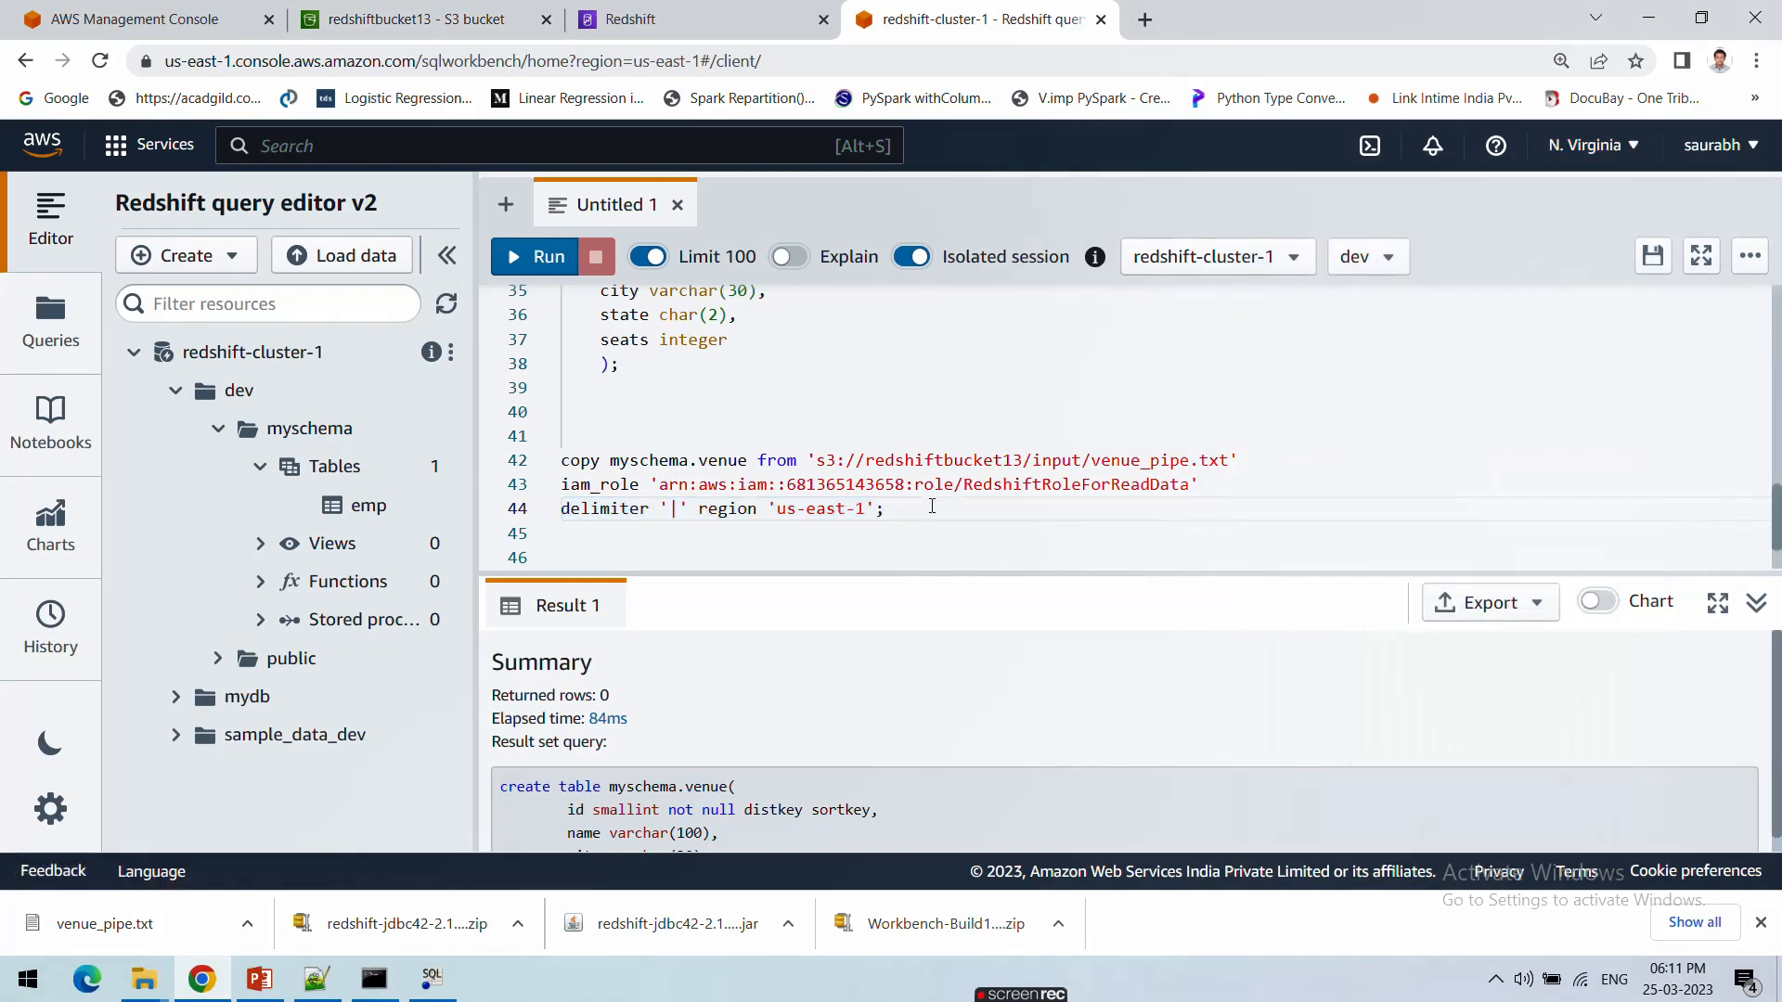
{"action": "left_click_drag", "start_coordinate": [931, 506], "coordinate": [838, 517]}
{"action": "left_click", "coordinate": [972, 521]}
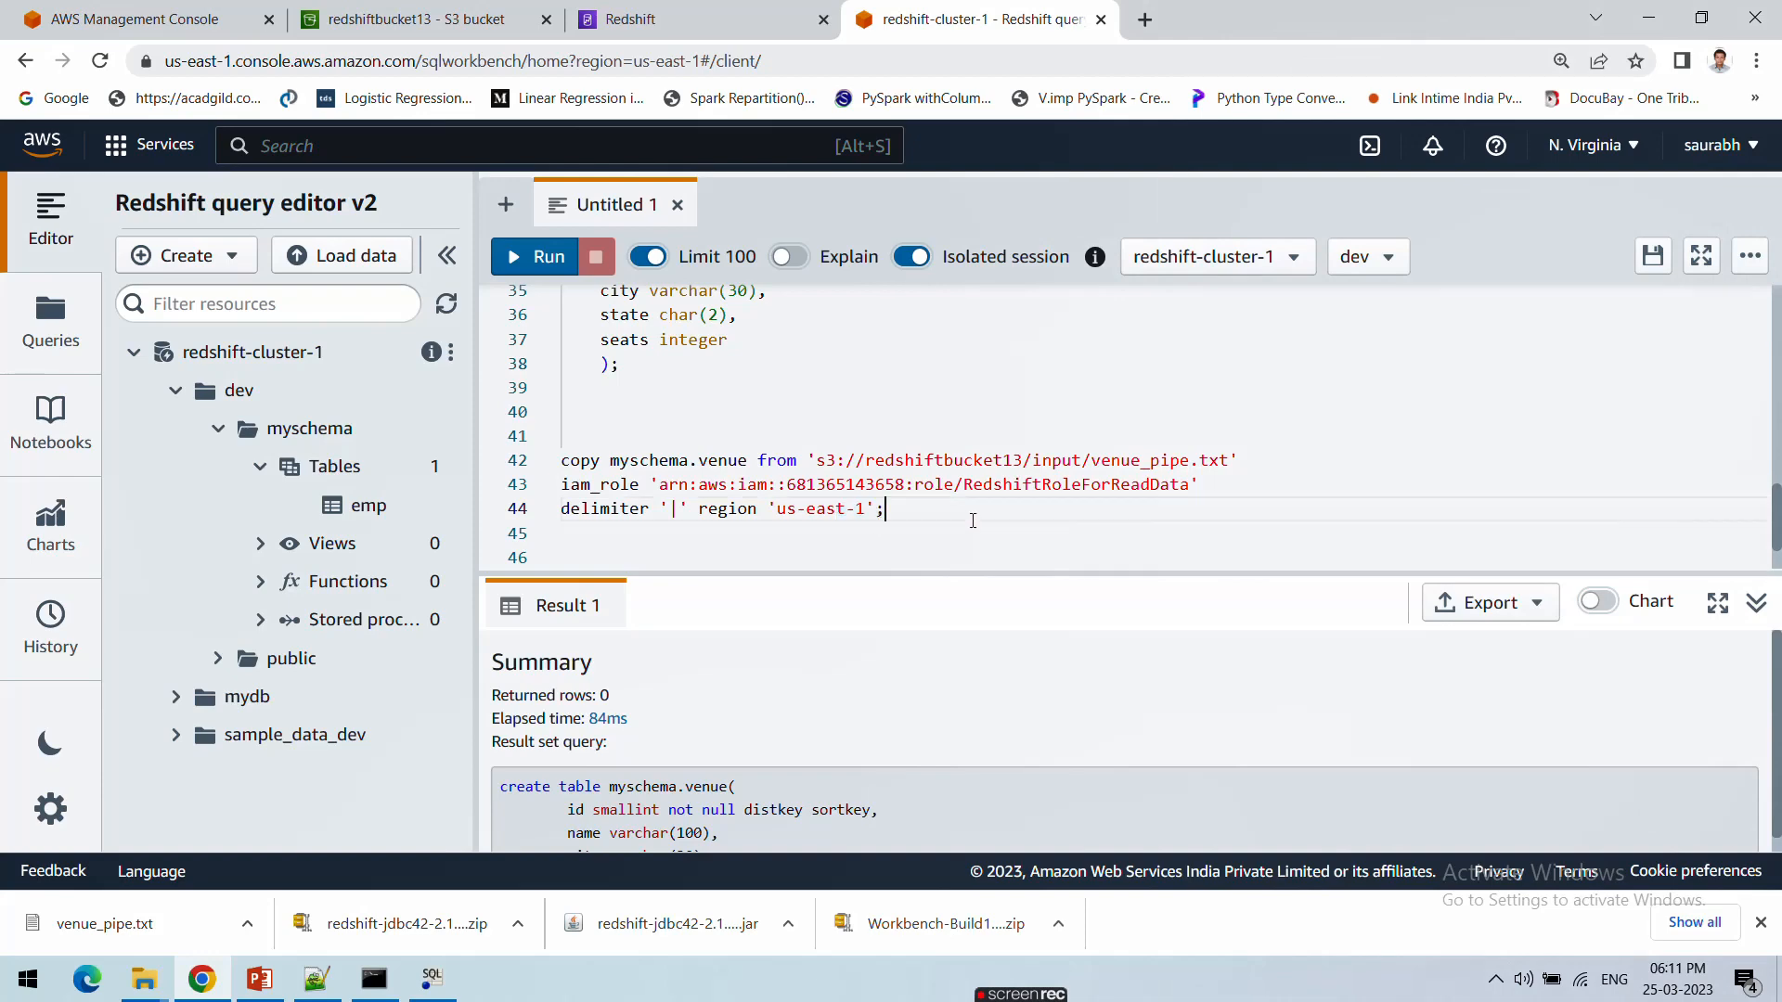
{"action": "double_click", "coordinate": [590, 484]}
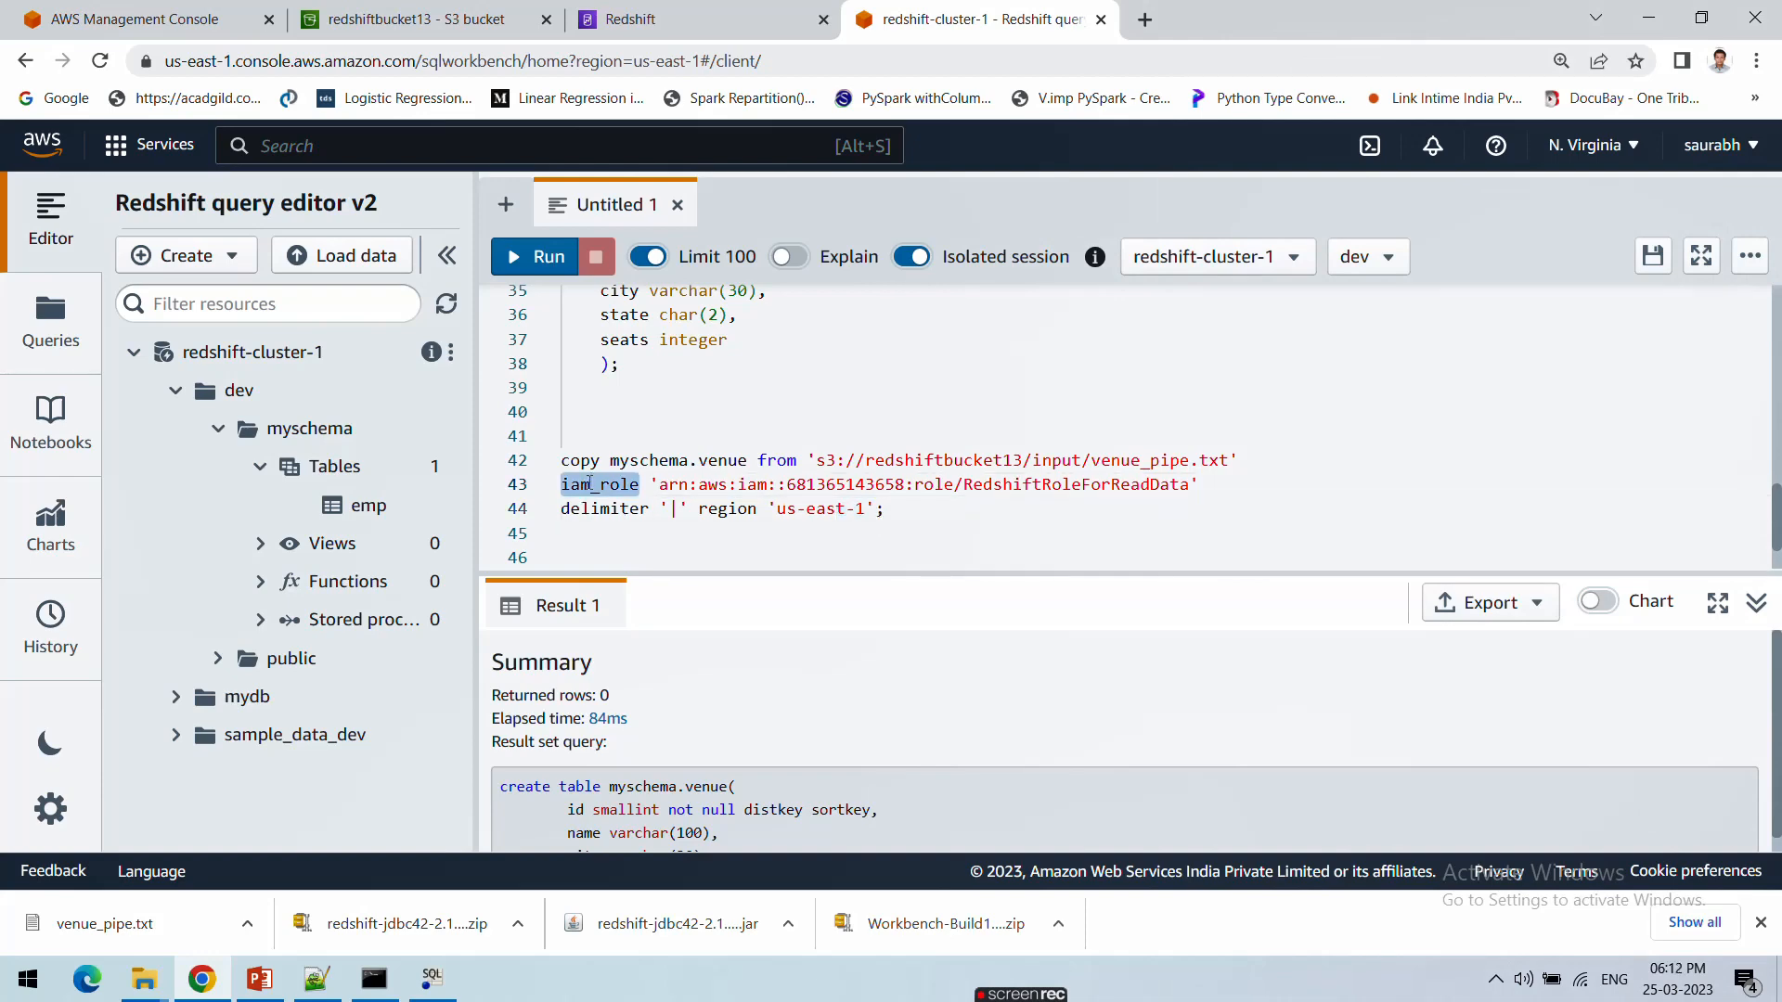
{"action": "double_click", "coordinate": [1043, 487]}
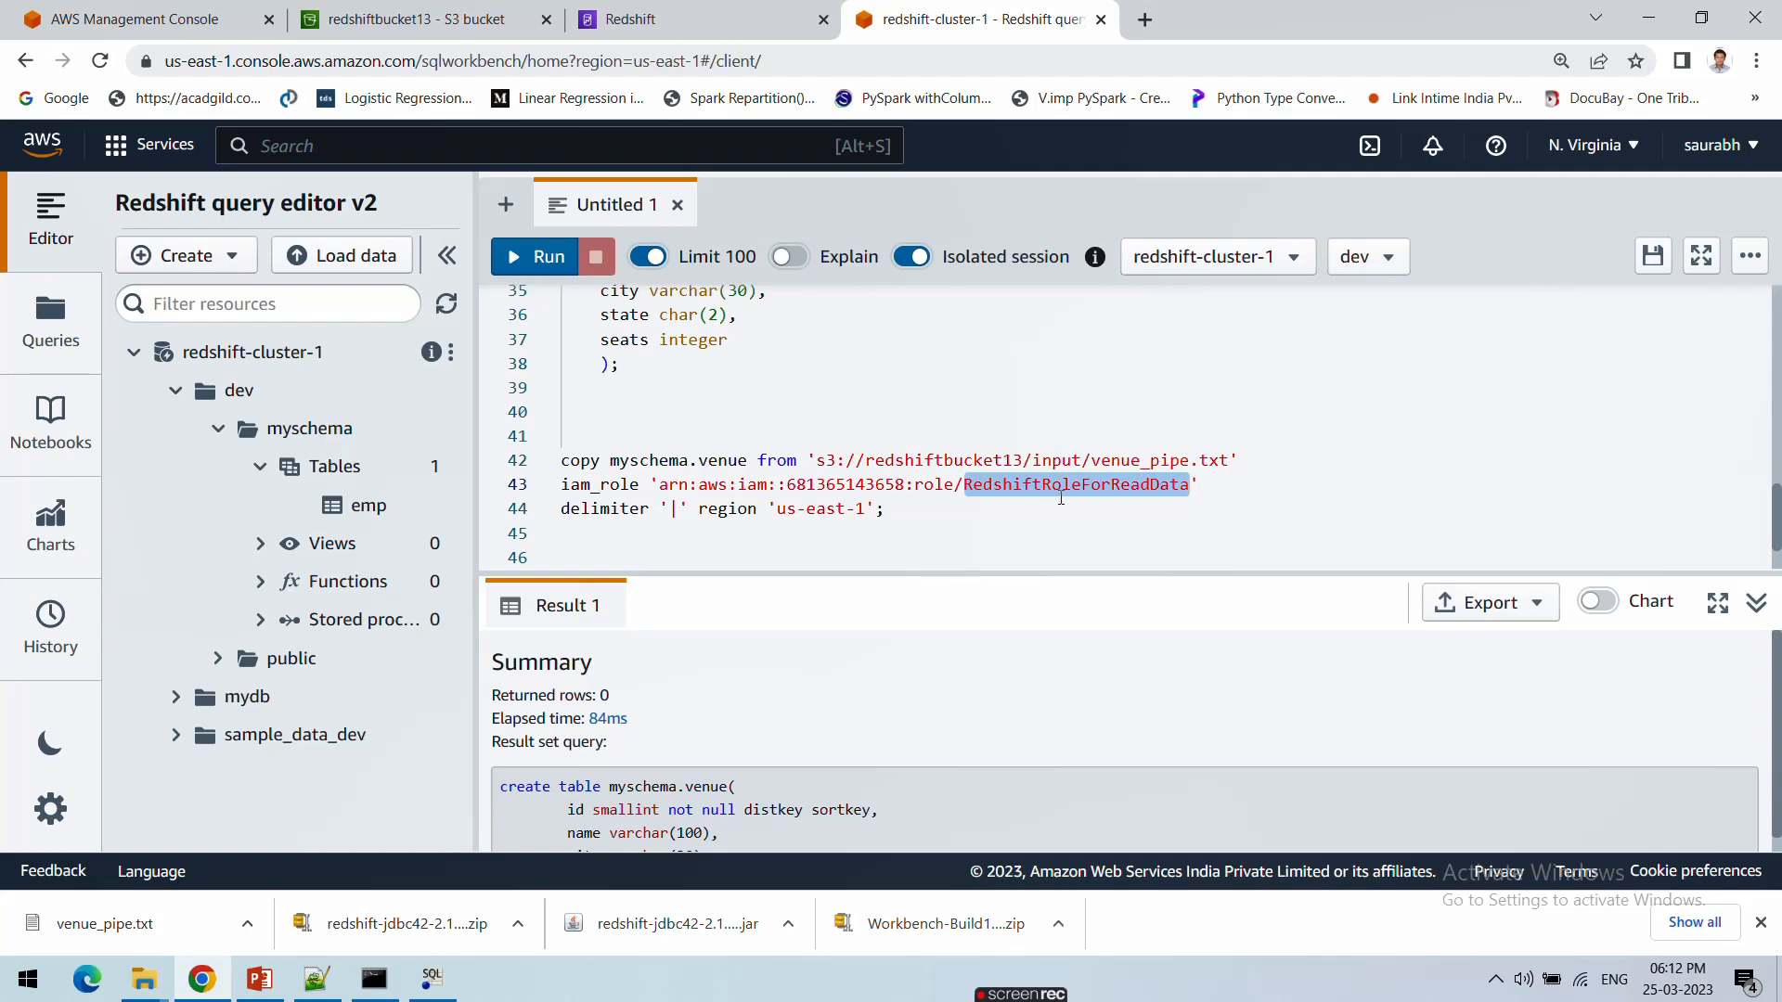
Step: Open the IAM console in a new browser tab from the AWS console home
{"action": "left_click", "coordinate": [1143, 20]}
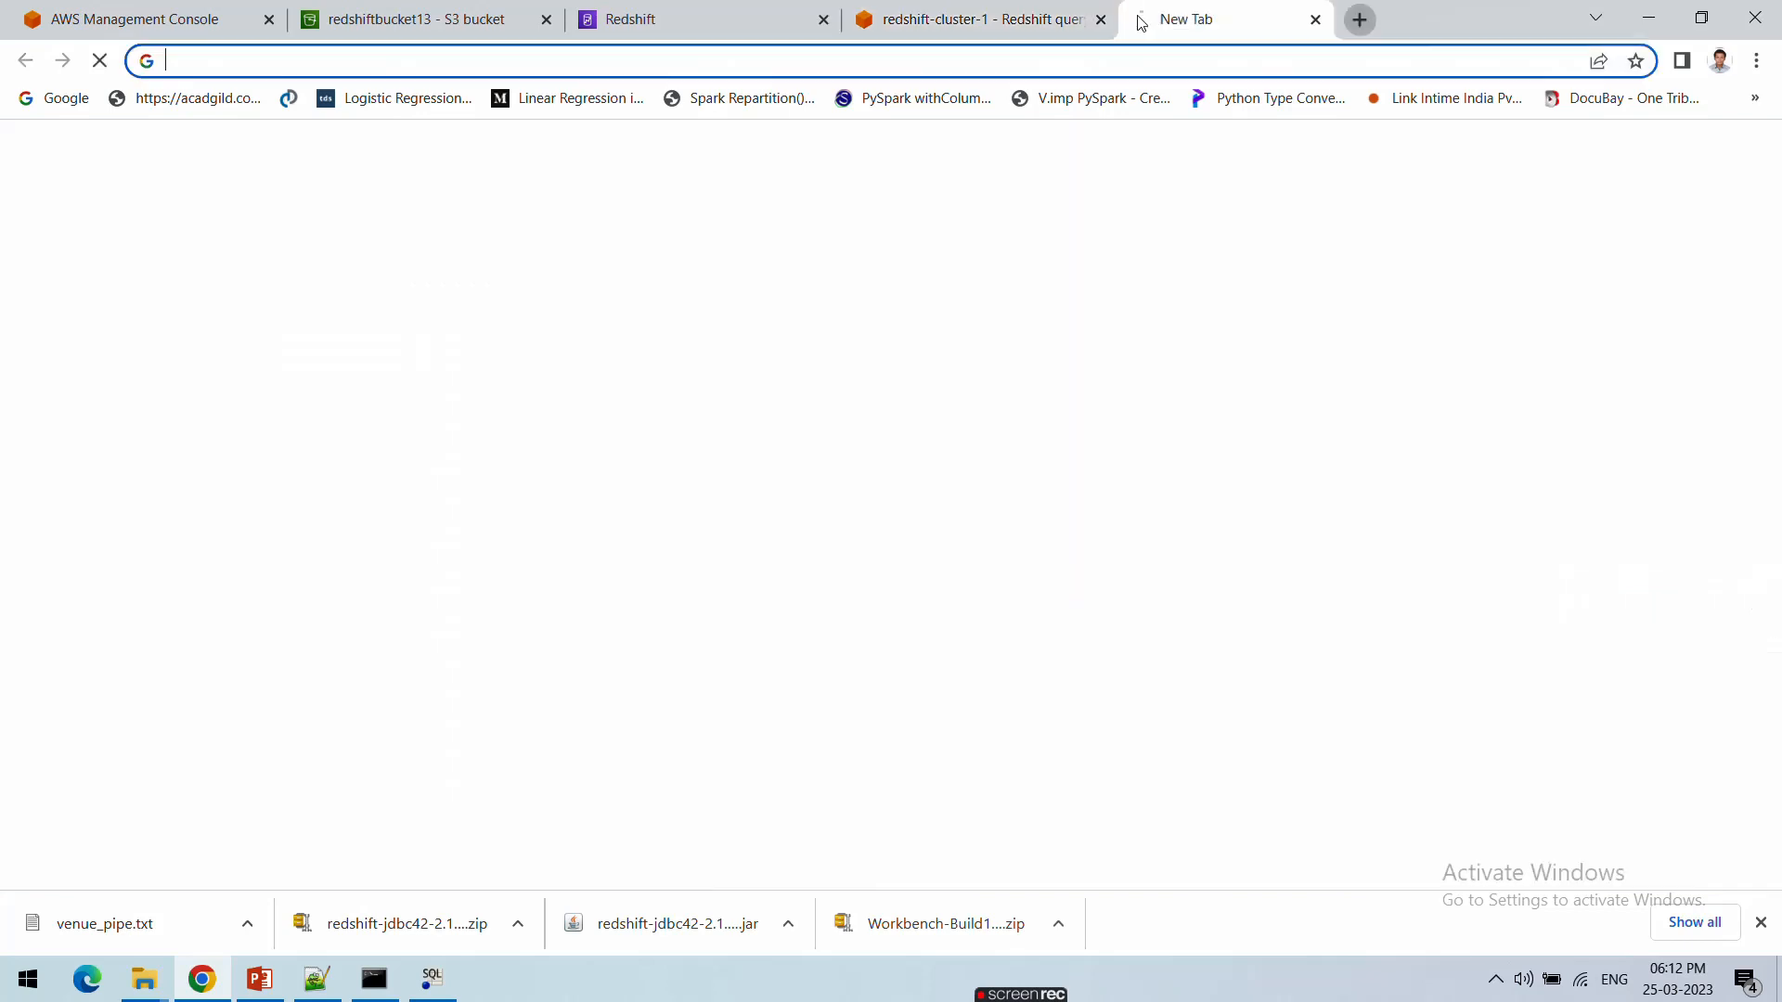
{"action": "left_click", "coordinate": [149, 19]}
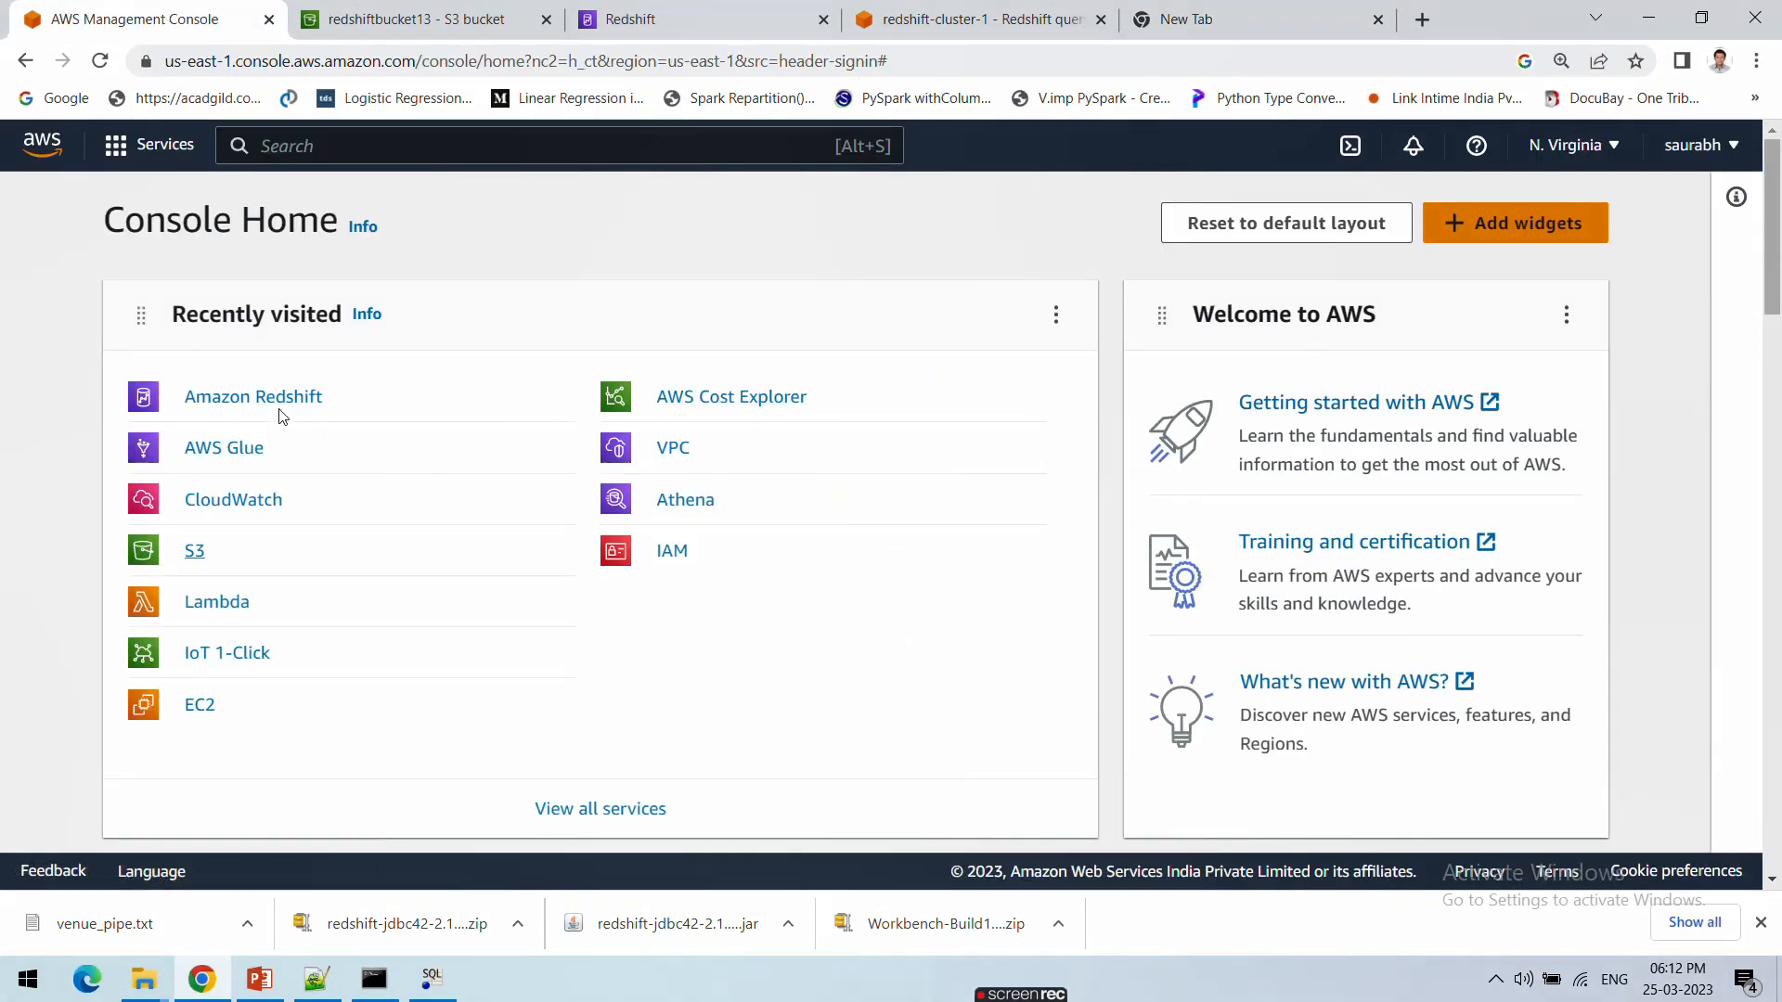
{"action": "right_click", "coordinate": [670, 553]}
{"action": "left_click", "coordinate": [696, 571]}
{"action": "left_click", "coordinate": [362, 11]}
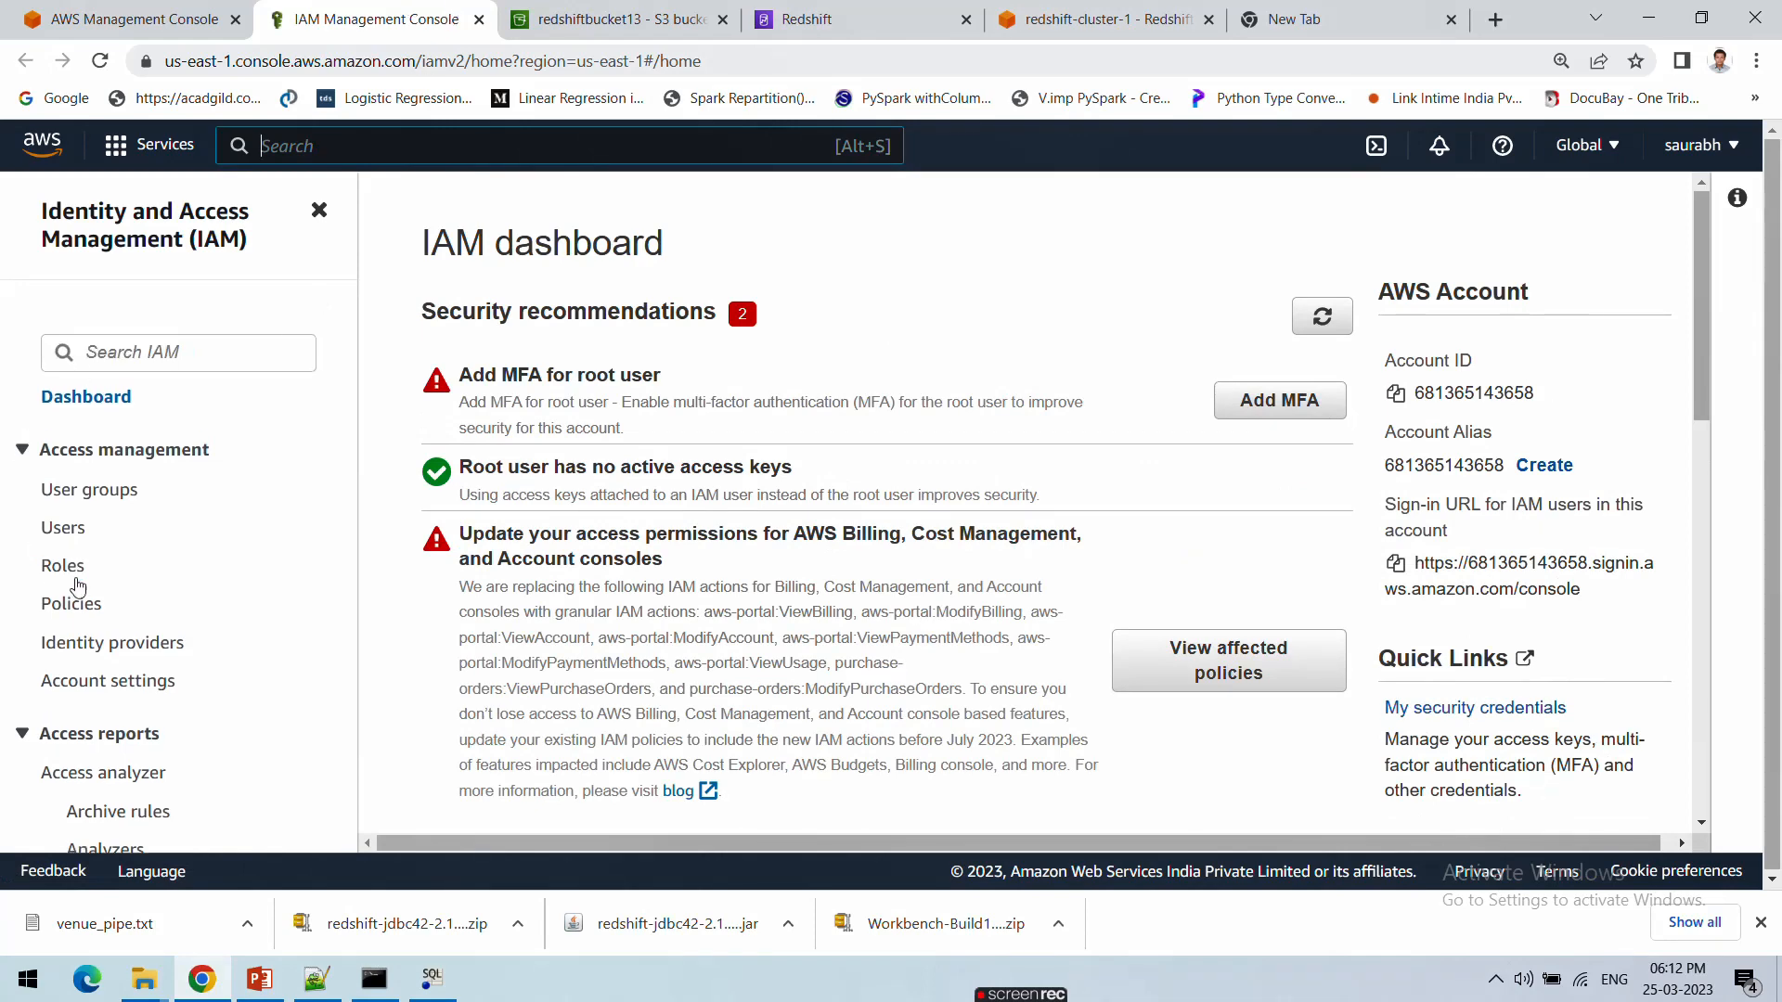
Step: Filter IAM roles by 're' and open the RedshiftRoleForReadData role
{"action": "left_click", "coordinate": [74, 577]}
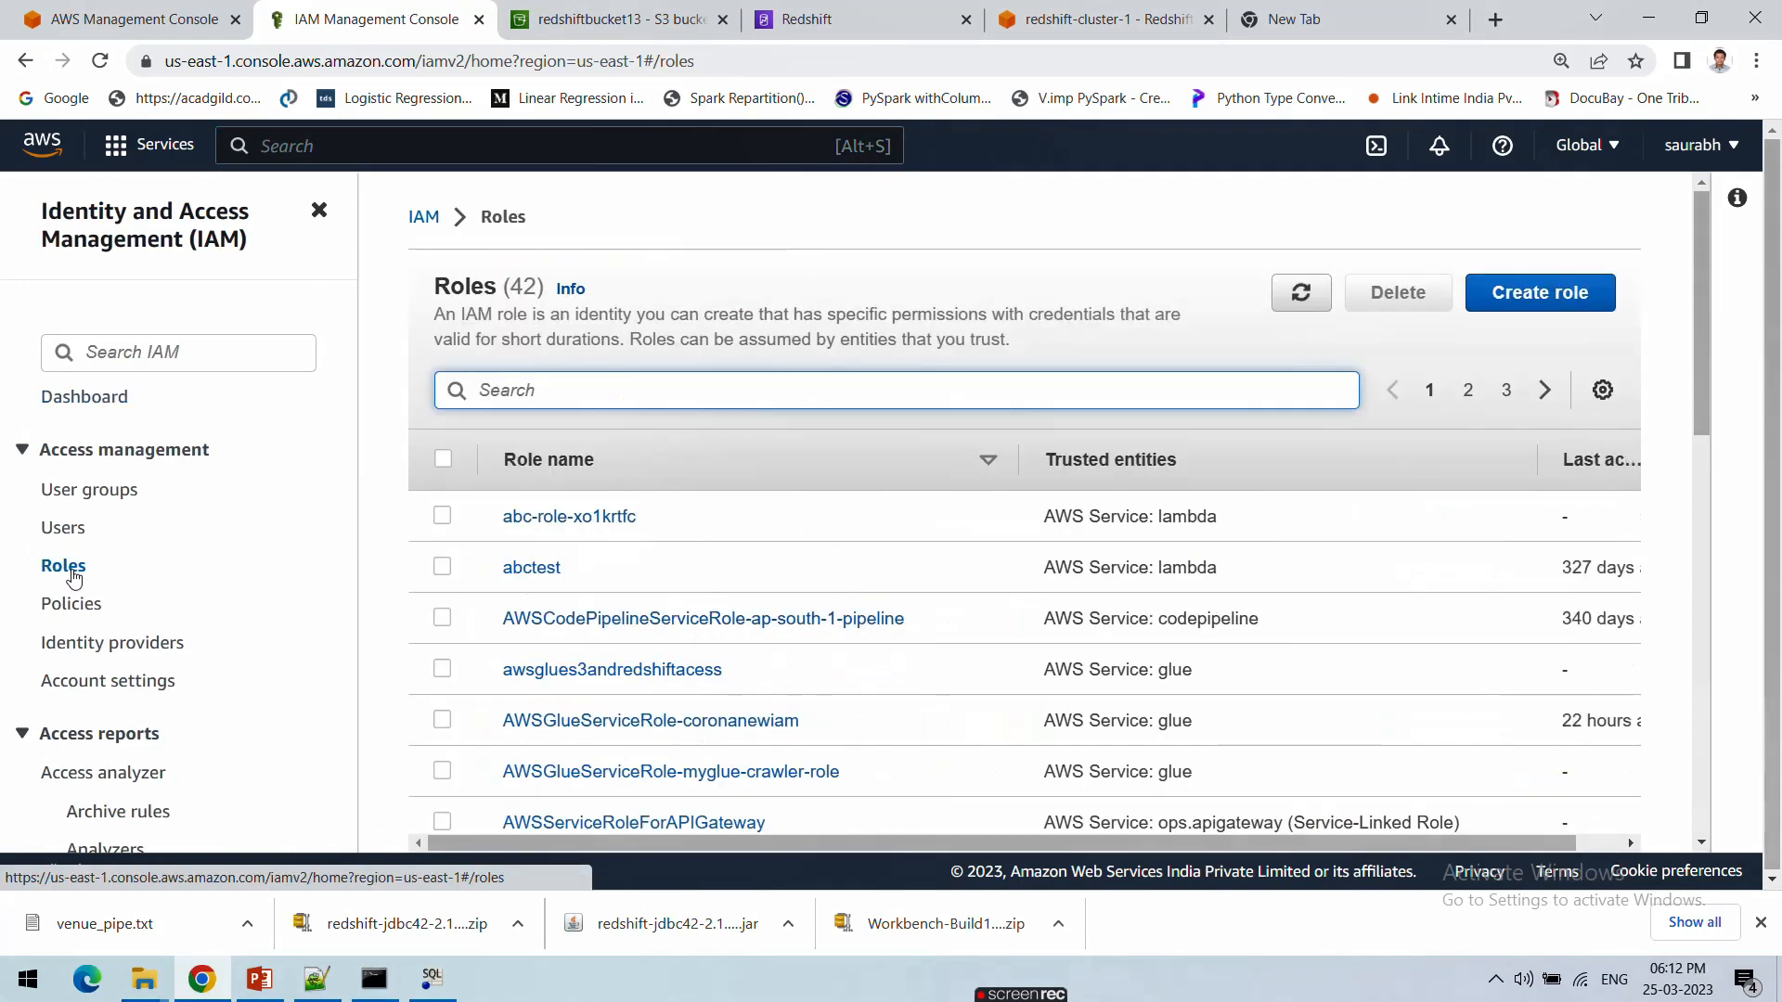
{"action": "scroll", "coordinate": [590, 508], "scroll_direction": "down", "scroll_amount": 2}
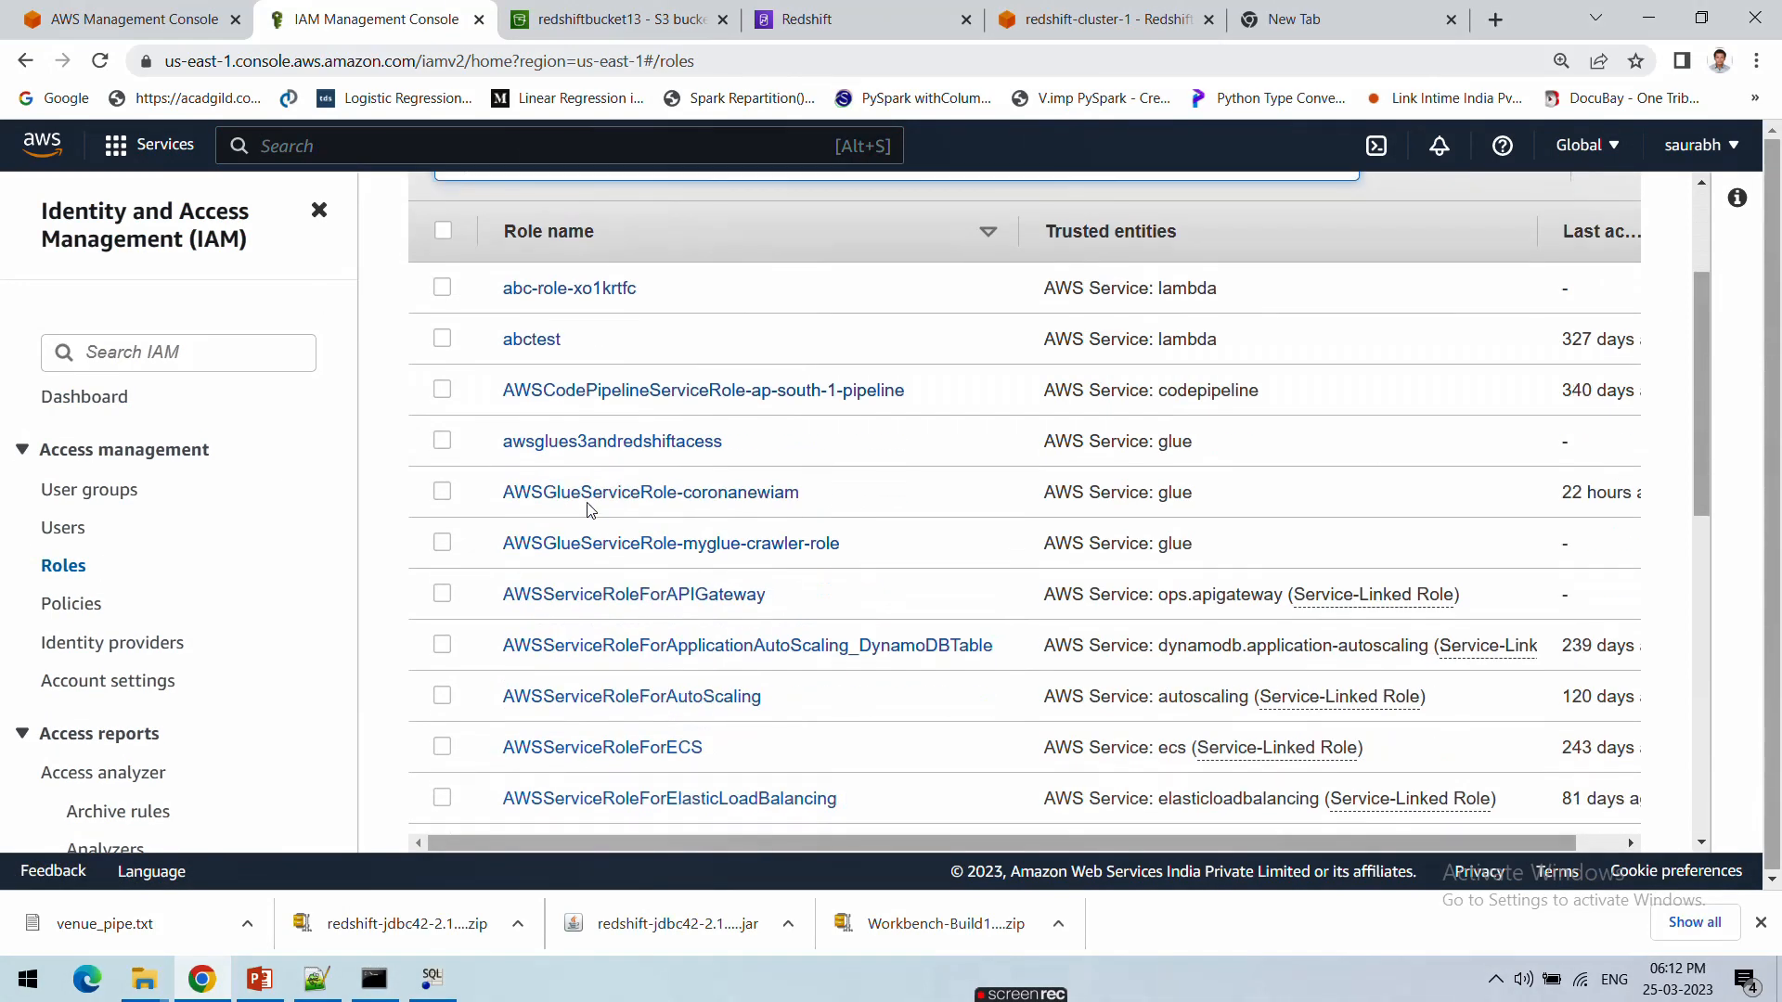
{"action": "scroll", "coordinate": [589, 506], "scroll_direction": "up", "scroll_amount": 3}
{"action": "type", "text": "re"}
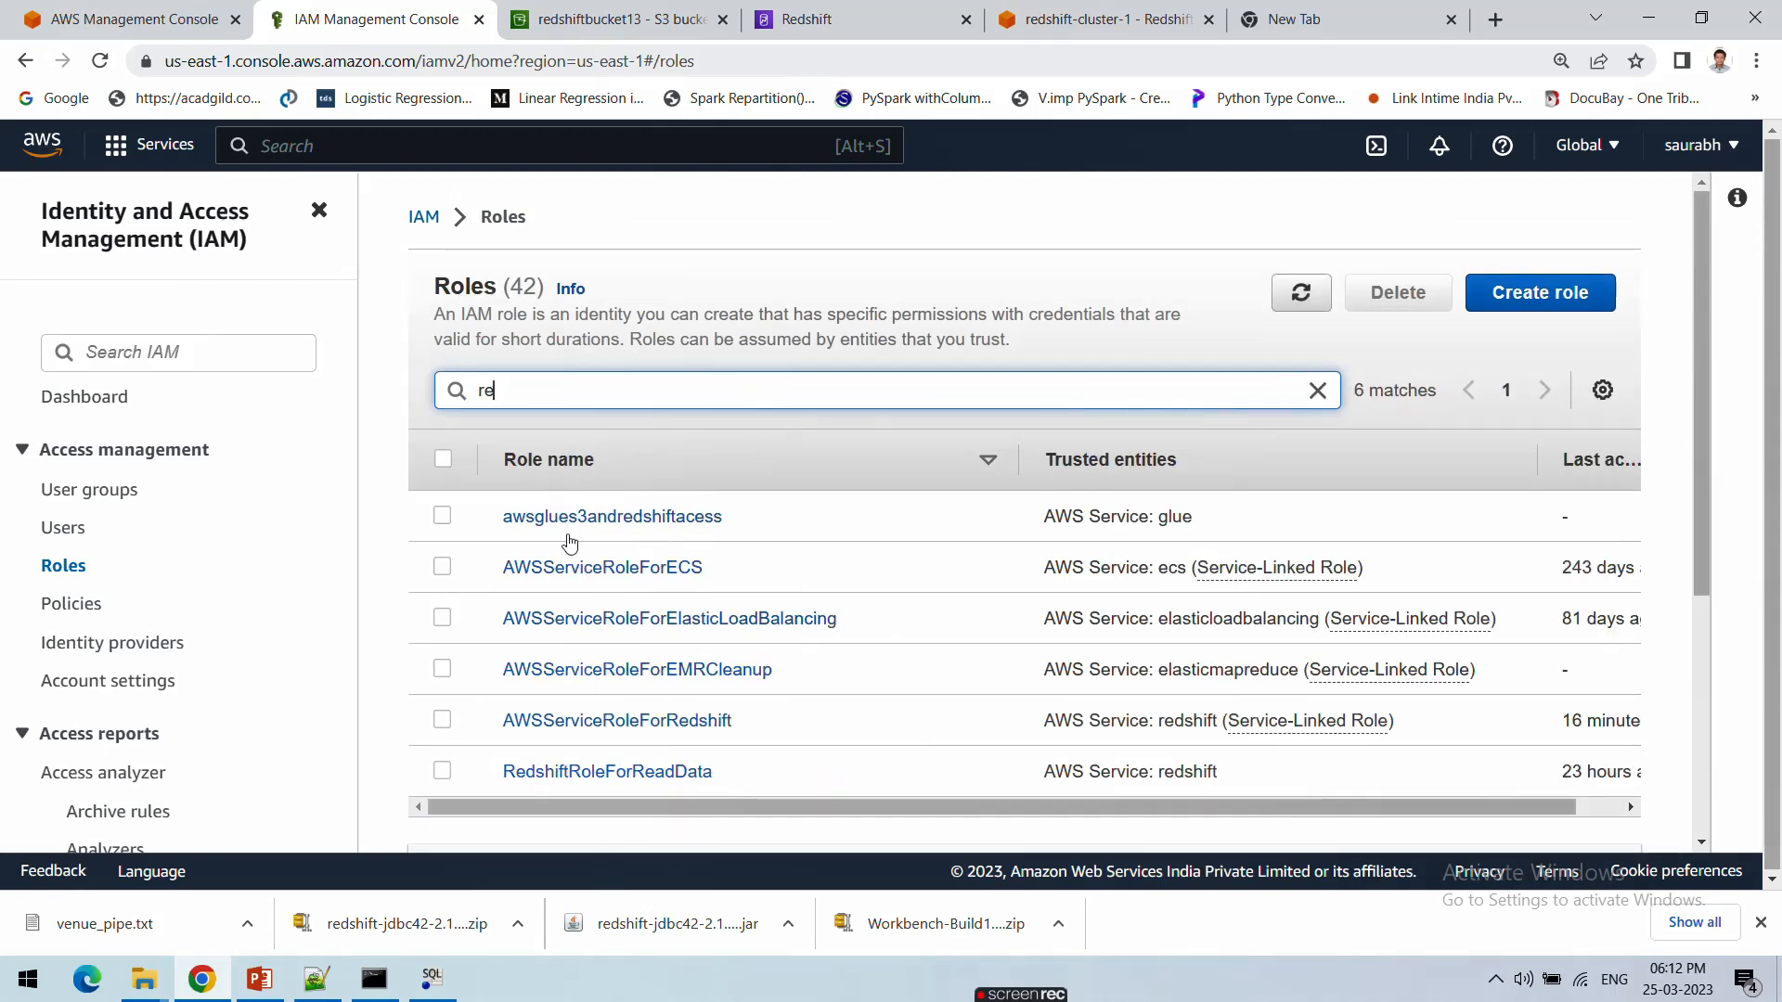
{"action": "left_click", "coordinate": [598, 778]}
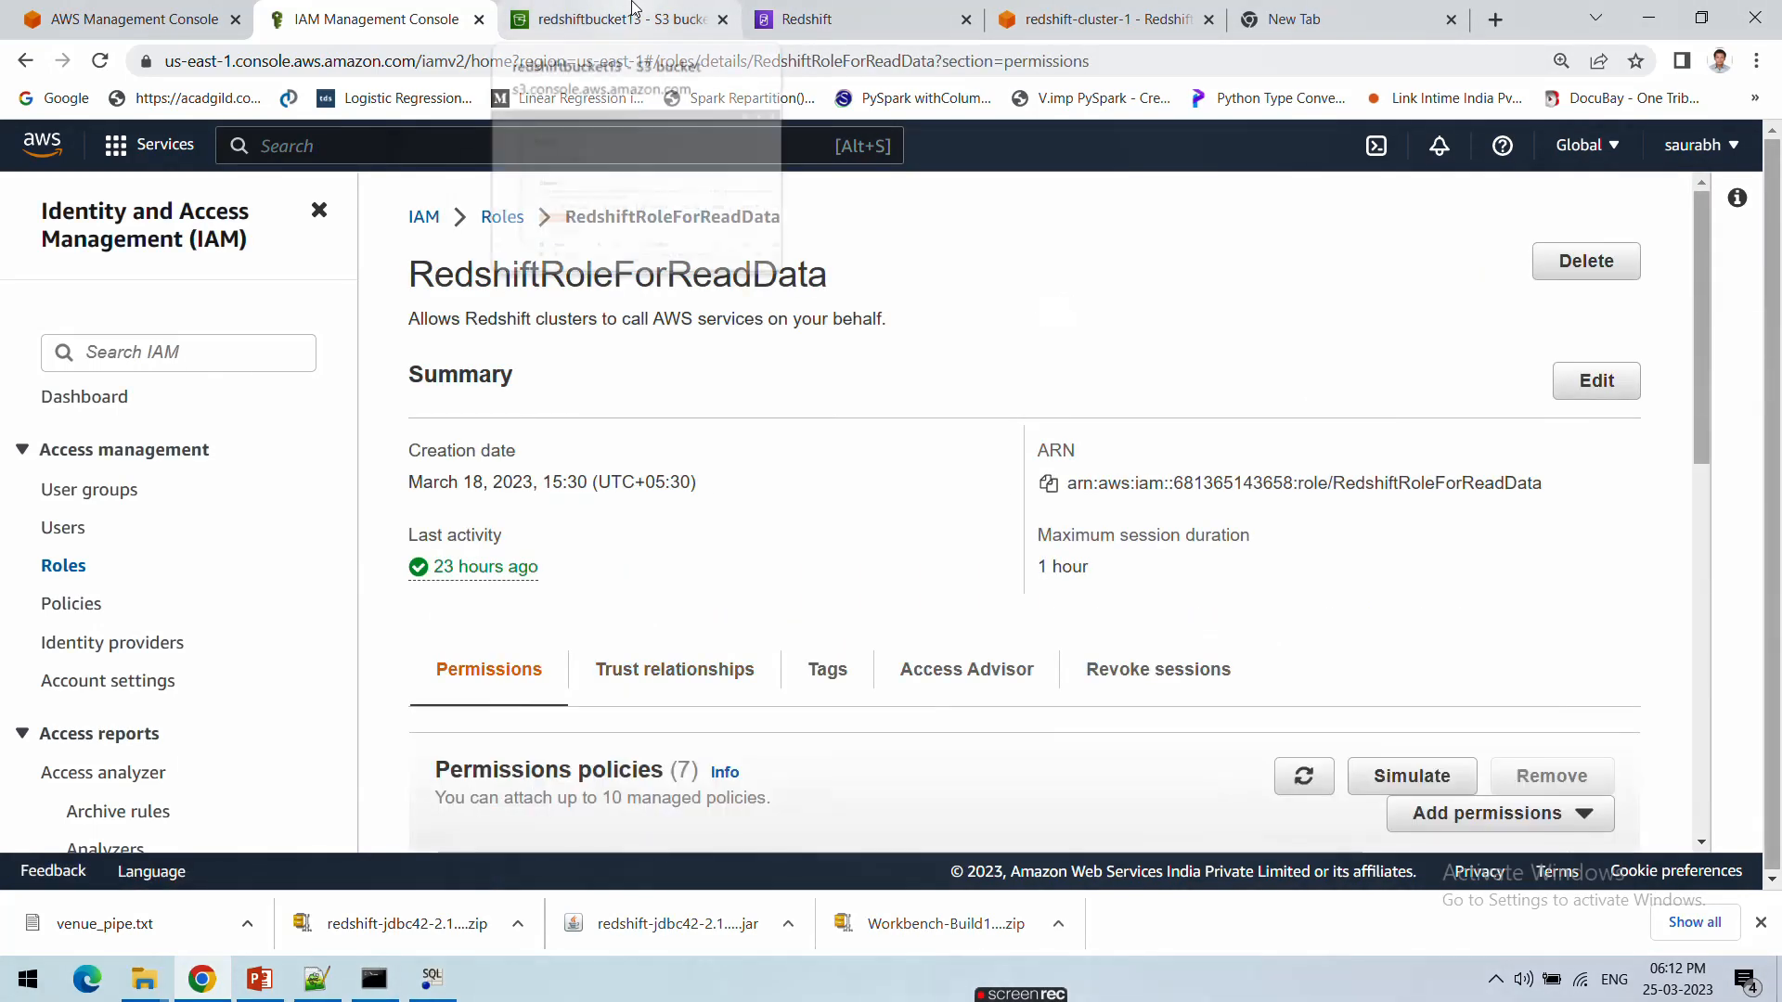
Step: Compare against the COPY command, then copy the RedshiftRoleForReadData role ARN
{"action": "left_click", "coordinate": [631, 12]}
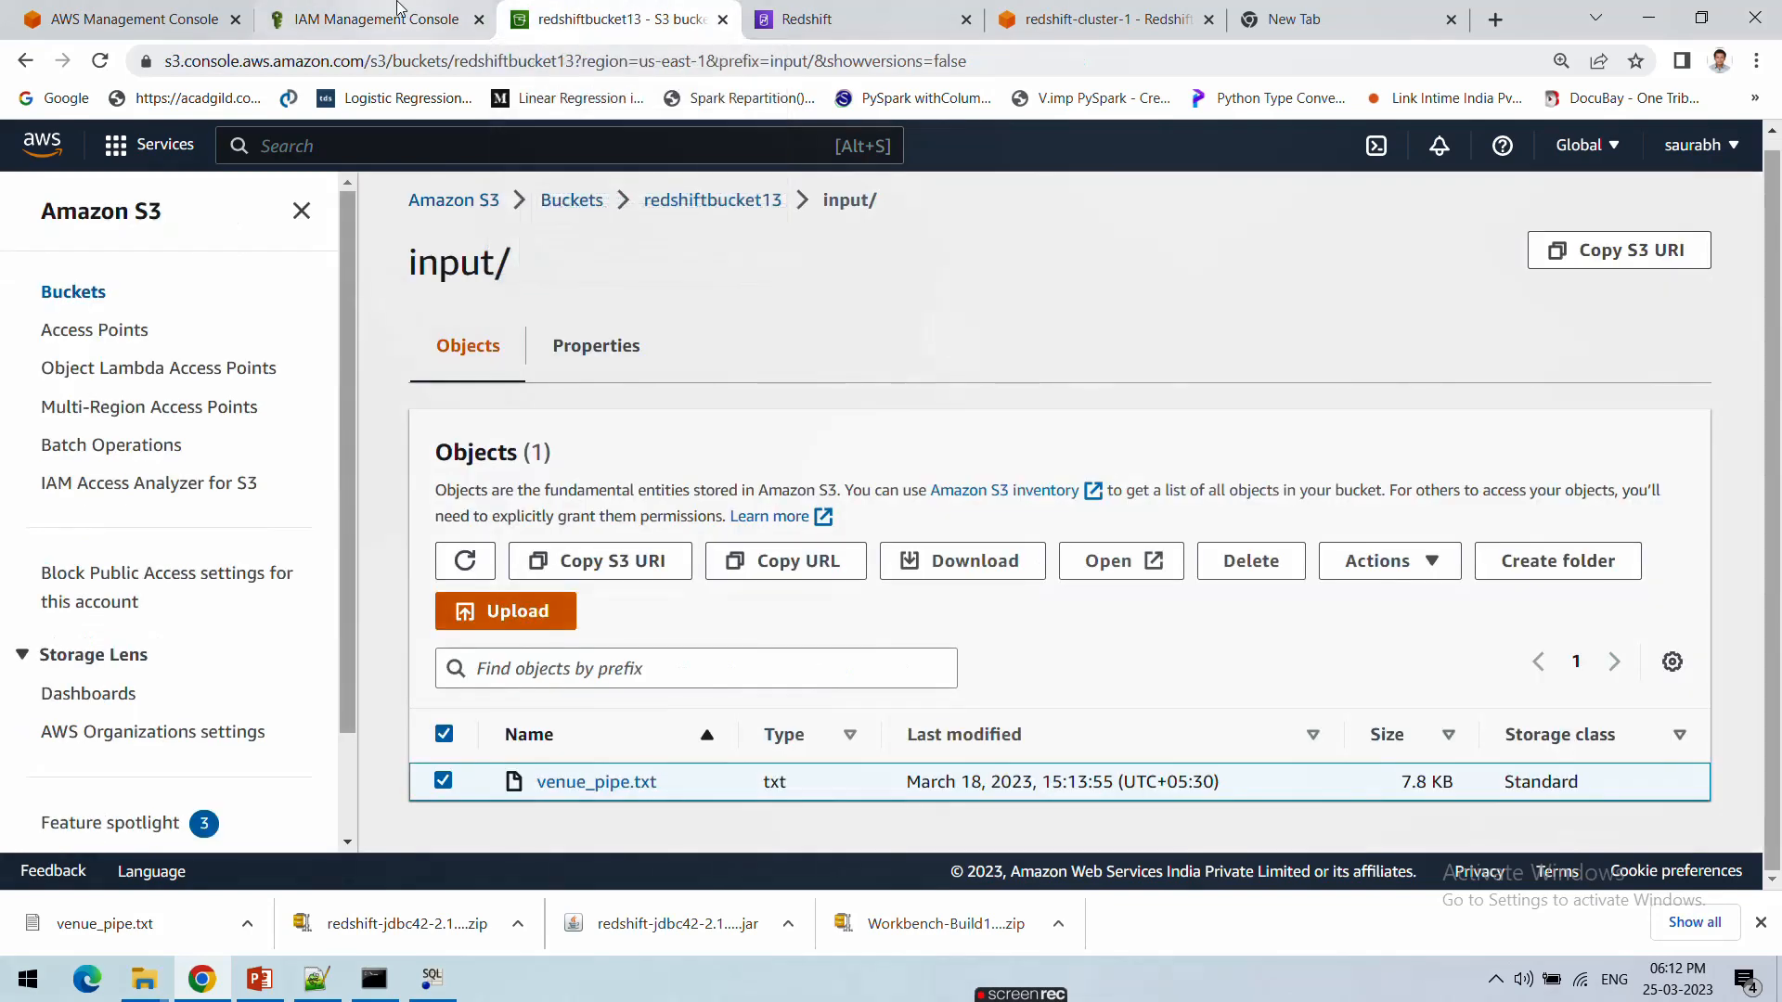
{"action": "left_click", "coordinate": [1043, 9]}
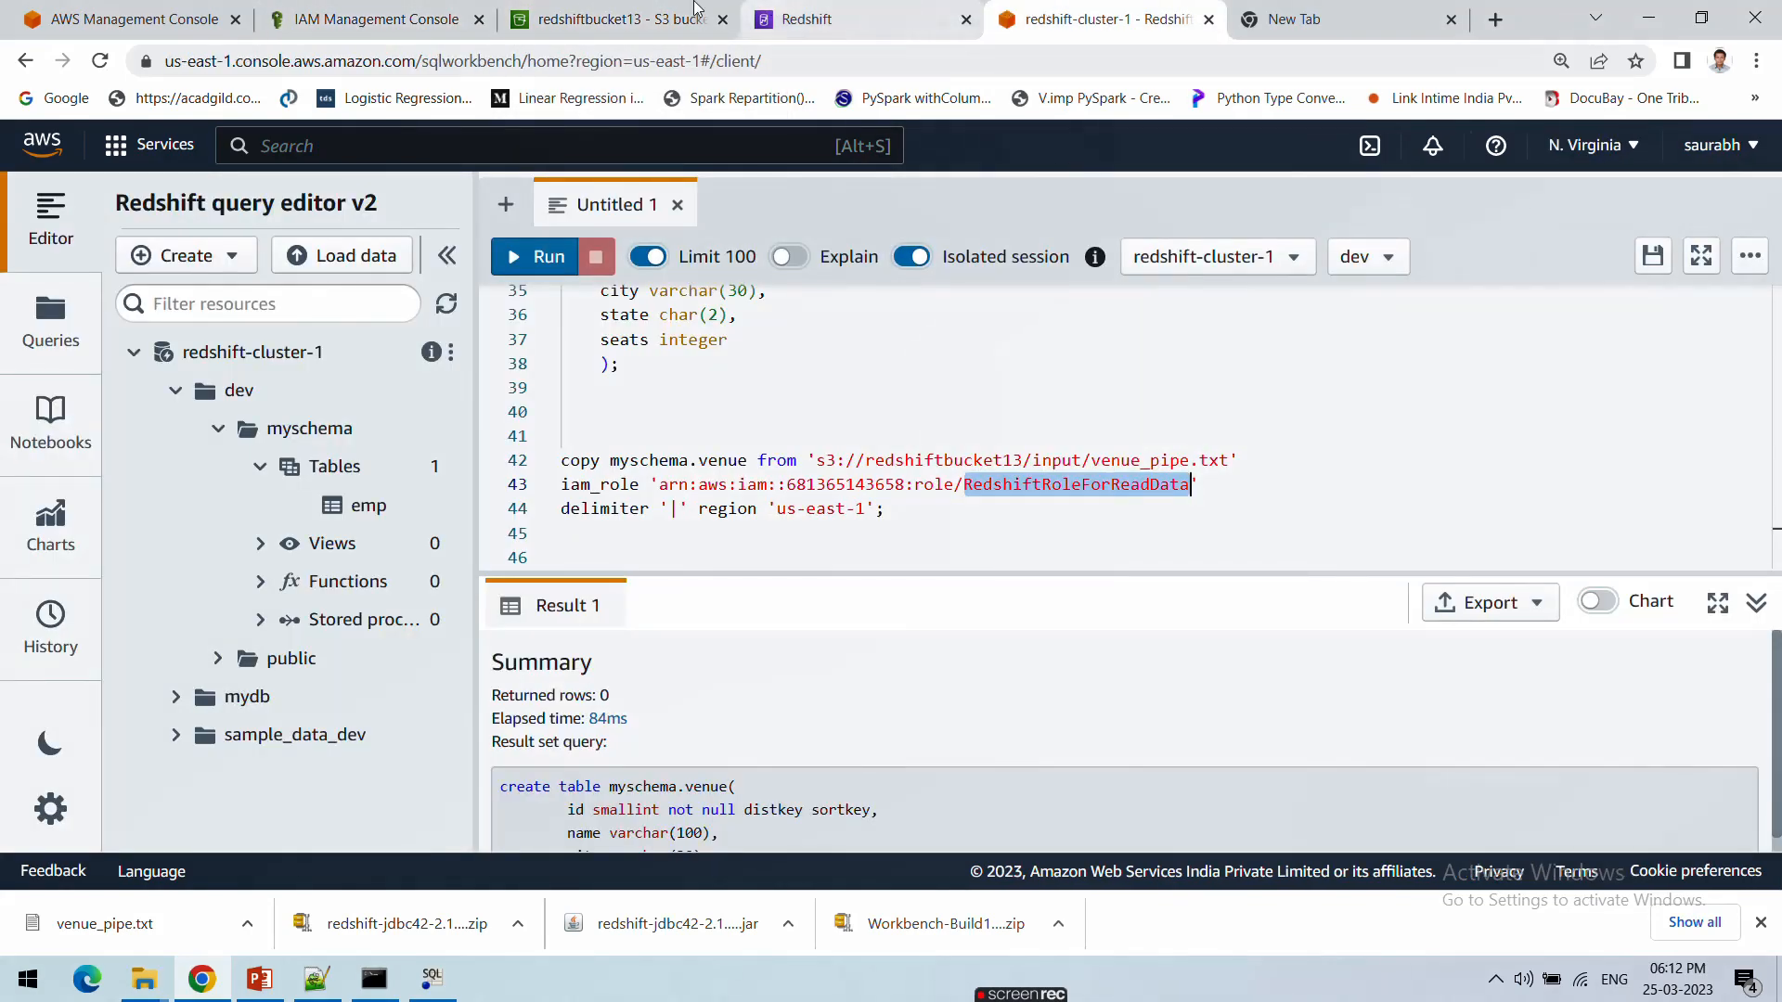
{"action": "left_click", "coordinate": [382, 13]}
{"action": "scroll", "coordinate": [713, 464], "scroll_direction": "down", "scroll_amount": 2}
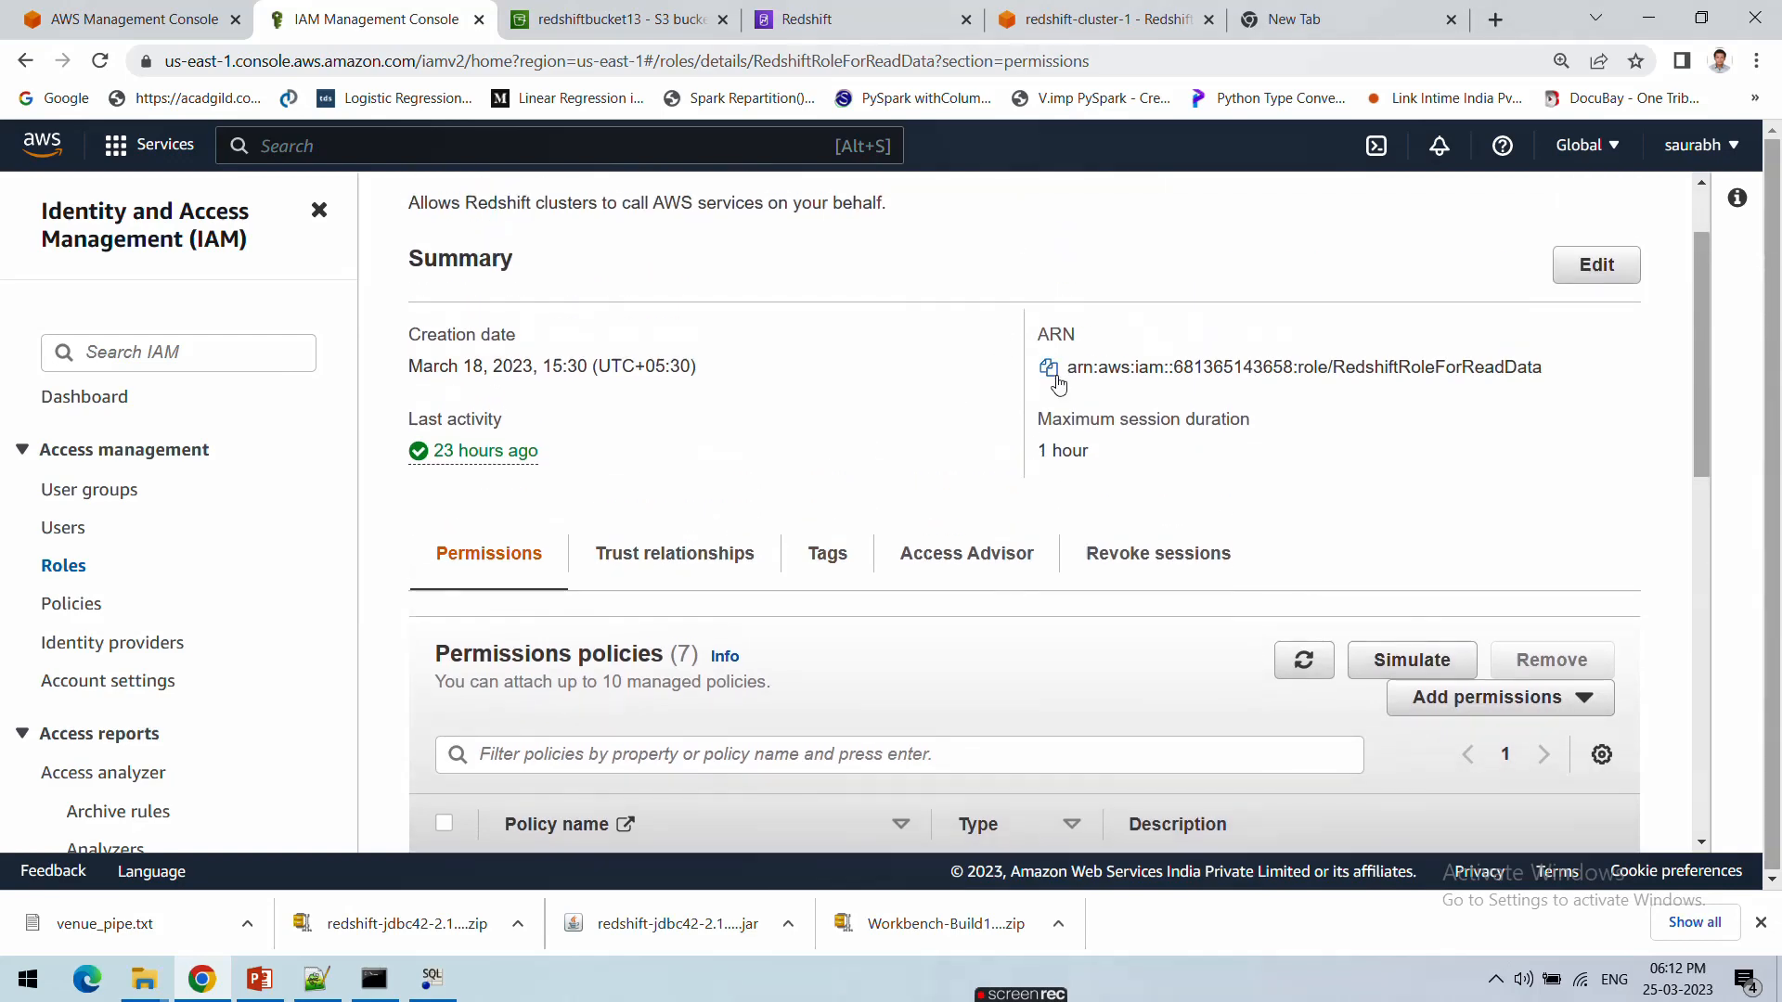
{"action": "left_click", "coordinate": [1053, 372]}
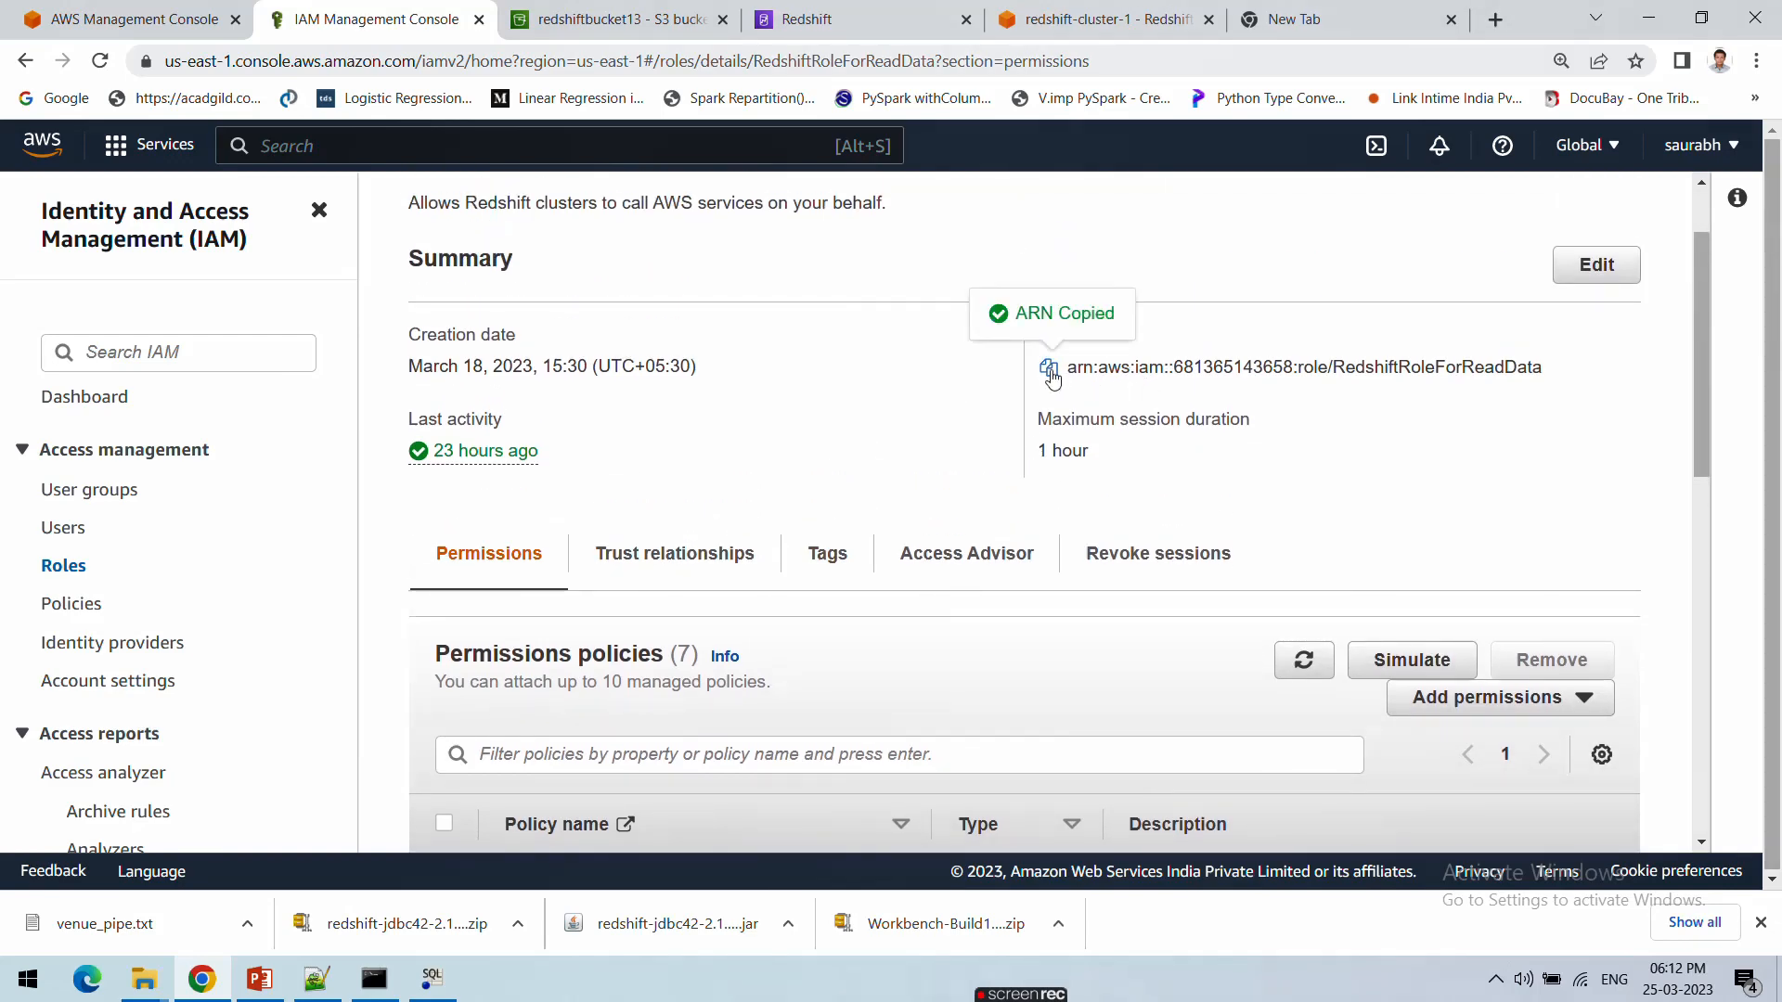
Step: Highlight the account id inside the role's ARN
{"action": "scroll", "coordinate": [595, 446], "scroll_direction": "up", "scroll_amount": 2}
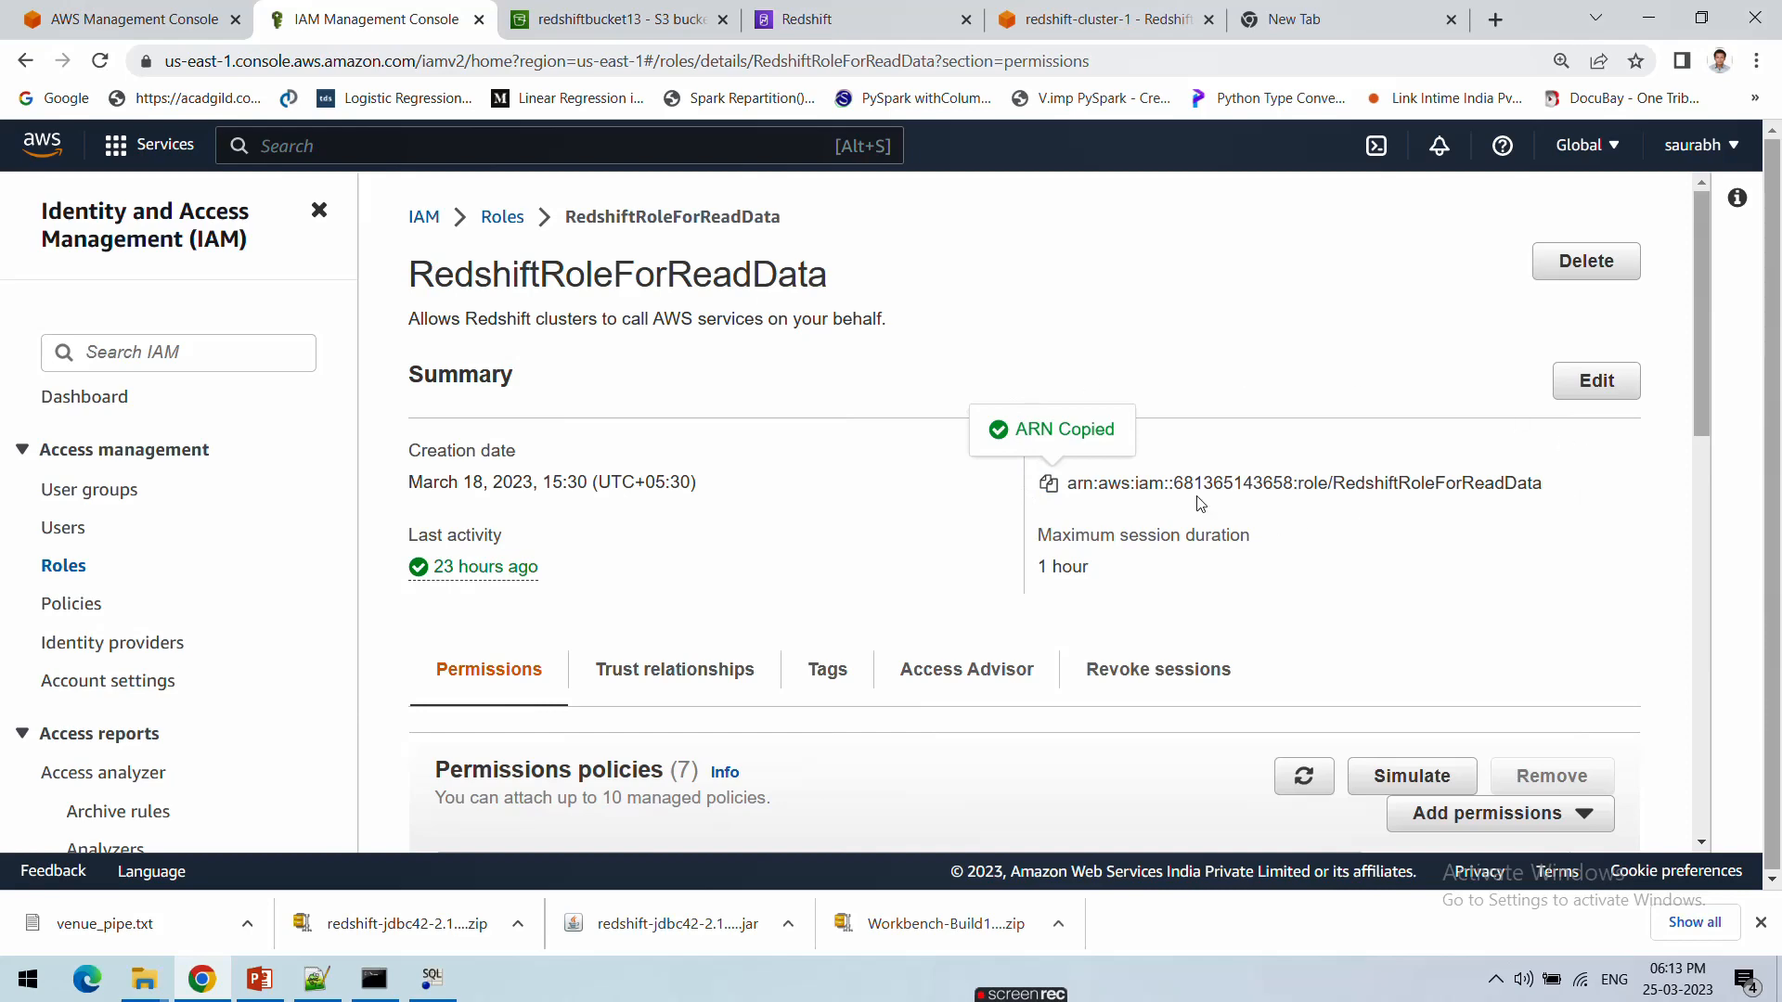
{"action": "double_click", "coordinate": [1177, 481]}
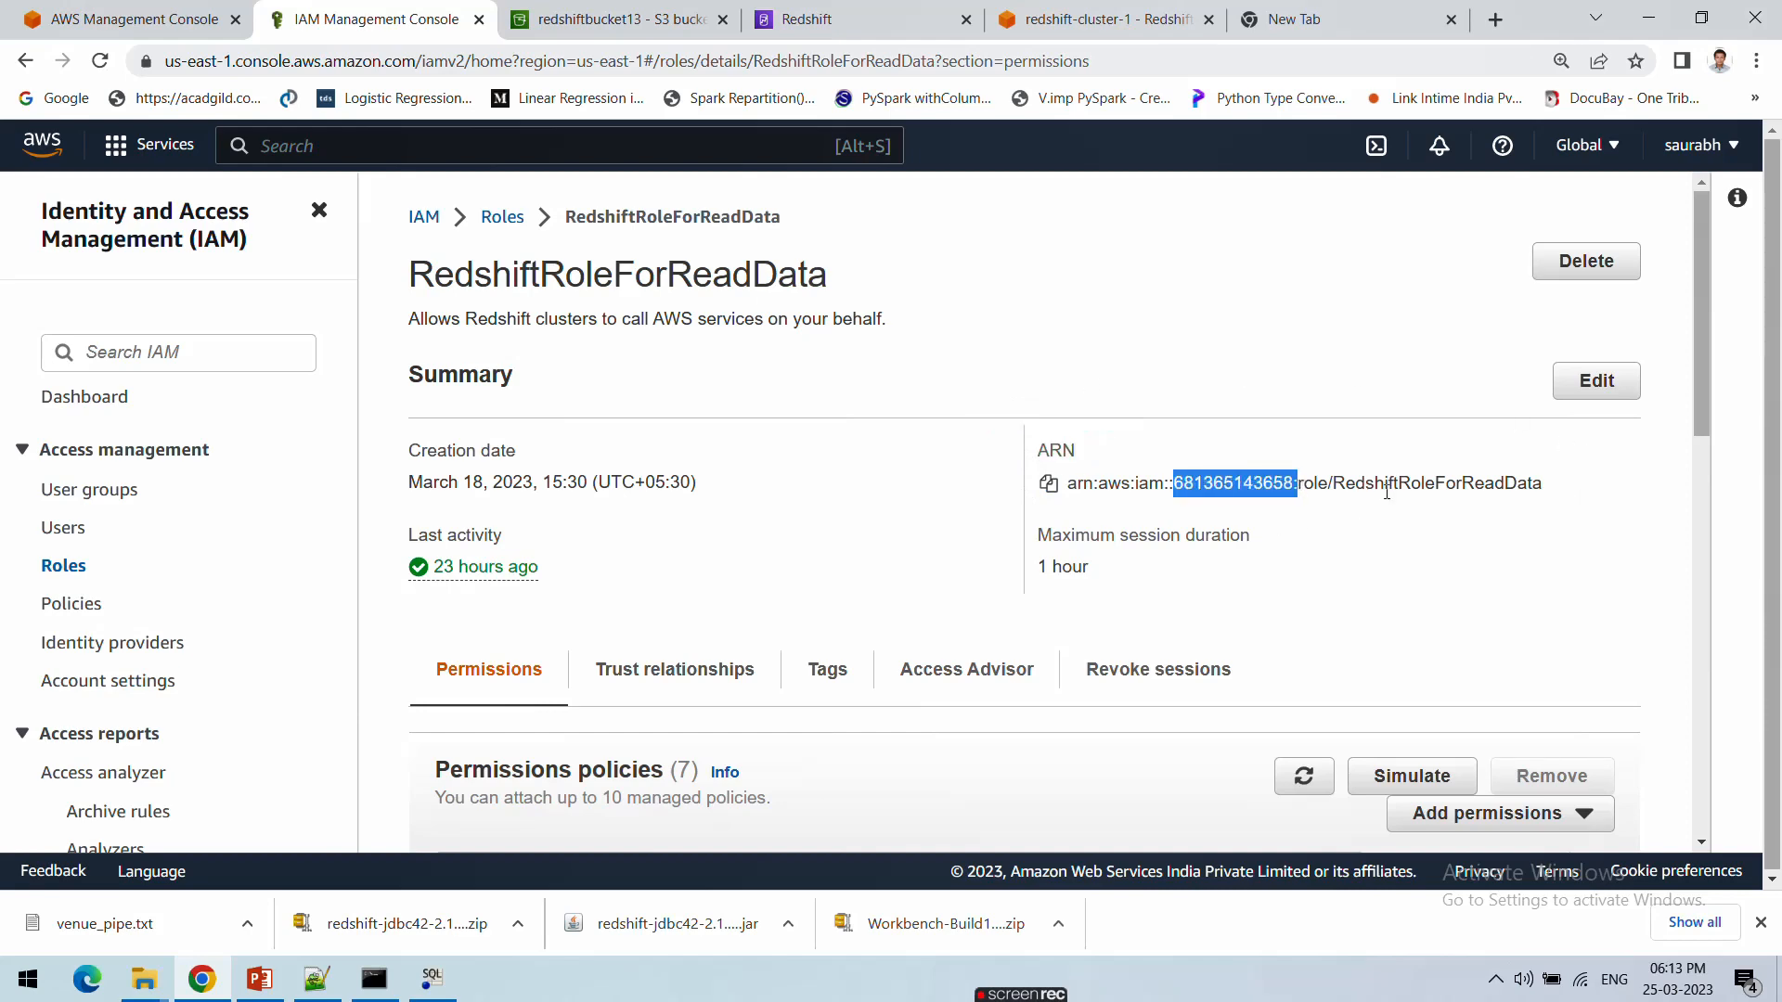
{"action": "scroll", "coordinate": [906, 625], "scroll_direction": "down", "scroll_amount": 6}
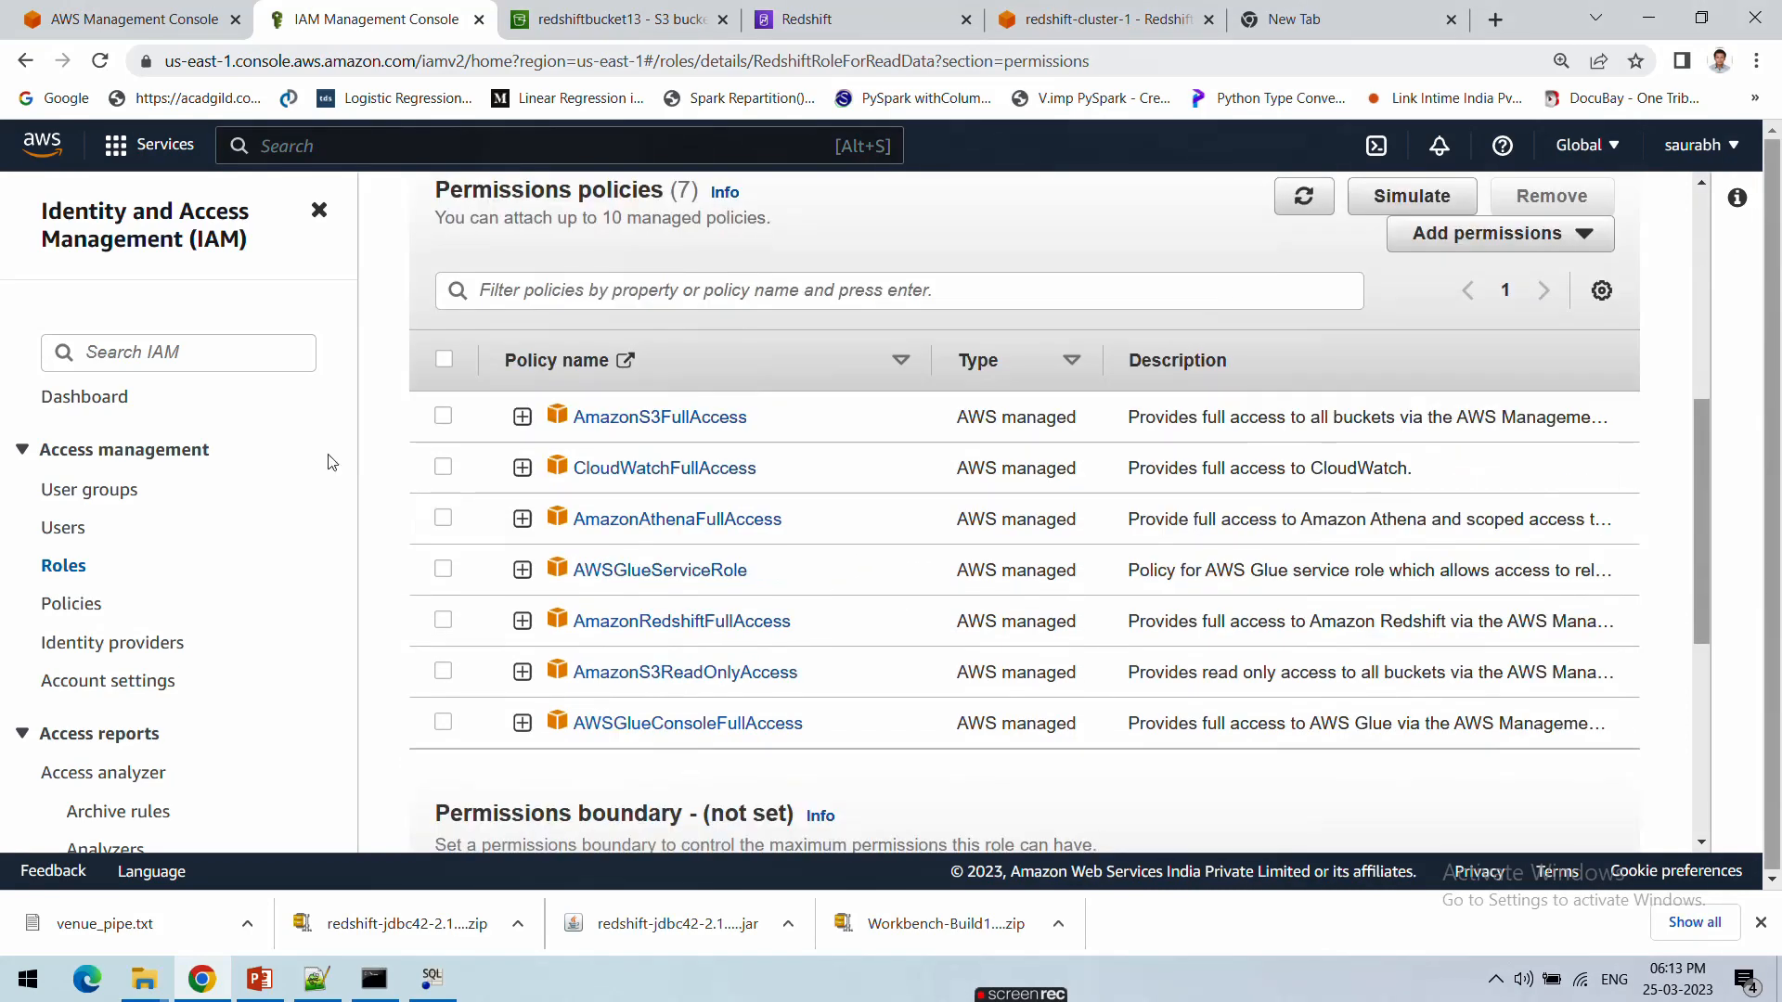
{"action": "scroll", "coordinate": [517, 421], "scroll_direction": "up", "scroll_amount": 2}
{"action": "scroll", "coordinate": [557, 427], "scroll_direction": "down", "scroll_amount": 2}
Step: Review the AmazonS3FullAccess policy and role description, then go to the IAM Users list
{"action": "left_click_drag", "start_coordinate": [753, 425], "coordinate": [578, 426]}
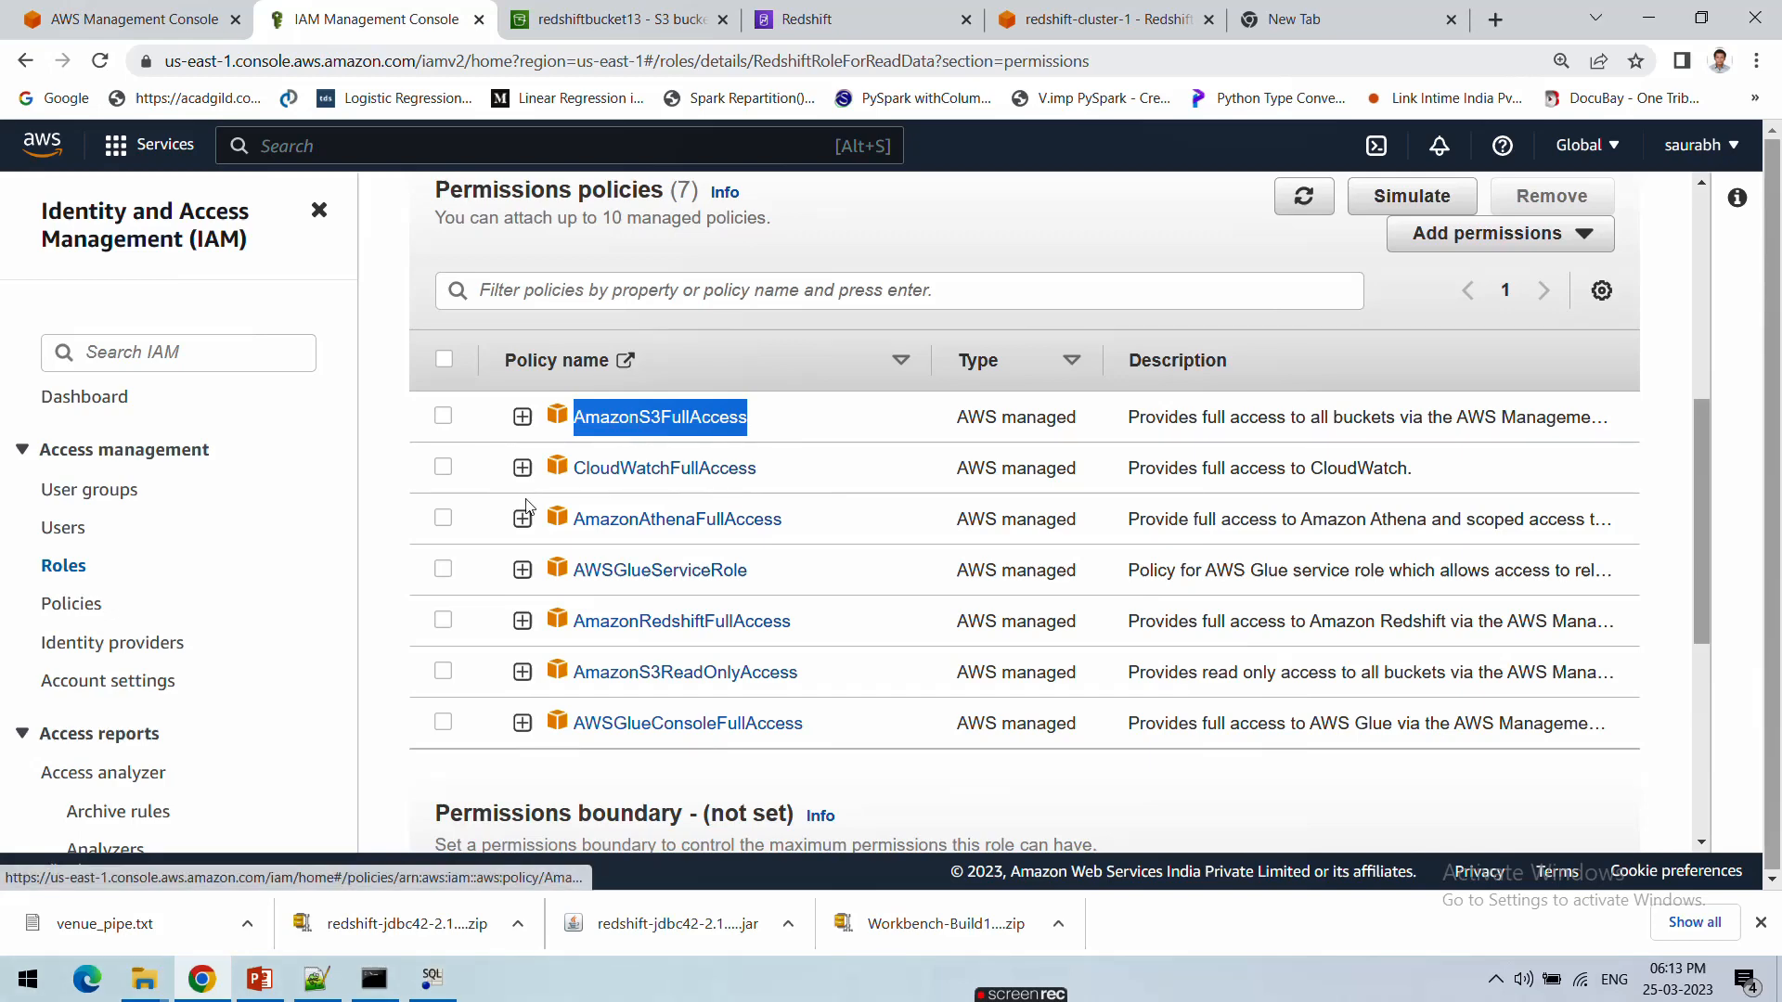
{"action": "scroll", "coordinate": [459, 504], "scroll_direction": "up", "scroll_amount": 3}
{"action": "scroll", "coordinate": [459, 506], "scroll_direction": "up", "scroll_amount": 3}
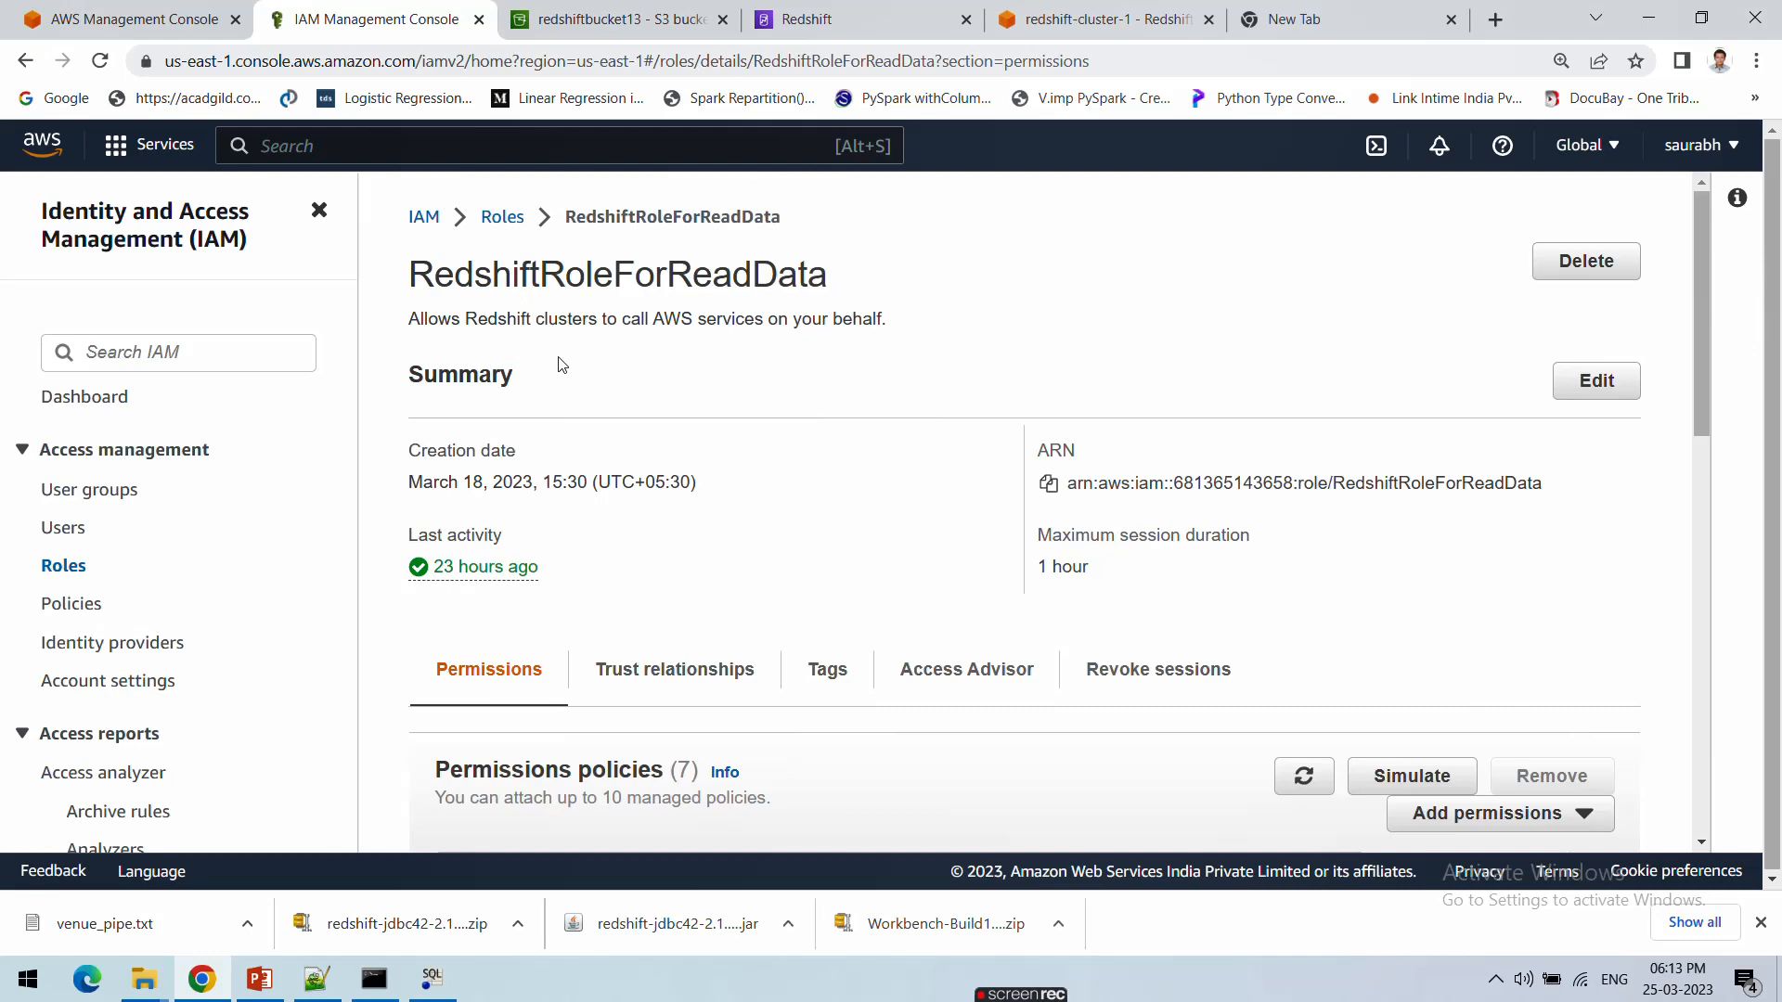
{"action": "left_click_drag", "start_coordinate": [409, 324], "coordinate": [868, 319]}
{"action": "scroll", "coordinate": [779, 449], "scroll_direction": "down", "scroll_amount": 5}
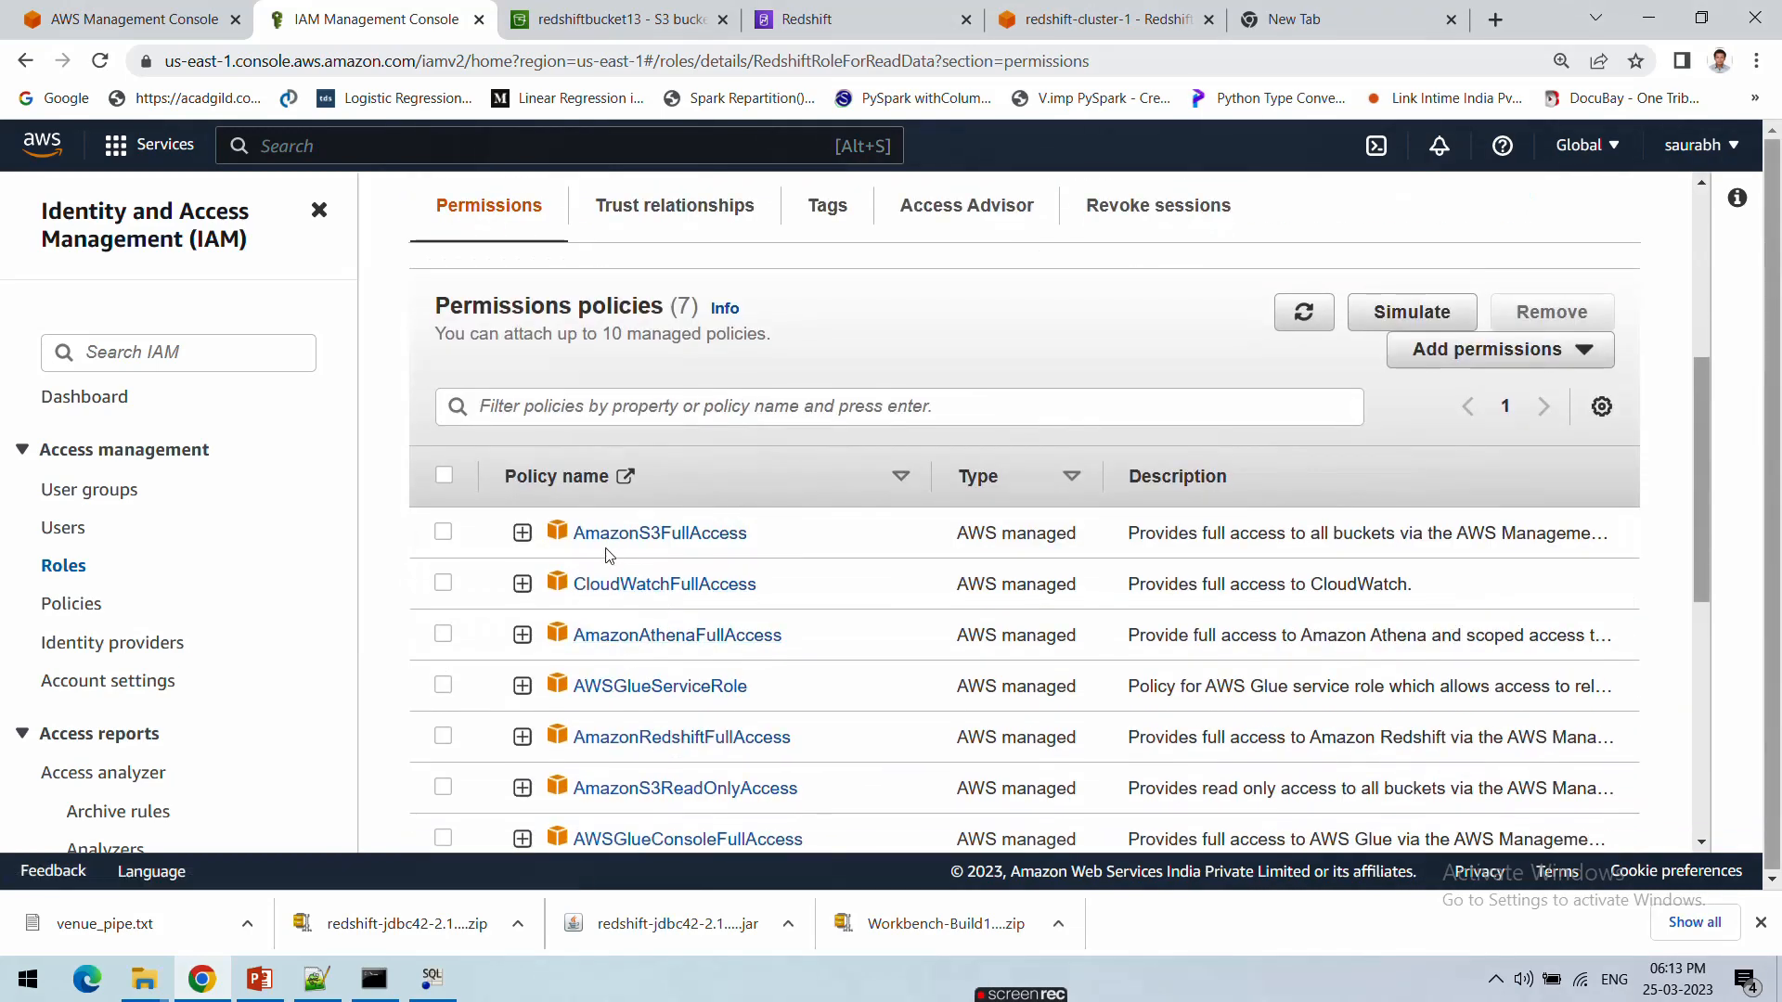
{"action": "left_click", "coordinate": [54, 534]}
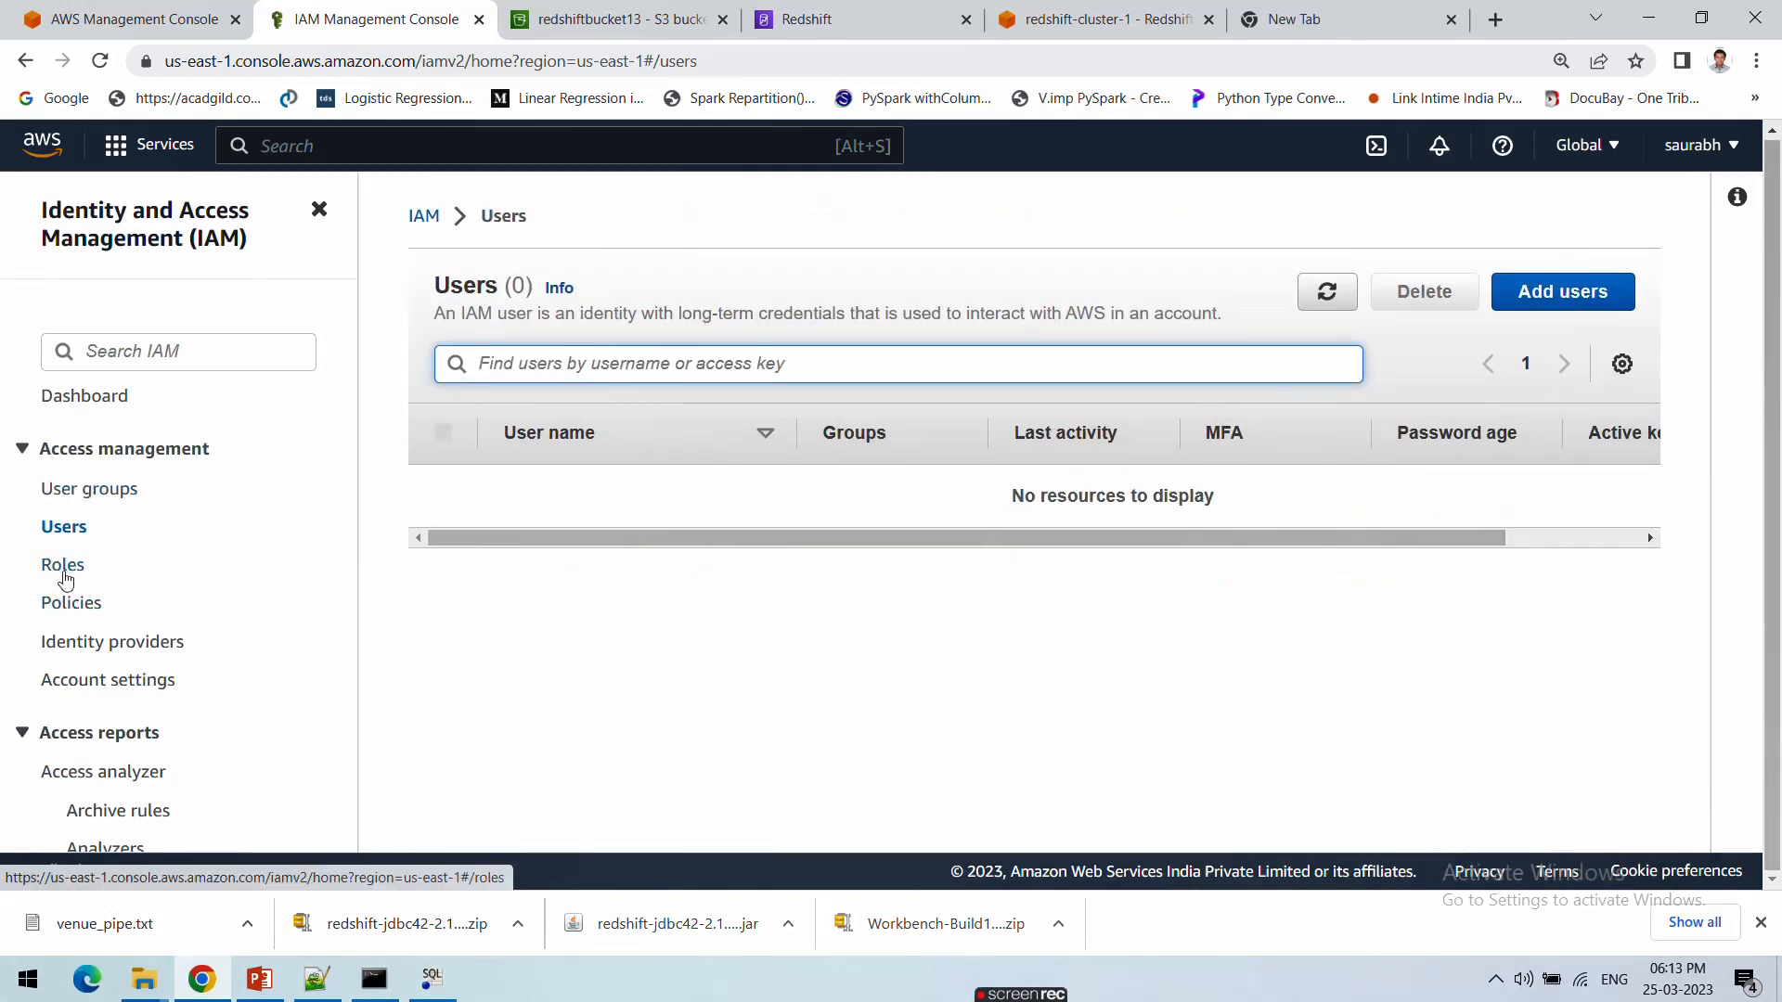
Step: Start a new IAM role with Redshift as the trusted service use case
{"action": "left_click", "coordinate": [63, 575]}
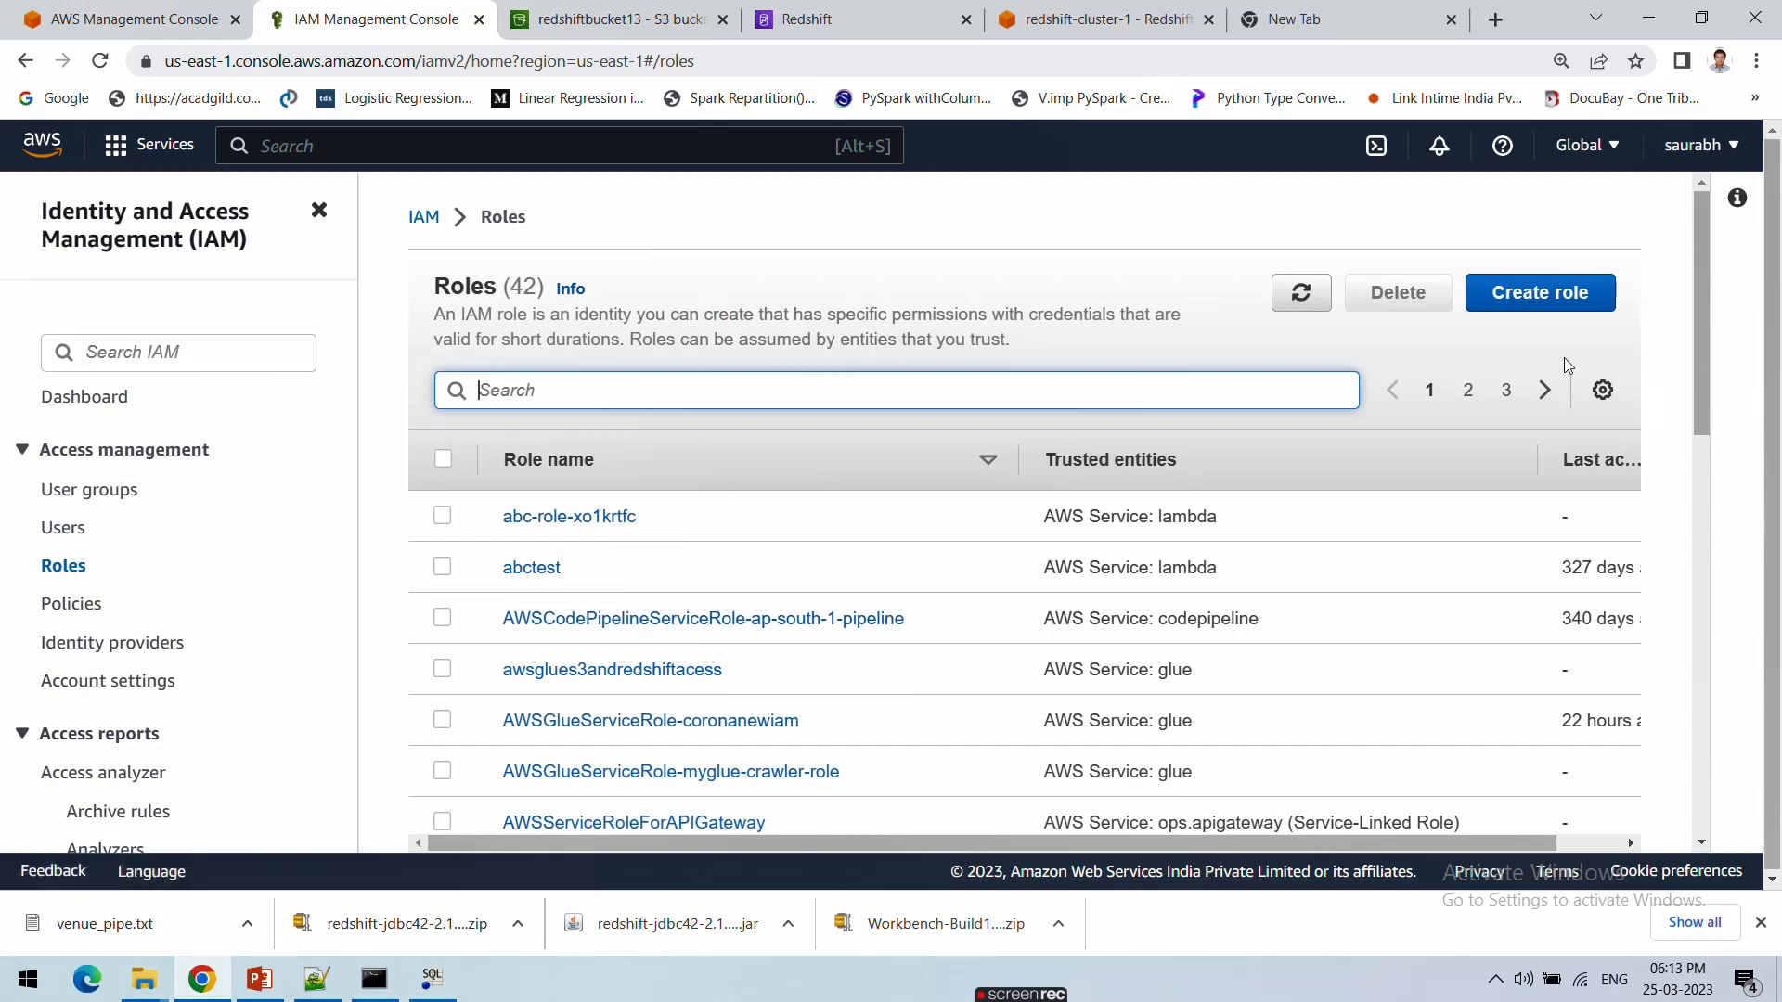
{"action": "left_click", "coordinate": [1540, 312]}
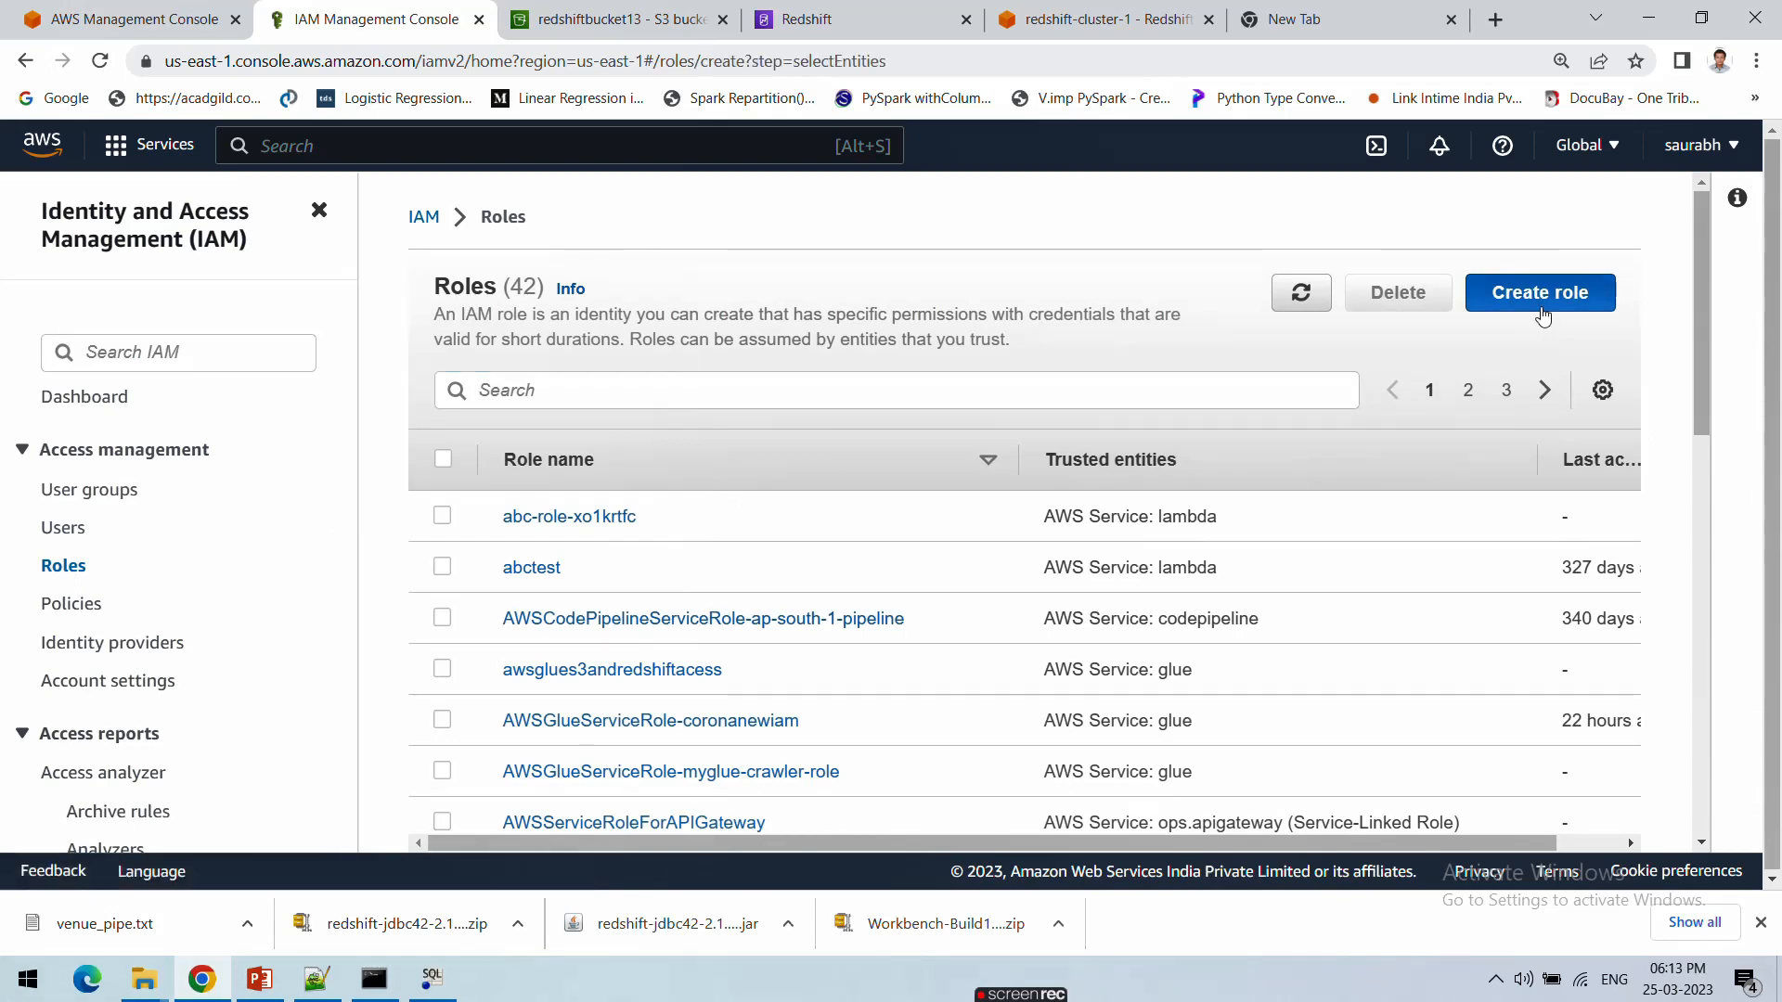
{"action": "scroll", "coordinate": [709, 548], "scroll_direction": "down", "scroll_amount": 3}
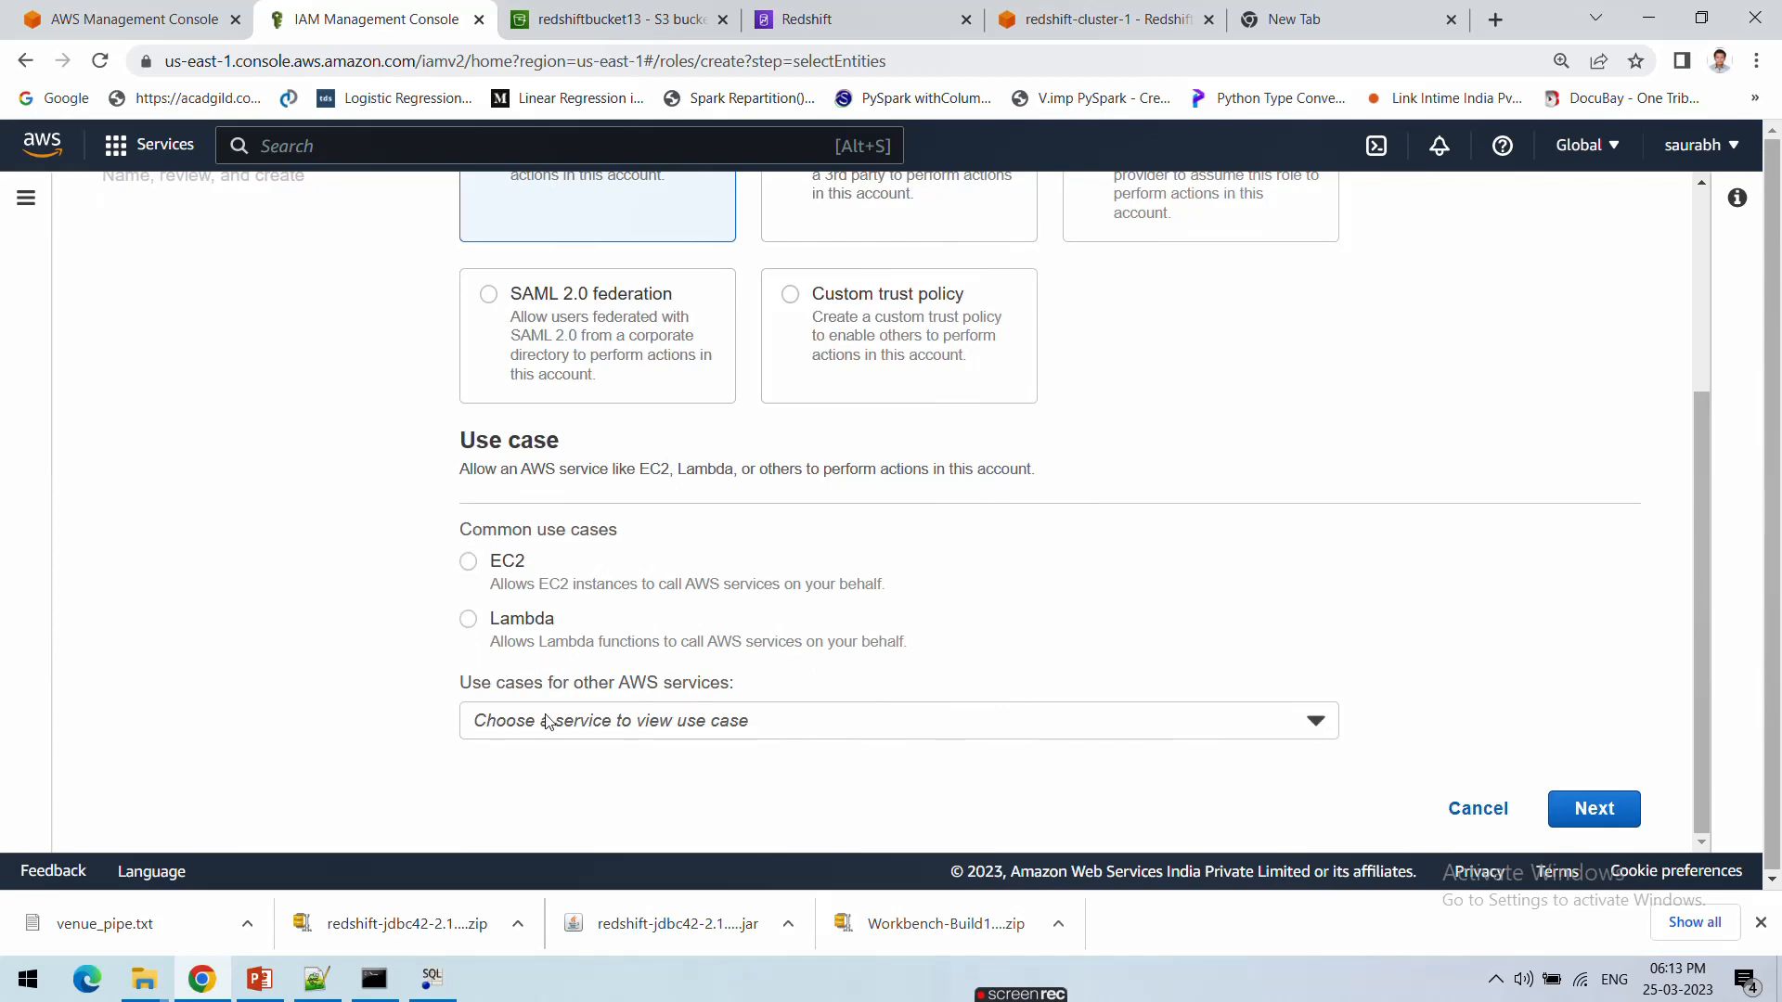
{"action": "left_click", "coordinate": [576, 731]}
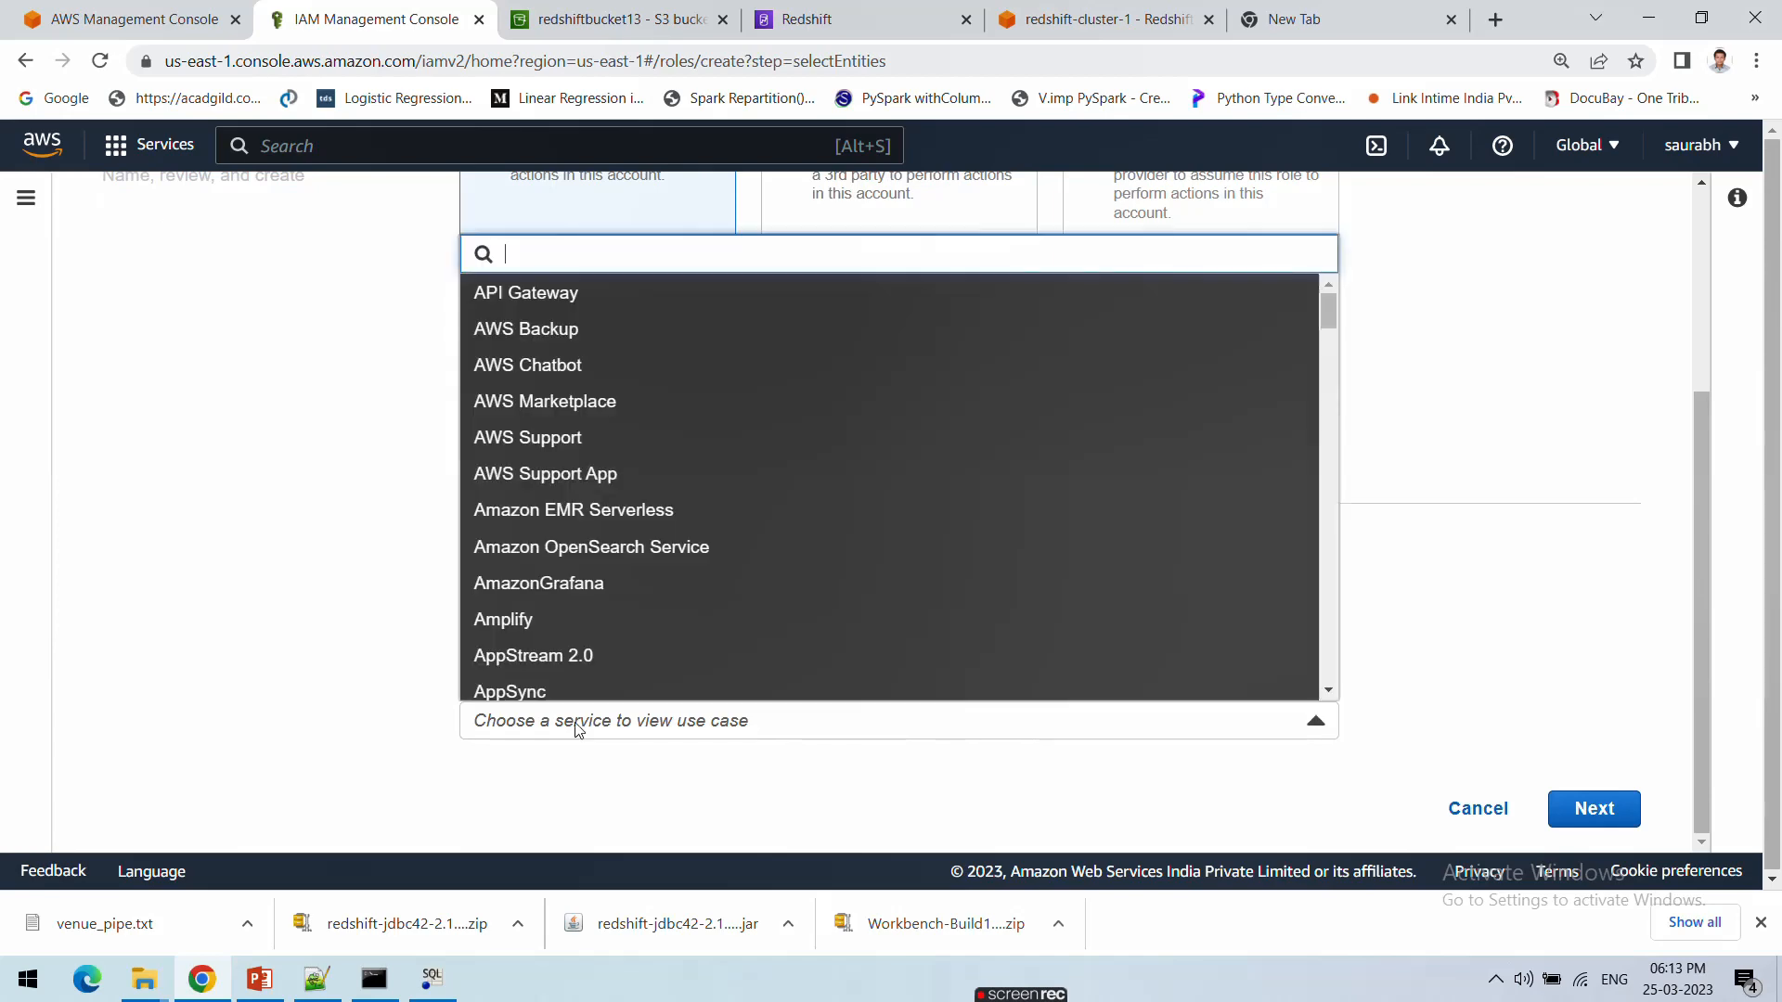
{"action": "type", "text": "red"}
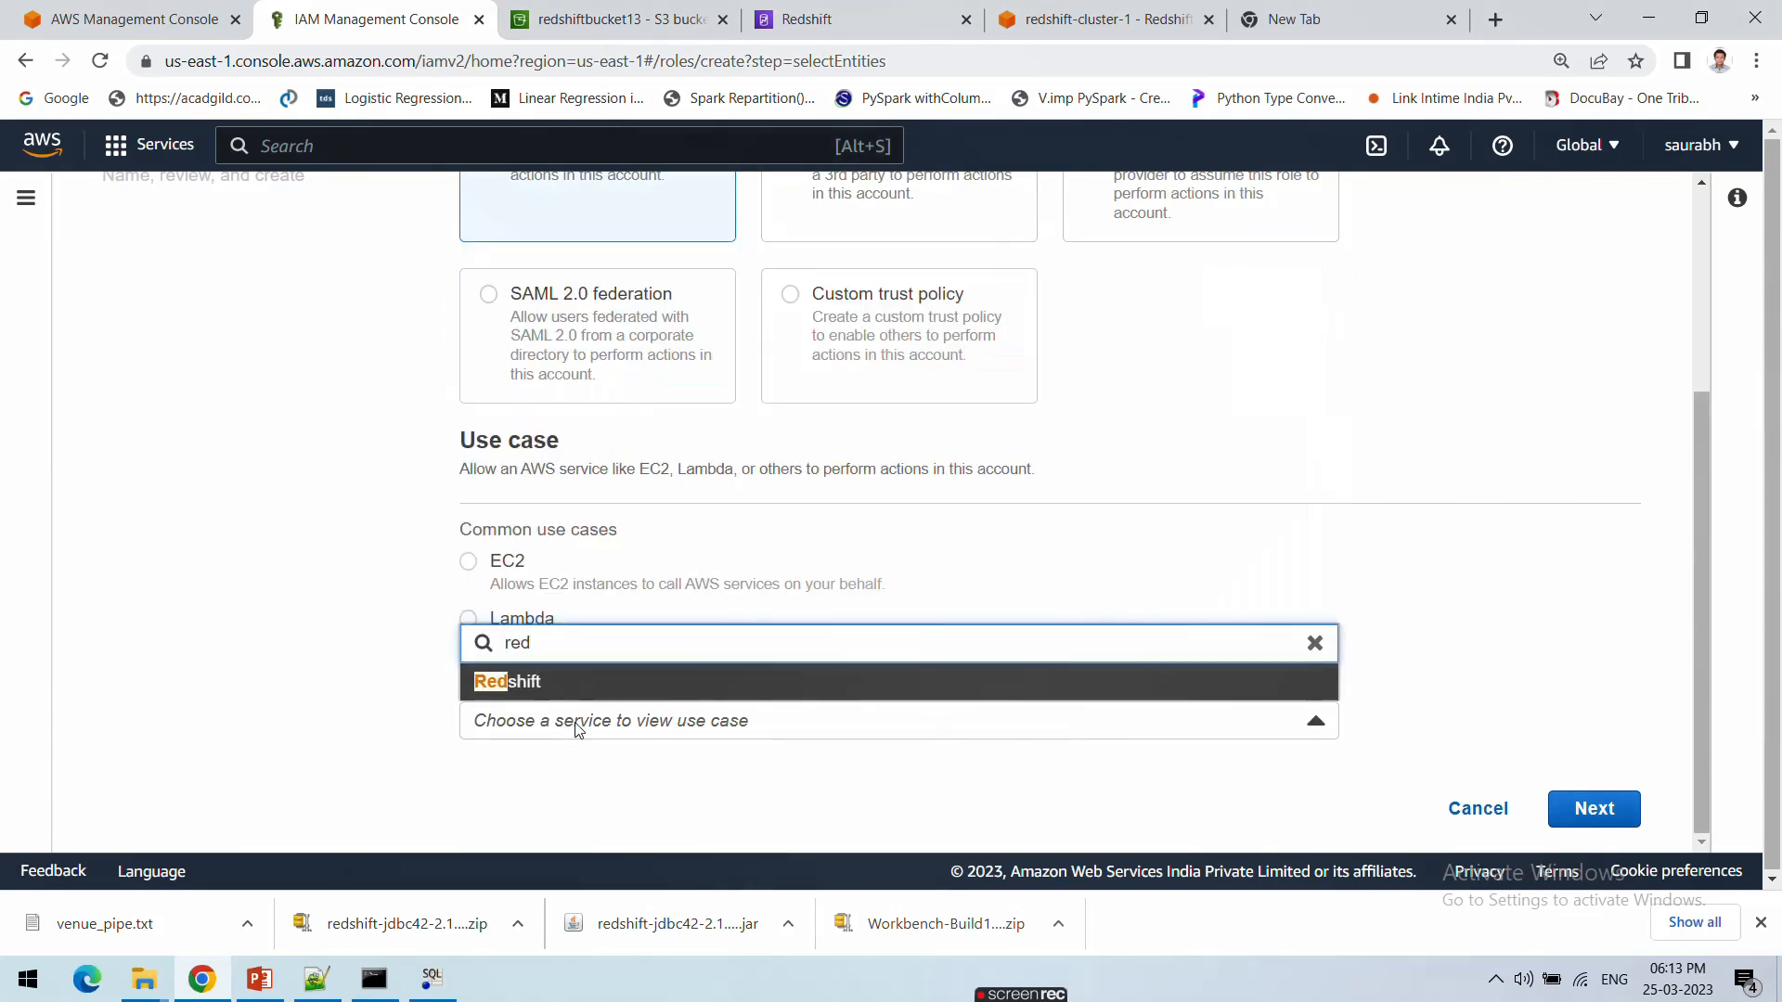
{"action": "left_click", "coordinate": [509, 686]}
{"action": "scroll", "coordinate": [696, 743], "scroll_direction": "down", "scroll_amount": 2}
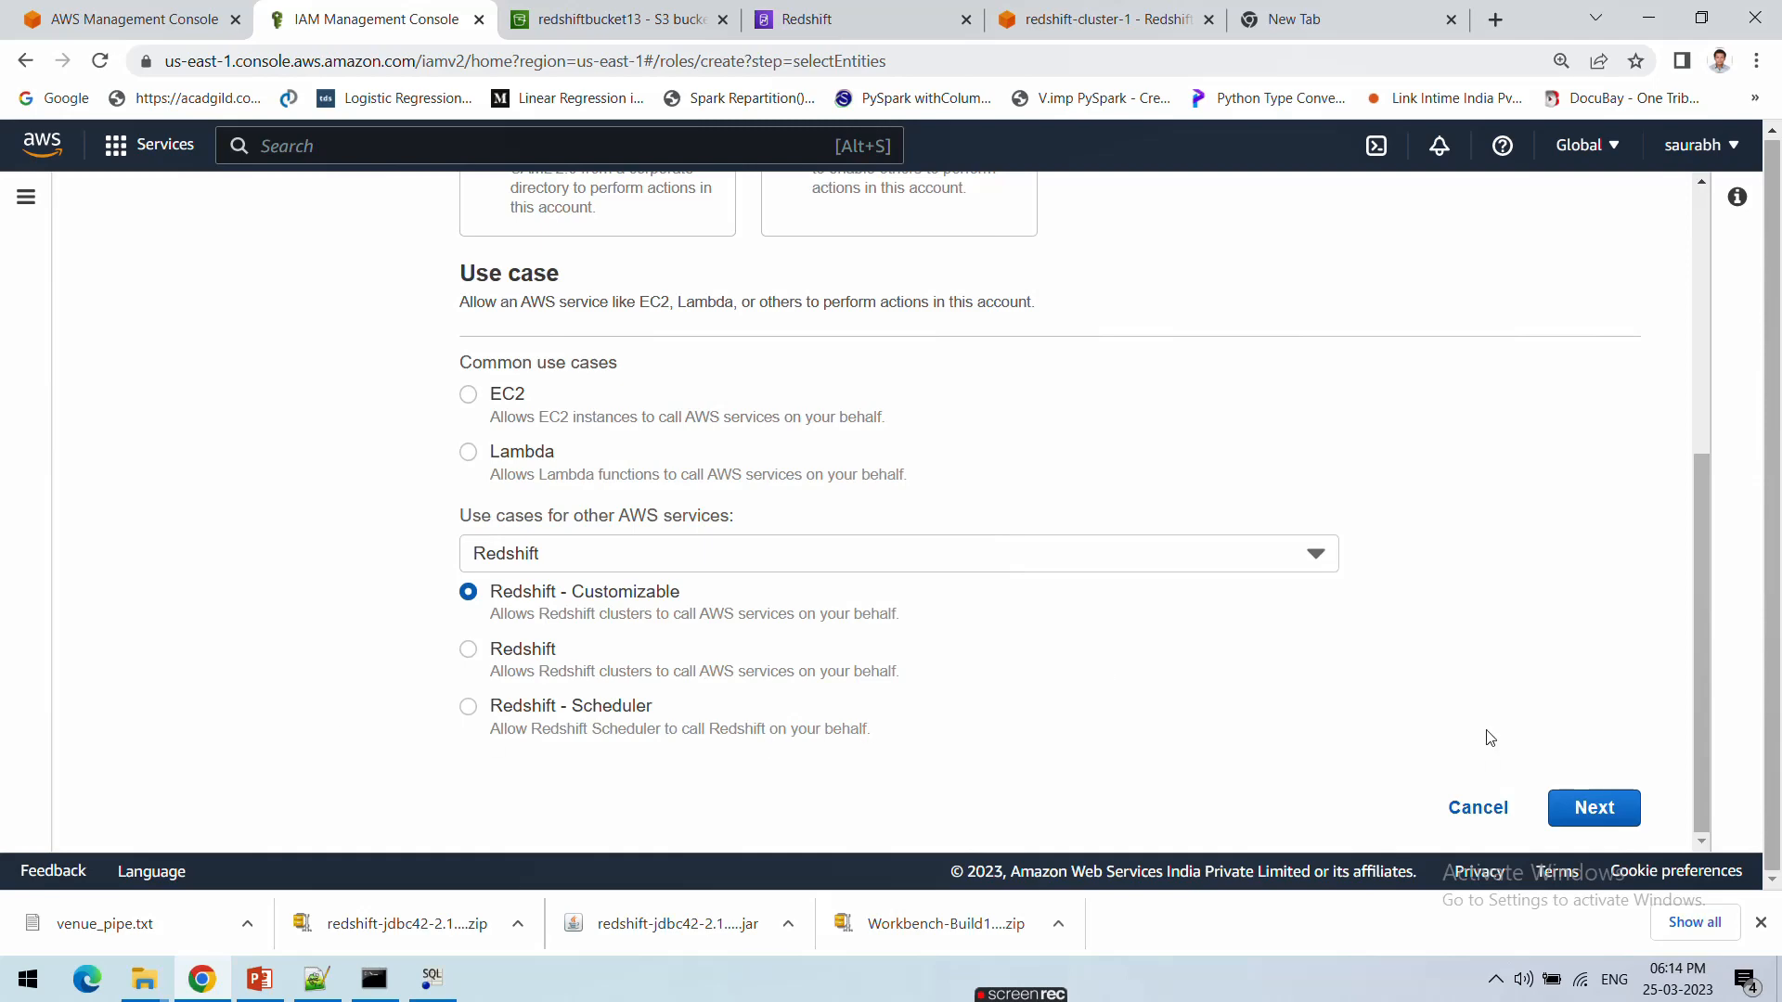
{"action": "left_click", "coordinate": [1593, 810]}
Step: Filter policies by 's3' and attach AmazonS3FullAccess to the new role
{"action": "scroll", "coordinate": [558, 543], "scroll_direction": "up", "scroll_amount": 5}
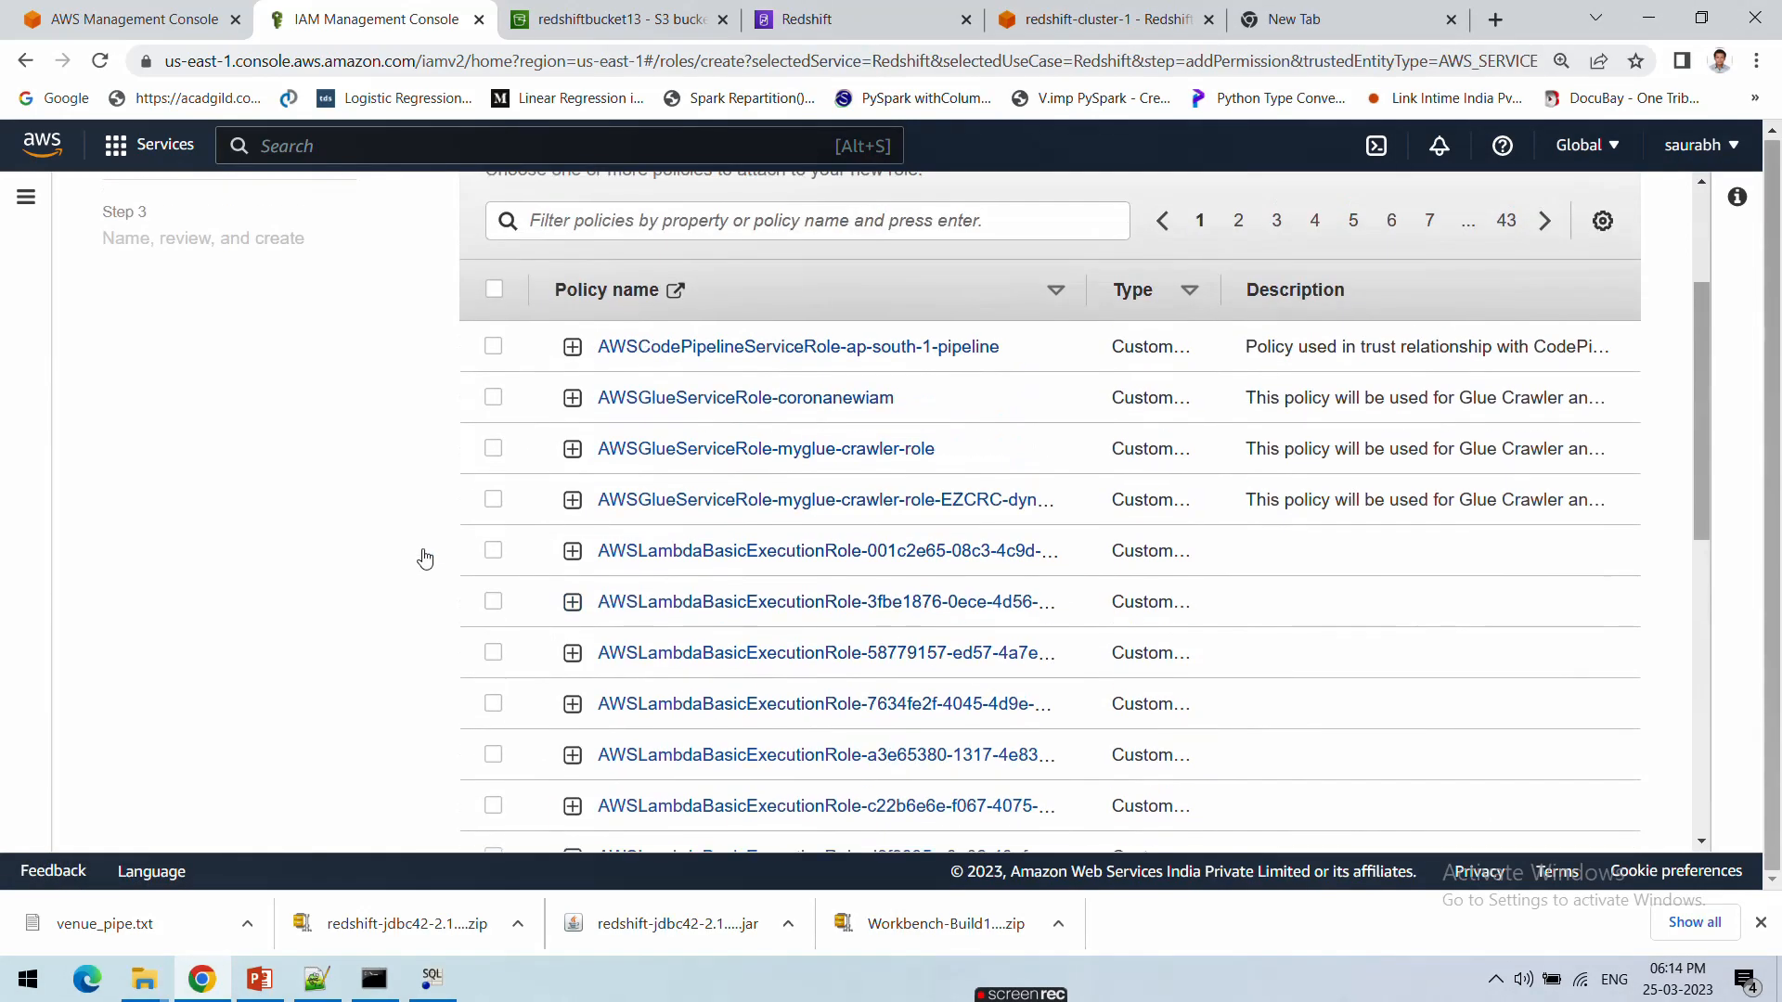
{"action": "left_click", "coordinate": [597, 455]}
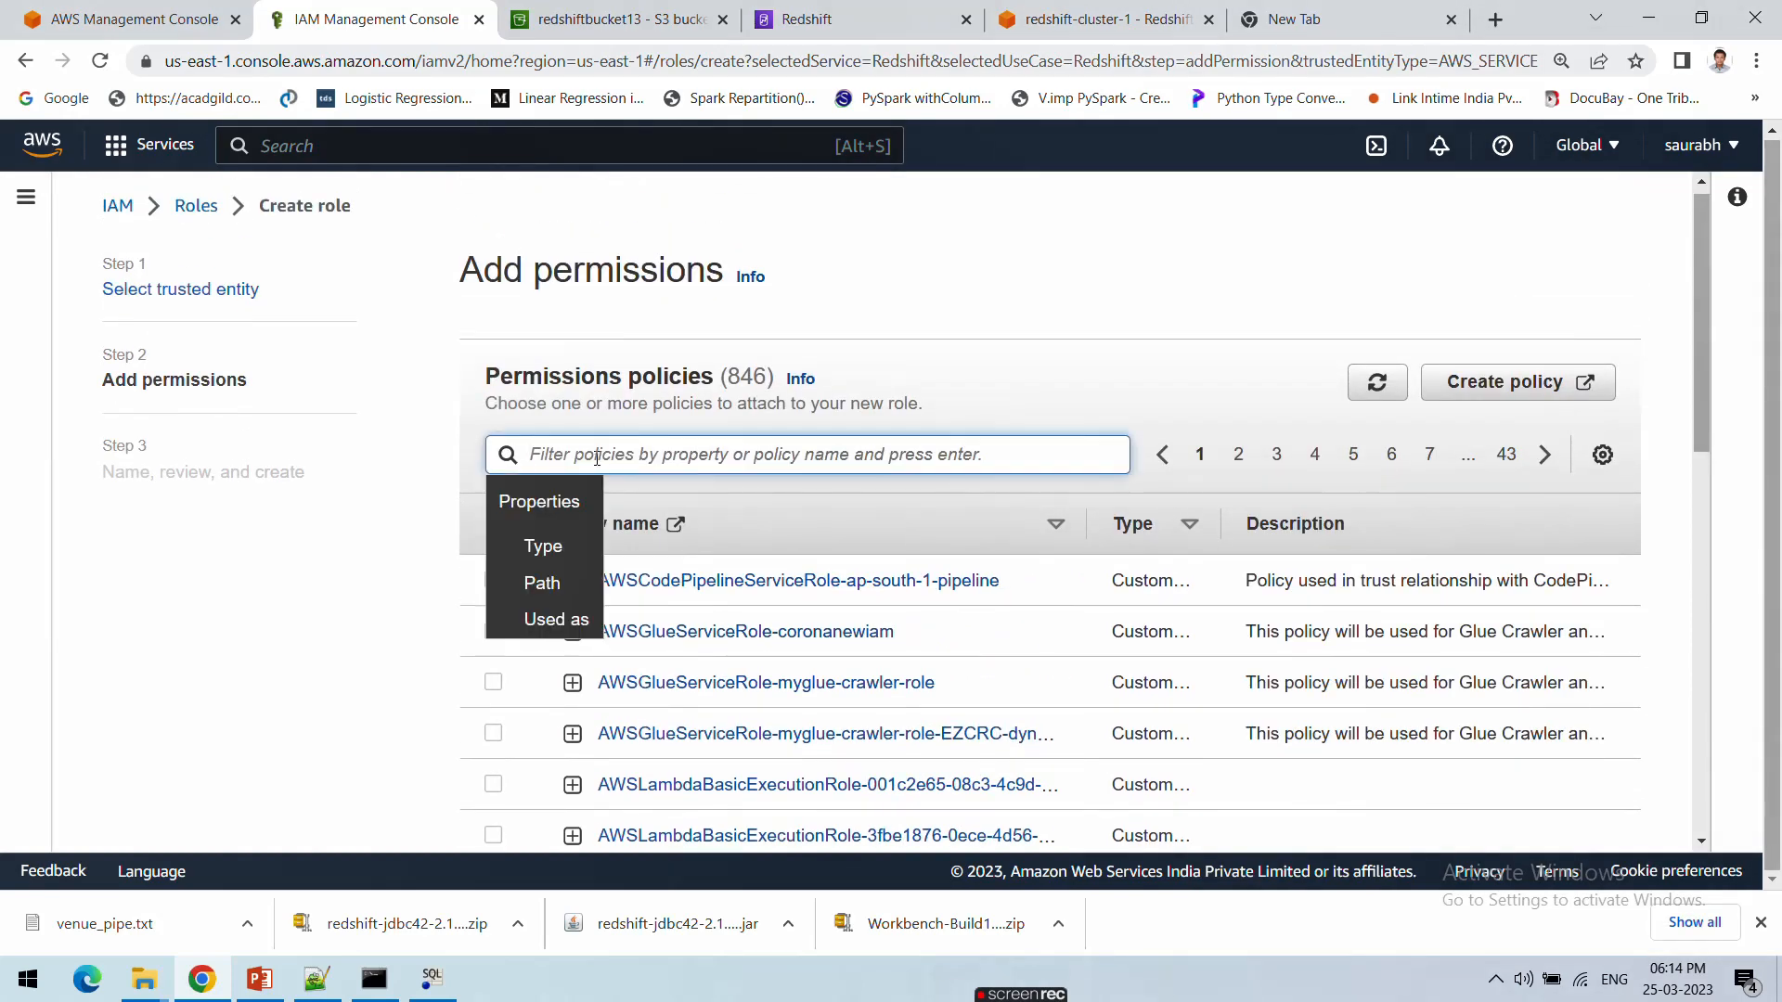
{"action": "type", "text": "aws"}
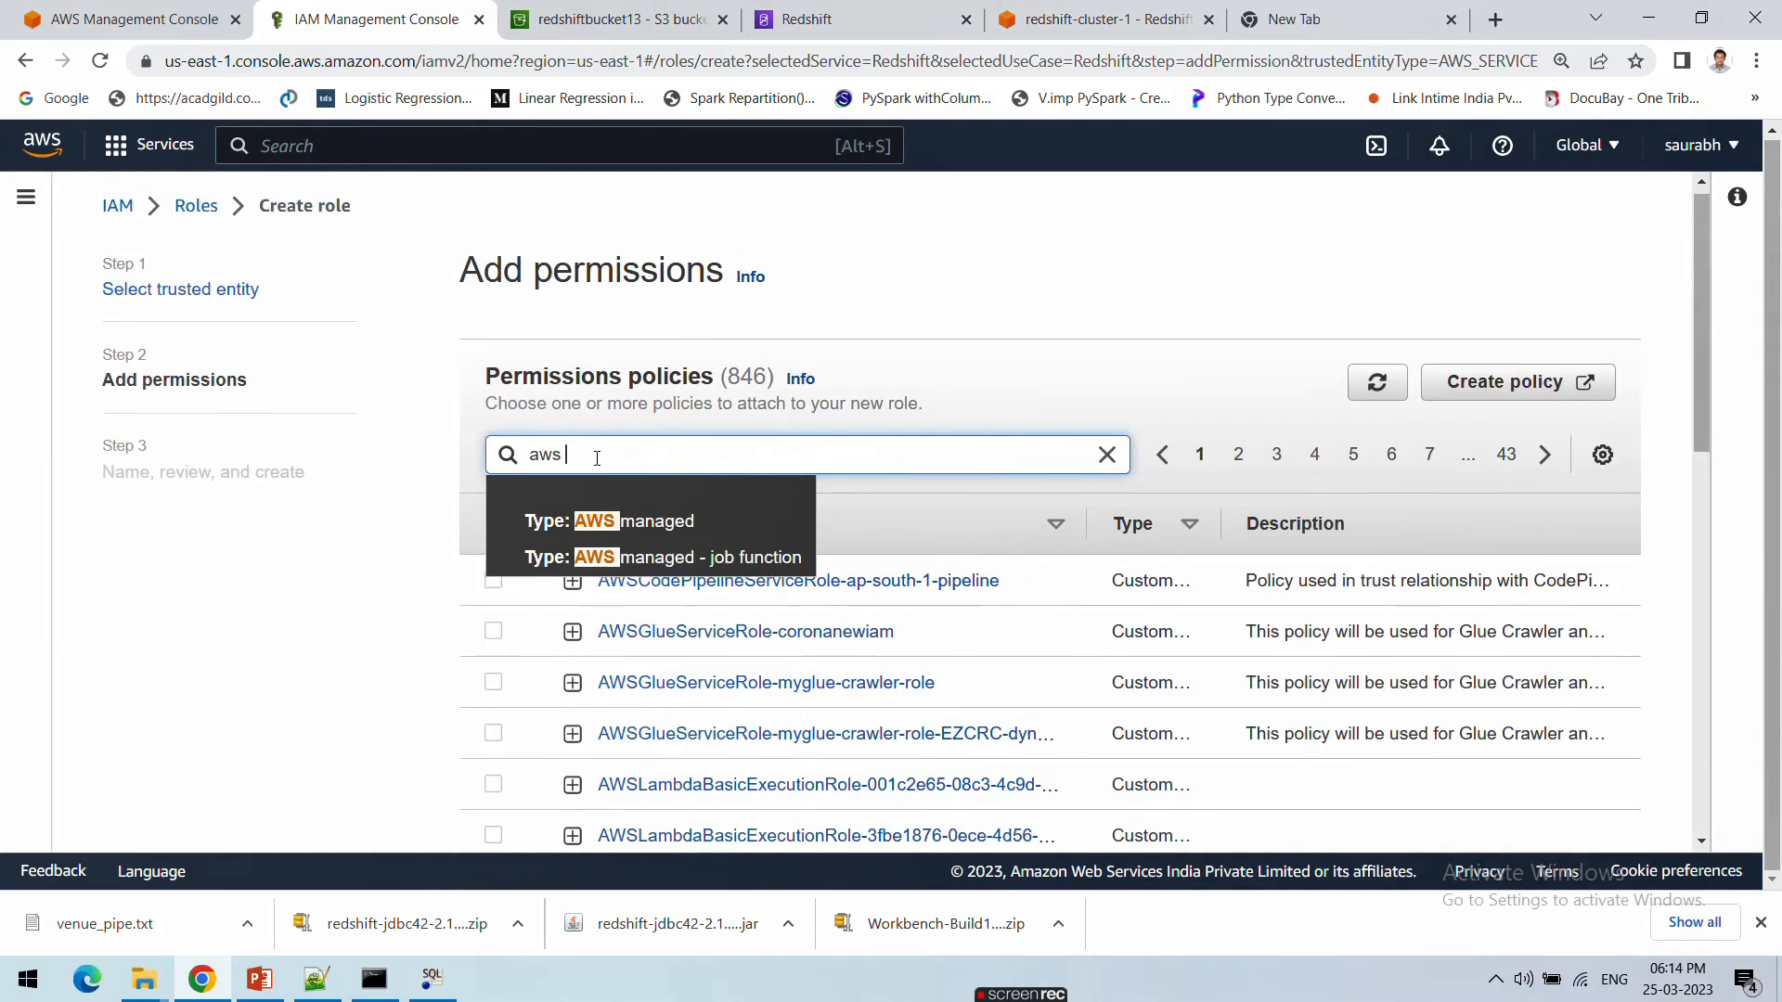
{"action": "key", "text": "BackSpace"}
{"action": "key", "text": "BackSpace"}
{"action": "key", "text": "BackSpace"}
{"action": "type", "text": "s3"}
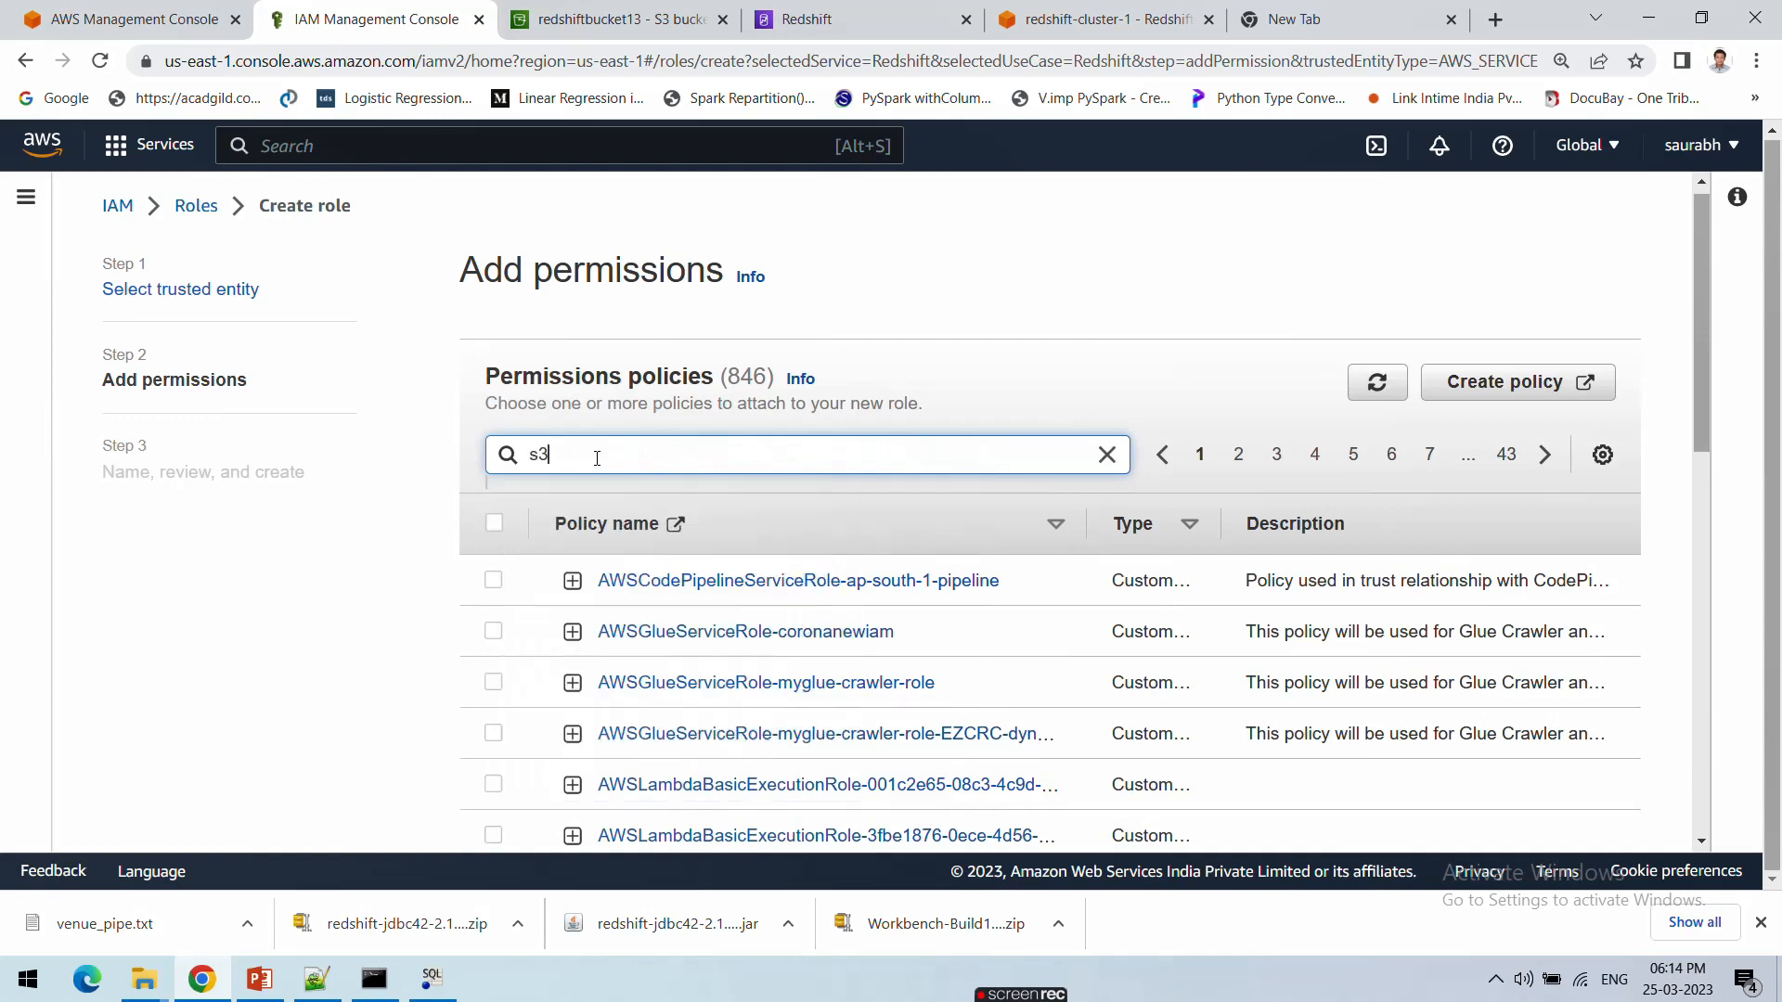
{"action": "key", "text": "Return"}
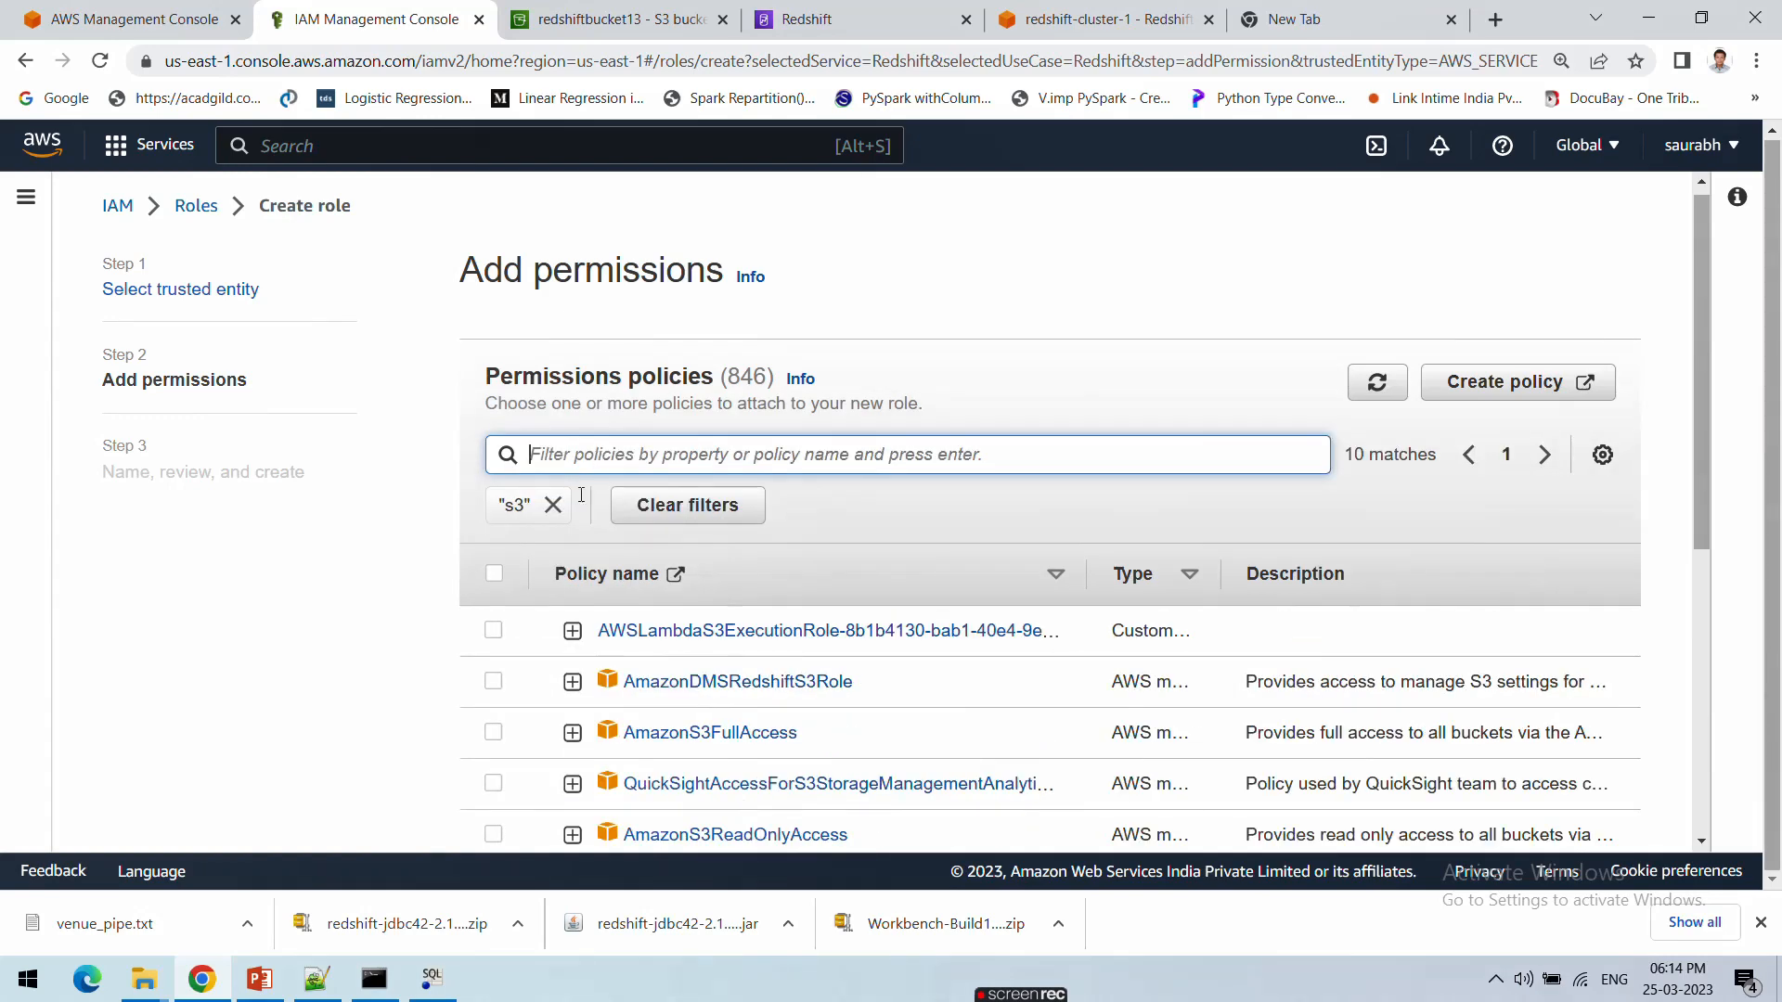
{"action": "scroll", "coordinate": [504, 687], "scroll_direction": "down", "scroll_amount": 1}
{"action": "left_click", "coordinate": [493, 616]}
{"action": "scroll", "coordinate": [426, 668], "scroll_direction": "down", "scroll_amount": 4}
{"action": "left_click", "coordinate": [1589, 809]}
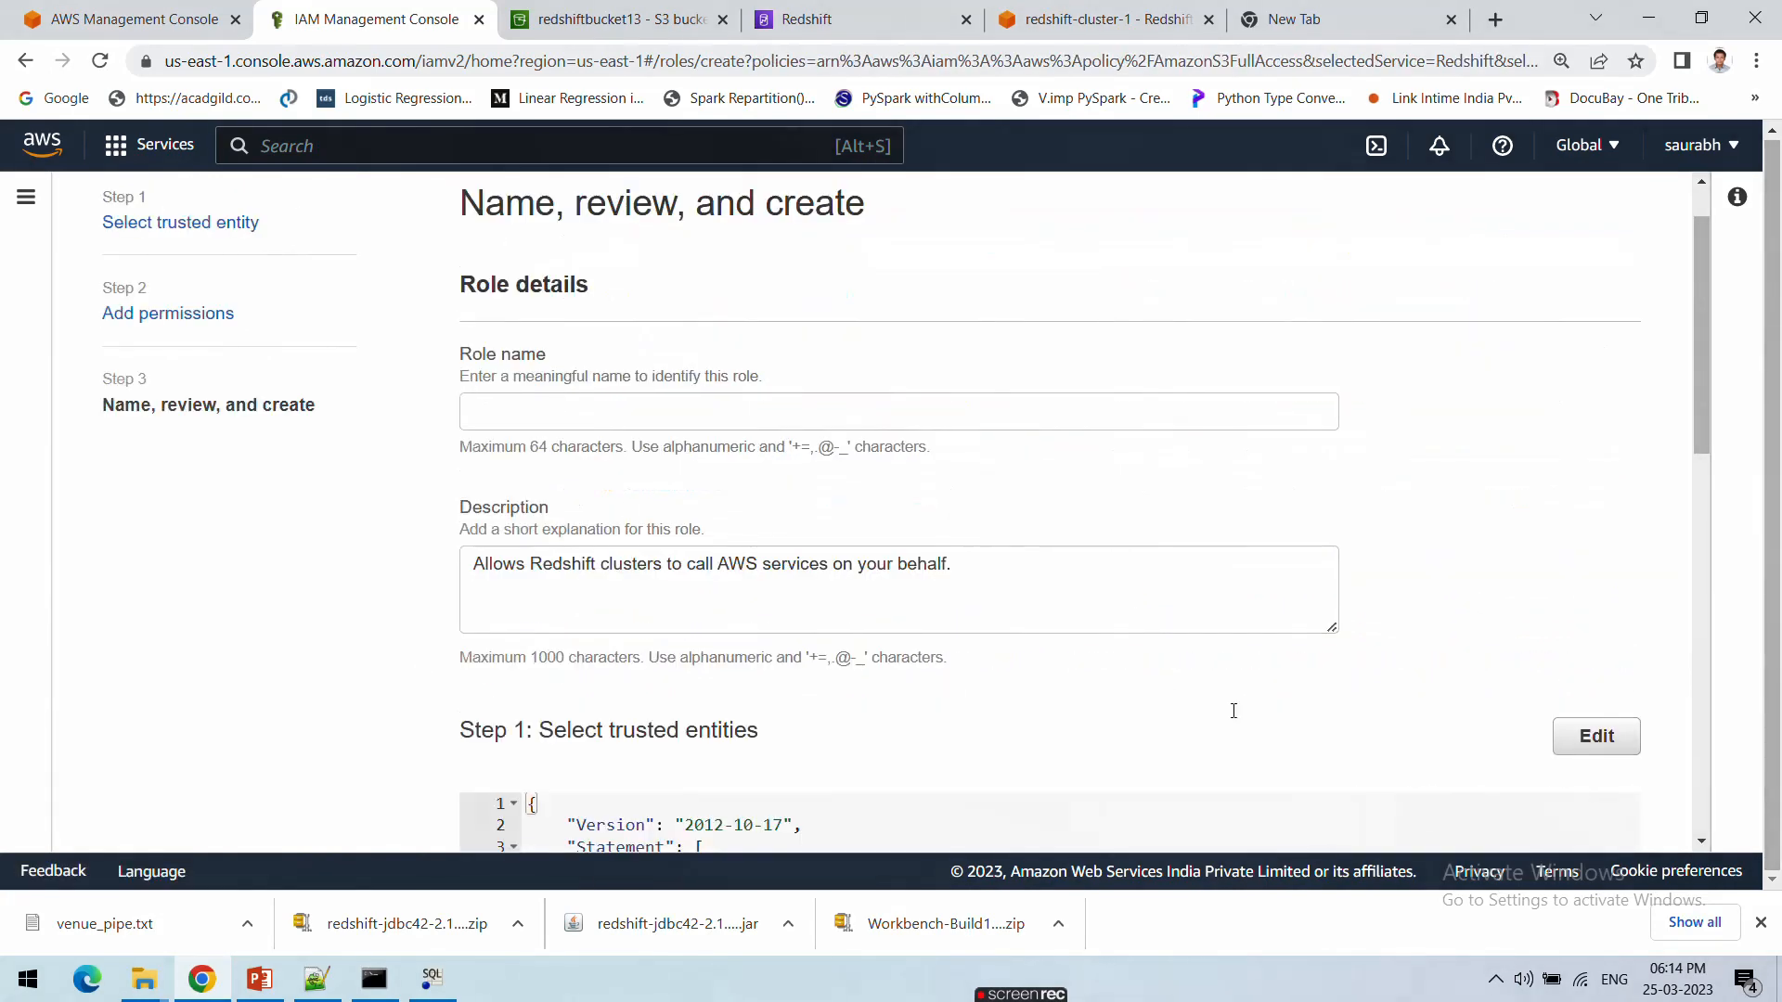
Step: Name the role mynewredshiftfortest and copy the name for Notepad++
{"action": "left_click", "coordinate": [574, 420]}
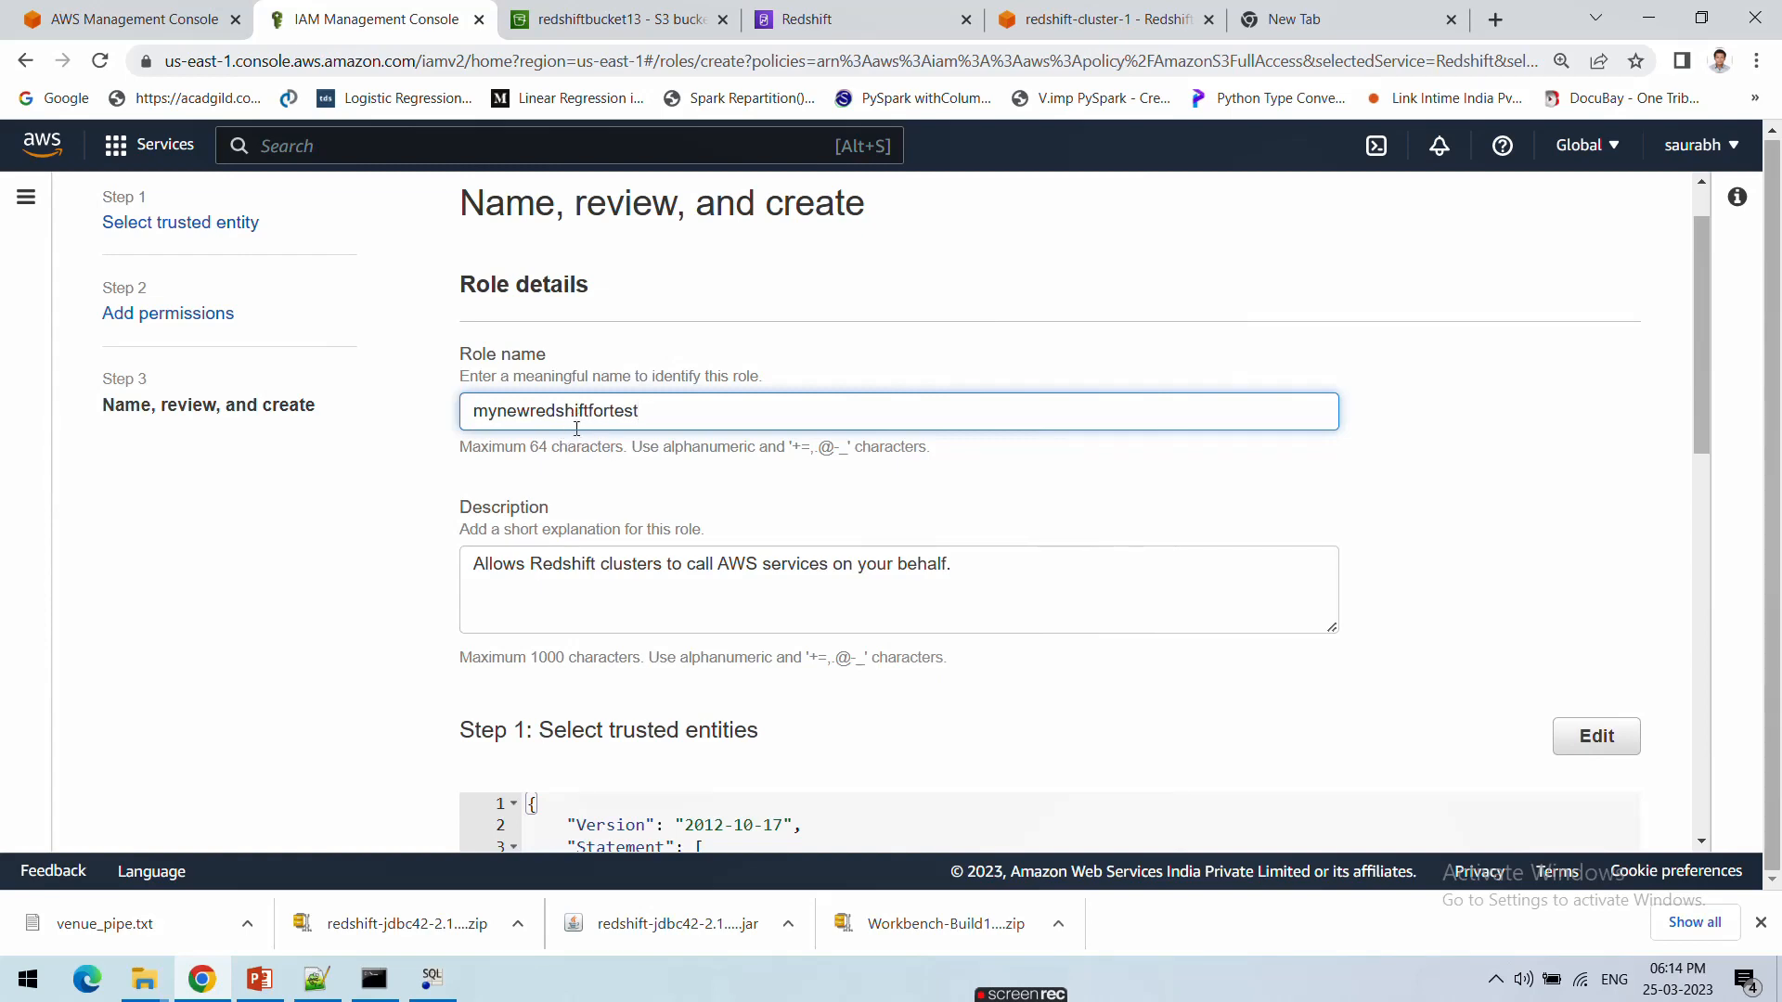
{"action": "double_click", "coordinate": [672, 415]}
{"action": "key", "text": "ctrl+c"}
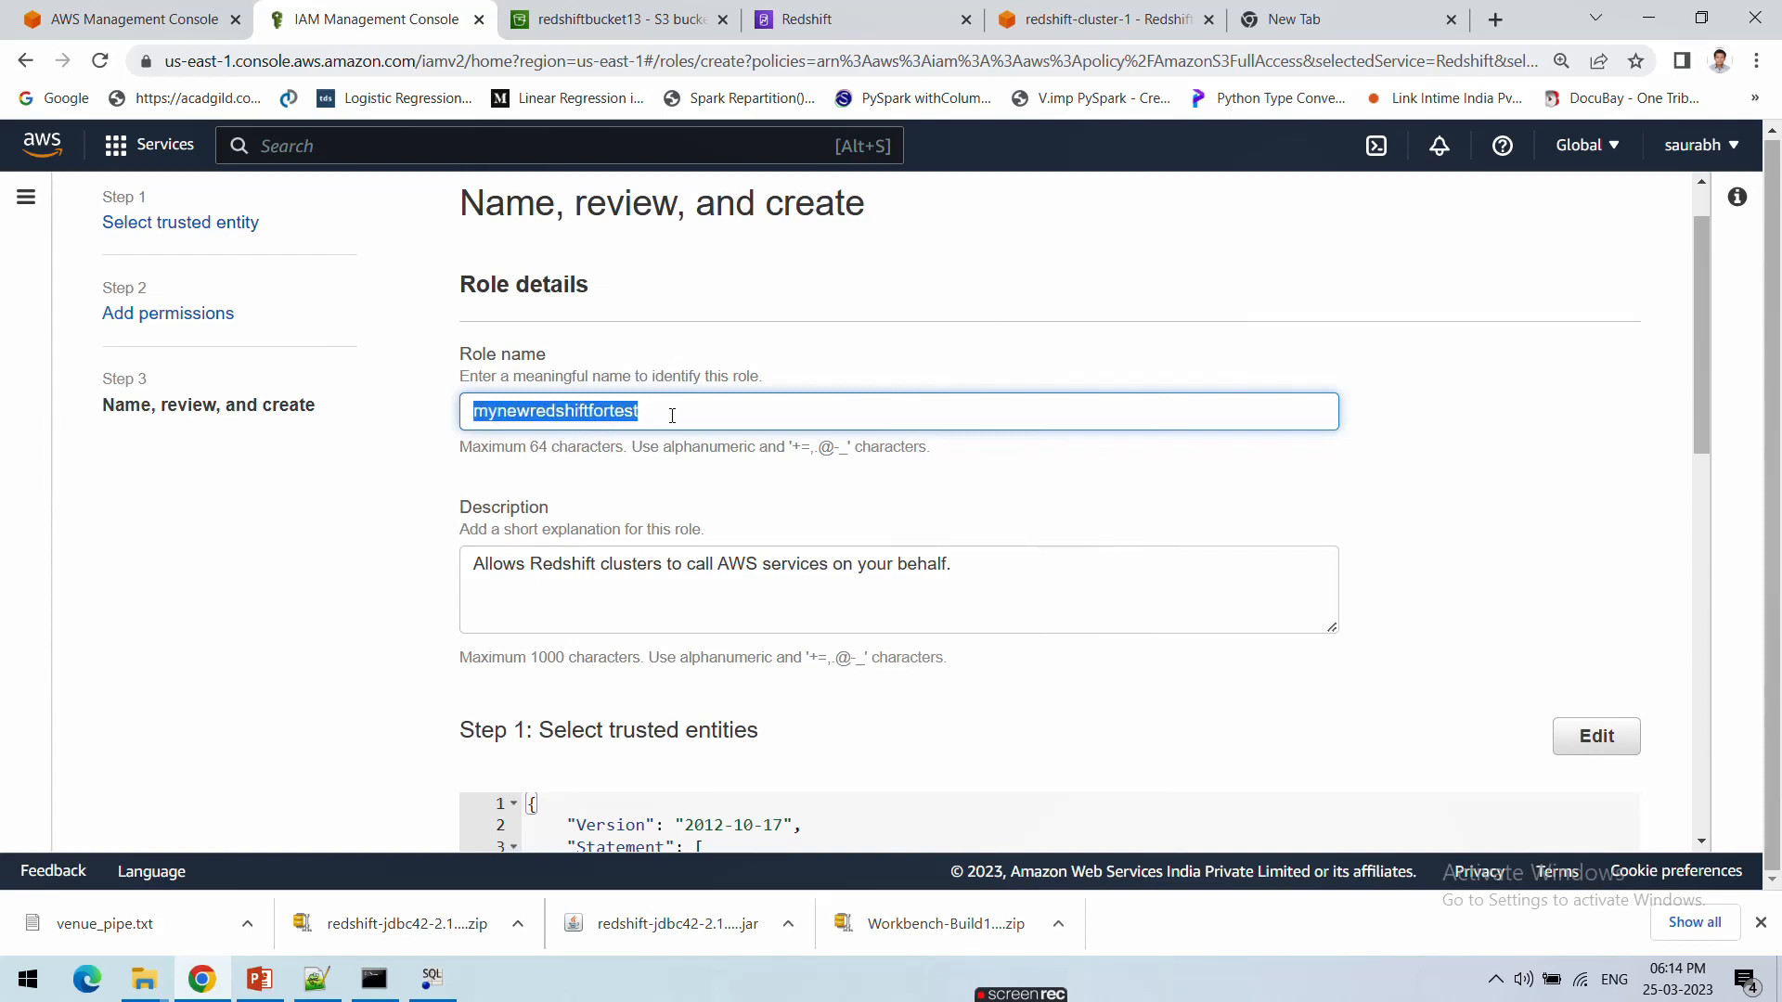
{"action": "left_click", "coordinate": [316, 979]}
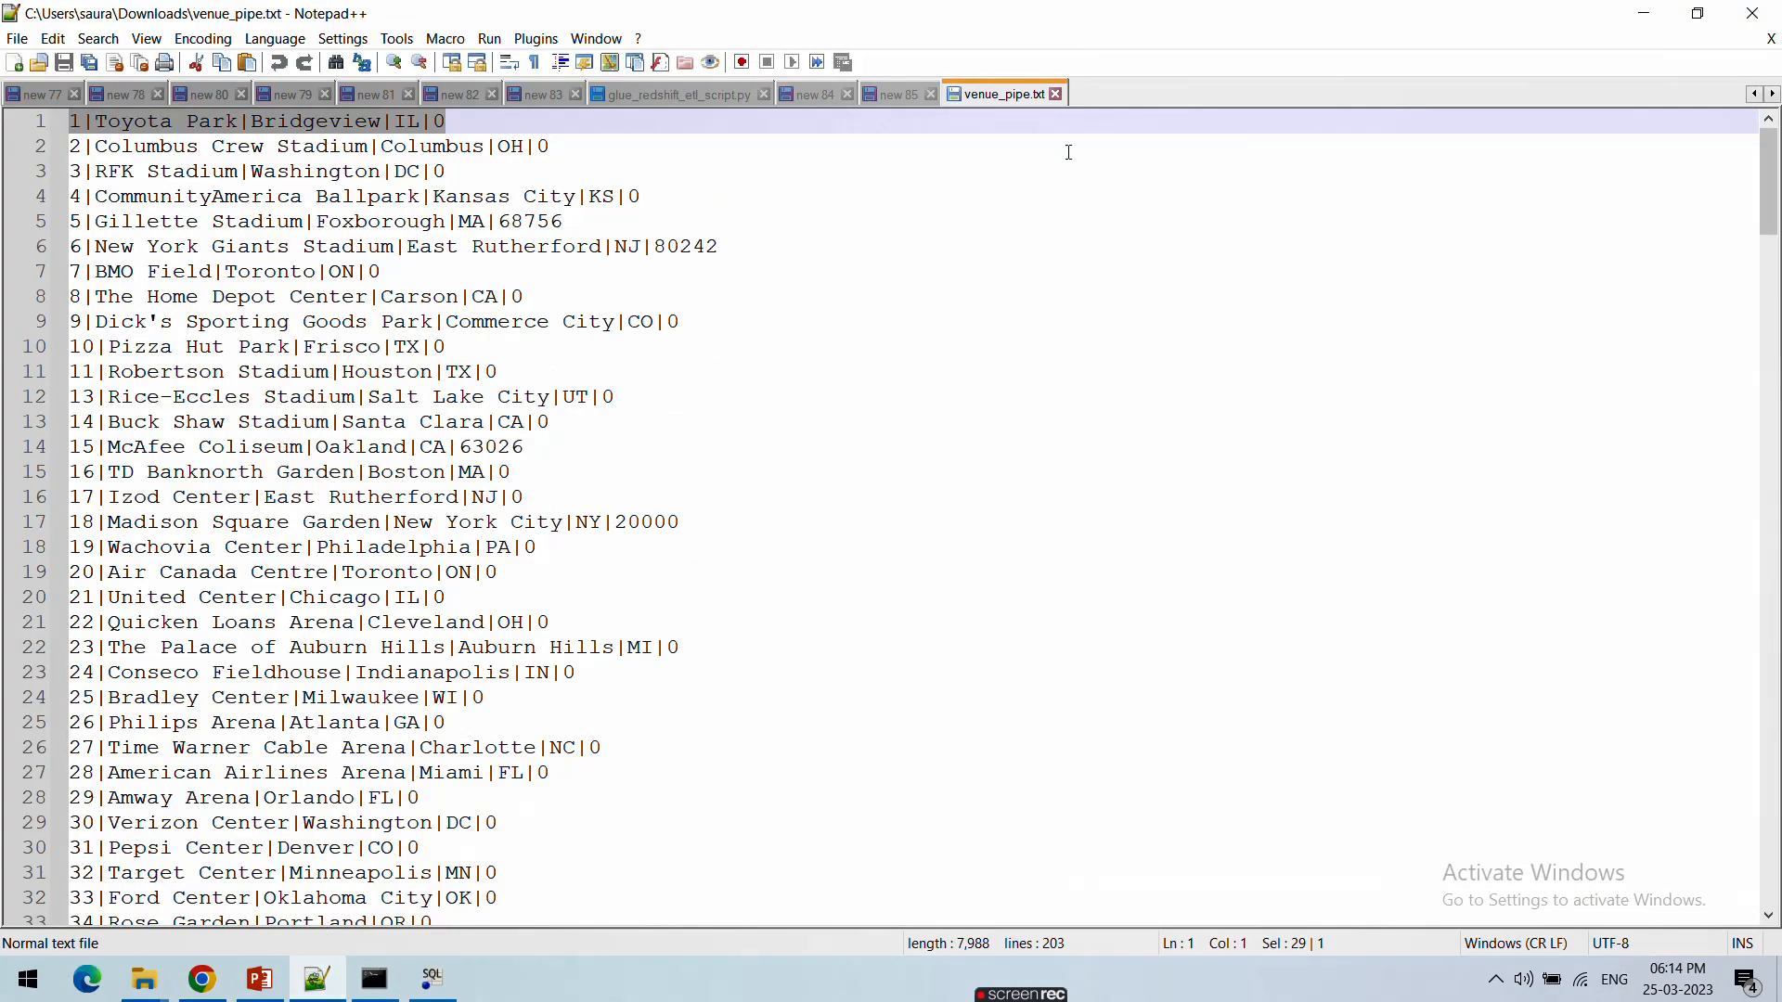
Step: Paste mynewredshiftfortest on line 7 of the new 85 notes, below the JDBC URL
{"action": "left_click", "coordinate": [889, 95]}
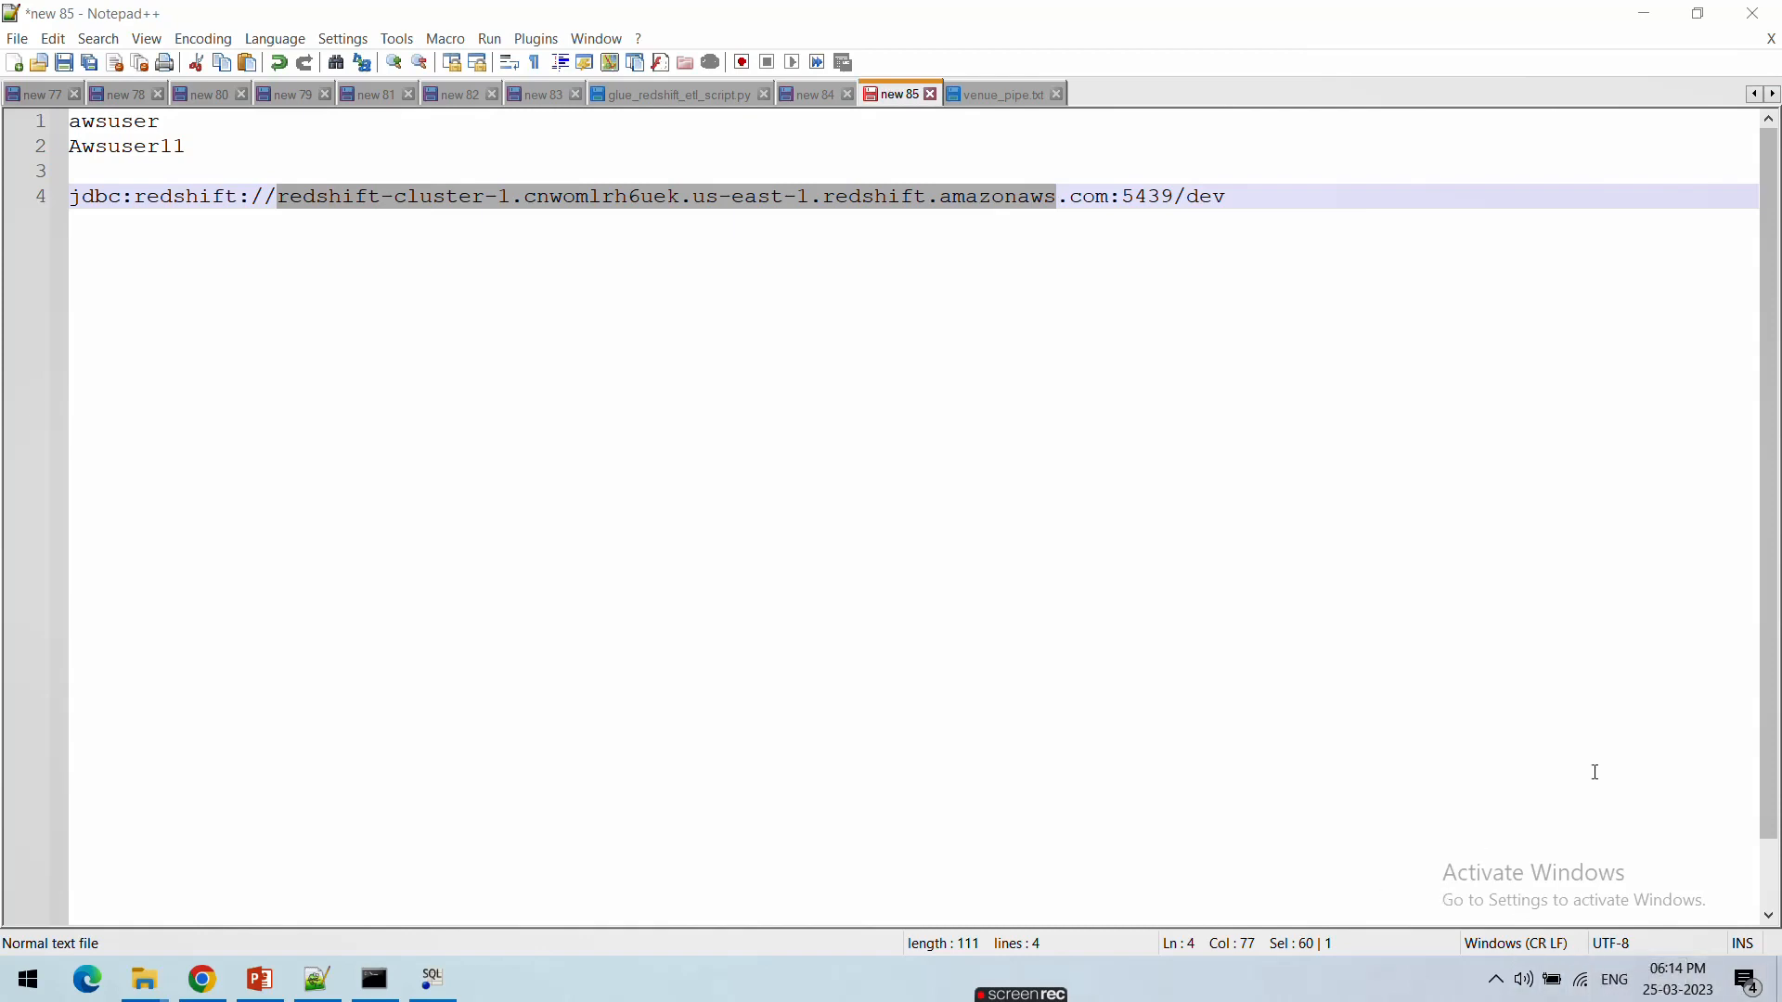
{"action": "left_click", "coordinate": [1473, 620]}
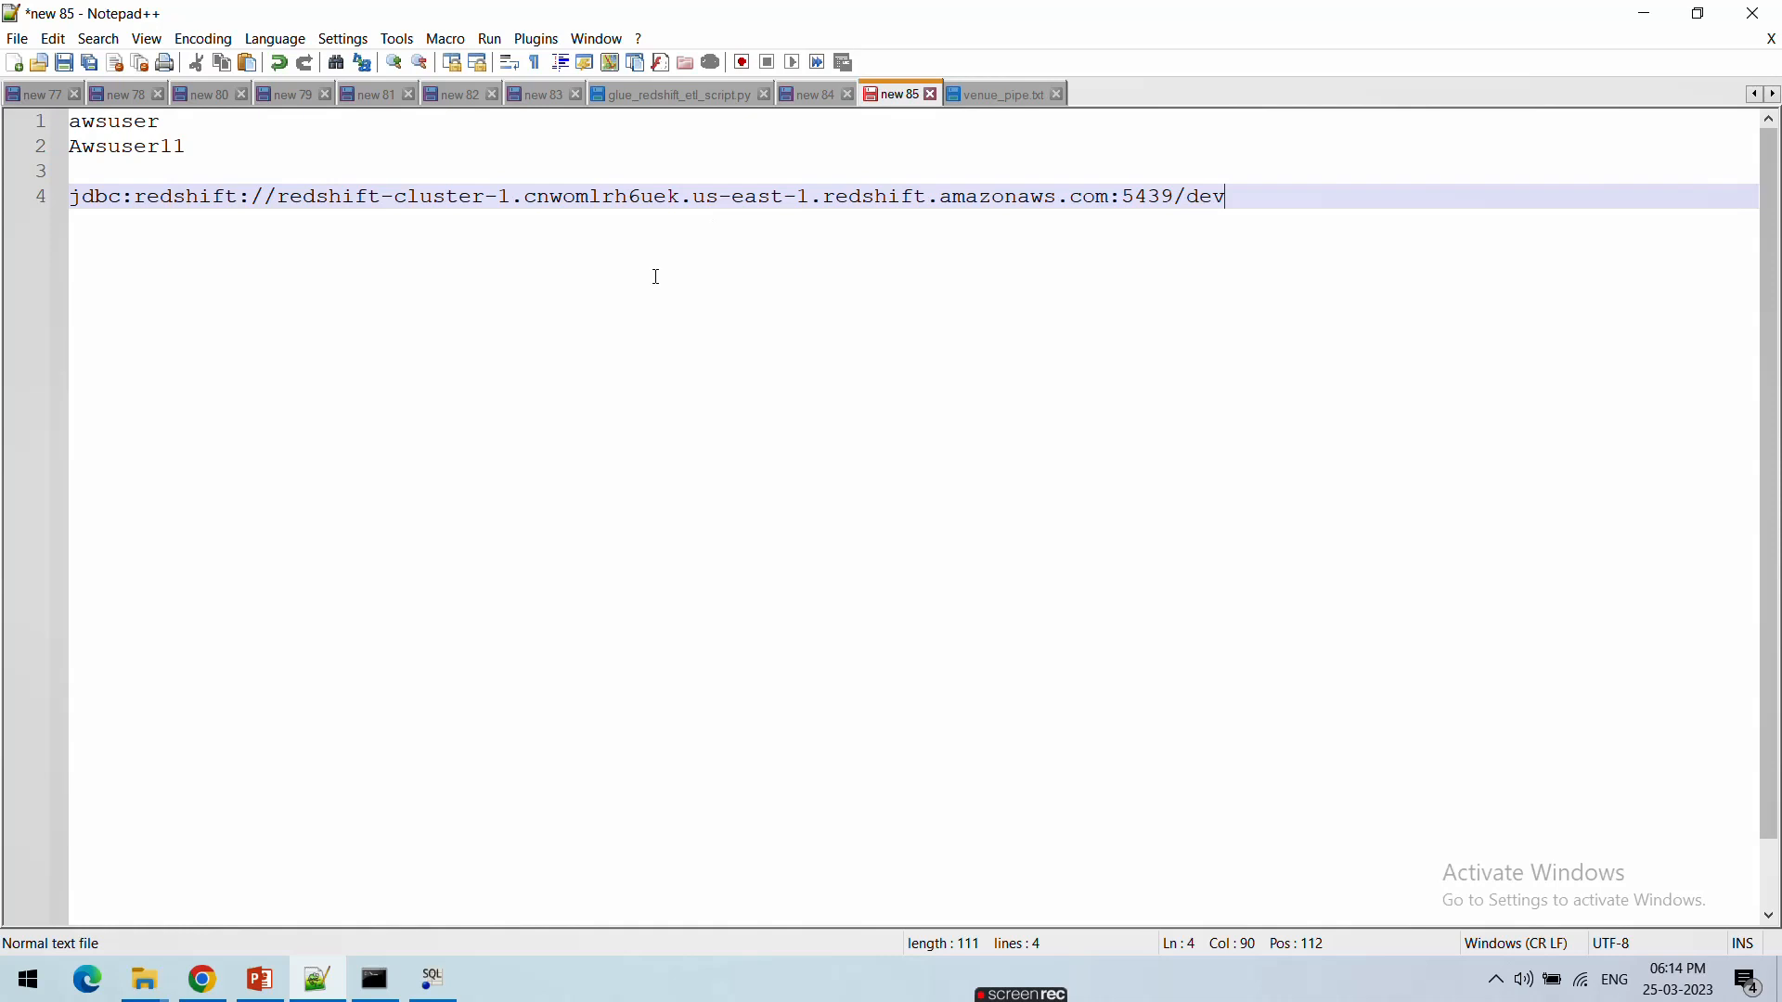
{"action": "key", "text": "Return"}
{"action": "key", "text": "Return"}
{"action": "key", "text": "Return"}
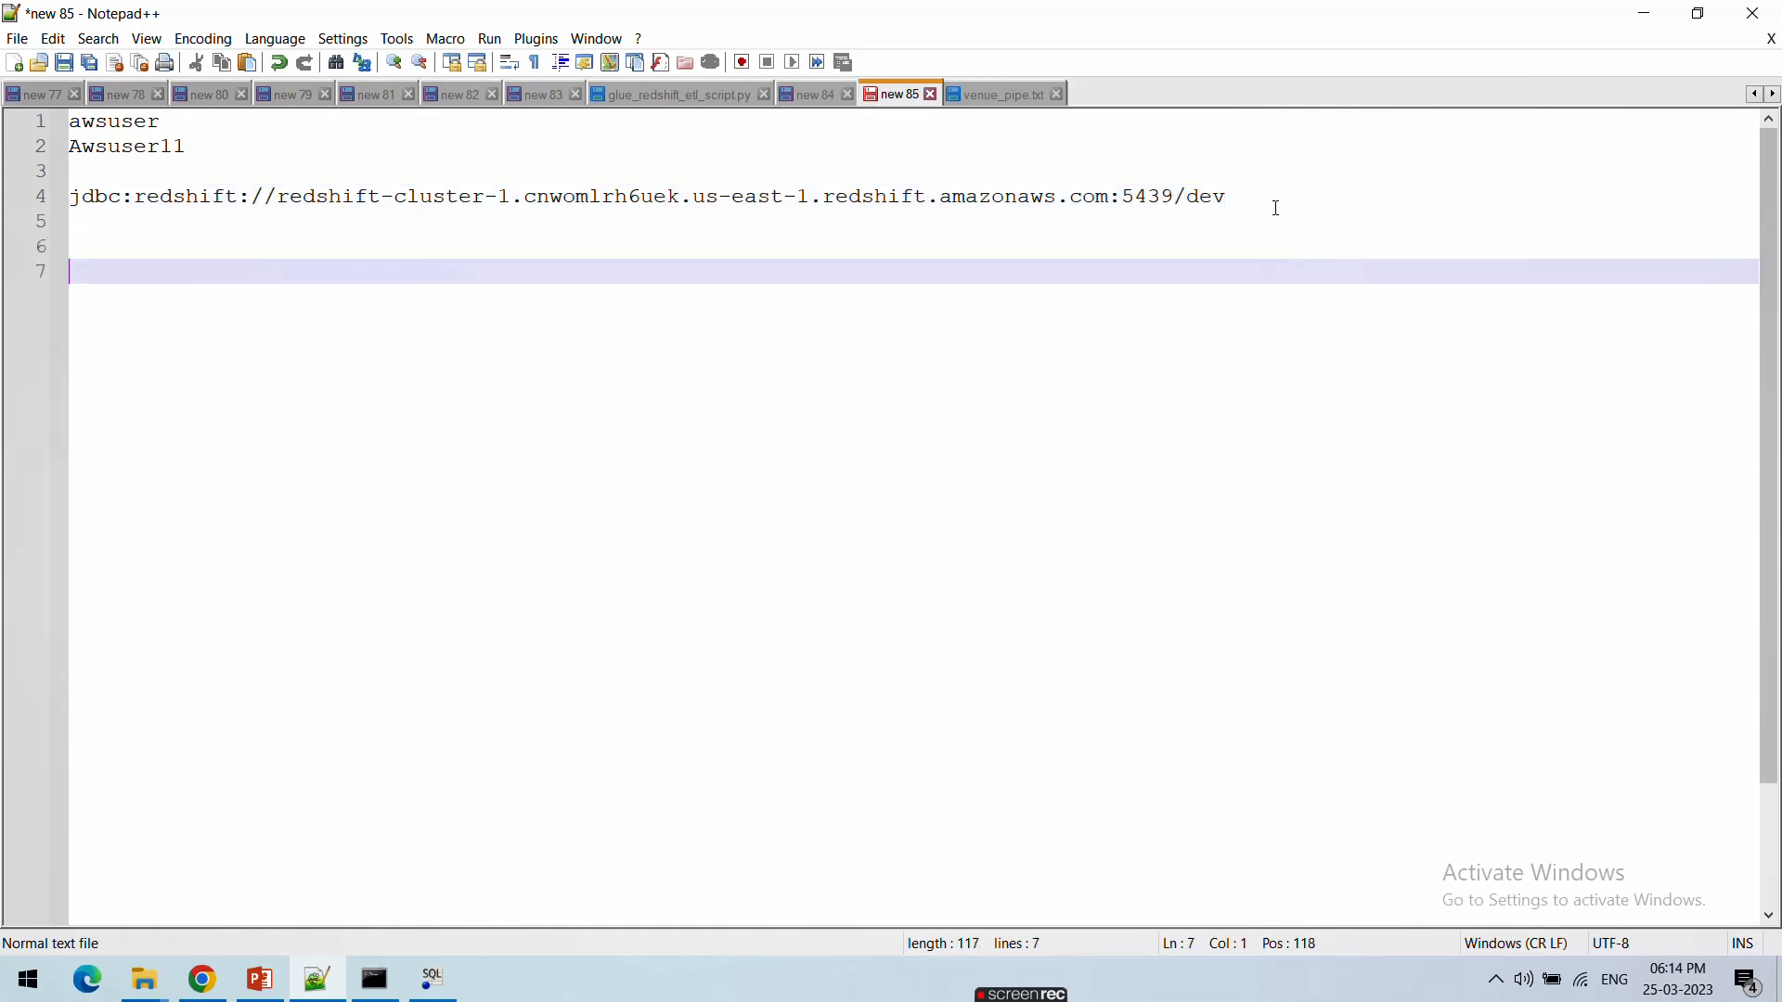
{"action": "key", "text": "ctrl+v"}
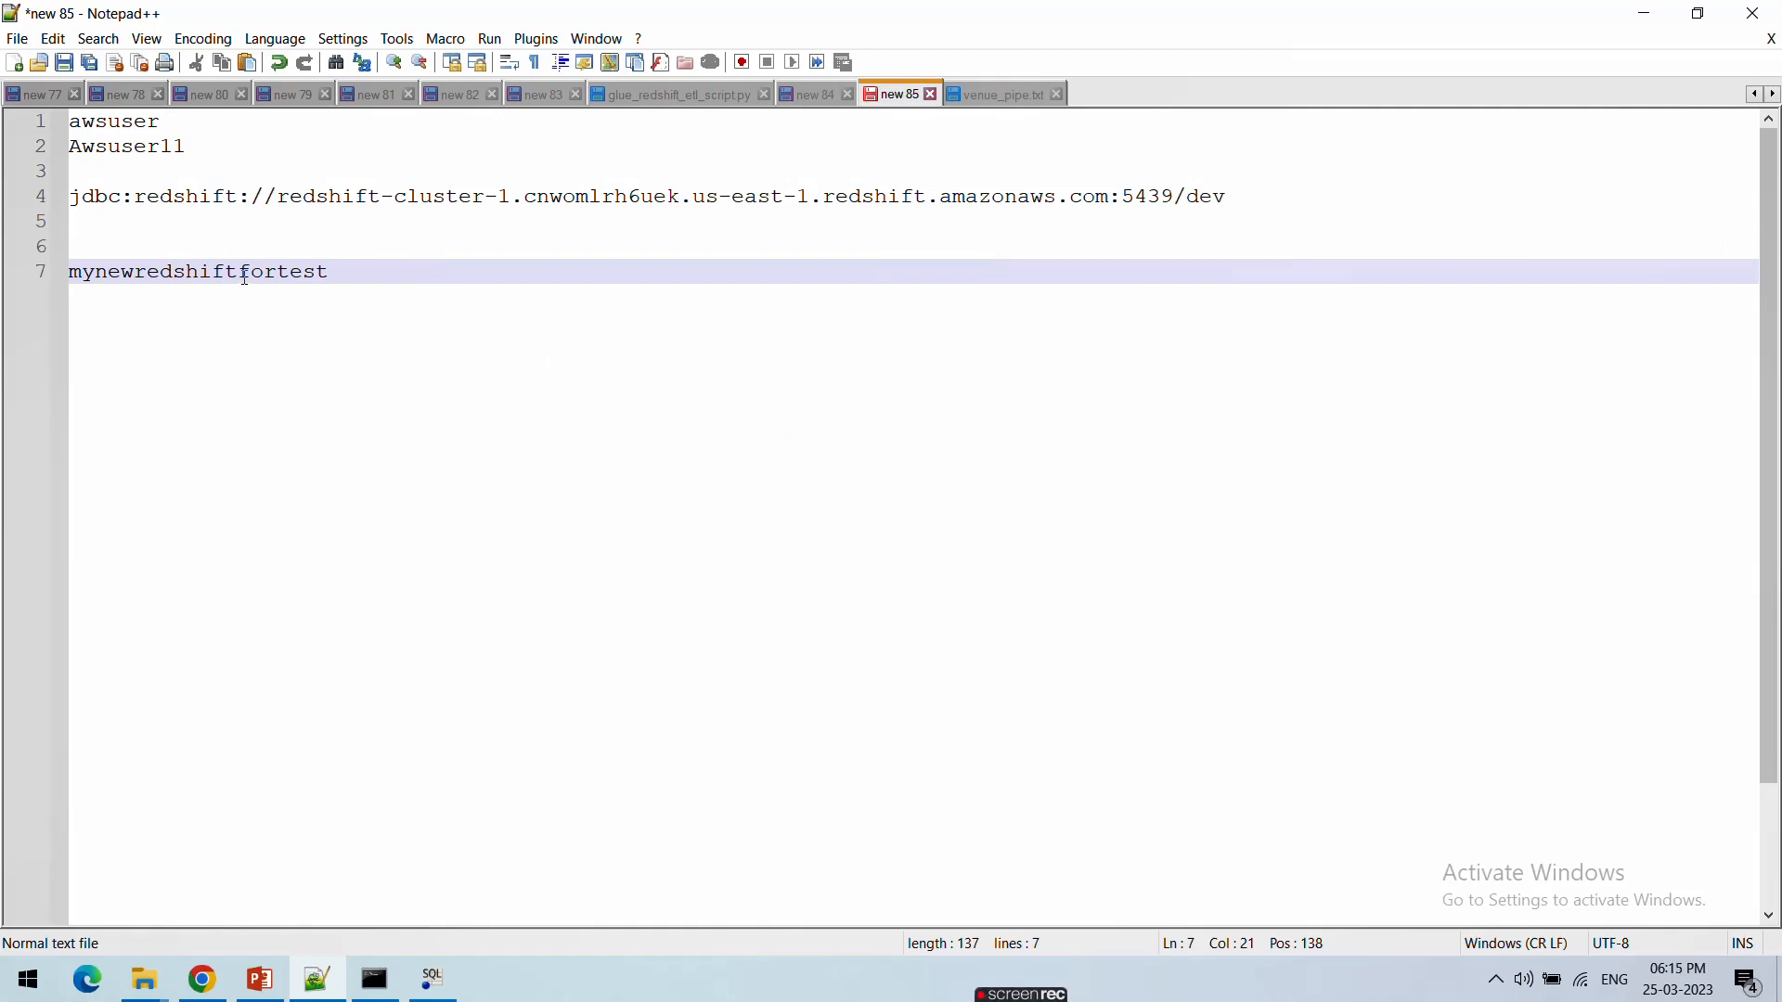
Step: Create the mynewredshiftfortest role with AmazonS3FullAccess
{"action": "left_click", "coordinate": [202, 979]}
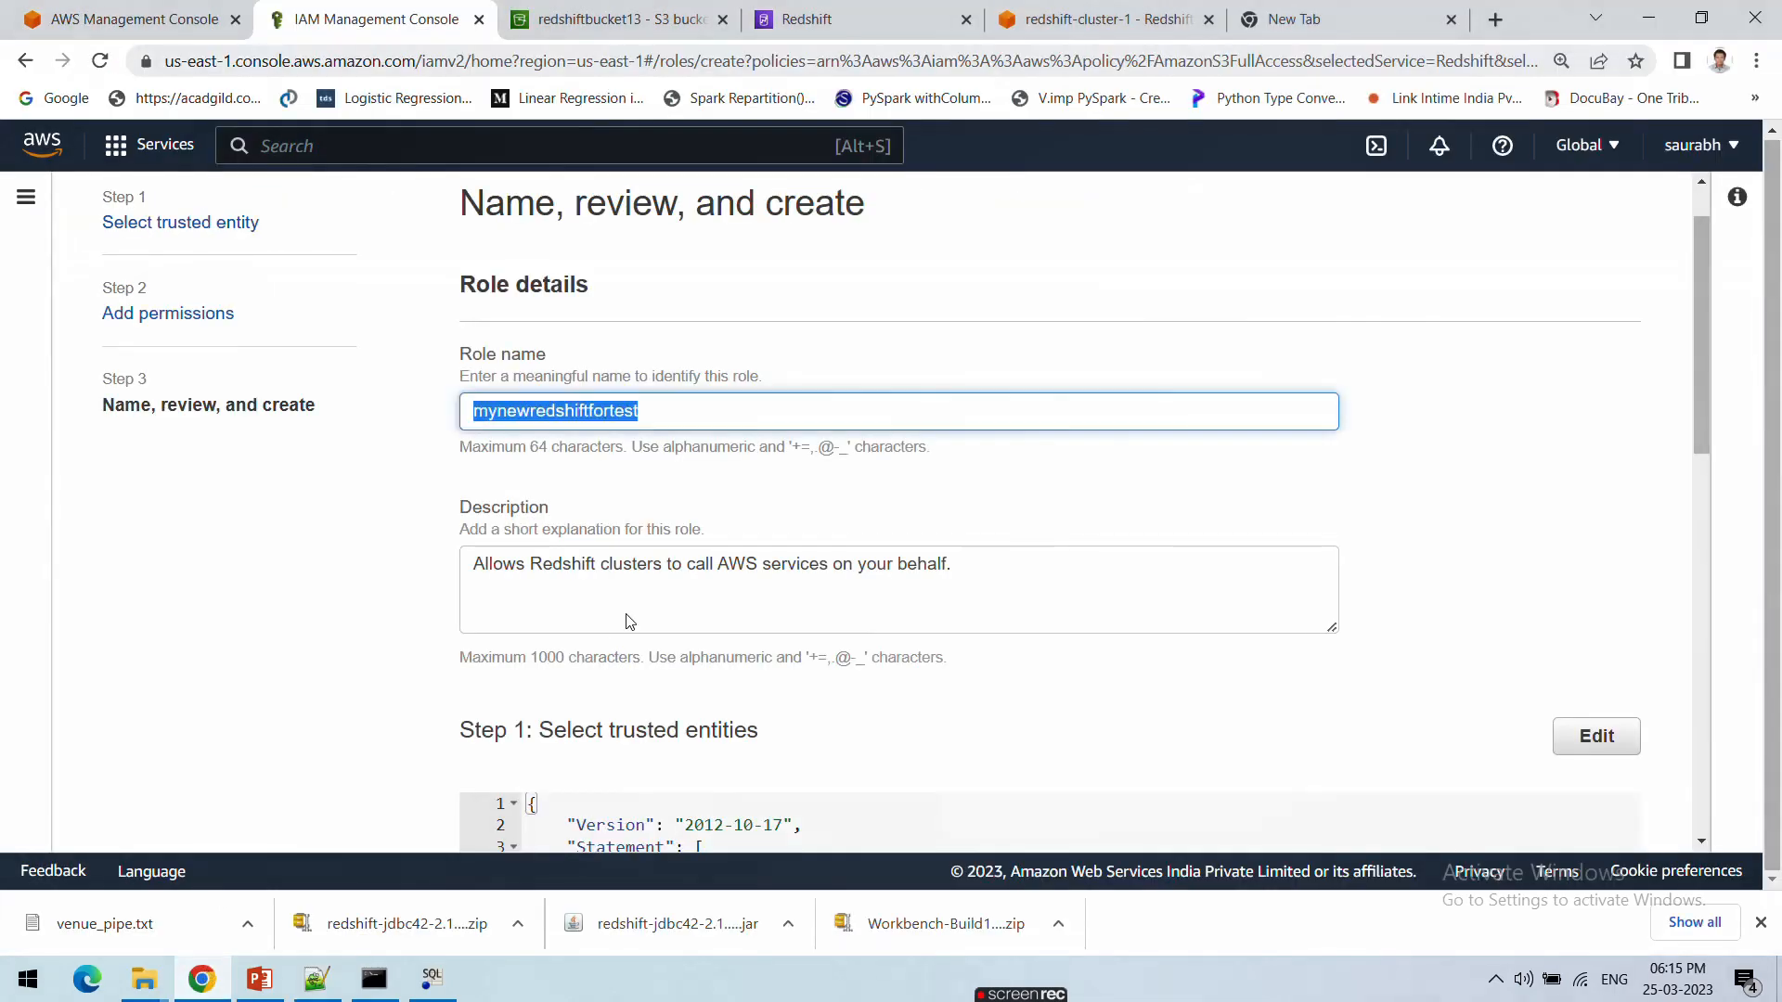
{"action": "scroll", "coordinate": [501, 682], "scroll_direction": "down", "scroll_amount": 6}
{"action": "scroll", "coordinate": [1439, 644], "scroll_direction": "down", "scroll_amount": 5}
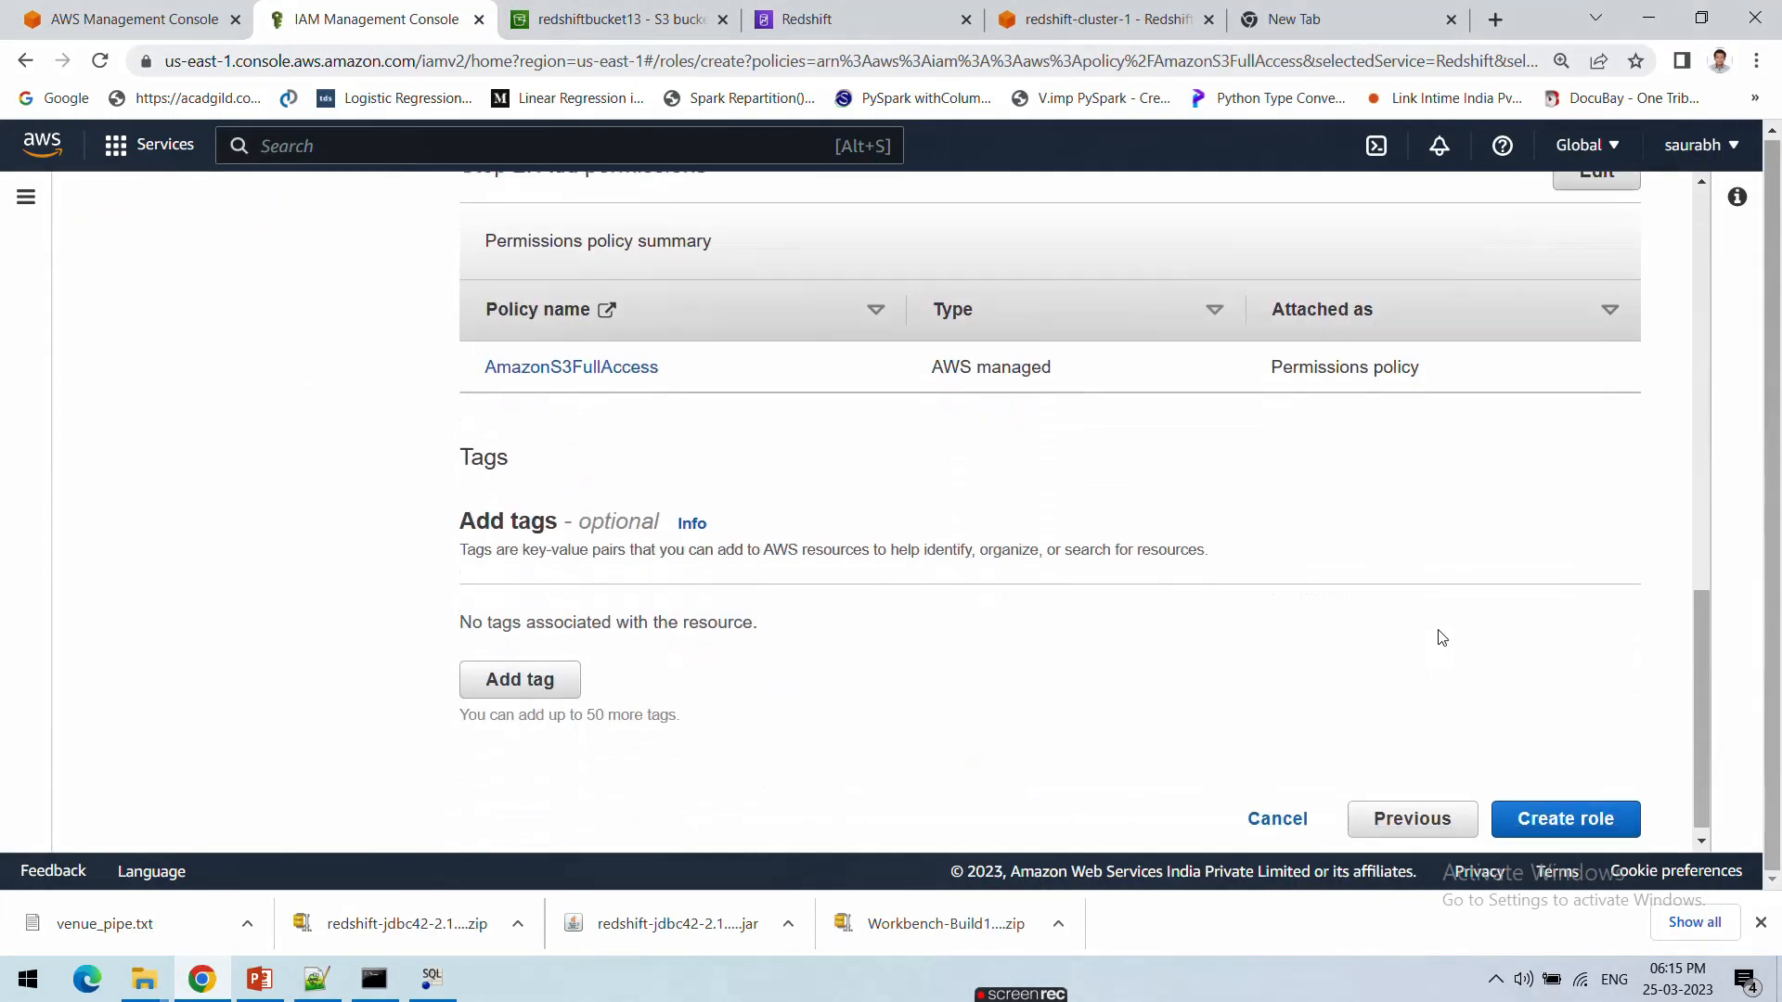
{"action": "left_click", "coordinate": [1556, 809]}
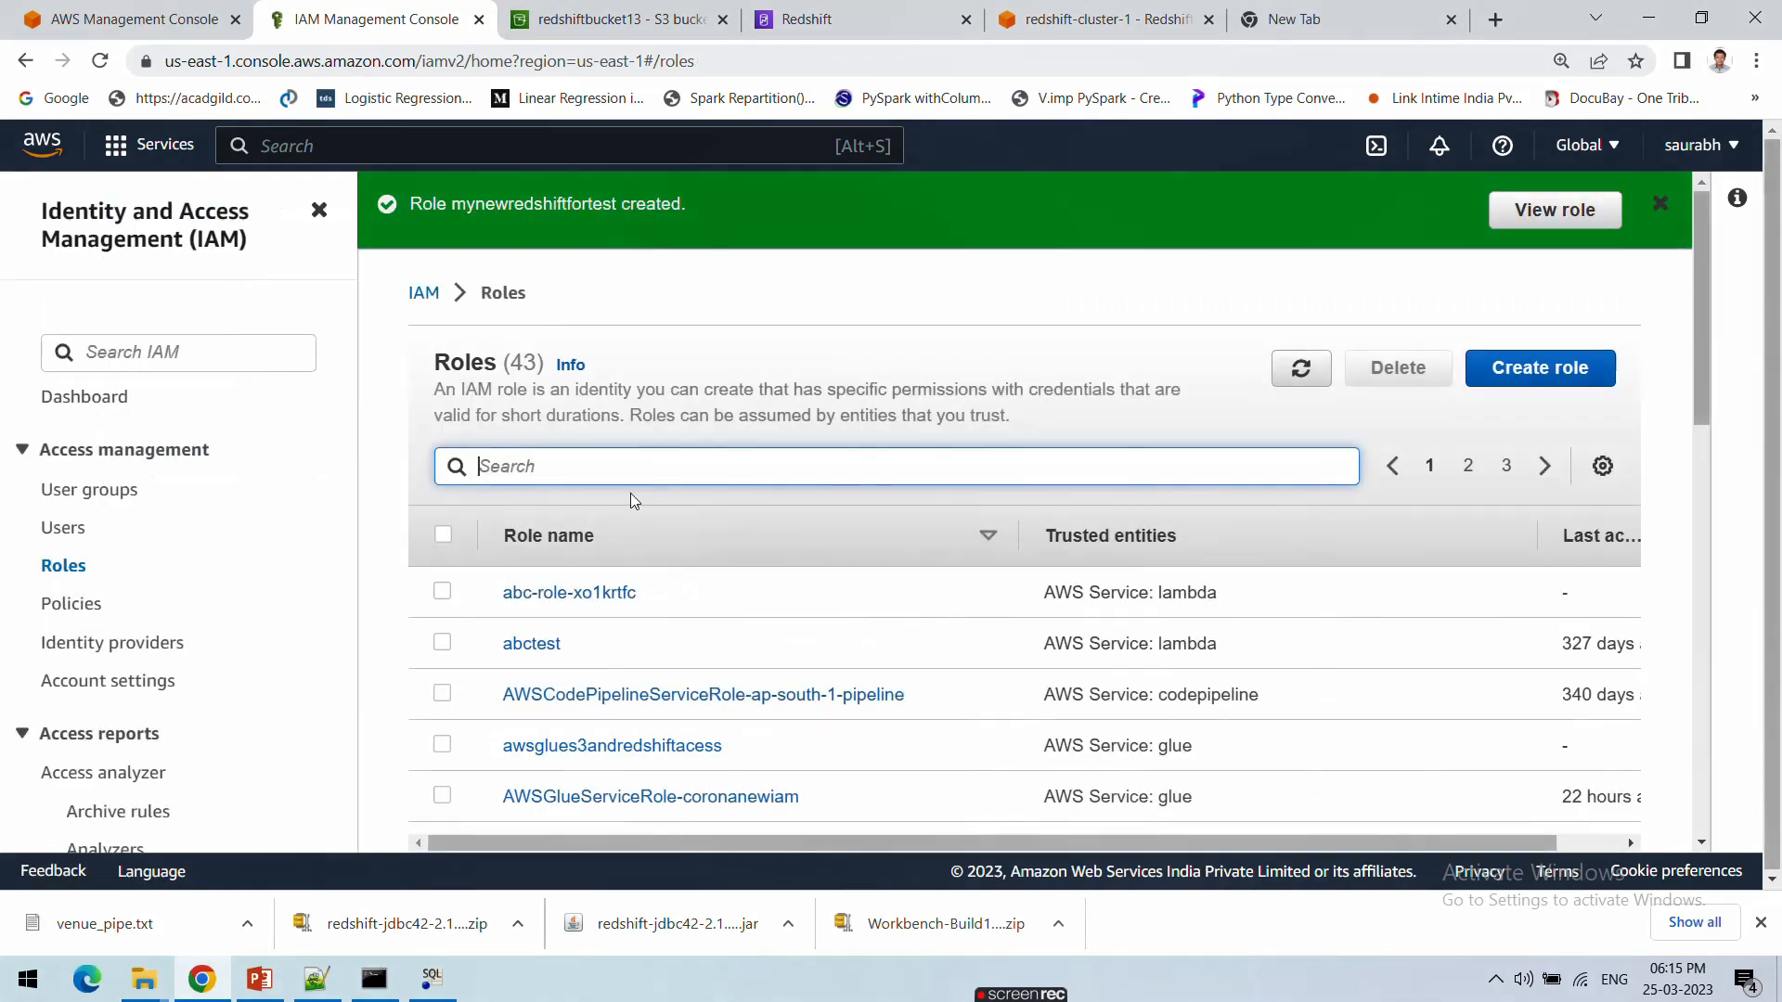
Step: Search the IAM roles for 'mynew' and select the mynewredshiftfortest role name
{"action": "left_click", "coordinate": [424, 295]}
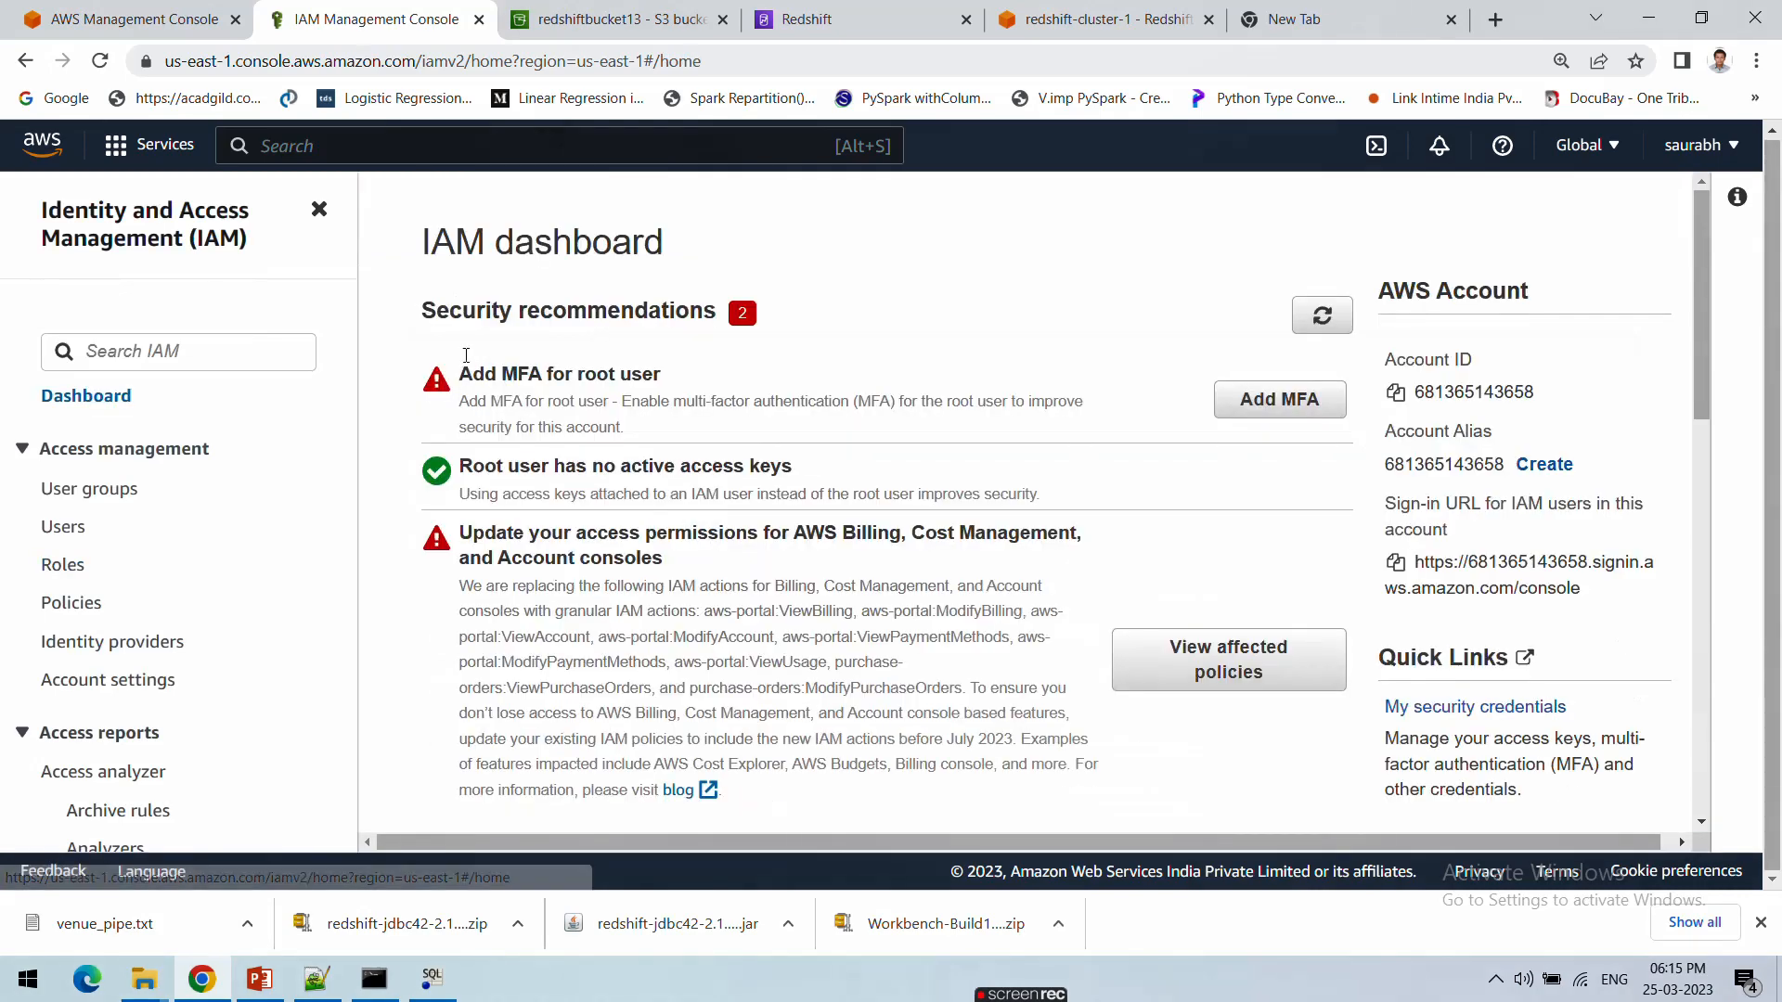
{"action": "left_click", "coordinate": [63, 573]}
{"action": "left_click", "coordinate": [708, 377]}
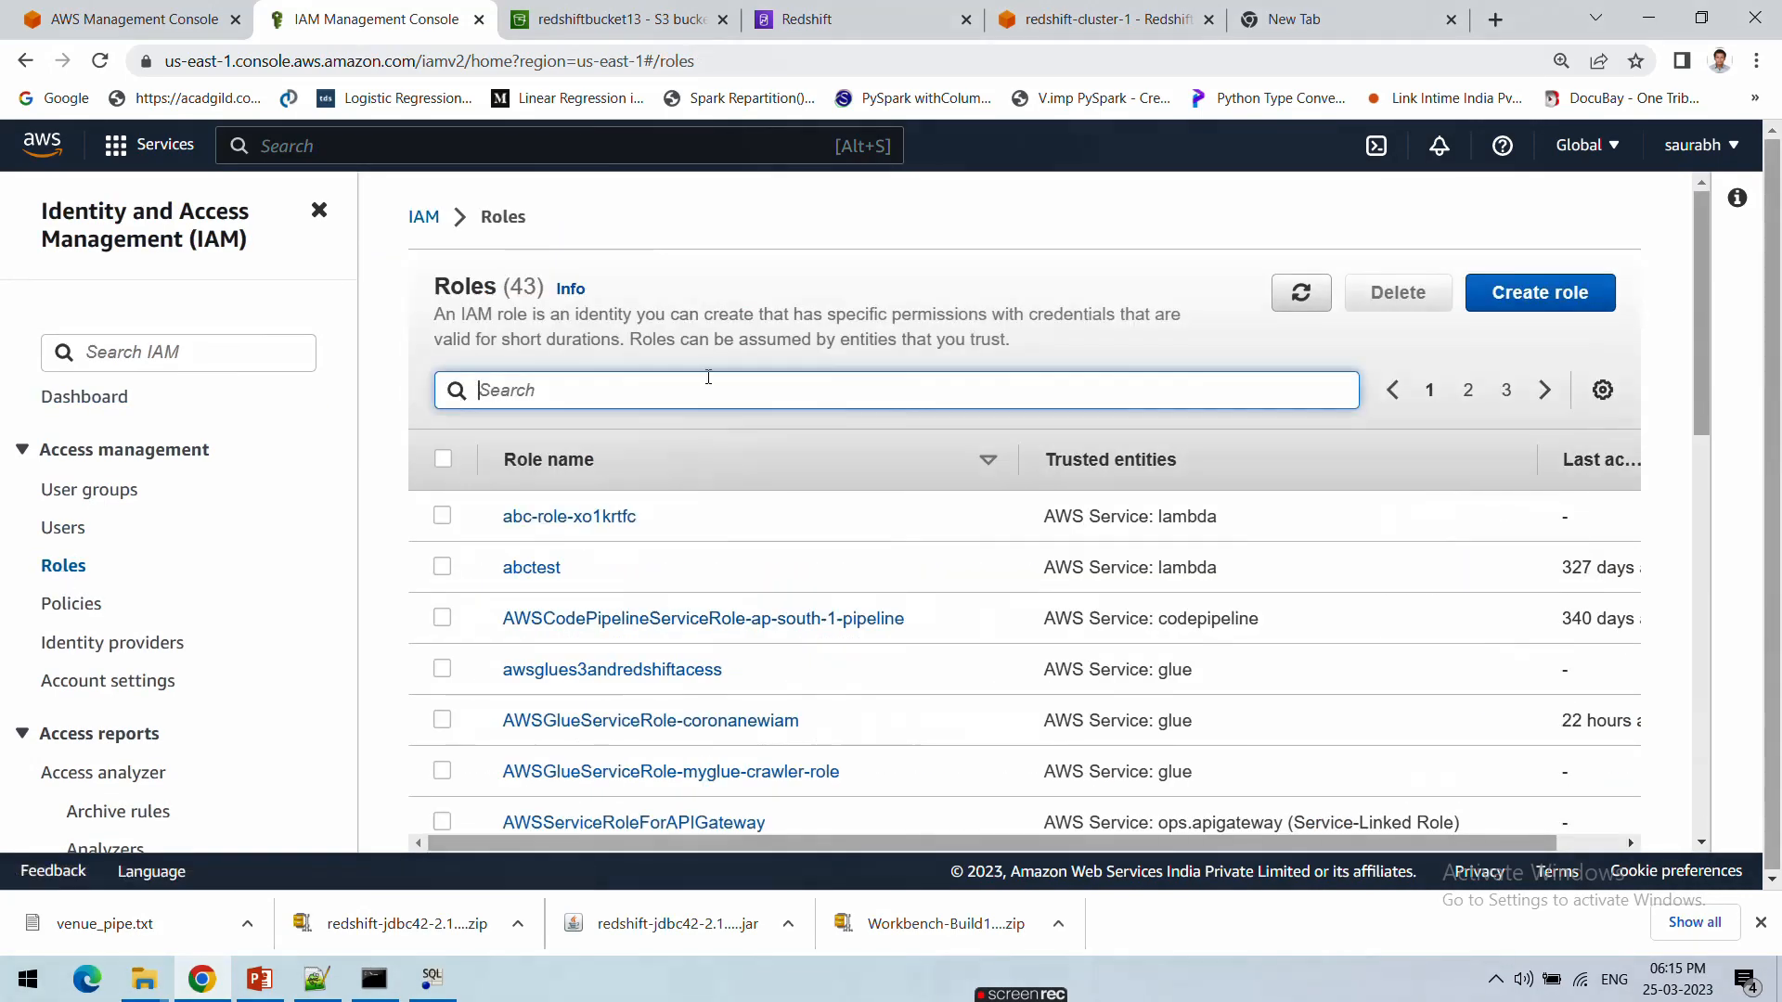
{"action": "type", "text": "myre"}
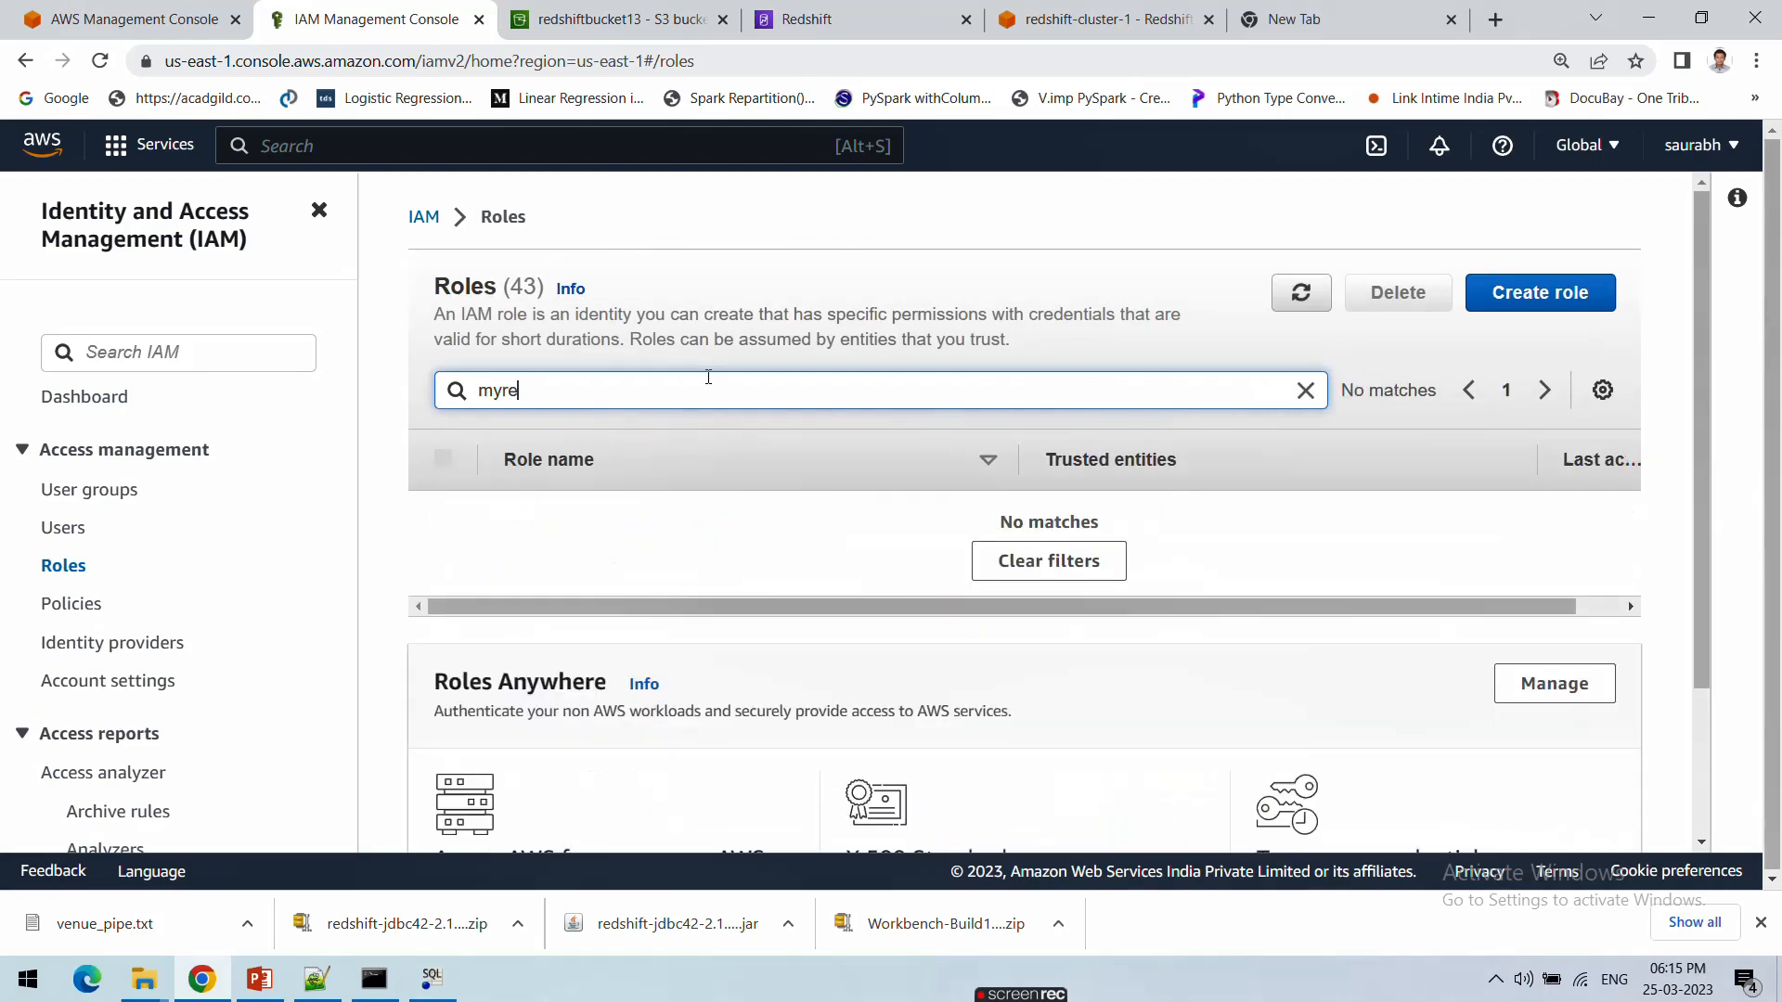
{"action": "key", "text": "BackSpace"}
{"action": "type", "text": "new"}
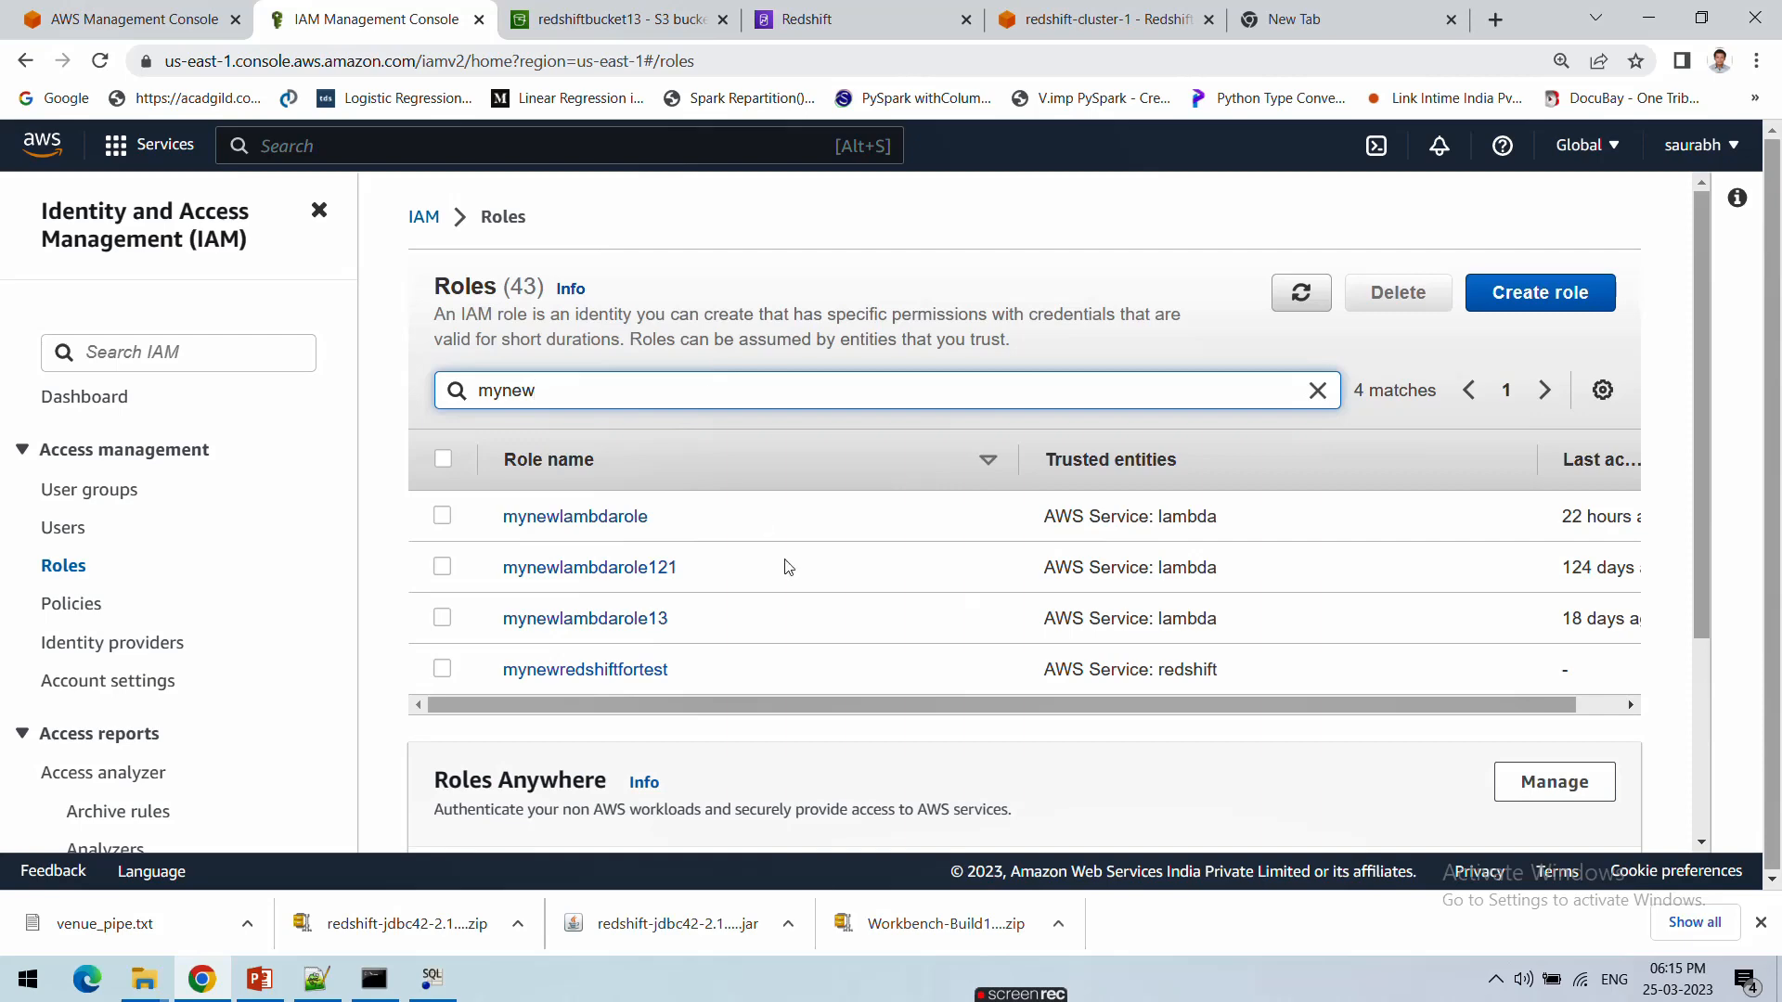
{"action": "left_click_drag", "start_coordinate": [690, 677], "coordinate": [501, 671]}
{"action": "key", "text": "ctrl+c"}
Step: Replace RedshiftRoleForReadData with mynewredshiftfortest in the COPY command's iam_role
{"action": "left_click", "coordinate": [522, 9]}
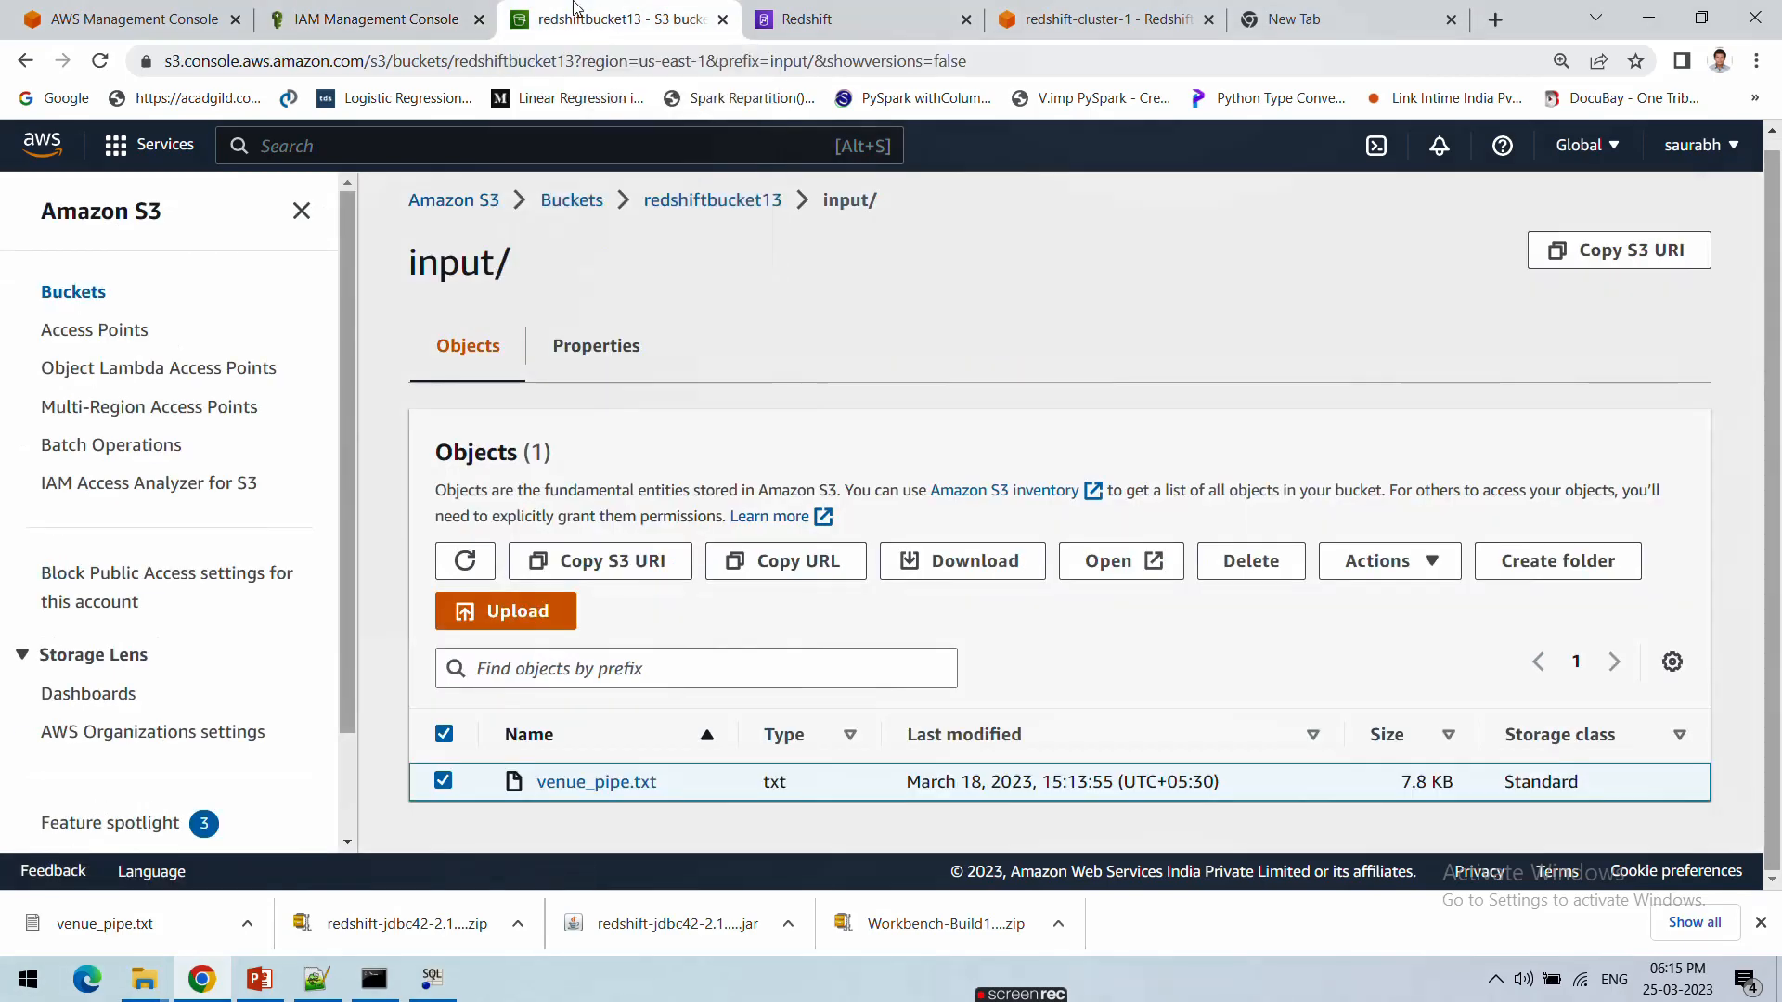
{"action": "left_click", "coordinate": [889, 11]}
{"action": "left_click", "coordinate": [1043, 13]}
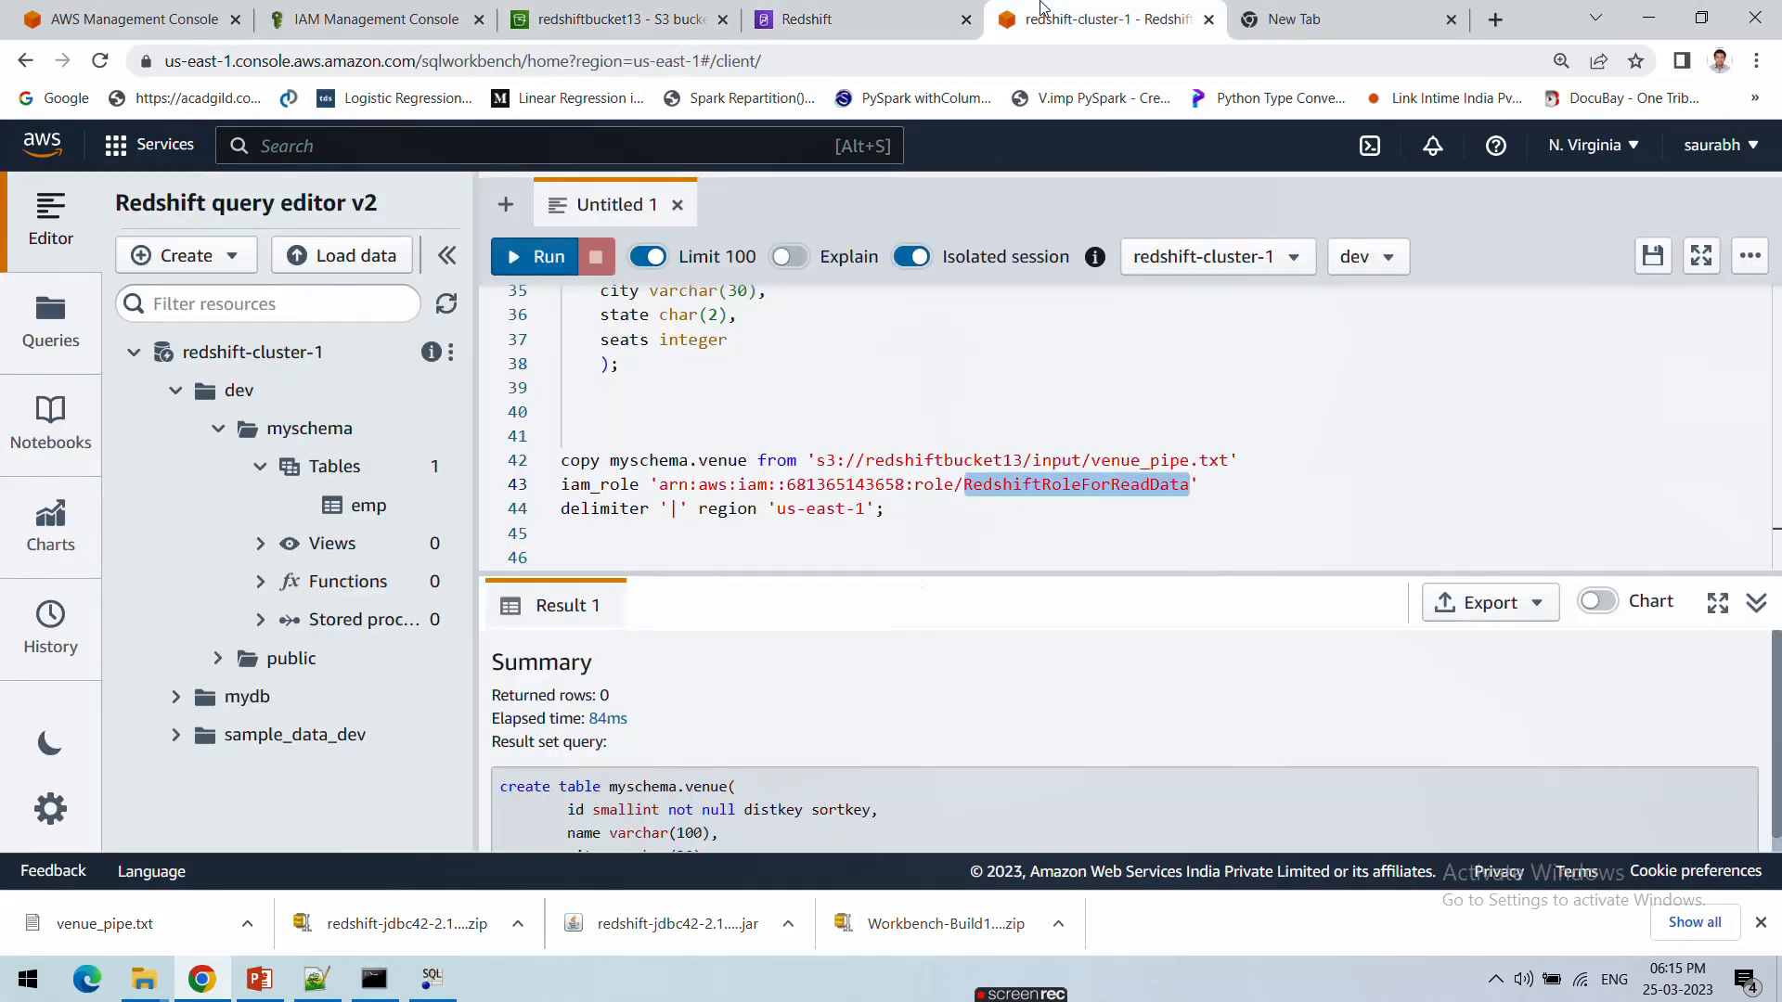
{"action": "left_click", "coordinate": [1068, 505]}
{"action": "double_click", "coordinate": [1056, 487]}
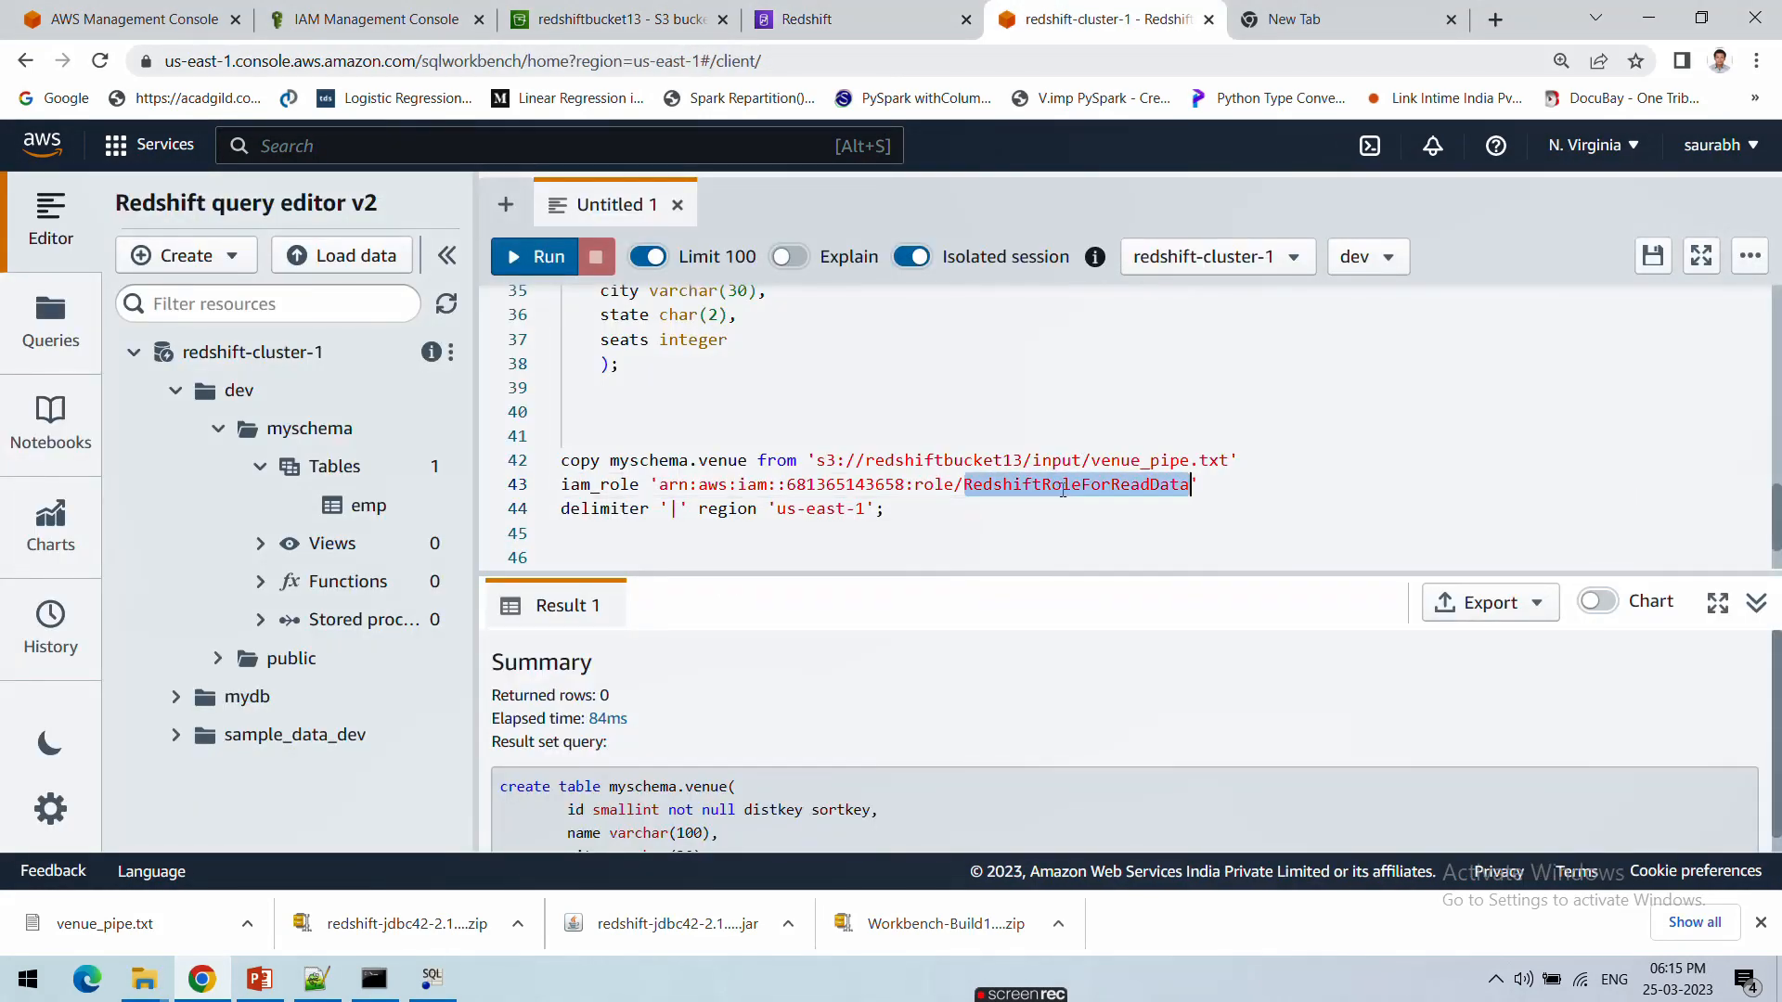
{"action": "key", "text": "ctrl+v"}
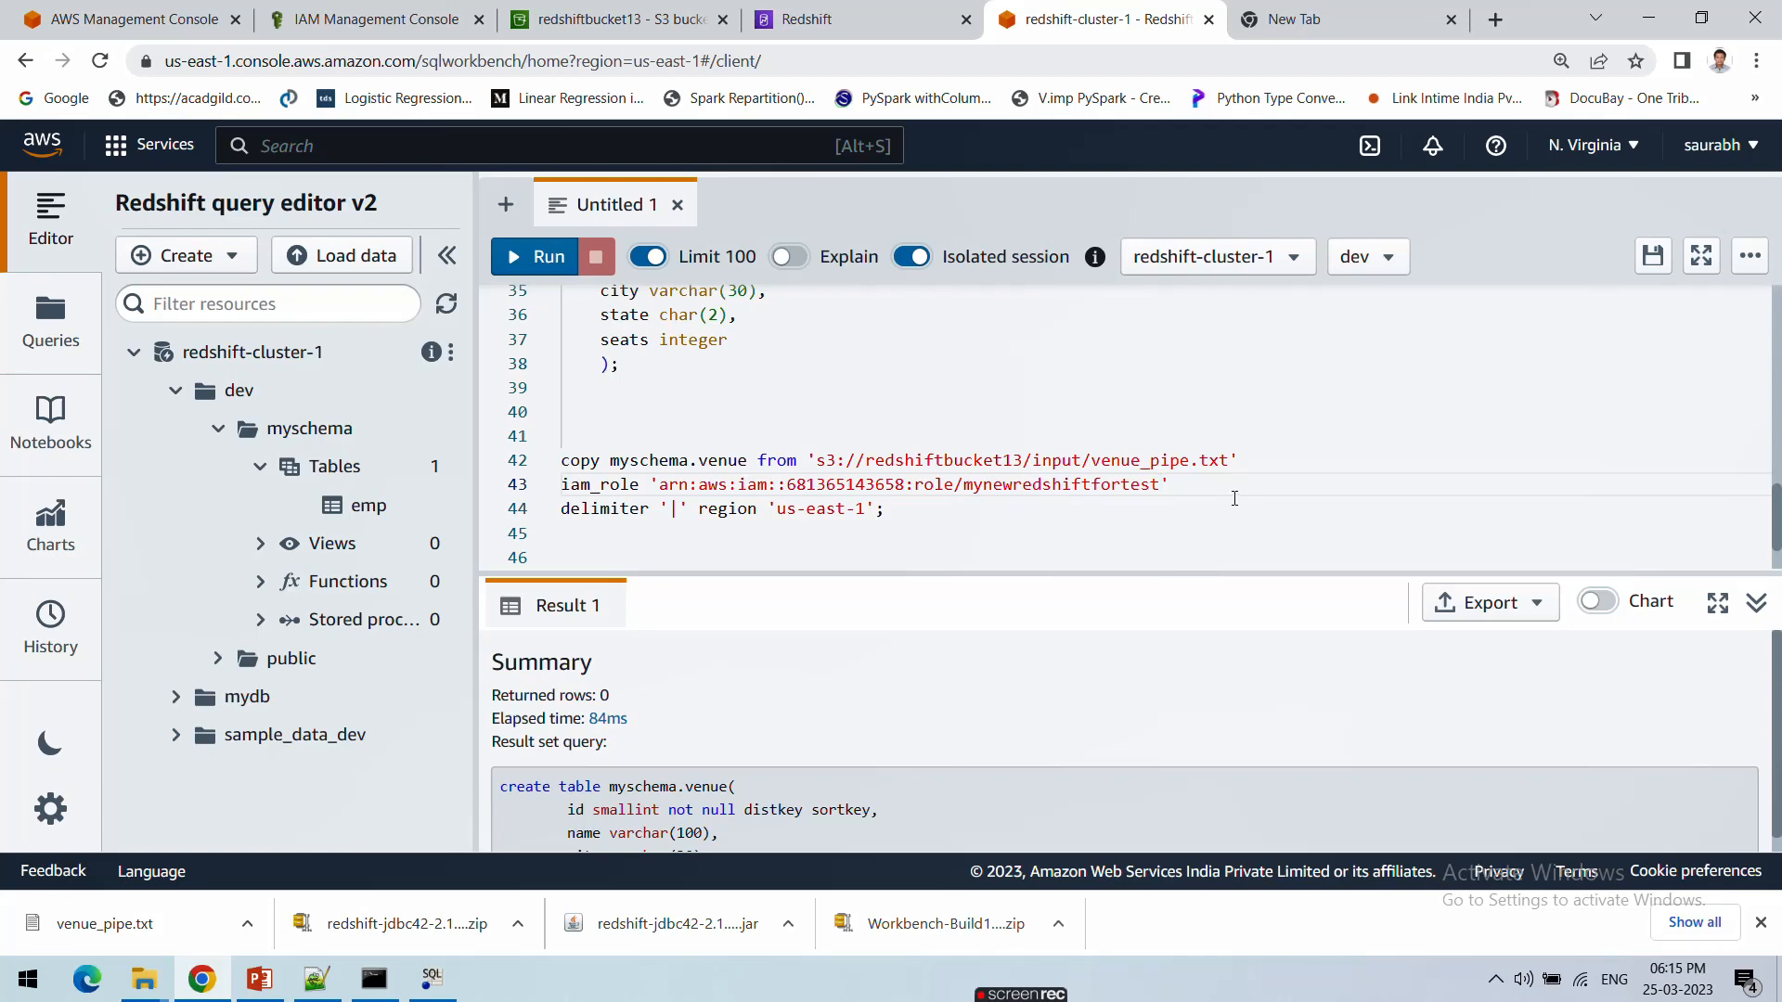
{"action": "key", "text": "ctrl+z"}
{"action": "key", "text": "ctrl+v"}
Step: Filter IAM roles by 'red' and open RedshiftRoleForReadData in a new tab
{"action": "left_click", "coordinate": [613, 18]}
{"action": "left_click", "coordinate": [397, 8]}
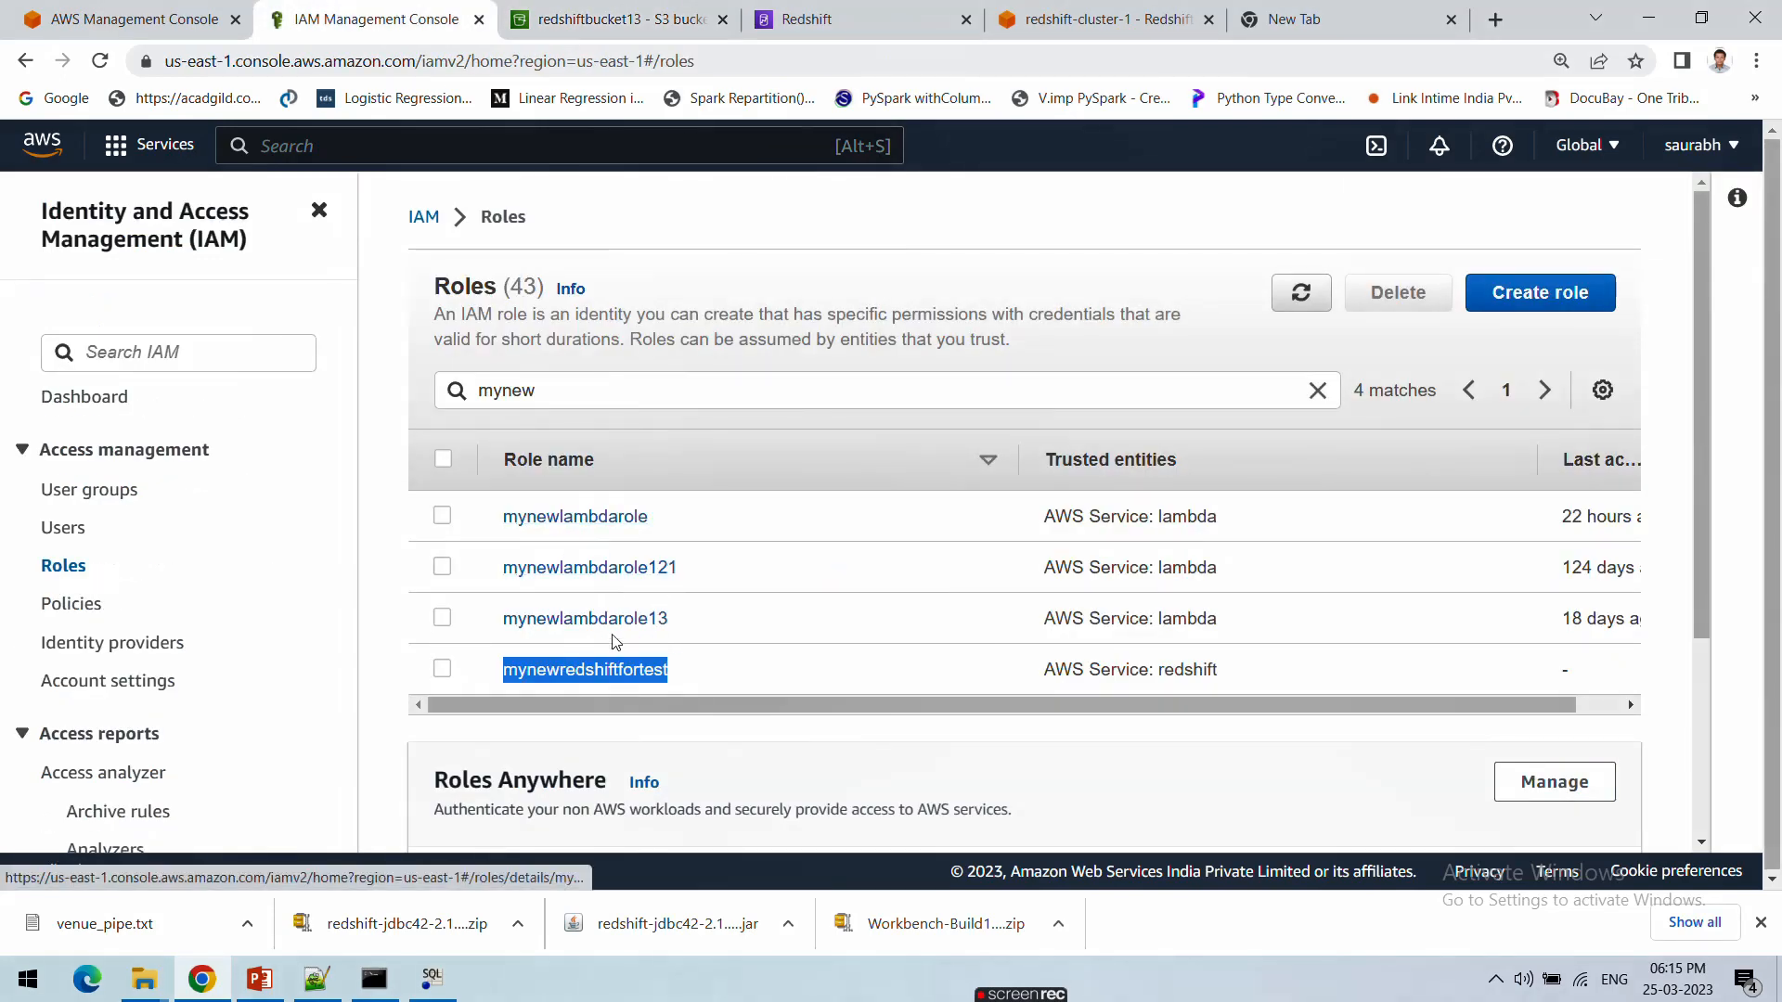
{"action": "double_click", "coordinate": [565, 382]}
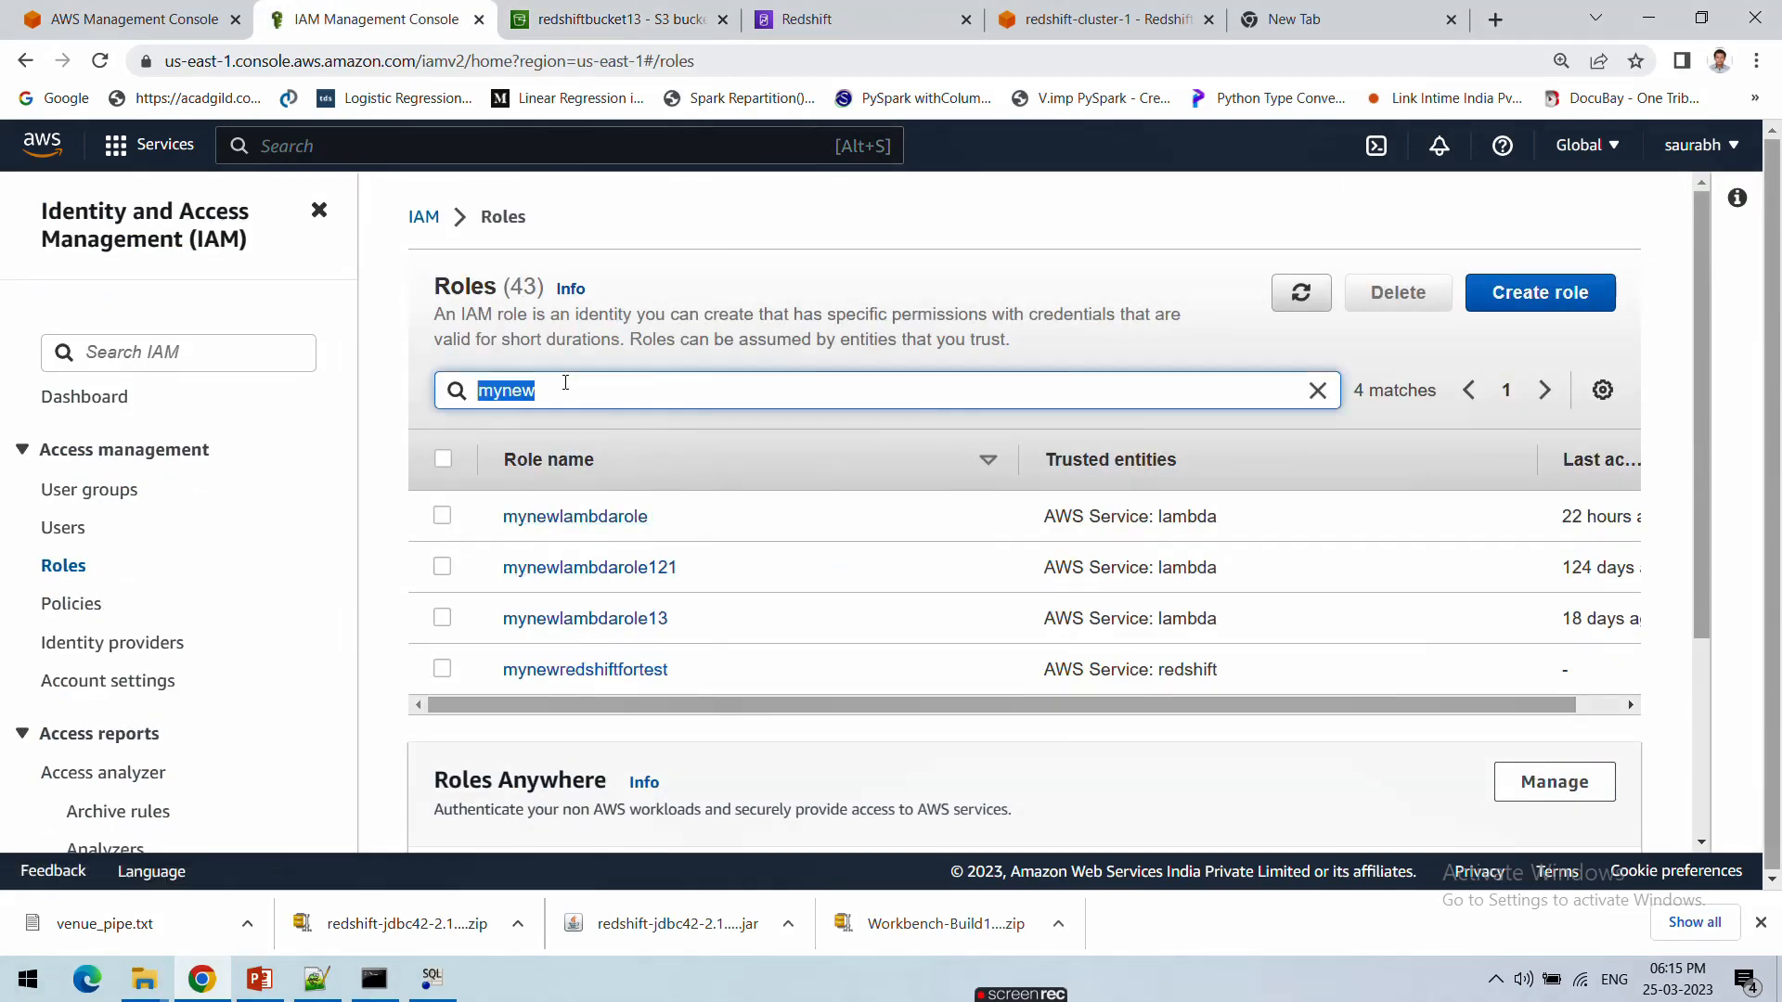
{"action": "type", "text": "red"}
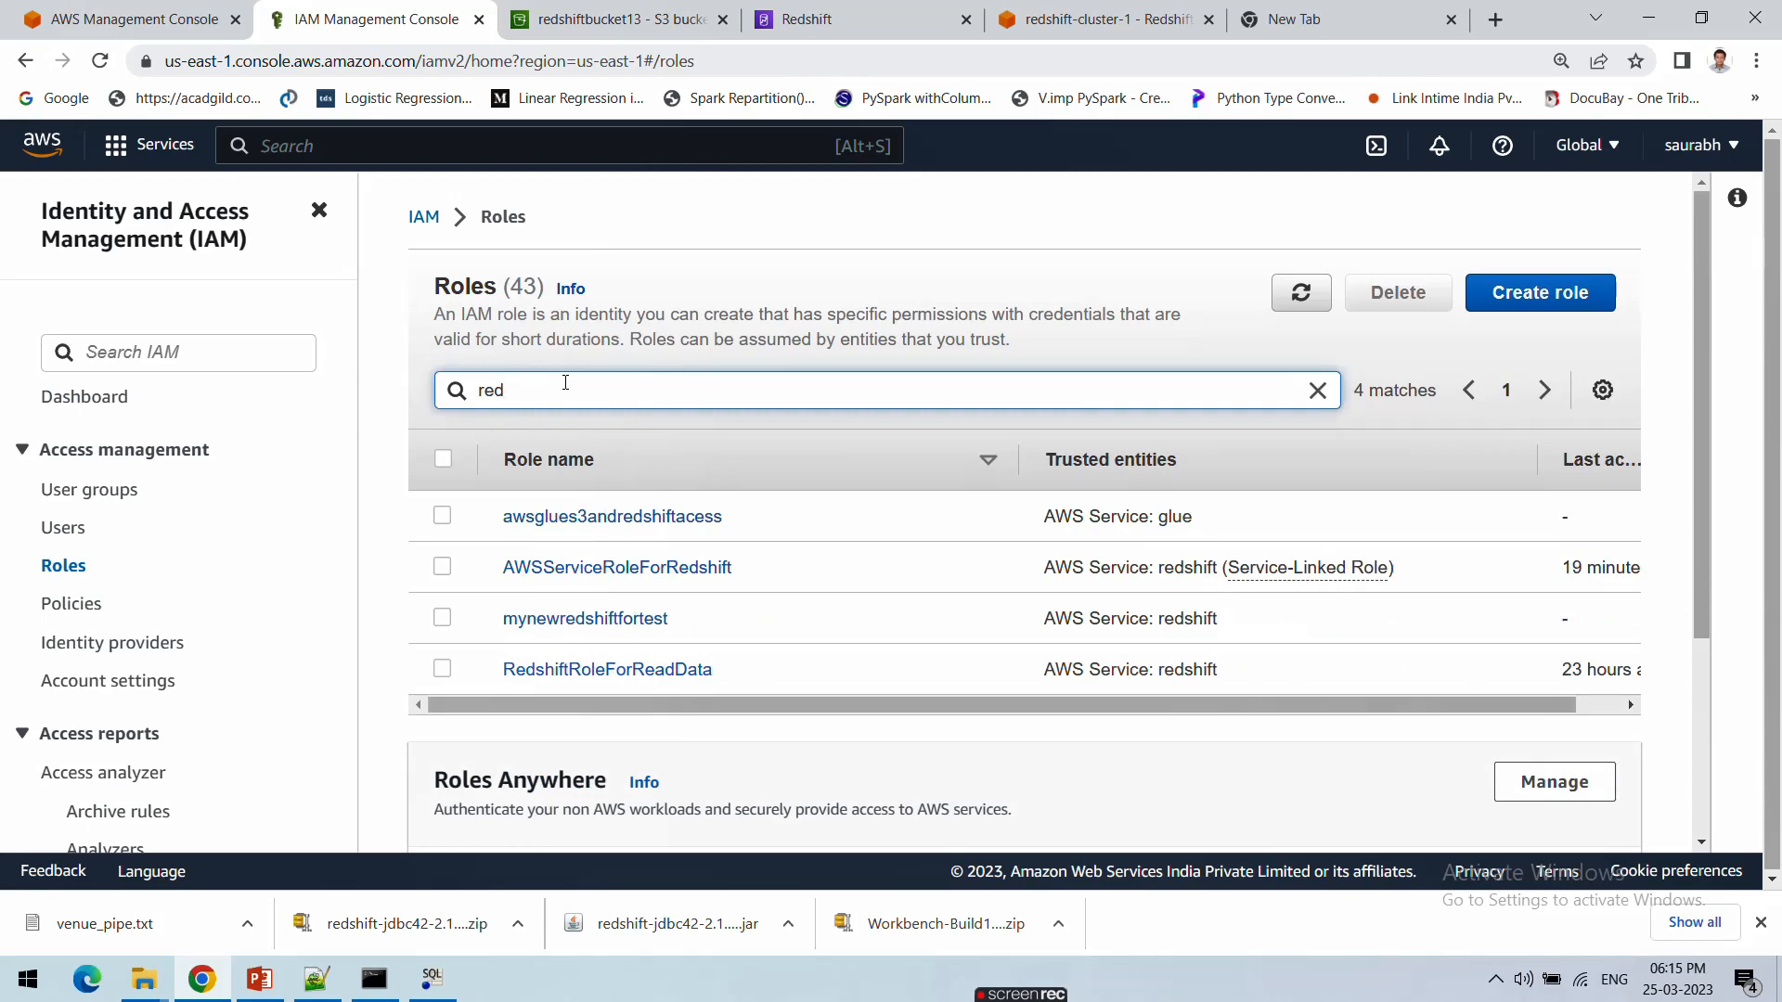
{"action": "right_click", "coordinate": [570, 673]}
{"action": "left_click", "coordinate": [595, 683]}
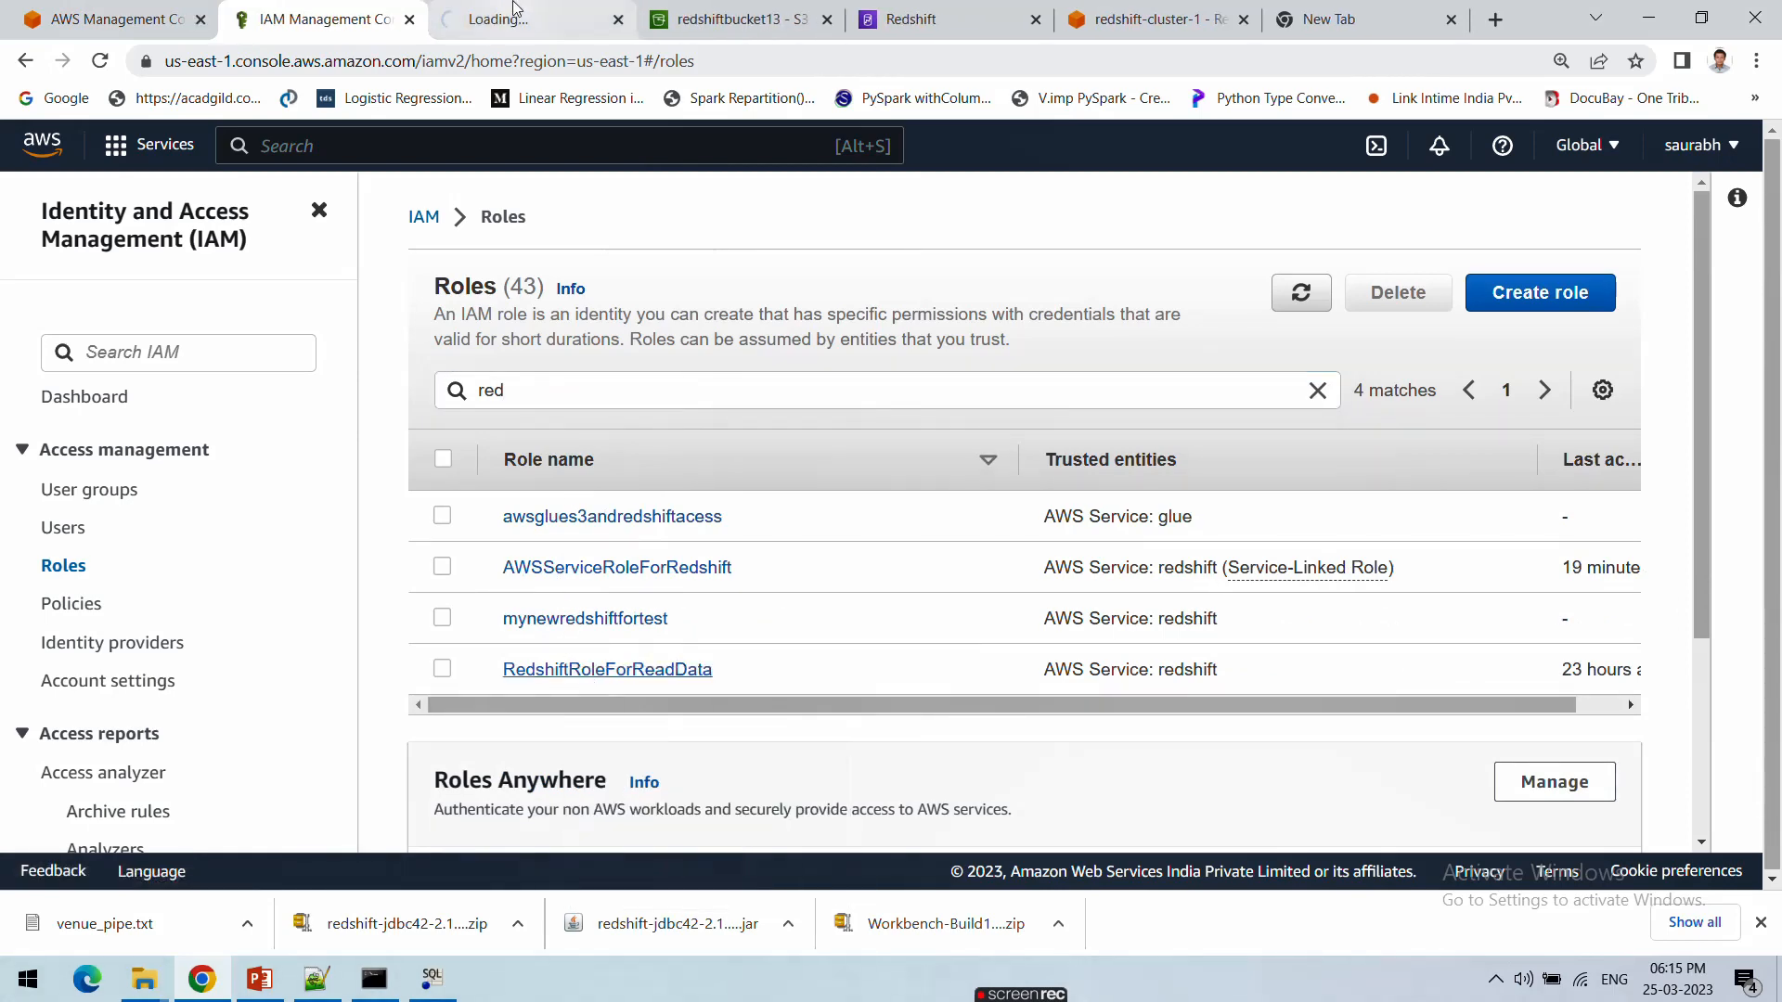
Step: Review RedshiftRoleForReadData's permissions policies, then return to the query editor
{"action": "left_click", "coordinate": [524, 19]}
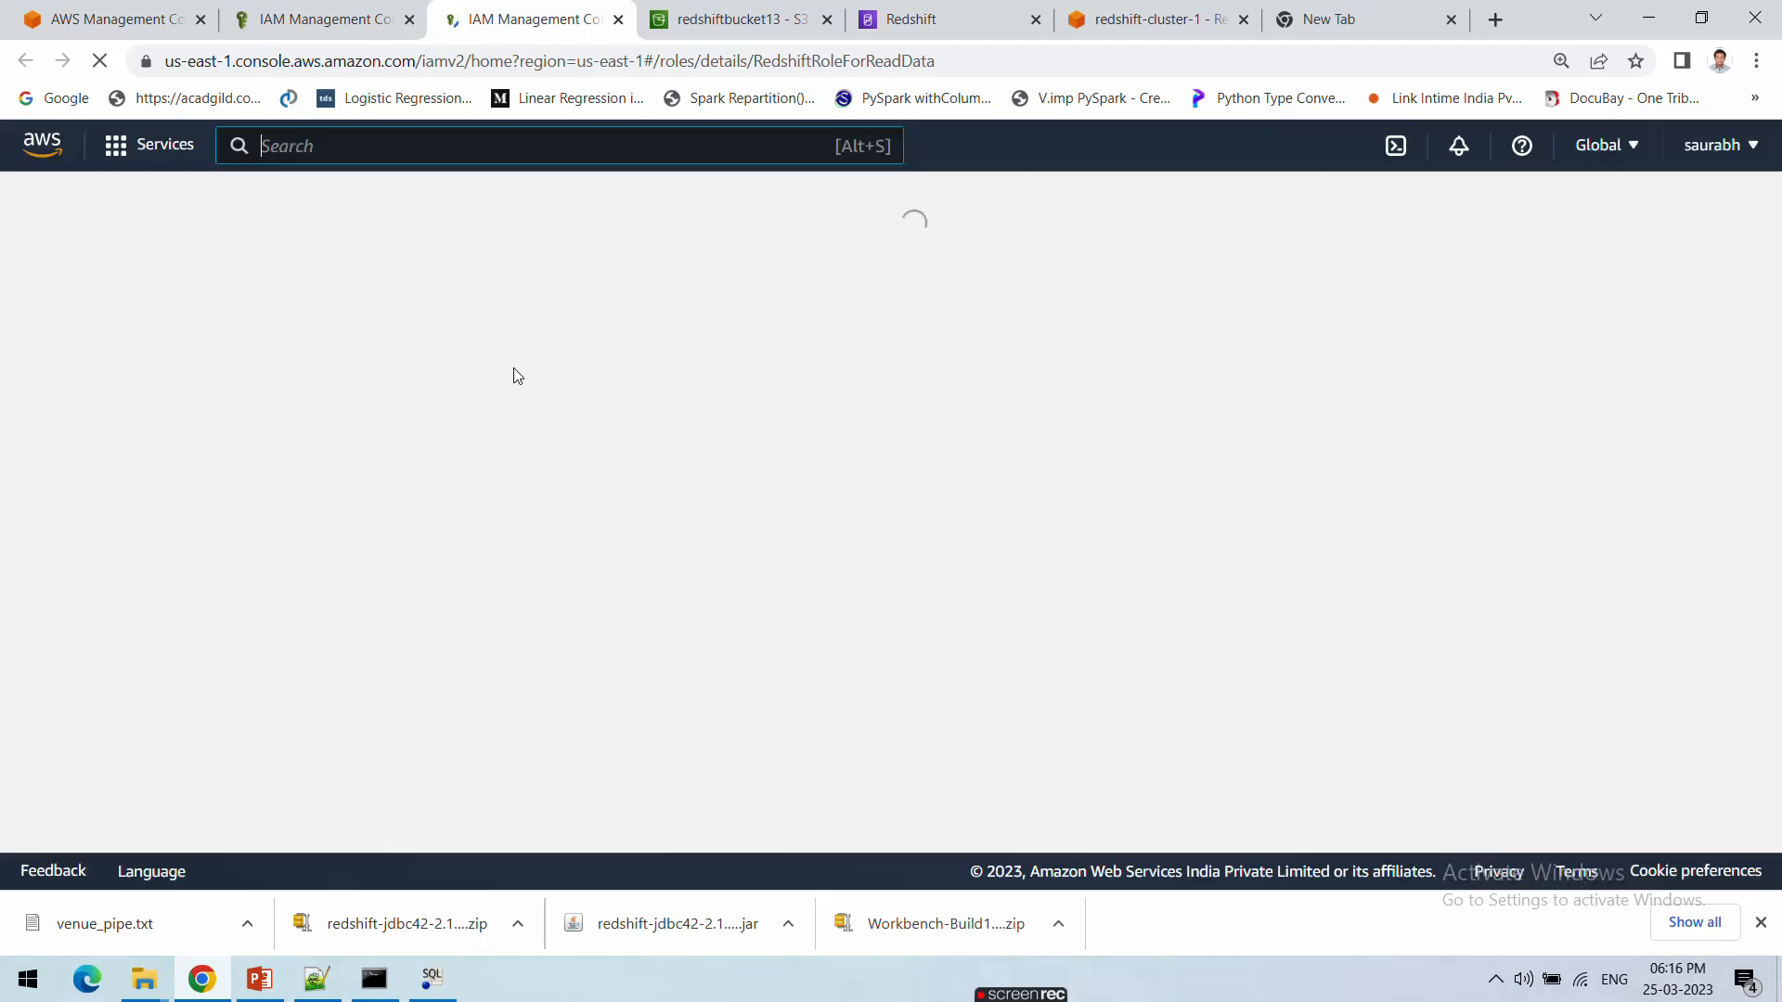
{"action": "scroll", "coordinate": [555, 516], "scroll_direction": "down", "scroll_amount": 5}
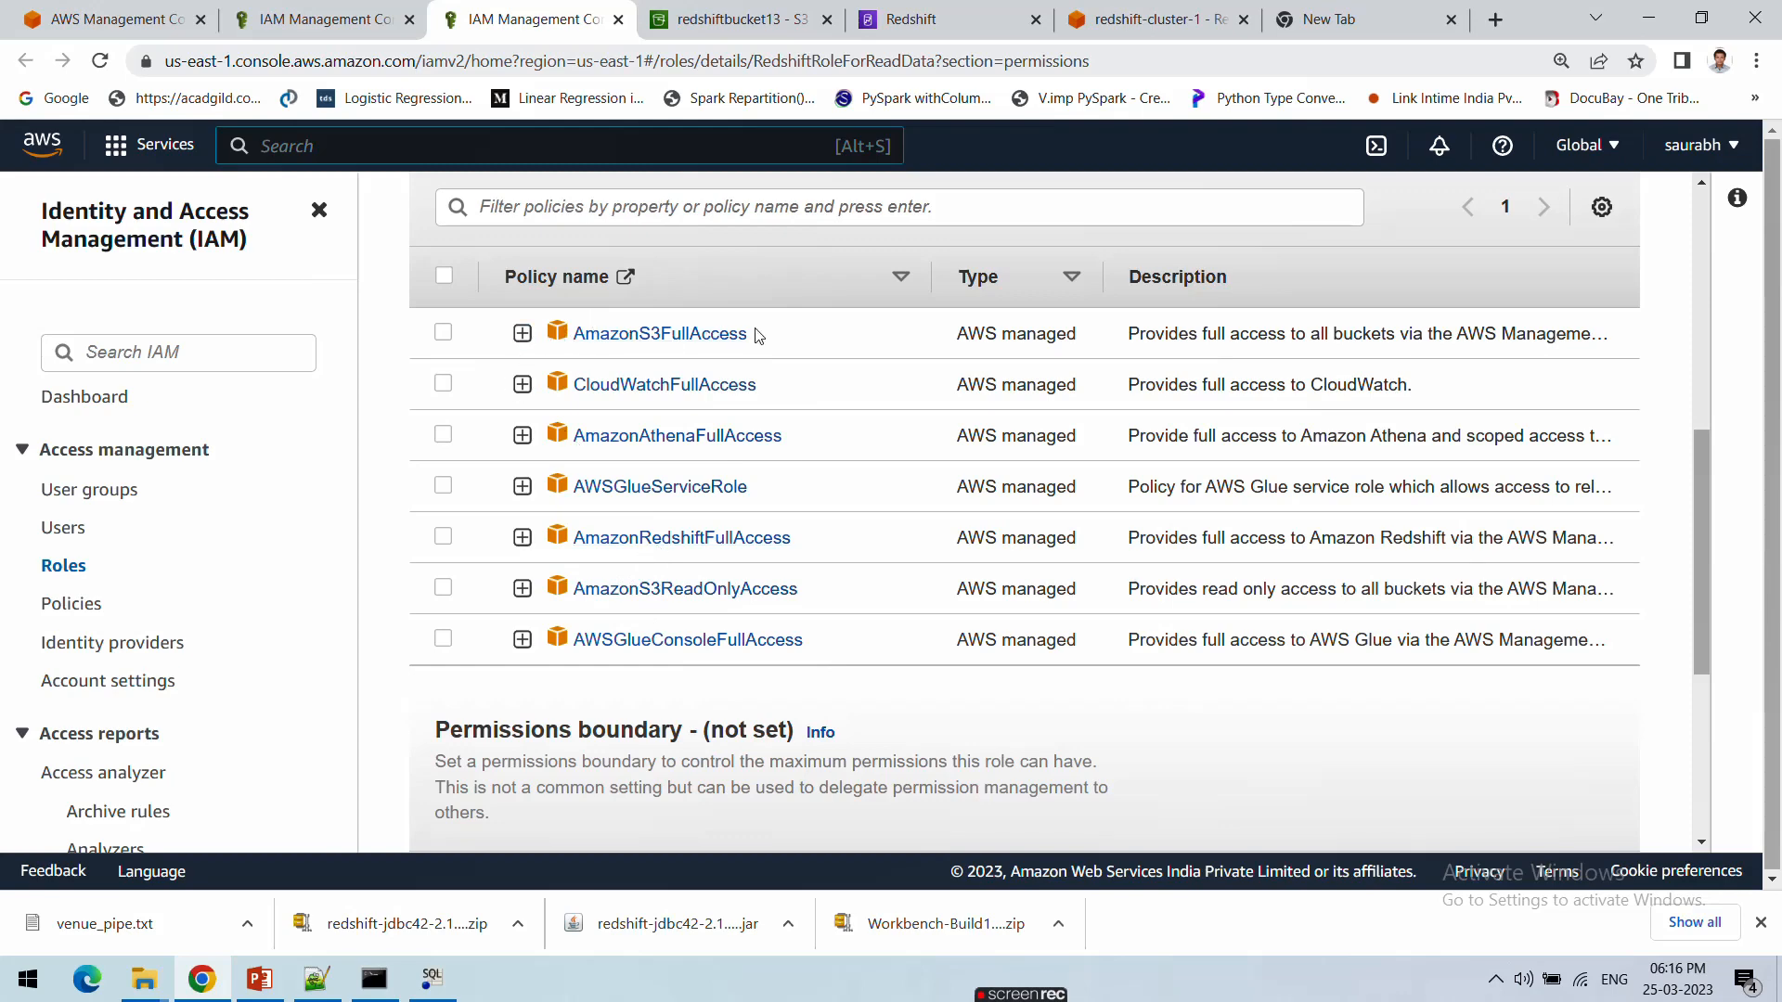
{"action": "left_click", "coordinate": [733, 7]}
{"action": "left_click", "coordinate": [934, 11]}
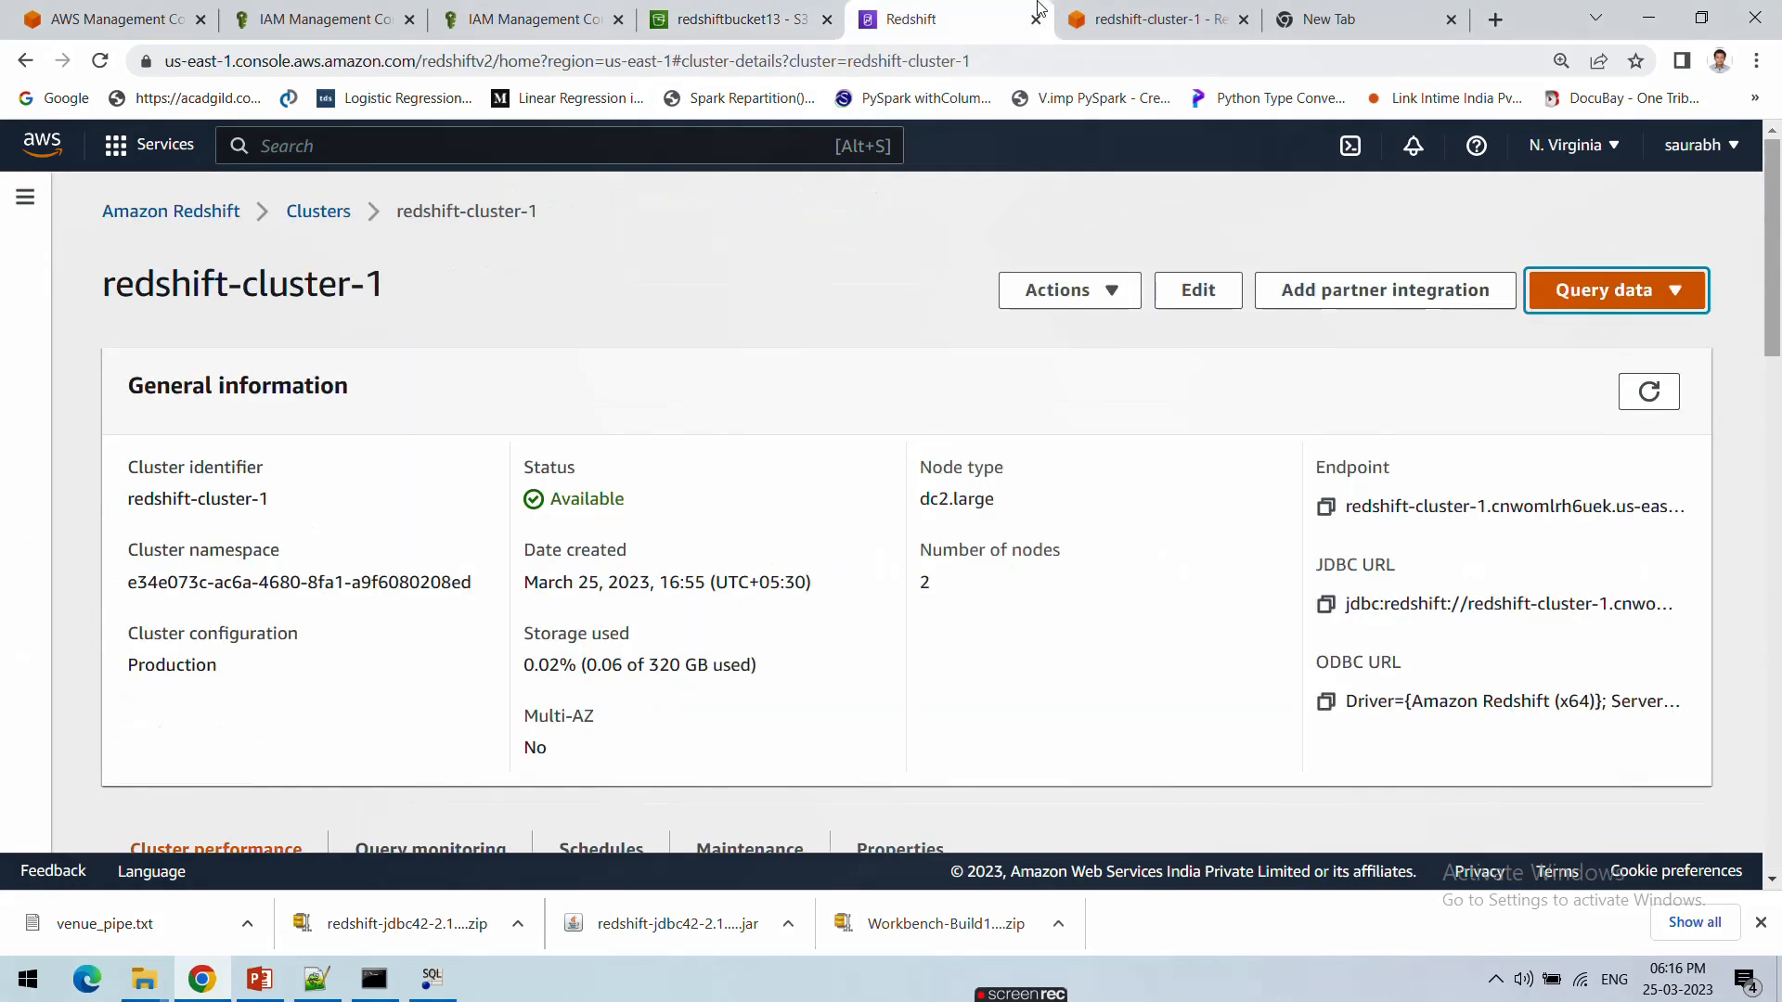
{"action": "left_click", "coordinate": [1122, 7]}
Step: Run the COPY on lines 42–44 and read the error that mynewredshiftfortest isn't associated
{"action": "left_click_drag", "start_coordinate": [921, 519], "coordinate": [555, 477]}
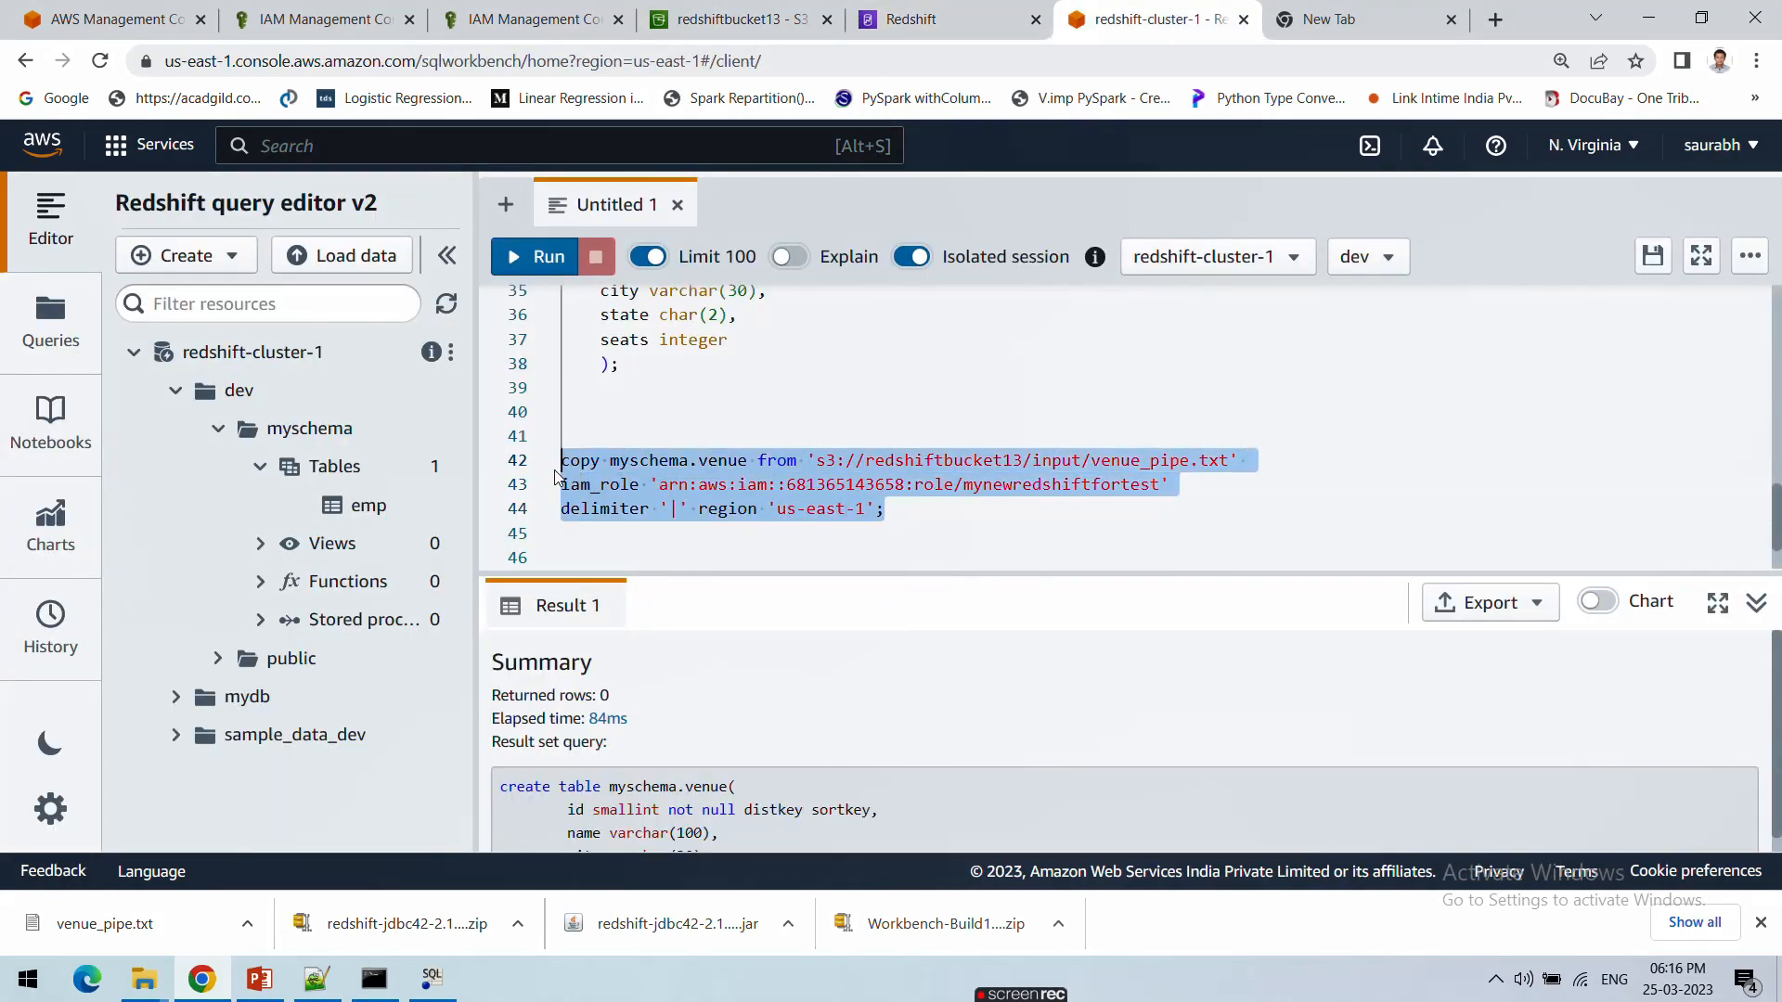
{"action": "left_click", "coordinate": [543, 256]}
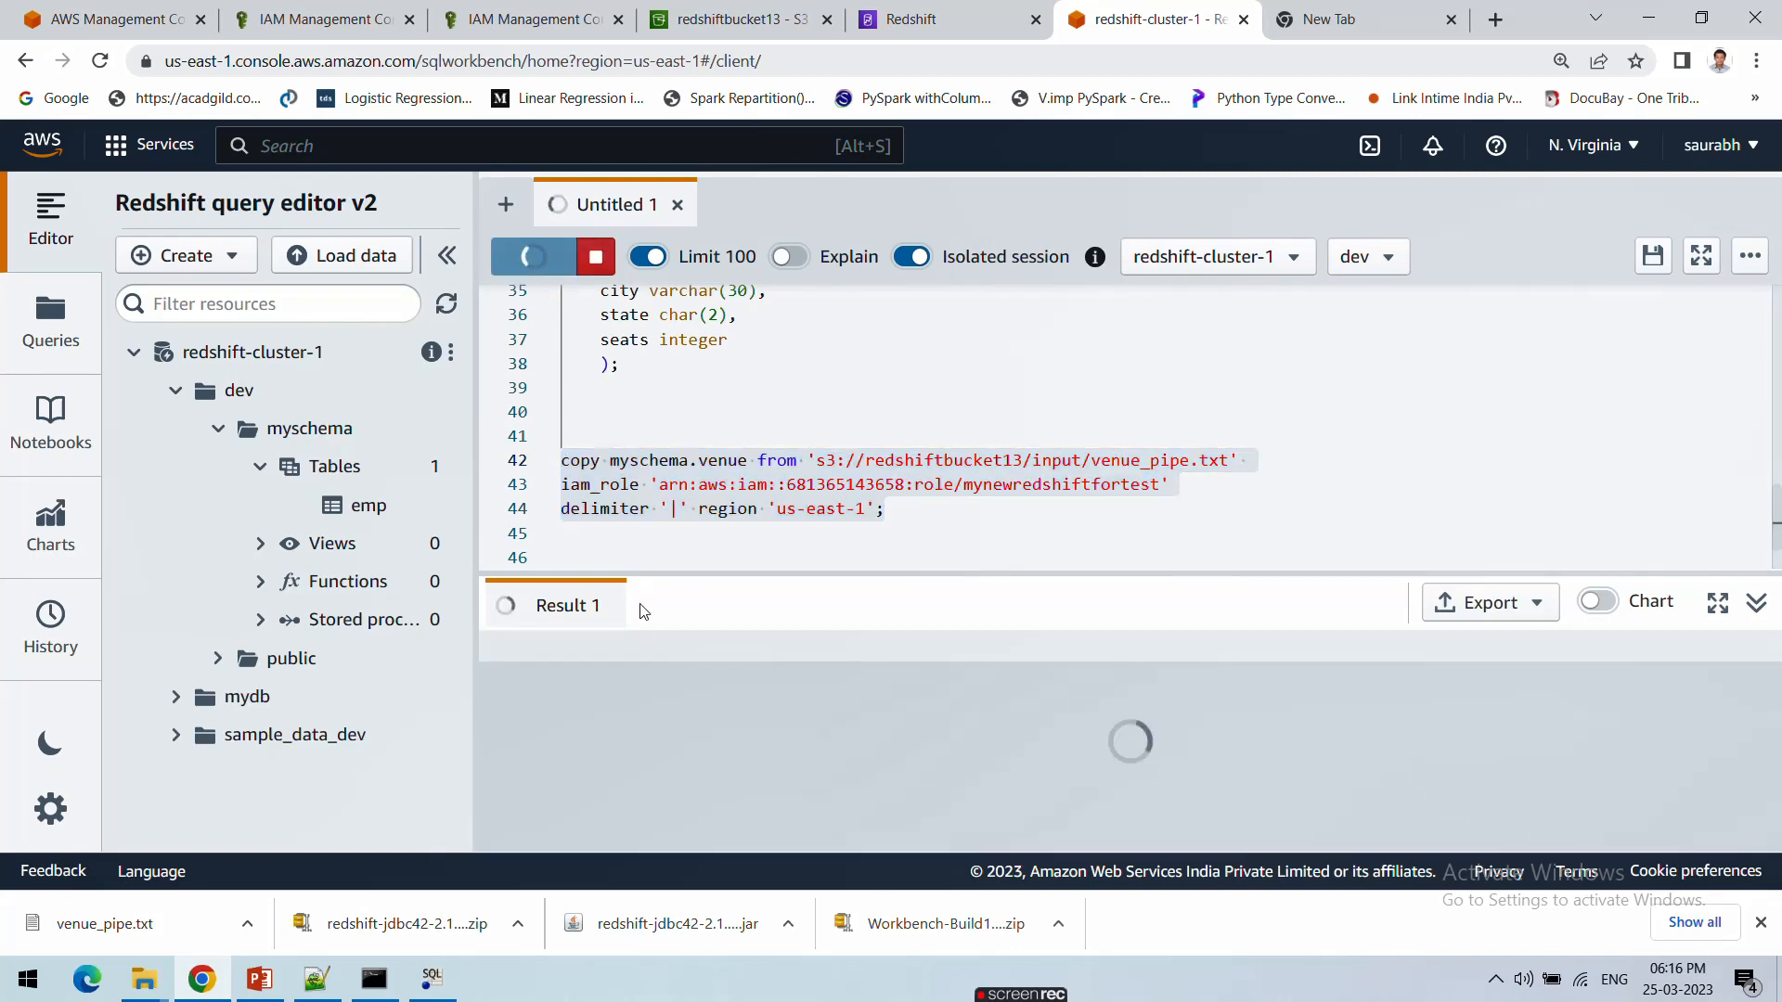
{"action": "scroll", "coordinate": [638, 644], "scroll_direction": "down", "scroll_amount": 1}
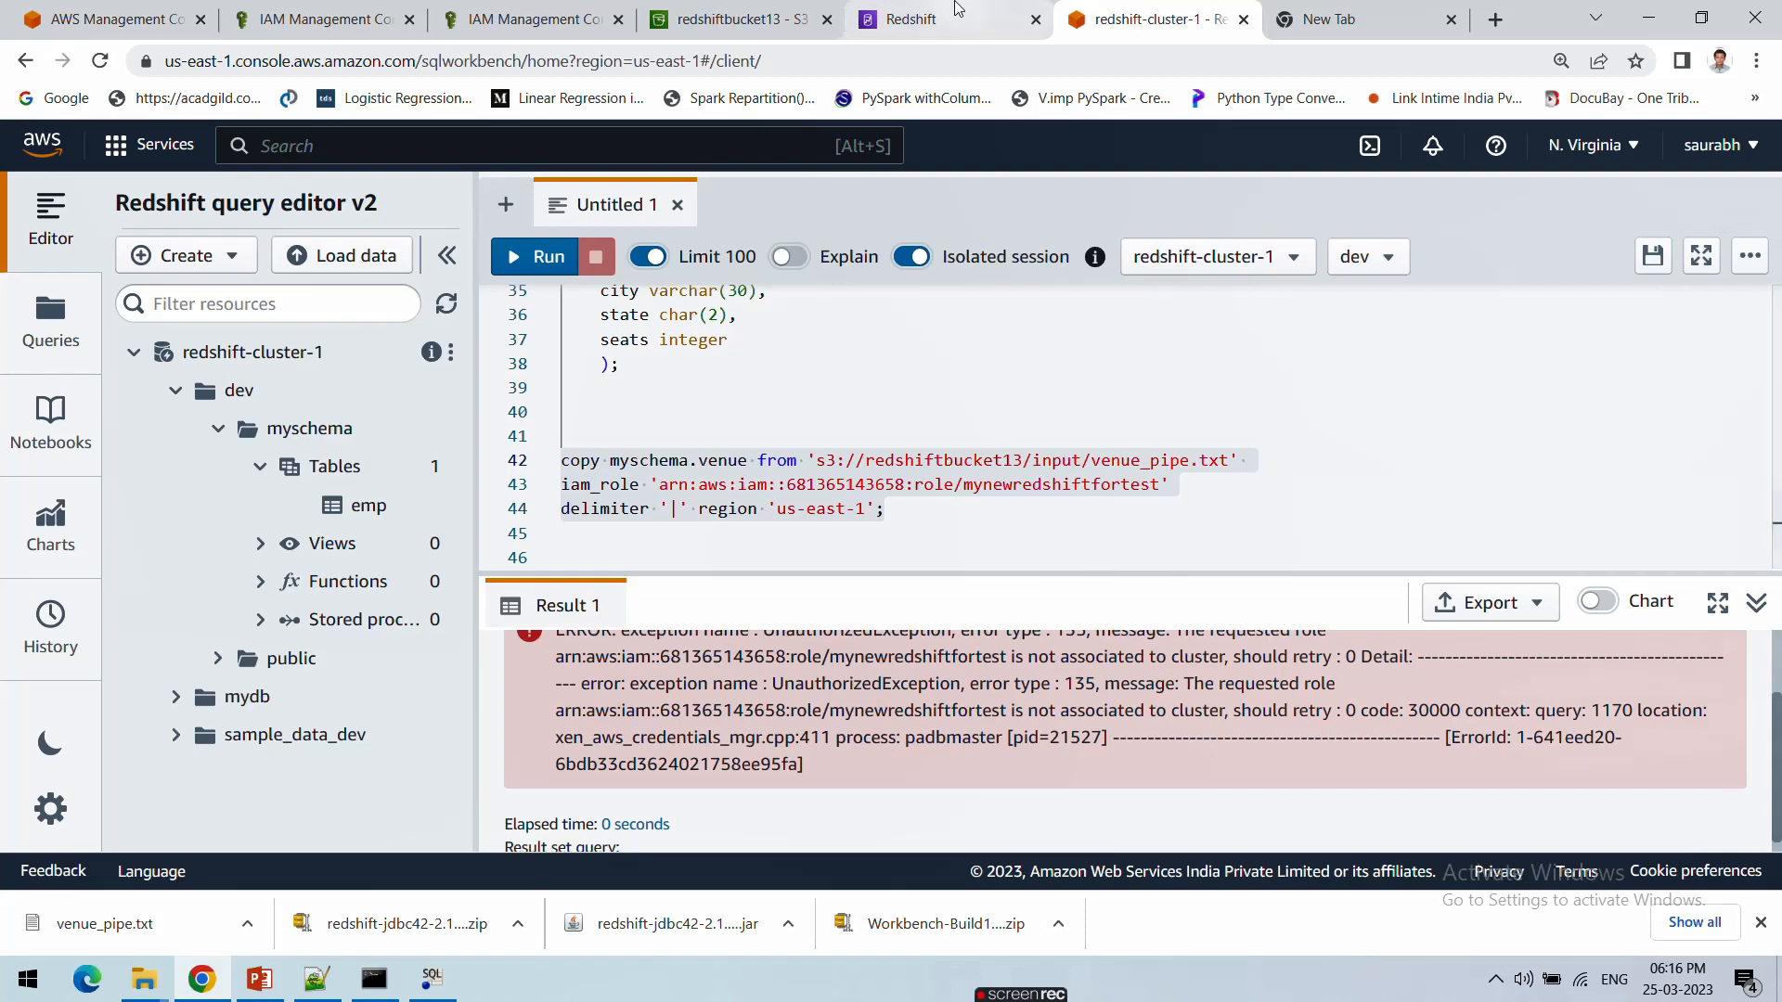
{"action": "mouse_move", "coordinate": [957, 8]}
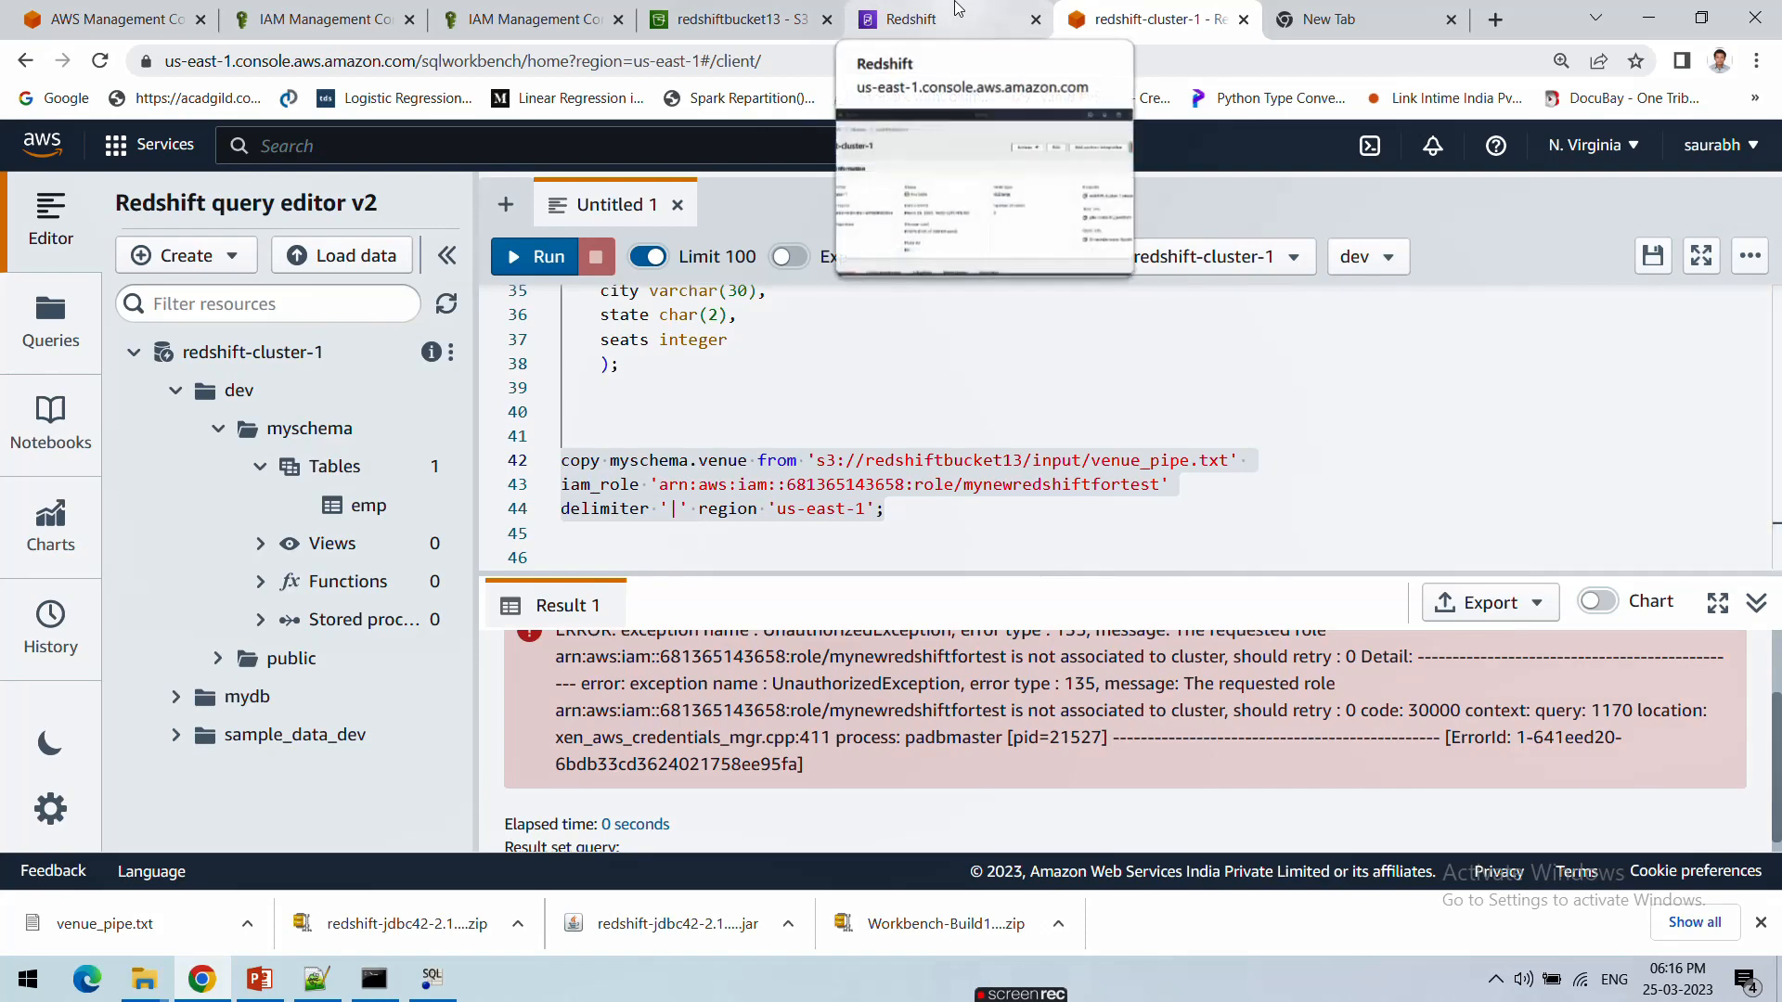
{"action": "double_click", "coordinate": [1002, 484]}
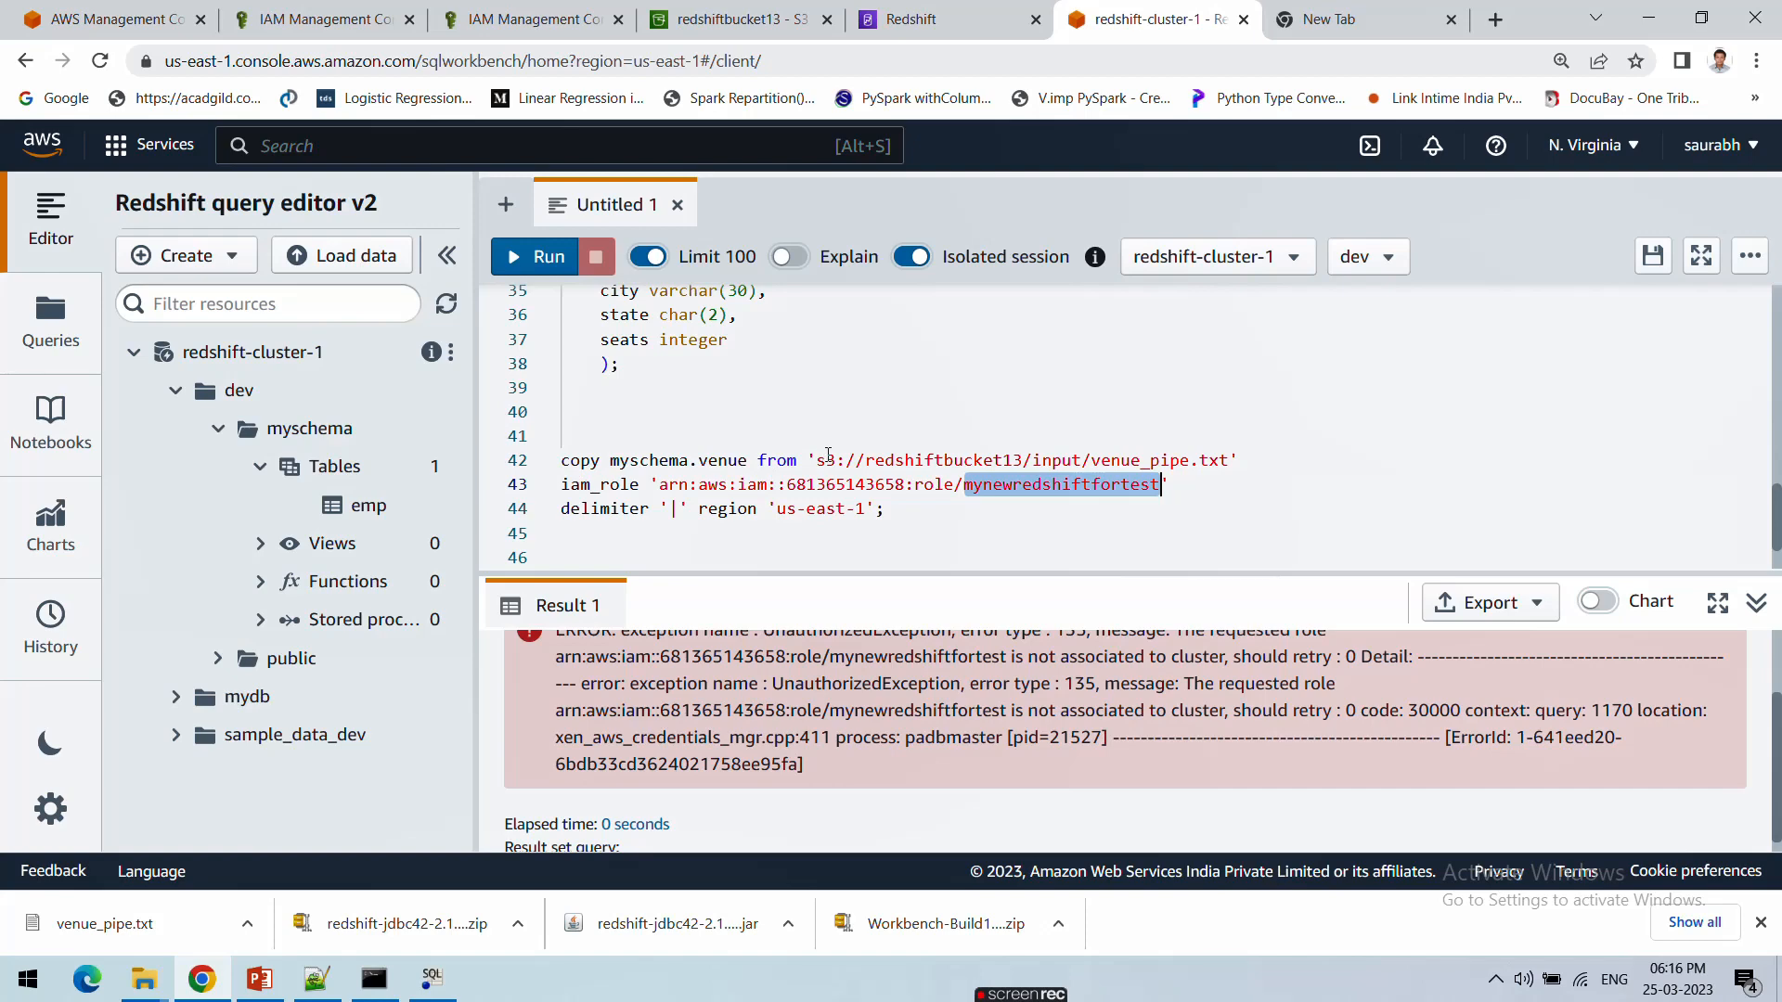
{"action": "double_click", "coordinate": [723, 459]}
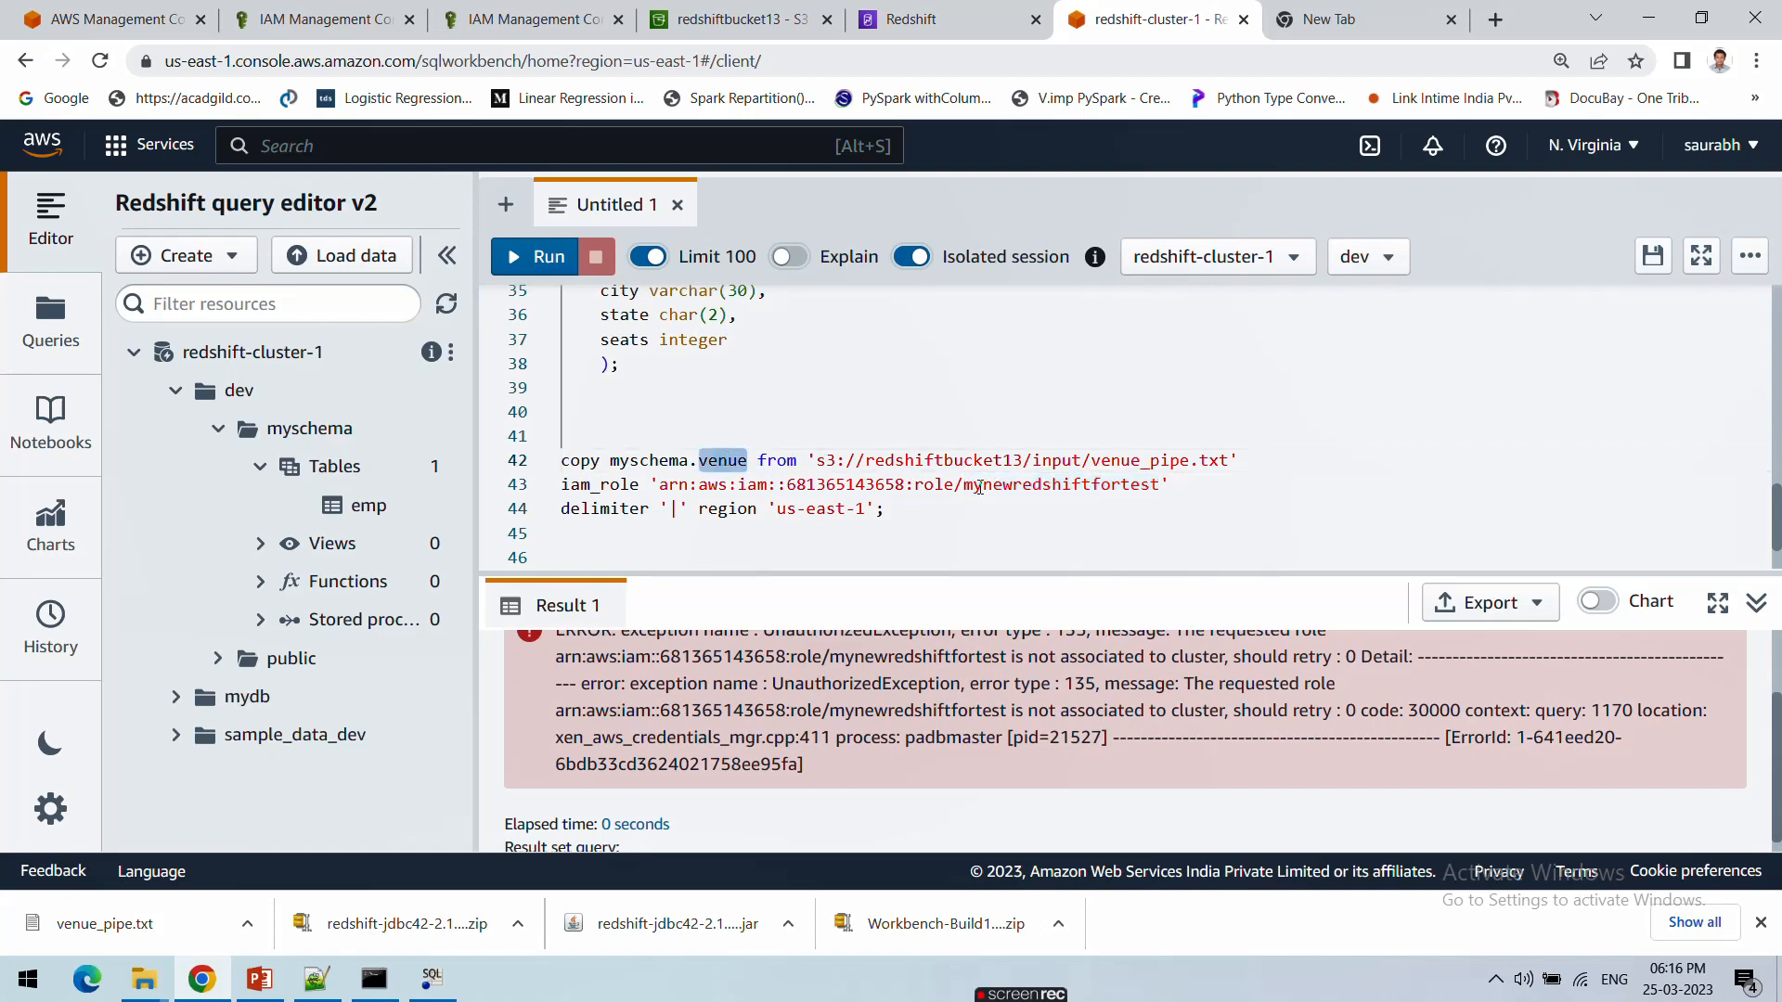
Step: Go to redshift-cluster-1's properties and open Associate IAM role, listing three available roles
{"action": "left_click", "coordinate": [891, 19]}
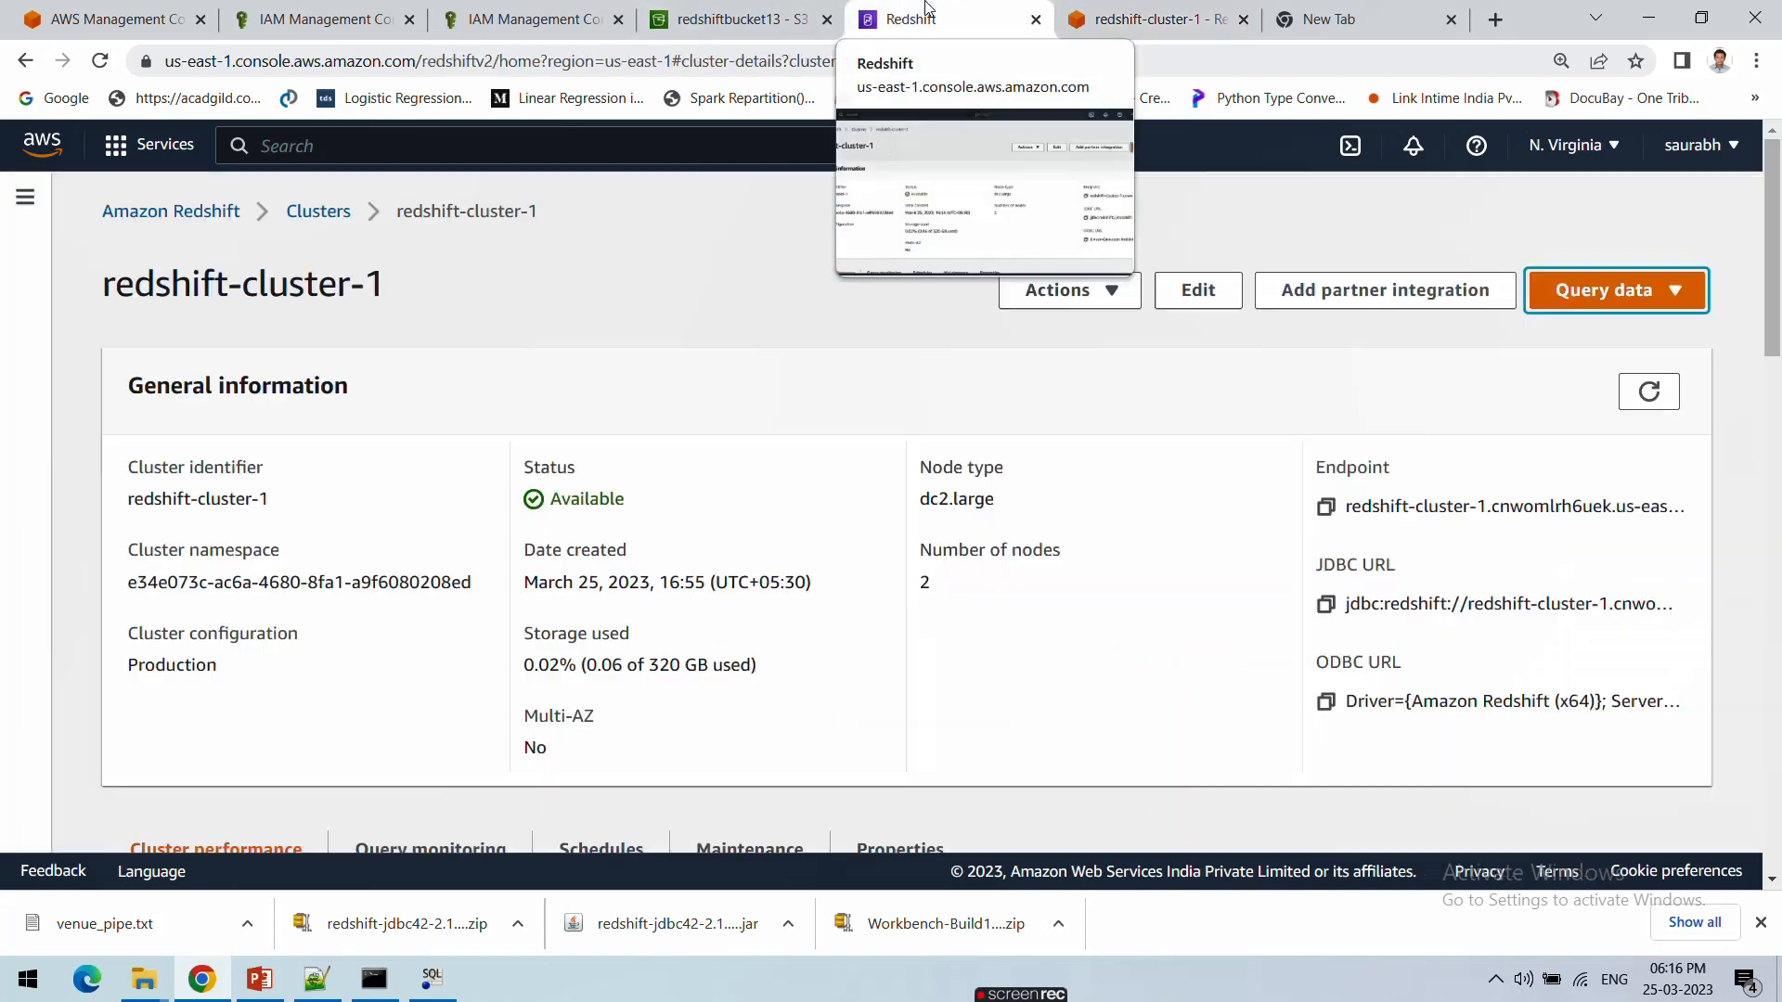
{"action": "scroll", "coordinate": [307, 529], "scroll_direction": "down", "scroll_amount": 1}
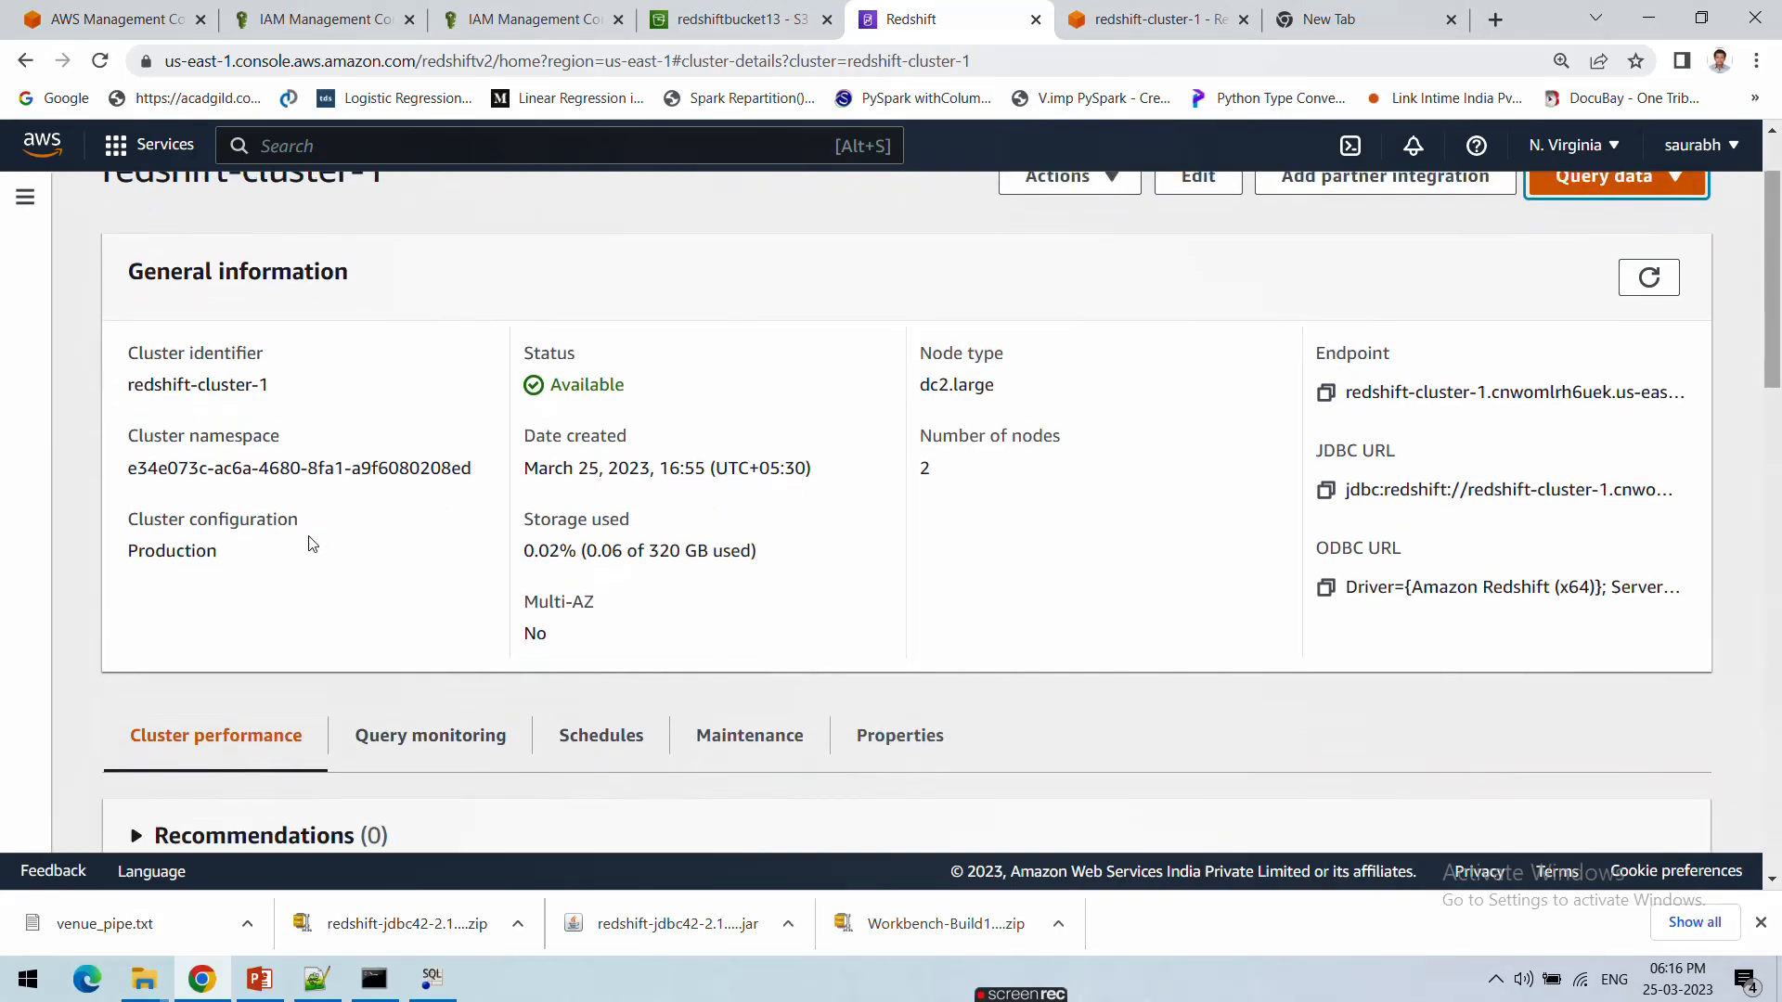
{"action": "scroll", "coordinate": [311, 543], "scroll_direction": "up", "scroll_amount": 1}
{"action": "left_click", "coordinate": [298, 211]}
{"action": "scroll", "coordinate": [306, 223], "scroll_direction": "down", "scroll_amount": 3}
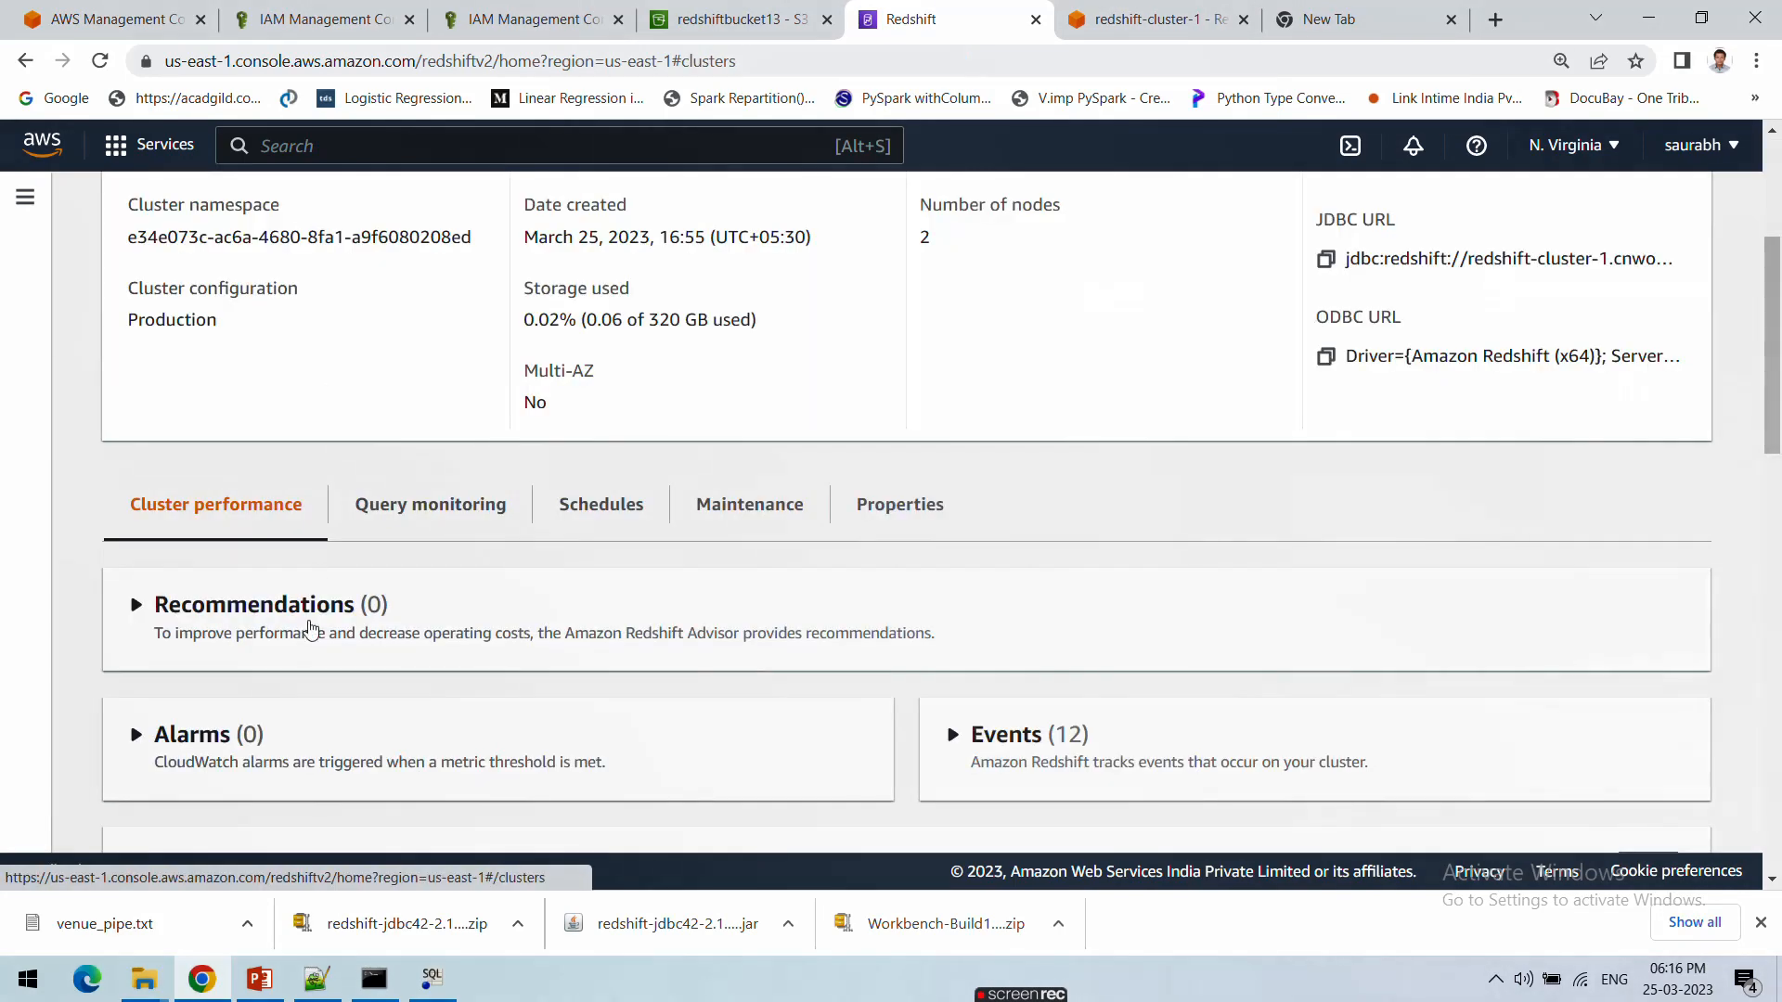
{"action": "left_click", "coordinate": [266, 740]}
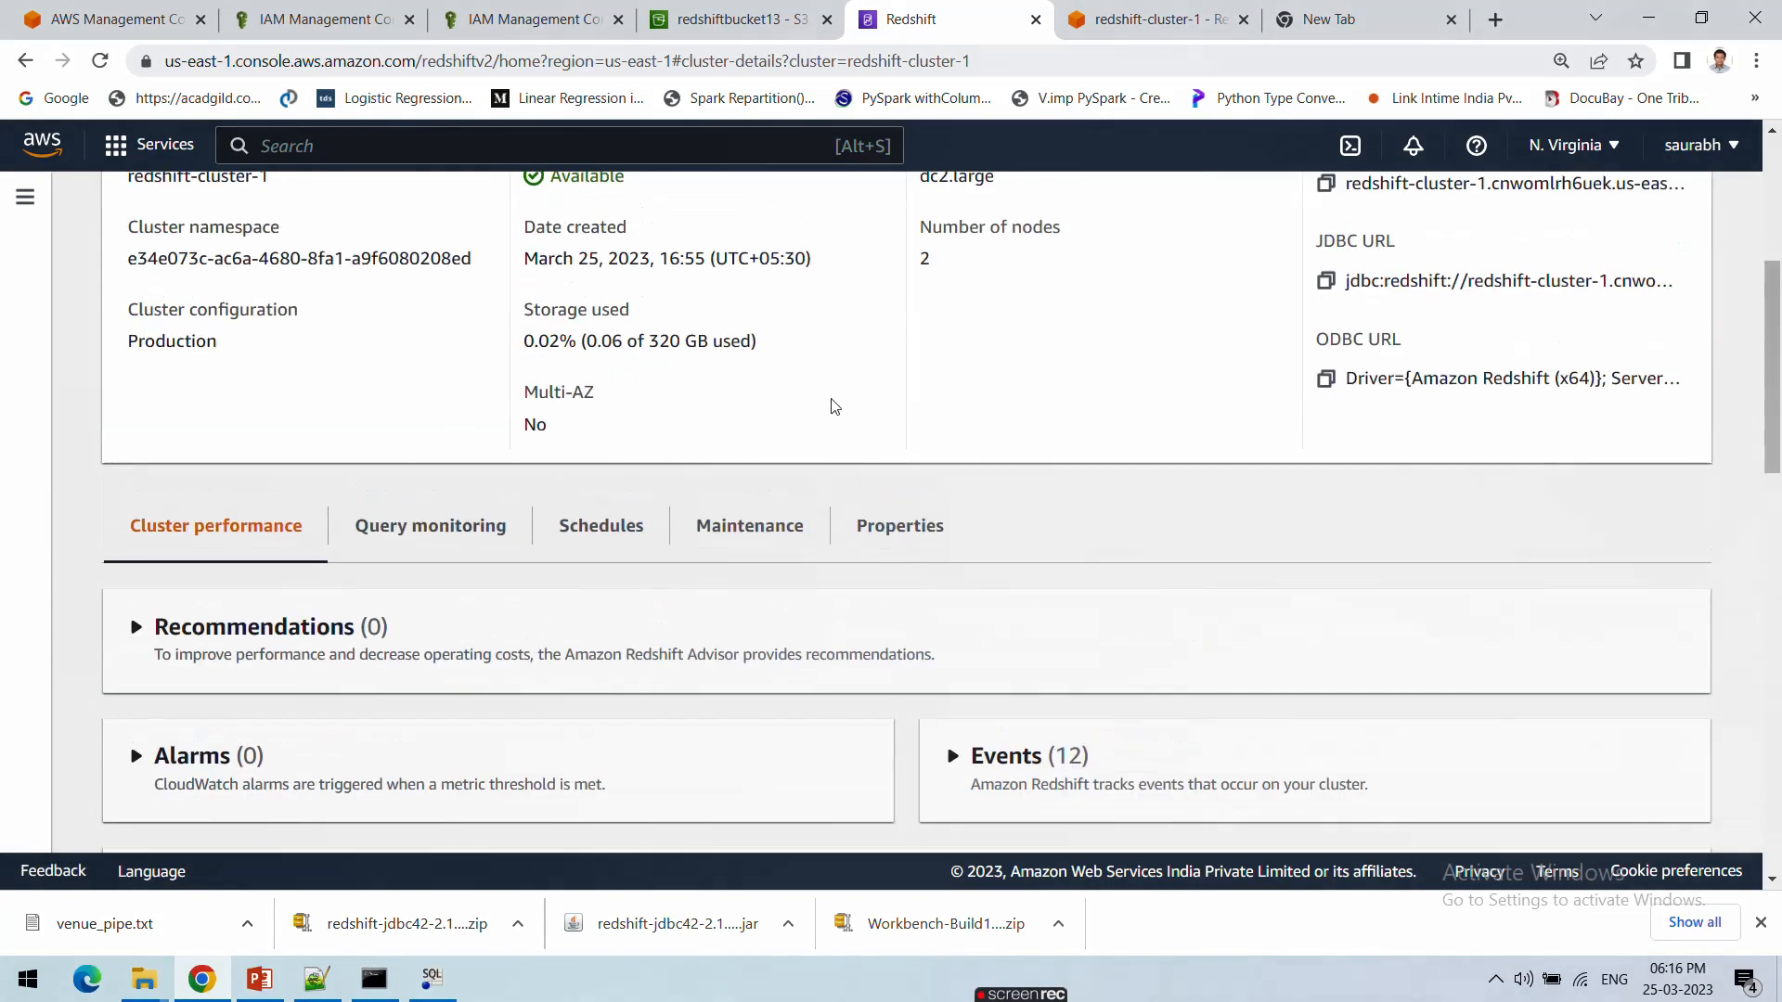
{"action": "left_click", "coordinate": [914, 538]}
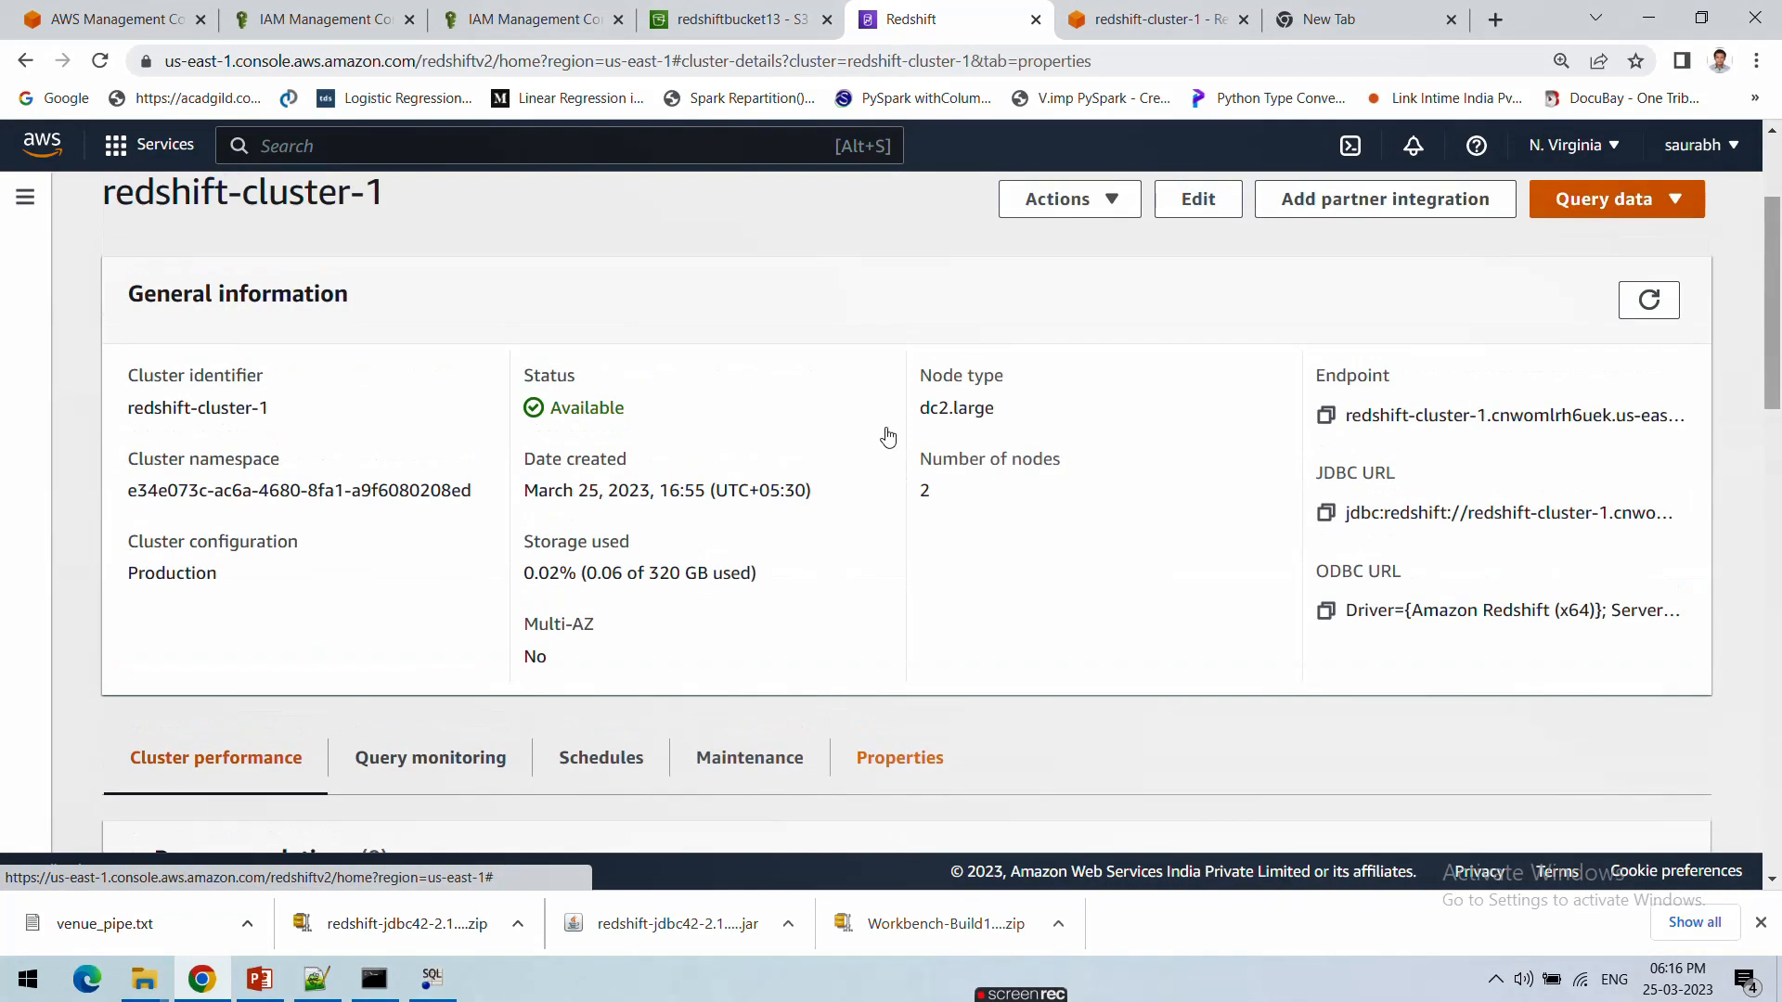
{"action": "scroll", "coordinate": [888, 445], "scroll_direction": "down", "scroll_amount": 4}
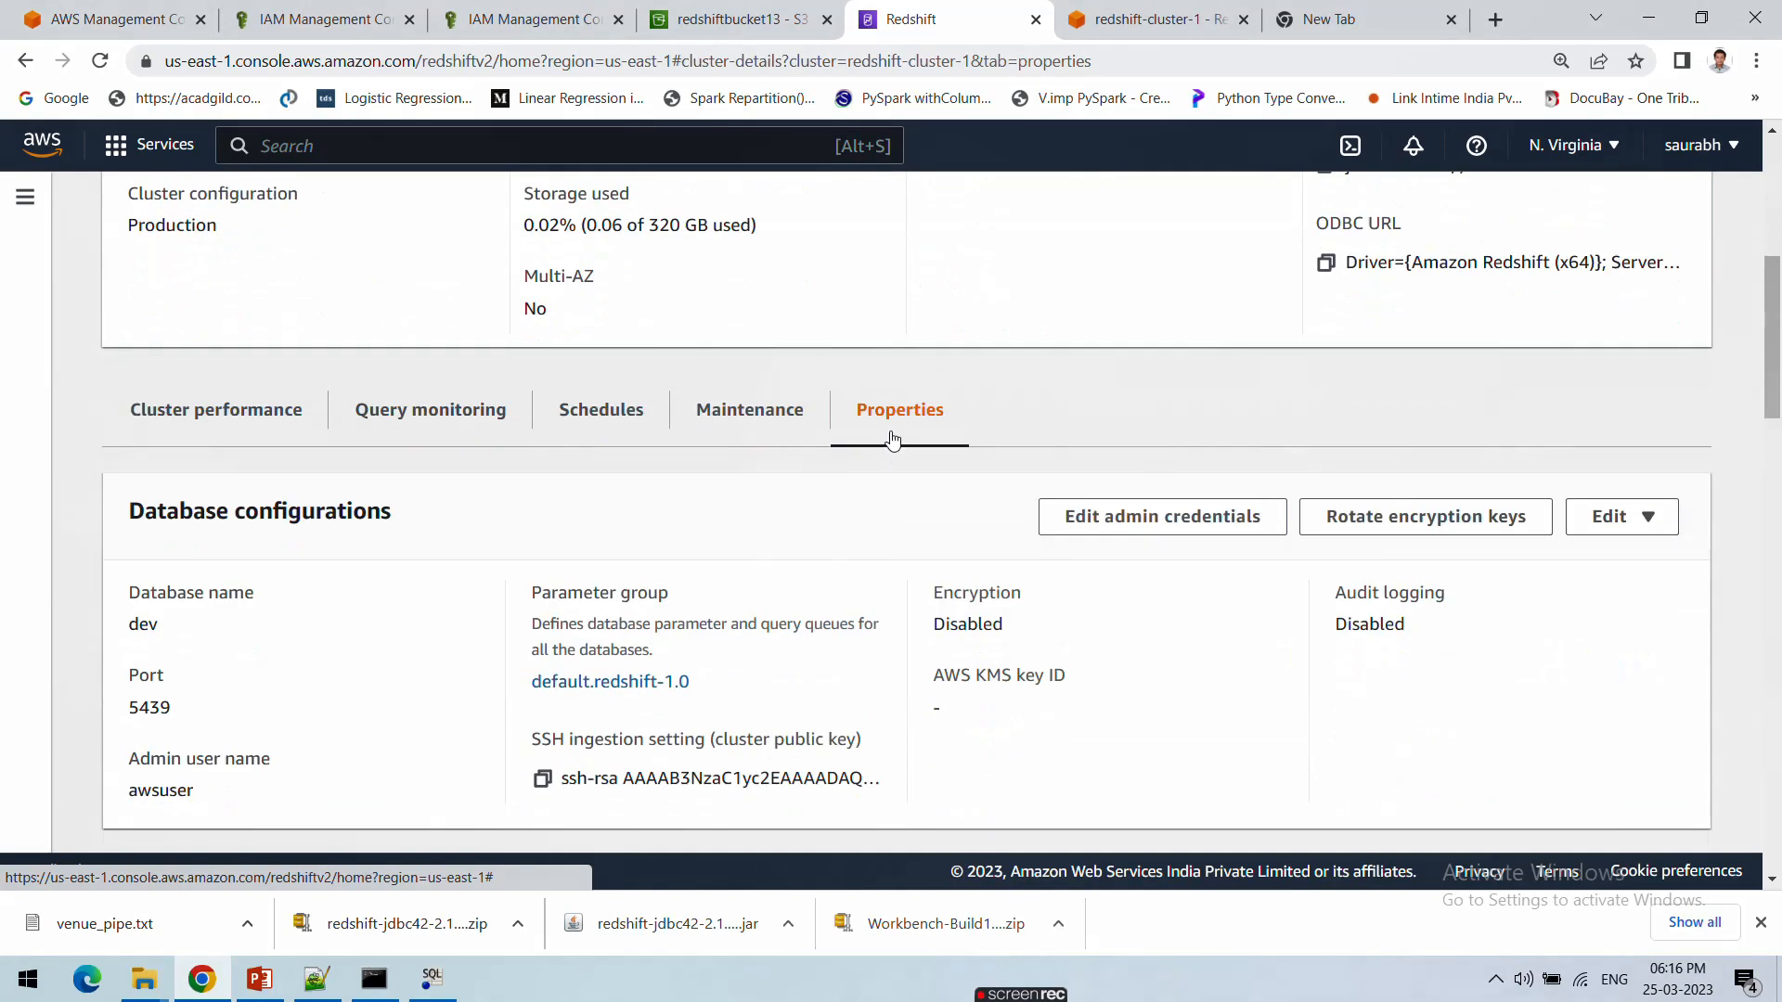
{"action": "scroll", "coordinate": [867, 509], "scroll_direction": "down", "scroll_amount": 10}
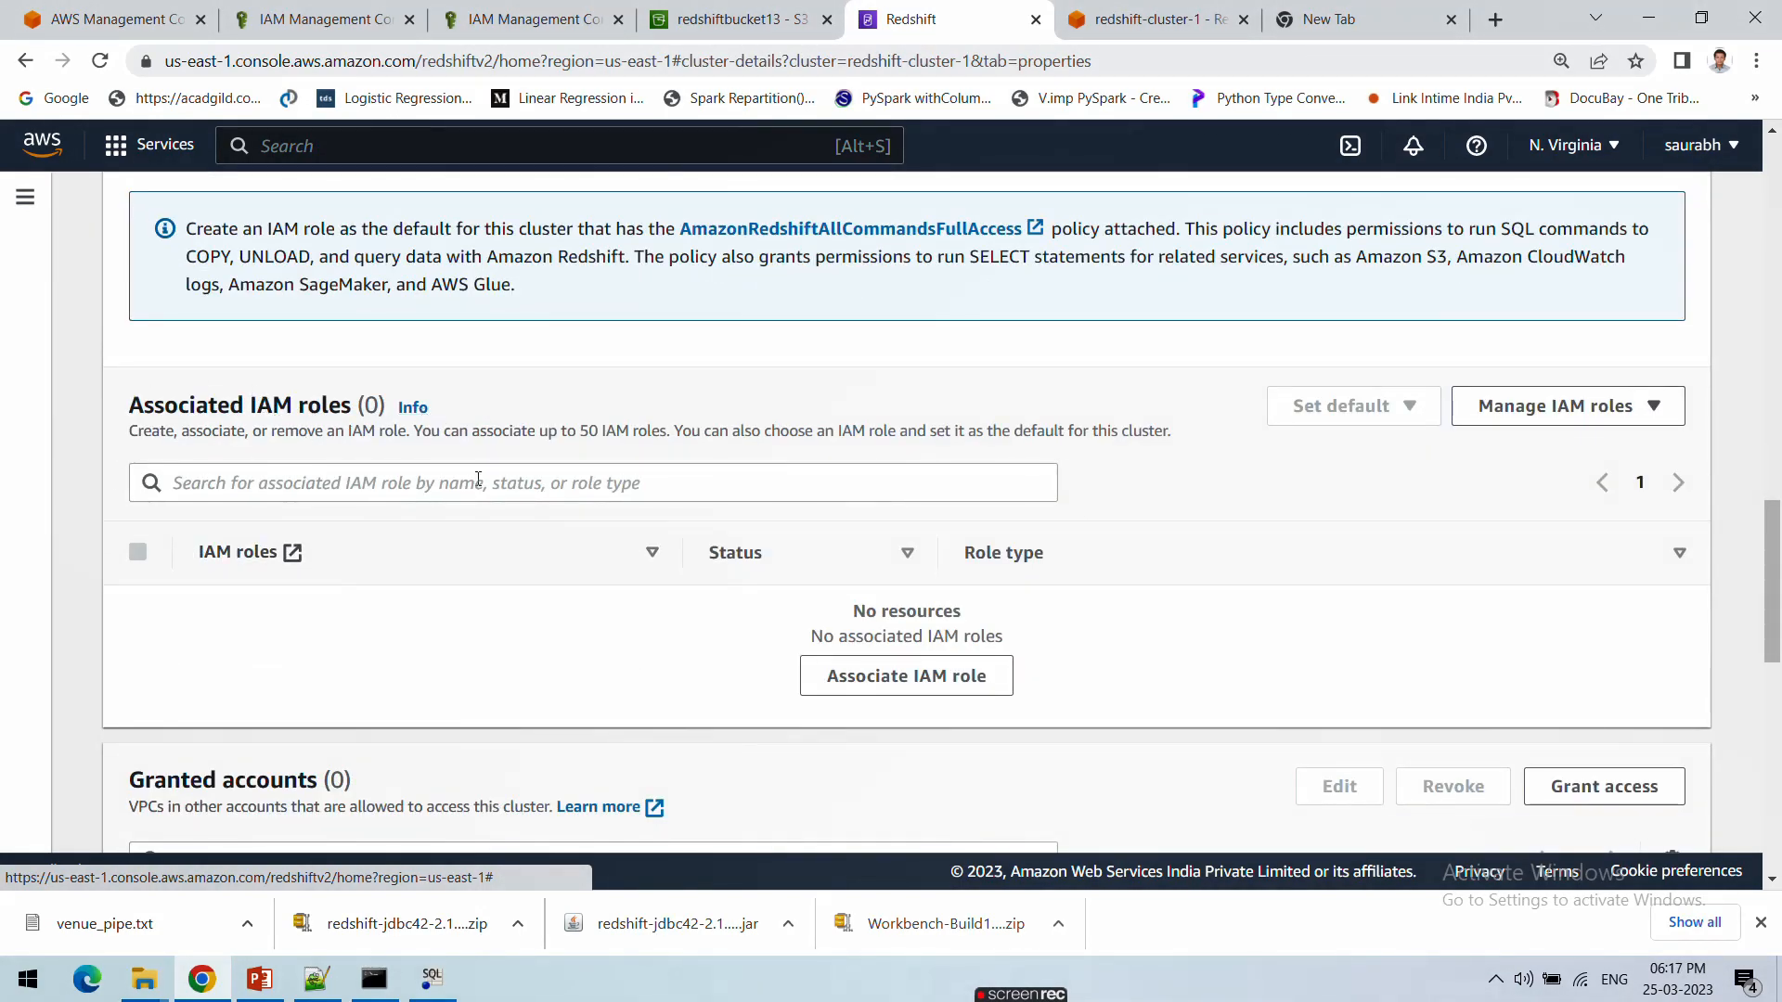
{"action": "left_click", "coordinate": [957, 685]}
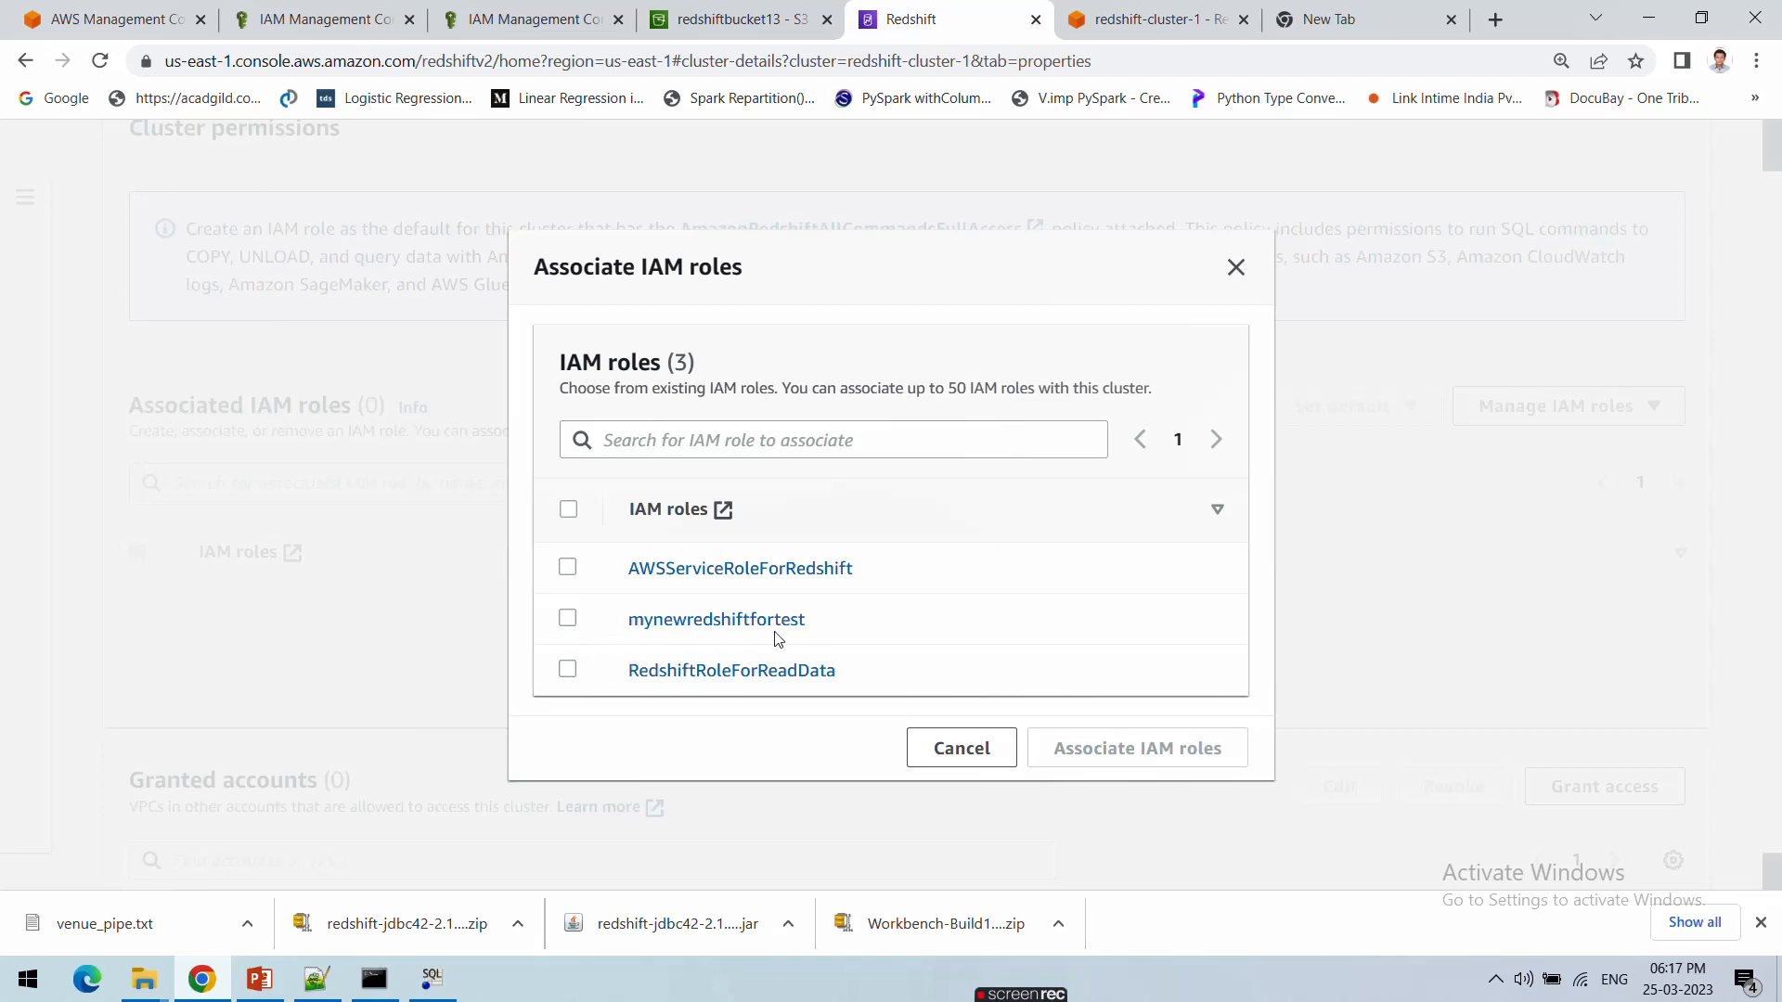
Step: Associate mynewredshiftfortest with redshift-cluster-1 and reload to confirm it is in-sync
{"action": "left_click", "coordinate": [568, 619]}
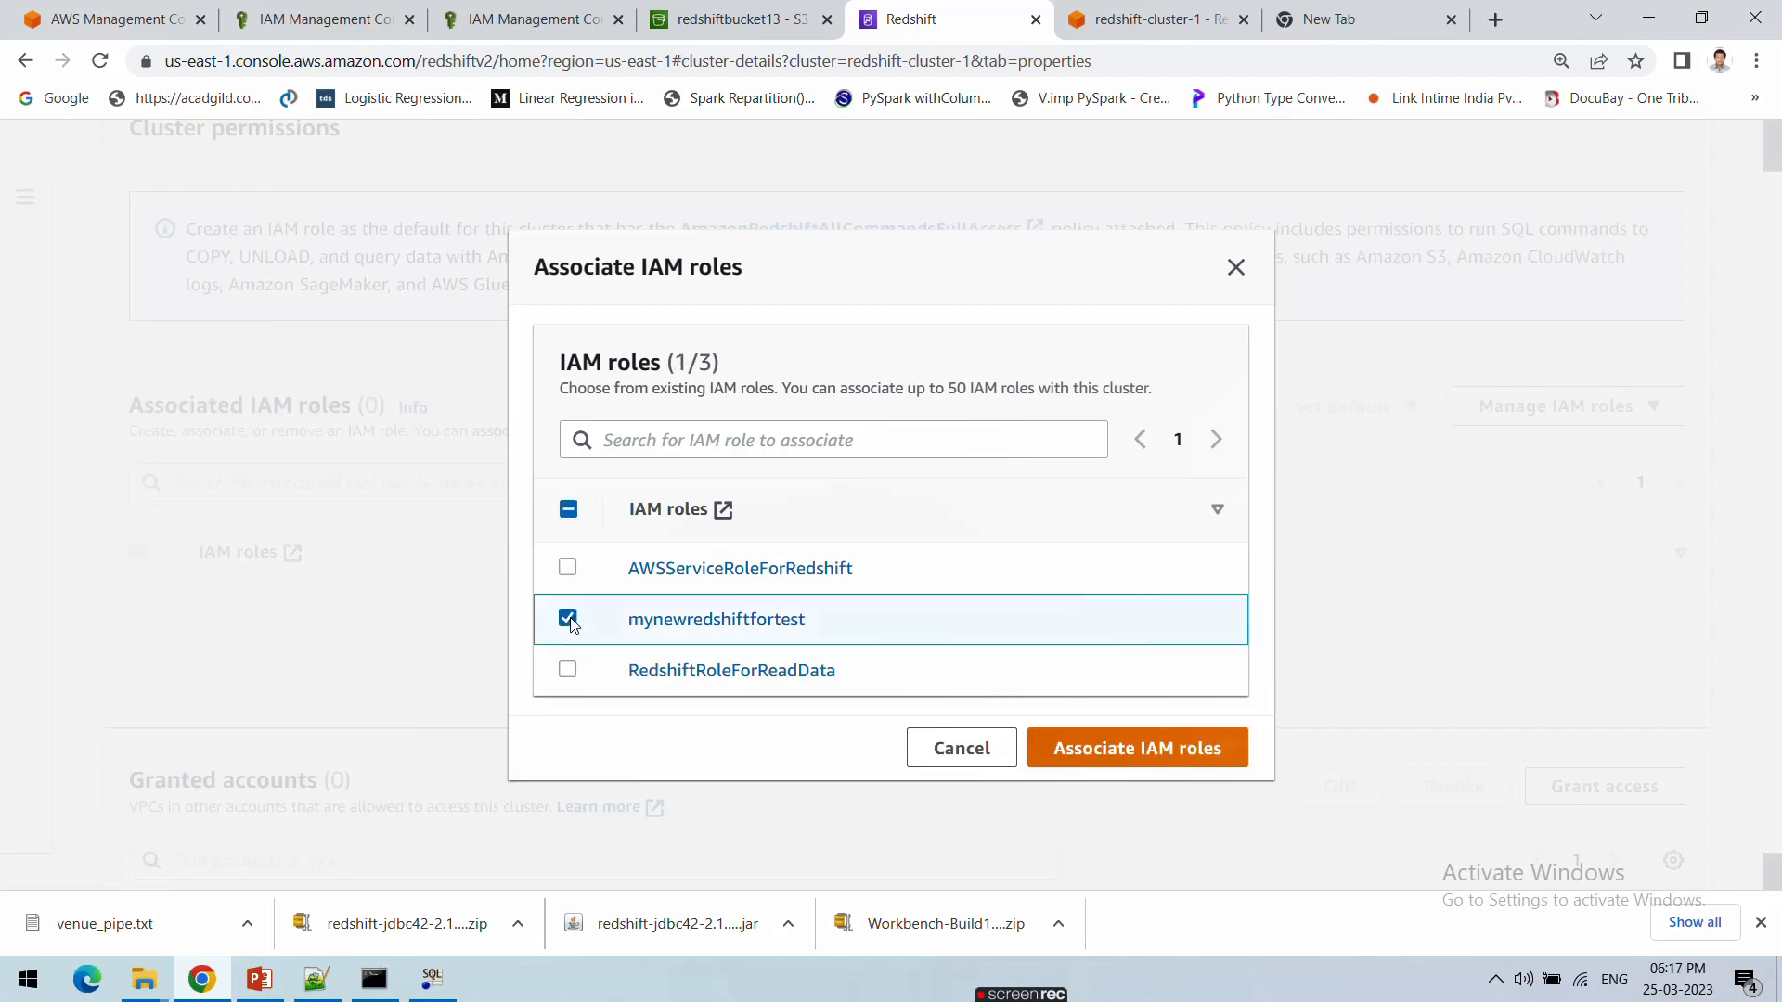
{"action": "left_click", "coordinate": [1101, 756]}
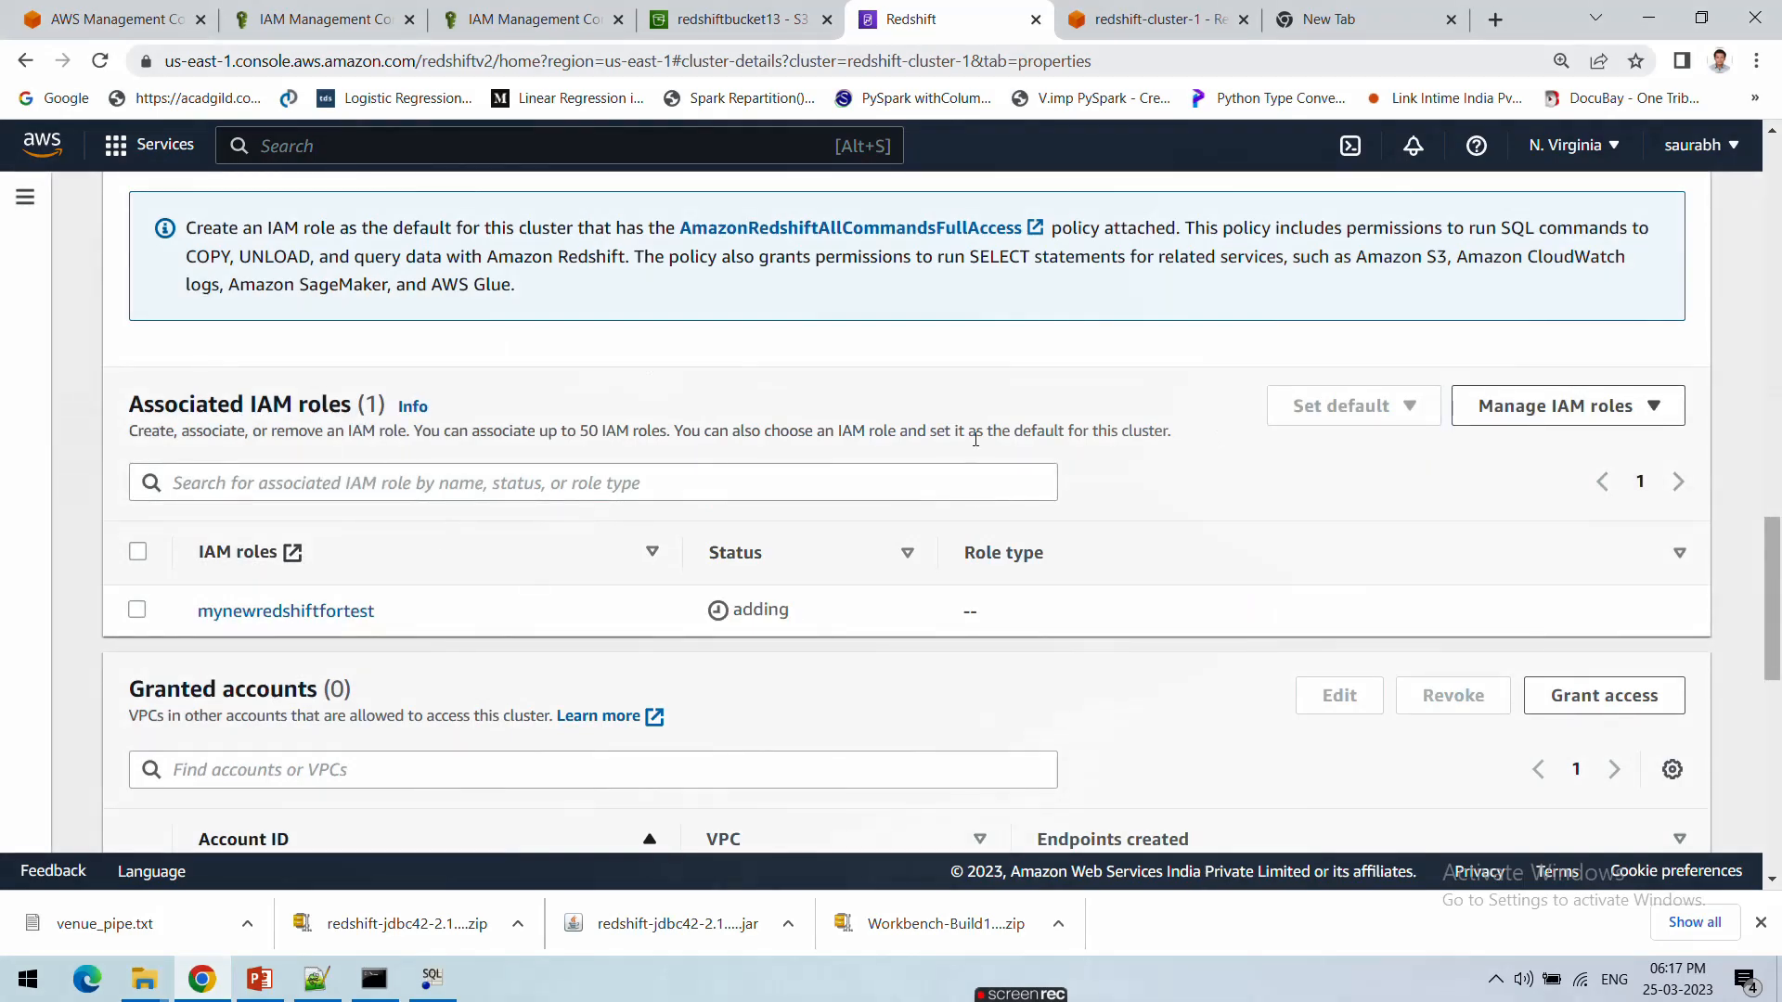
{"action": "left_click", "coordinate": [551, 61]}
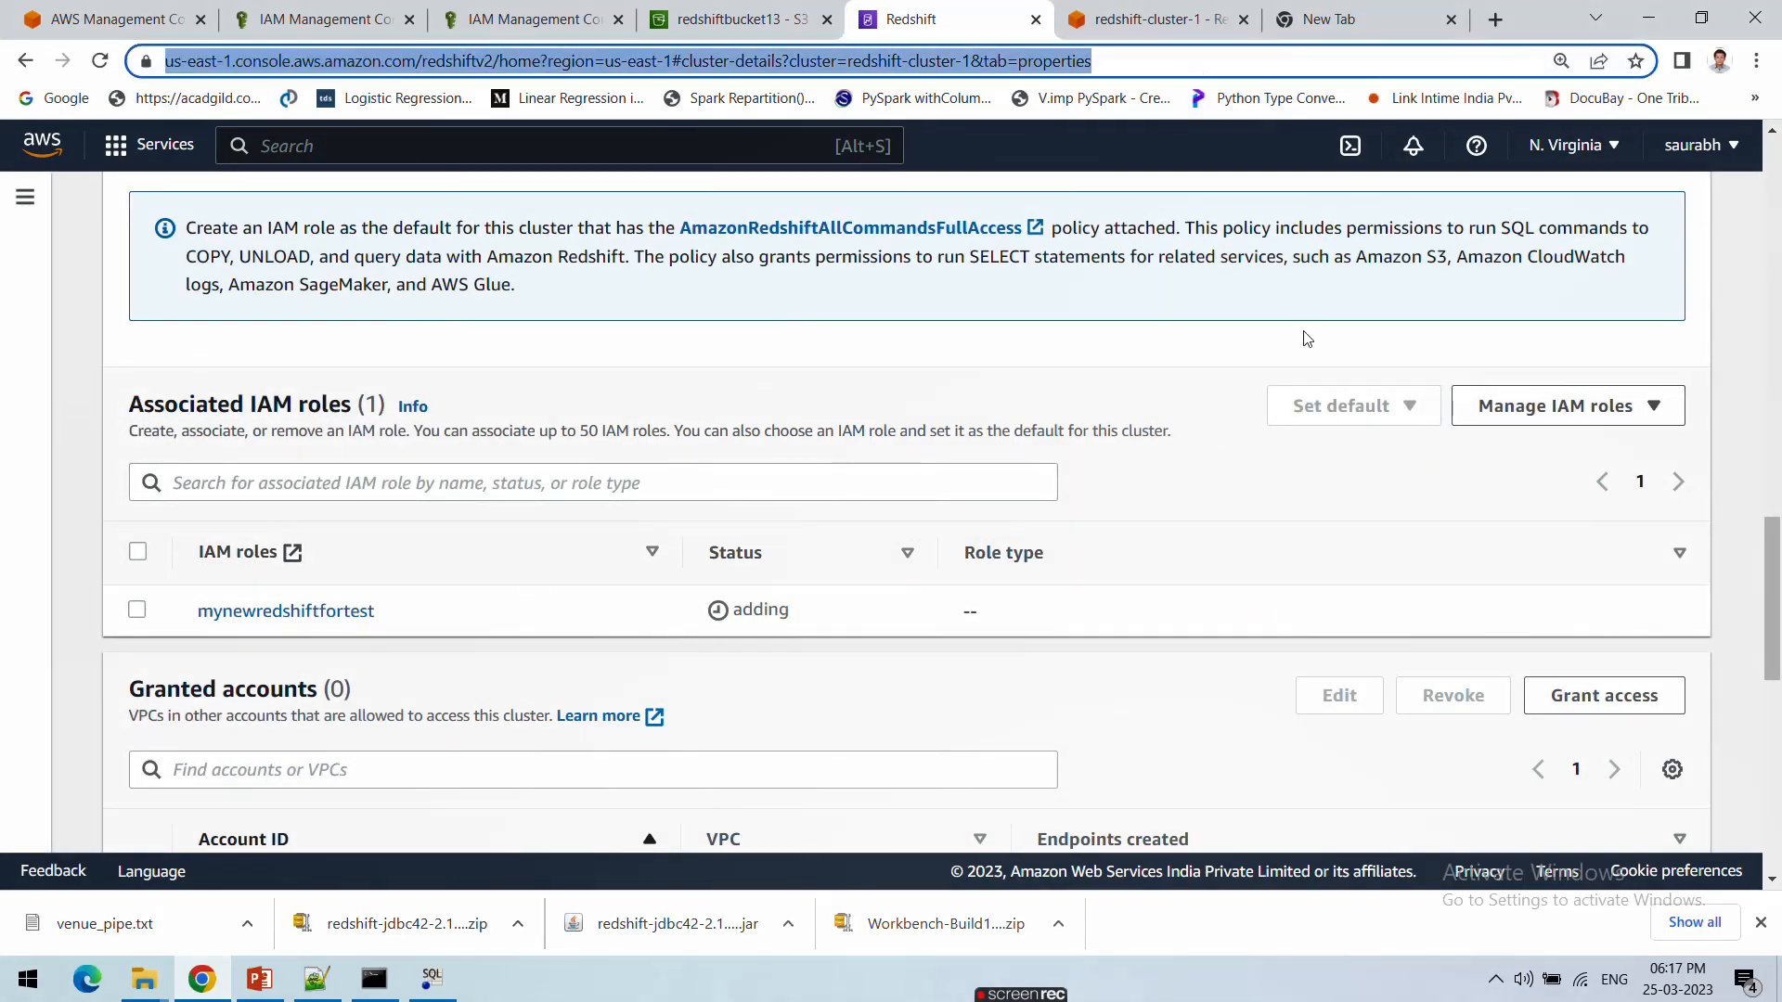
{"action": "key", "text": "Return"}
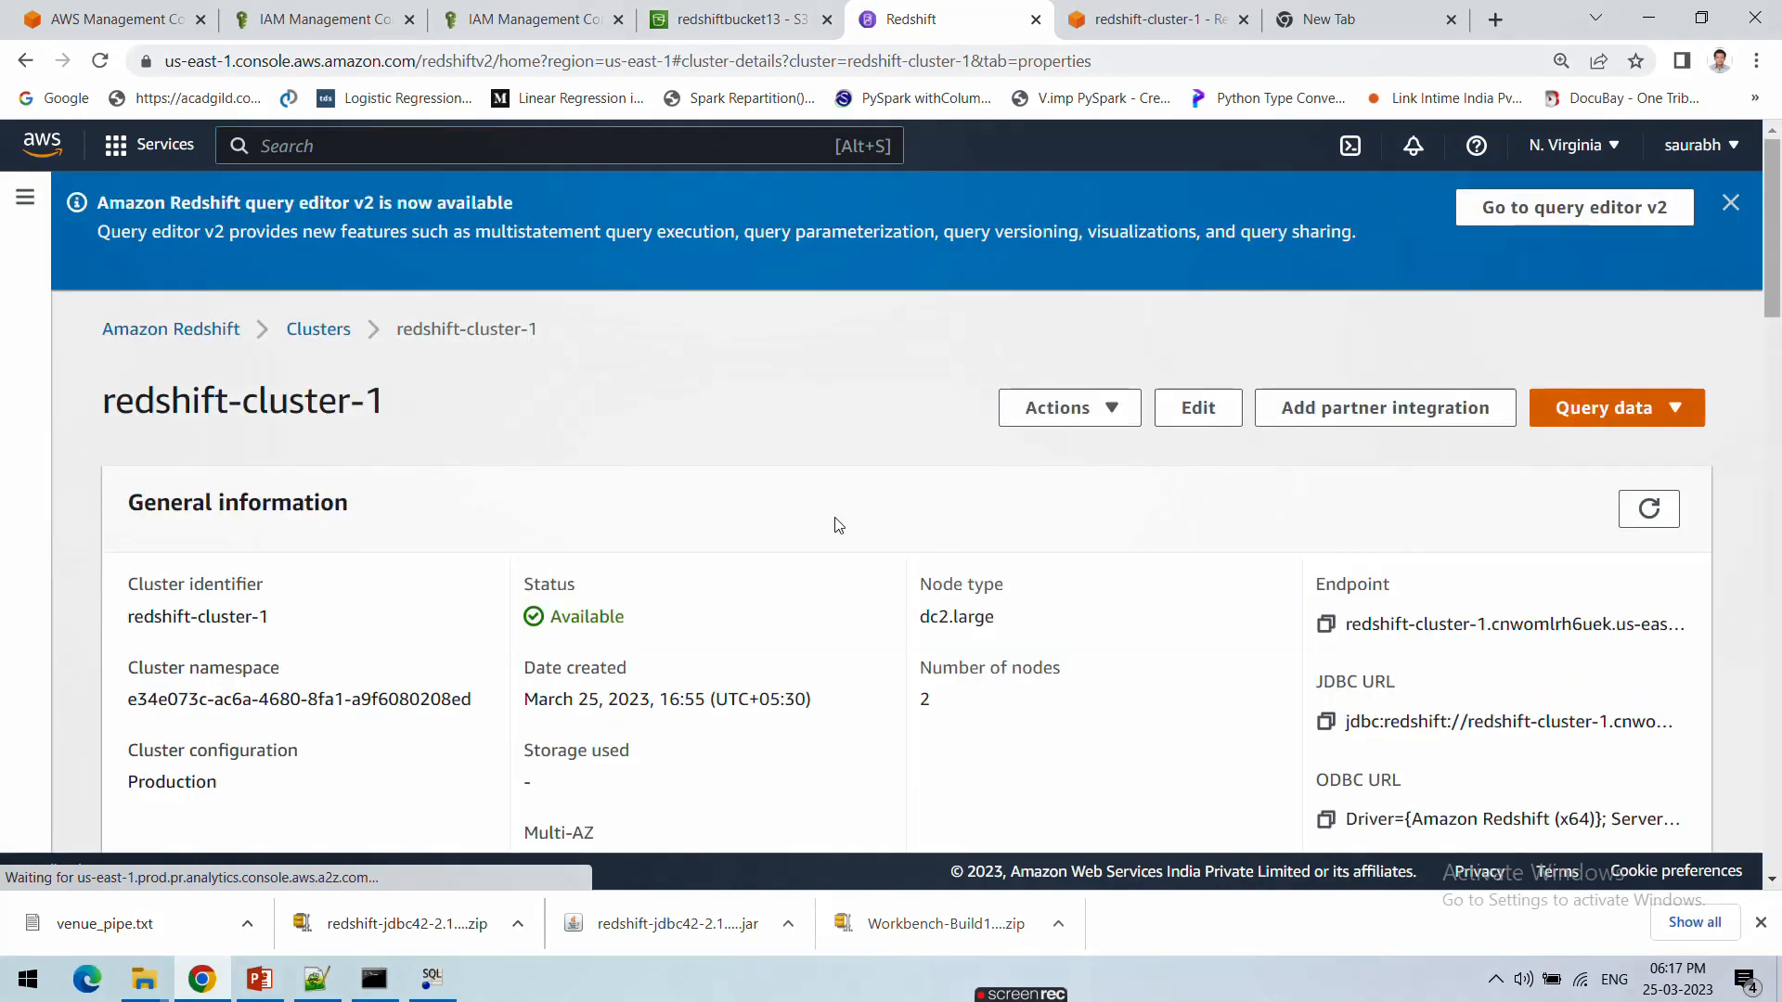
{"action": "scroll", "coordinate": [838, 539], "scroll_direction": "down", "scroll_amount": 14}
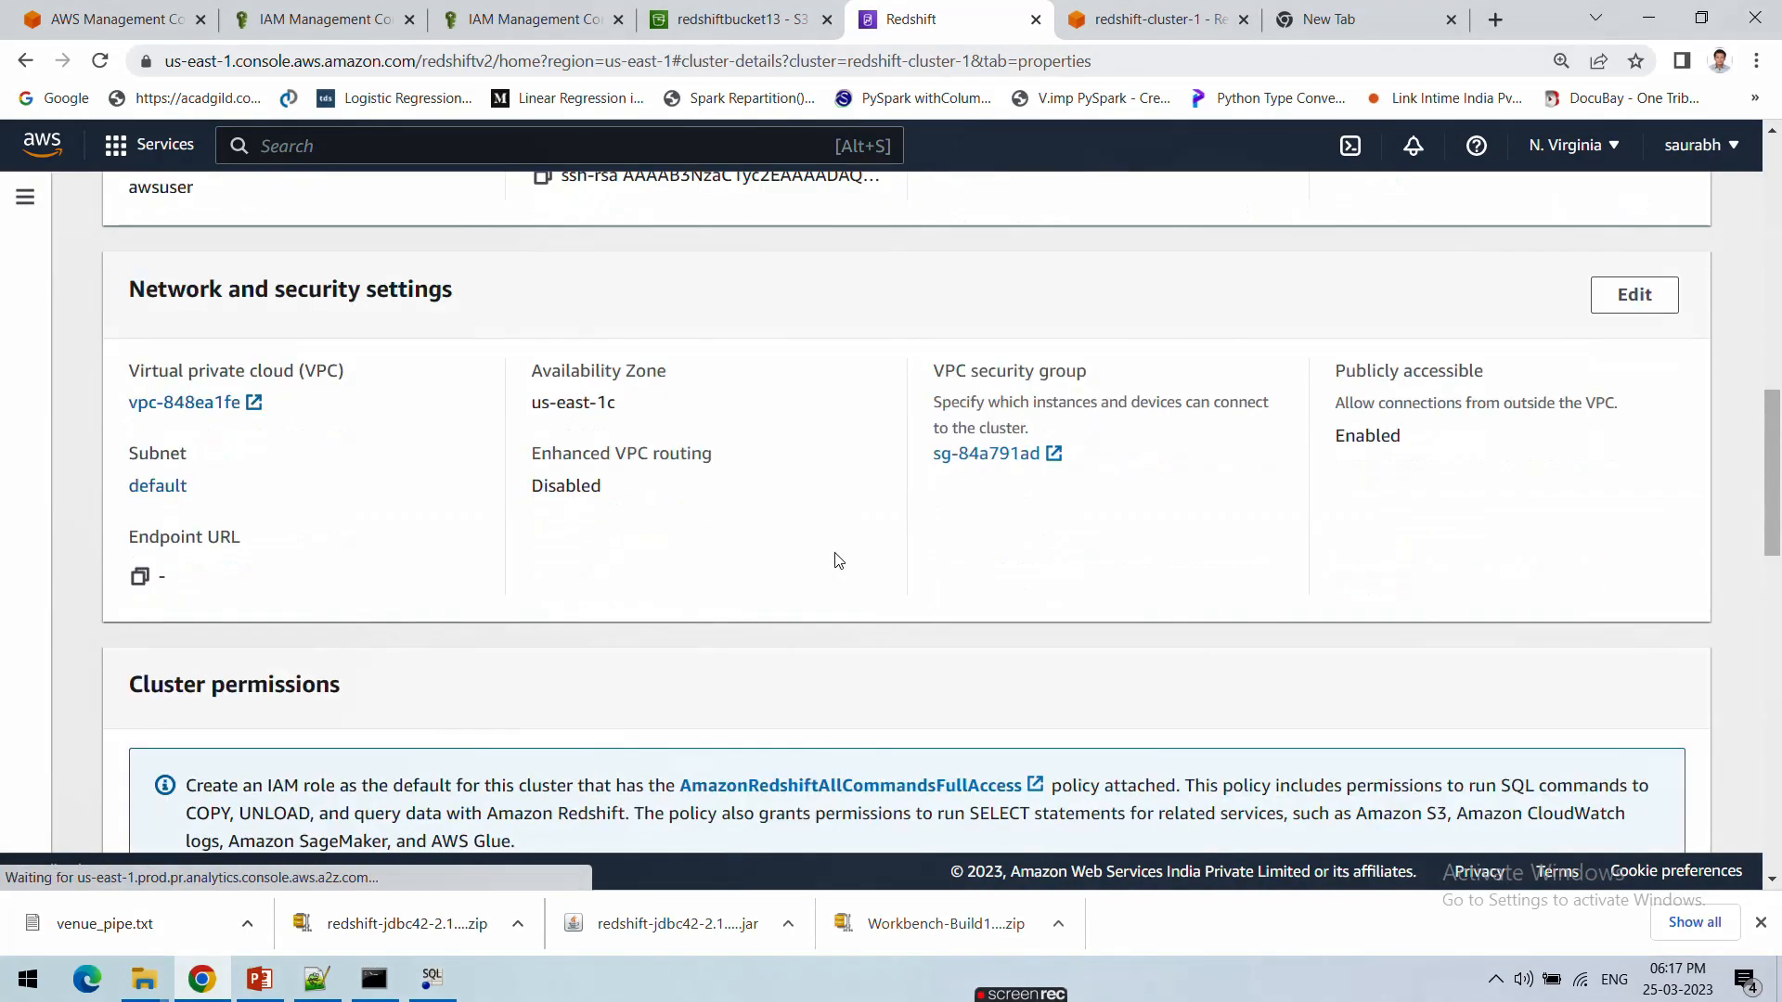
{"action": "scroll", "coordinate": [835, 561], "scroll_direction": "down", "scroll_amount": 8}
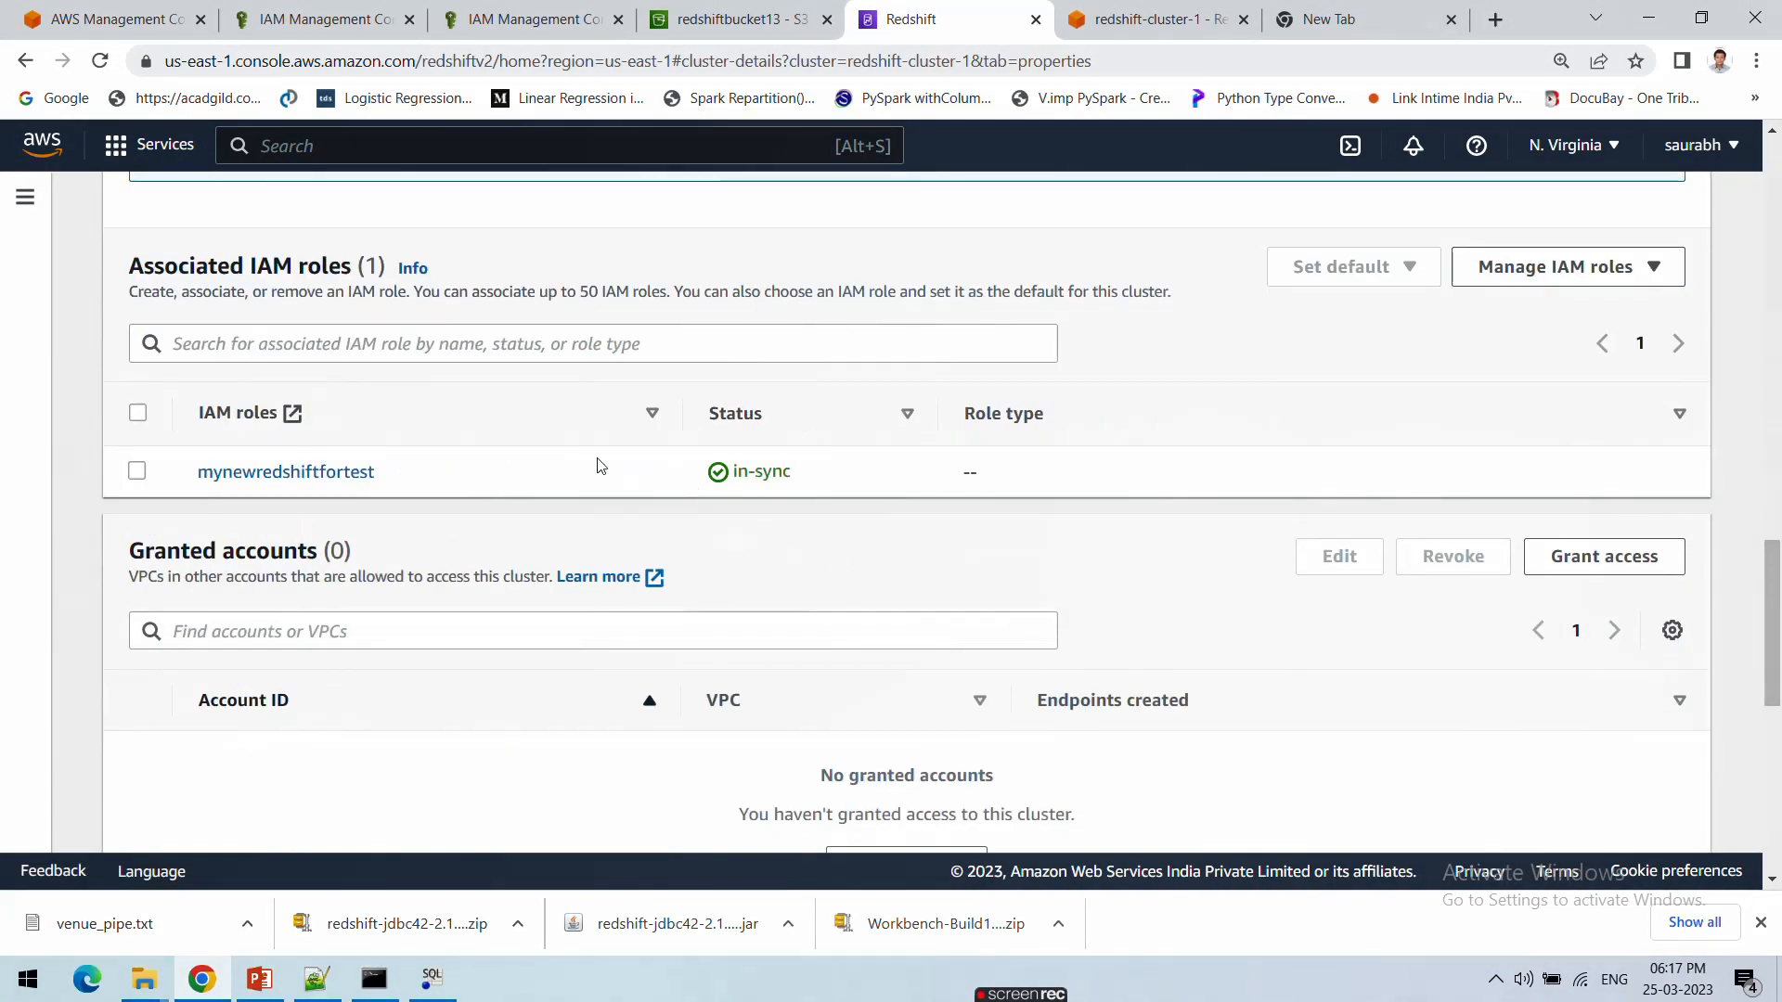
Step: Rerun the COPY statement on lines 42–44, which now succeeds in 847ms
{"action": "left_click", "coordinate": [724, 18]}
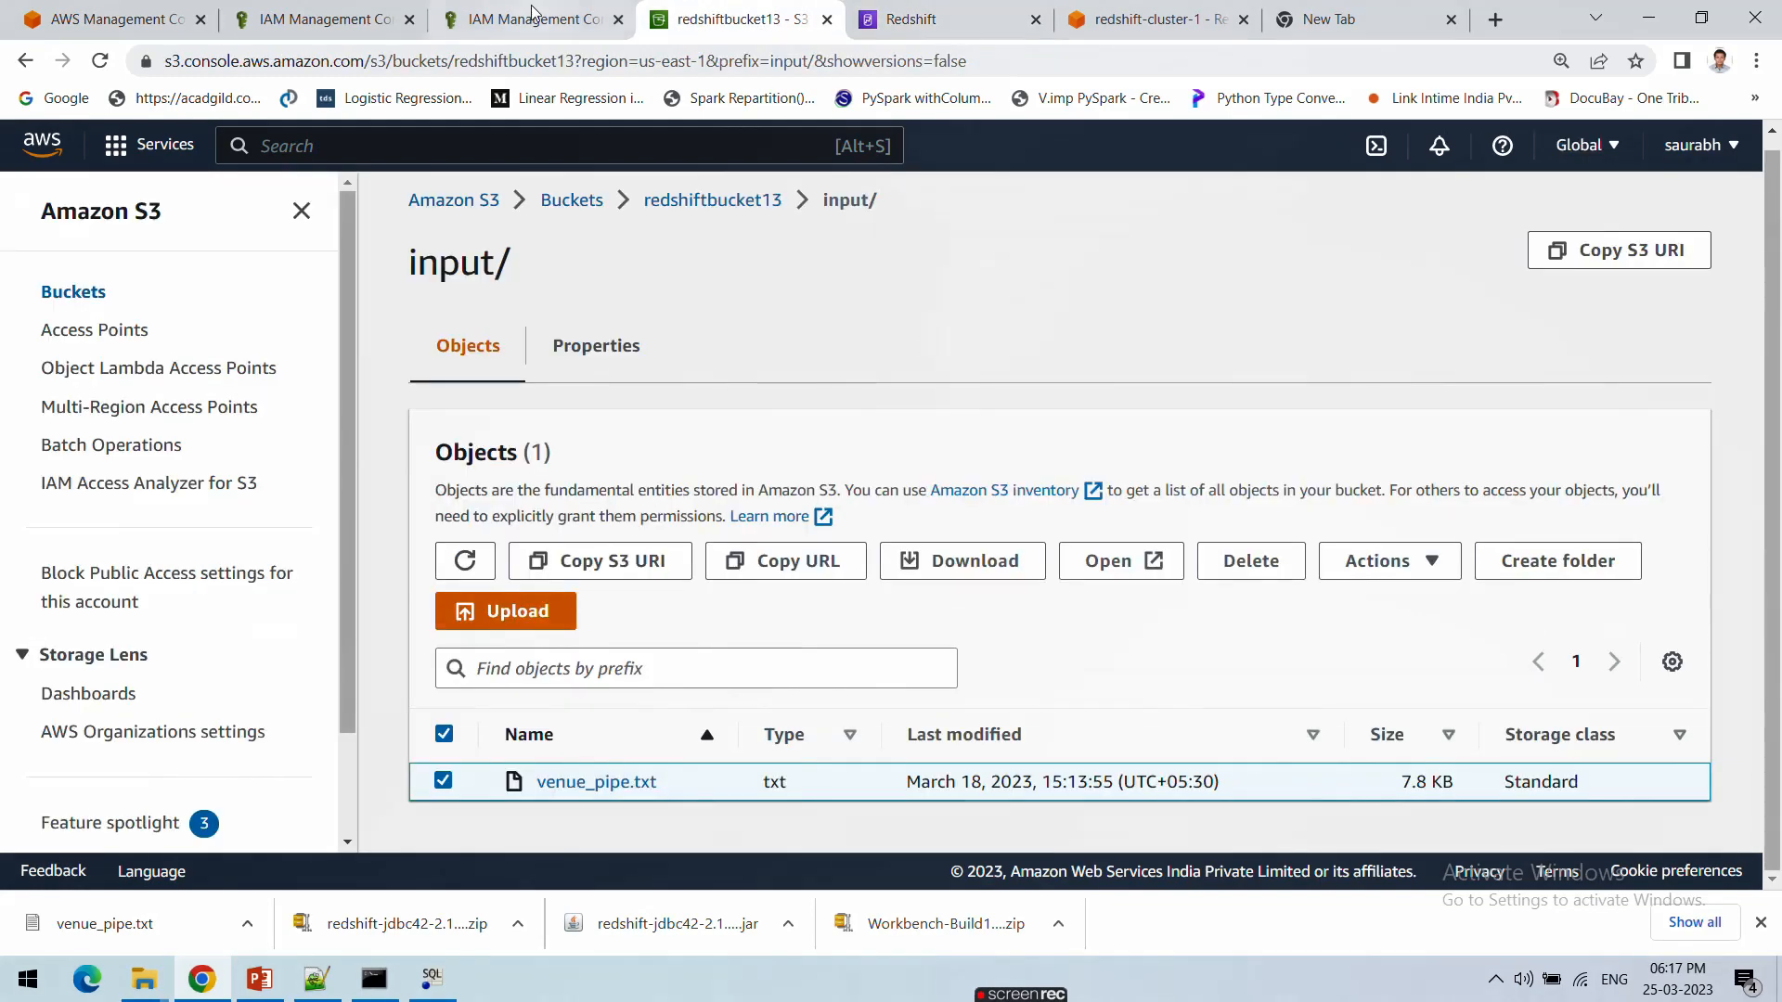
{"action": "left_click", "coordinate": [914, 14]}
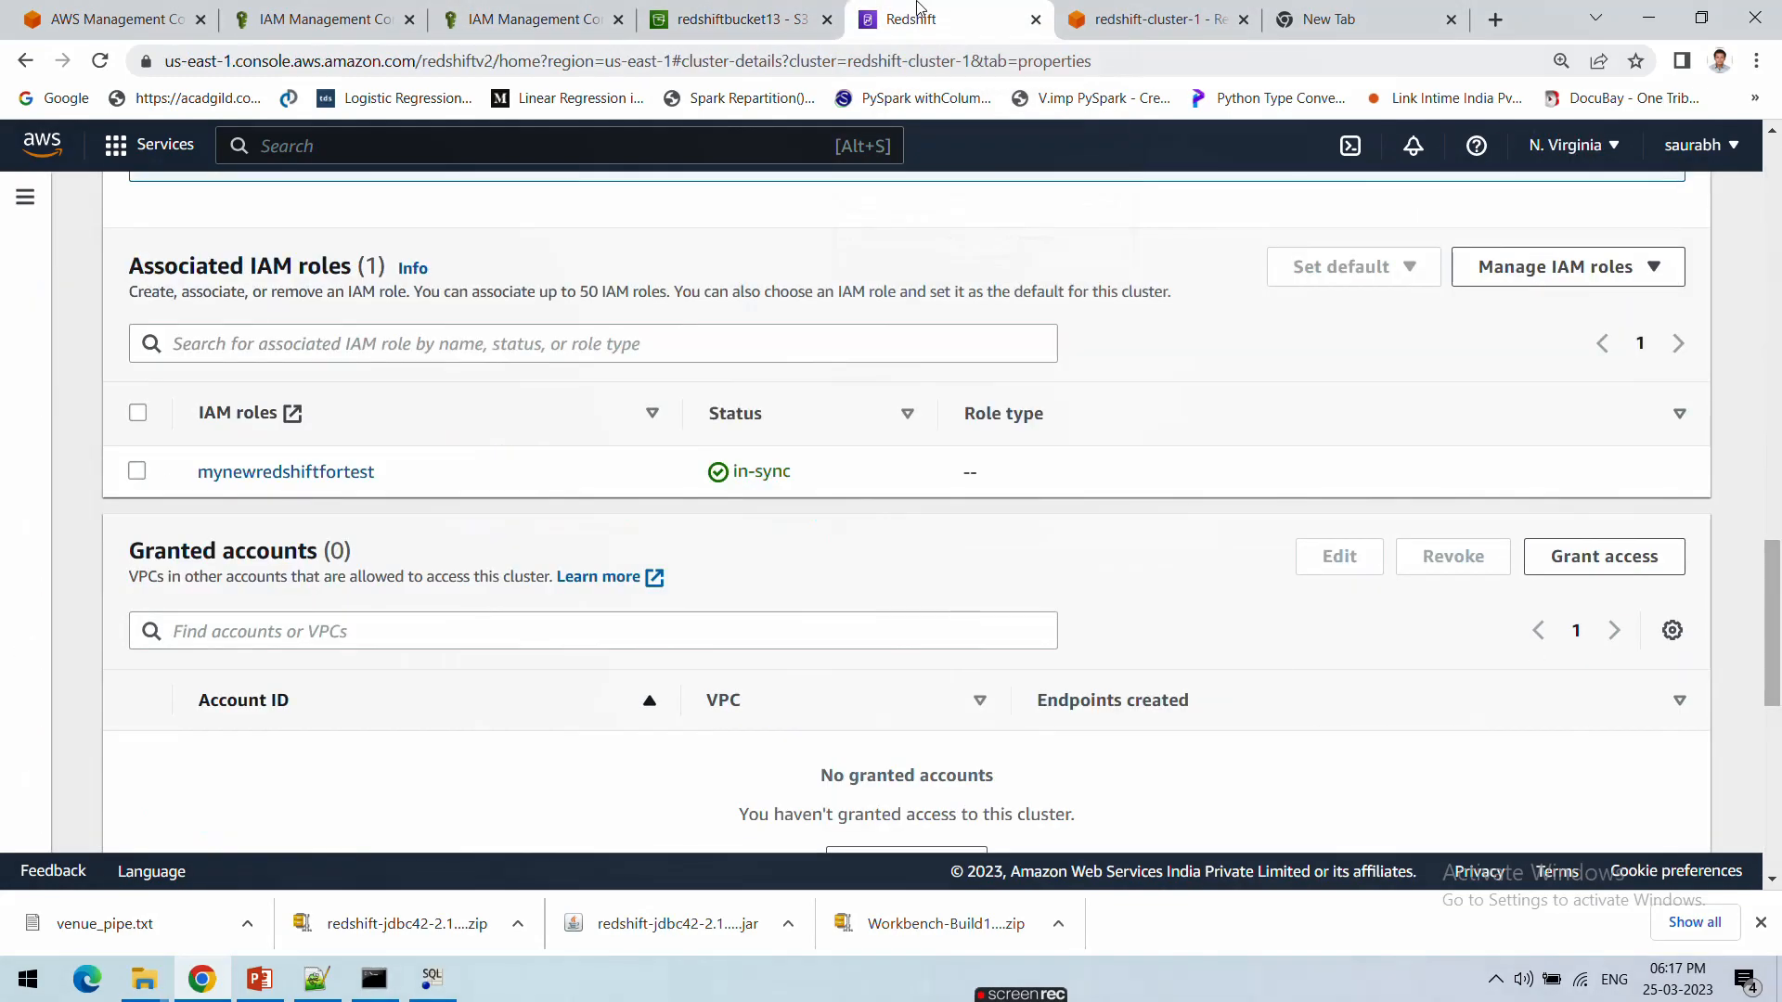
{"action": "left_click", "coordinate": [712, 9]}
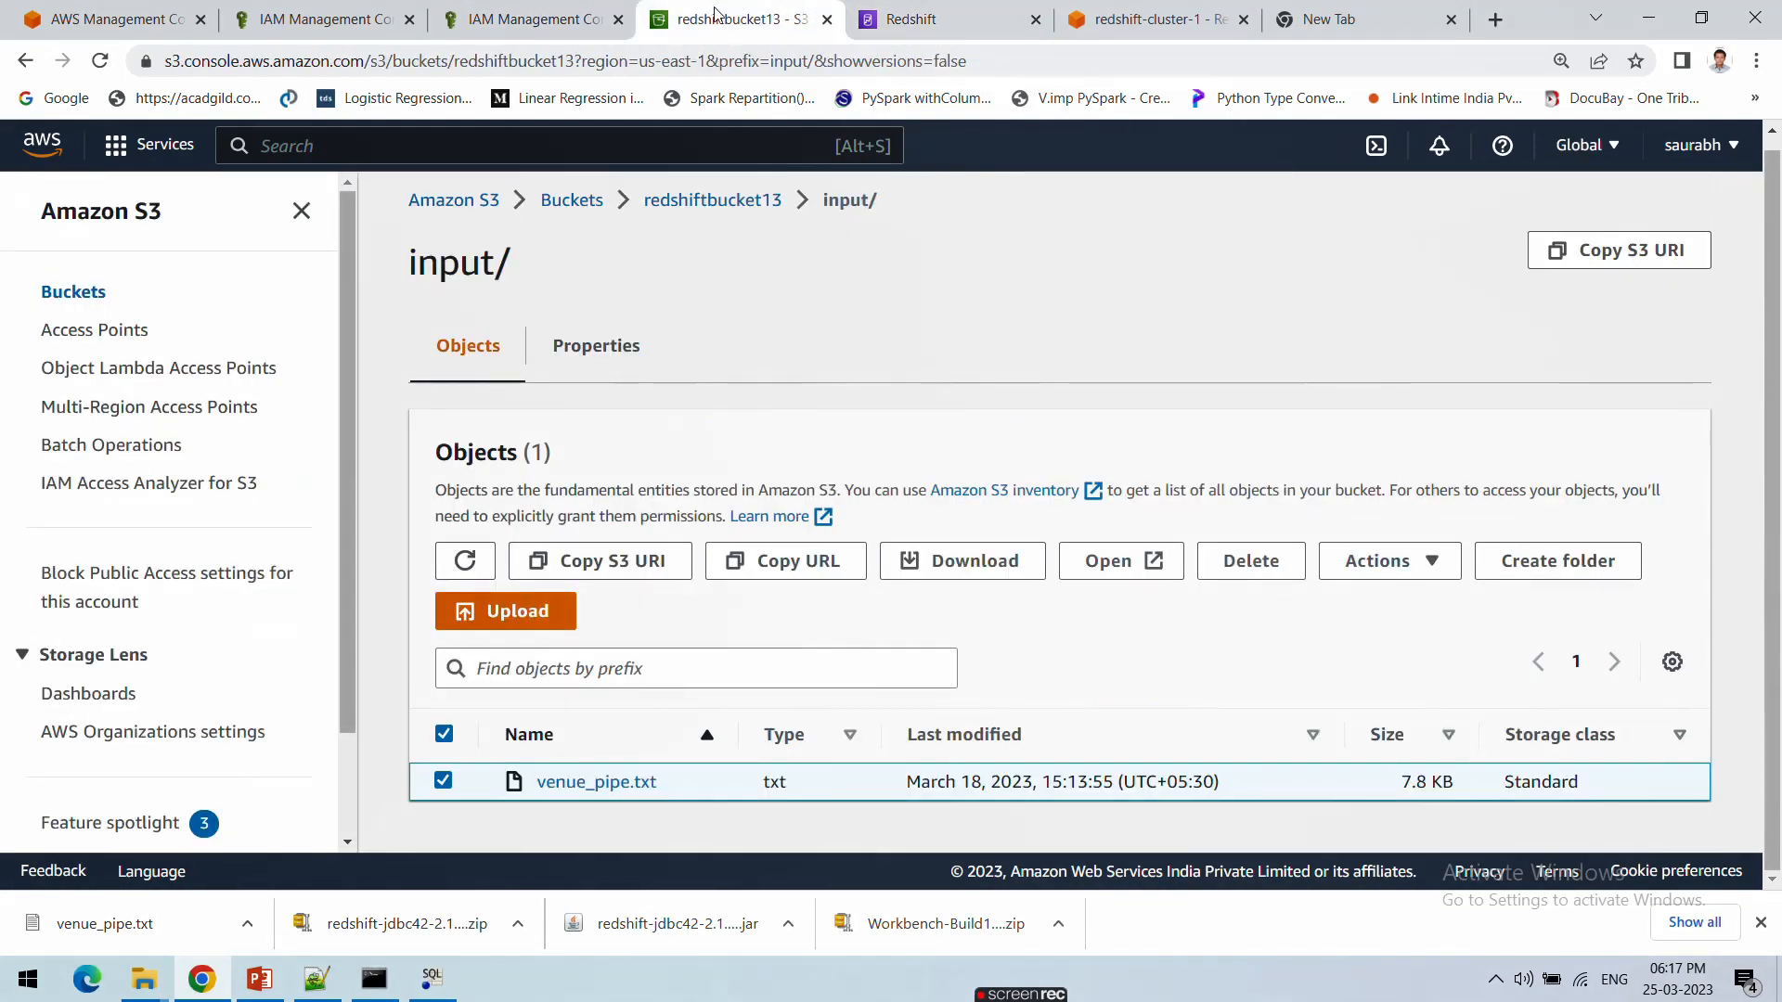
{"action": "left_click", "coordinate": [1122, 14]}
{"action": "left_click", "coordinate": [916, 508]}
{"action": "left_click_drag", "start_coordinate": [916, 507], "coordinate": [560, 460]}
{"action": "left_click", "coordinate": [551, 265]}
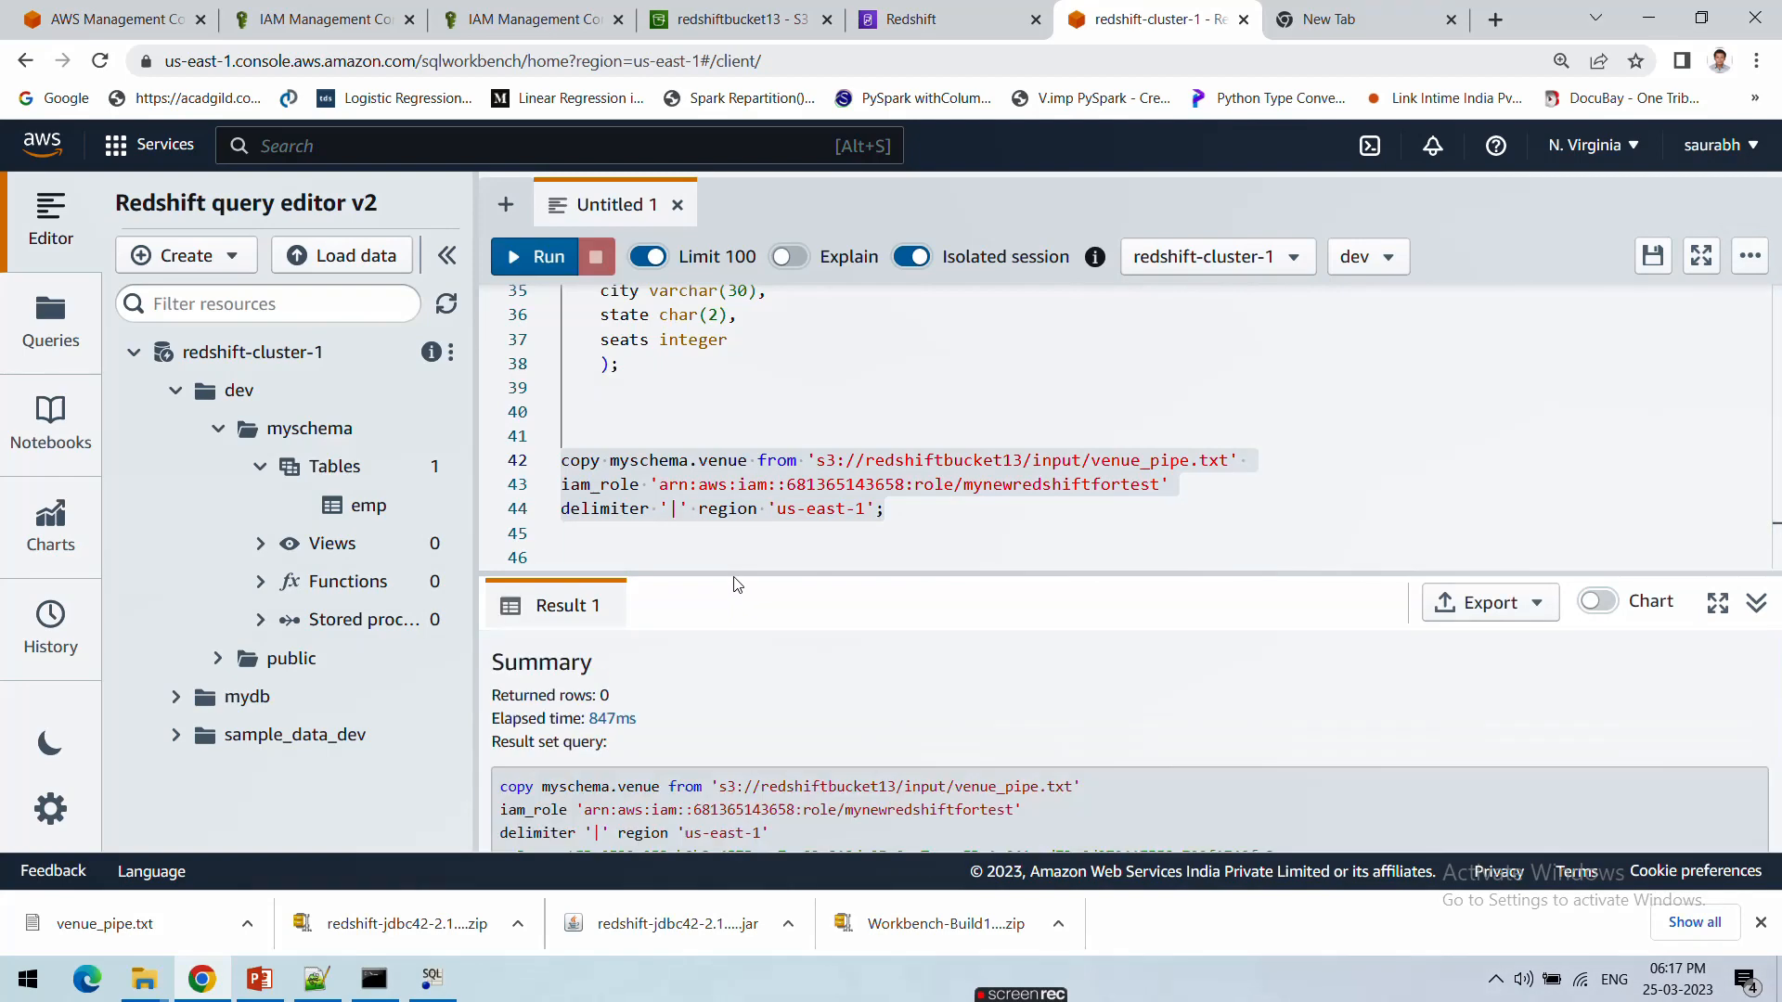
Step: Enlarge the SQL editor, type 'select * from' on line 47, and copy myschema.venue from line 42
{"action": "left_click_drag", "start_coordinate": [841, 573], "coordinate": [915, 378]}
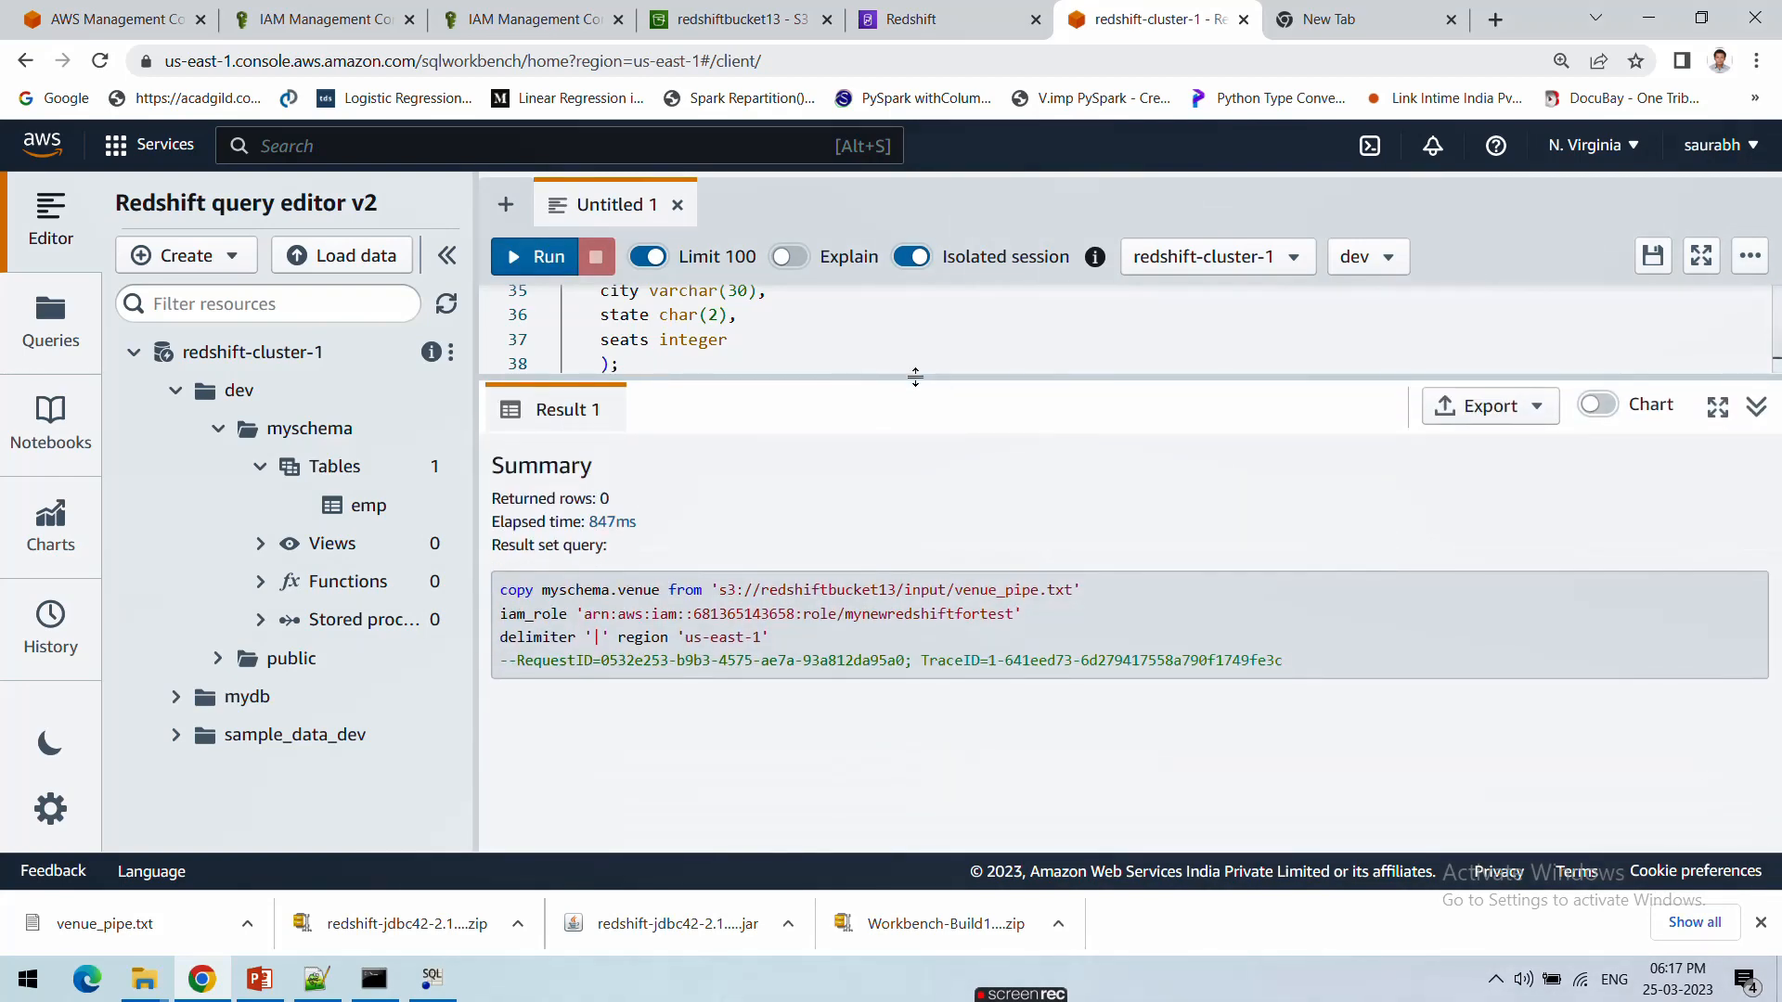
{"action": "left_click_drag", "start_coordinate": [659, 379], "coordinate": [650, 602]}
{"action": "left_click", "coordinate": [667, 579]}
{"action": "type", "text": "select * from"}
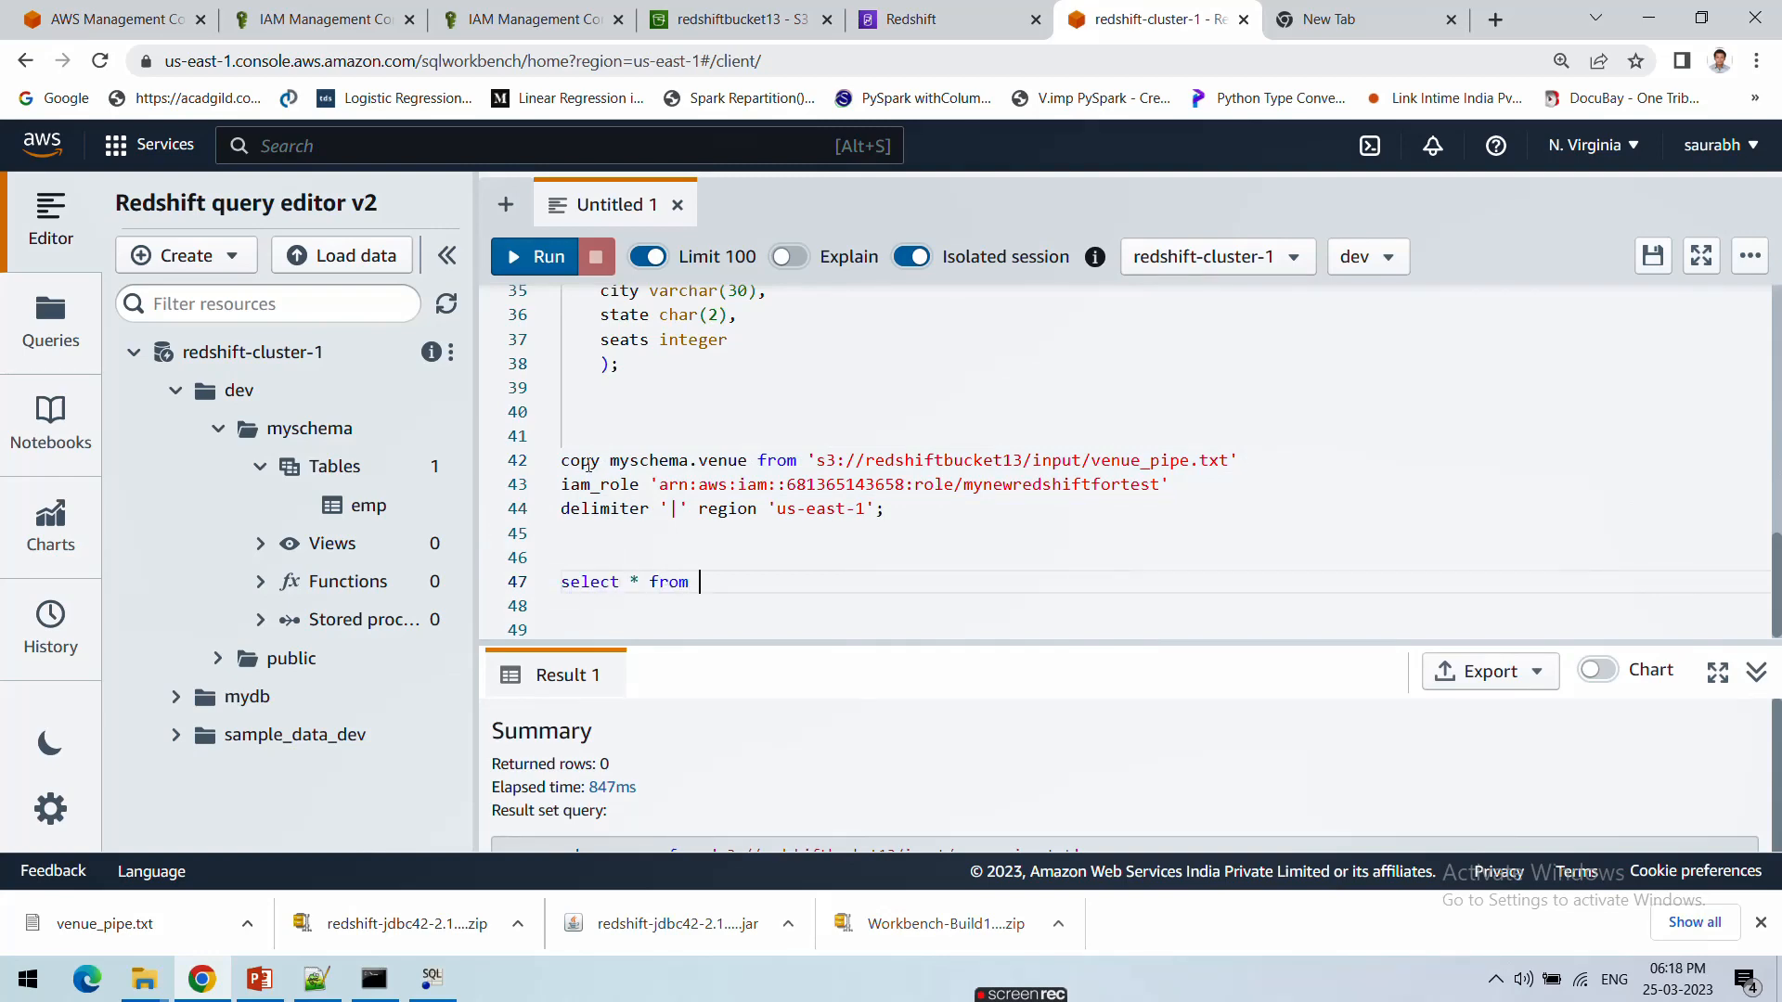
{"action": "left_click_drag", "start_coordinate": [613, 461], "coordinate": [750, 464]}
{"action": "key", "text": "ctrl+c"}
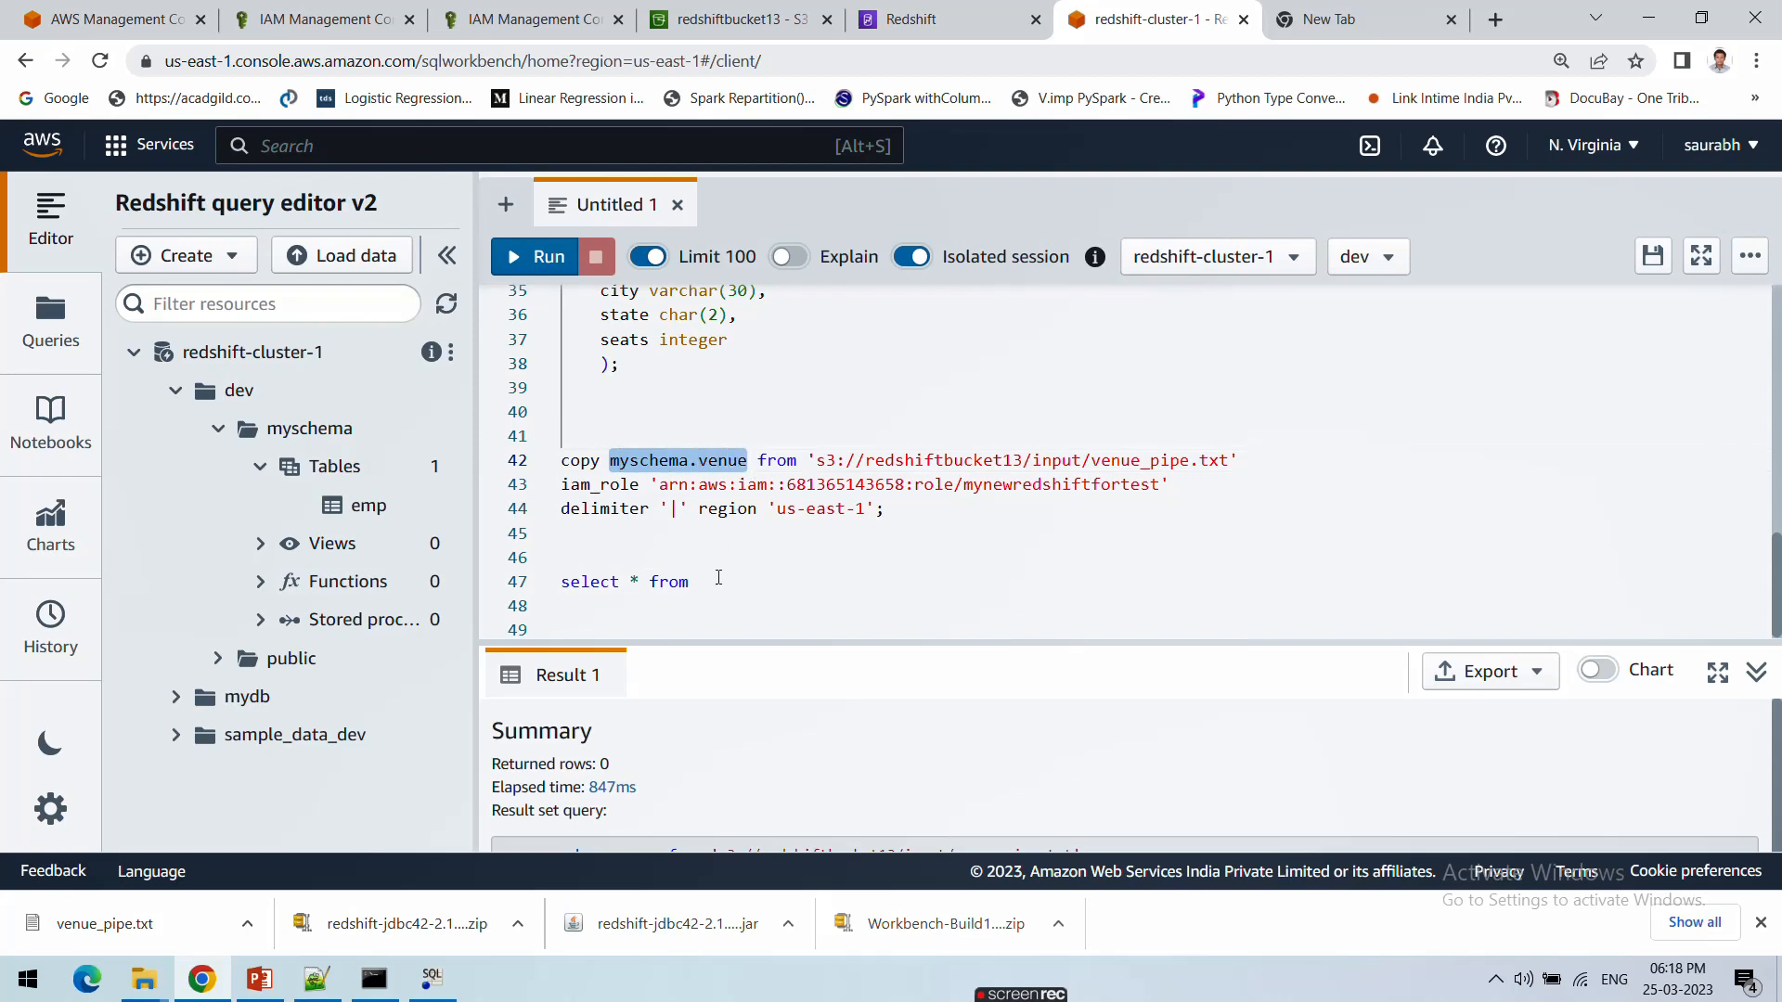
Step: Complete and run 'select * from myschema.venue' on line 47
{"action": "left_click", "coordinate": [718, 572]}
{"action": "key", "text": "ctrl+v"}
{"action": "triple_click", "coordinate": [865, 582]}
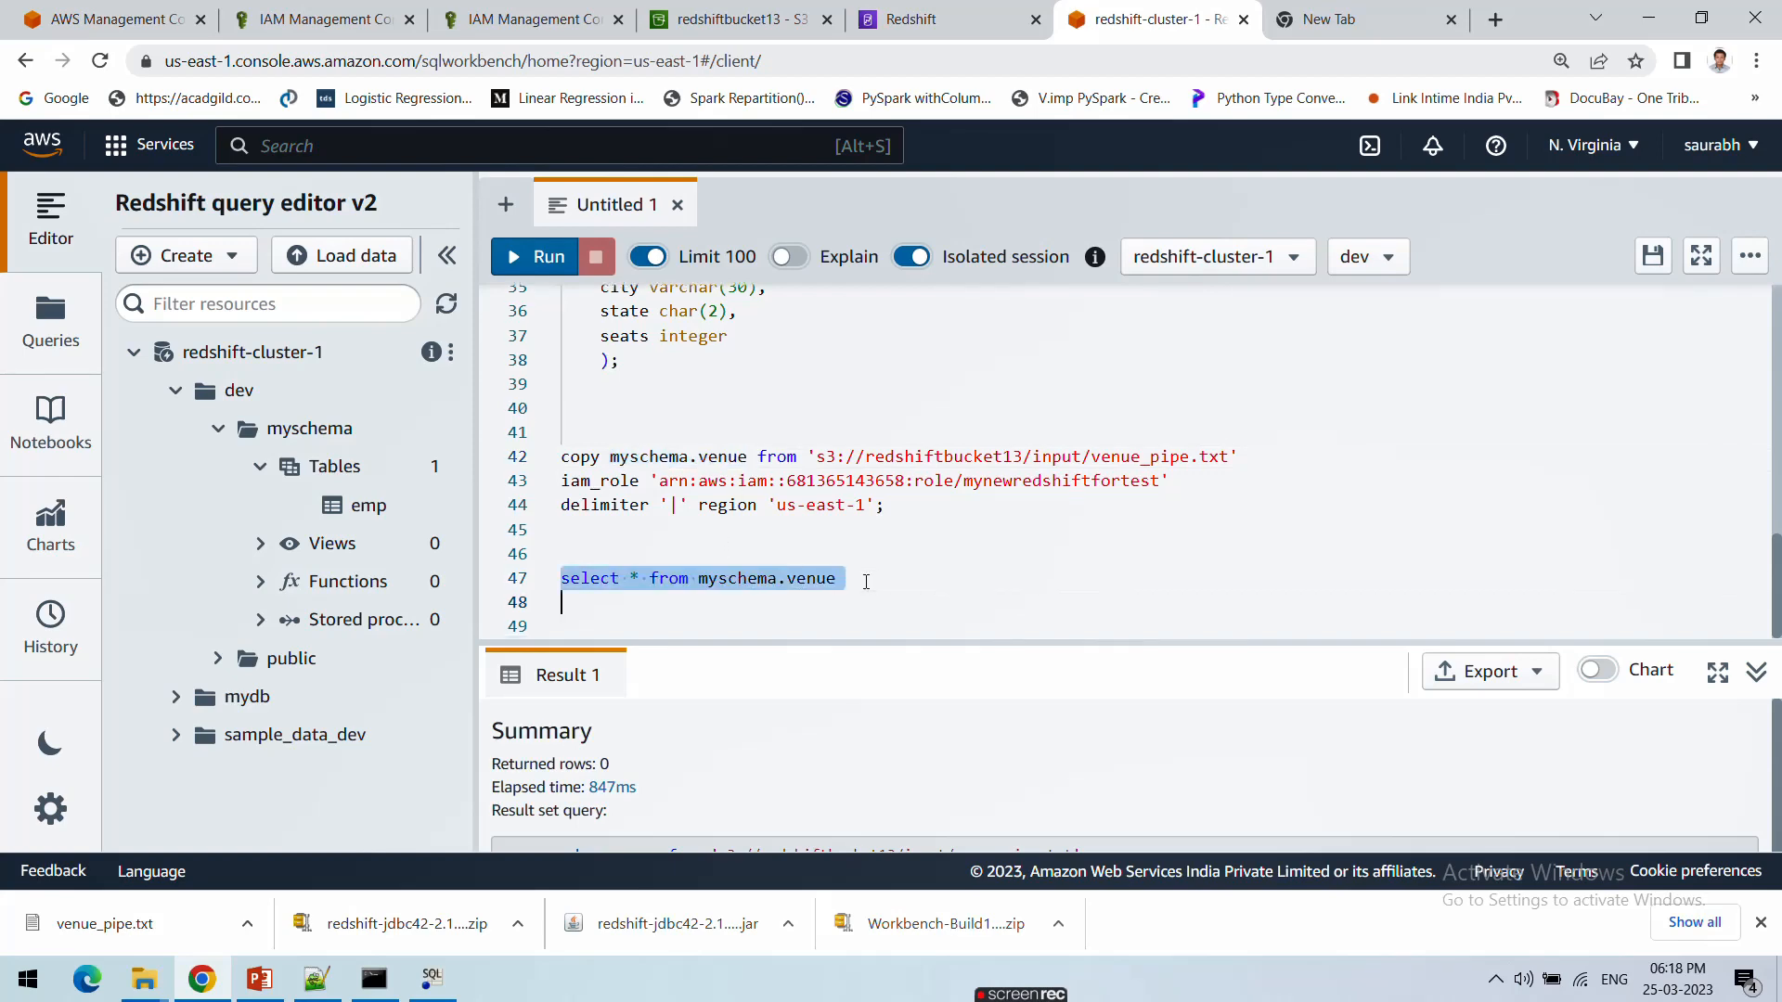
{"action": "key", "text": "ctrl+Return"}
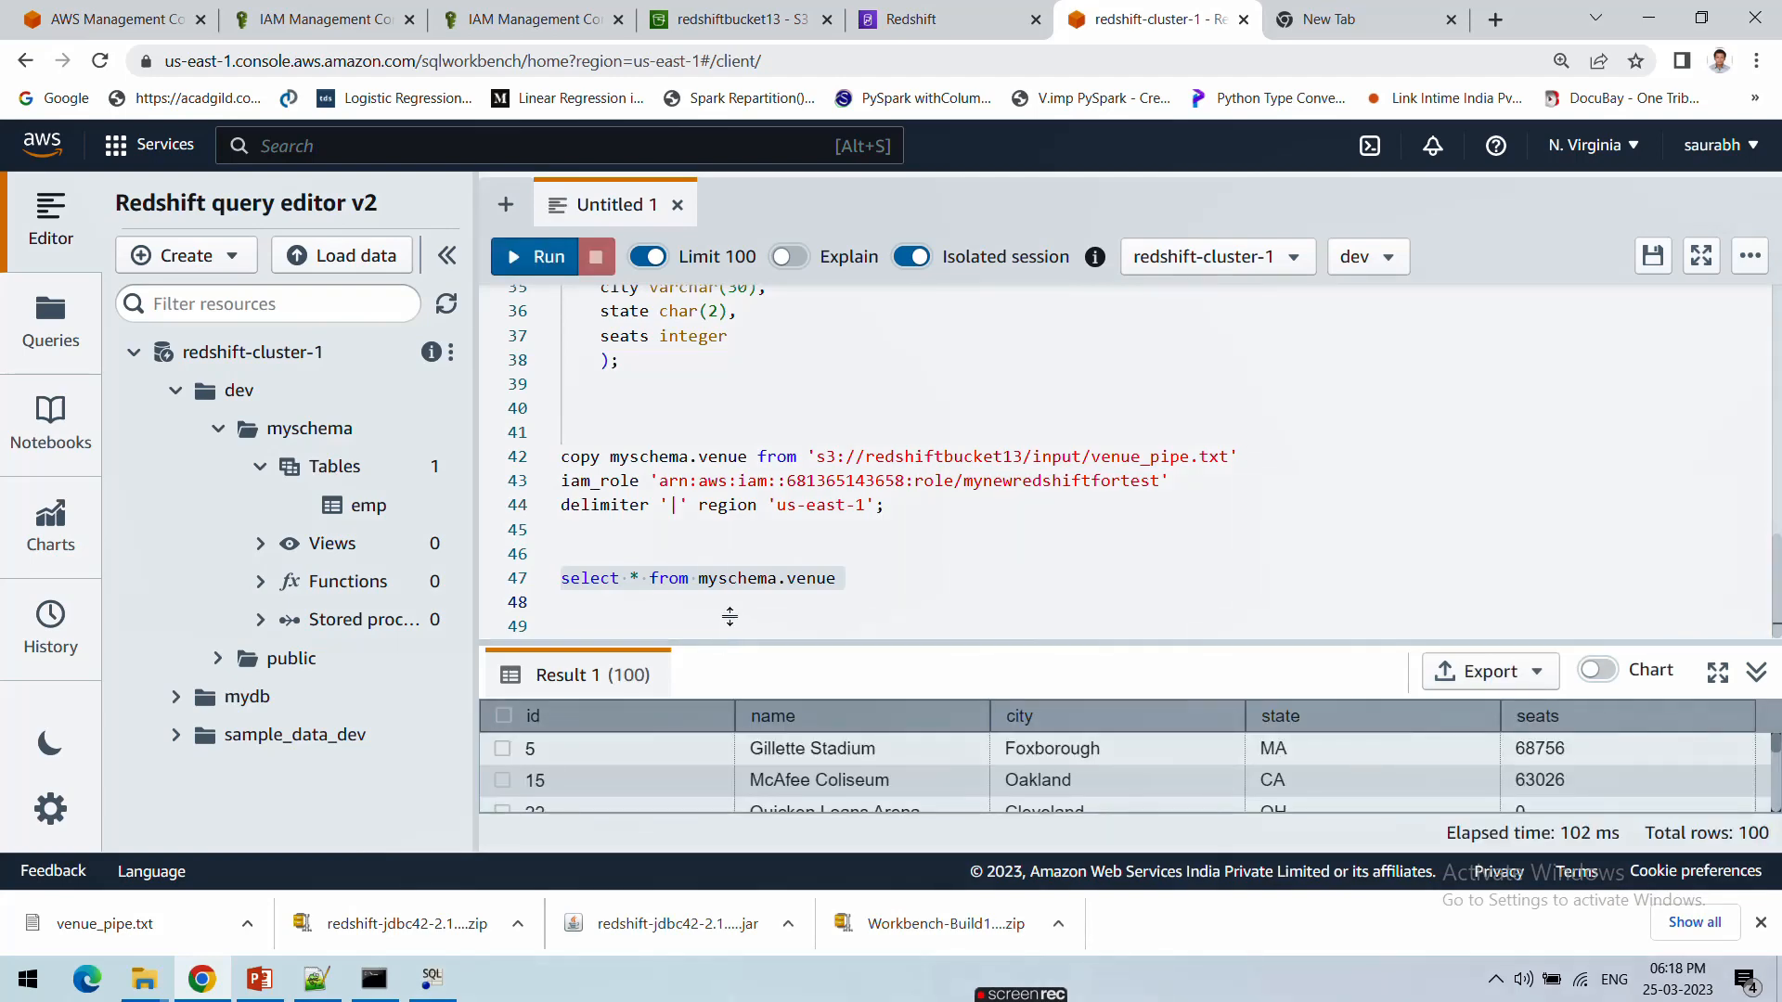
Step: Browse the 100 returned venue rows, then restore the editor size and bring up the PowerPoint slides
{"action": "left_click_drag", "start_coordinate": [724, 642], "coordinate": [750, 363]}
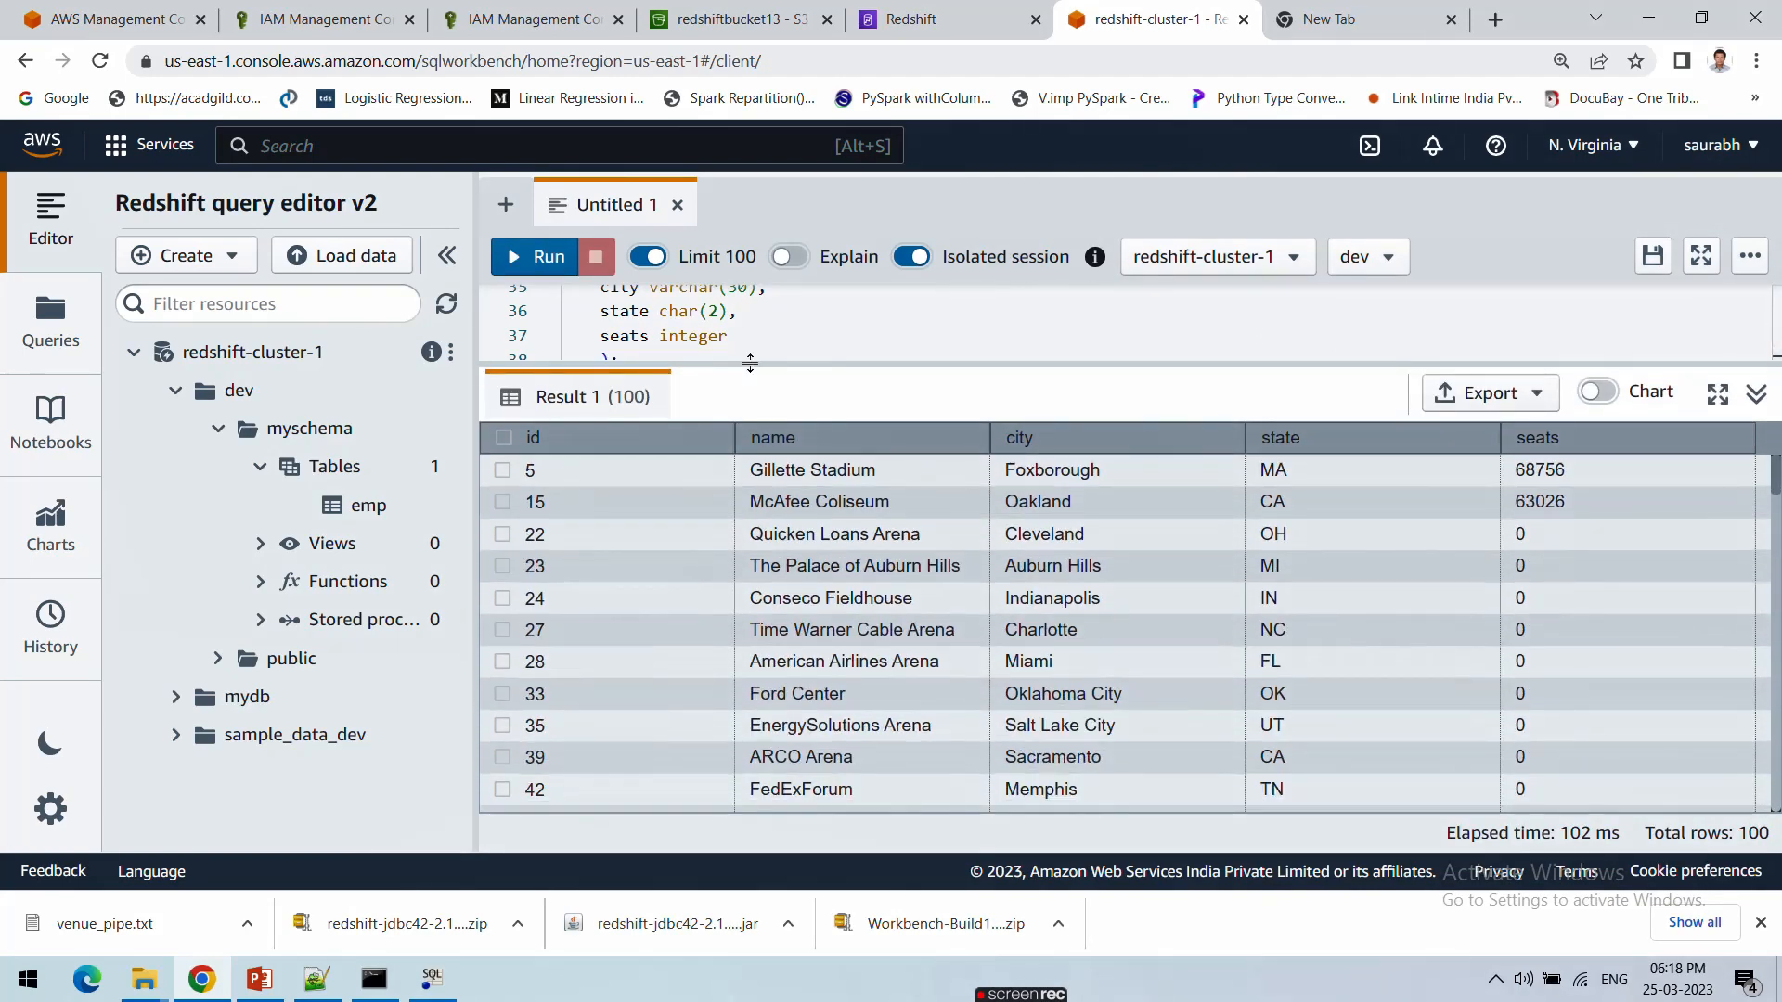
{"action": "scroll", "coordinate": [840, 719], "scroll_direction": "down", "scroll_amount": 4}
{"action": "scroll", "coordinate": [841, 715], "scroll_direction": "down", "scroll_amount": 15}
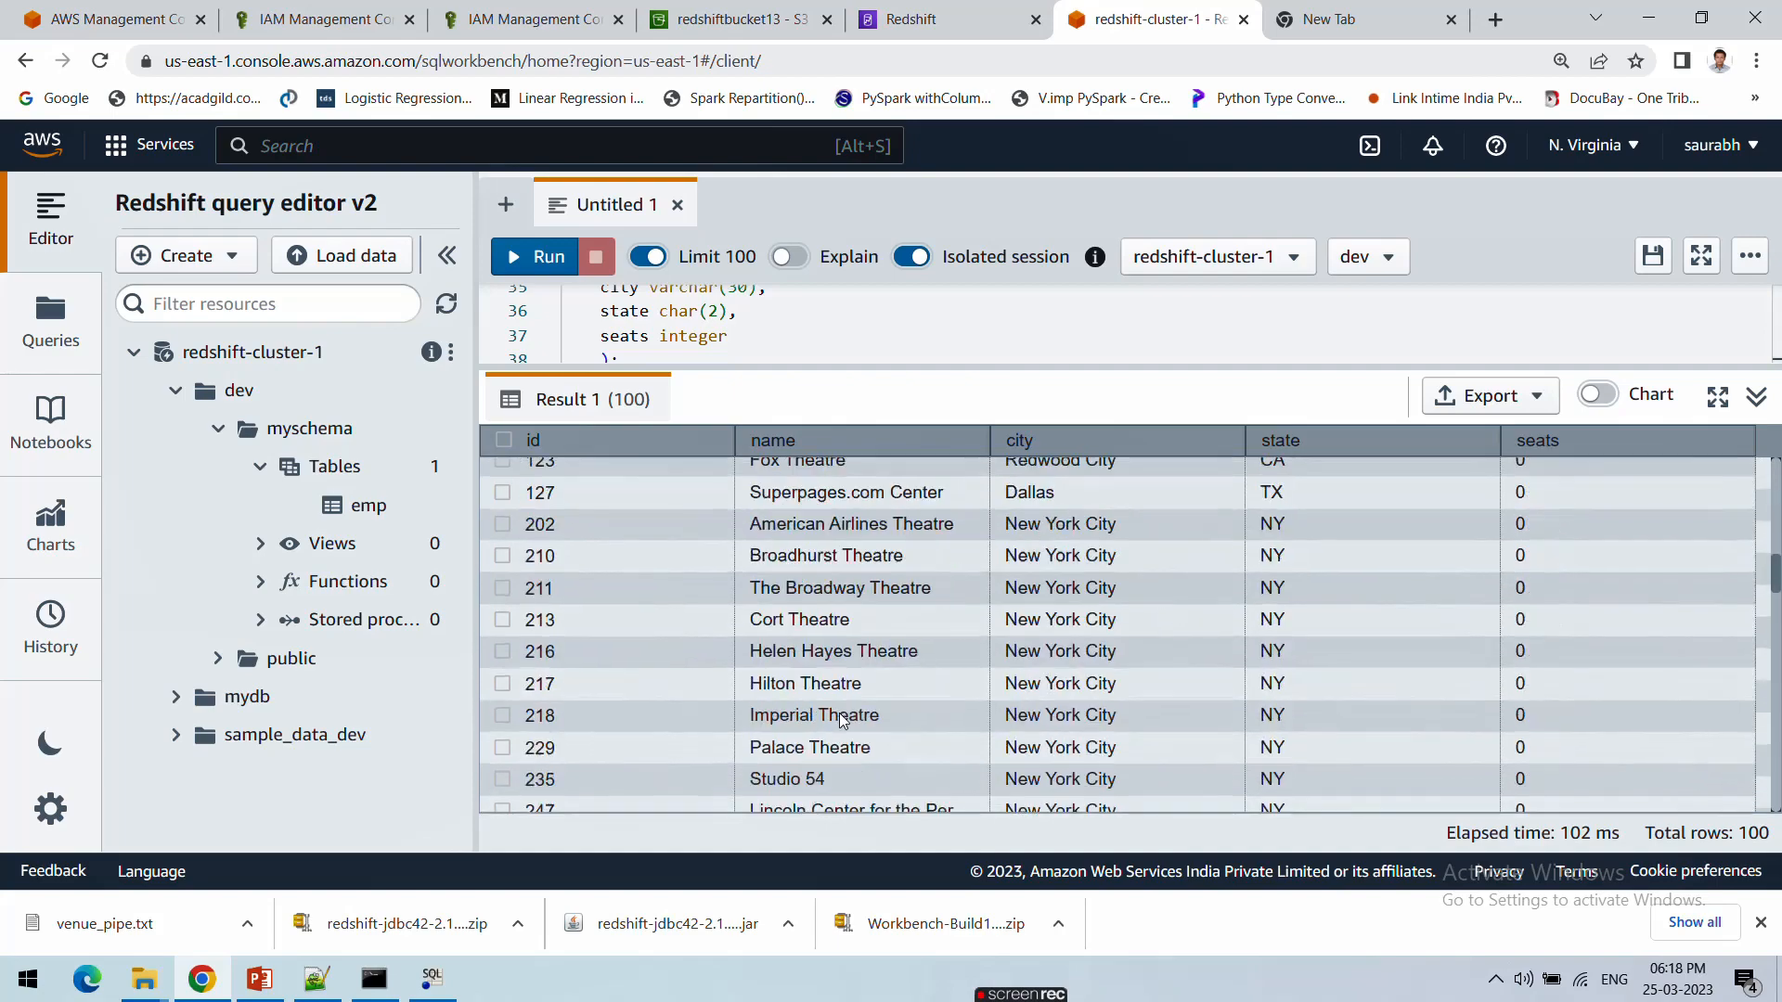
{"action": "scroll", "coordinate": [837, 734], "scroll_direction": "down", "scroll_amount": 8}
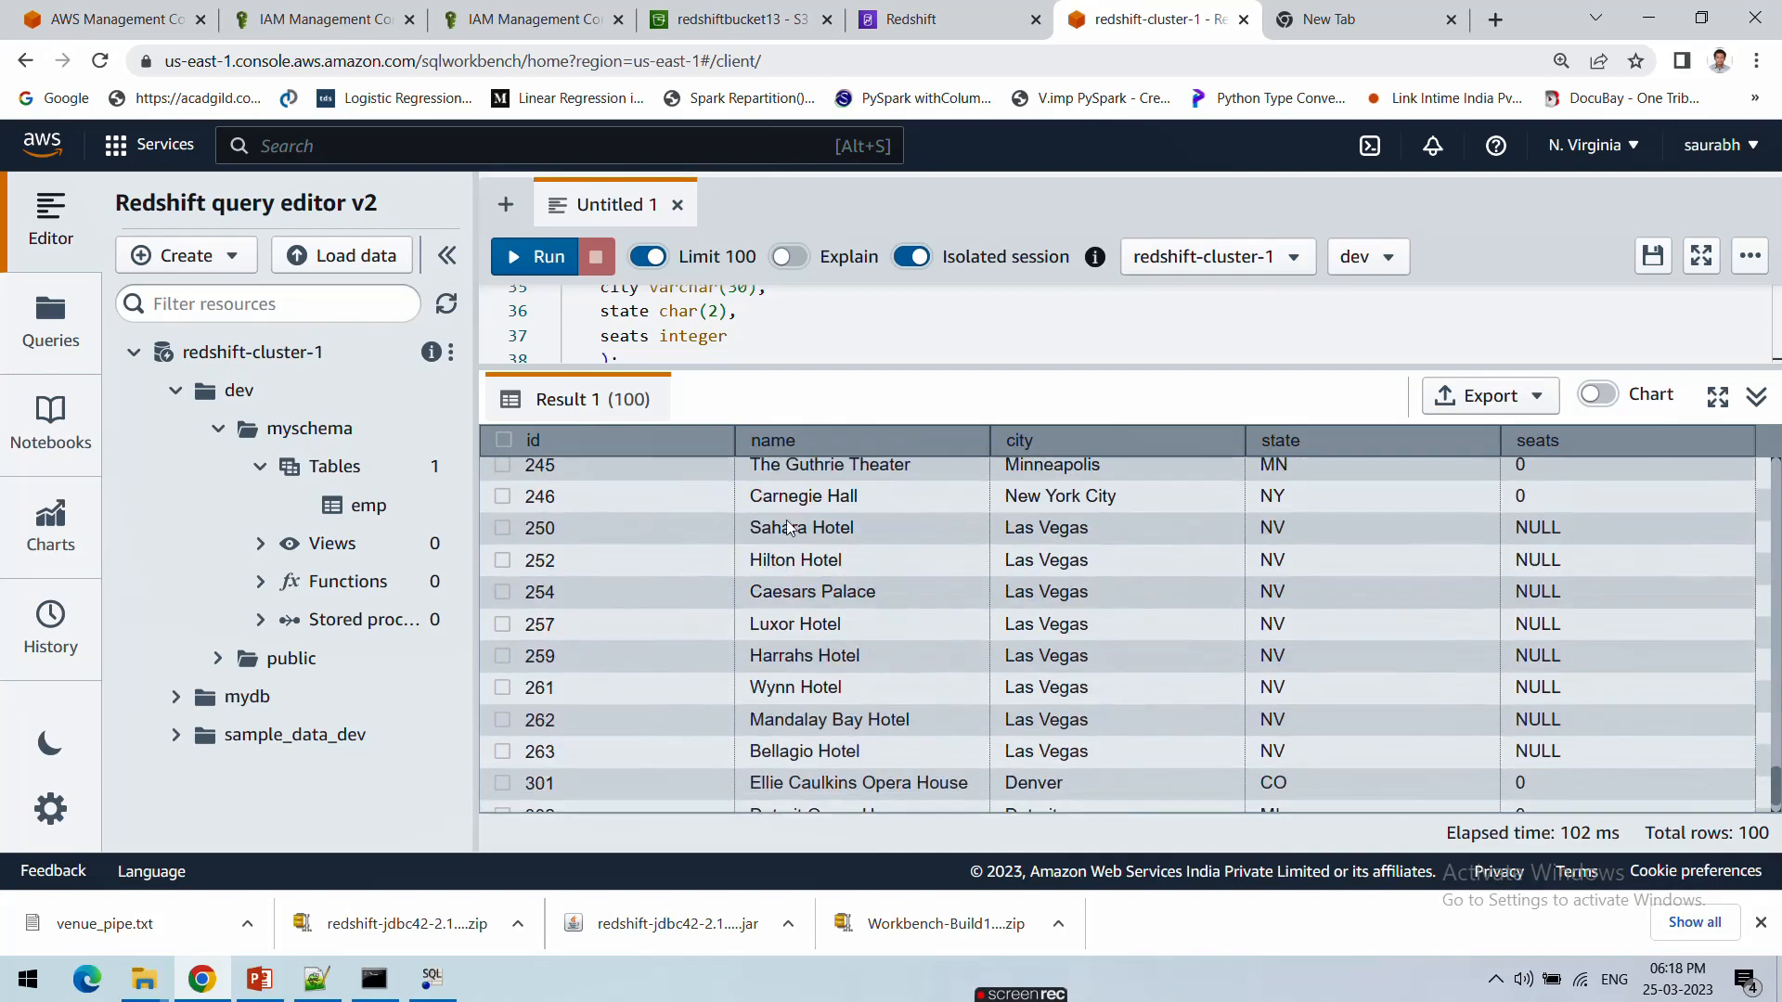
{"action": "left_click_drag", "start_coordinate": [769, 365], "coordinate": [754, 621]}
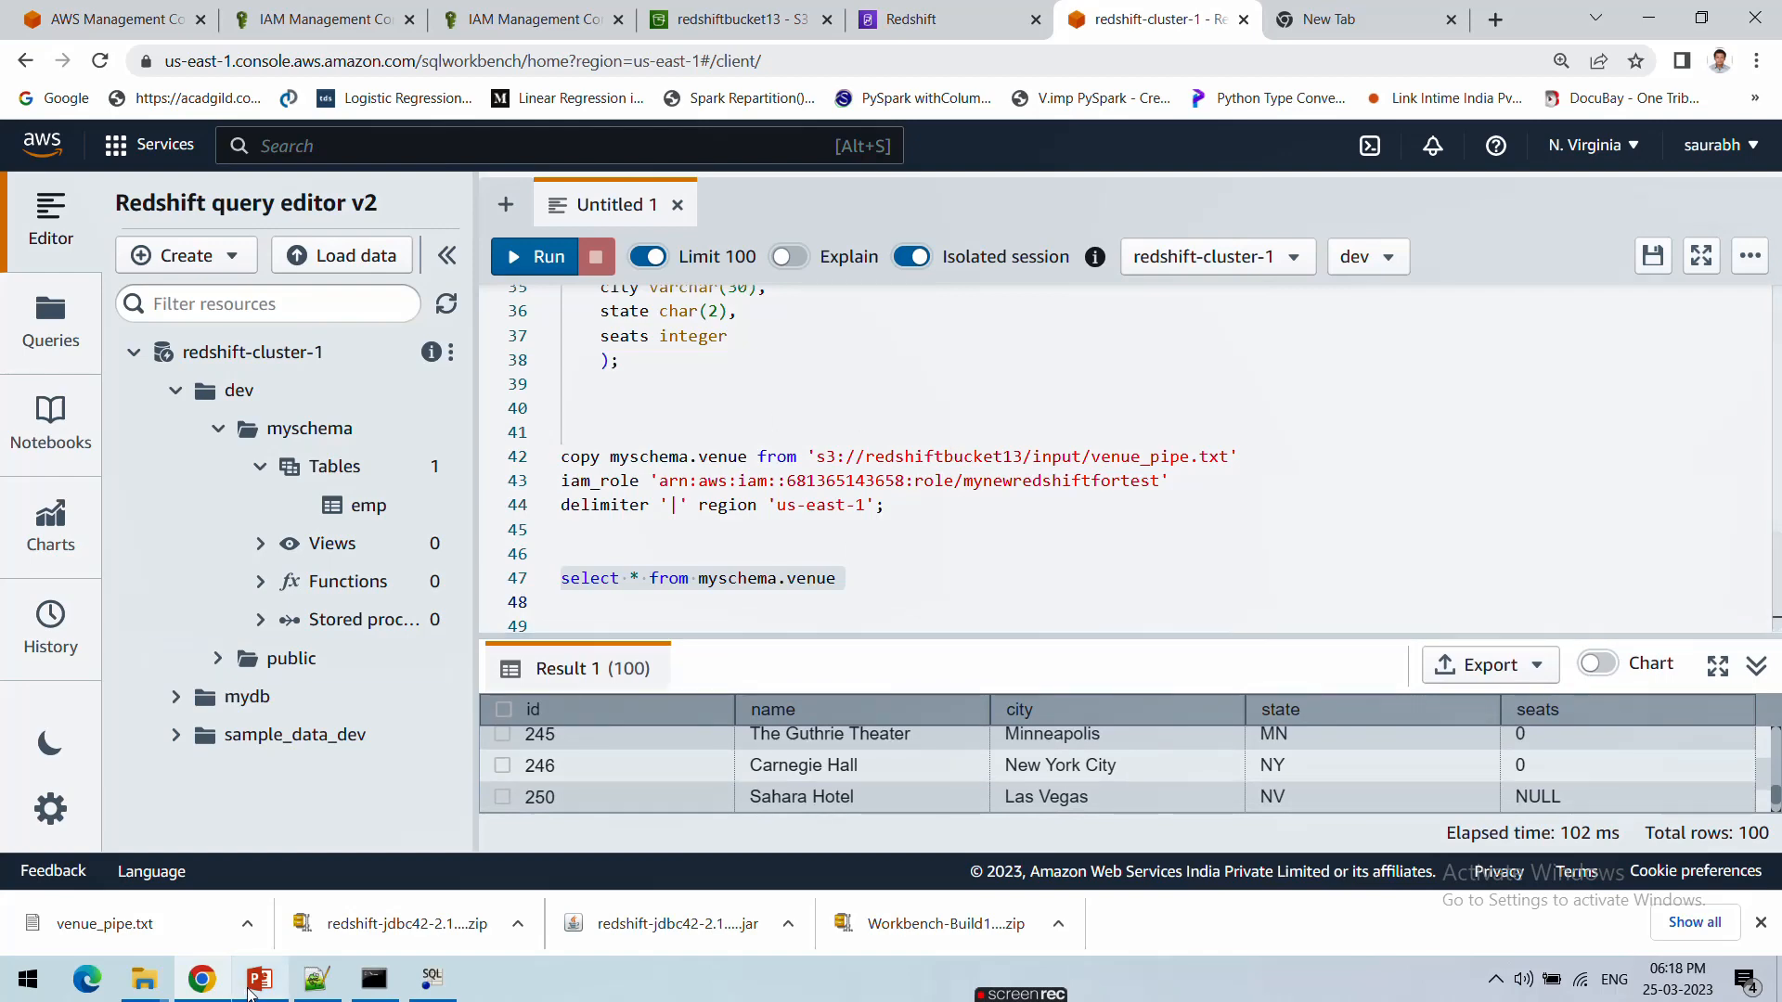
{"action": "mouse_move", "coordinate": [249, 991]}
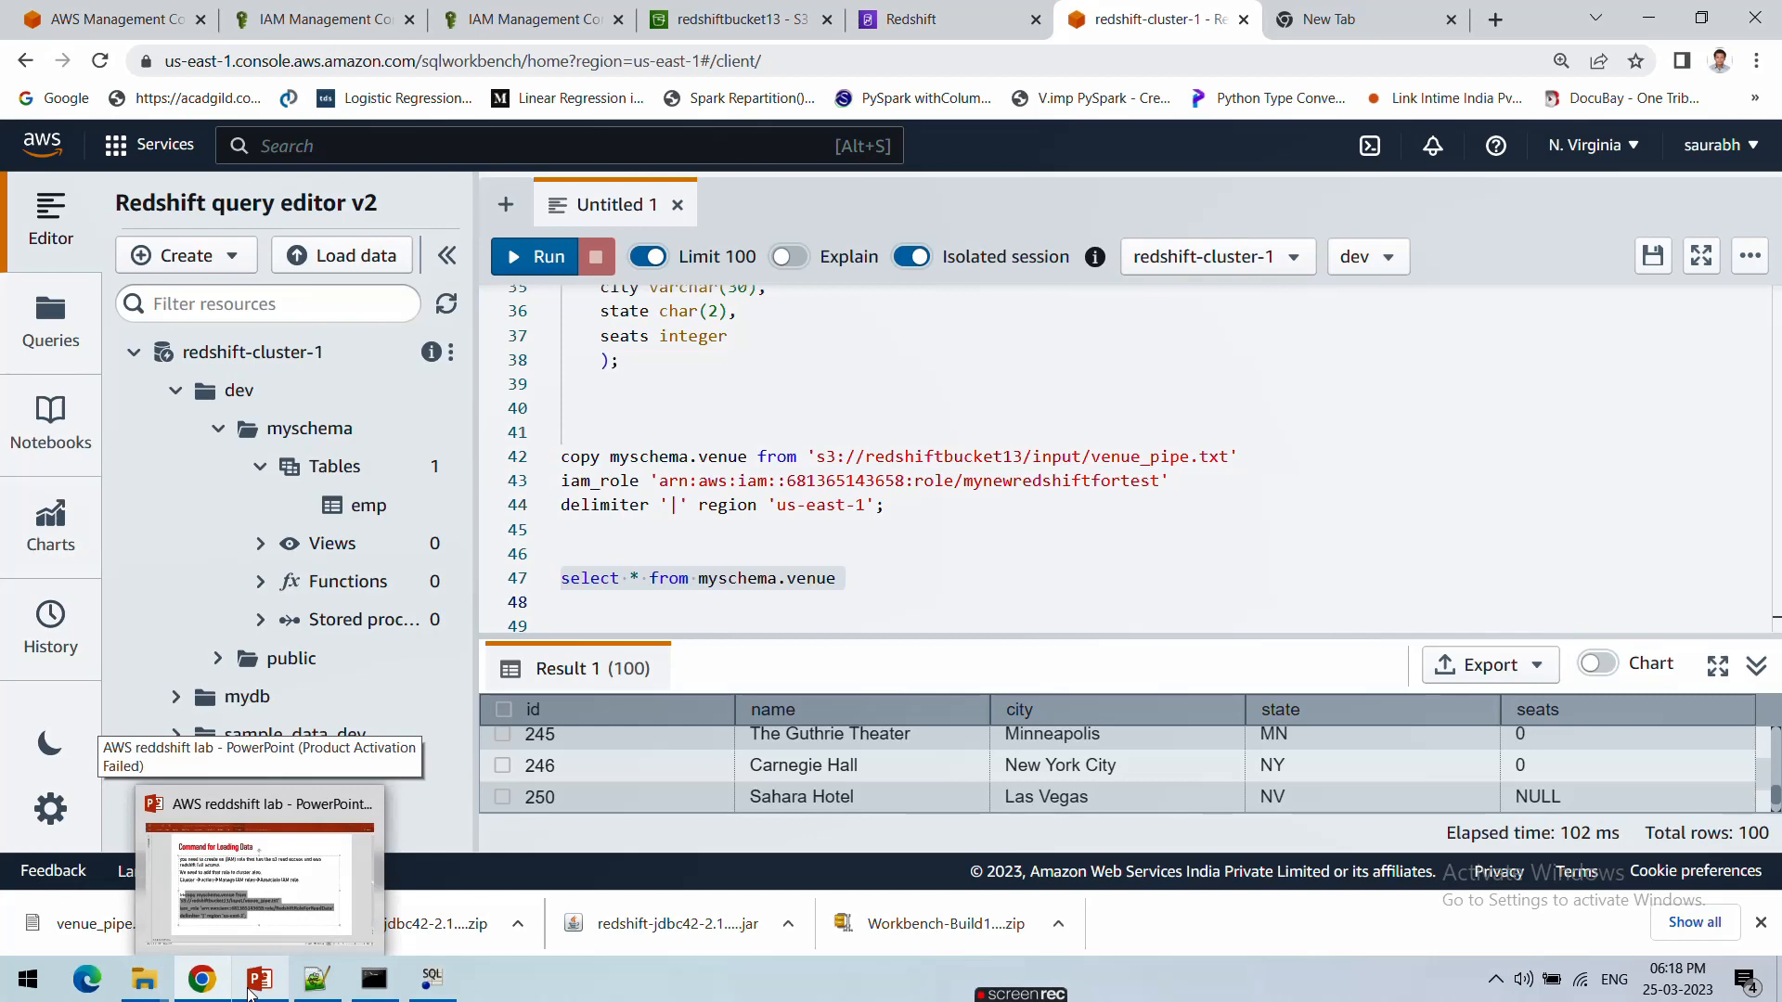
{"action": "left_click", "coordinate": [249, 985]}
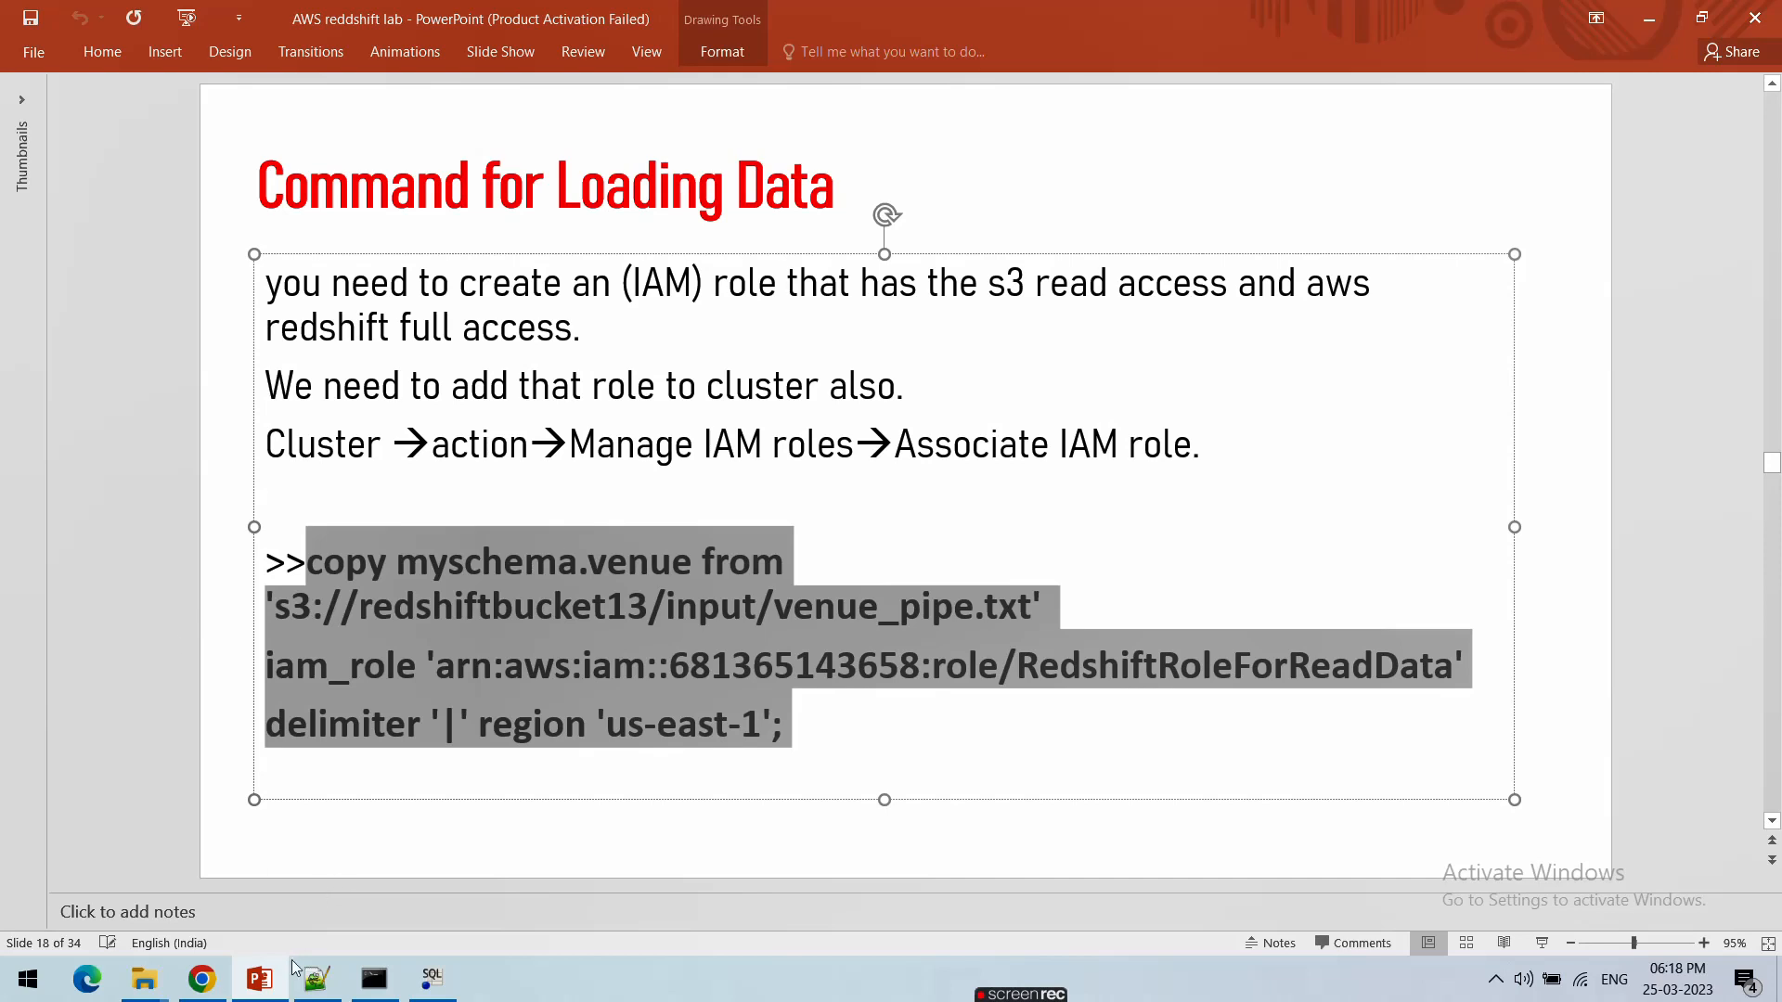
Step: Show slide 18, Command for Loading Data, with its text box deselected
{"action": "mouse_move", "coordinate": [136, 989]}
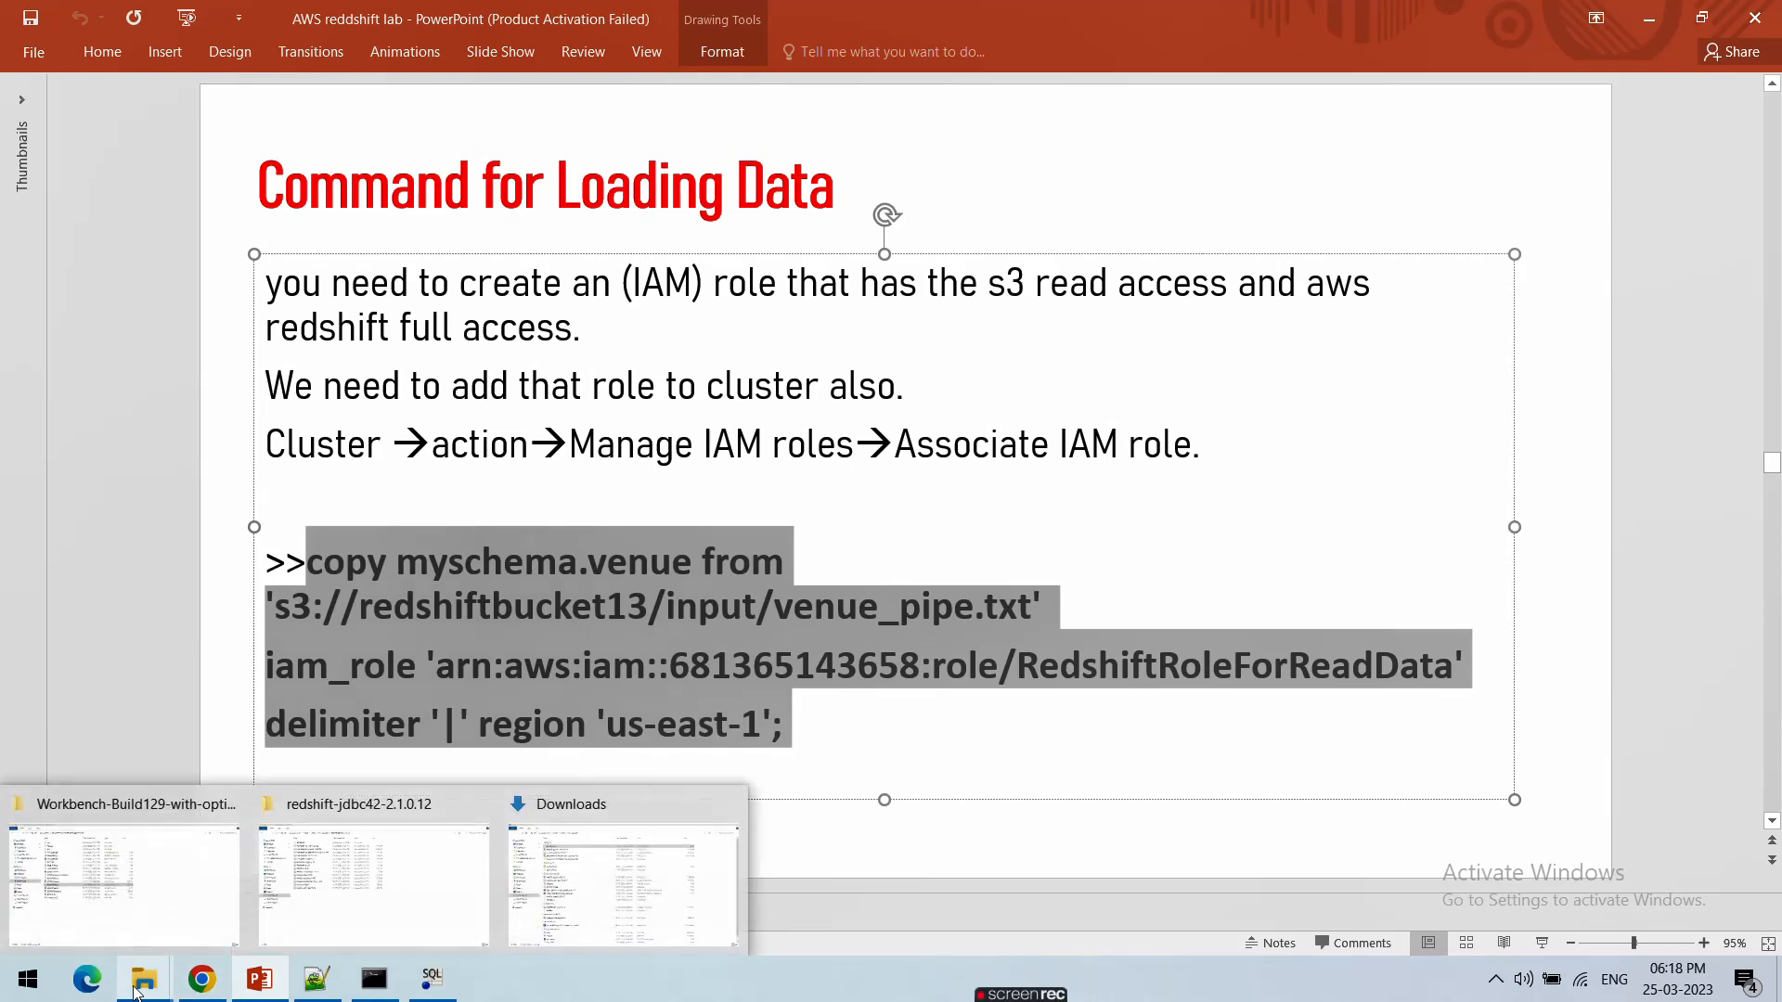
{"action": "mouse_move", "coordinate": [202, 982]}
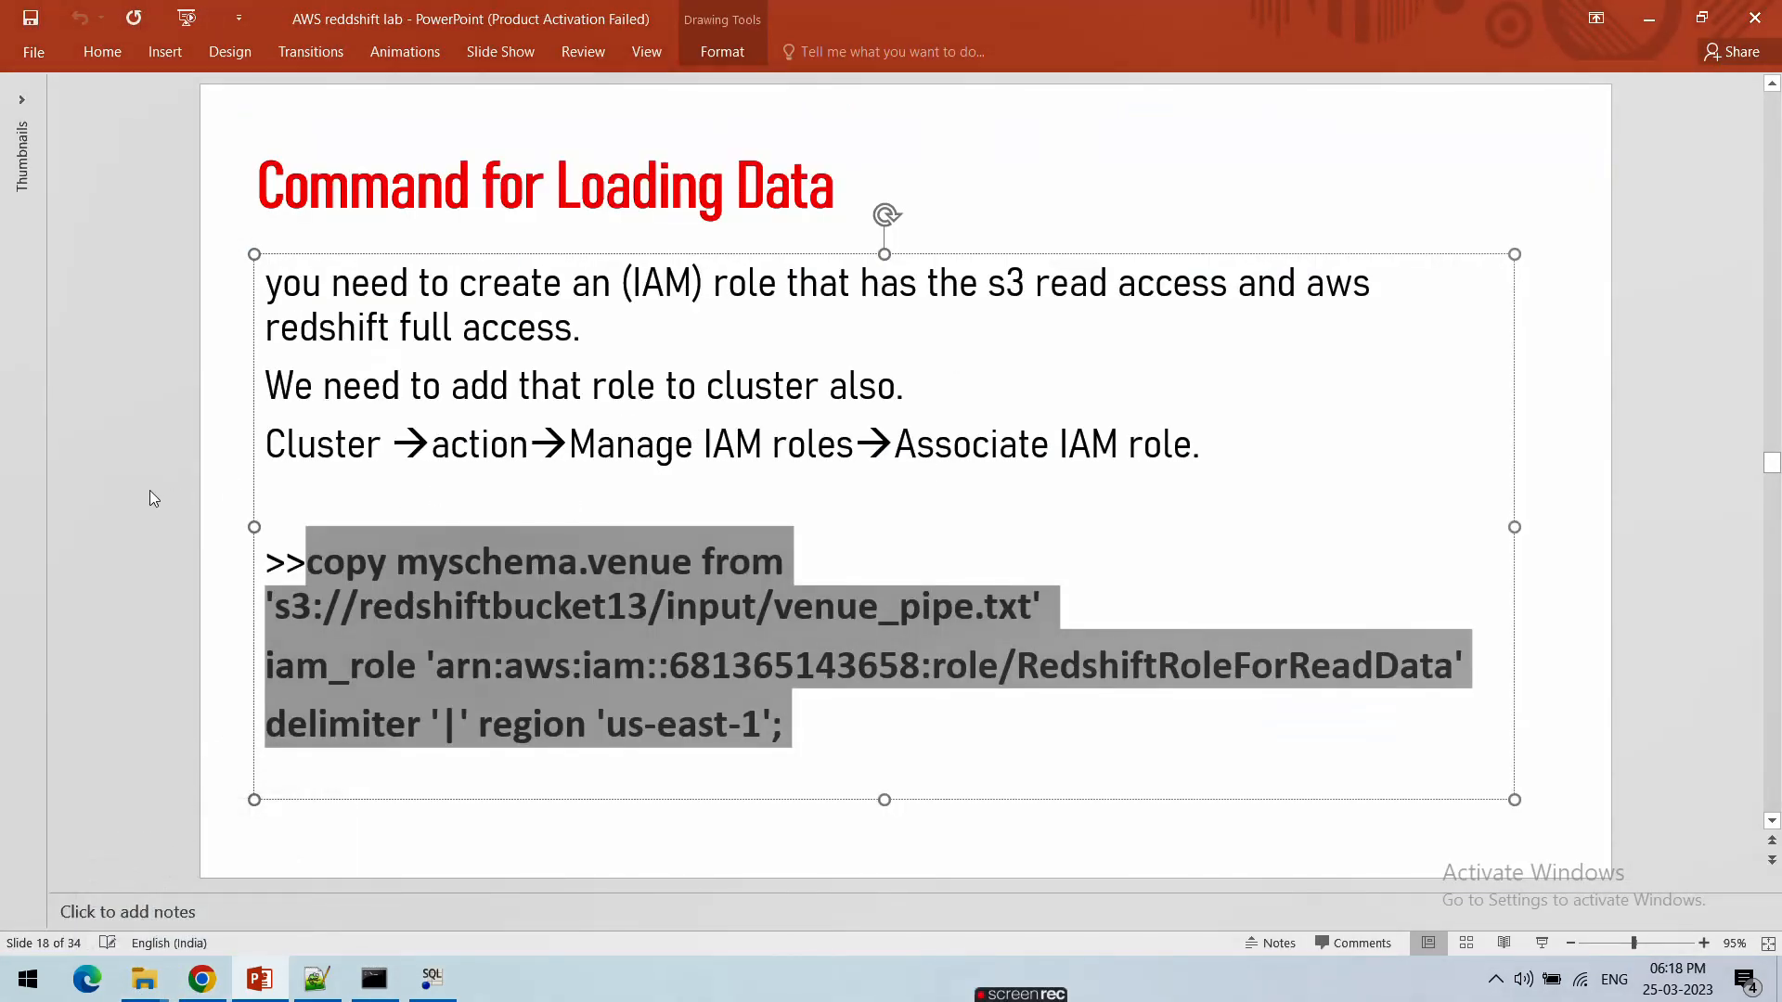
{"action": "left_click", "coordinate": [150, 491]}
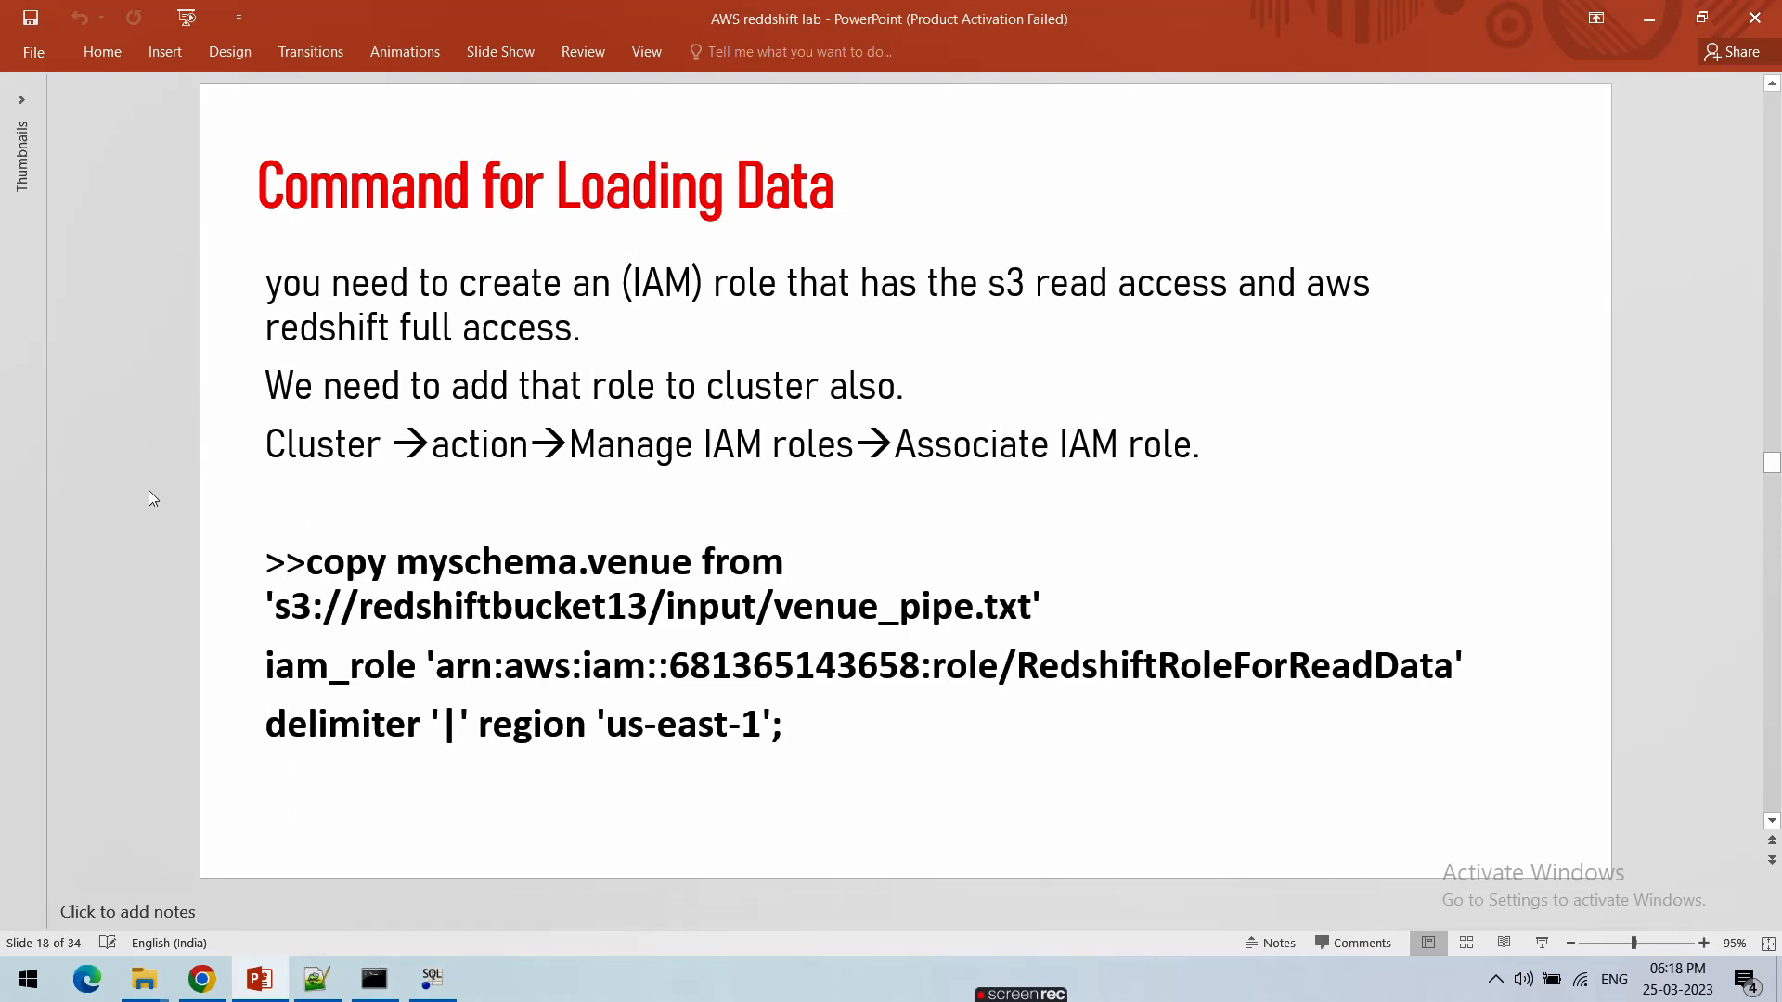